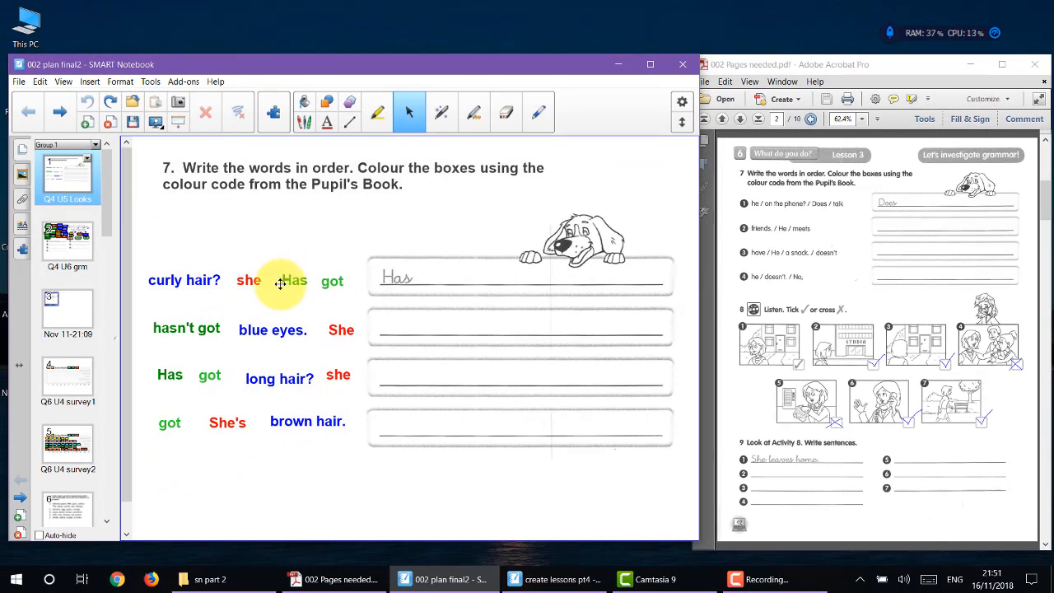
Step: On the Q4 U6 grm page, place the blue "home" word tile on answer line 2
left_click(89, 241)
left_click(803, 326)
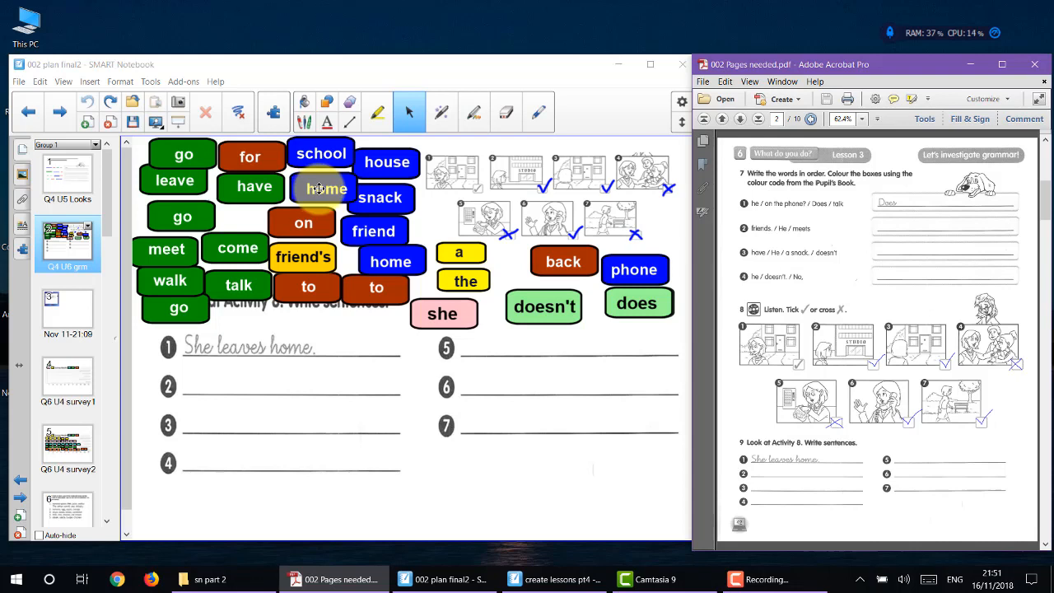
left_click_drag(320, 189, 218, 384)
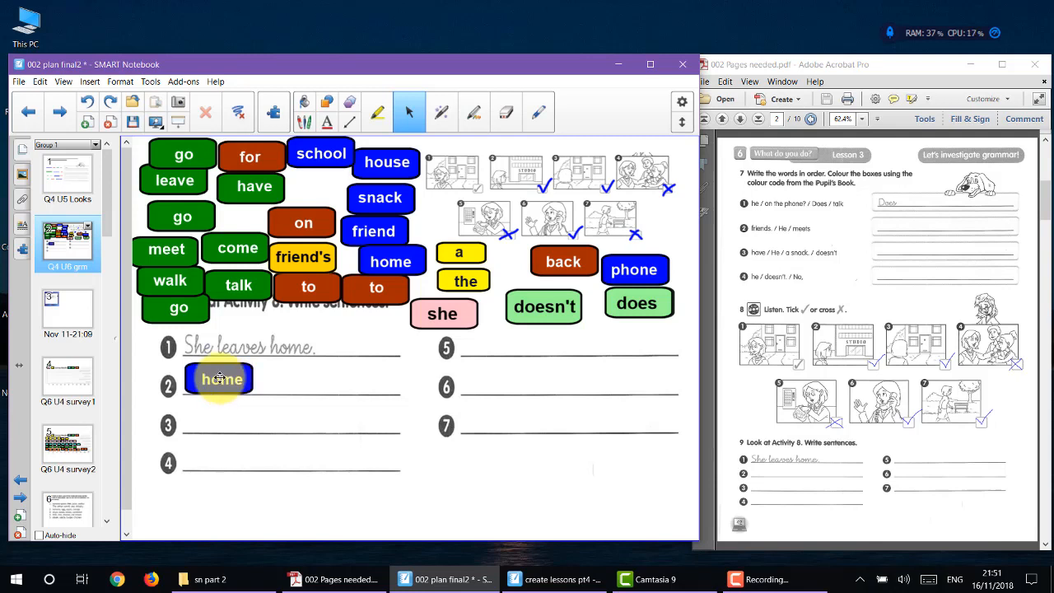
Step: On the Q6 U4 survey1 page, place two yellow boxes at 1 and 2 in the cartoons row of the graph
left_click(70, 309)
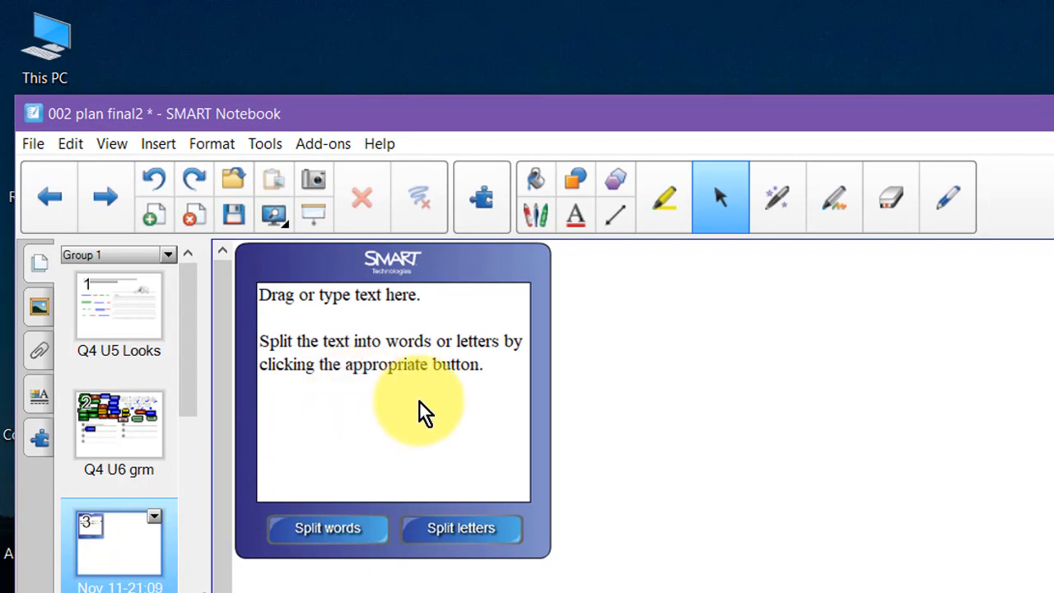
left_click(105, 445)
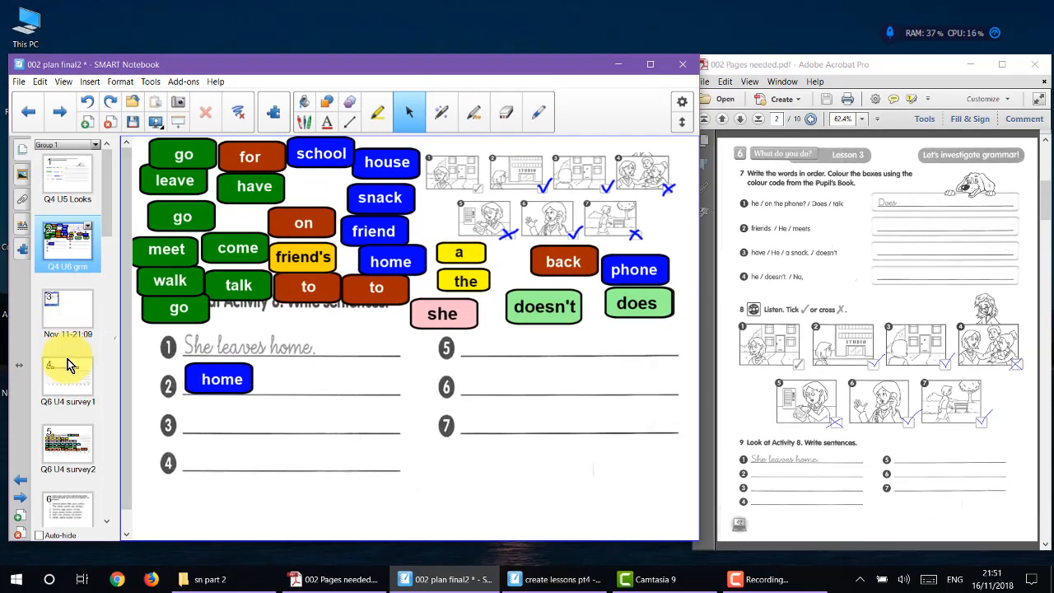
left_click(123, 592)
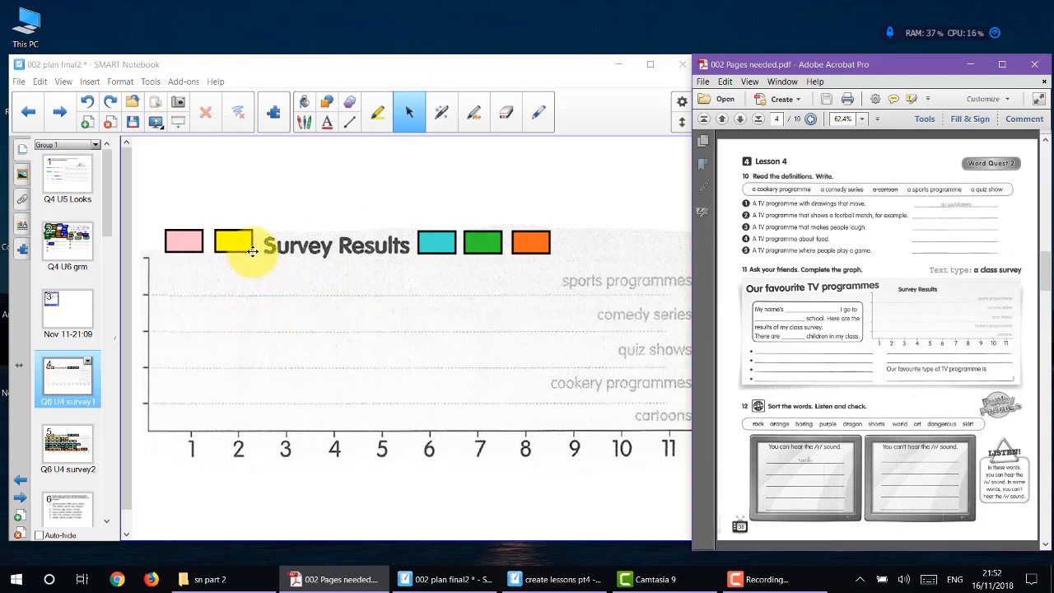
left_click_drag(228, 242, 176, 413)
left_click_drag(235, 241, 237, 415)
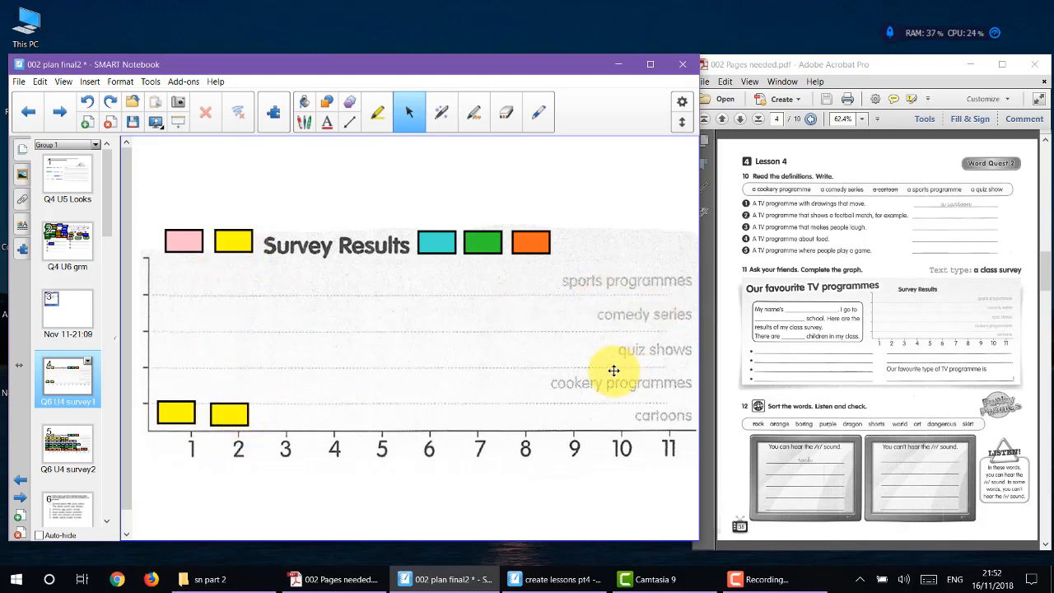
Step: Compare the food photos and words on the BA2 U5.2 page with the matching Unit 5 textbook pages in the PDF
left_click(94, 430)
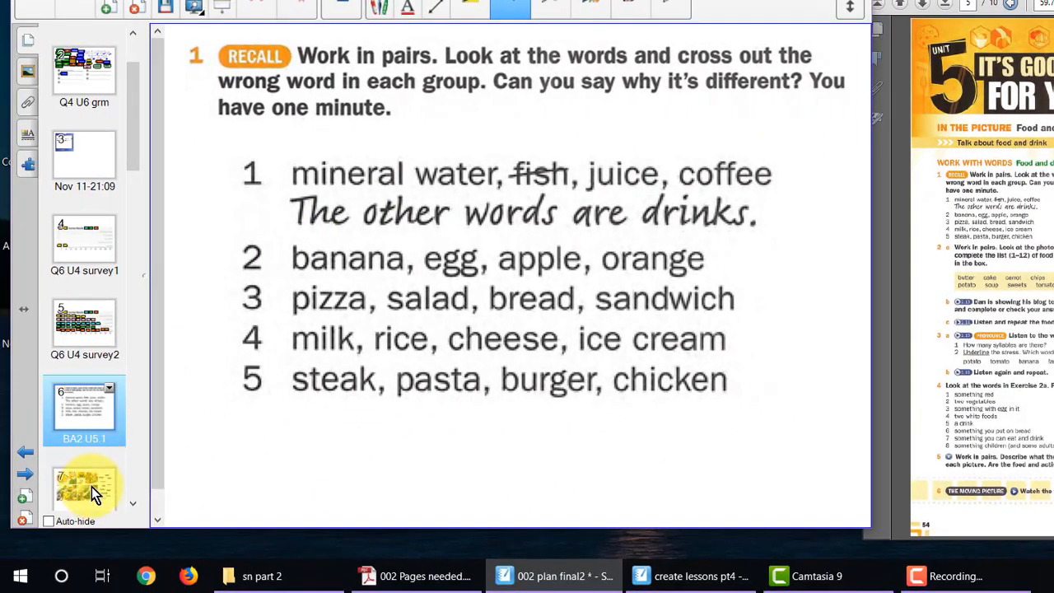
left_click(89, 490)
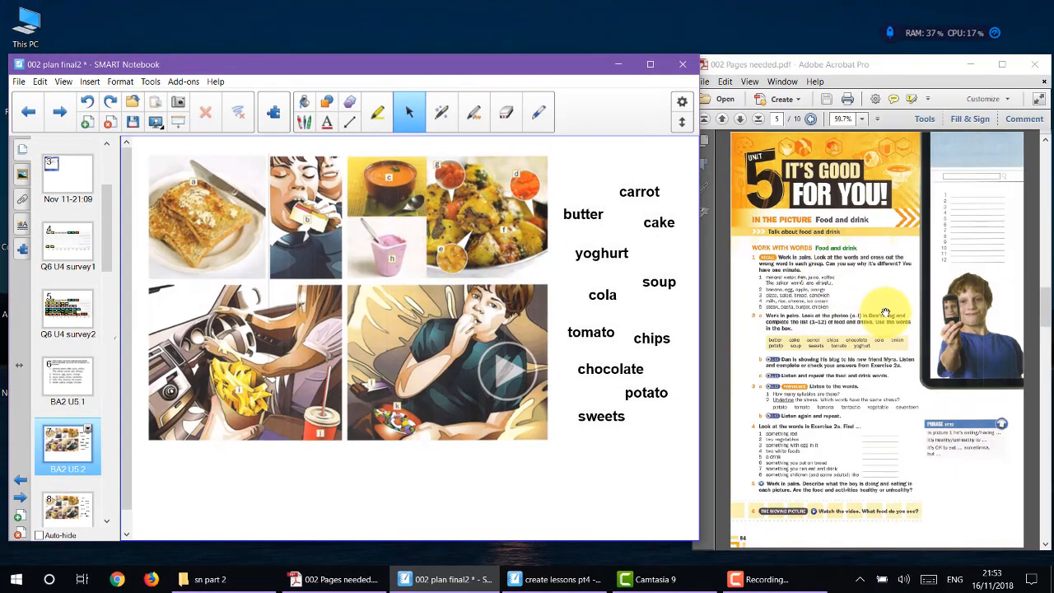
scroll(886, 313, "down", 5)
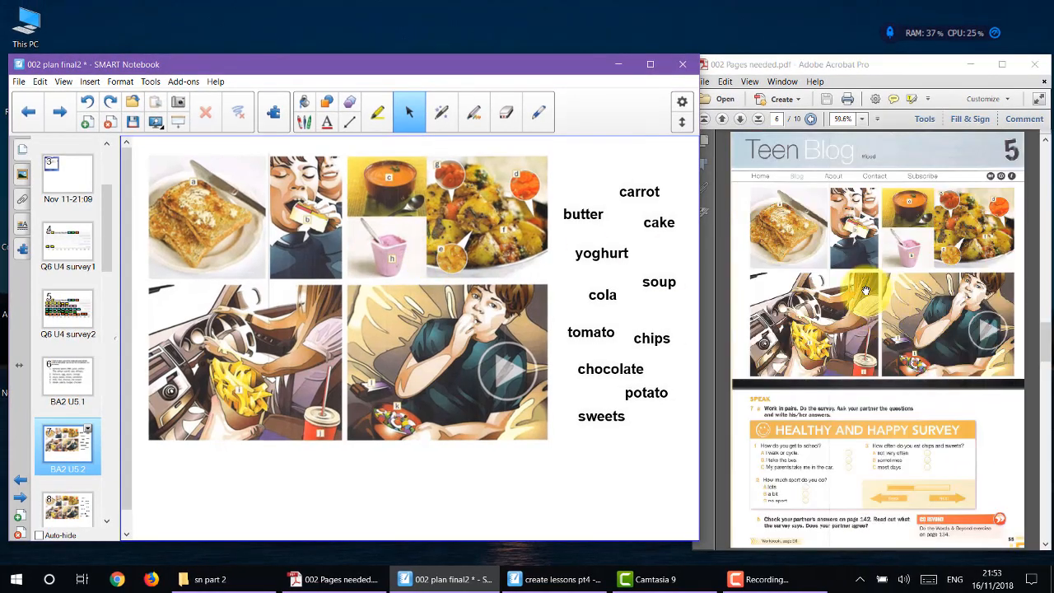
scroll(869, 284, "up", 1)
scroll(869, 284, "down", 1)
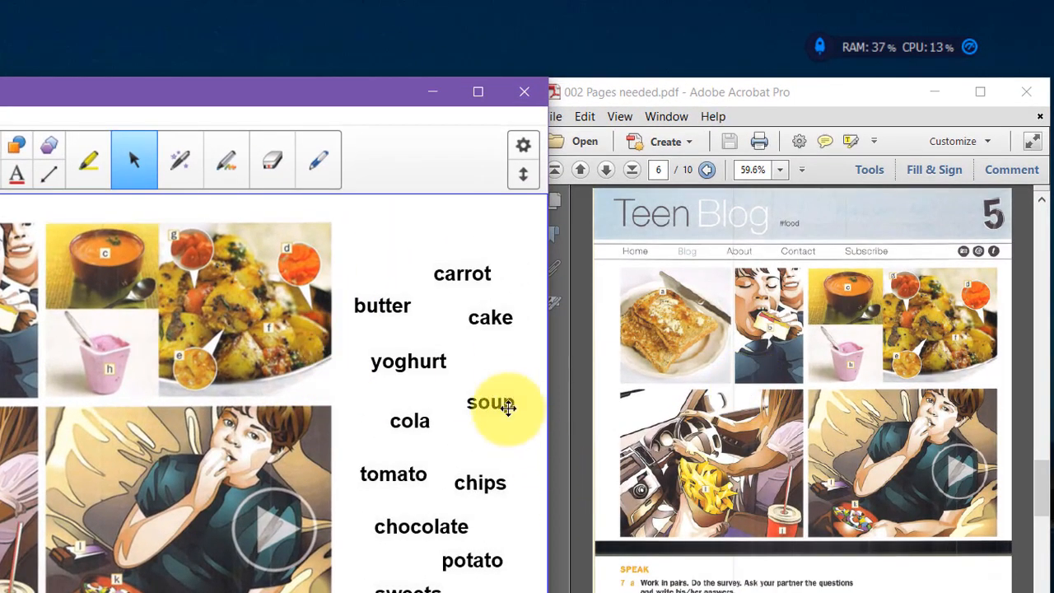
scroll(799, 425, "up", 1)
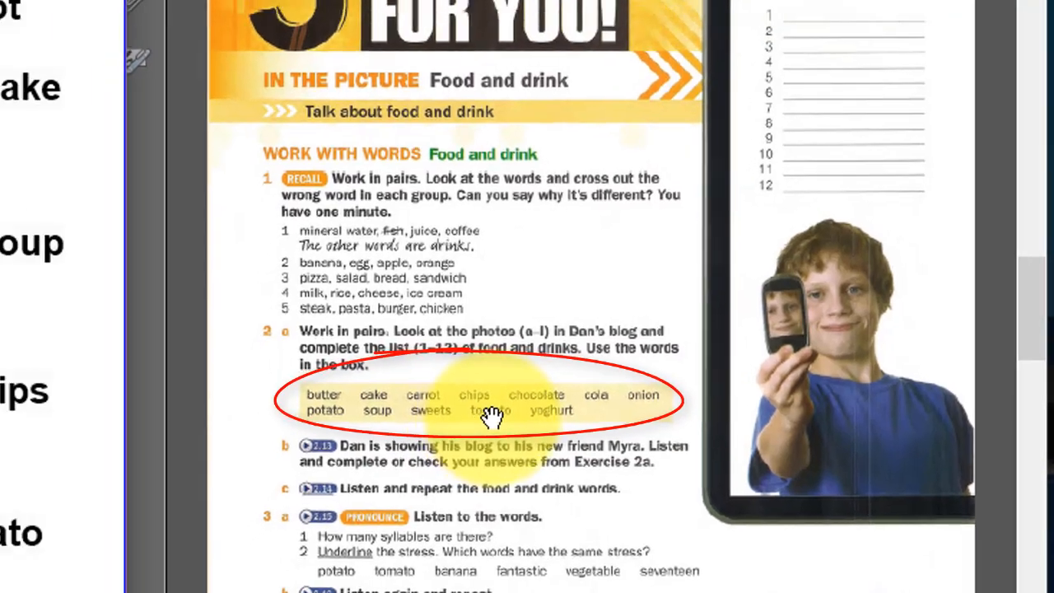
scroll(577, 329, "down", 1)
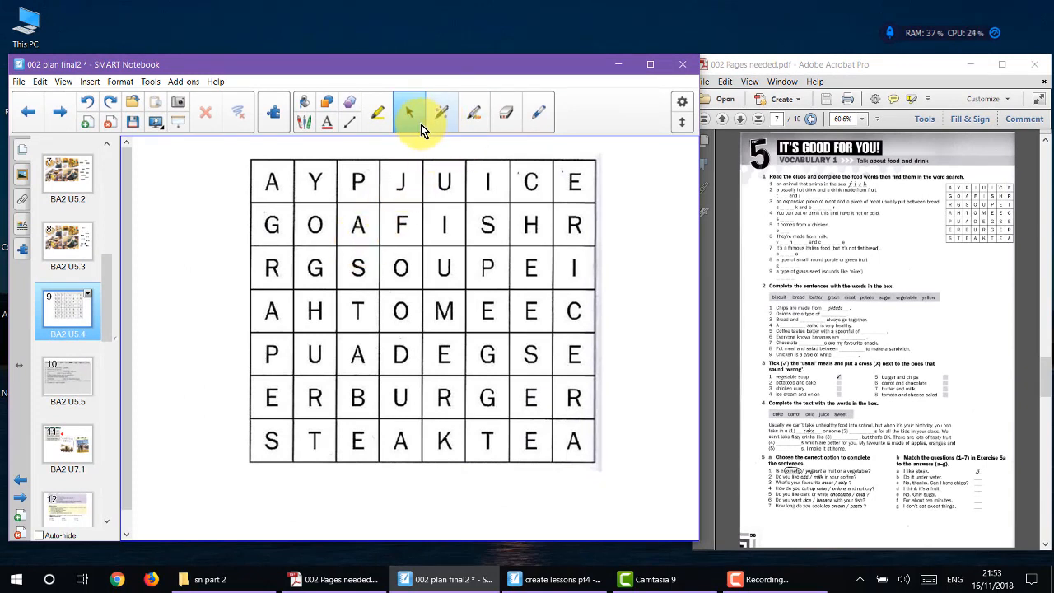
Step: Highlight the word PASTA in yellow down the third column of the word search
left_click(379, 117)
mouse_move(359, 177)
left_mouse_down()
mouse_move(349, 432)
mouse_move(381, 186)
left_mouse_up()
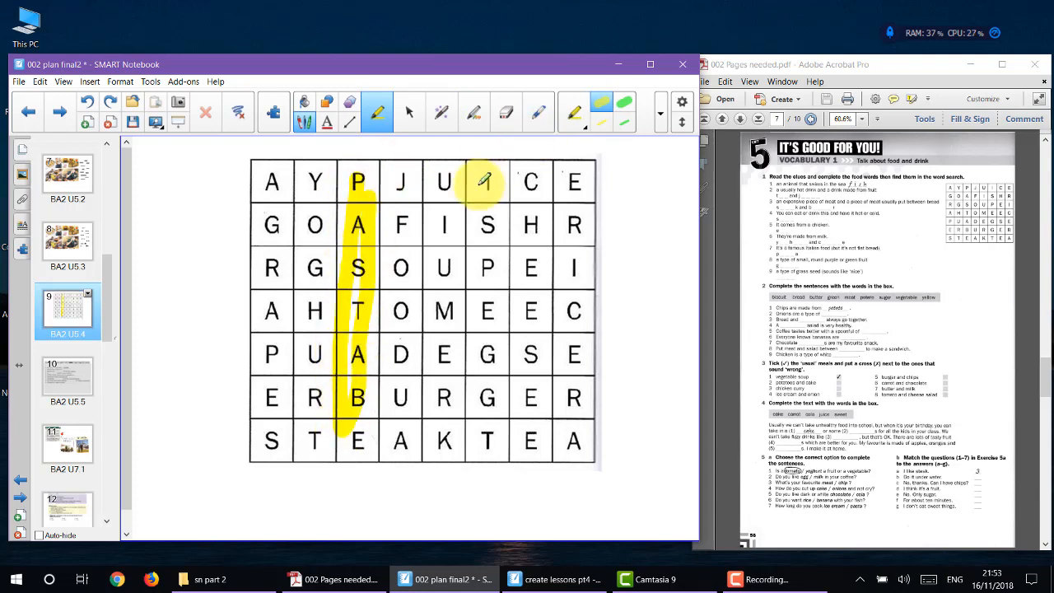
Step: Show the BA2 U5.5 page with the screen shade covering everything below the word bank
left_click(69, 376)
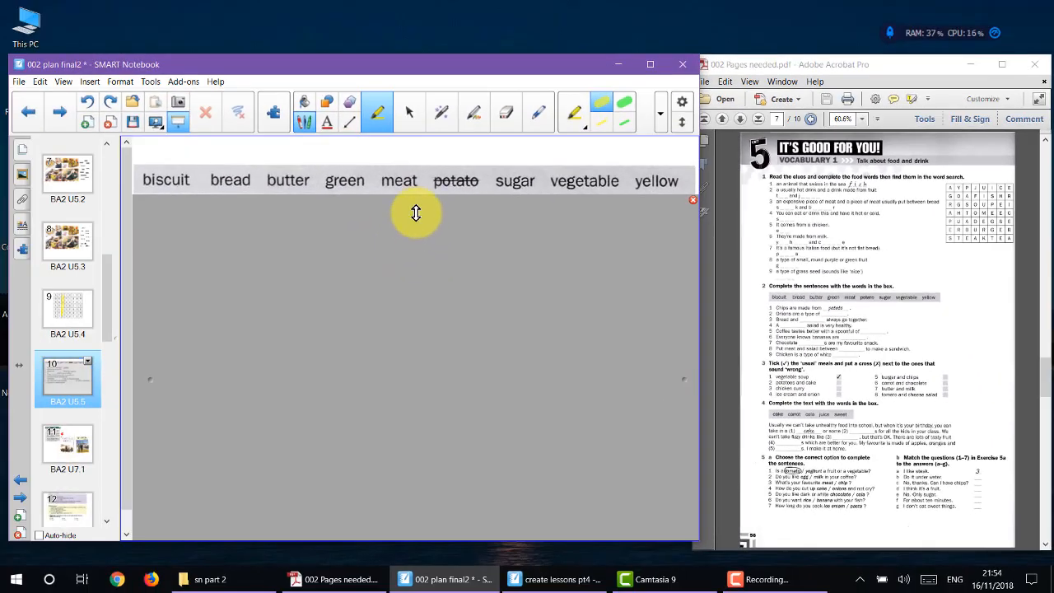
mouse_move(416, 212)
left_mouse_down()
mouse_move(416, 325)
mouse_move(435, 214)
left_mouse_up()
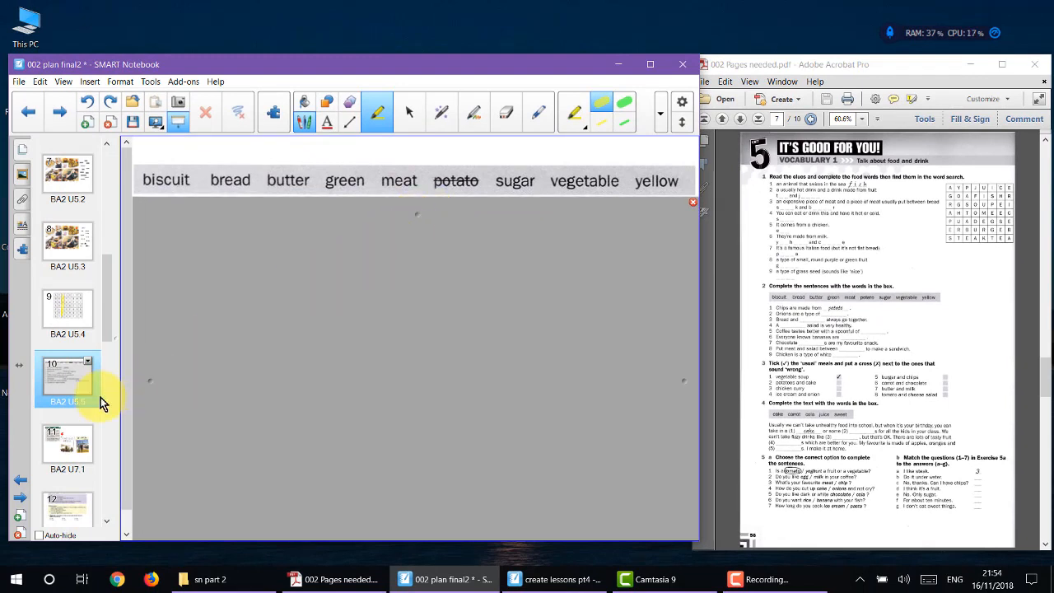
Step: On the BA2 U7.1 page, return to the Select tool and play the audio attached beside the Amelia's Story cover
left_click(79, 452)
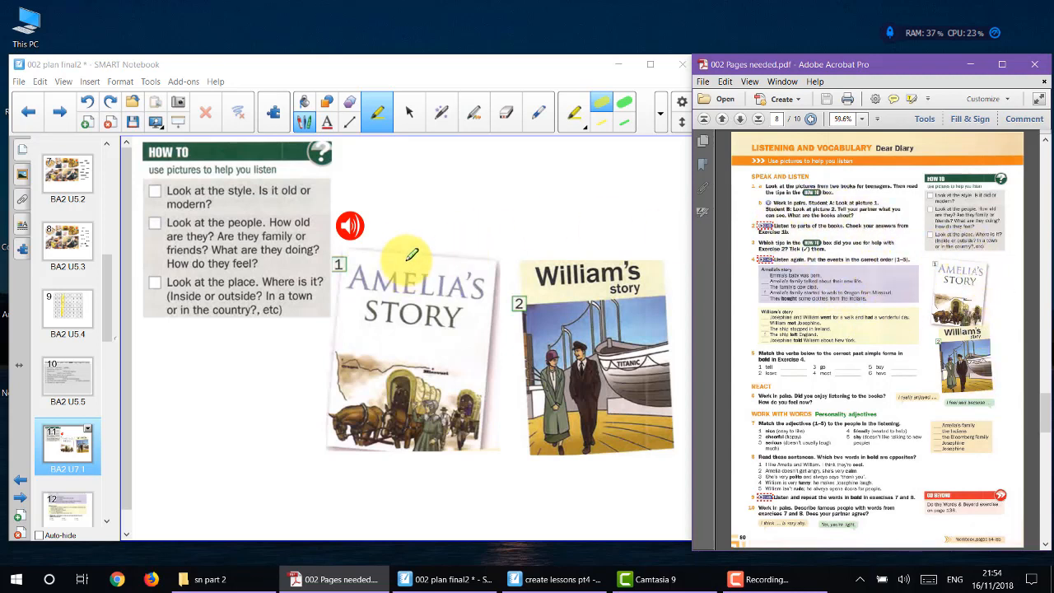
left_click(410, 113)
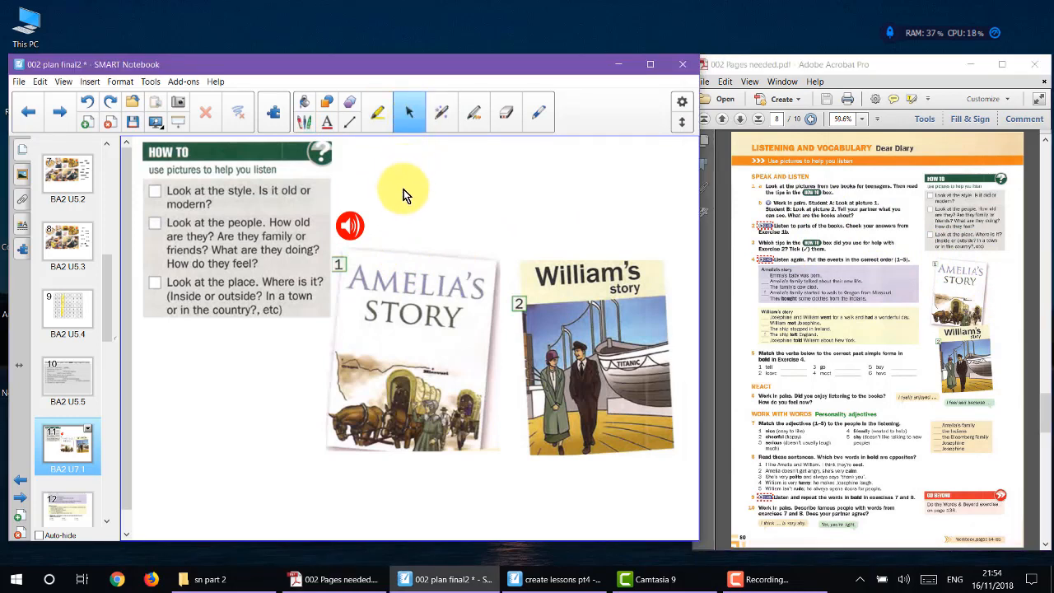
left_click(349, 230)
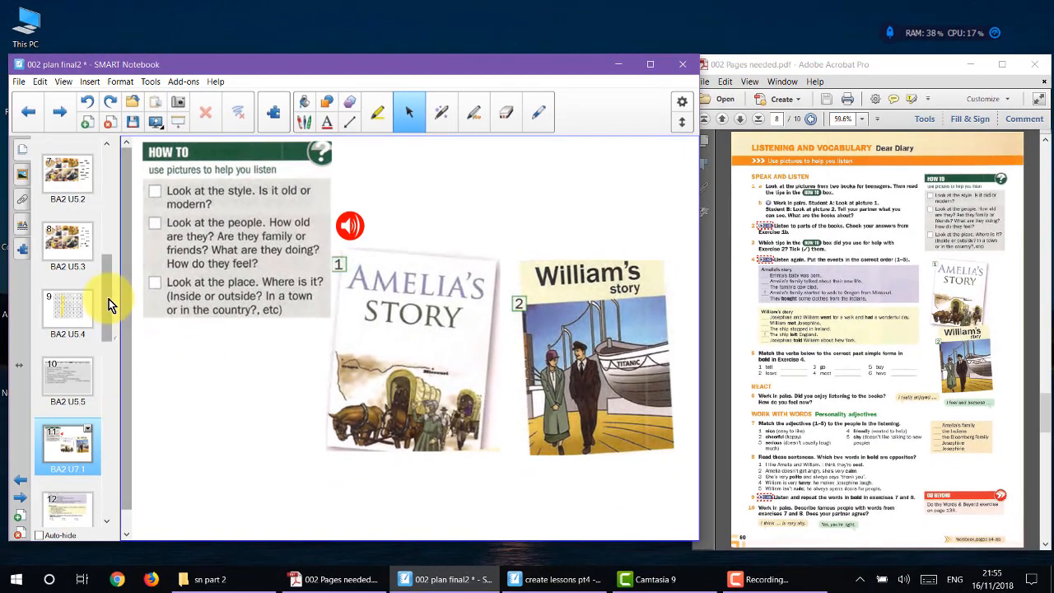
Step: On the BA2 U7.3 page, shift the sentence "Amelia's family talked about their new life." slightly within the Amelia's story list
left_click_drag(107, 290, 100, 334)
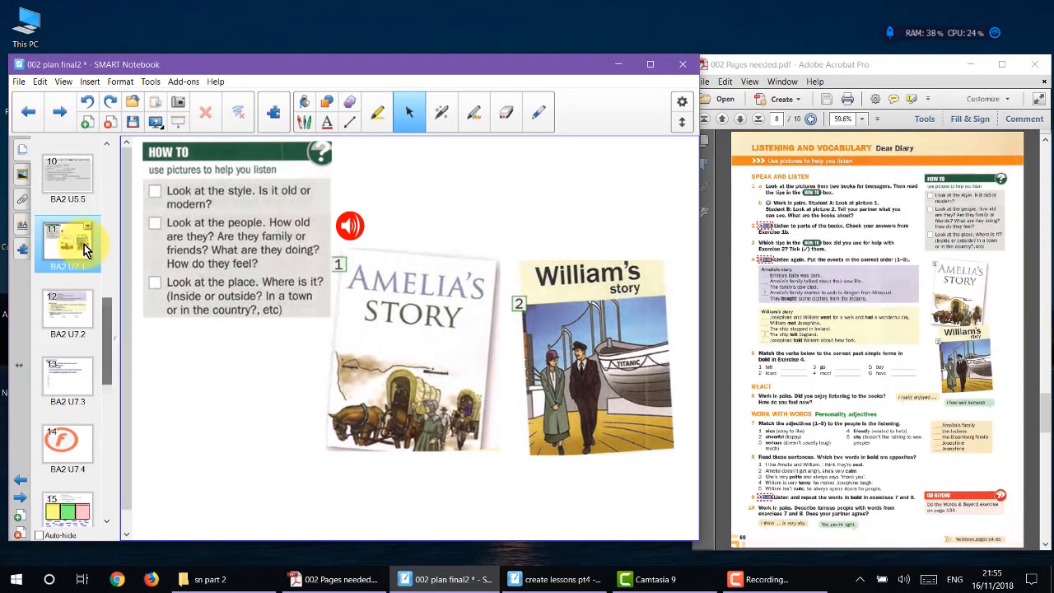
left_click(63, 308)
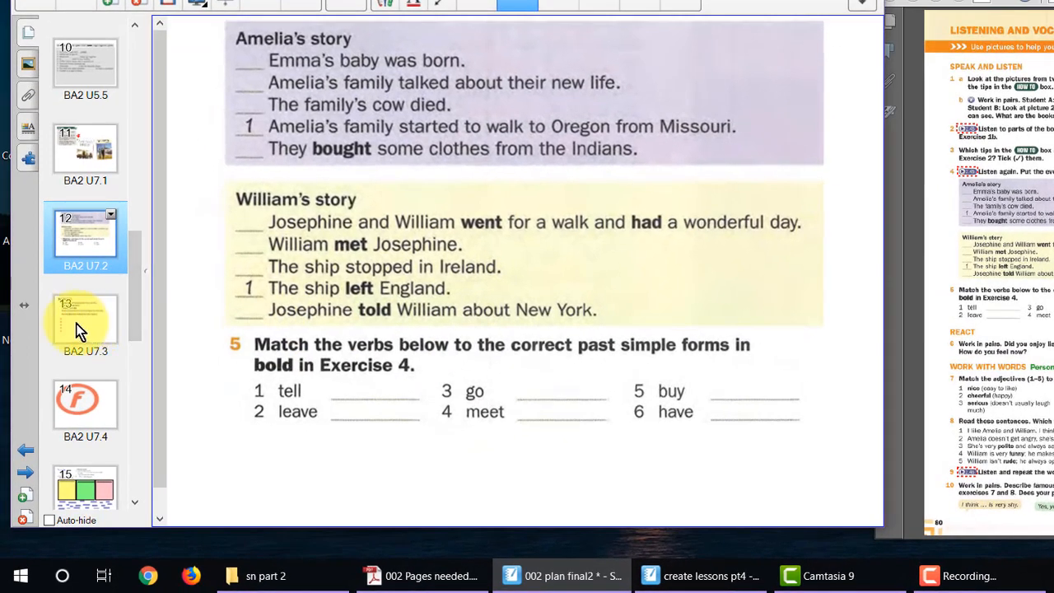
left_click(79, 330)
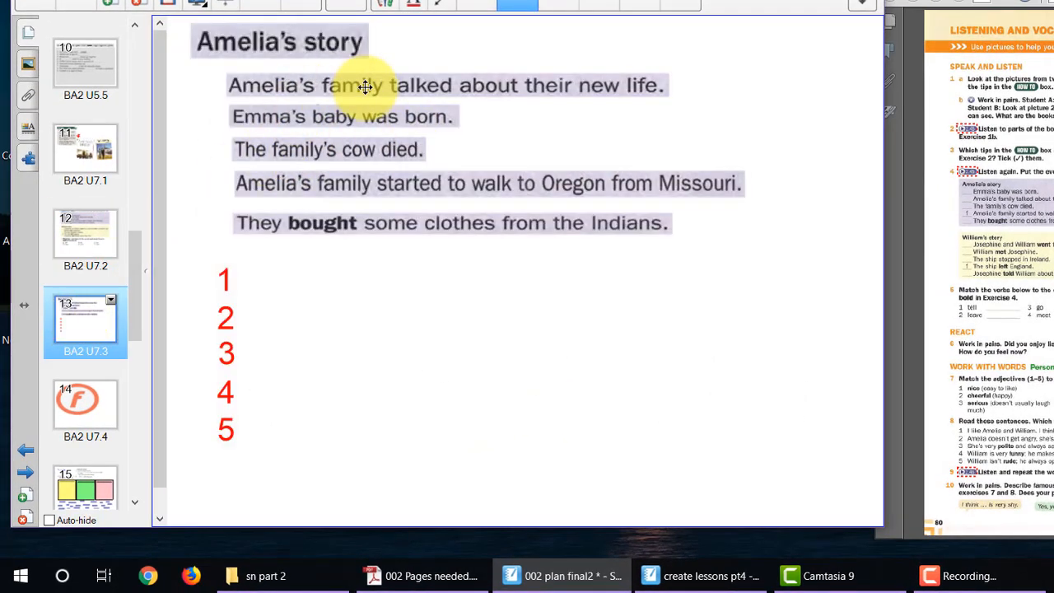
mouse_move(365, 87)
left_mouse_down()
mouse_move(376, 278)
mouse_move(353, 89)
mouse_move(367, 96)
left_mouse_up()
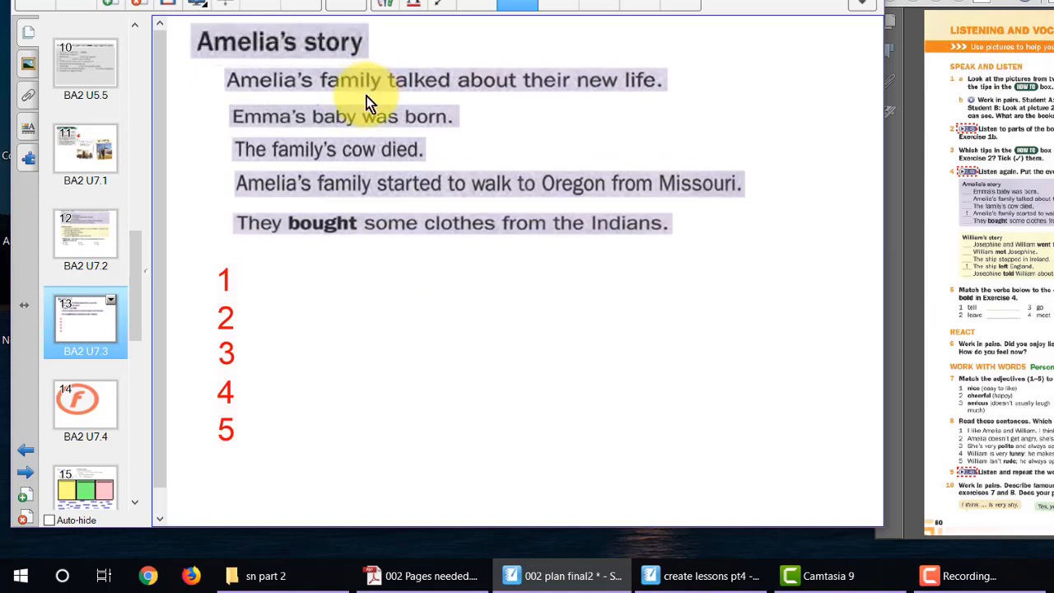
Step: In the BA2 U7.4 ordering activity, move "The family's cow died." below the sentence about Amelia's family talking about their new life
left_click(92, 411)
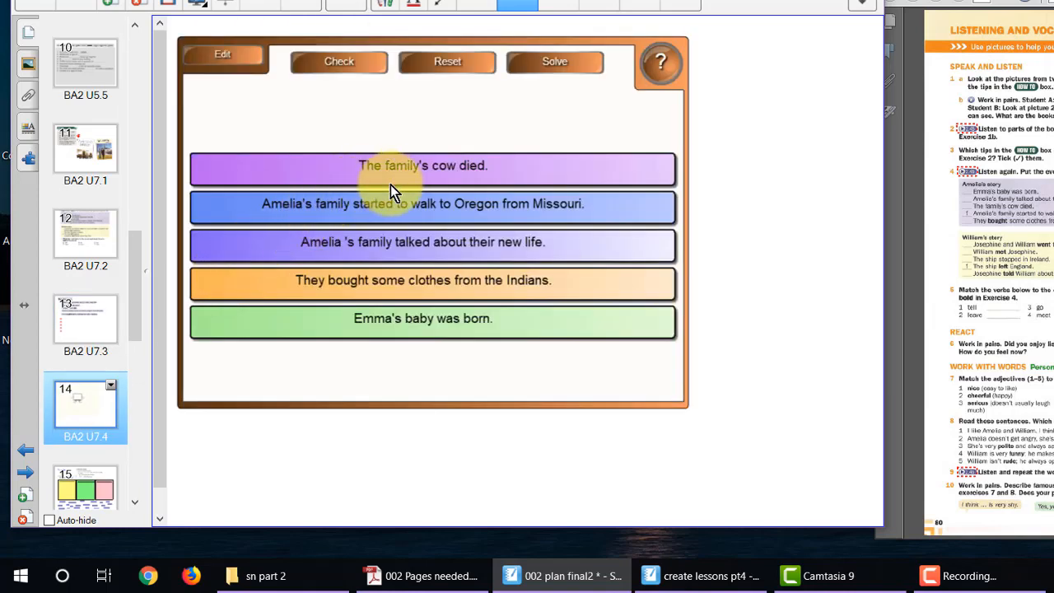
left_click_drag(422, 169, 423, 245)
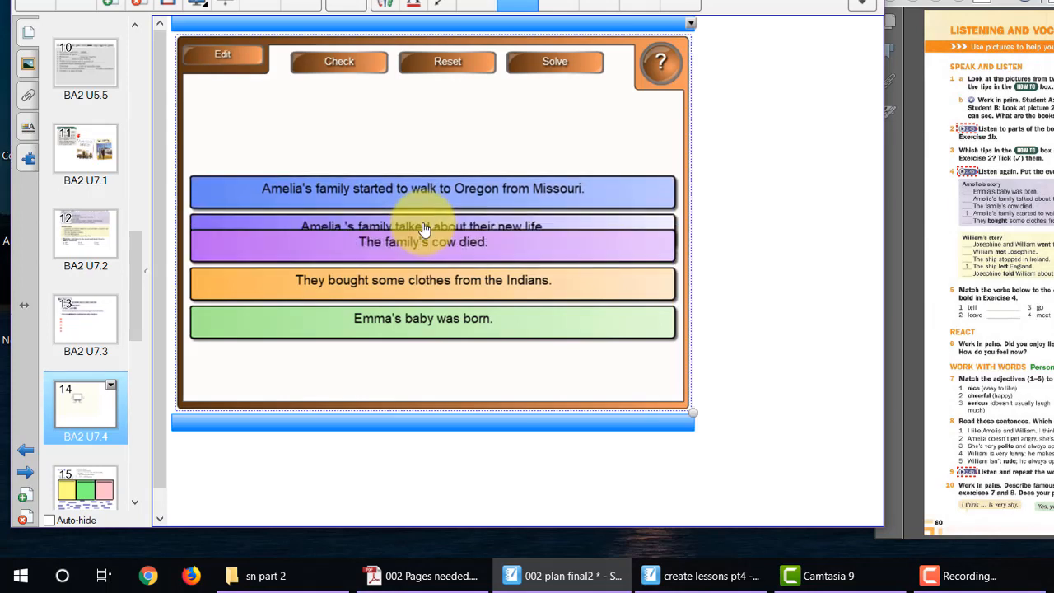
mouse_move(412, 206)
left_mouse_down()
mouse_move(408, 144)
mouse_move(413, 216)
left_mouse_up()
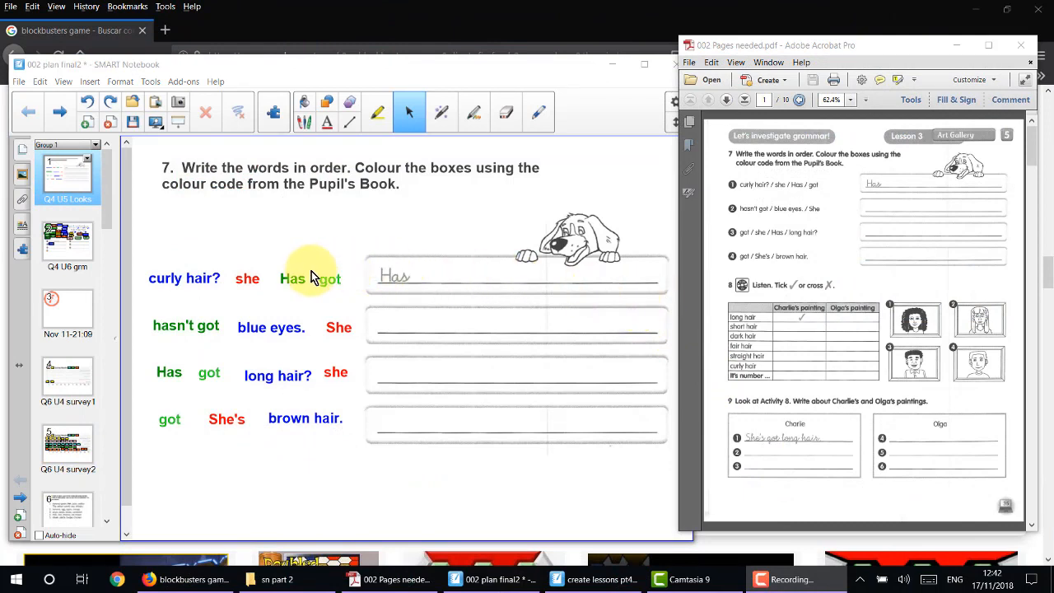
Step: On the Q4 U5 Looks page, reposition the word "got" beside "Has" in the first word row
left_click_drag(332, 283, 321, 276)
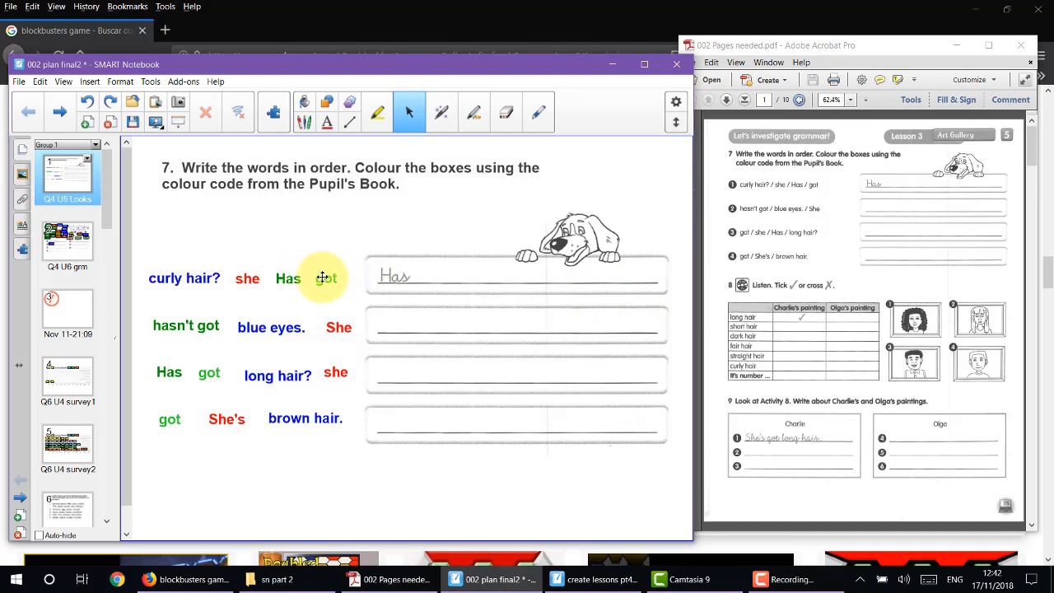
left_click(882, 206)
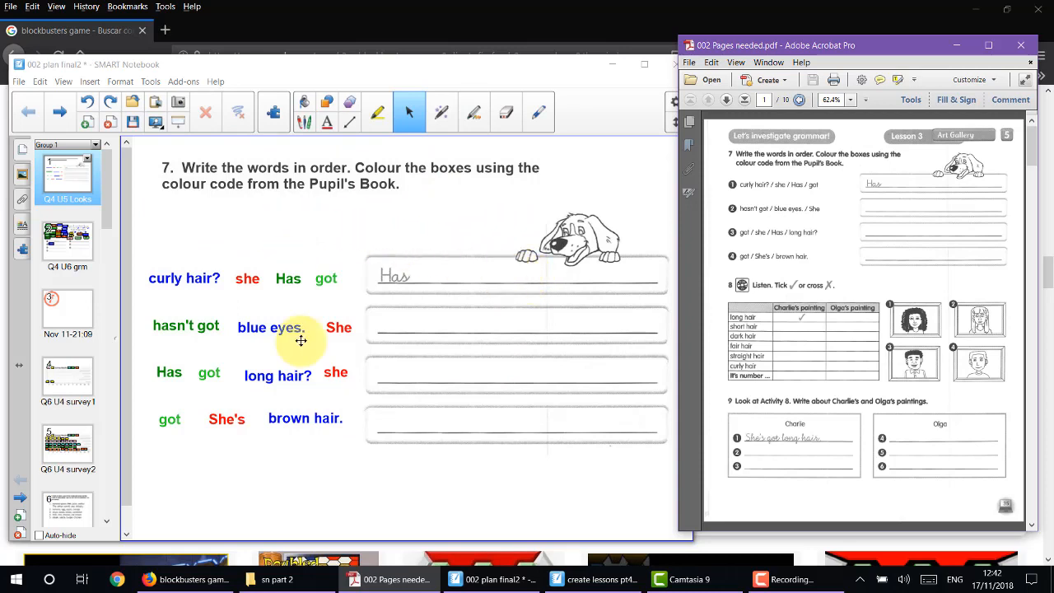
Step: Maximize the worksheet PDF in Acrobat and enlarge exercise 7 on page 1 to 150%
left_click(587, 579)
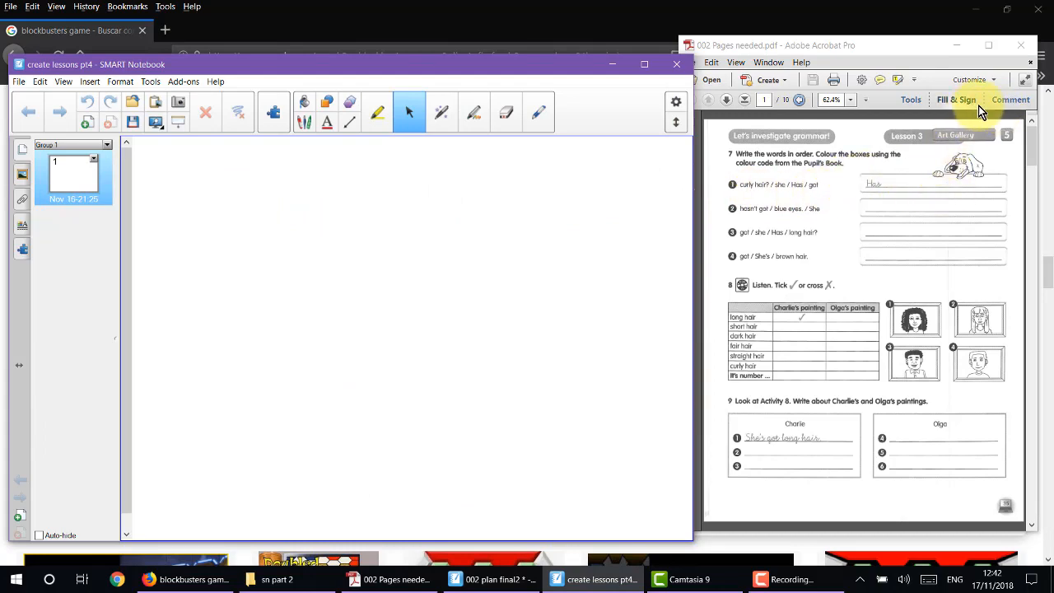
left_click(988, 47)
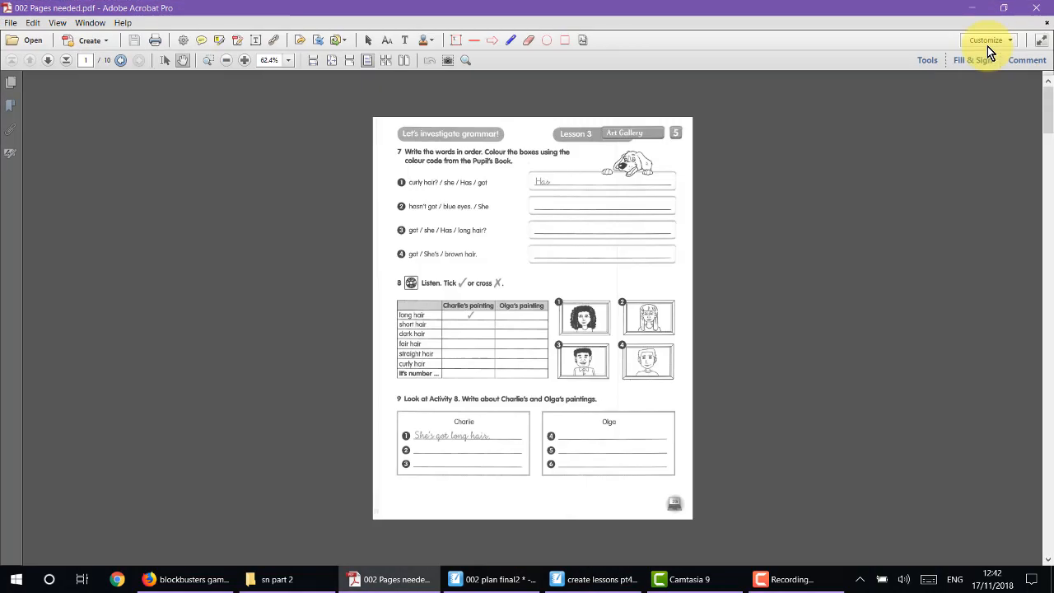
scroll(563, 198, "up", 4)
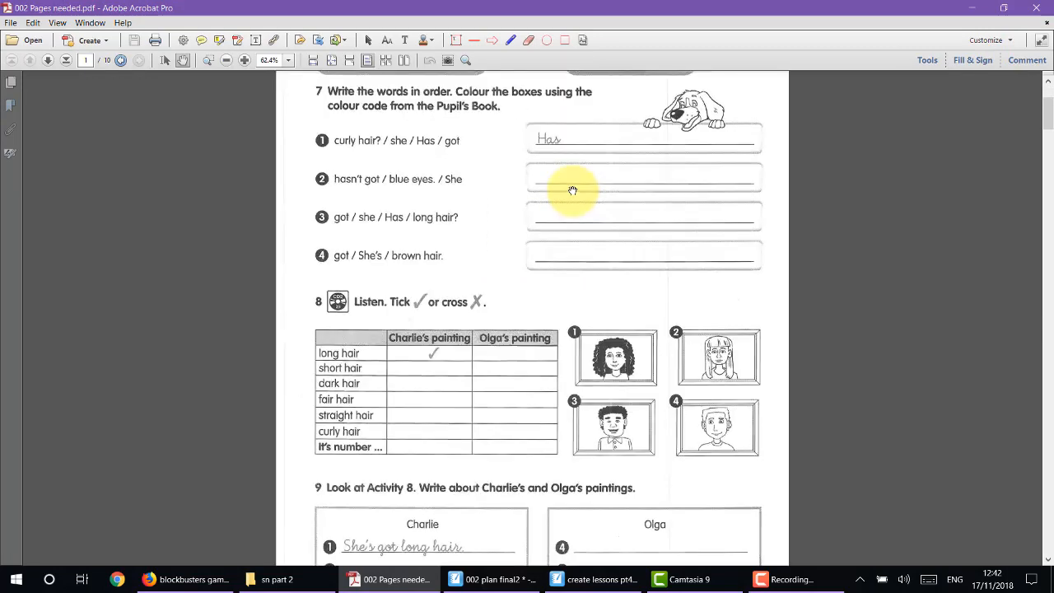
scroll(601, 239, "up", 2)
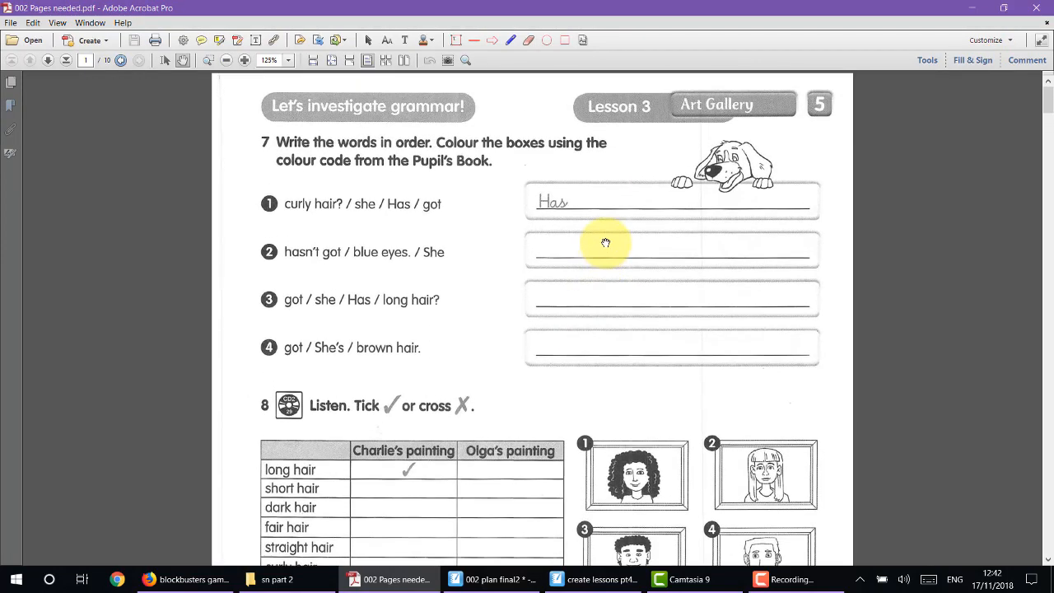
scroll(606, 243, "up", 1)
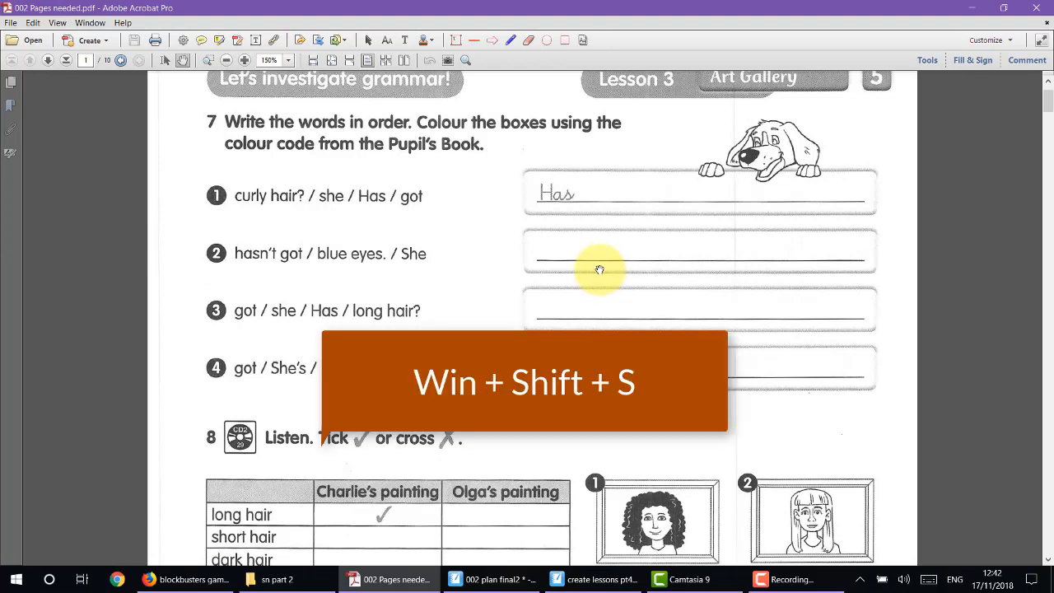
Step: Capture exercise 7's instruction text as a rectangular screen clipping and paste it into the create lessons pt4 file in SMART Notebook
key("super+shift+s")
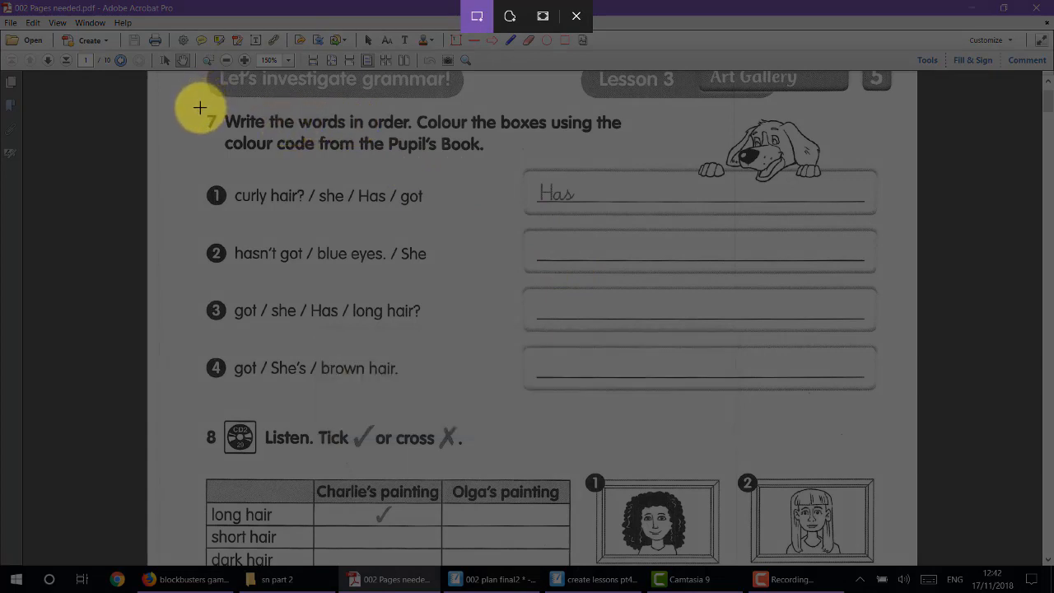
left_click_drag(200, 108, 631, 151)
left_click(594, 579)
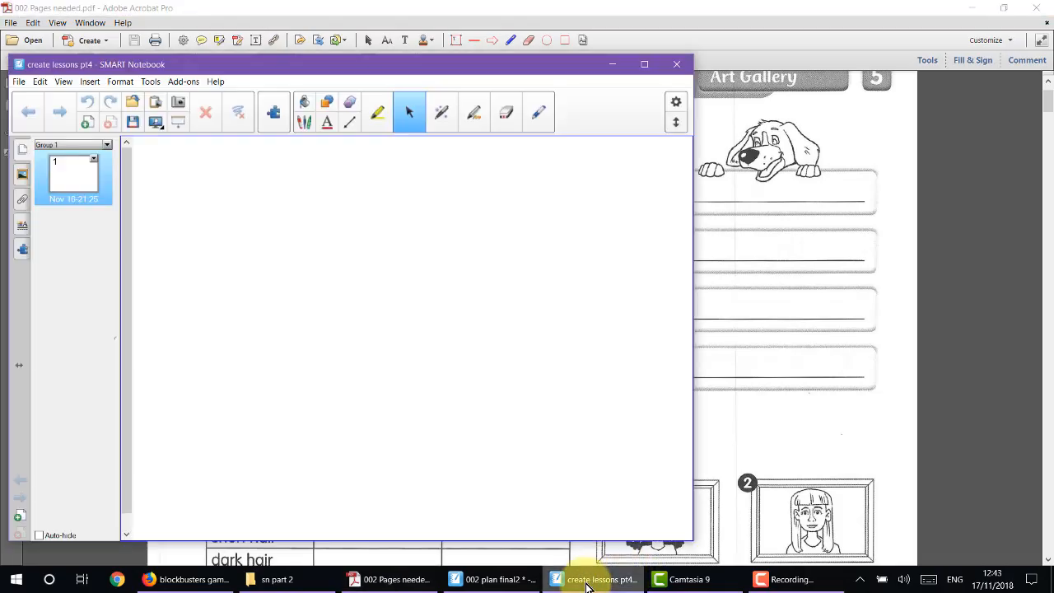
key("ctrl+v")
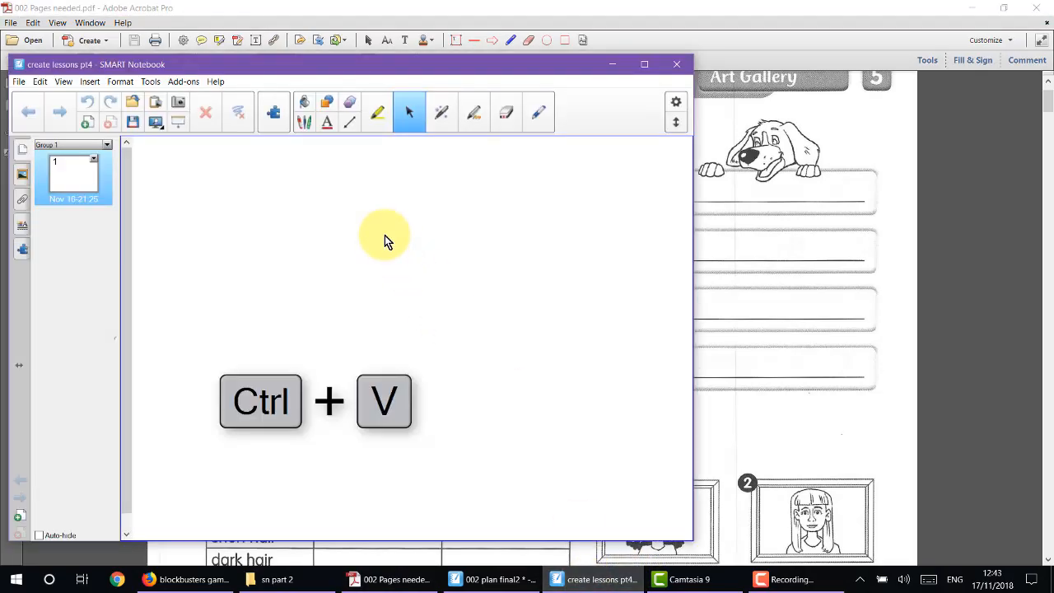
Step: Shrink the pasted exercise 7 instruction clipping to about half the page width and place it in the page's upper-left corner
left_click_drag(499, 198, 478, 201)
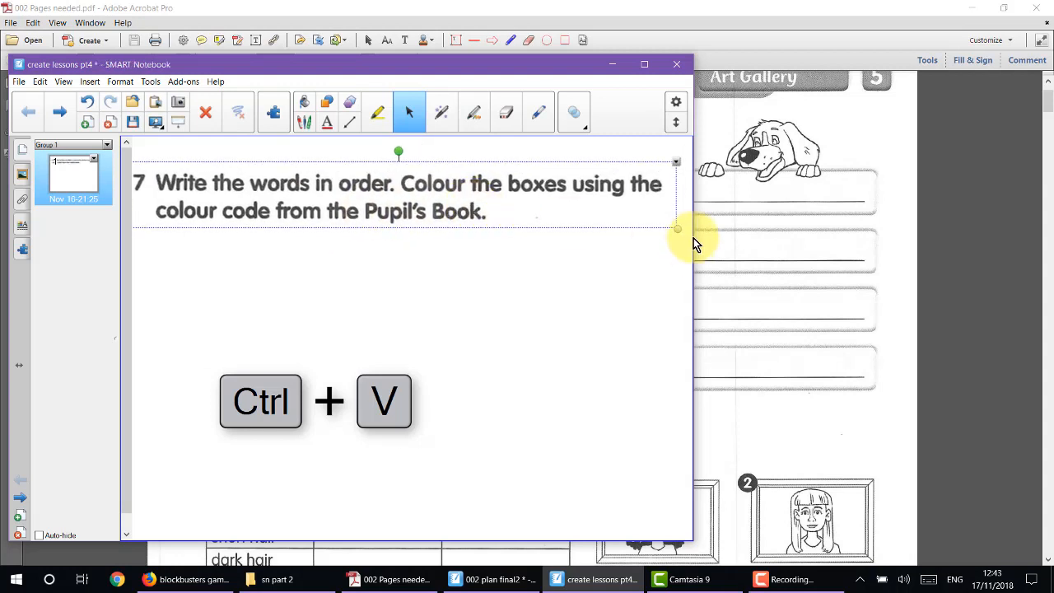
left_click_drag(682, 229, 420, 197)
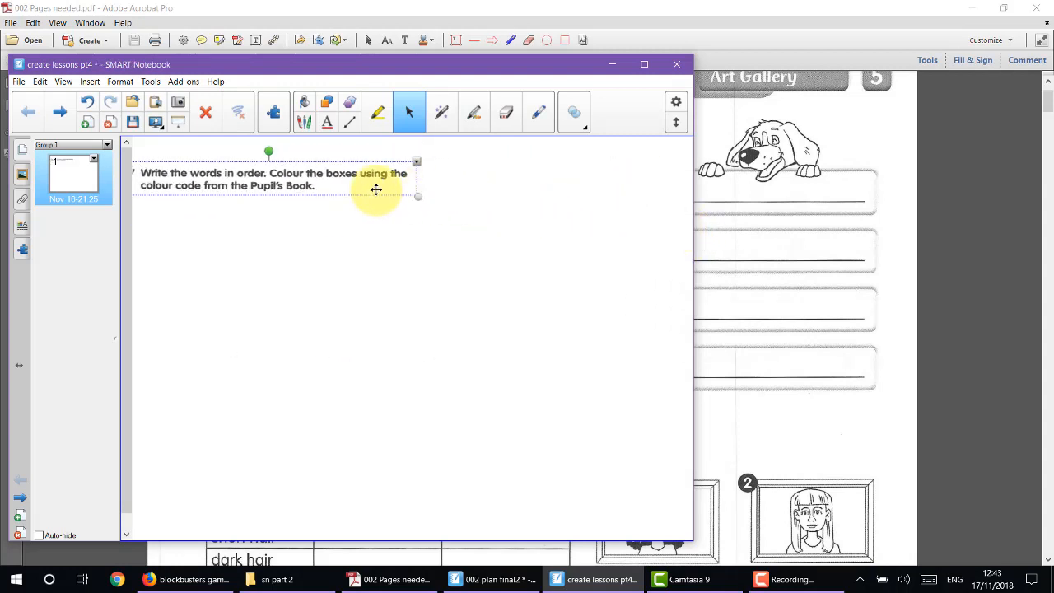
left_click_drag(311, 175, 333, 163)
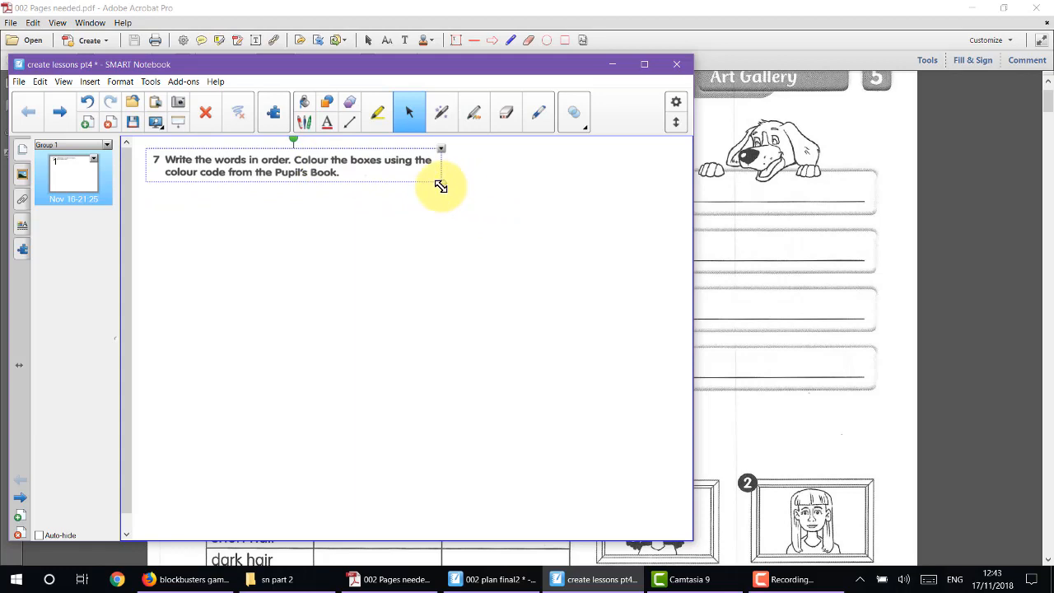
left_click_drag(441, 187, 462, 193)
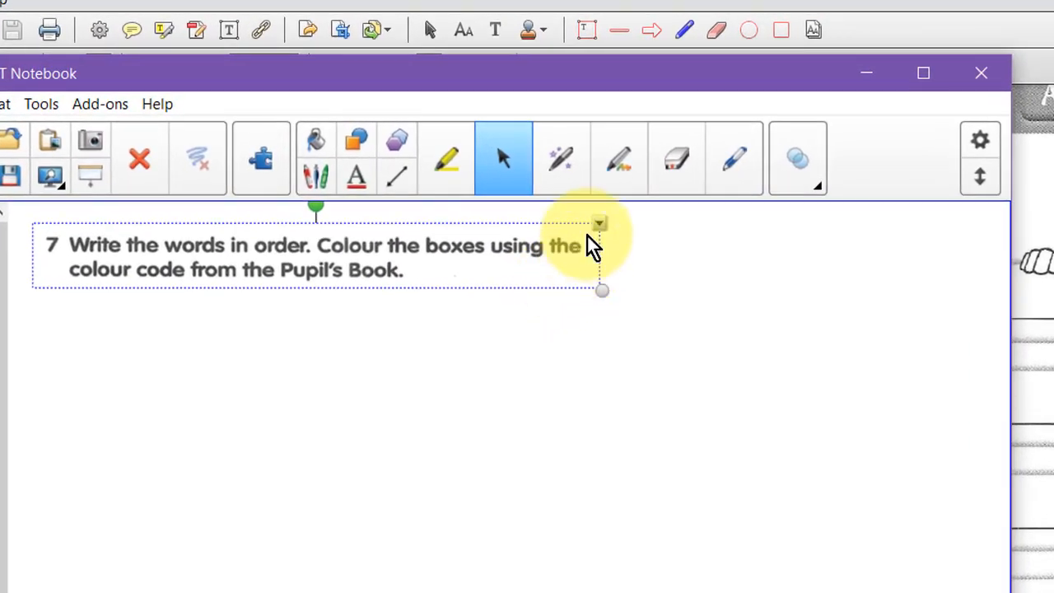
Step: Lock the exercise 7 instruction clipping in place on the page
right_click(599, 222)
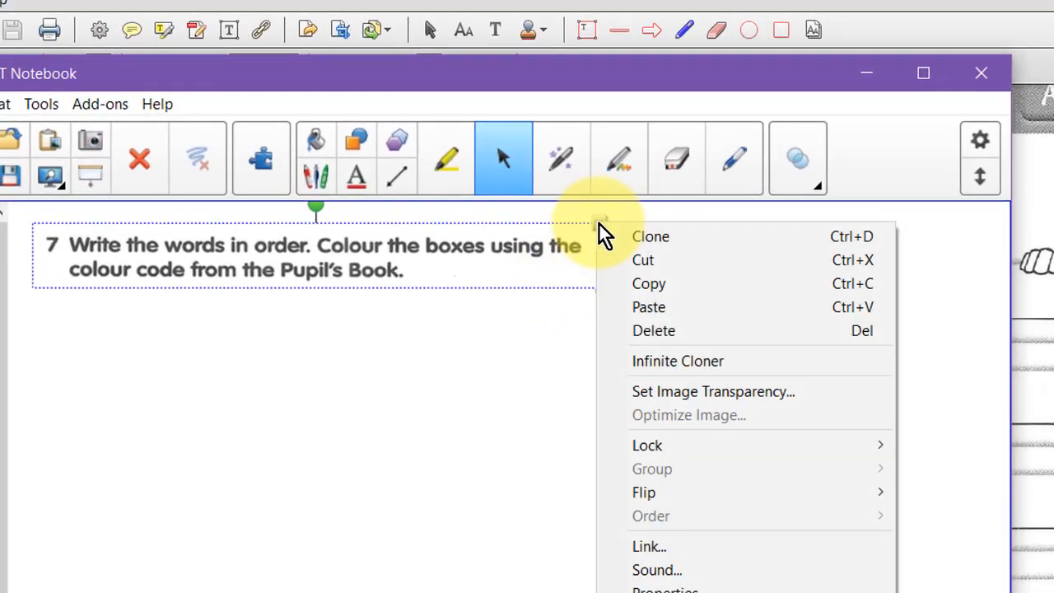
mouse_move(647, 447)
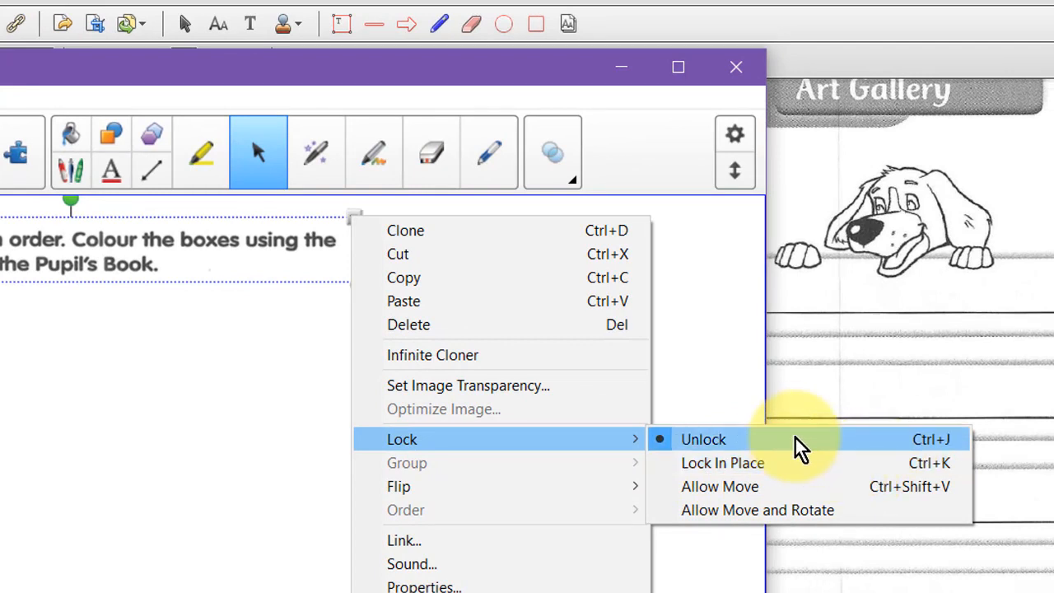
left_click(695, 466)
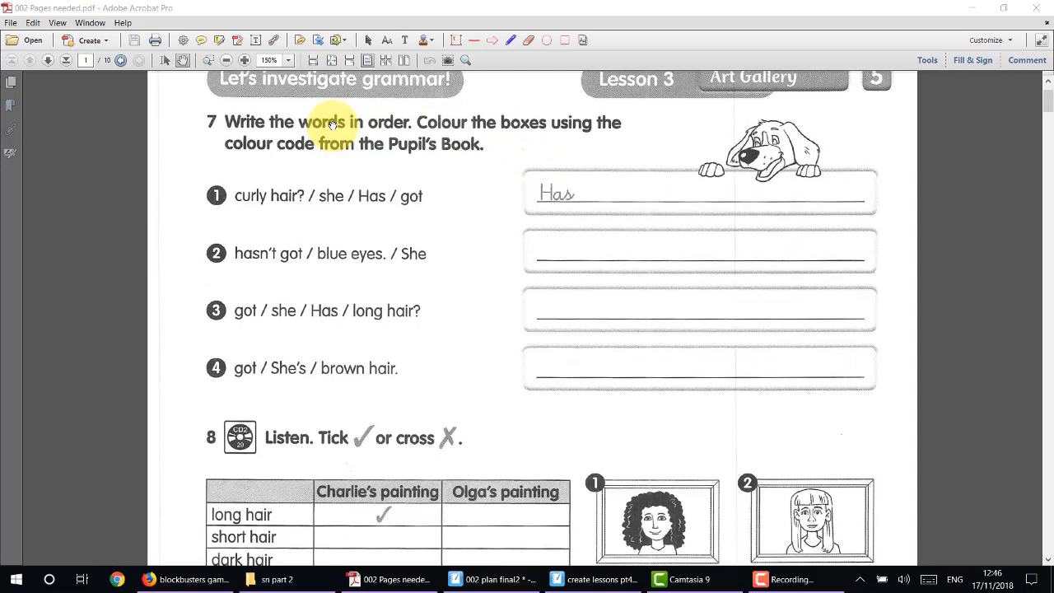
Step: Try to capture exercise 7's four answer boxes and the dog as a rectangular screen clipping from the worksheet PDF
key("super+shift+s")
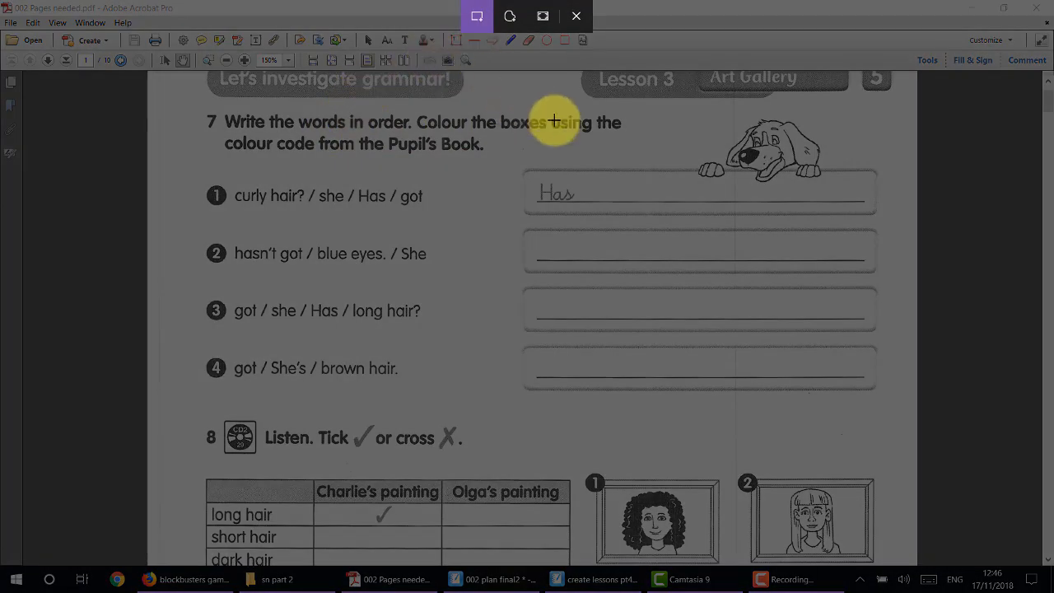
left_click_drag(505, 105, 888, 405)
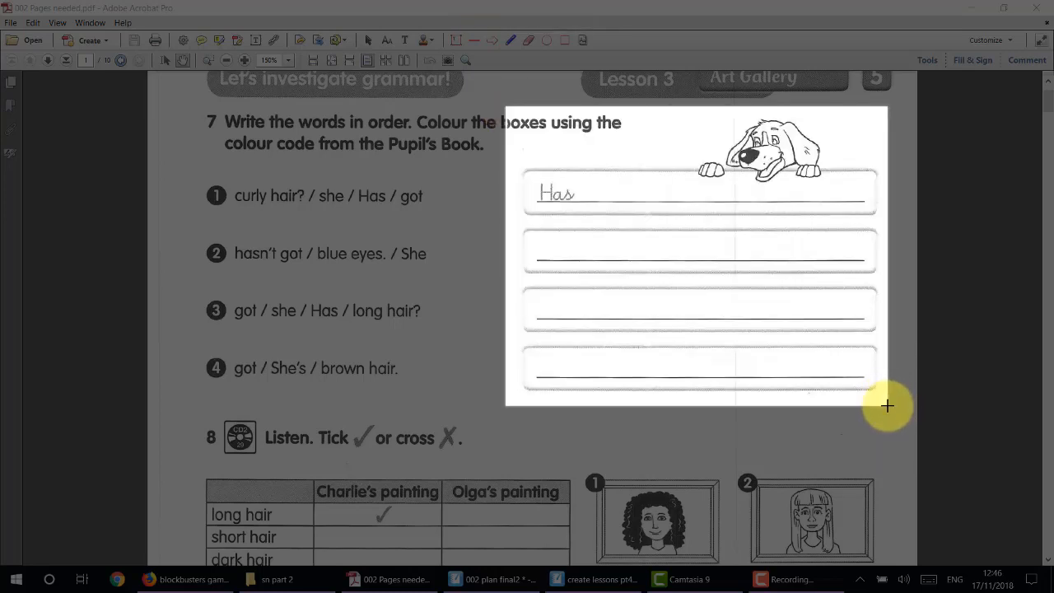
left_click_drag(888, 406, 887, 405)
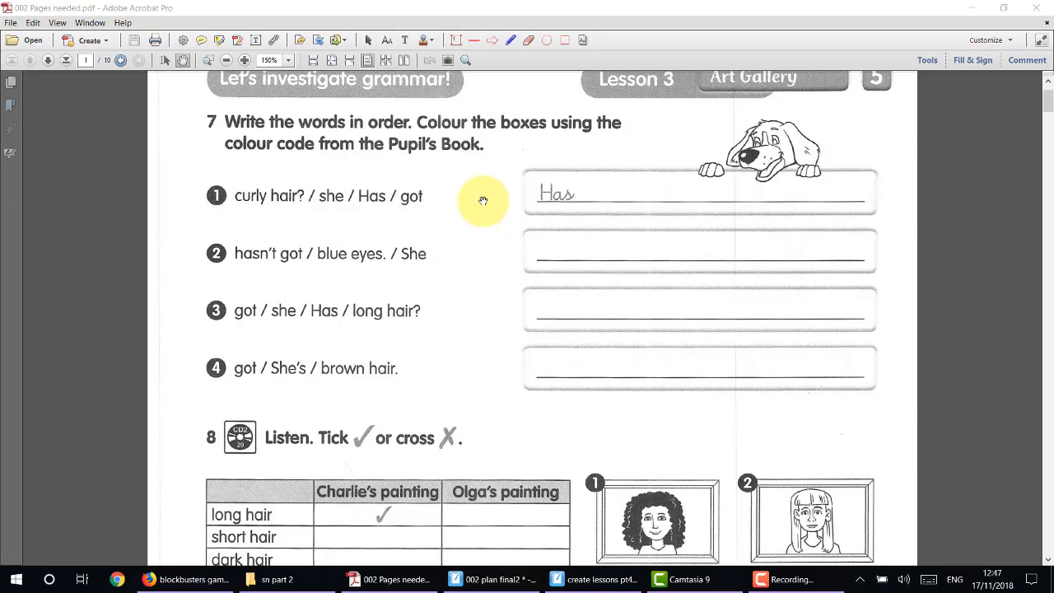
Step: Capture exercise 7's answer boxes and dog as a freeform screen clipping that avoids the instruction text, and paste it onto the Notebook page
key("super+shift+s")
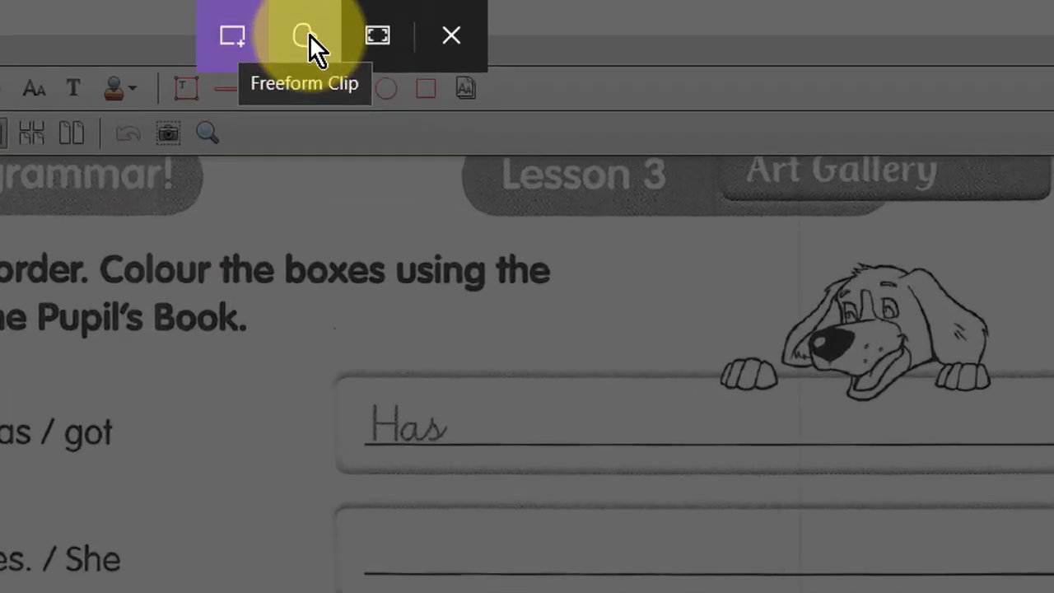
left_click(310, 34)
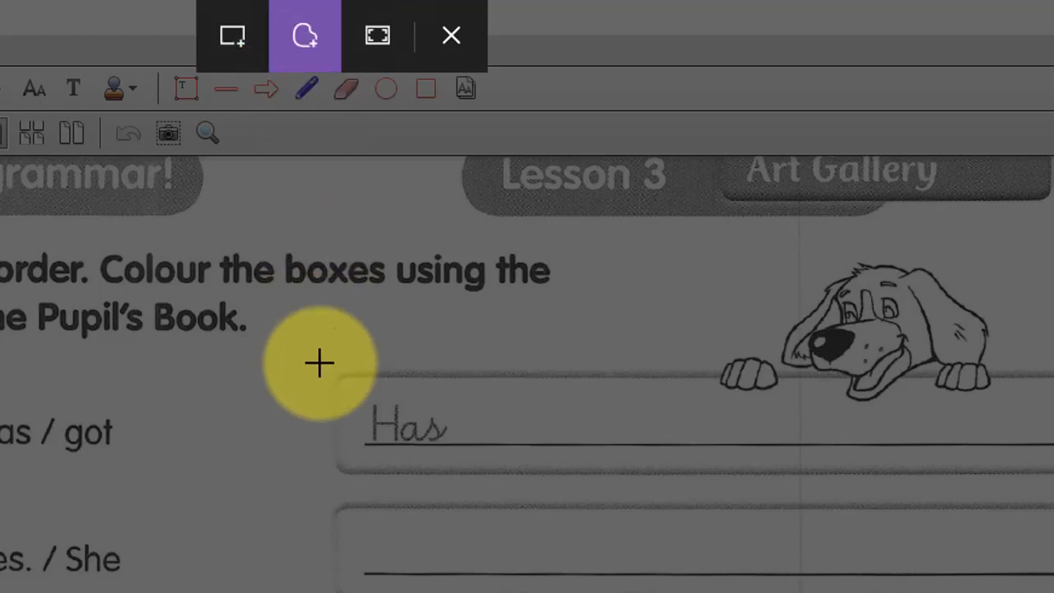
mouse_move(316, 364)
left_mouse_down()
mouse_move(407, 330)
mouse_move(664, 330)
mouse_move(842, 262)
left_mouse_up()
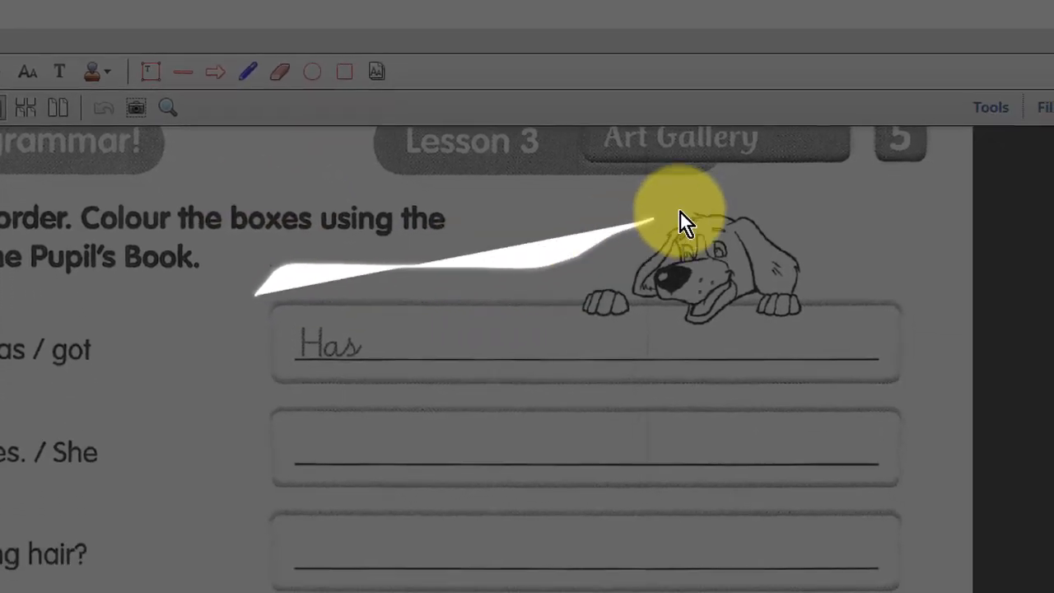
mouse_move(681, 213)
left_mouse_down()
mouse_move(756, 203)
mouse_move(915, 275)
mouse_move(932, 592)
mouse_move(832, 592)
mouse_move(706, 565)
mouse_move(454, 558)
mouse_move(436, 506)
mouse_move(434, 407)
mouse_move(447, 228)
left_mouse_up()
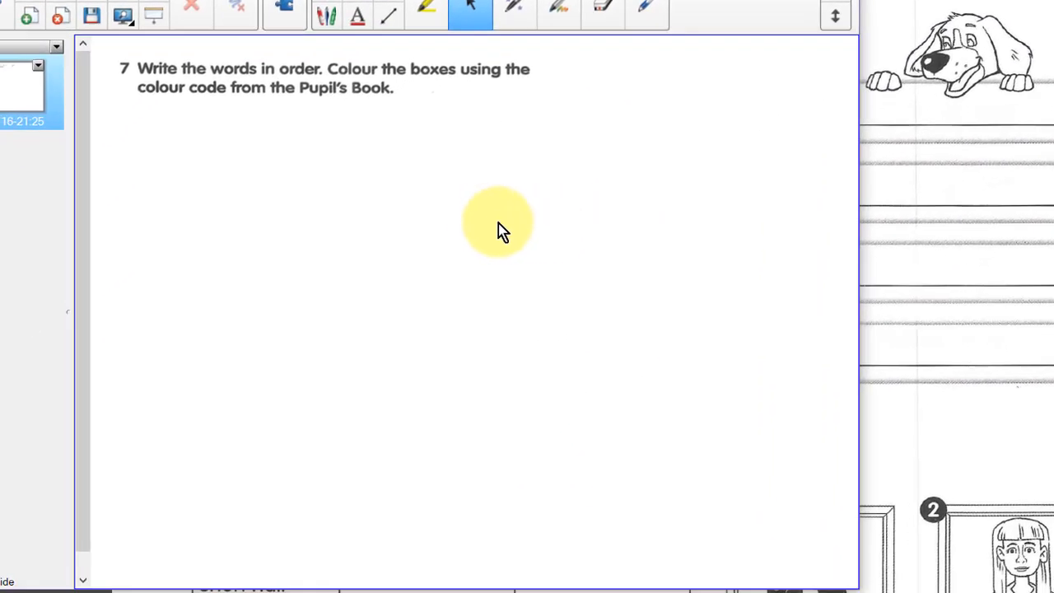
key("ctrl+v")
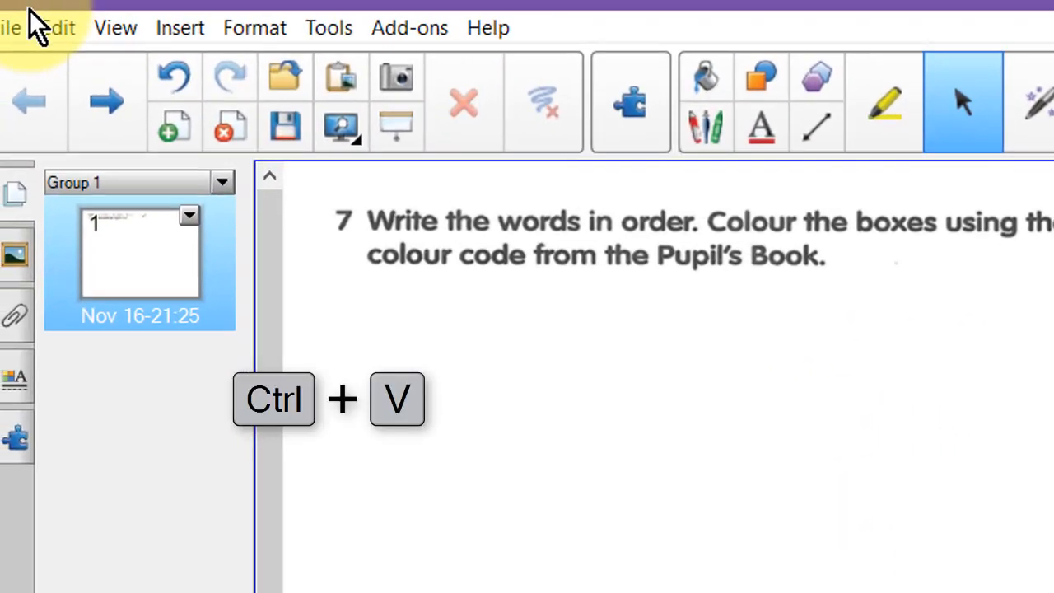
left_click(73, 33)
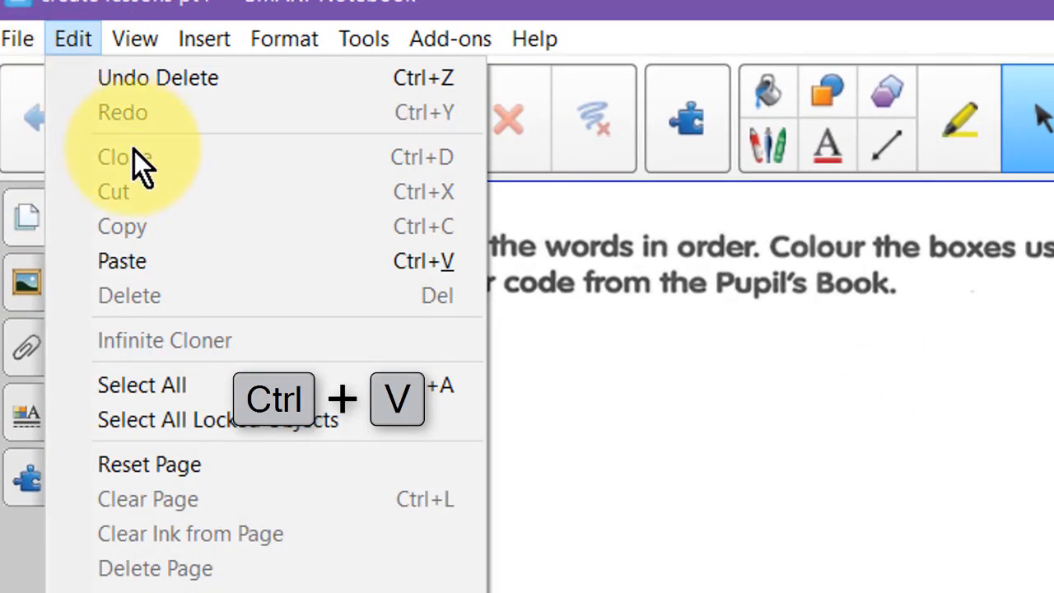
left_click(219, 260)
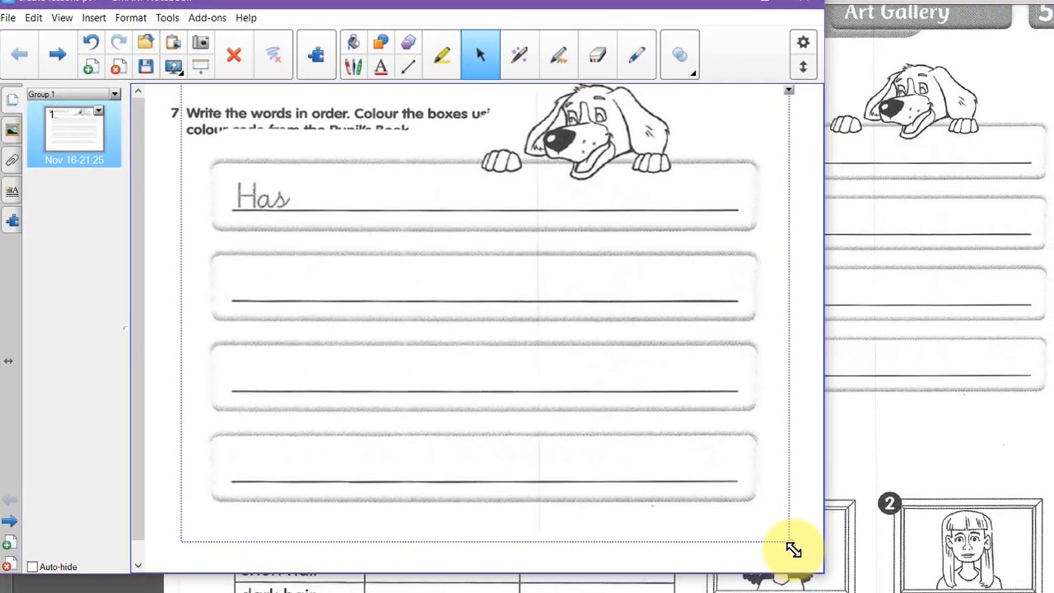
Step: Shrink the pasted answer-box picture to about half the page width and position it below the instruction, toward the page's right side
left_click_drag(793, 549, 581, 377)
left_click_drag(432, 254, 563, 330)
left_click_drag(682, 419, 685, 355)
left_click_drag(659, 376, 650, 372)
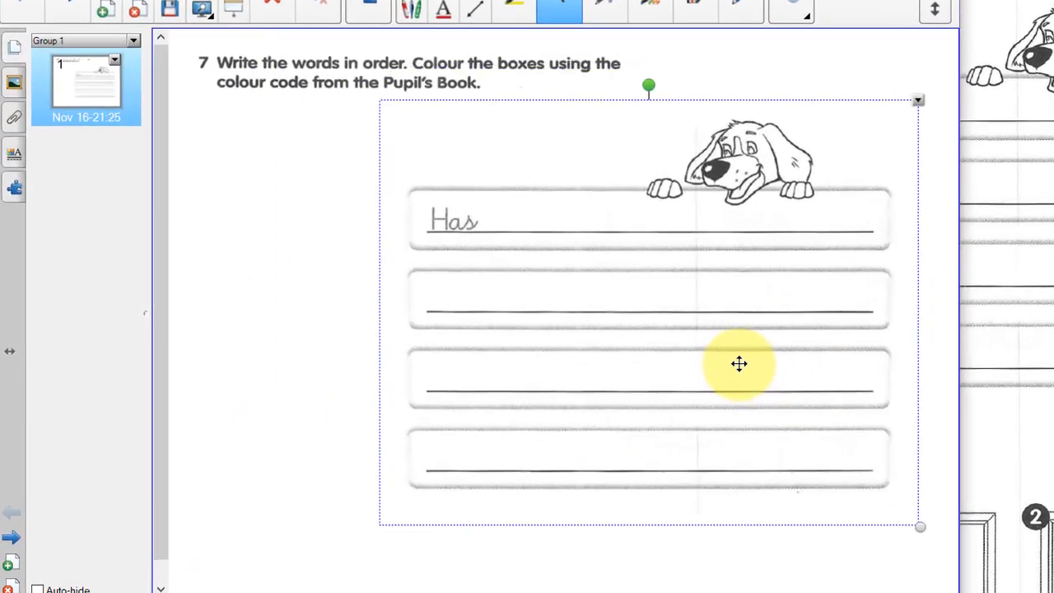
left_click_drag(739, 364, 729, 361)
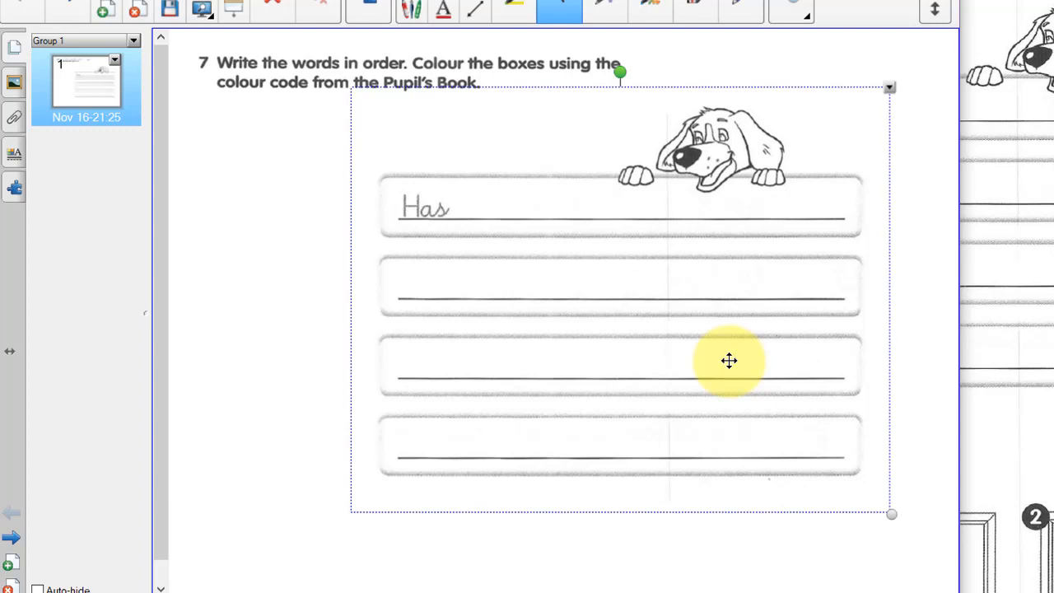
left_click_drag(729, 361, 810, 494)
left_click_drag(943, 561, 854, 492)
left_click_drag(607, 355, 645, 291)
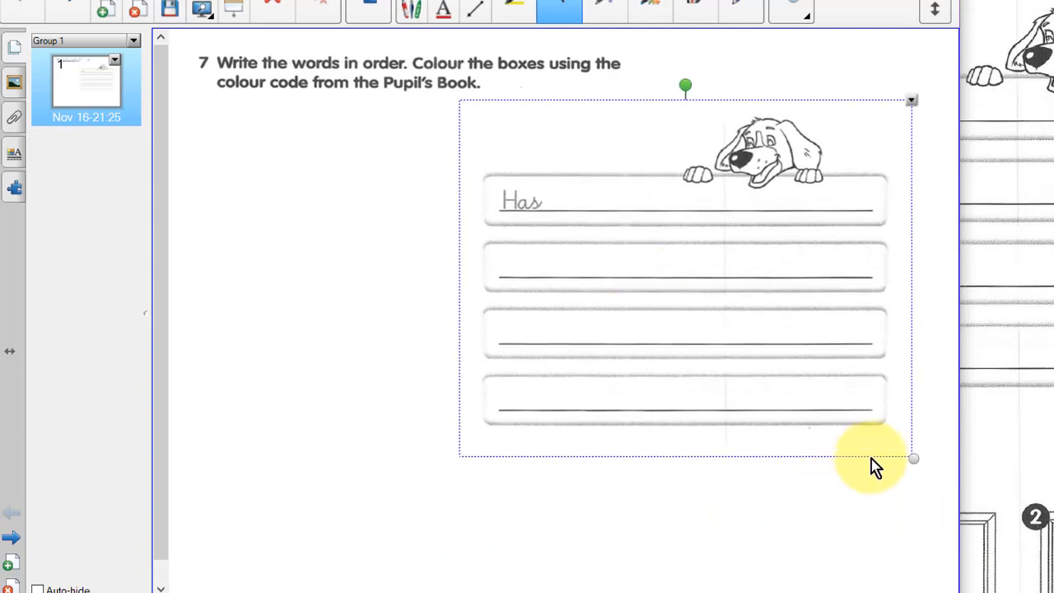
left_click_drag(800, 376, 815, 415)
Step: Unlock the exercise 7 instruction clipping and bring it to the front of the answer-box picture
left_click(435, 63)
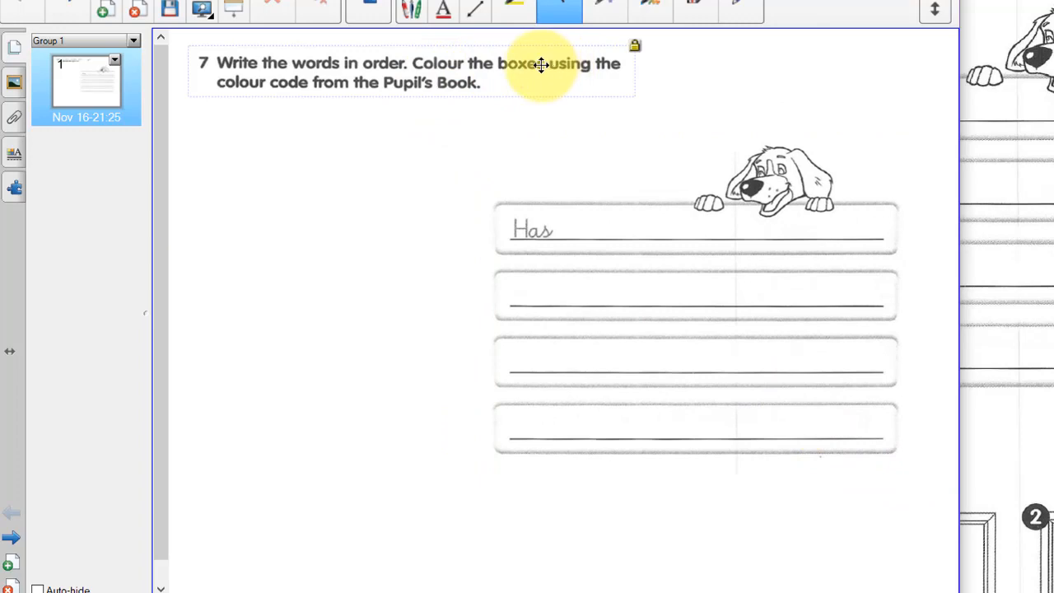
key("ctrl+j")
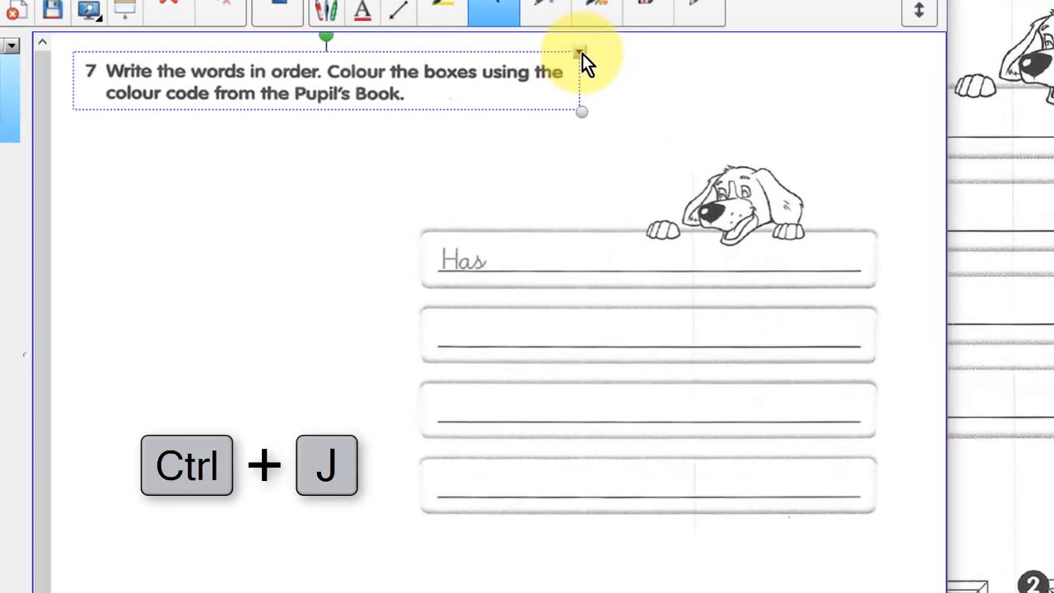
left_click(636, 46)
mouse_move(680, 227)
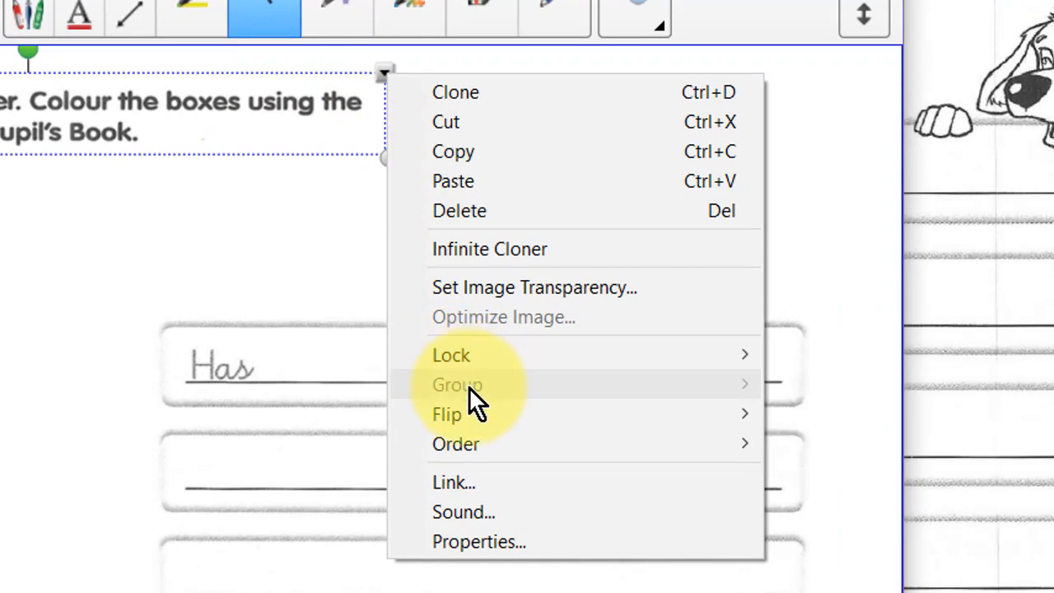
mouse_move(468, 441)
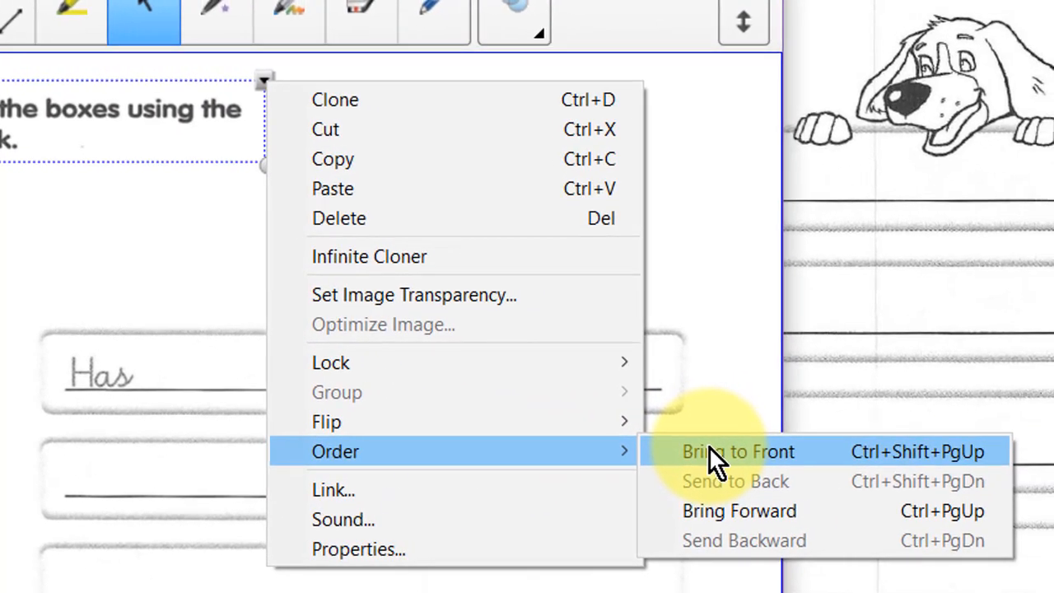
left_click(709, 446)
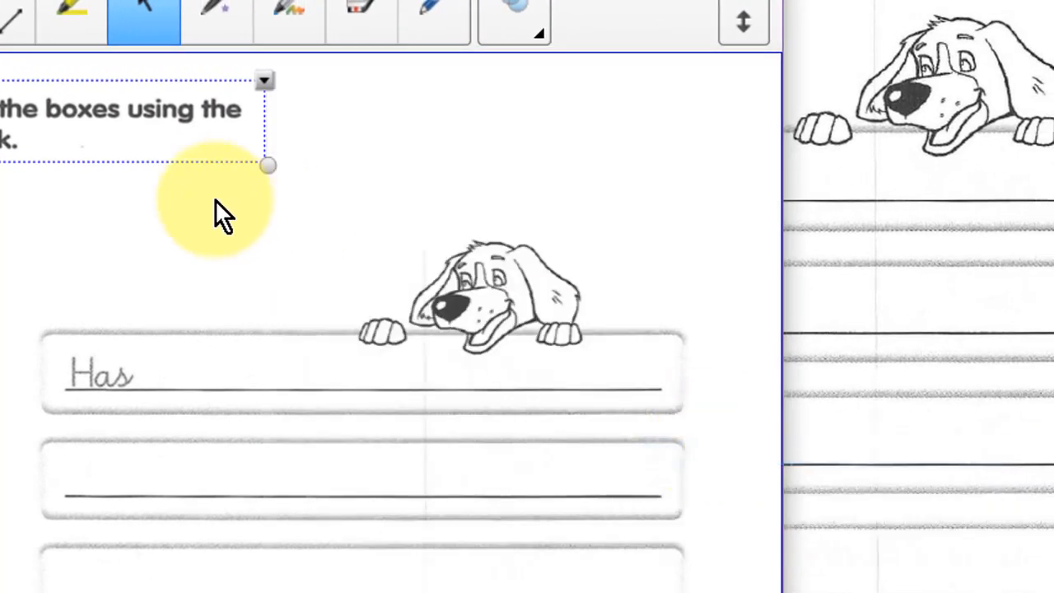
left_click_drag(416, 212, 359, 97)
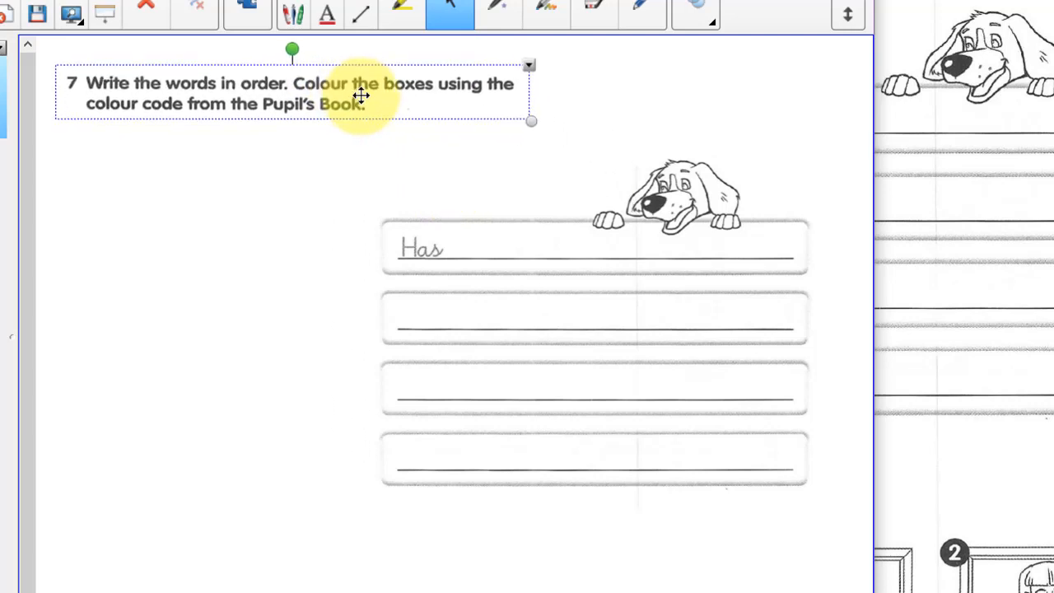
Step: Try enlarging the answer-box picture proportionally to fill most of the page, with its upper edge beneath the instruction text
left_click_drag(652, 328, 537, 291)
left_click_drag(665, 468, 811, 587)
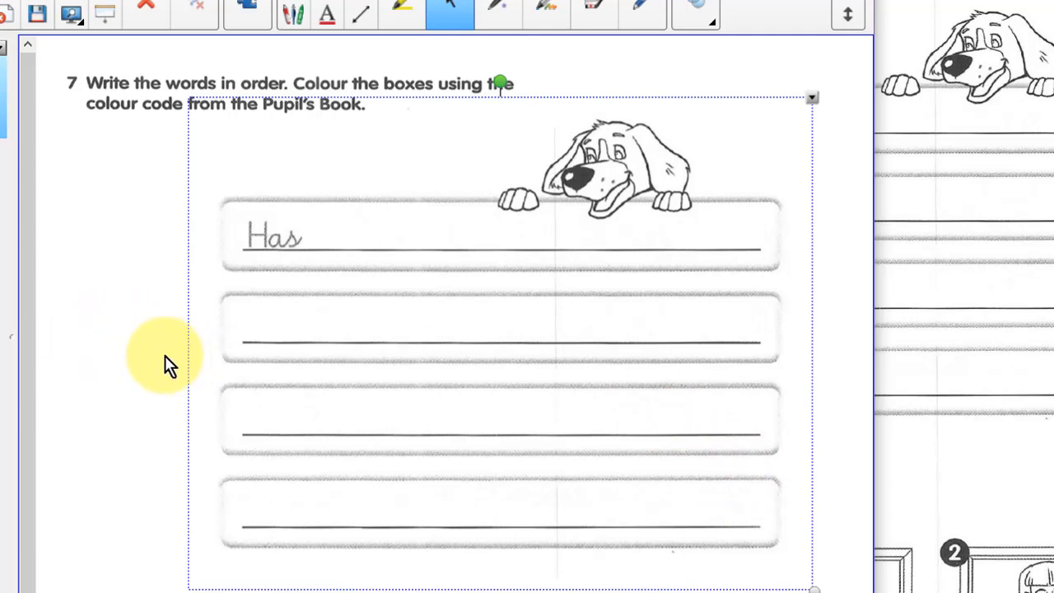
left_click_drag(635, 422, 623, 399)
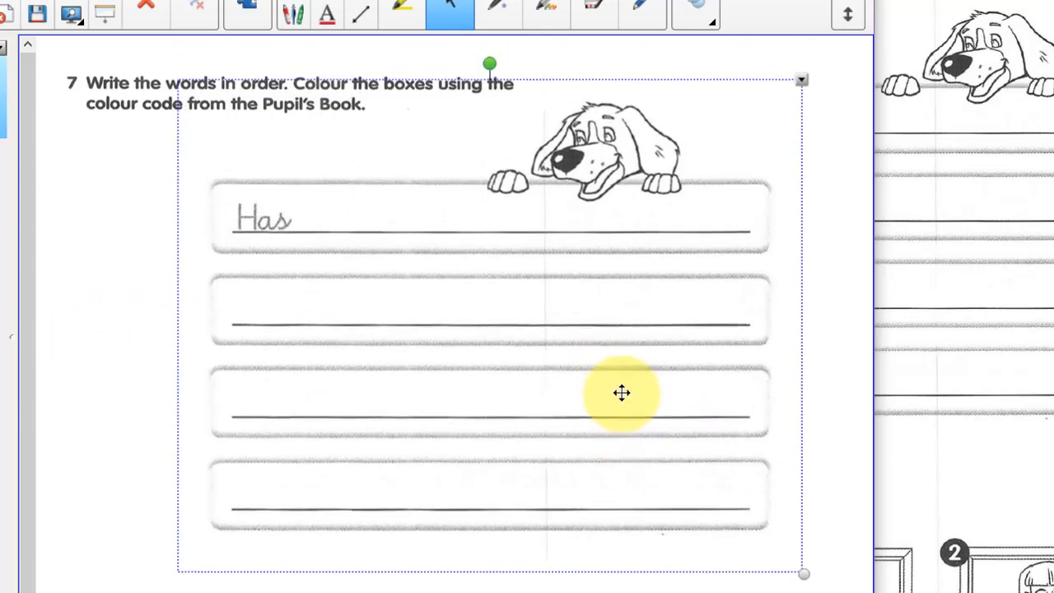
Step: Reshape the answer-box picture to be narrower in proportion to its height and place it on the page's right side, just below the instruction
left_click_drag(804, 574, 602, 582)
left_click_drag(376, 383, 584, 375)
left_click_drag(801, 581, 855, 590)
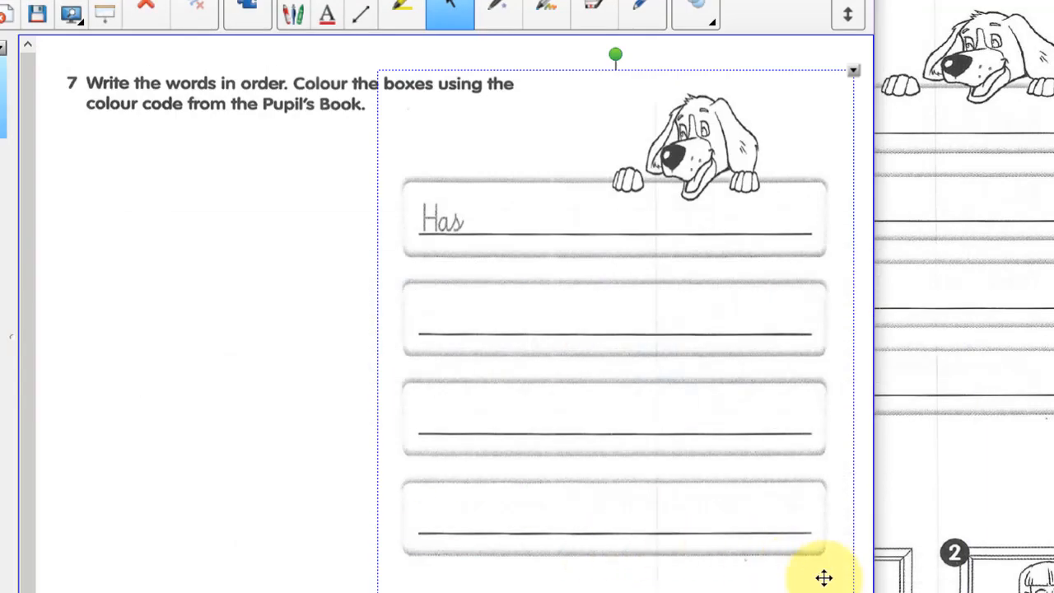
left_click_drag(854, 590, 847, 500)
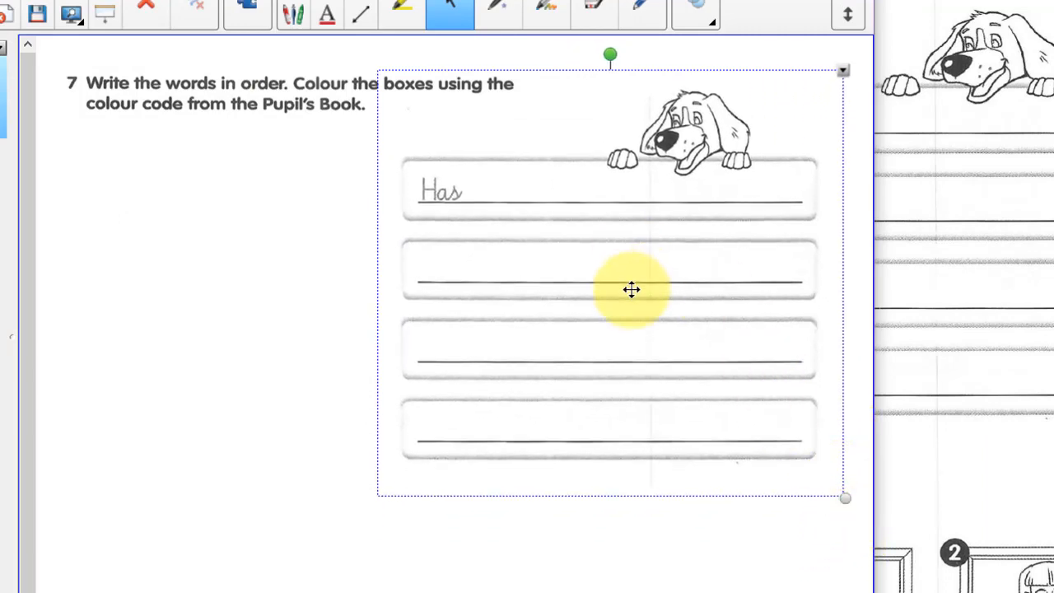
left_click_drag(631, 289, 635, 333)
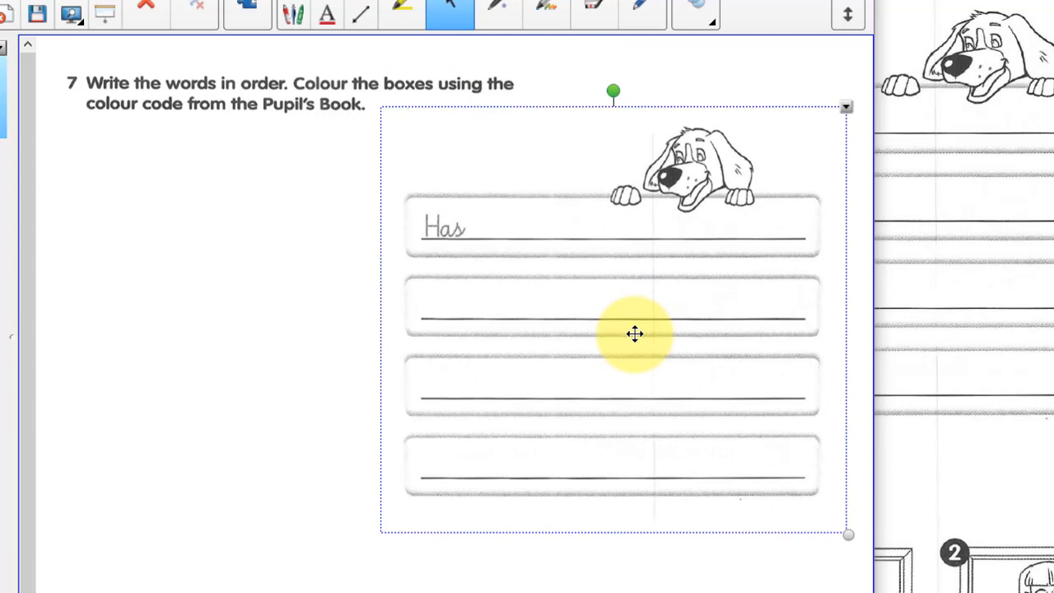
Step: Lock the answer-box picture in place on the page
key("ctrl+k")
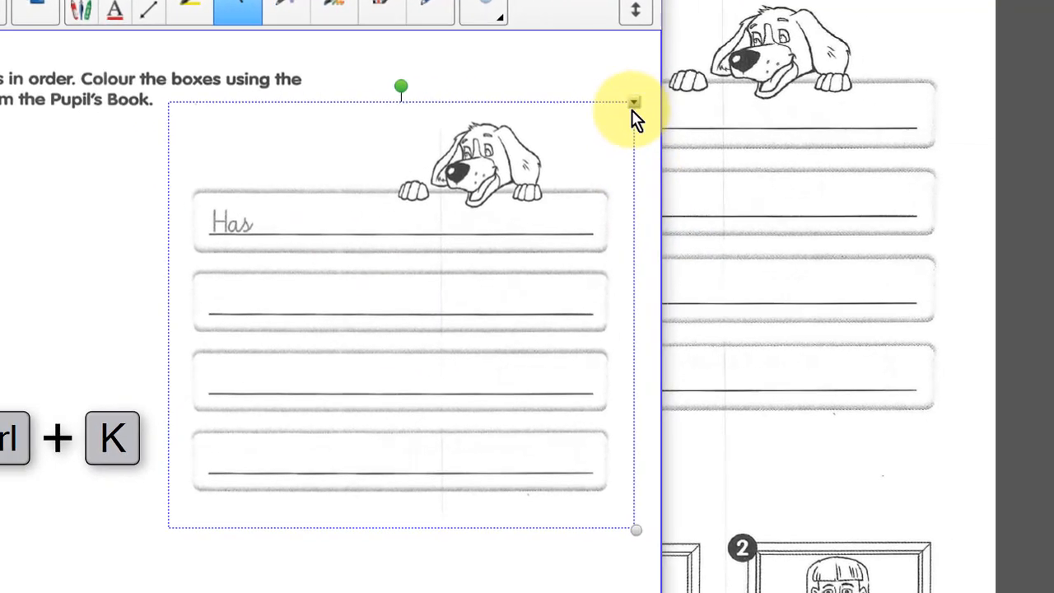
left_click(620, 104)
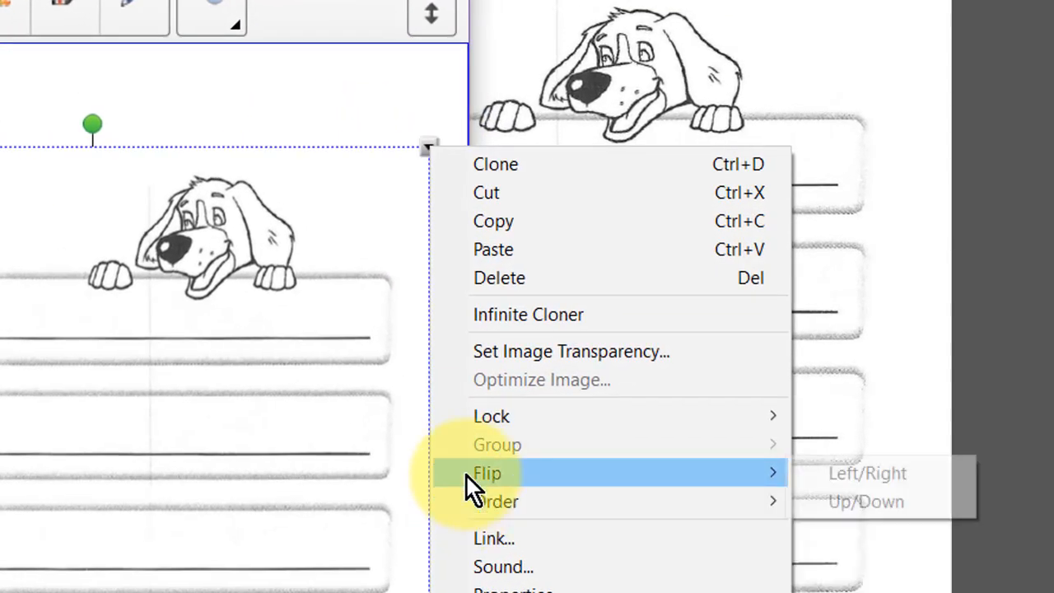
mouse_move(656, 350)
mouse_move(492, 417)
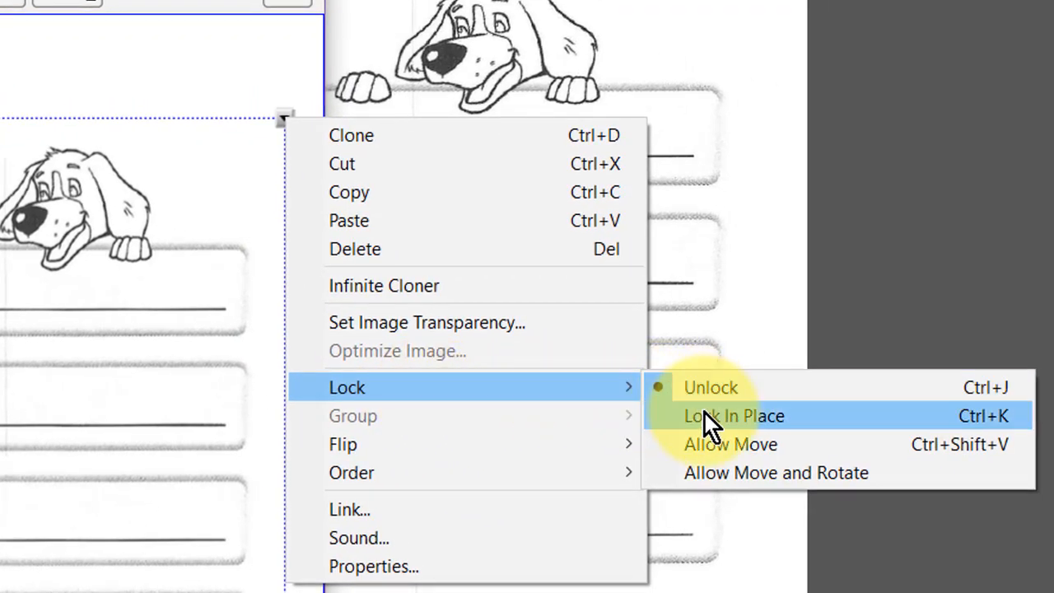
left_click(703, 413)
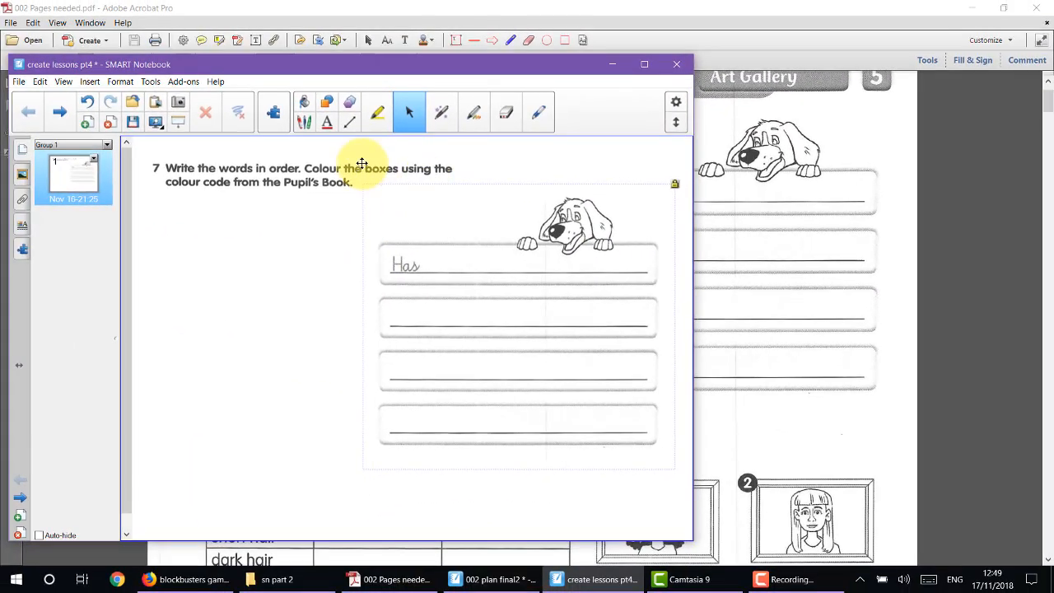
Step: Move the exercise 7 instruction clipping down beside the dog, just above the answer boxes, and lock it in place
left_click(360, 163)
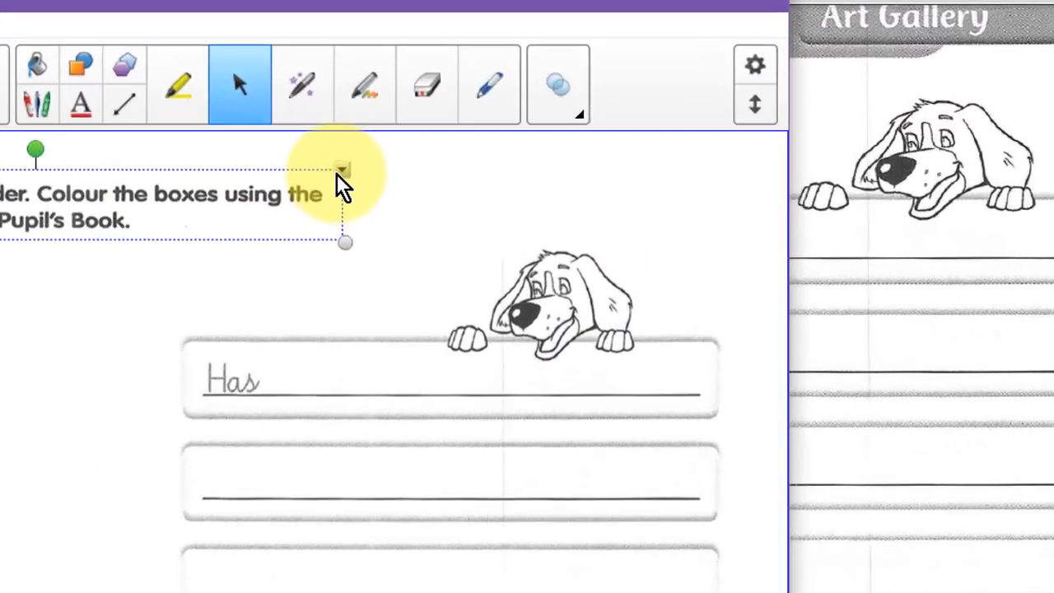
left_click_drag(172, 201, 259, 296)
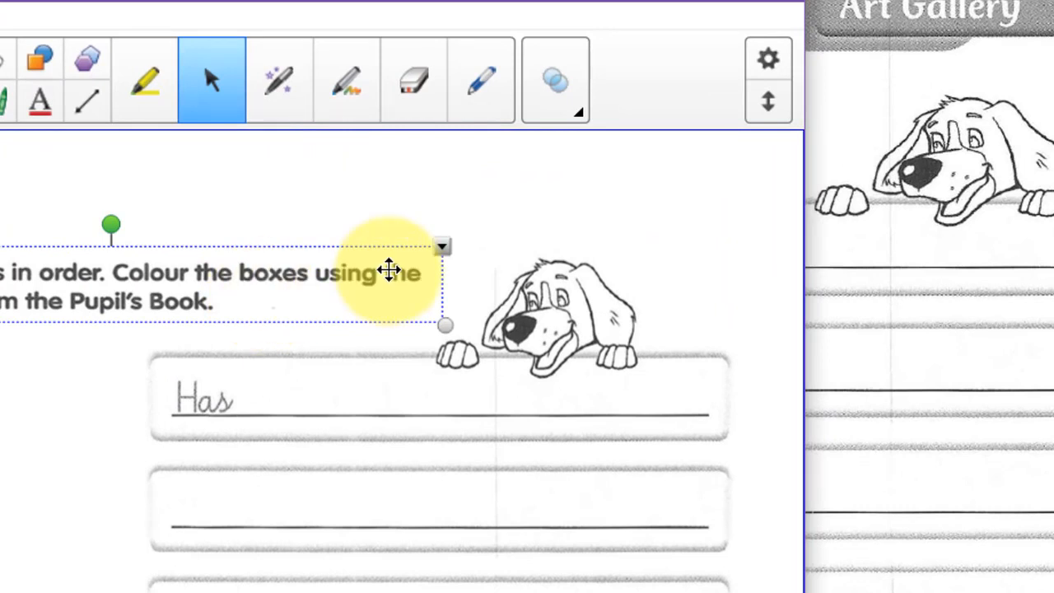
left_click(389, 270)
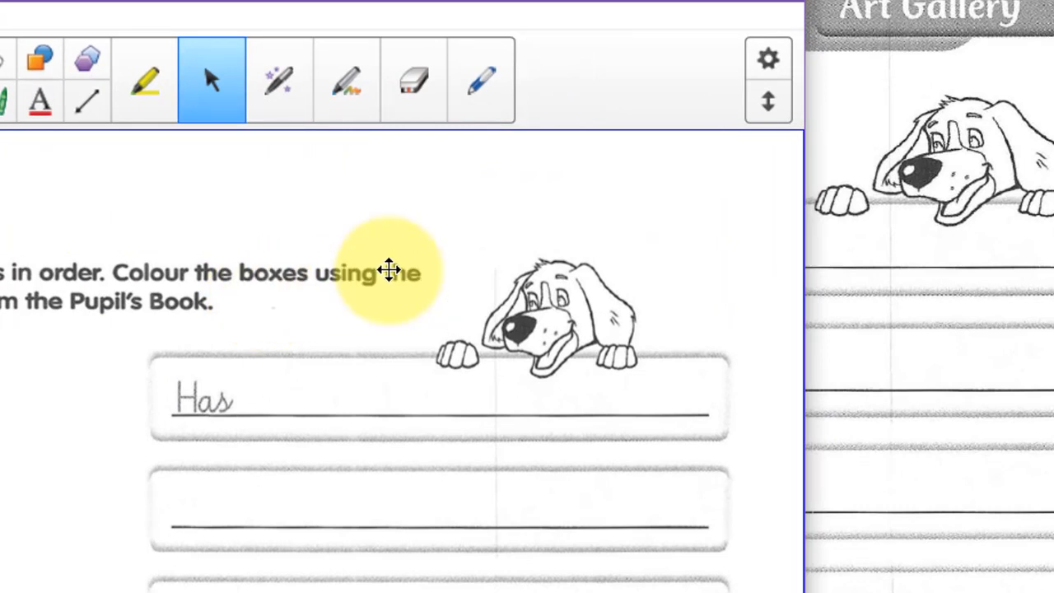
left_click(371, 296)
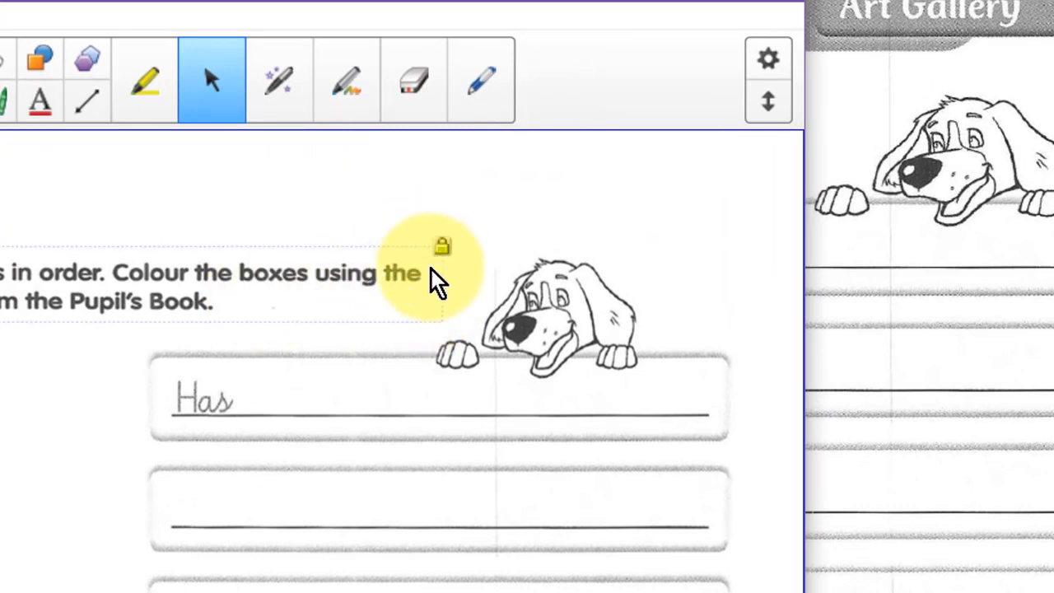
left_click(475, 502)
left_click(35, 325)
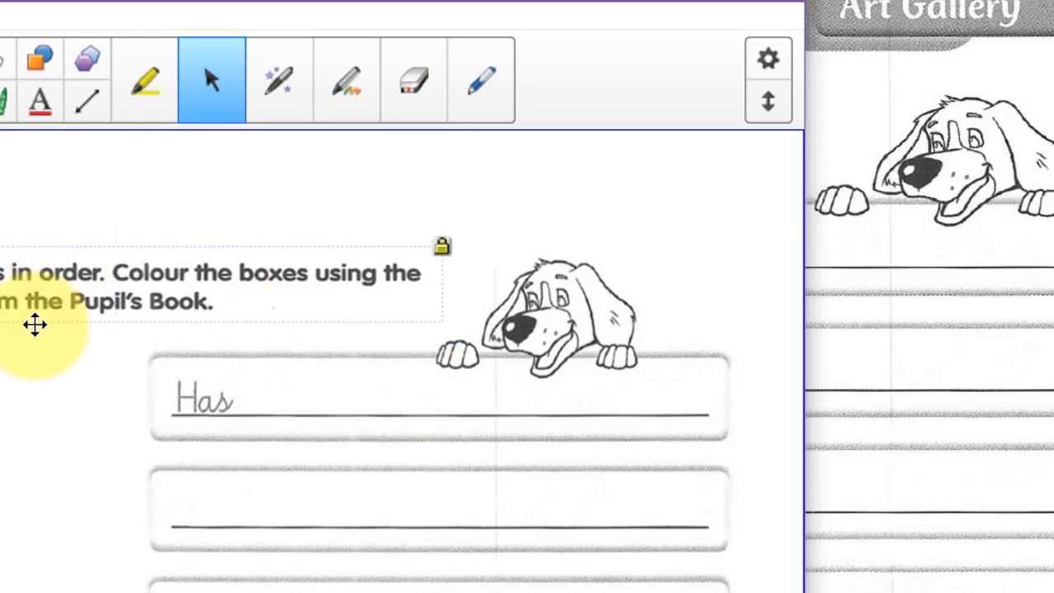
Step: Switch to the worksheet PDF in Adobe Acrobat and copy item 1's text, "curly hair? / she / Has / got", with the text selection tool
left_click(2, 529)
left_click(1014, 373)
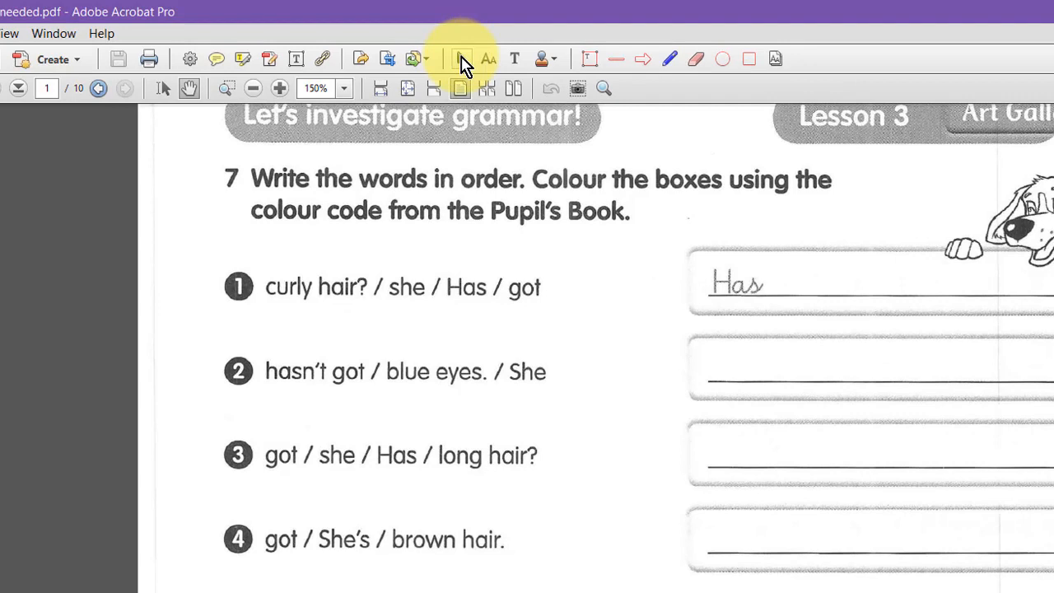
left_click(162, 92)
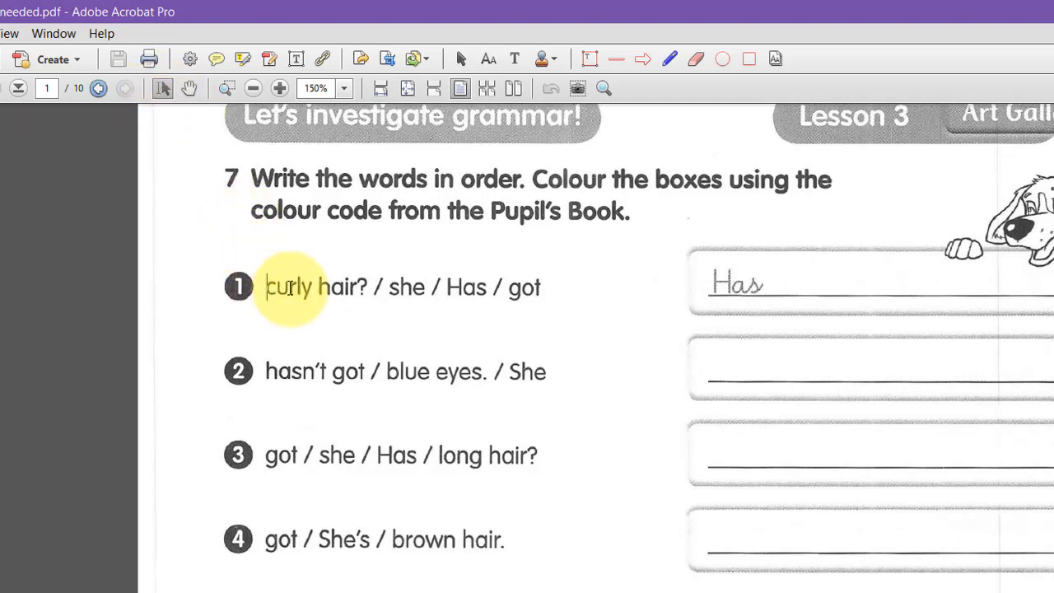
left_click_drag(290, 288, 515, 296)
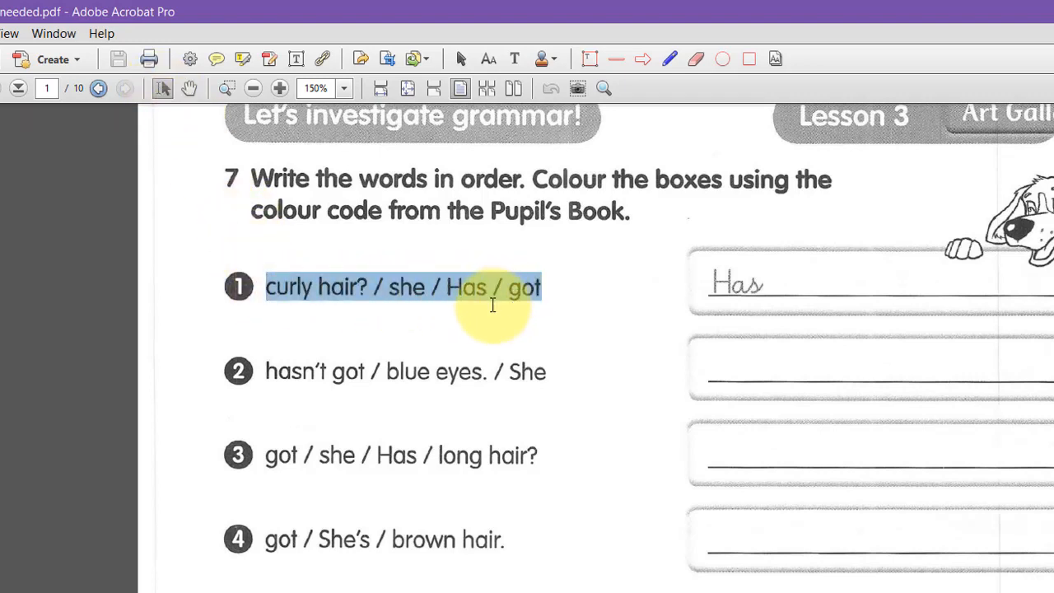
left_click(314, 288)
left_click_drag(265, 282, 544, 297)
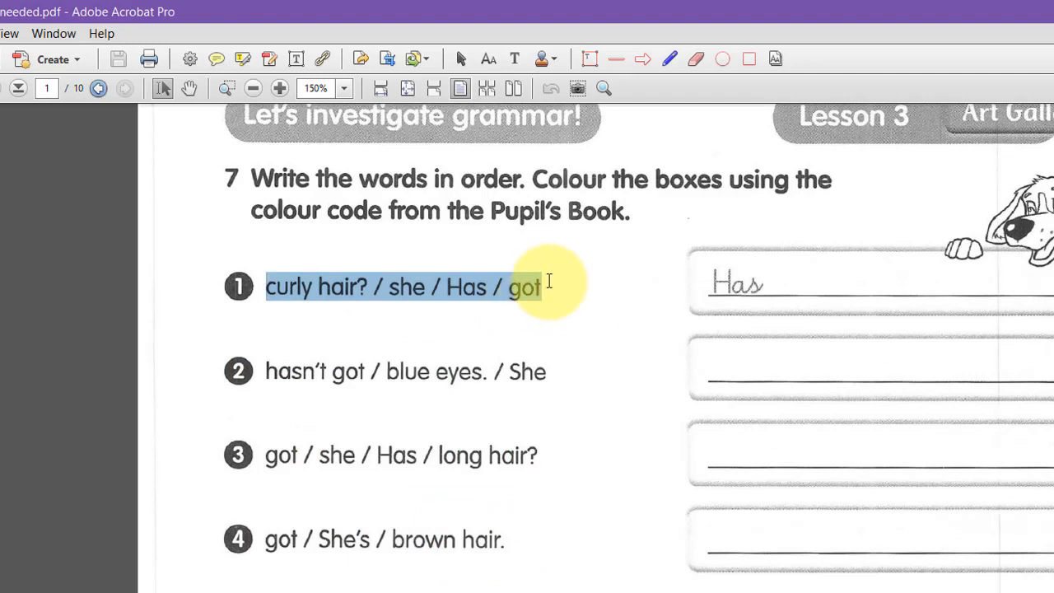
key("ctrl+c")
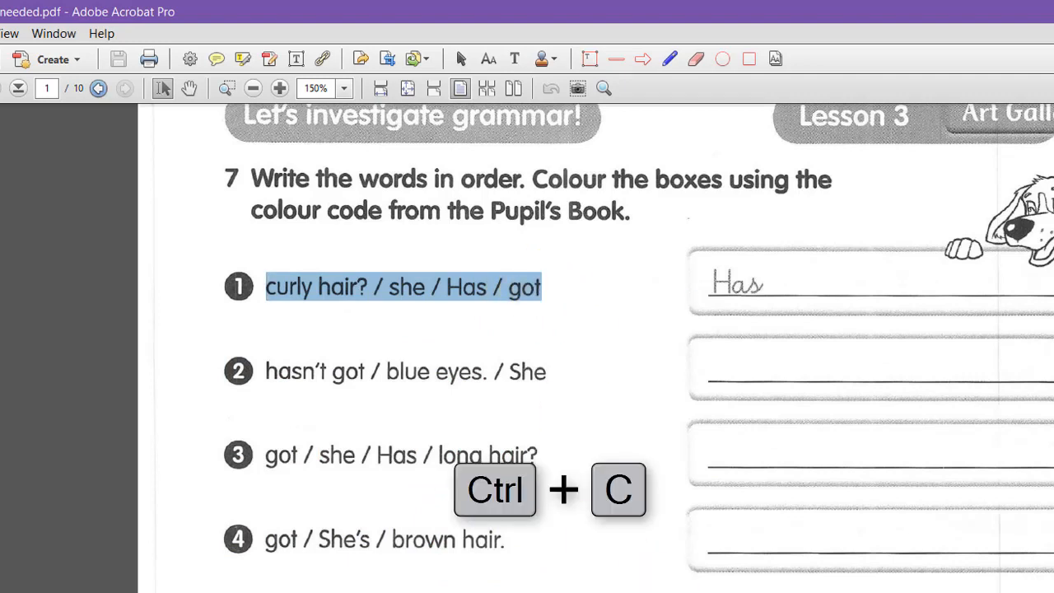
Step: Paste the item 1 text onto the SMART Notebook page and place it below the instruction, beside the first answer box
left_click(609, 592)
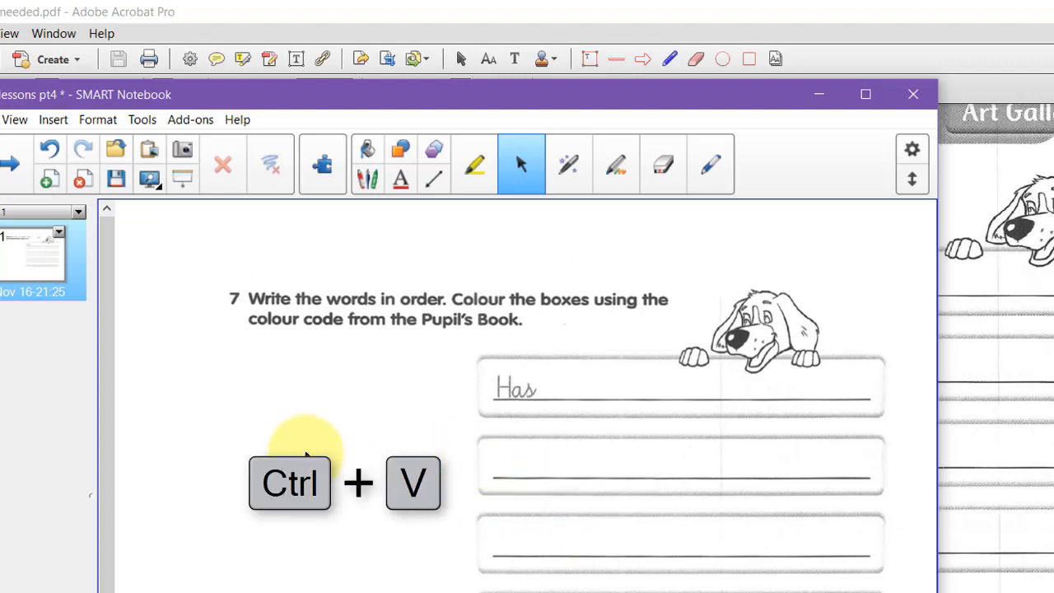
key("ctrl+v")
left_click_drag(245, 256, 287, 362)
Step: Return to the worksheet PDF in Acrobat and copy item 2's text, "hasn't got / blue eyes. / She"
key("alt+Tab")
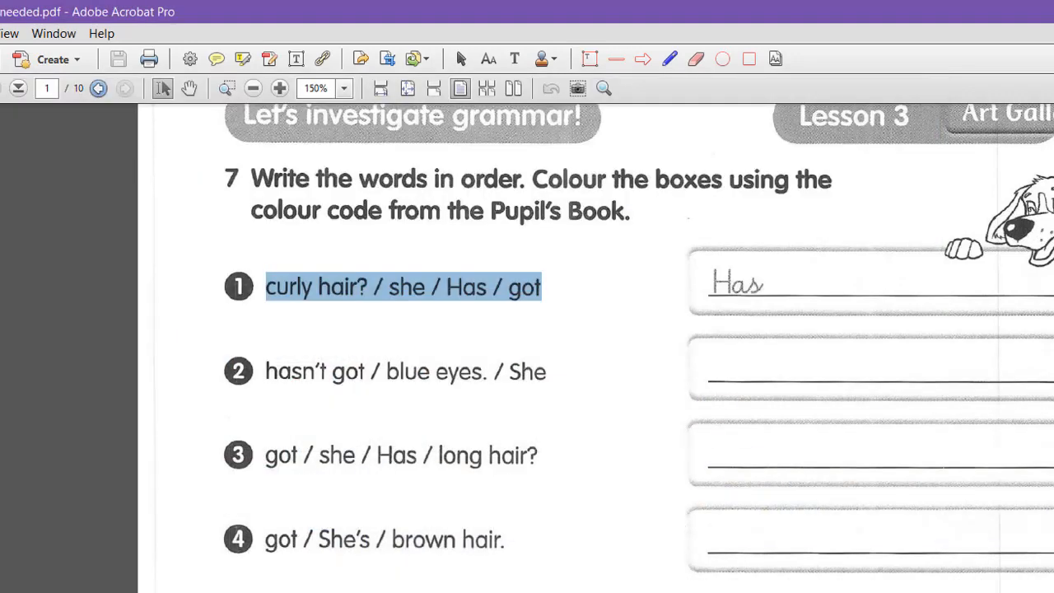
left_click_drag(264, 371, 514, 370)
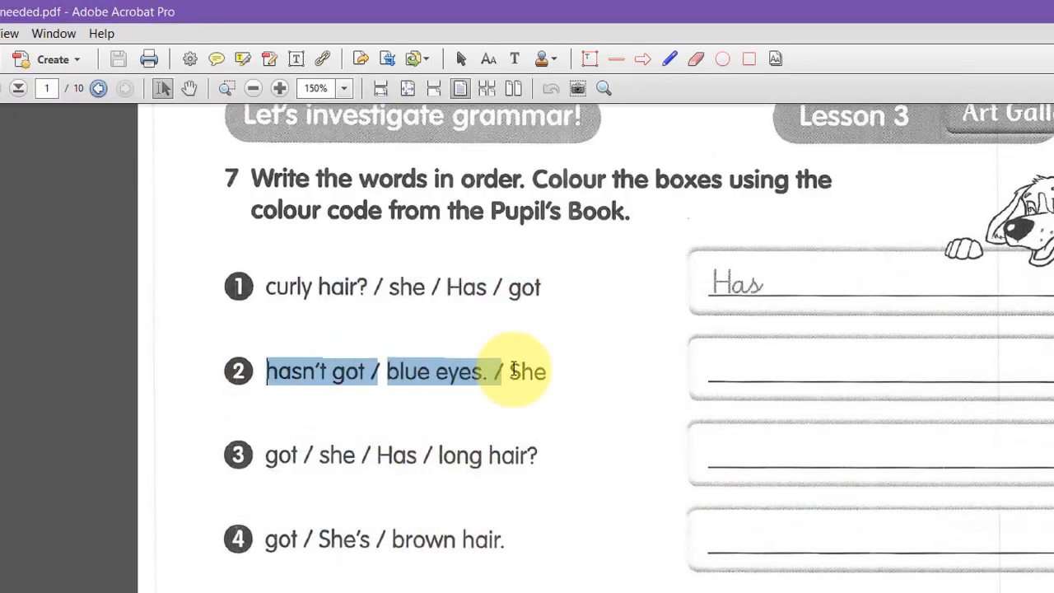
key("ctrl+c")
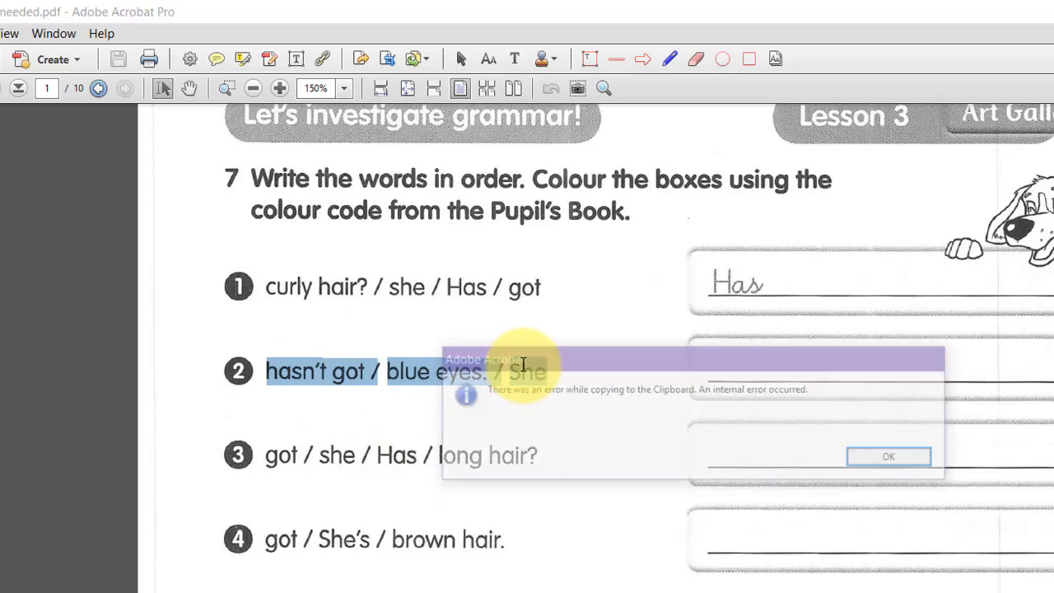
left_click(895, 461)
right_click(453, 378)
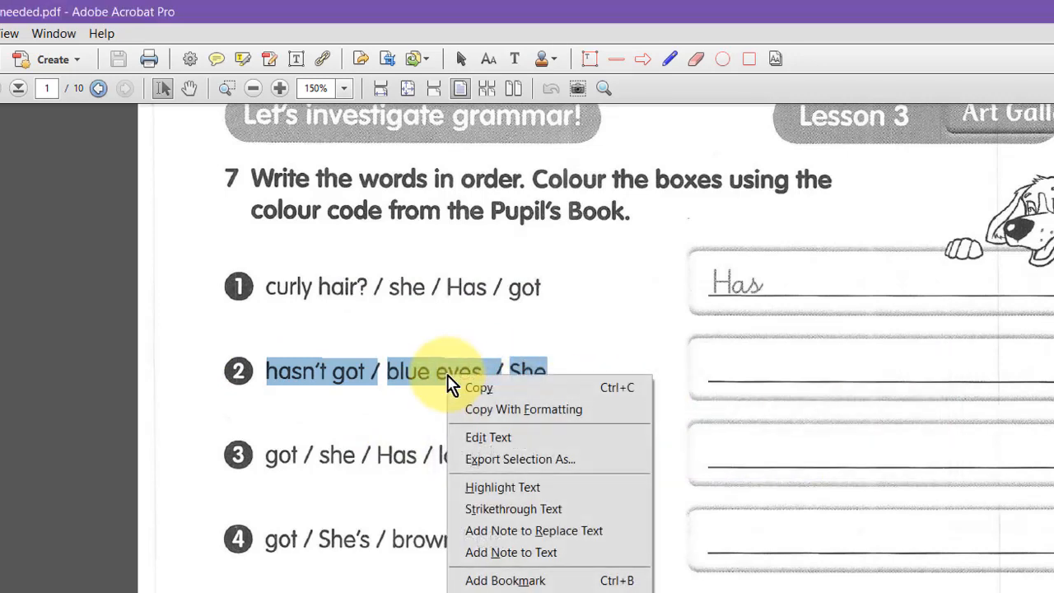
left_click(474, 388)
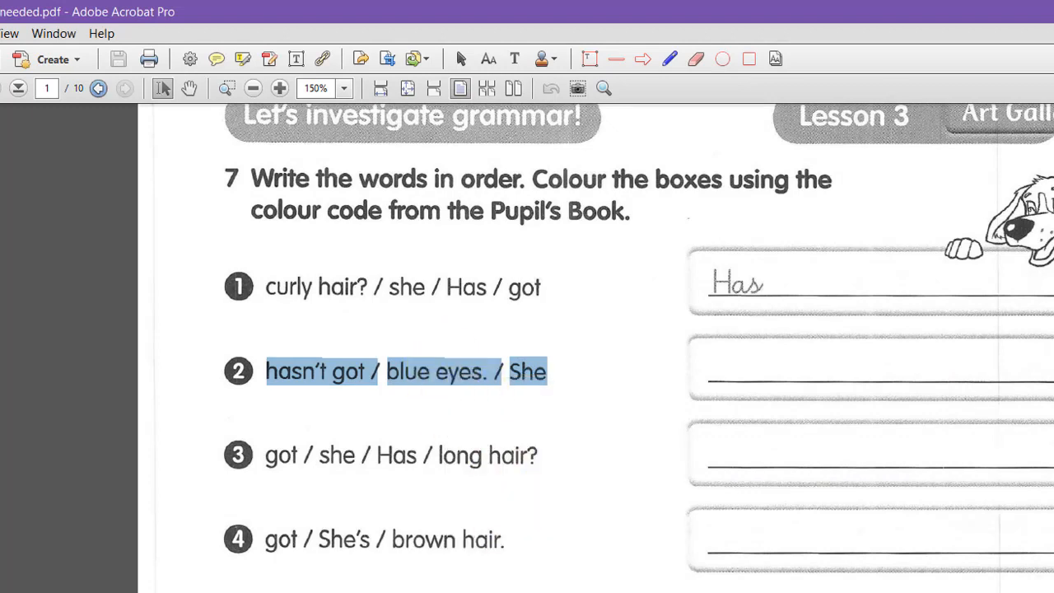
Step: Paste the item 2 text onto the SMART Notebook page and place it below the "curly hair?" line
key("alt+Tab")
left_click(254, 494)
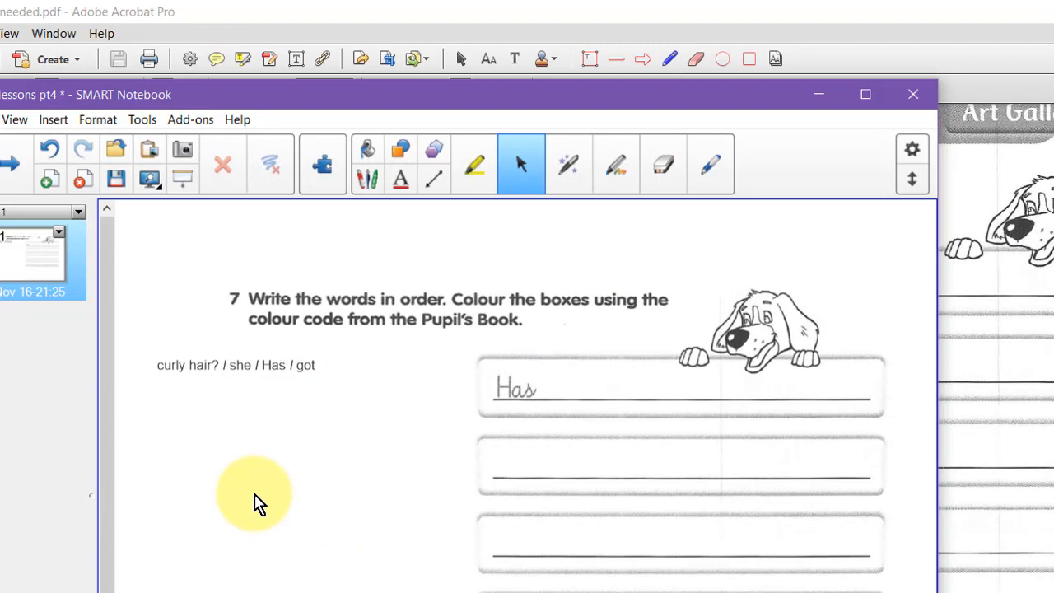
key("ctrl+v")
left_click(259, 283)
left_click_drag(243, 252, 516, 446)
Step: Copy item 3's text, "got / she / Has / long hair?", from the Acrobat PDF and paste it into SMART Notebook below the "hasn't got" line
key("alt+Tab")
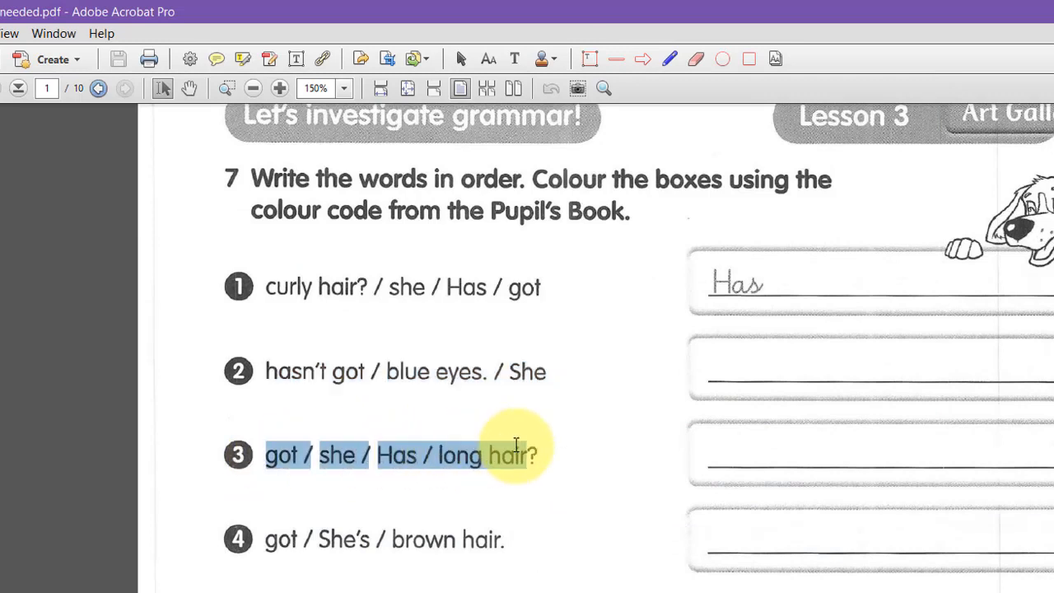
right_click(504, 462)
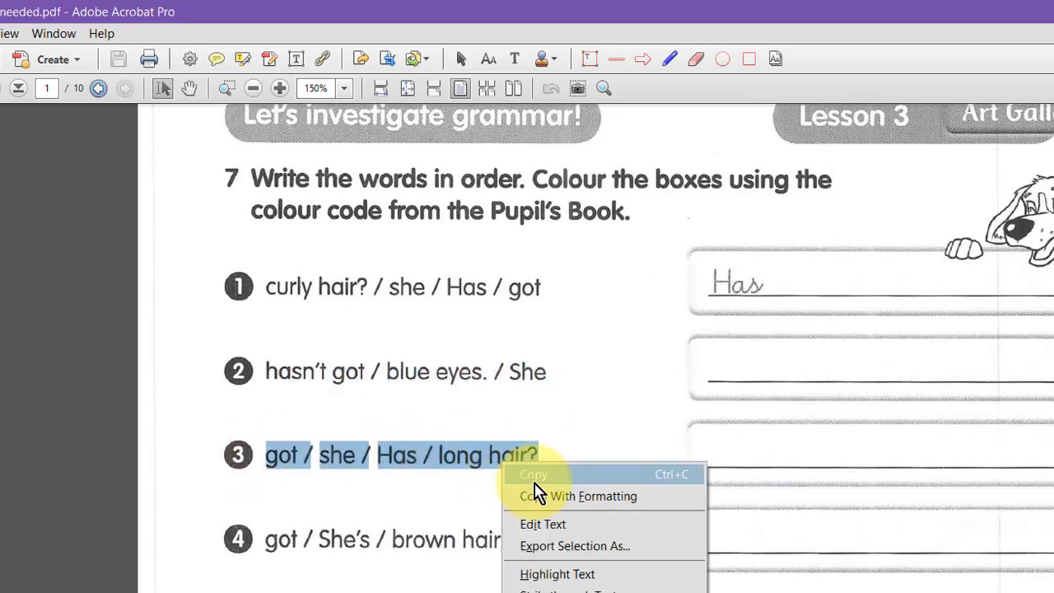
left_click(528, 475)
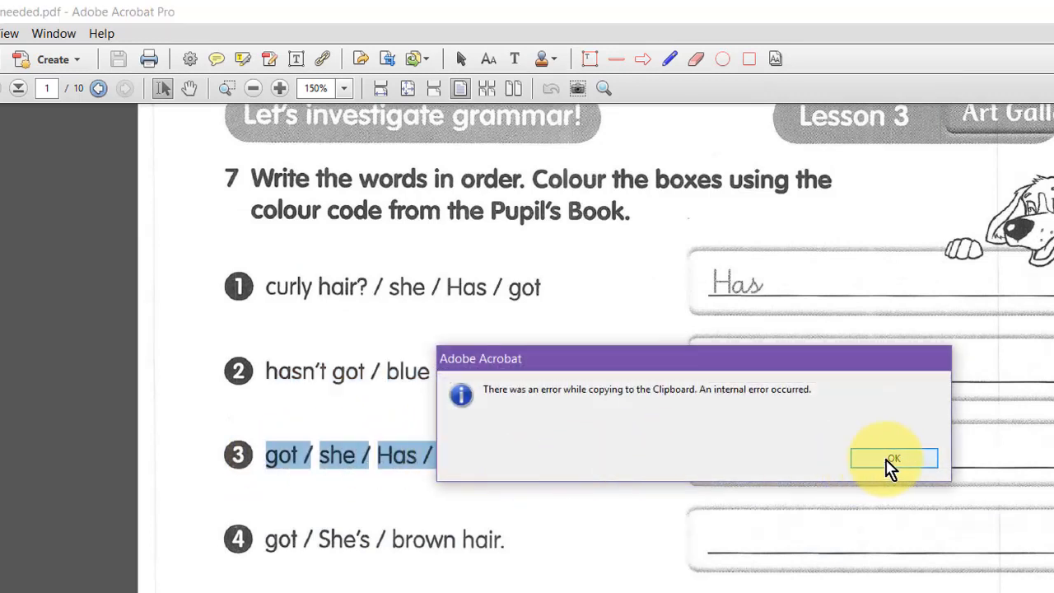
left_click(891, 461)
key("alt+Tab")
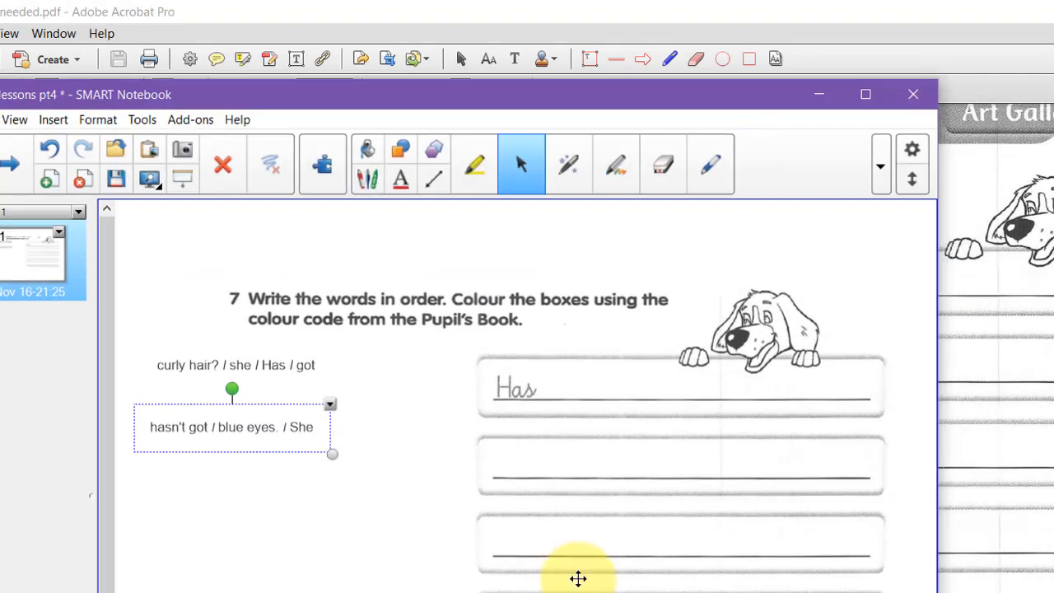
key("ctrl+v")
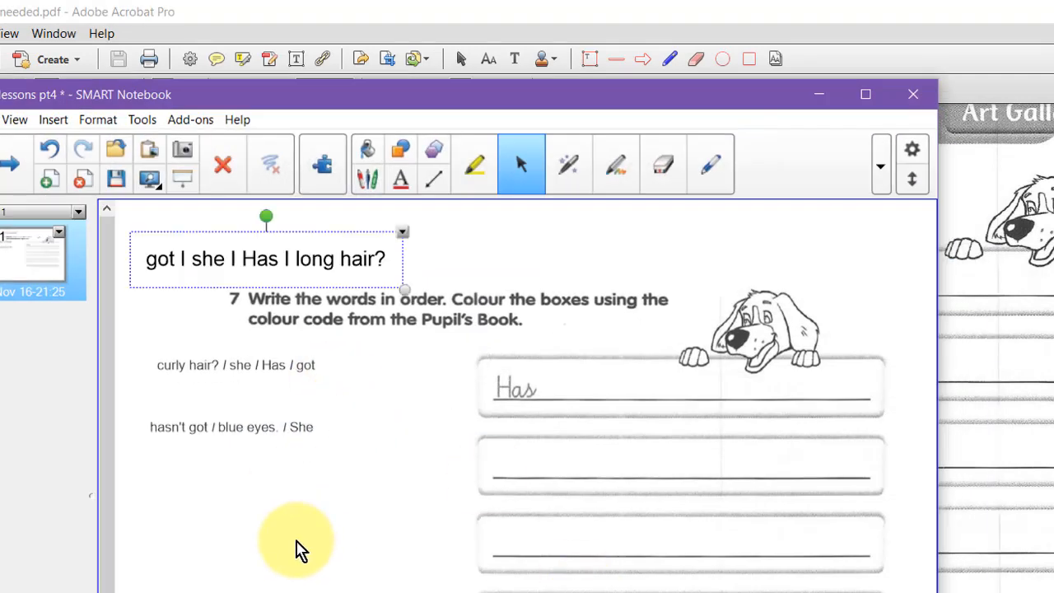
left_click_drag(275, 269, 270, 487)
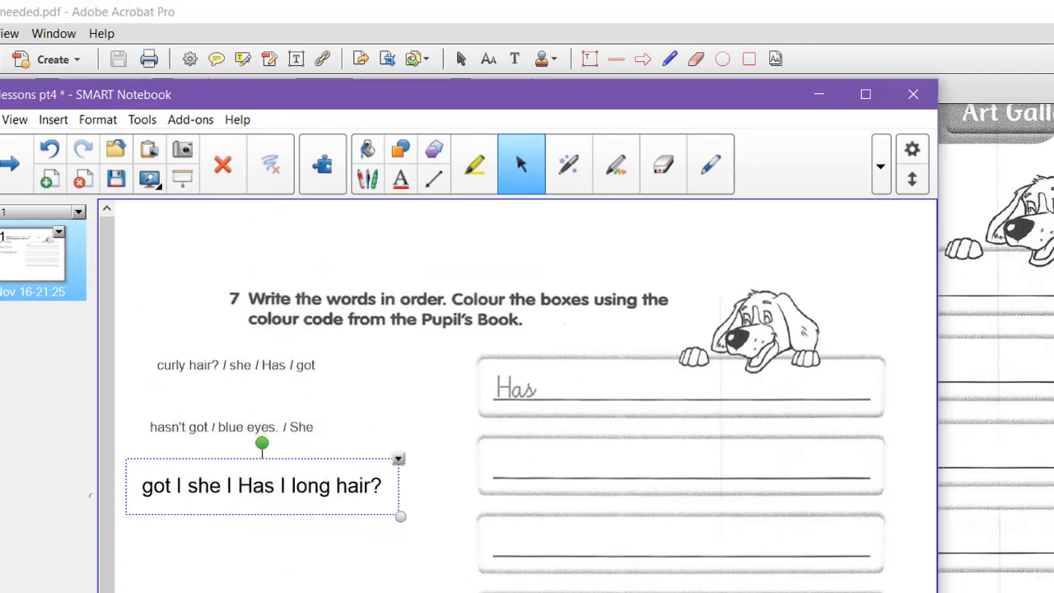
Step: Copy item 4's text, "got / She's / brown hair.", from the Acrobat PDF and paste it into SMART Notebook below the "long hair?" line
key("alt+Tab")
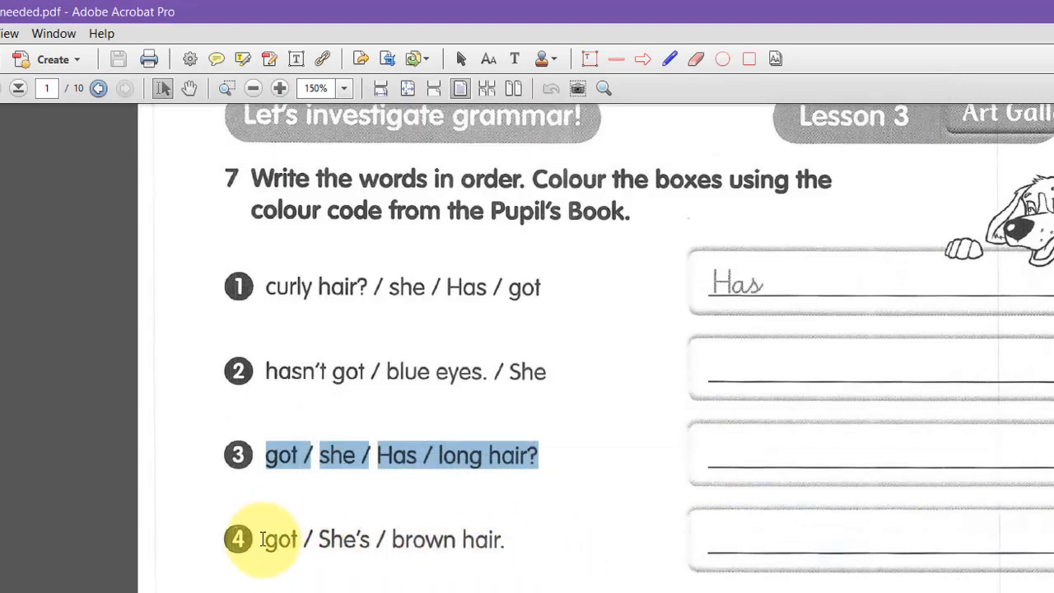
left_click_drag(261, 540, 478, 549)
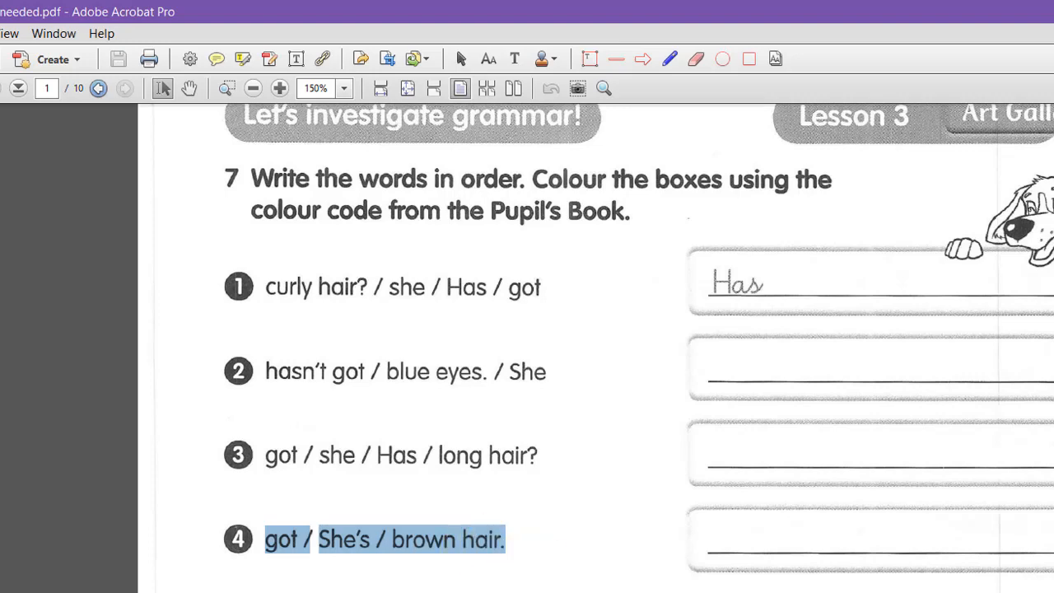
left_click(550, 592)
left_click(391, 583)
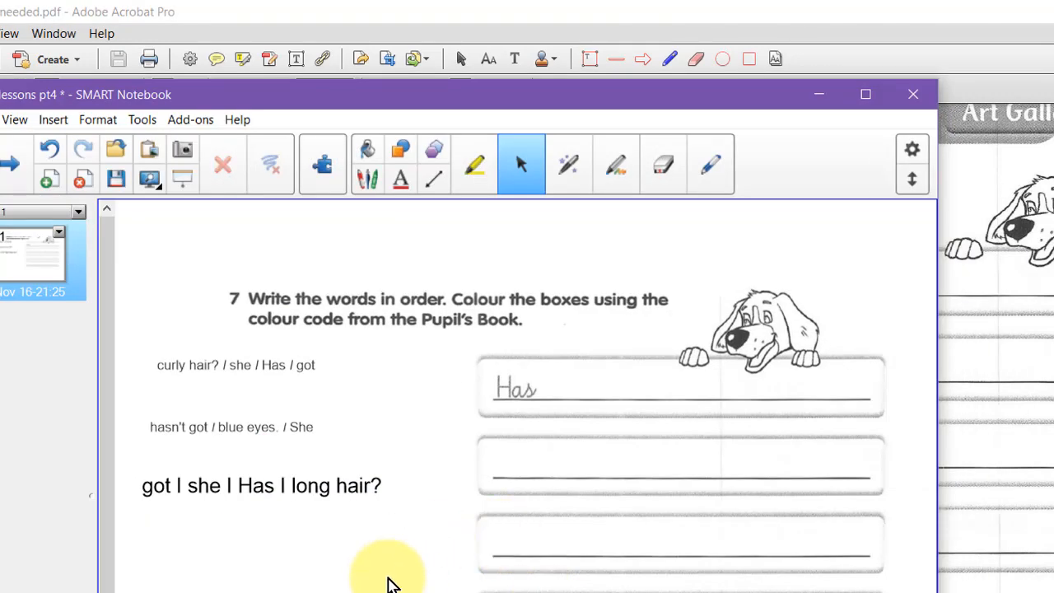
key("ctrl+v")
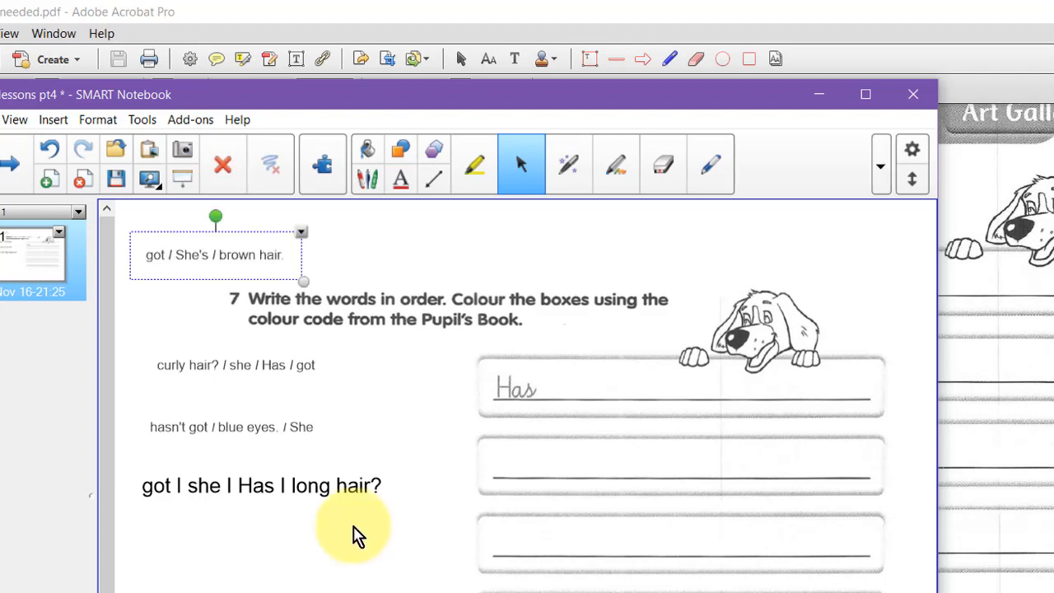
left_click_drag(239, 264, 258, 563)
Step: Enlarge the "brown hair." text to roughly the size of the "long hair?" line
left_click(298, 486)
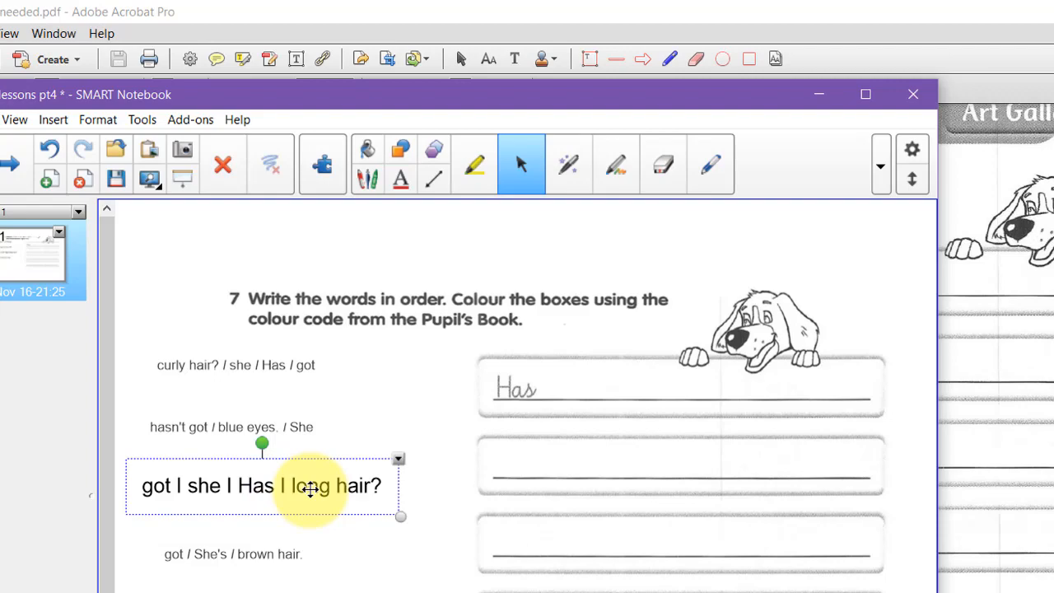
left_click(272, 561)
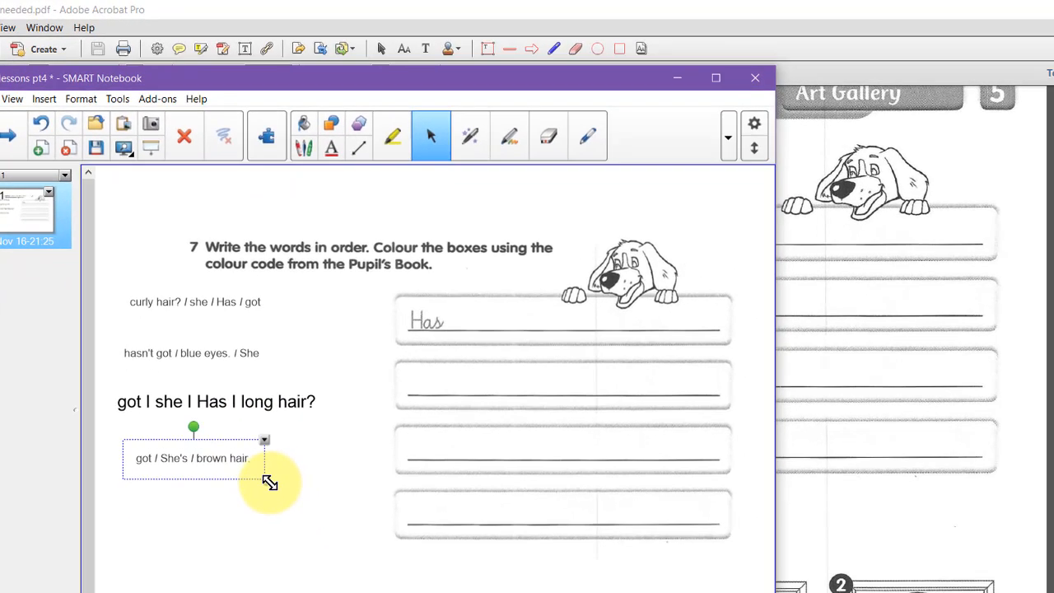
left_click_drag(319, 579, 363, 592)
left_click_drag(295, 492, 346, 513)
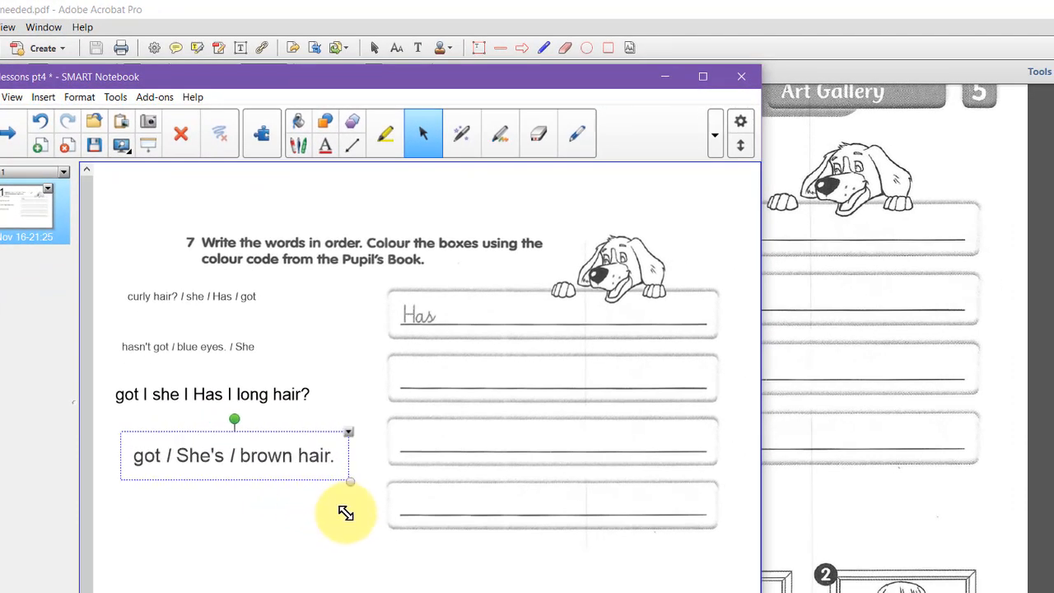
Step: Enlarge the "hasn't got" and "curly hair?" texts to roughly match the size of the other lines
left_click(206, 343)
left_click_drag(267, 365, 334, 400)
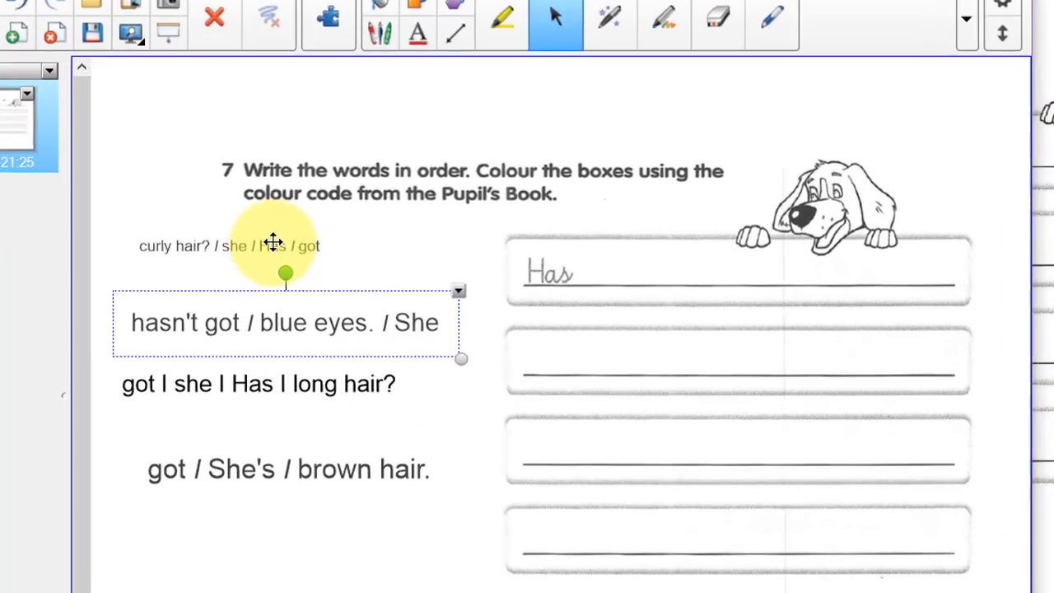
left_click(243, 297)
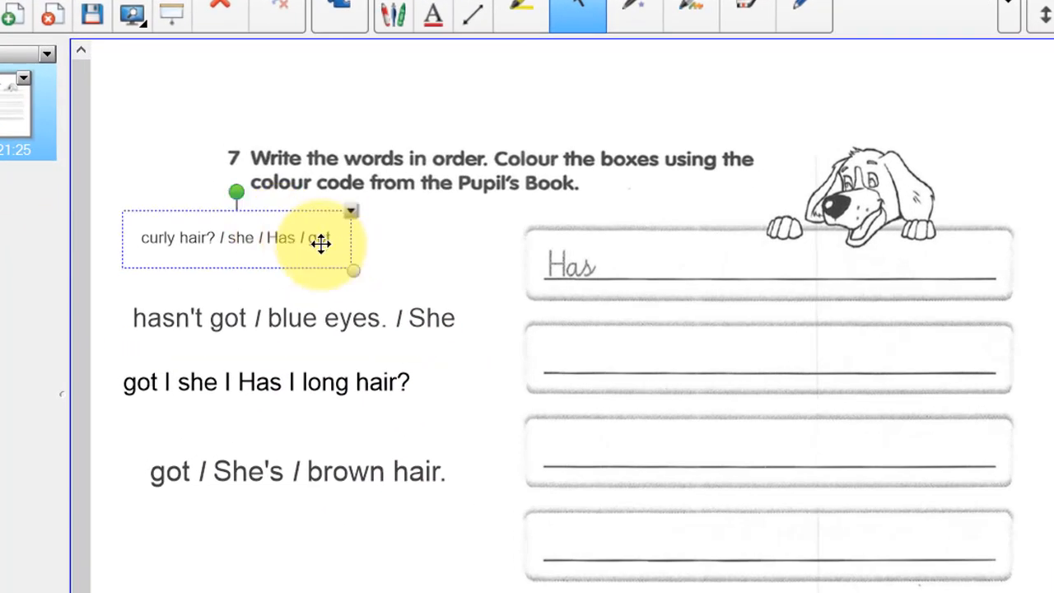
left_click(369, 277)
left_click(336, 250)
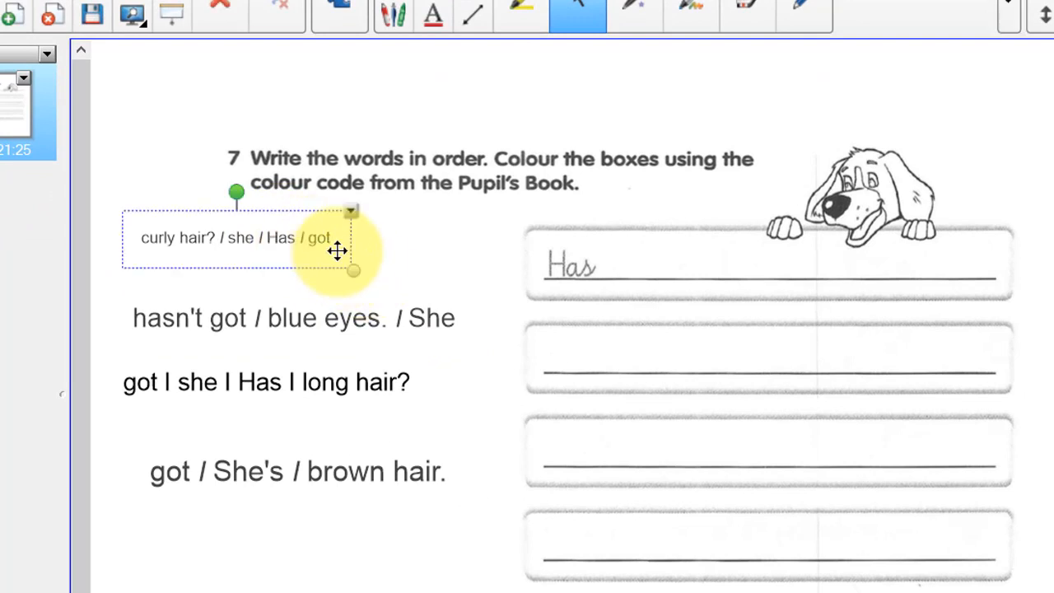
left_click_drag(354, 272, 469, 284)
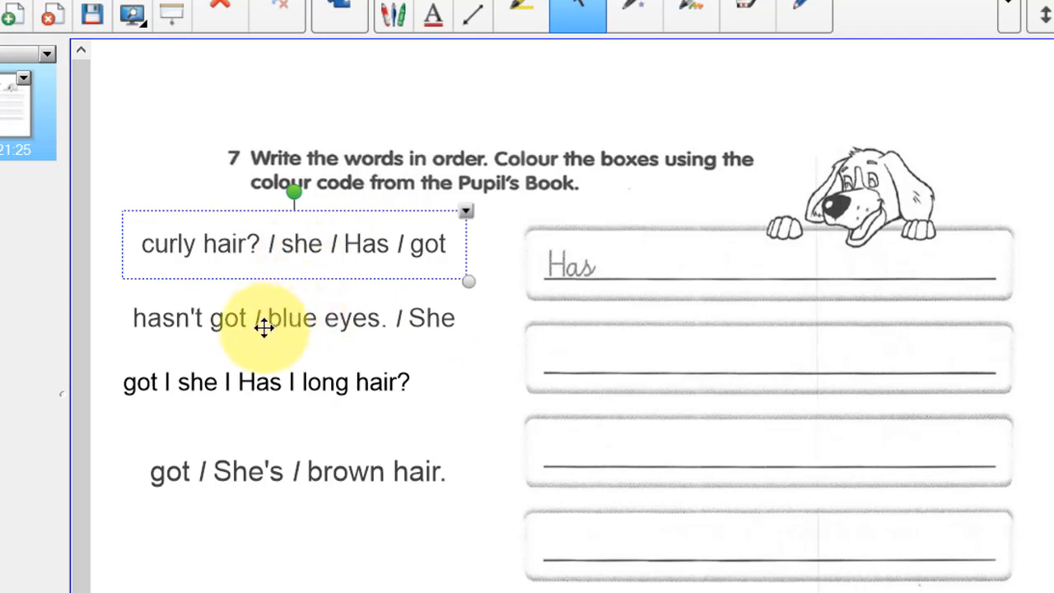
Step: Reposition the four word lines so each one sits beside its matching answer box, from the "curly hair?" line to the "brown hair." line
left_click_drag(264, 327, 258, 331)
left_click_drag(265, 385, 288, 404)
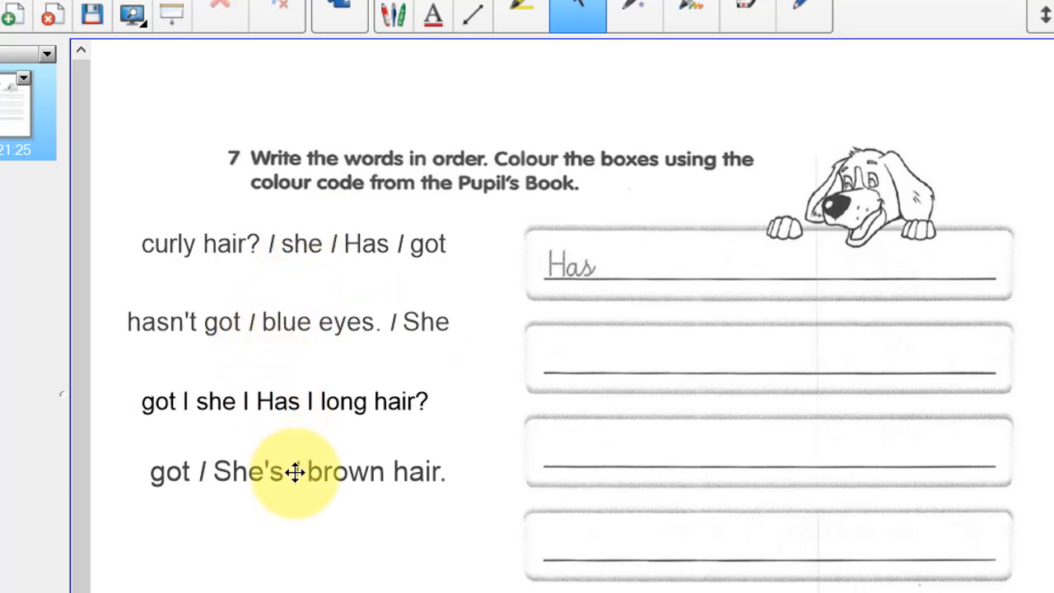
left_click_drag(294, 471, 269, 537)
left_click_drag(278, 401, 283, 444)
left_click_drag(311, 326, 302, 369)
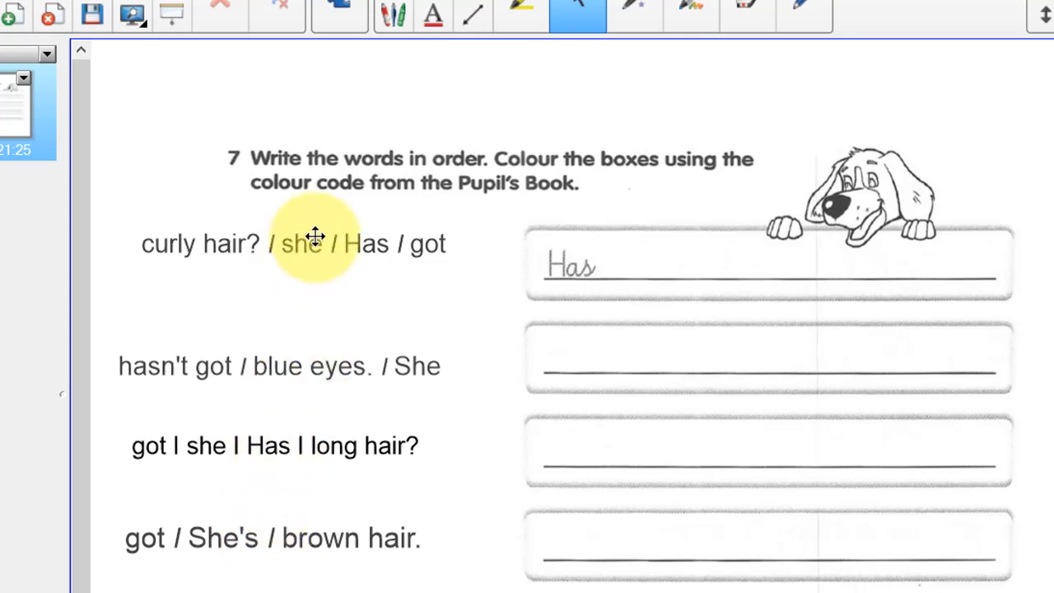
left_click_drag(313, 237, 292, 262)
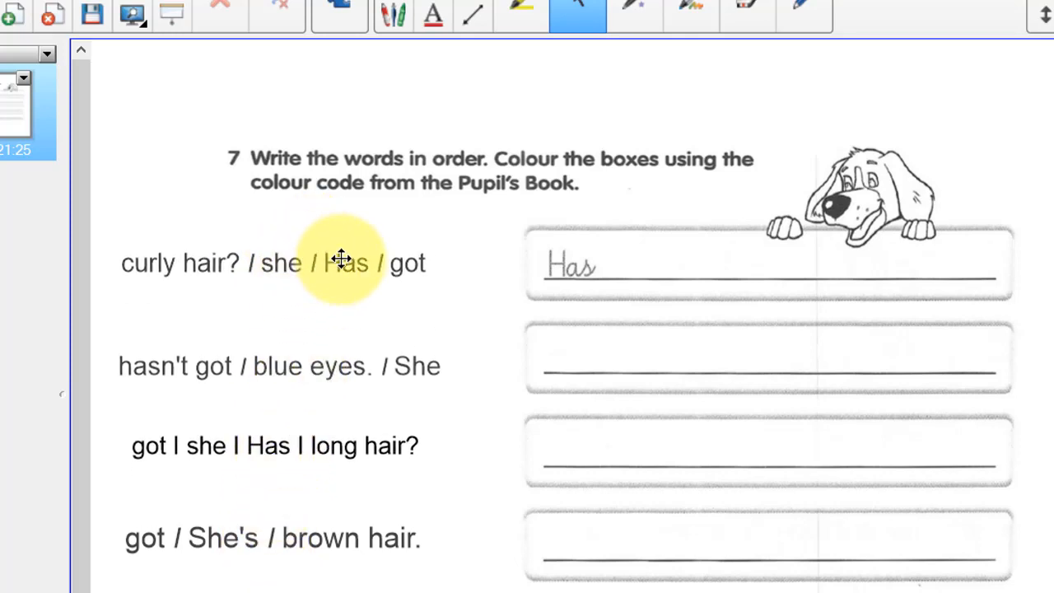
Step: Split "brown hair." out of the fourth line into its own text object below that line
double_click(305, 539)
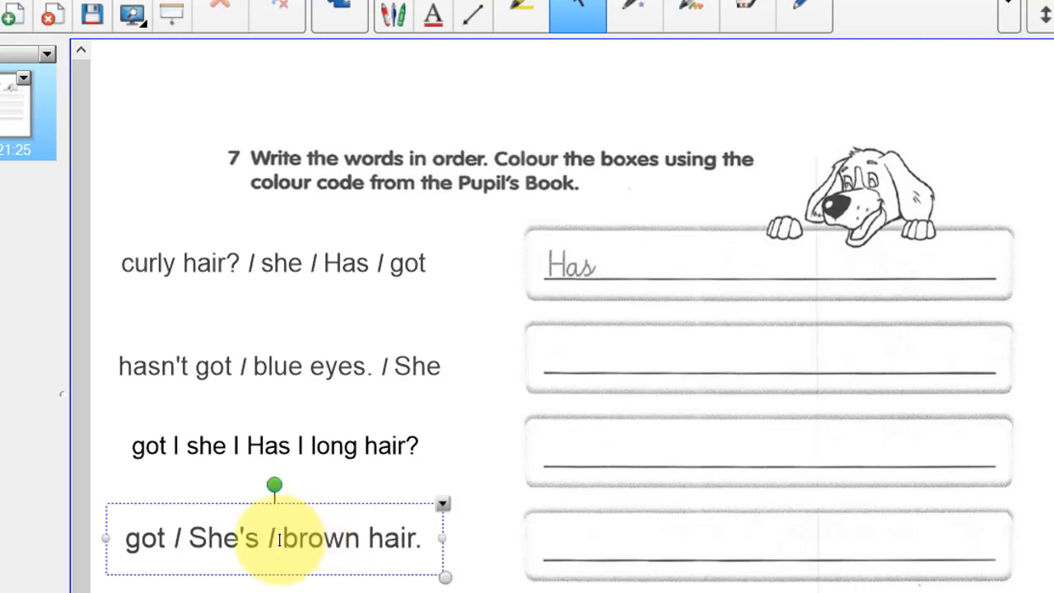
left_click_drag(279, 539, 350, 537)
left_click(321, 539)
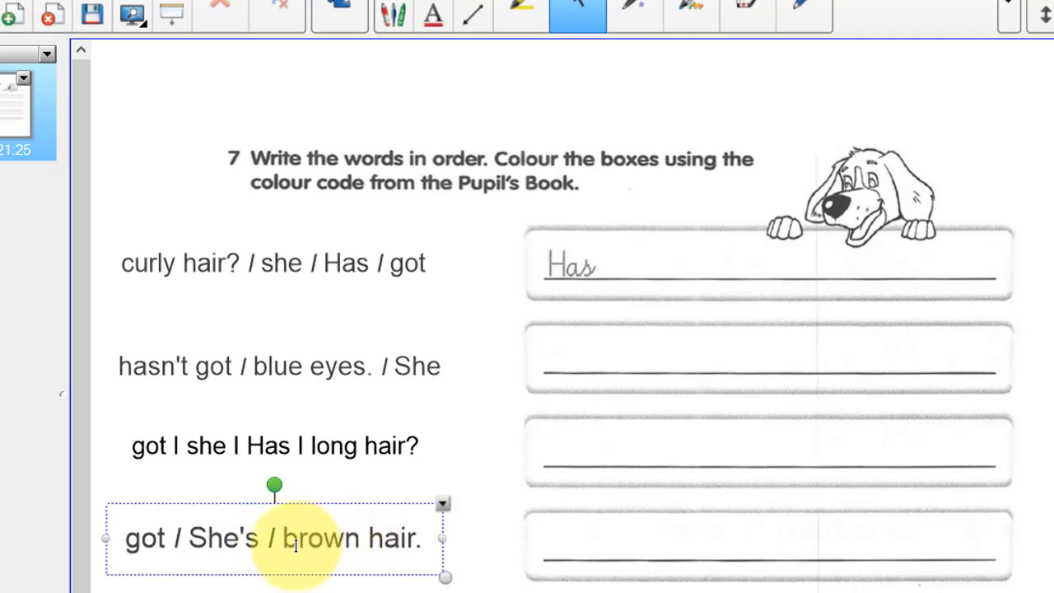
left_click_drag(284, 538, 424, 537)
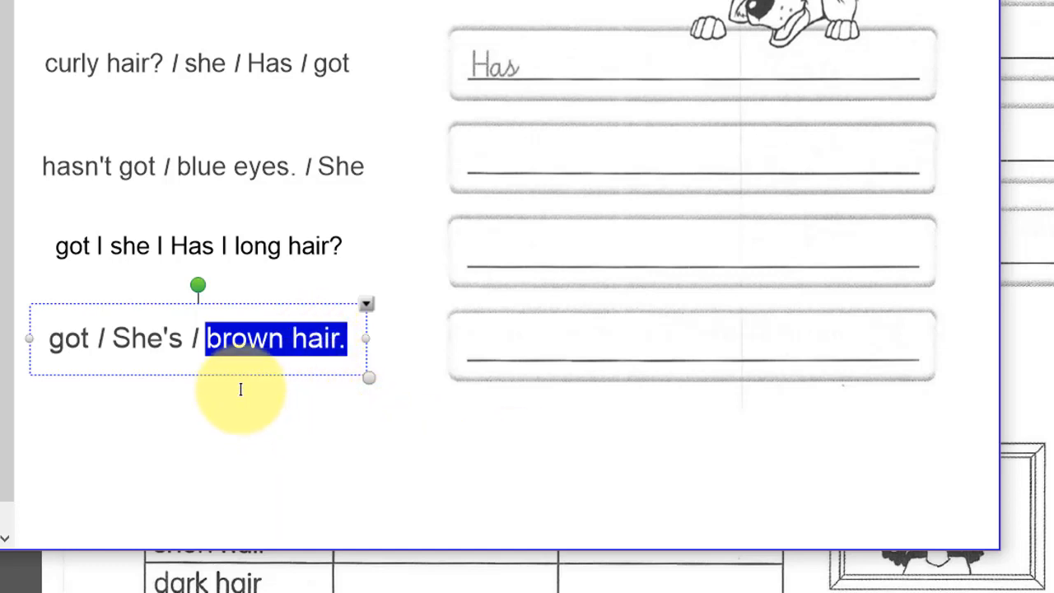
left_click_drag(228, 346, 62, 421)
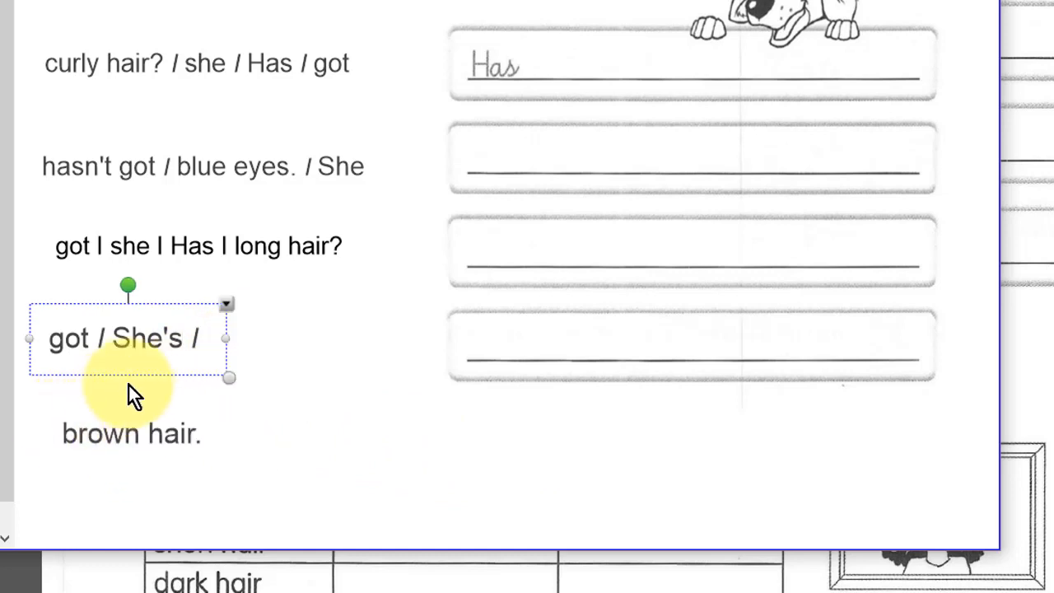
Step: Split "She's" and "got" out of the fourth line into separate text objects beside "brown hair."
left_click_drag(114, 336, 183, 330)
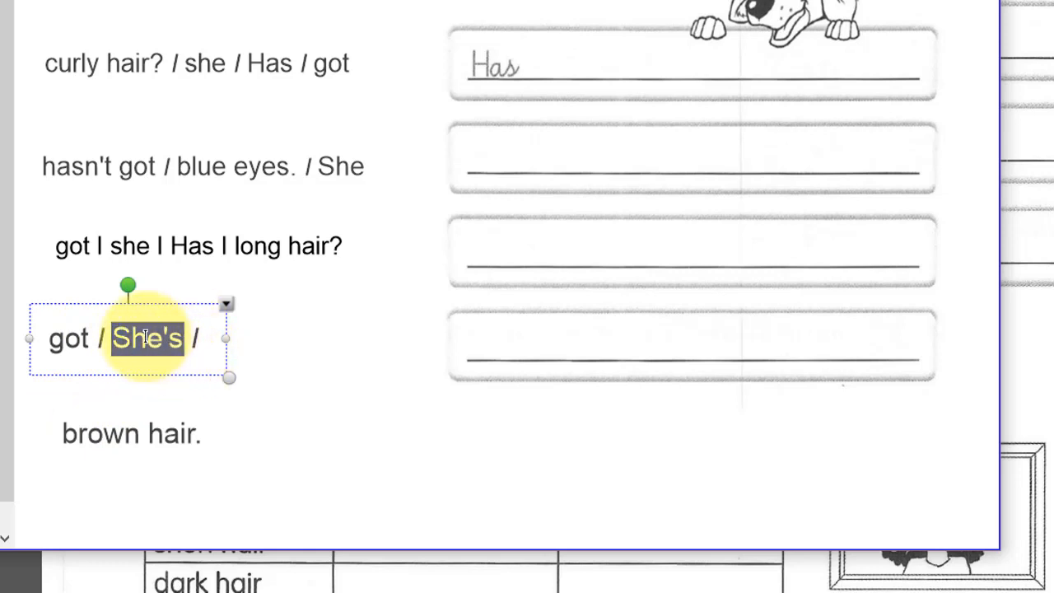
left_click_drag(145, 338, 274, 425)
double_click(60, 333)
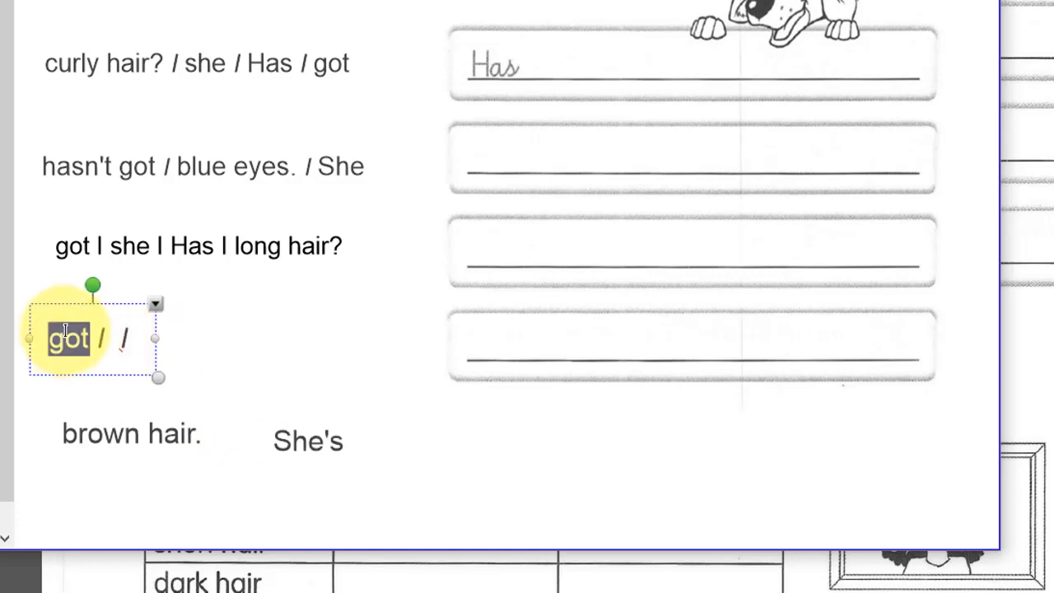
left_click_drag(65, 333, 433, 414)
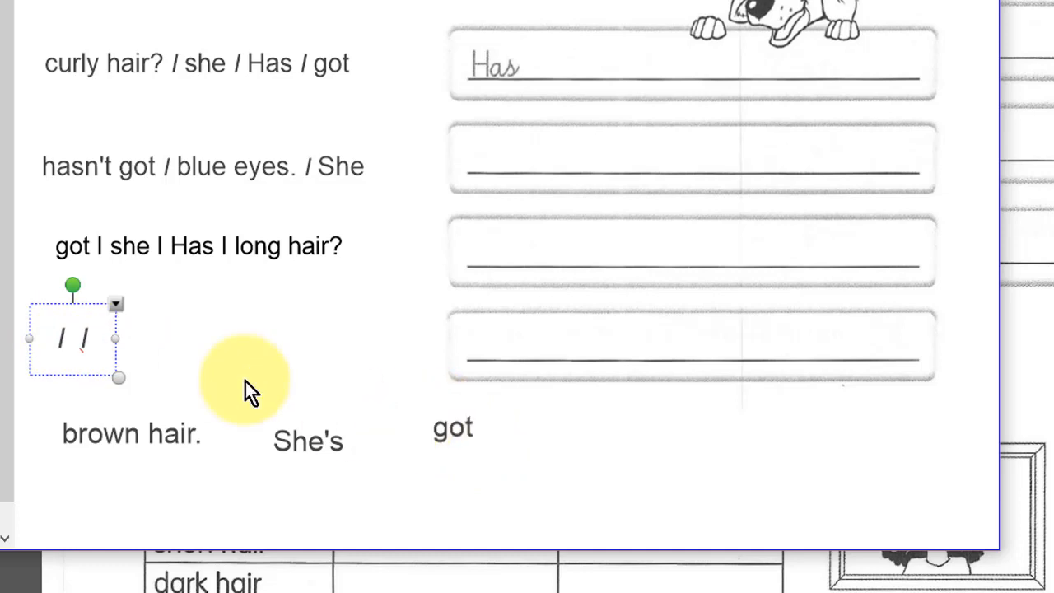
Step: Delete the leftover text object that holds only the fourth line's slashes
left_click(176, 361)
left_click(62, 326)
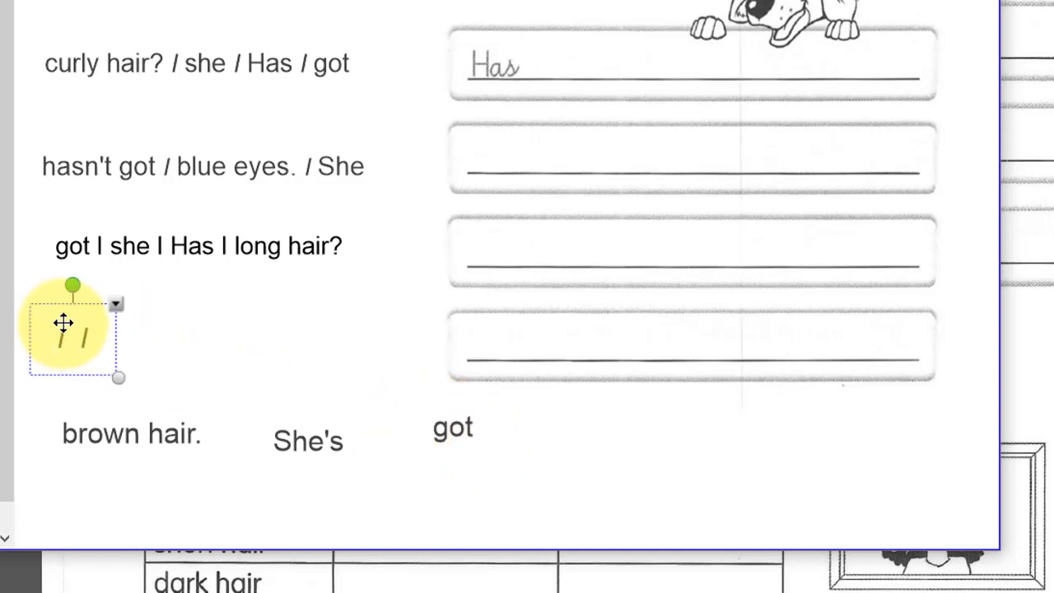
key("Delete")
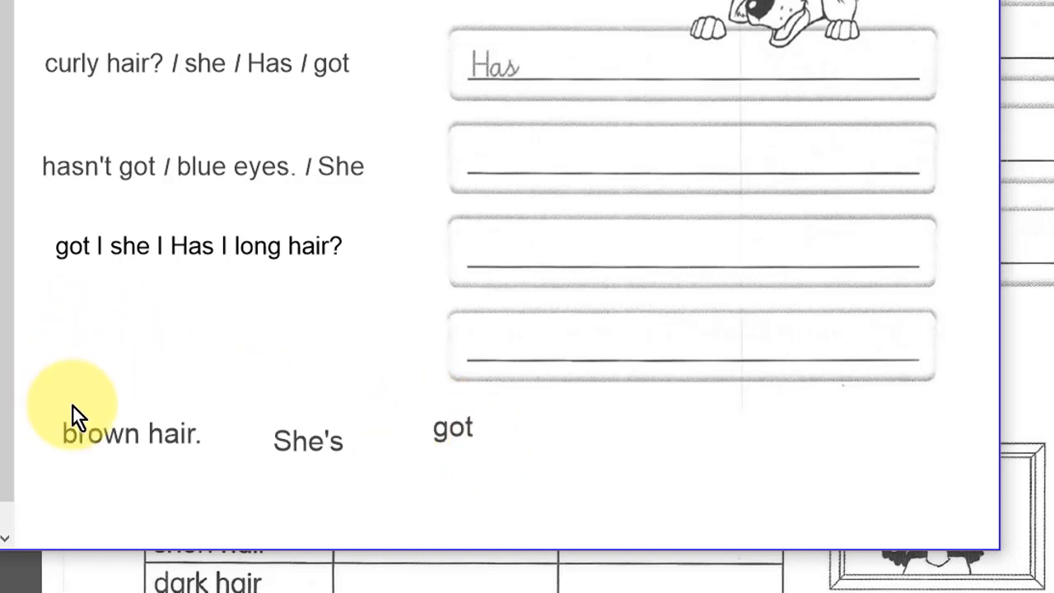
Step: Arrange "got", "She's" and "brown hair." in a row beside the fourth answer box
left_click_drag(132, 431, 123, 334)
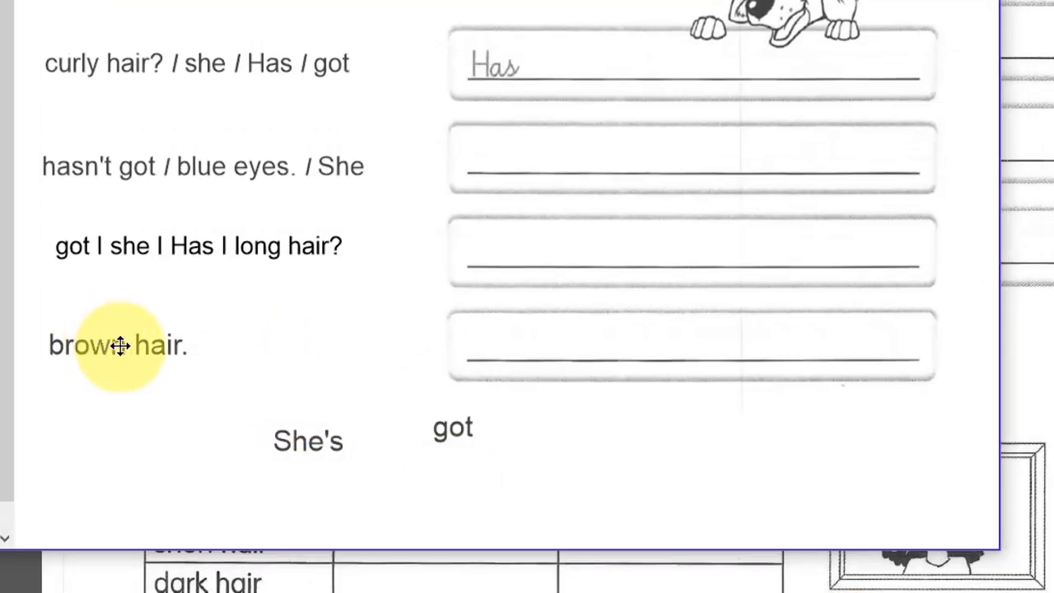
left_click_drag(118, 346, 316, 348)
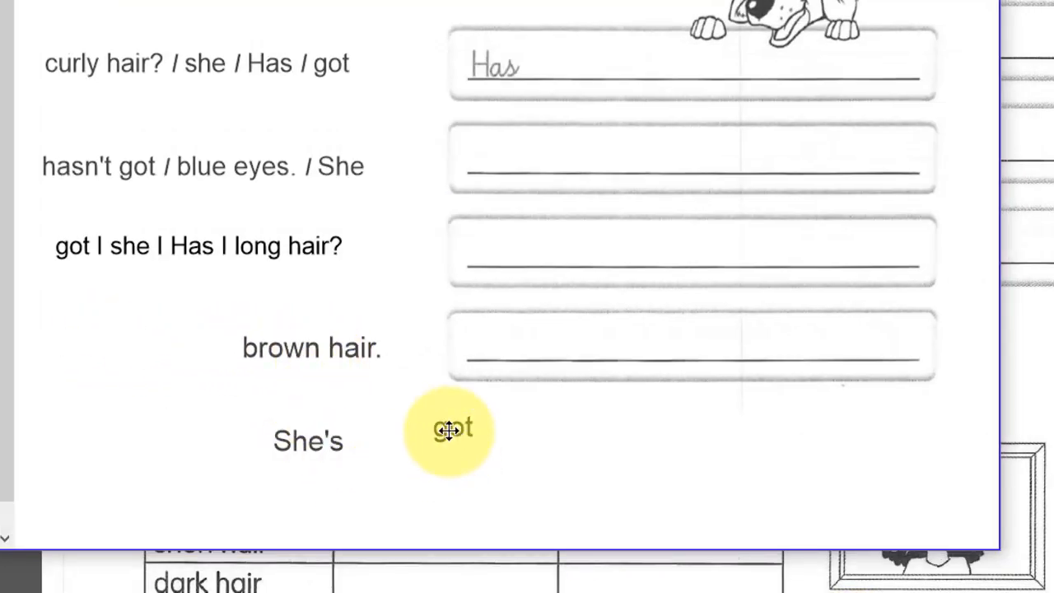
left_click_drag(449, 430, 64, 342)
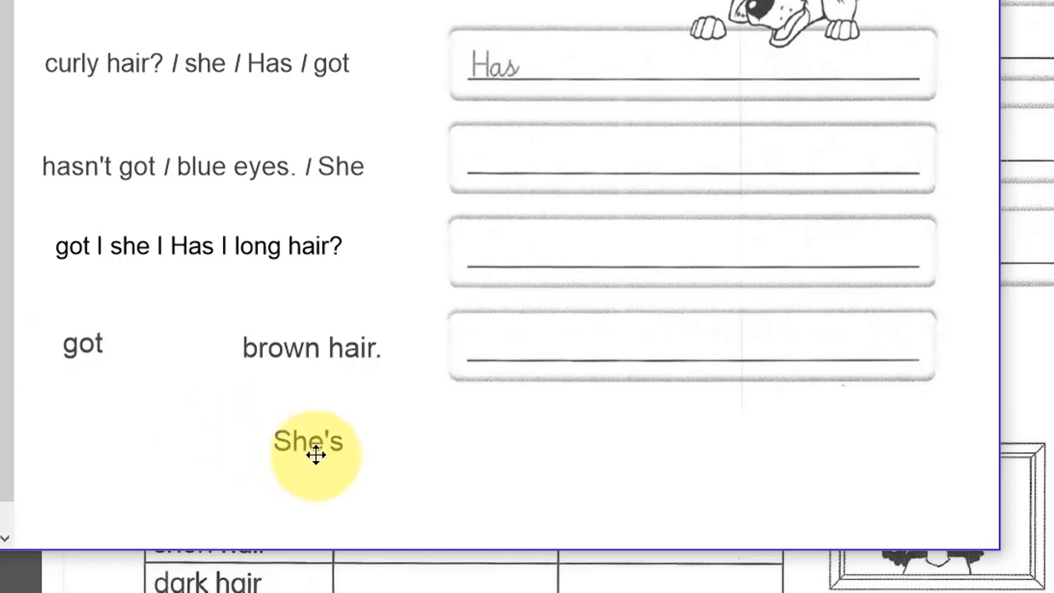
left_click_drag(316, 454, 177, 356)
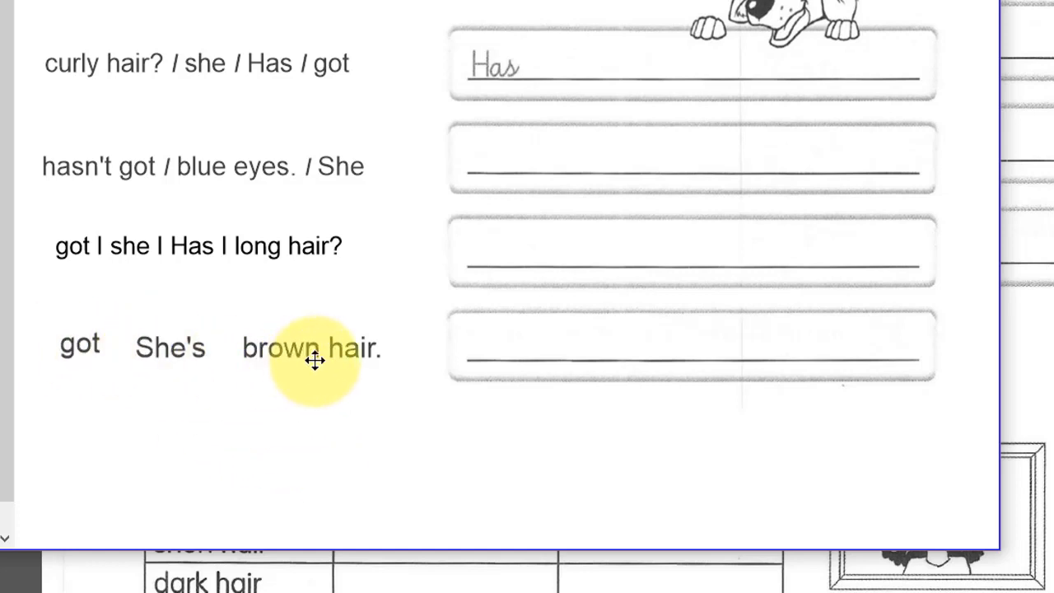
Step: Select "brown hair.", "She's" and "got" one at a time to check that they are separate objects
left_click(346, 349)
left_click(183, 333)
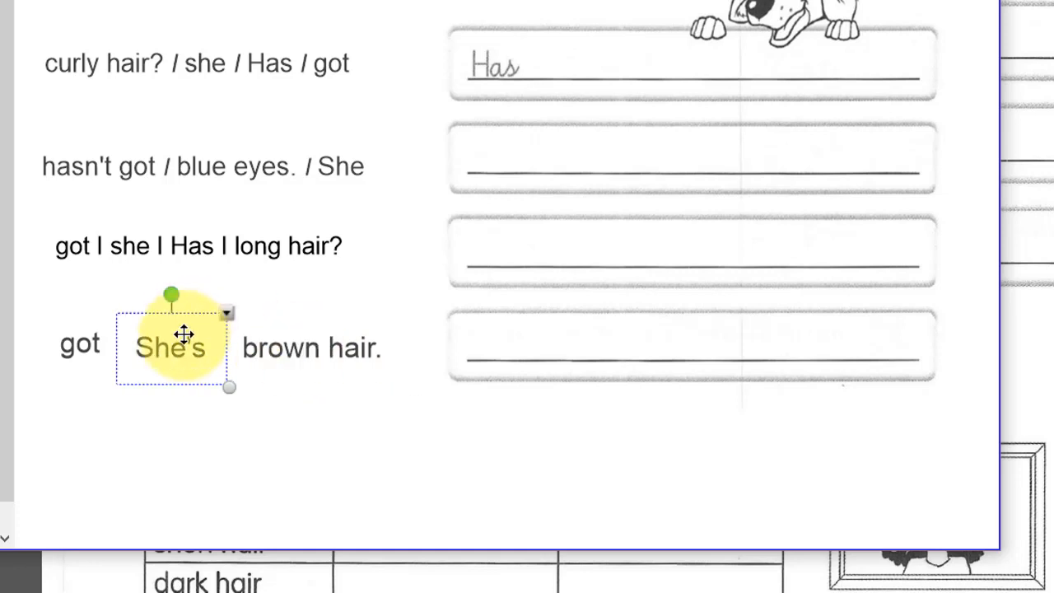
left_click(83, 348)
left_click(322, 346)
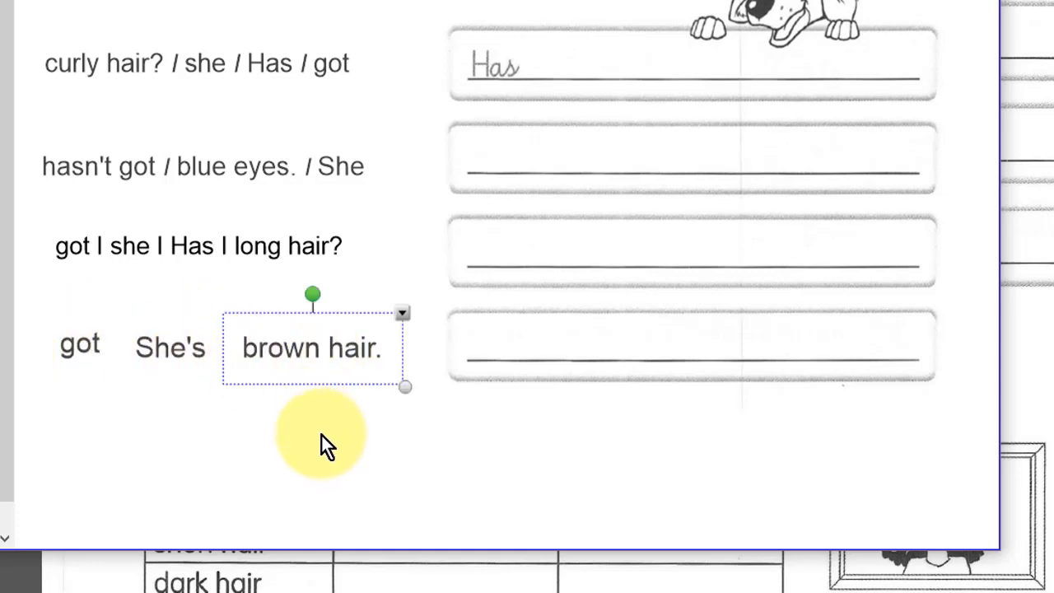
left_click(283, 422)
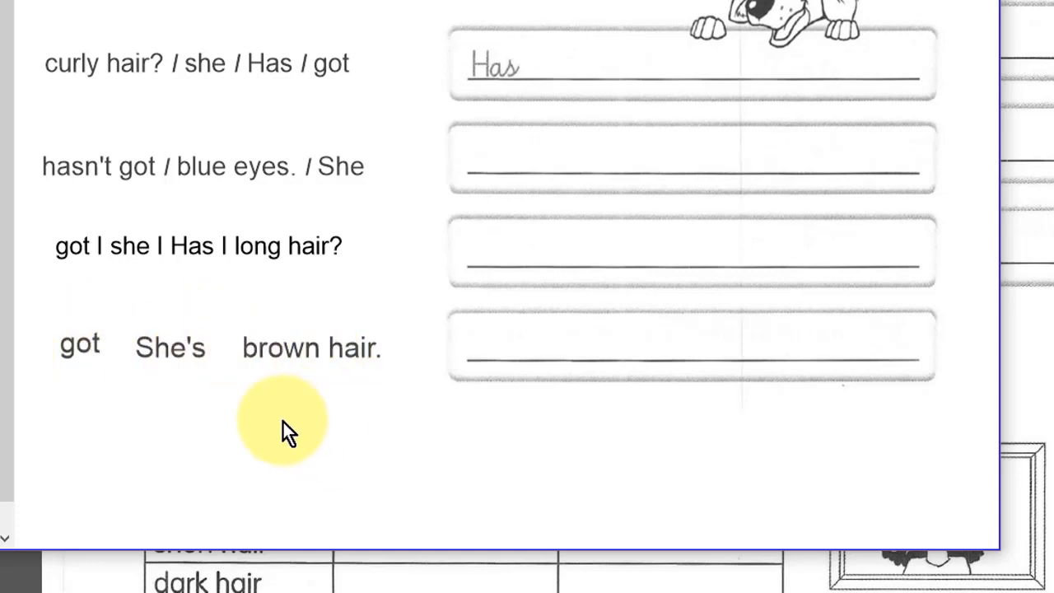
Step: Adjust the positions of the separate words "she", "Has" and "got" beside "curly hair?" above the exercise heading
left_click(208, 67)
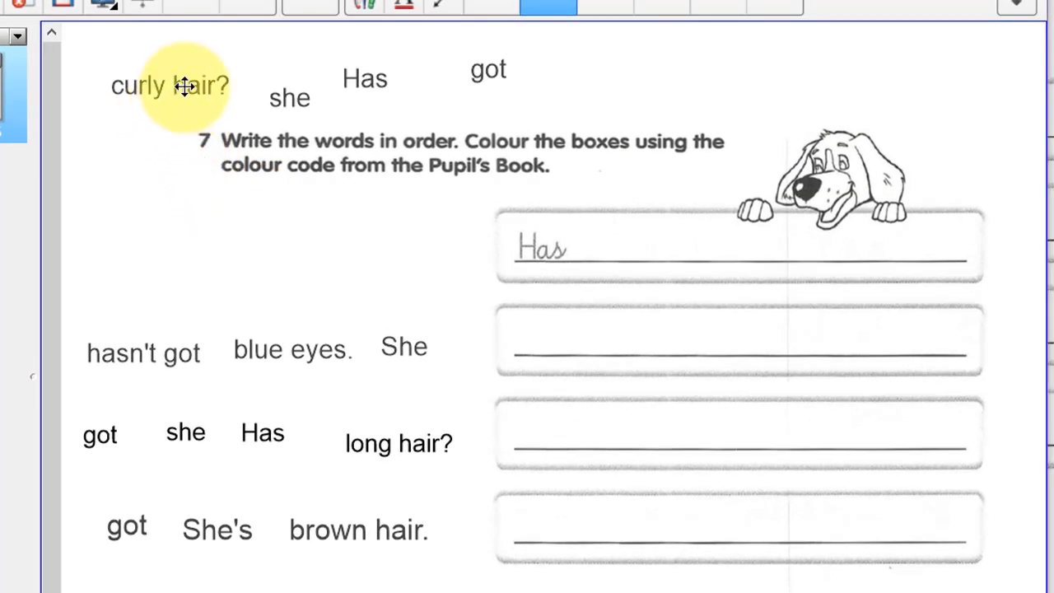
left_click(185, 87)
left_click(291, 98)
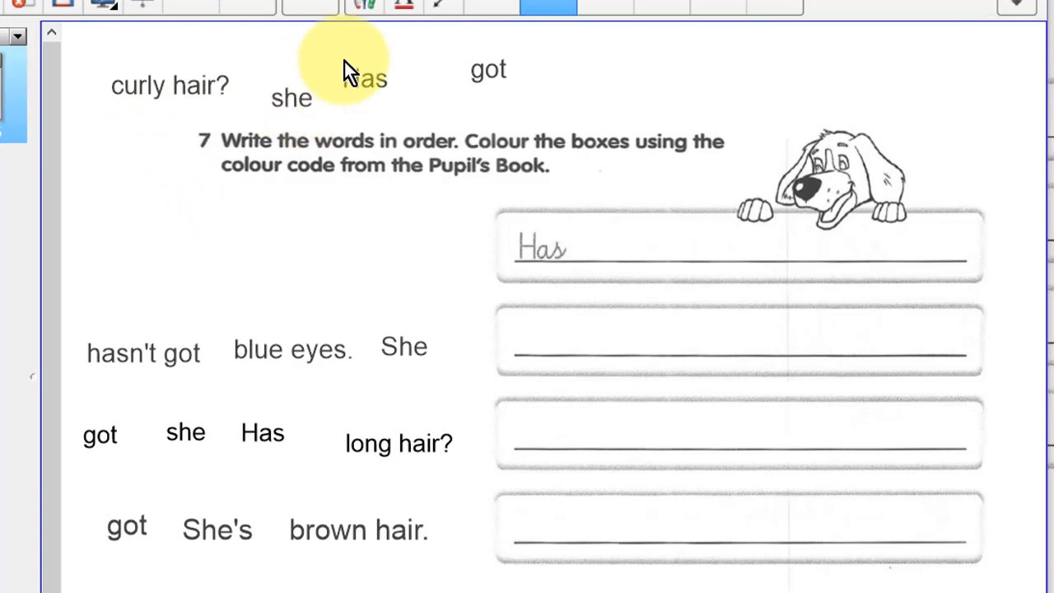
left_click_drag(365, 78, 383, 81)
left_click_drag(494, 80, 483, 99)
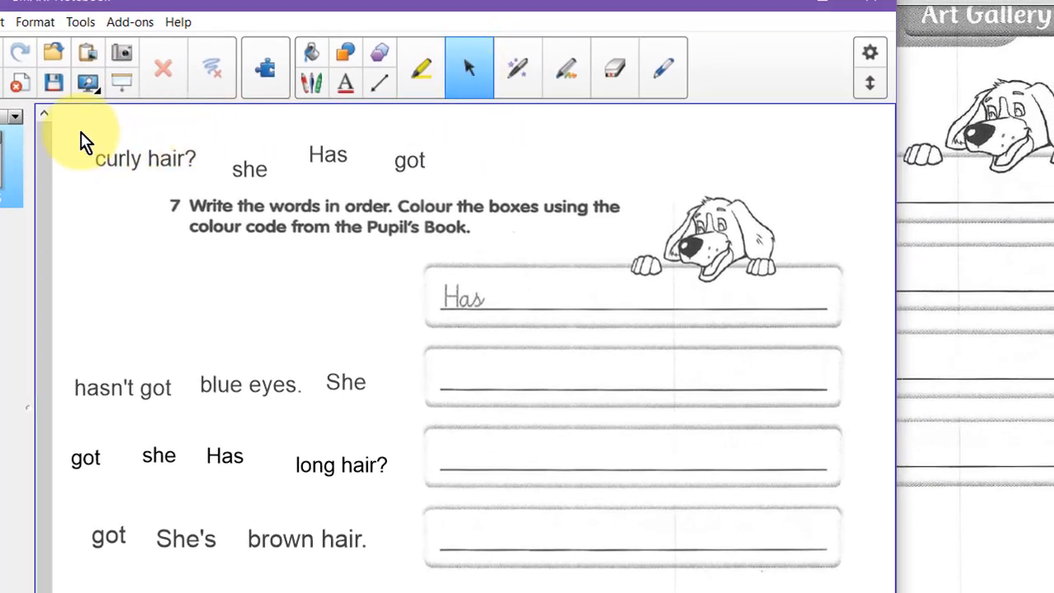
Step: Move "curly hair?", "she", "Has" and "got" together to below the heading, beside the first answer box
left_click_drag(80, 126, 447, 189)
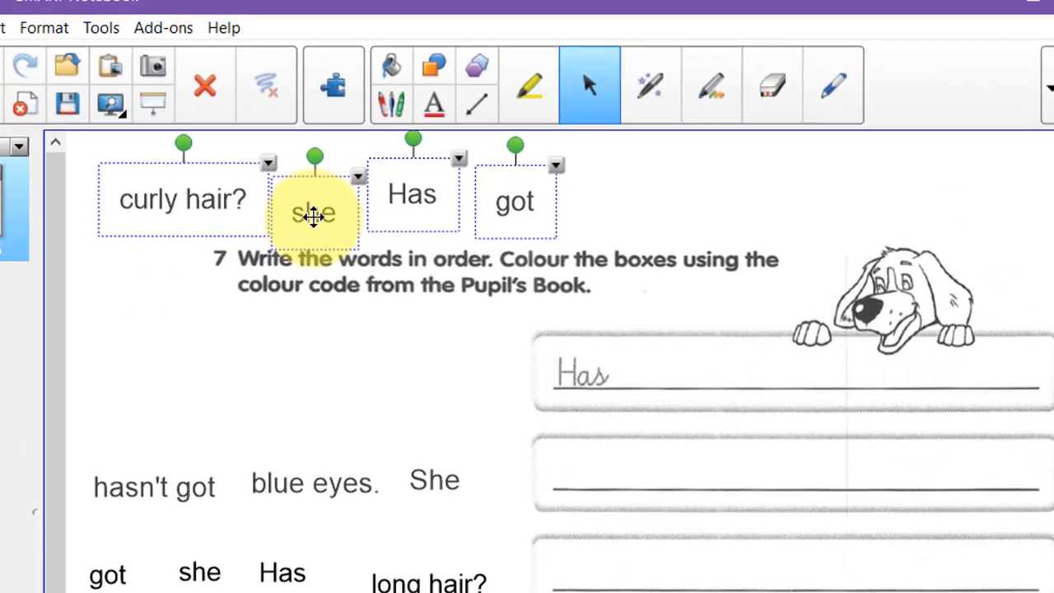
left_click_drag(316, 213, 293, 395)
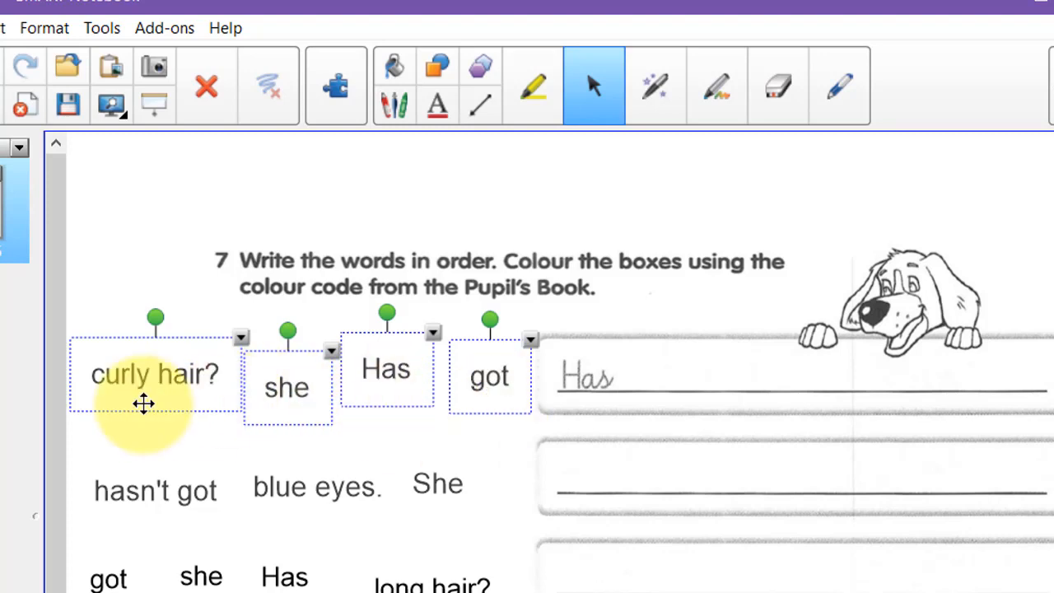
left_click(407, 453)
Step: Nudge "Has" and "curly hair?" within the first row of words
left_click_drag(384, 370, 383, 387)
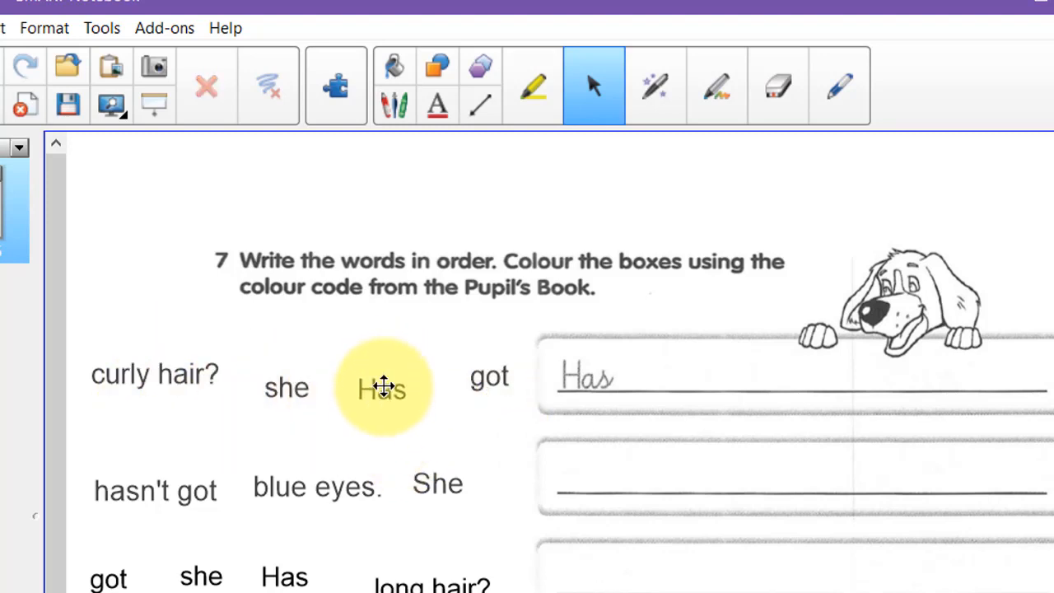
left_click_drag(160, 375, 168, 366)
left_click_drag(384, 376, 390, 358)
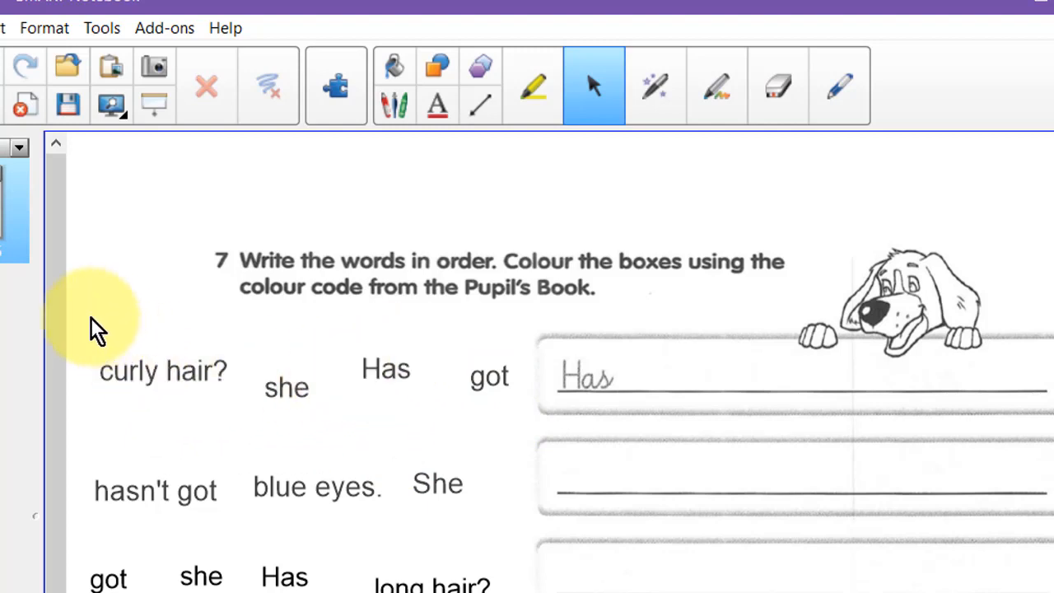
Step: Align the bottom edges of "curly hair?", "she", "Has" and "got" in the first row using the alignment add-on
left_click_drag(90, 318, 524, 412)
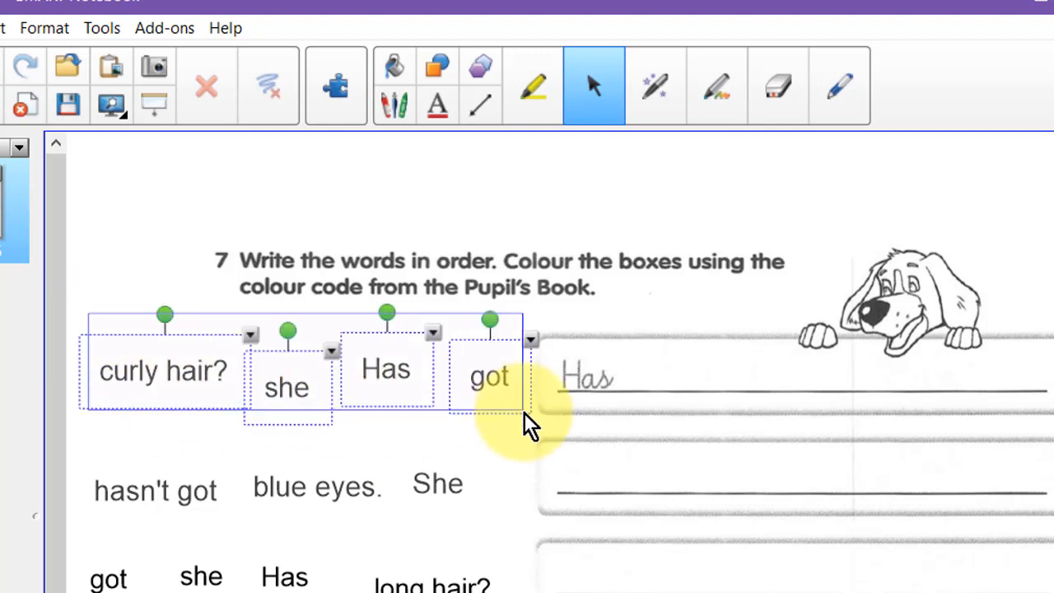
left_click(335, 95)
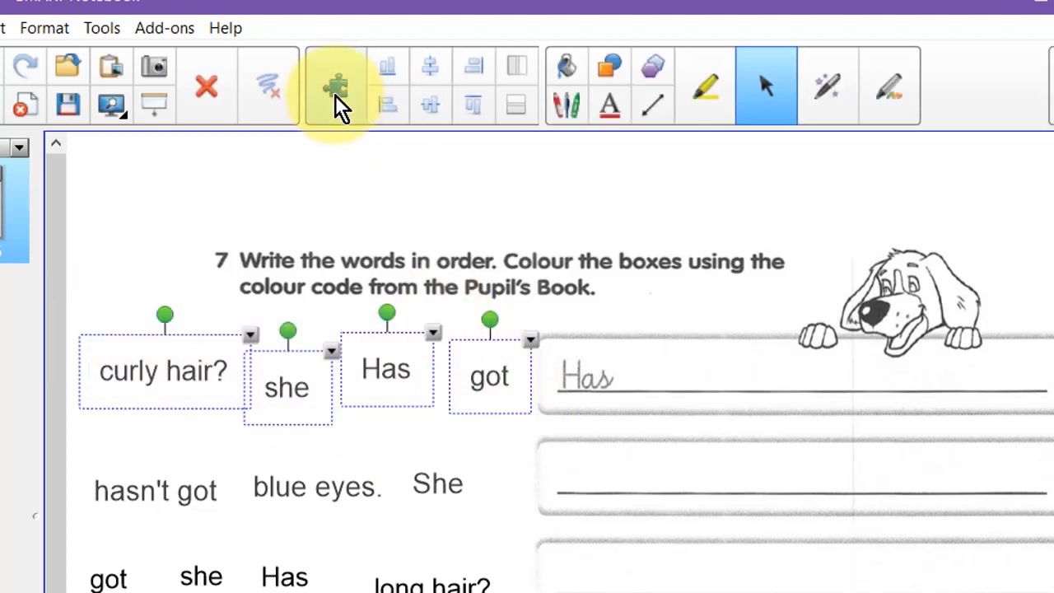
left_click(386, 71)
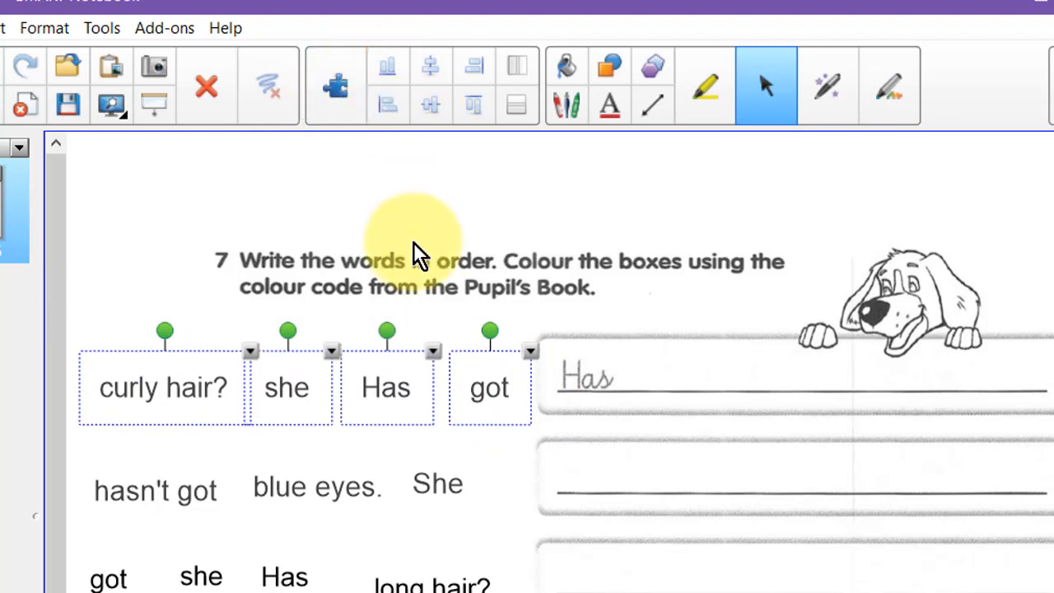
left_click(196, 529)
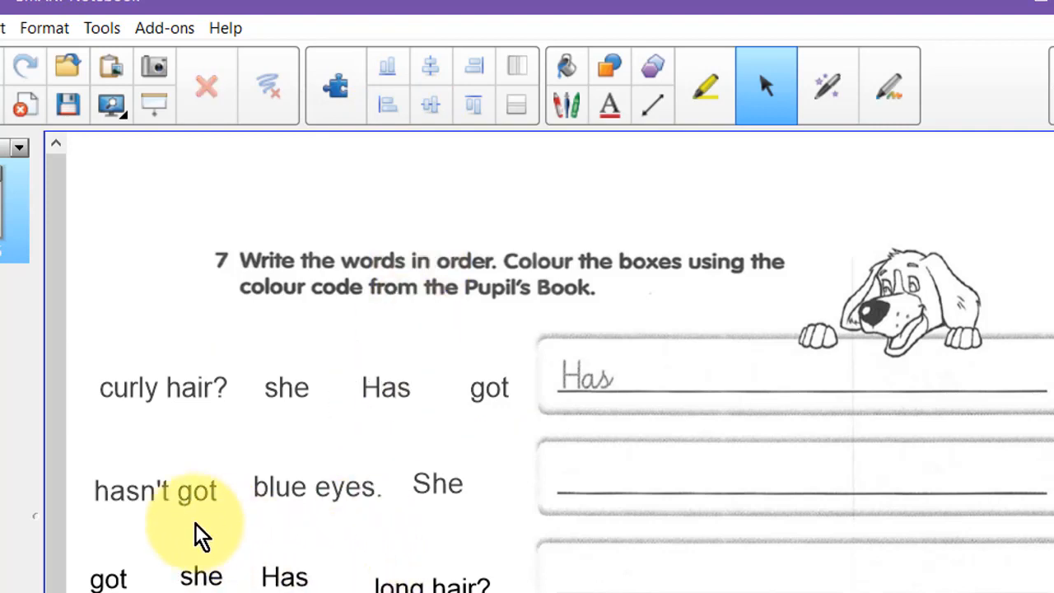
Step: Align the bottom edges of the words within each of the second, third and fourth rows
left_click_drag(116, 452, 484, 535)
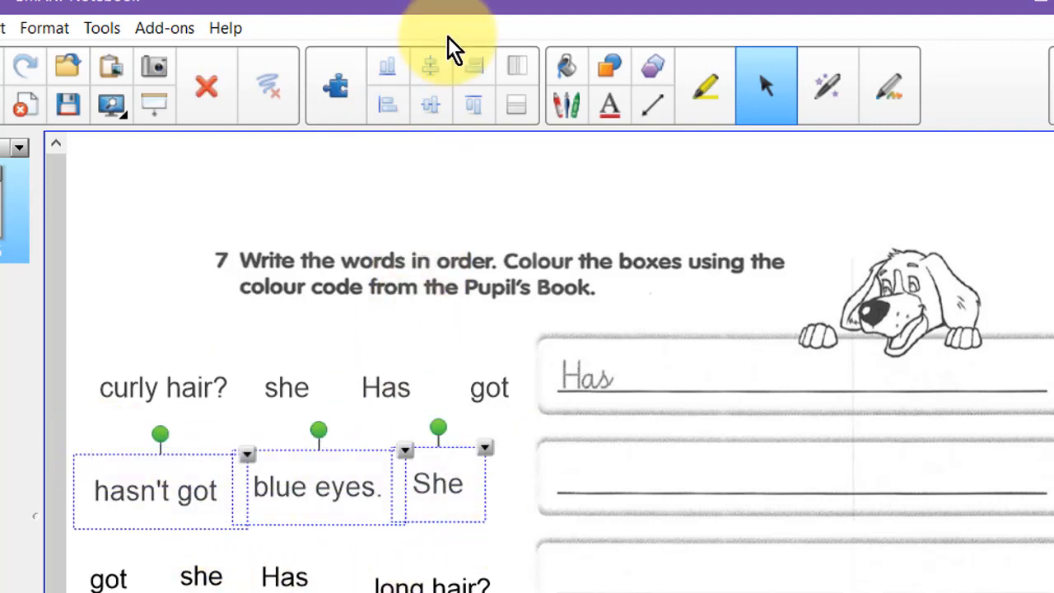
left_click(385, 68)
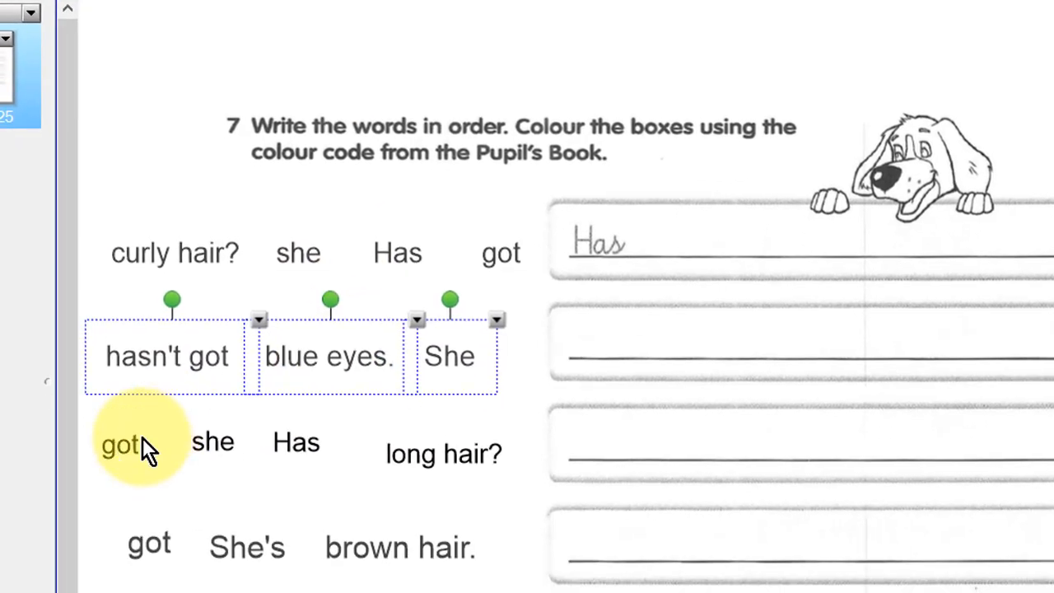
left_click_drag(100, 539, 501, 478)
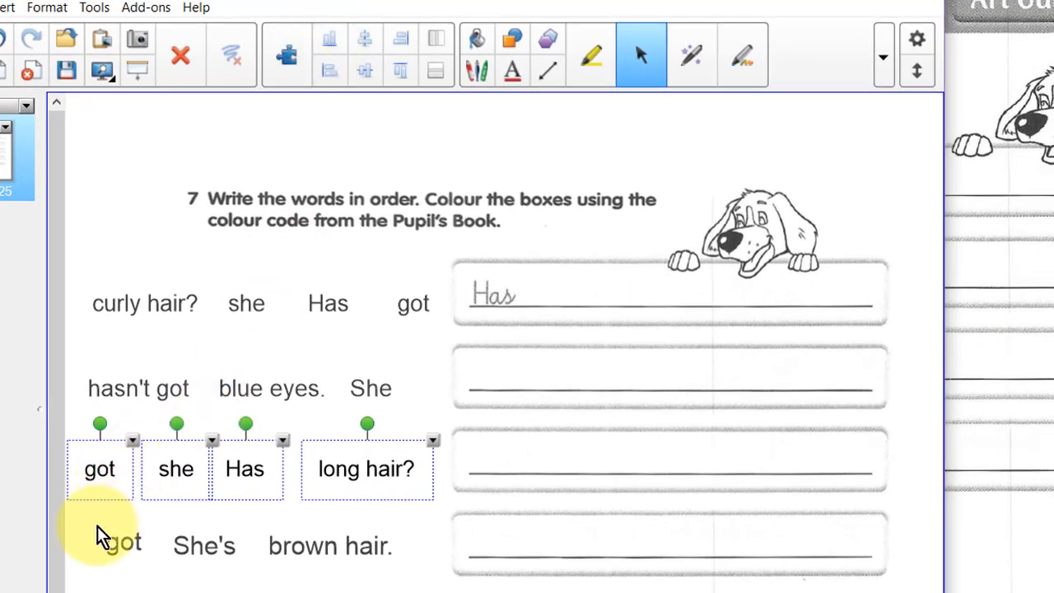
left_click_drag(97, 526, 416, 576)
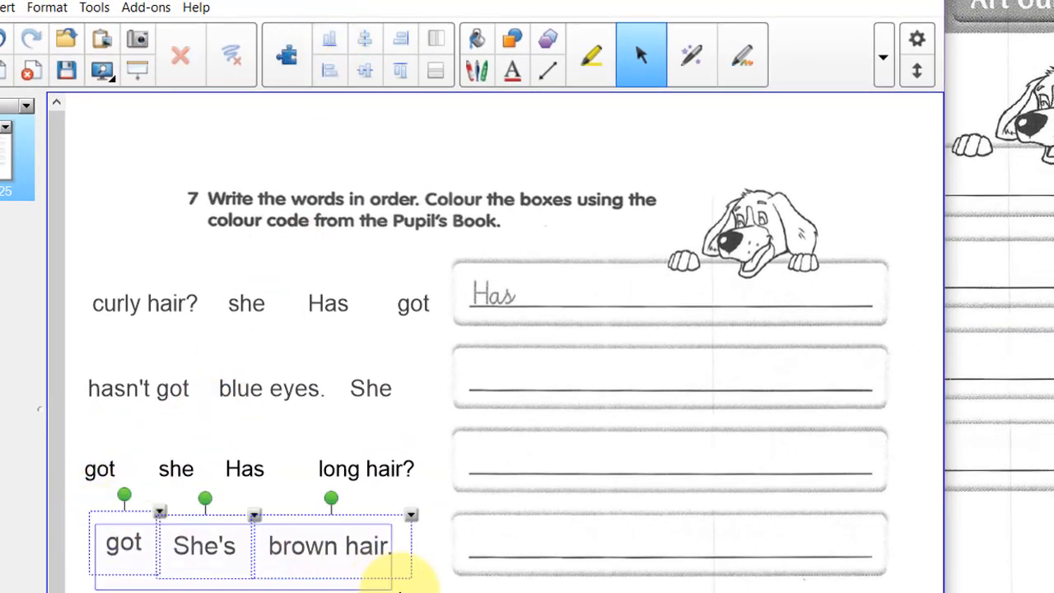
left_click(323, 44)
left_click(356, 591)
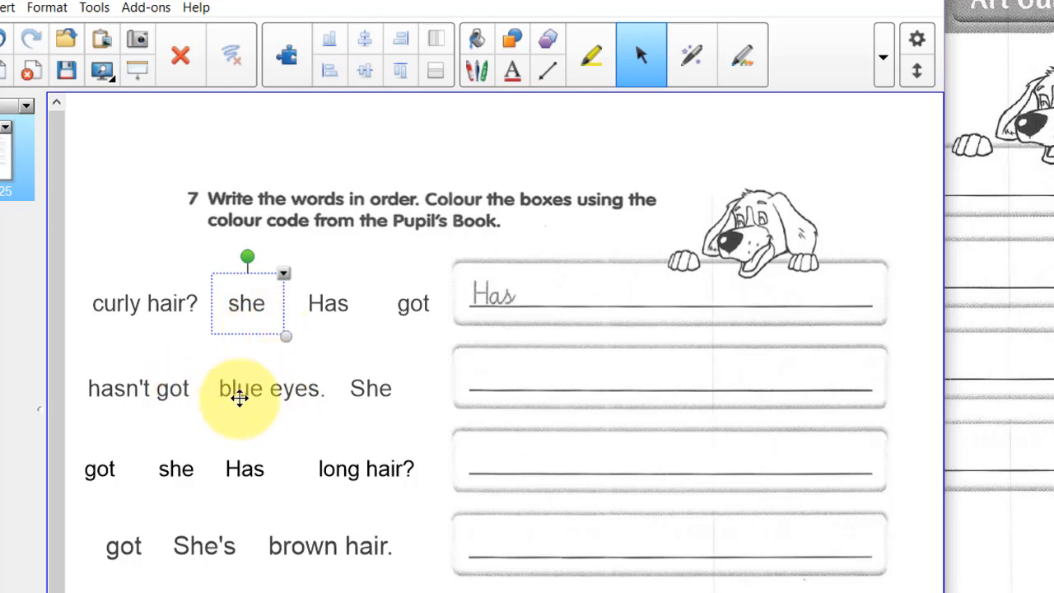
Step: Colour "she" in the first row, "She" in the second, "Has" in the third and "She's" in the fourth red, without bold
left_click(357, 384, "ctrl")
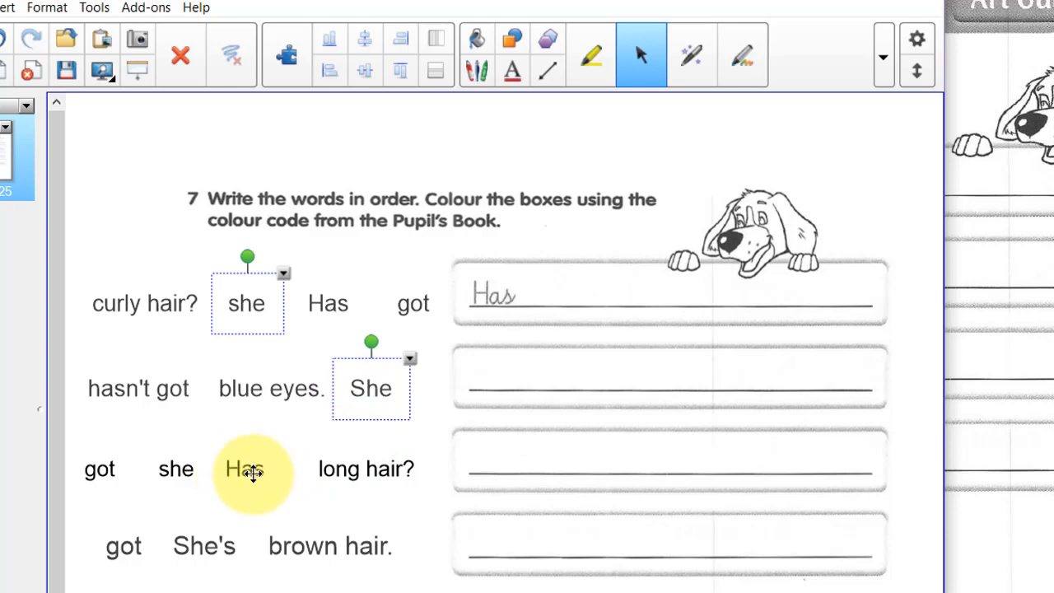
left_click(253, 472, "ctrl")
left_click(208, 547, "ctrl")
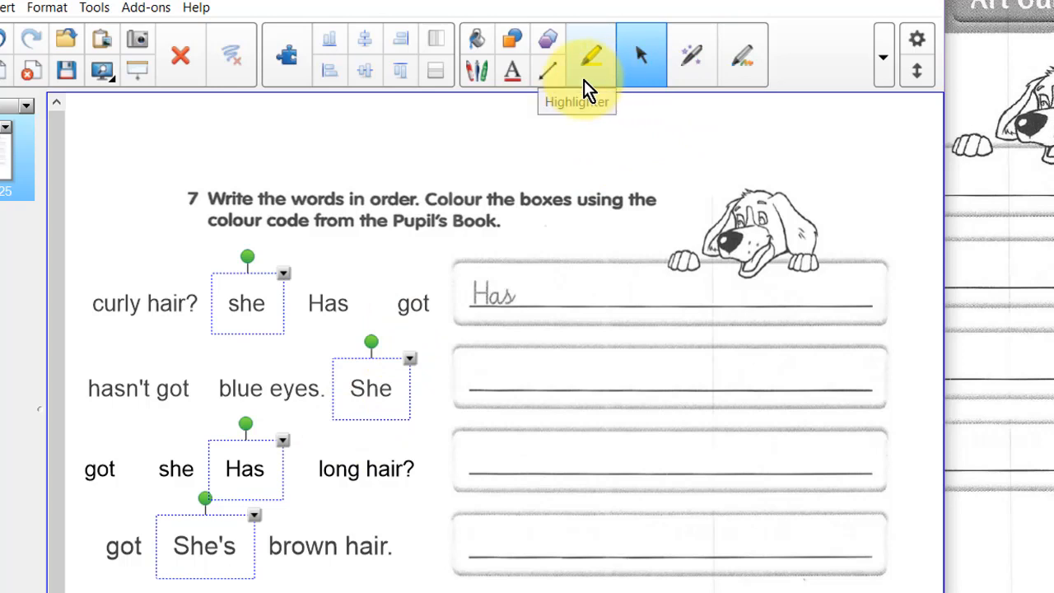
left_click(882, 60)
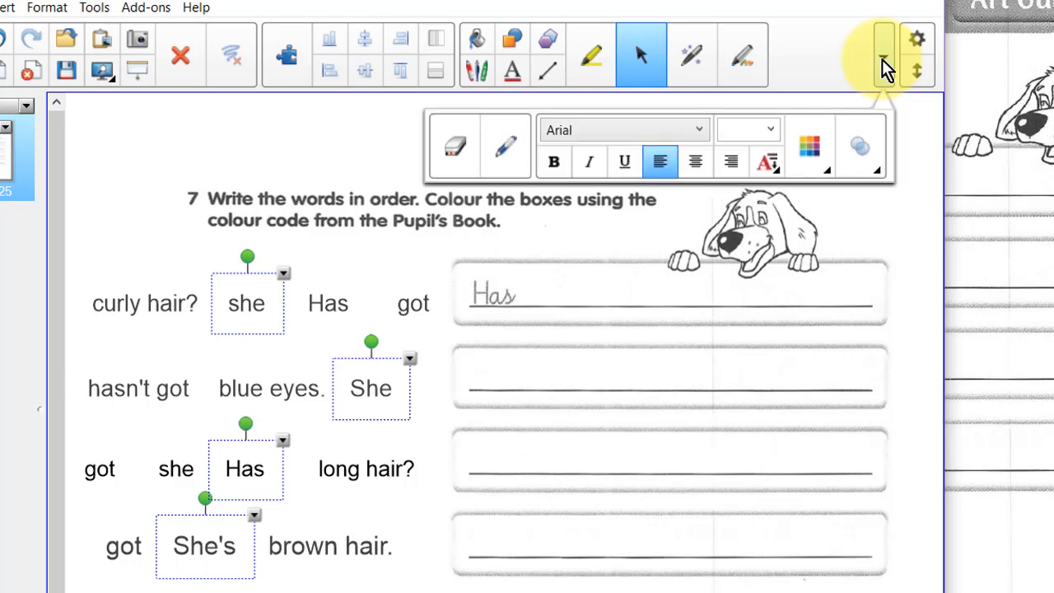
left_click(809, 165)
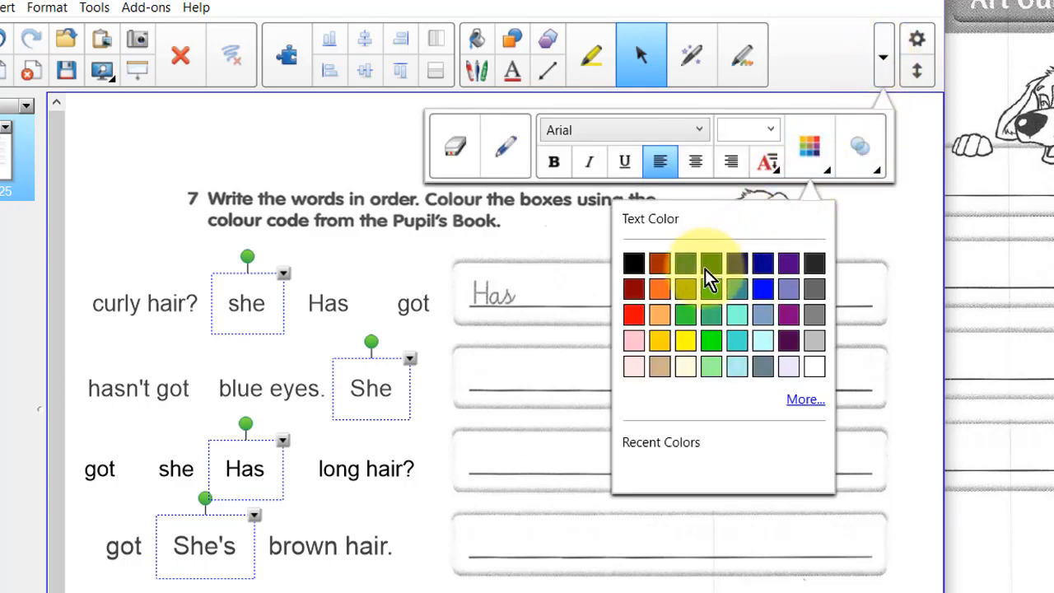
left_click(631, 317)
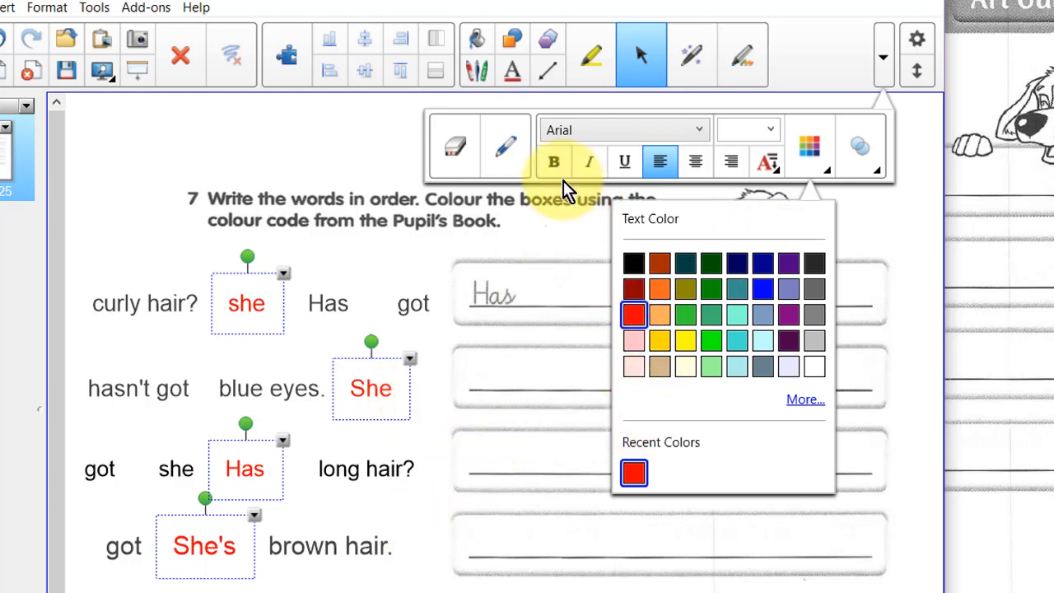
left_click(554, 162)
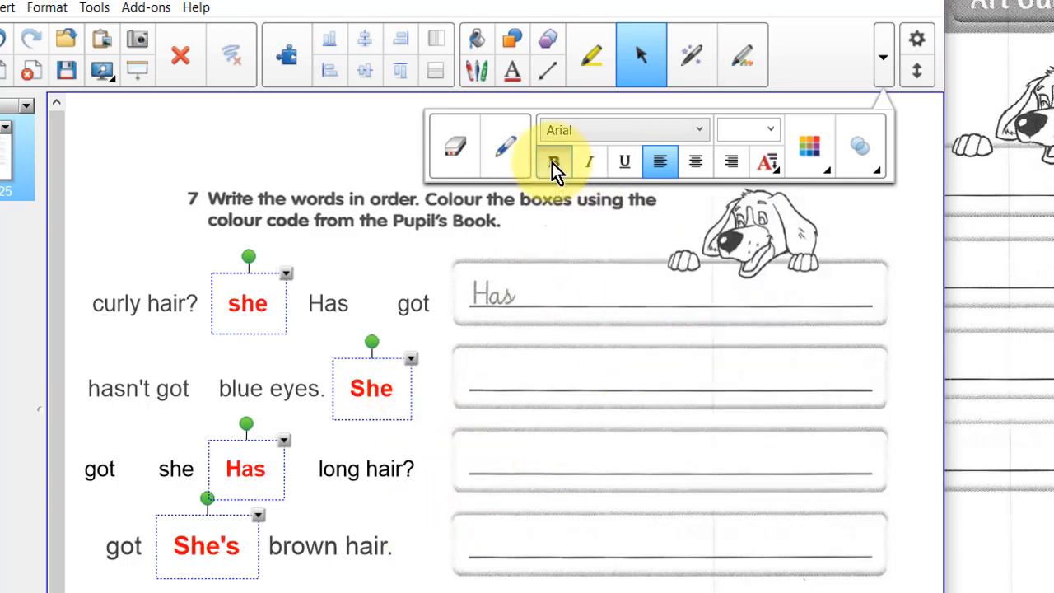
left_click(552, 162)
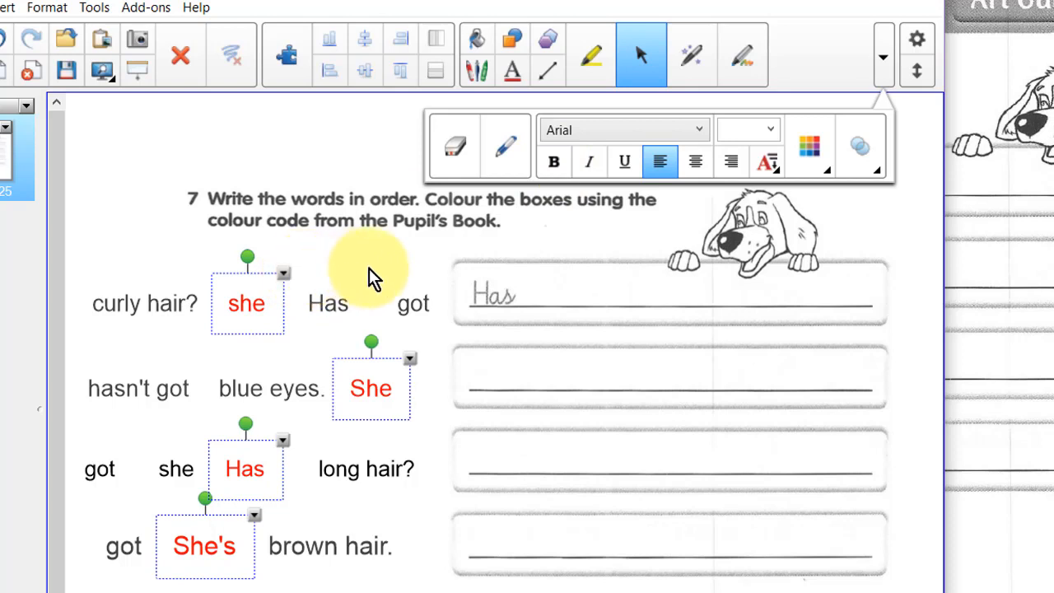
left_click(342, 257)
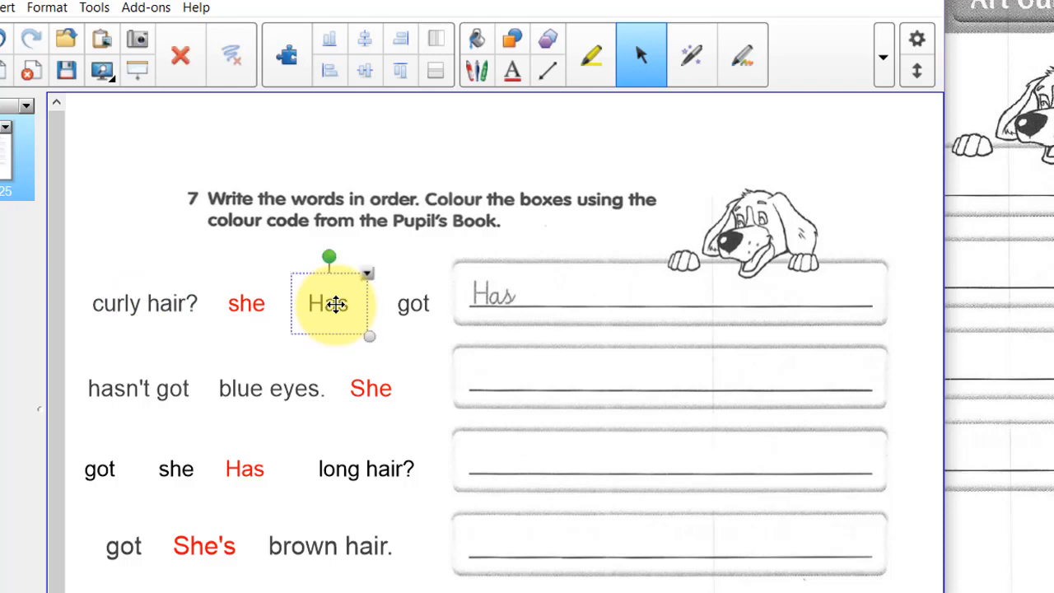
Step: Colour "Has" and "got" in the first row, "hasn't got", and "got" in the third and fourth rows green
left_click(412, 301, "ctrl")
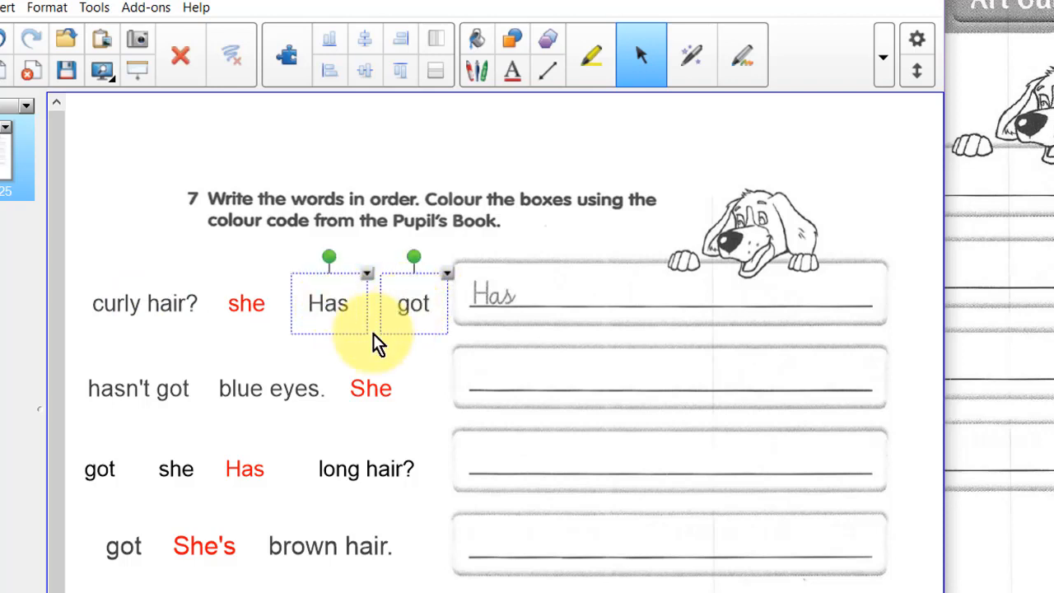
left_click(159, 396, "ctrl")
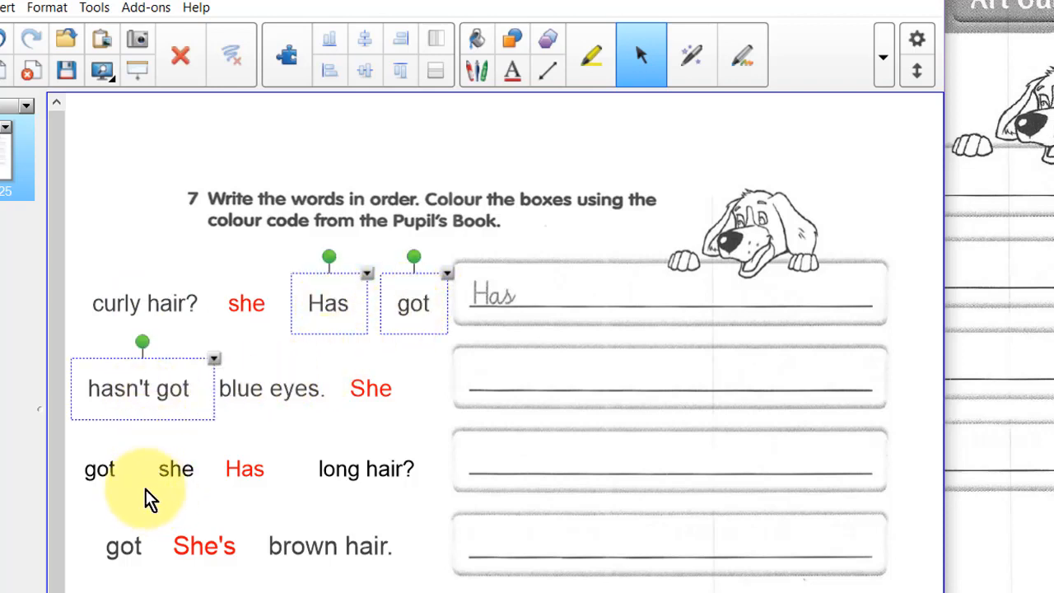
left_click(111, 467, "ctrl")
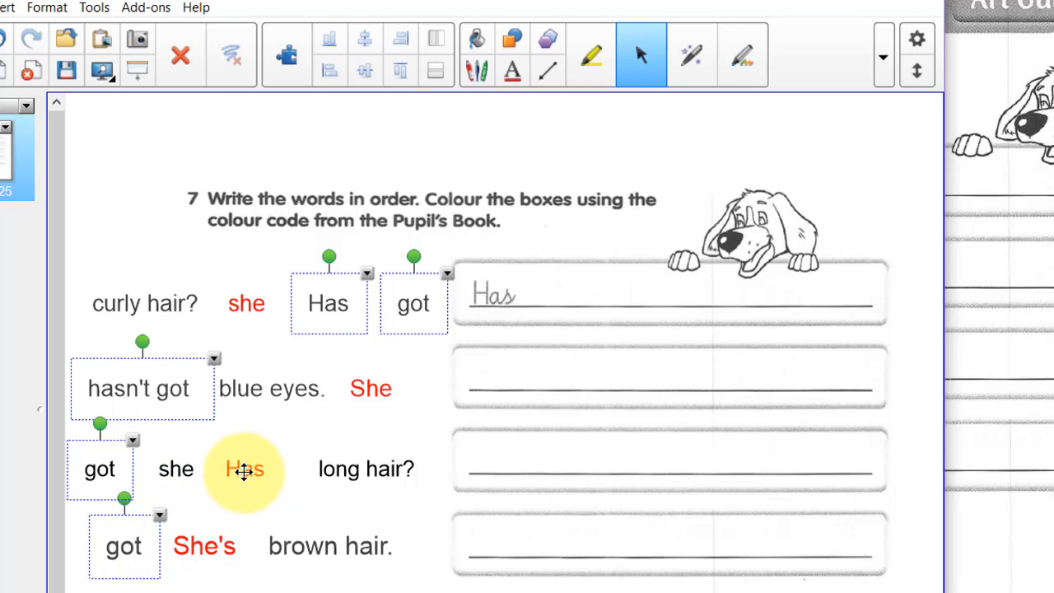
left_click(884, 66)
left_click(816, 167)
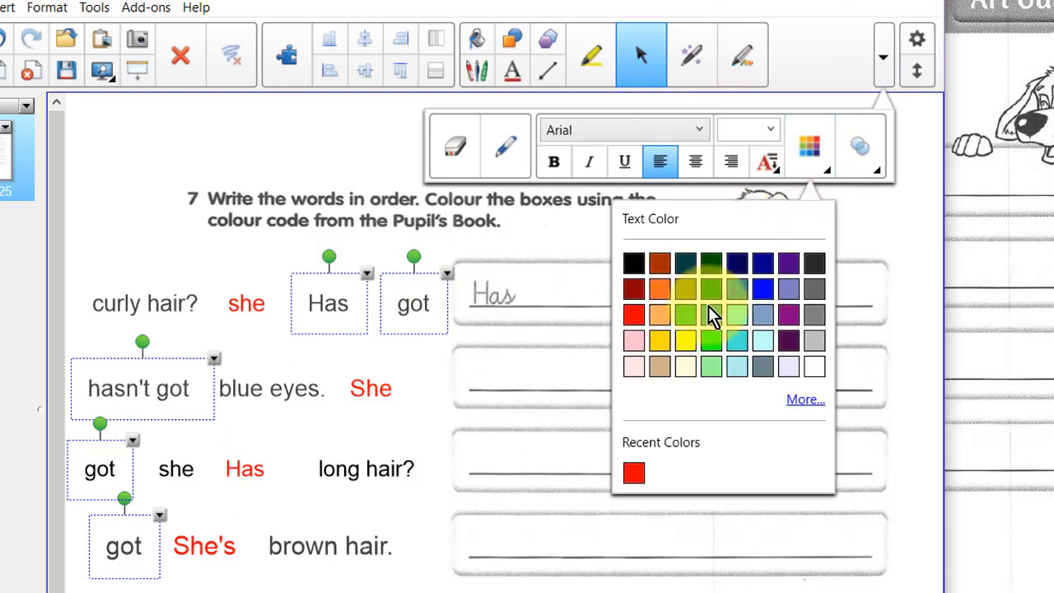
left_click(308, 443)
Step: Change the text colour of "Has" in the third row to the same green
left_click(245, 470)
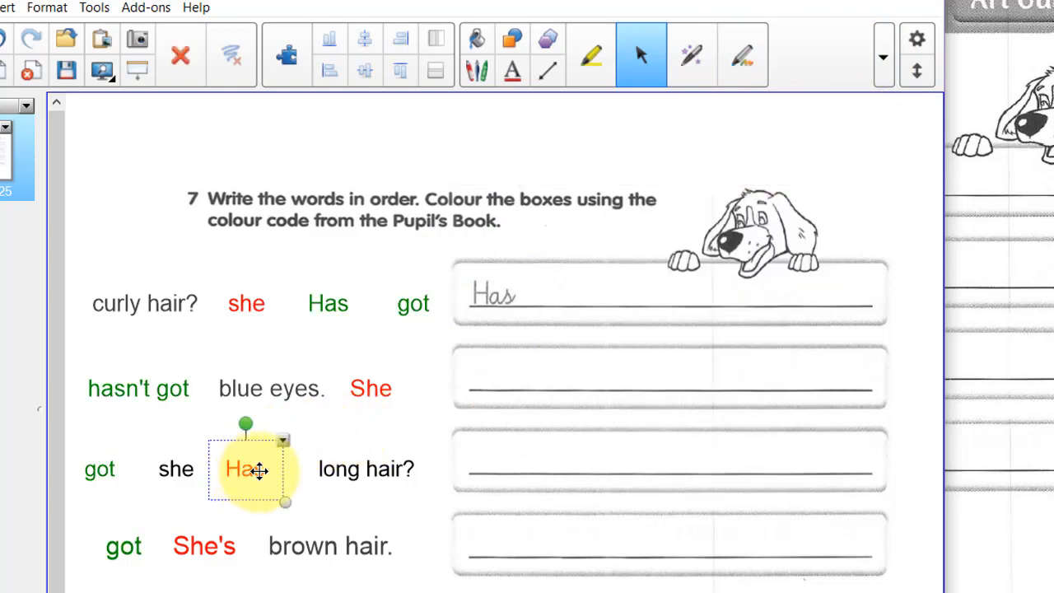
left_click(883, 56)
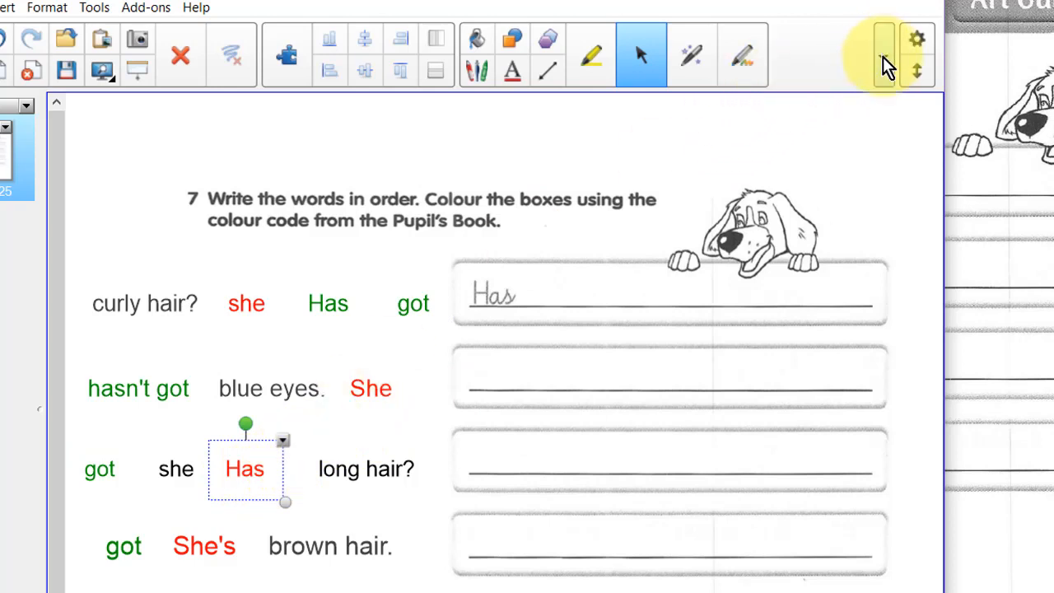
left_click(810, 146)
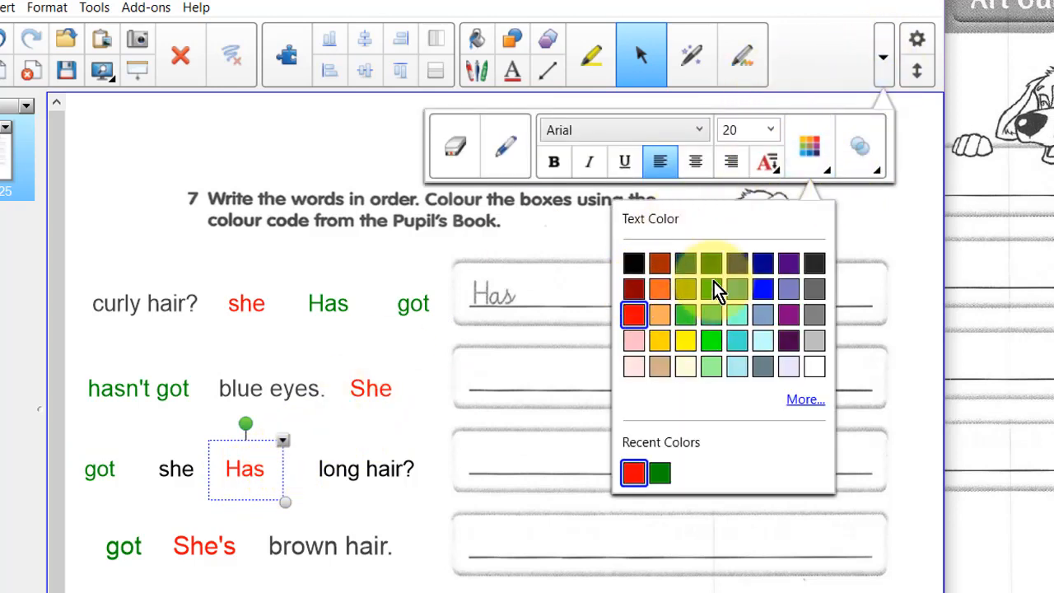
left_click(660, 472)
Step: Change the text colour of "she" in the third row to red
left_click(172, 469)
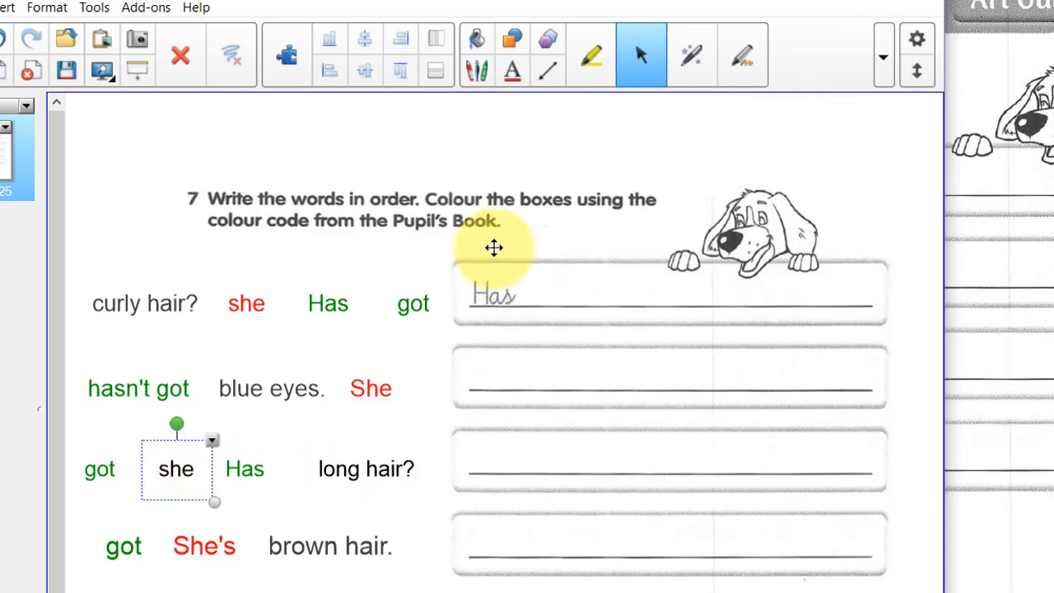
left_click(883, 54)
left_click(827, 170)
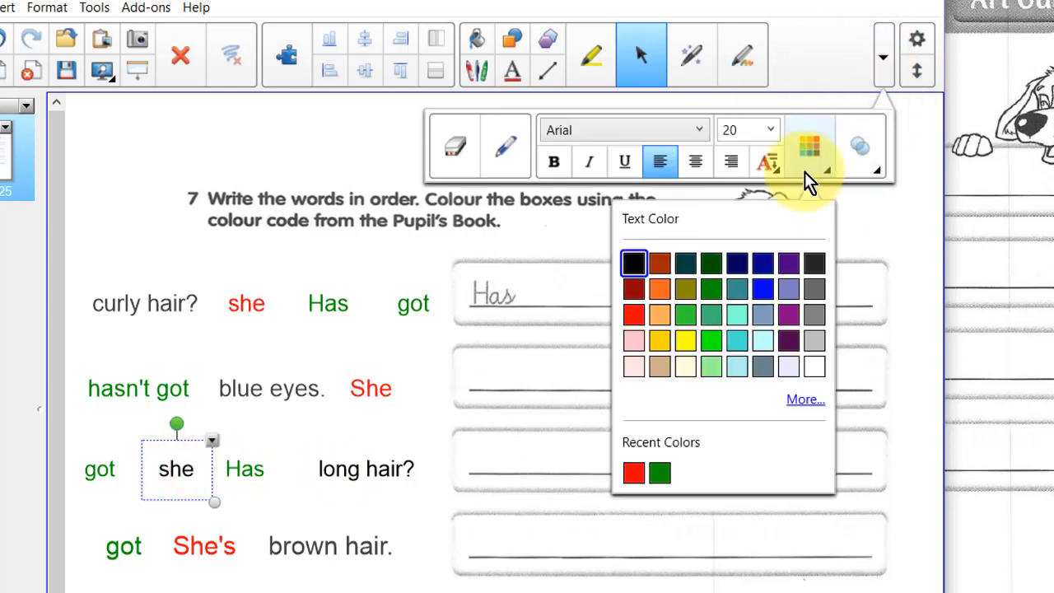
left_click(633, 315)
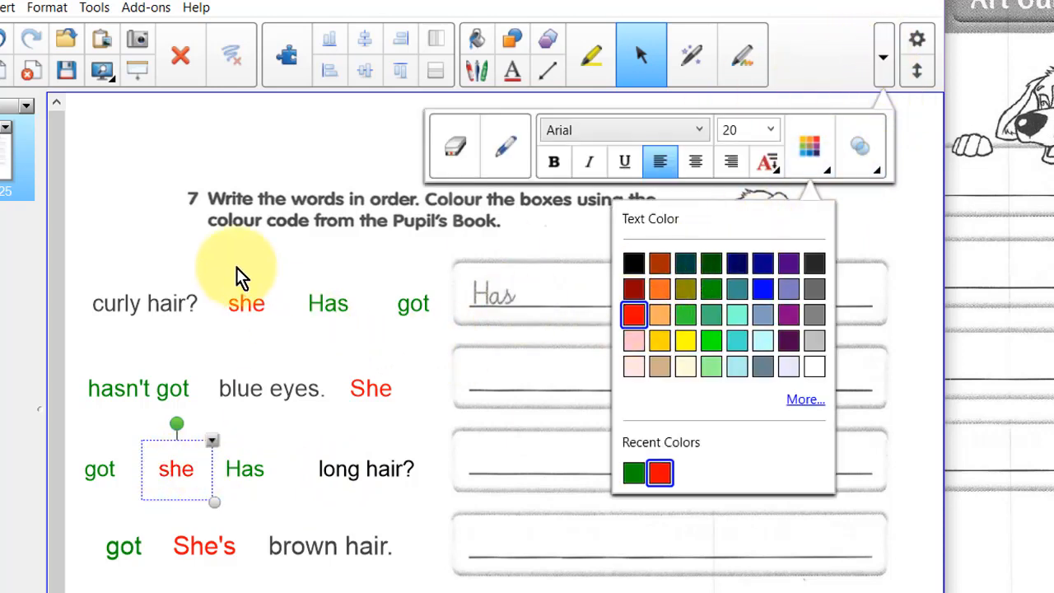
left_click(239, 277)
Step: Colour "curly hair?", "blue eyes.", "long hair?" and "brown hair." blue together
left_click(166, 304)
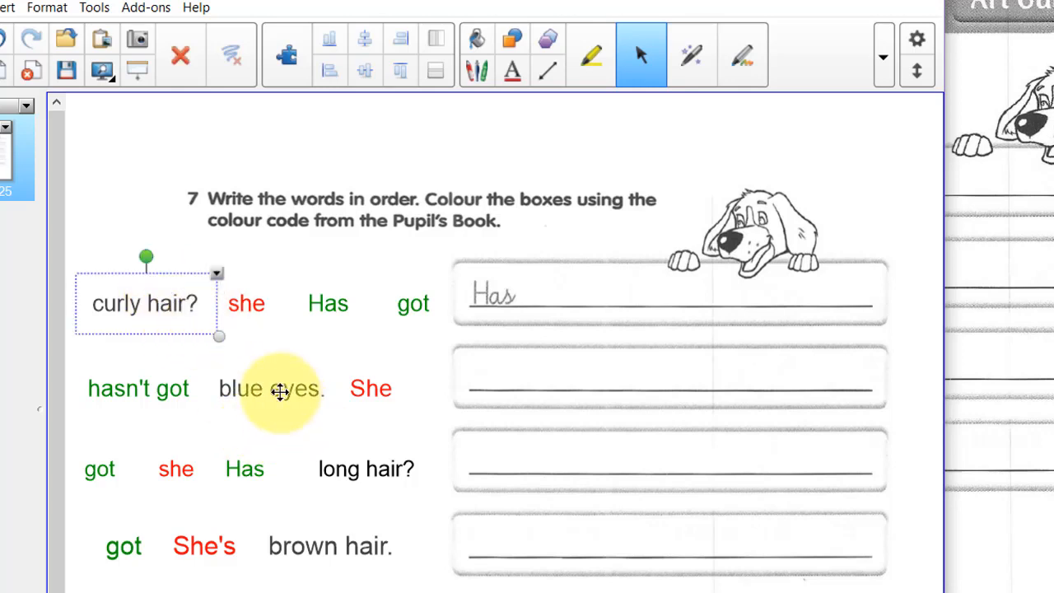
left_click(280, 392, "ctrl")
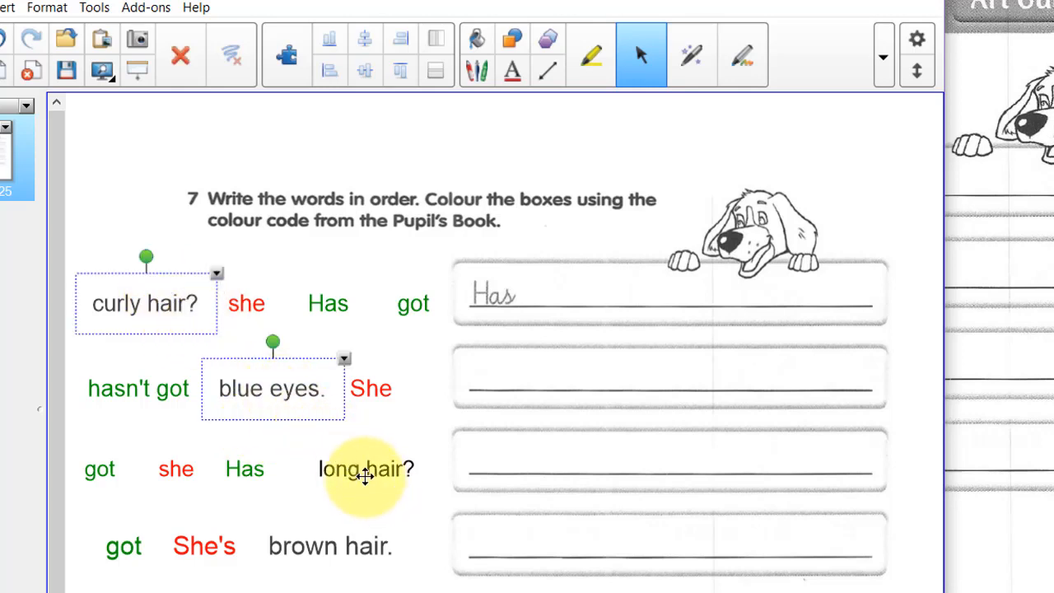
left_click(365, 471, "ctrl")
left_click(342, 534, "ctrl")
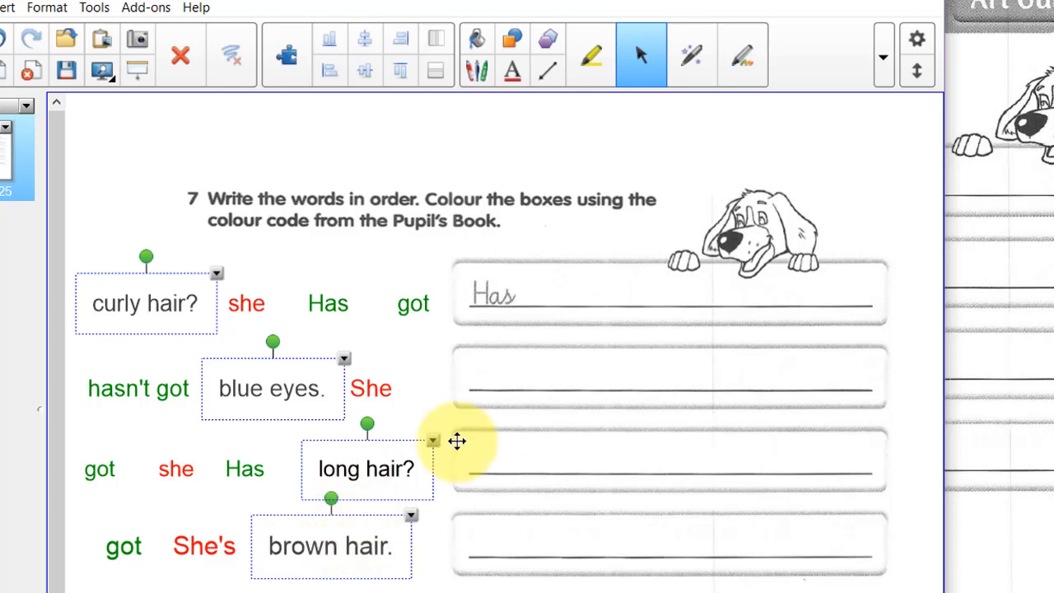
left_click(884, 58)
left_click(810, 149)
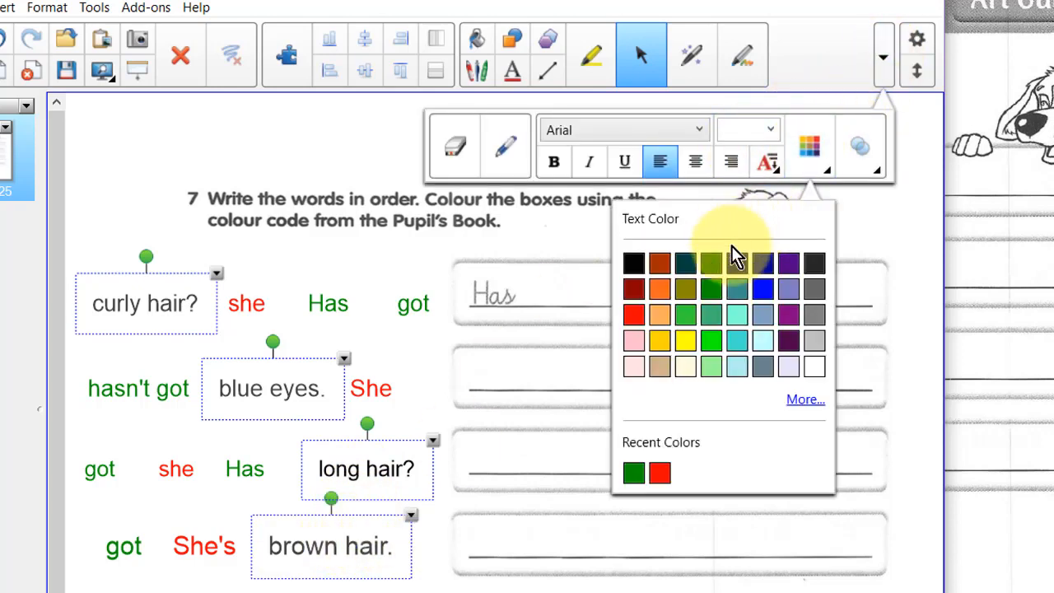
left_click(762, 289)
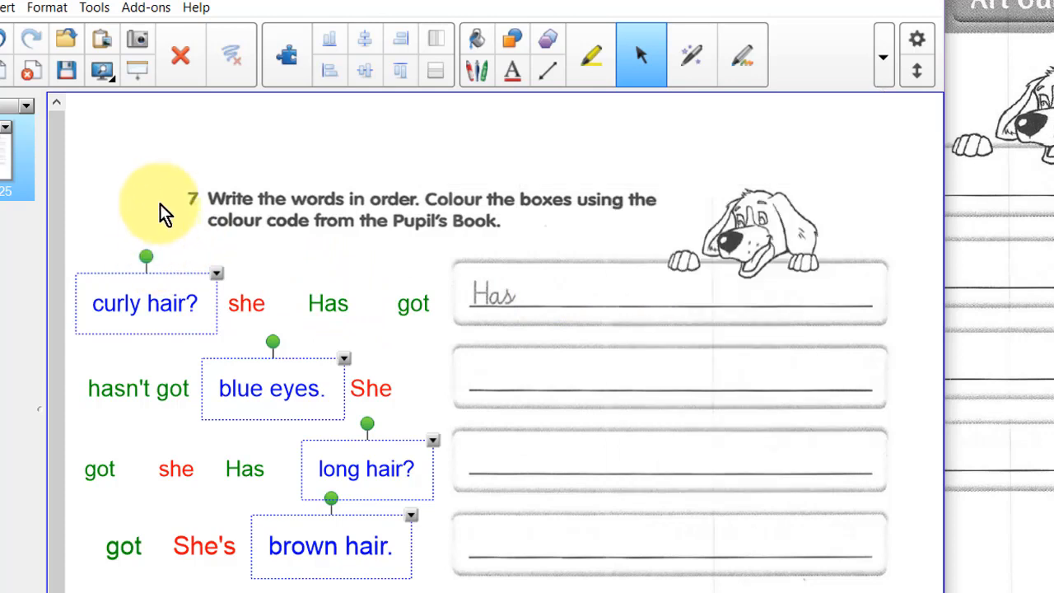
left_click(146, 204)
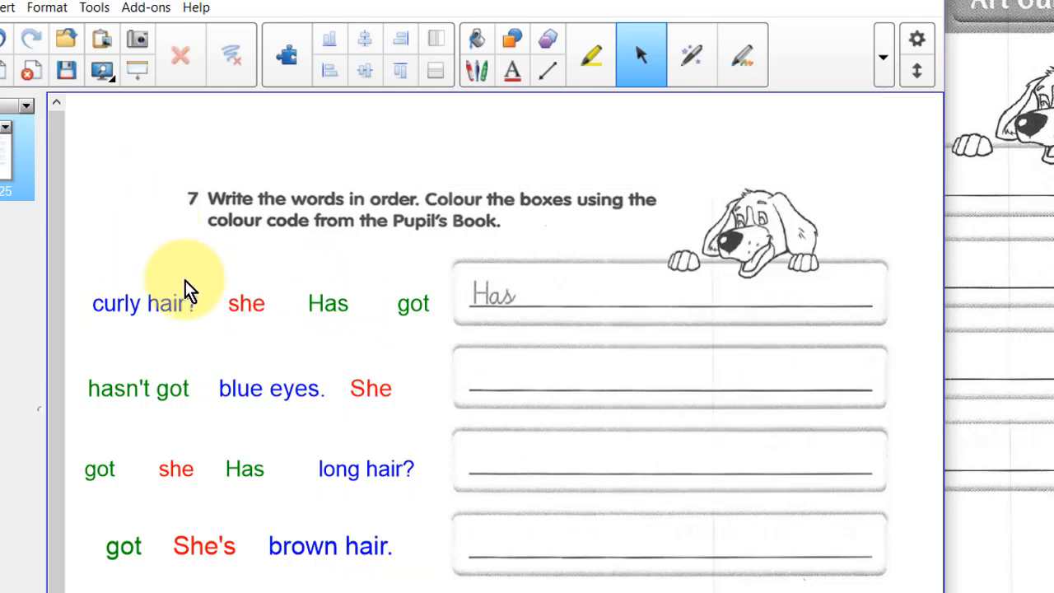
Step: Move "She" in the second row slightly away from "blue eyes." towards the answer box
left_click(464, 195)
left_click(766, 250)
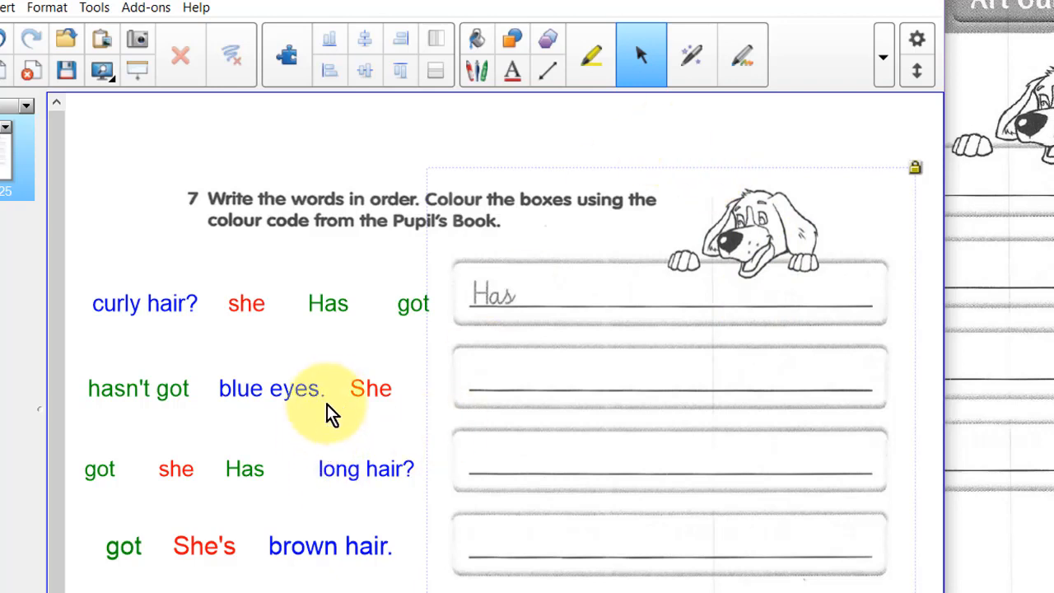
mouse_move(365, 393)
left_mouse_down()
mouse_move(529, 370)
mouse_move(399, 374)
mouse_move(384, 392)
left_mouse_up()
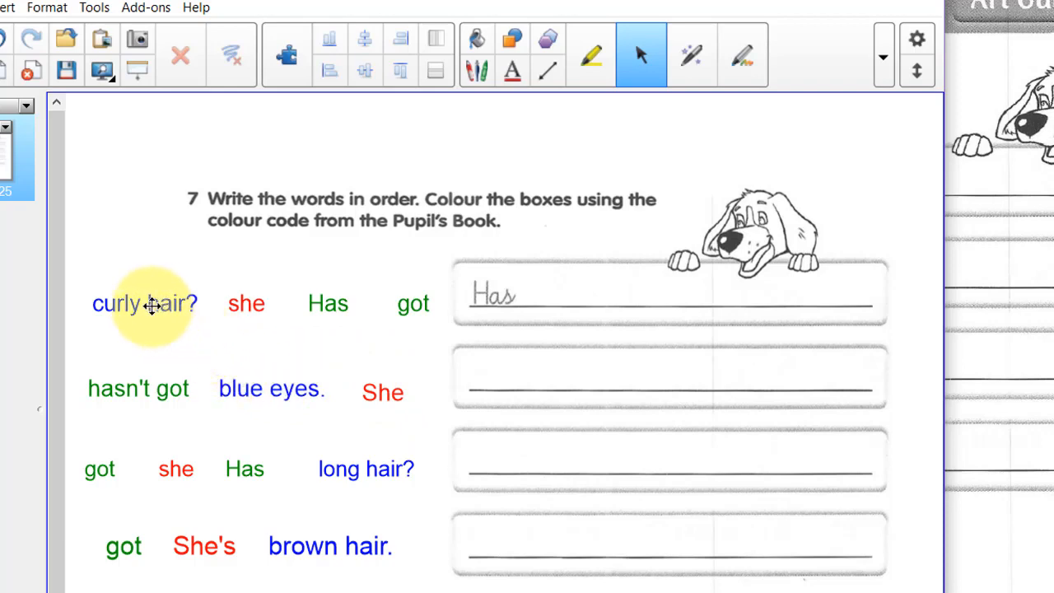
Step: Shrink "curly hair?" slightly and set its lock to Allow Move
left_click(155, 306)
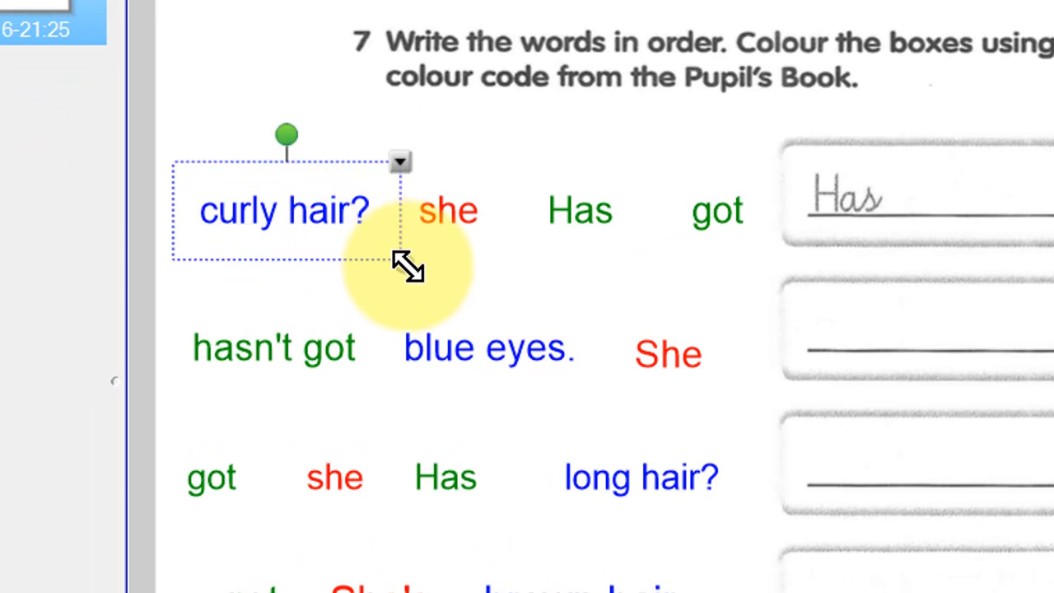
mouse_move(408, 266)
left_mouse_down()
mouse_move(579, 384)
mouse_move(275, 162)
mouse_move(305, 206)
mouse_move(402, 262)
left_mouse_up()
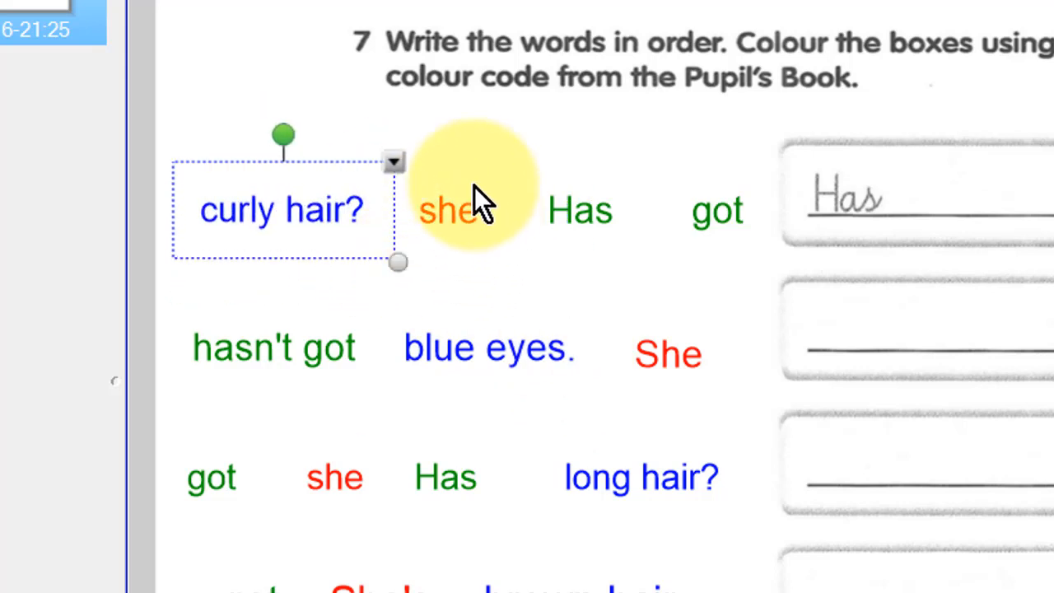
left_click(395, 162)
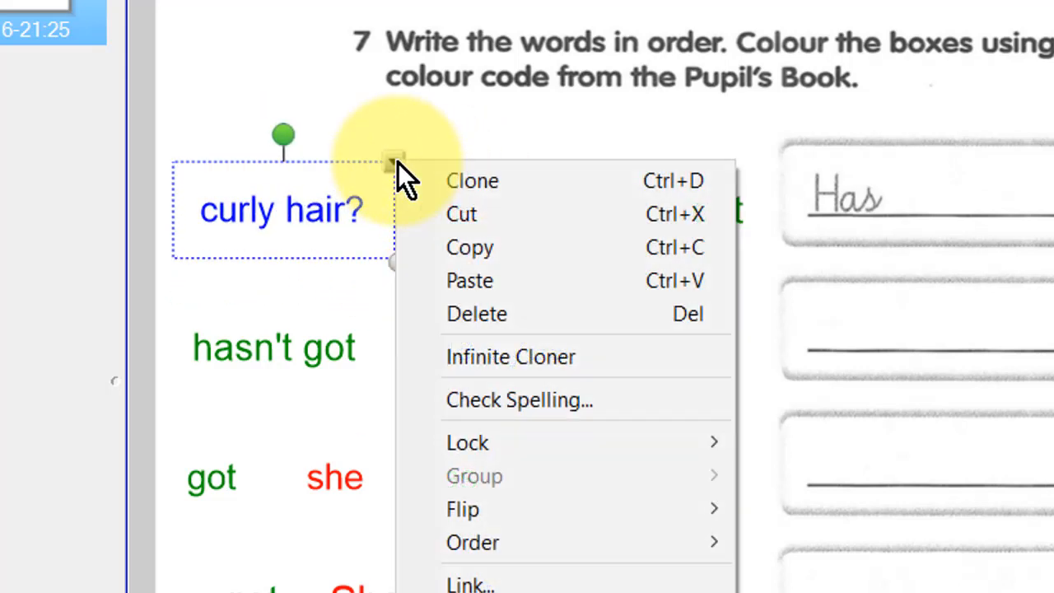
mouse_move(486, 444)
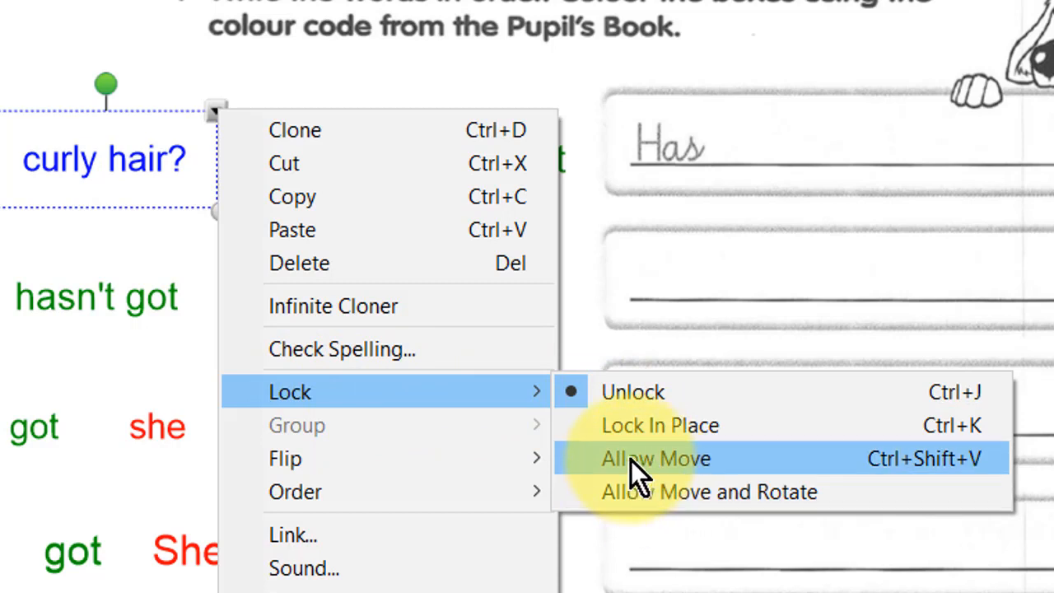
left_click(631, 460)
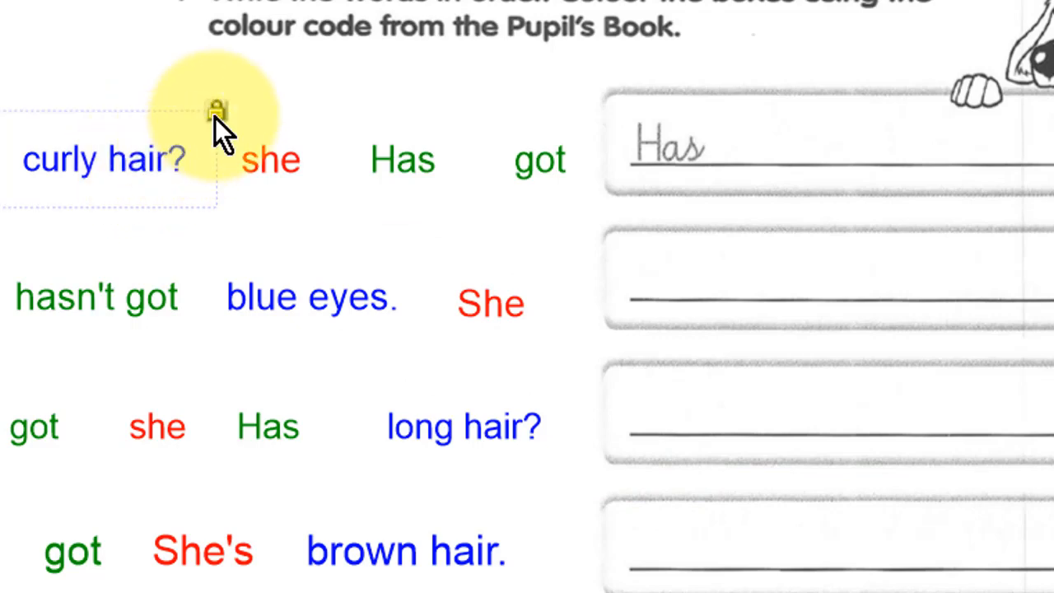
Step: Test moving the locked "curly hair?", leaving it at the start of the first row
mouse_move(107, 173)
left_mouse_down()
mouse_move(118, 164)
mouse_move(100, 169)
left_mouse_up()
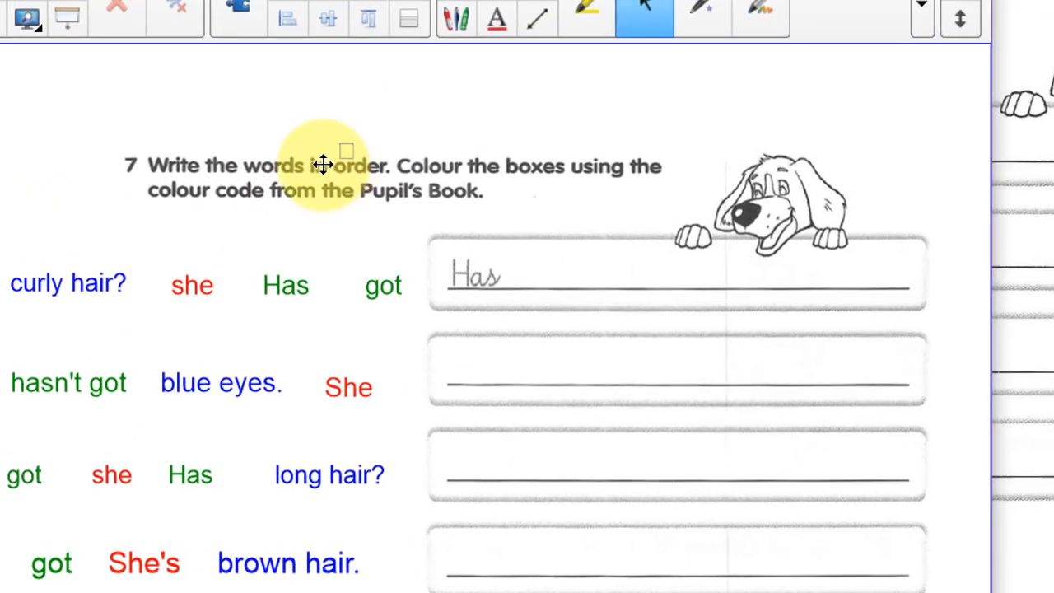
left_click_drag(140, 276, 87, 278)
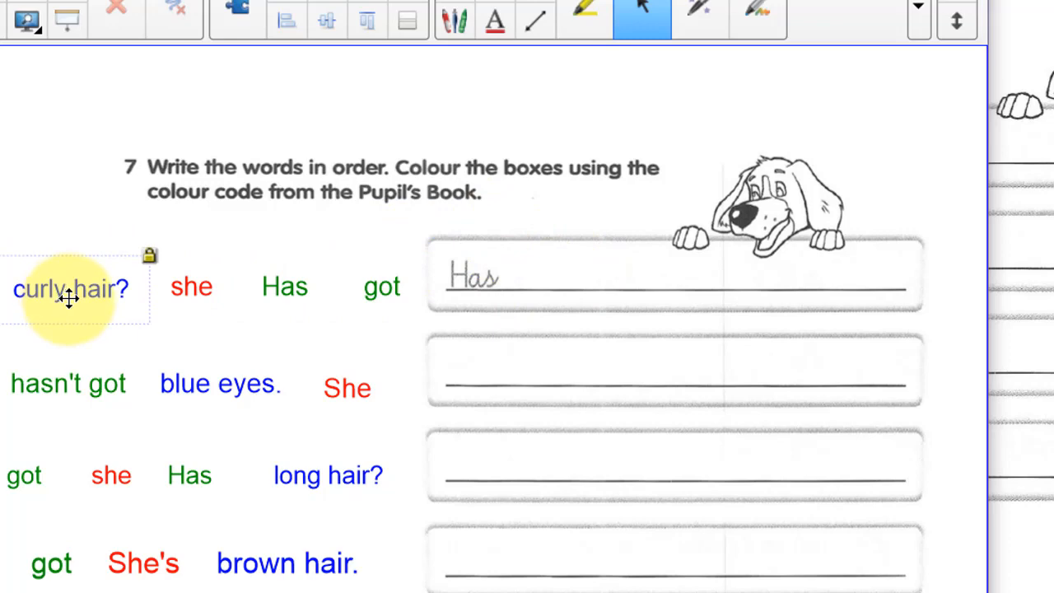
left_click(256, 262)
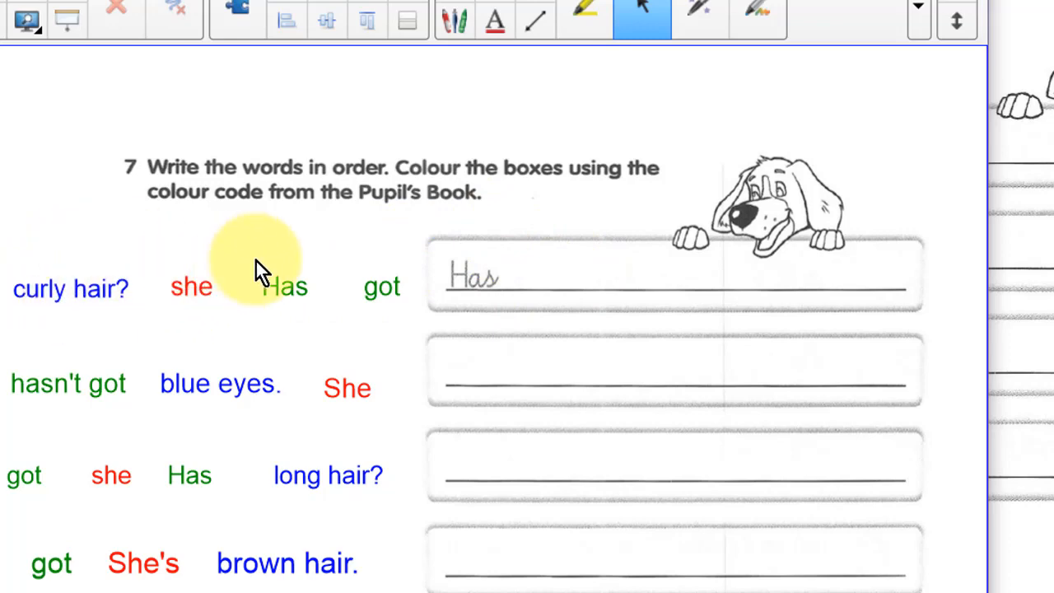
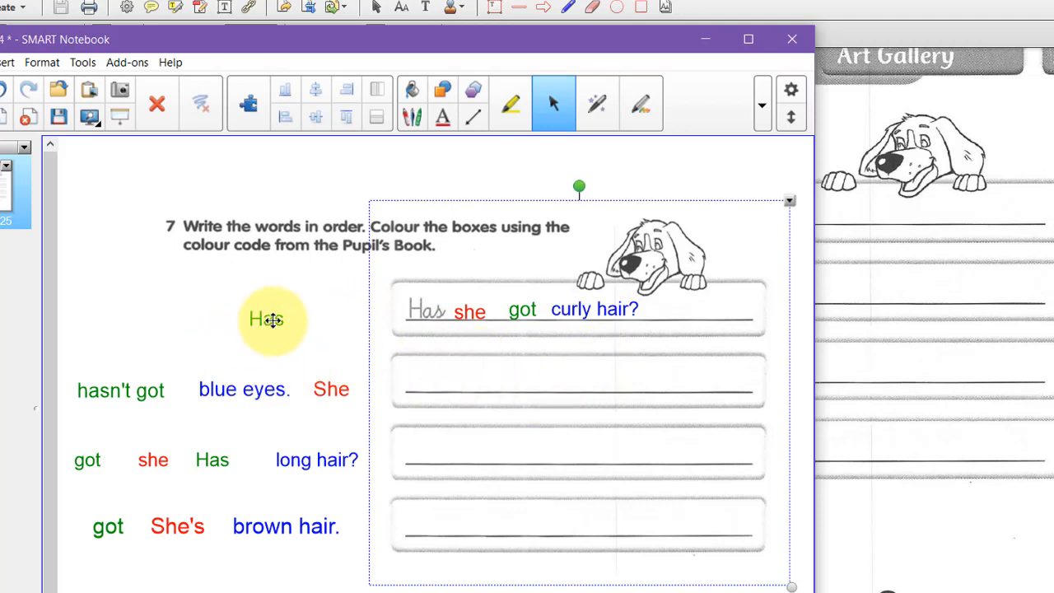
Step: Try bringing the answer-box image to the front, undo the reordering, and open the image's lock options
left_click(790, 203)
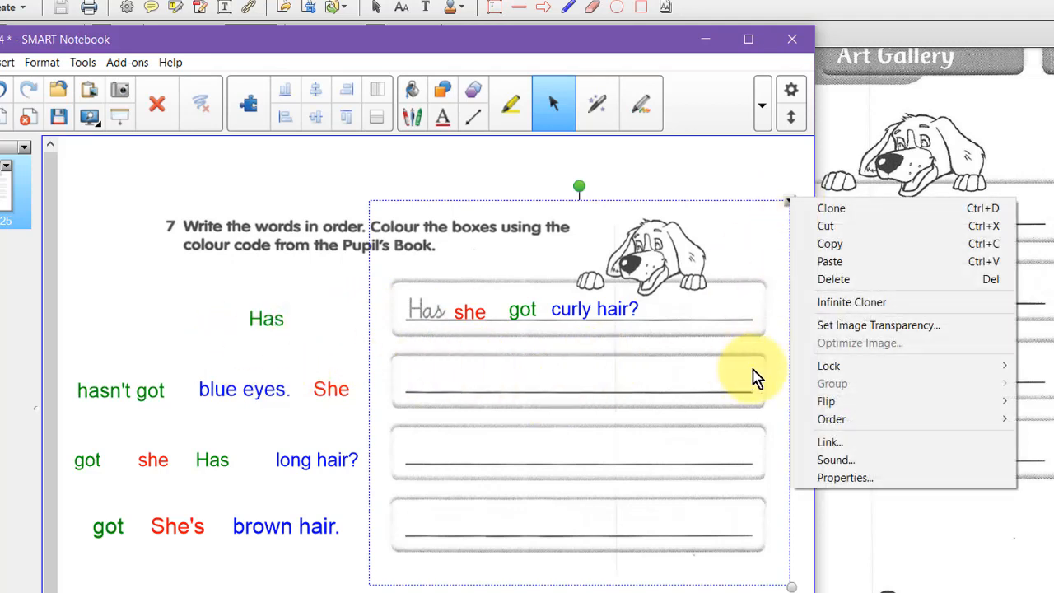
mouse_move(828, 422)
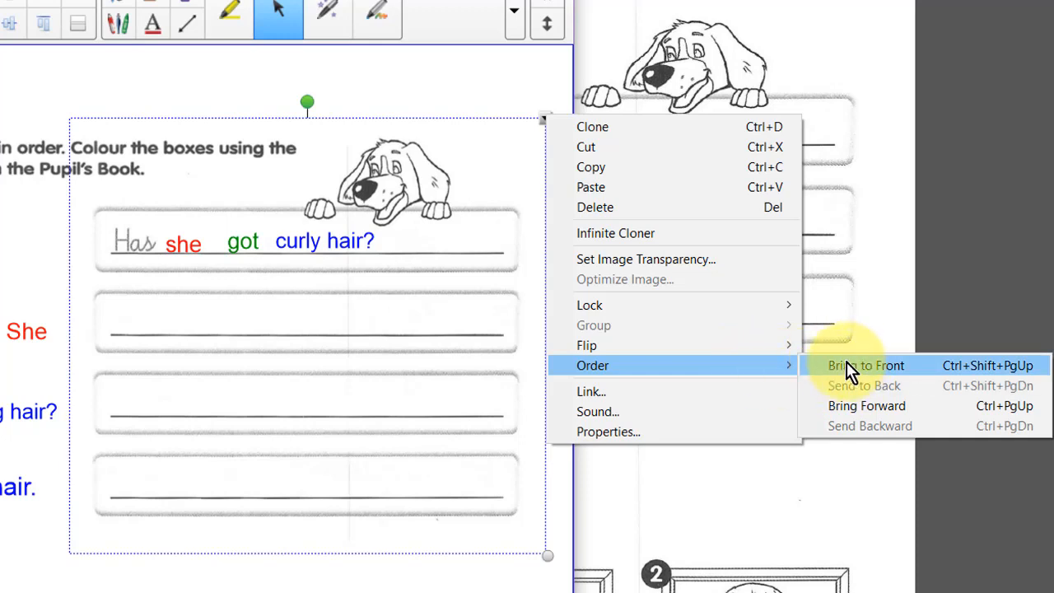
left_click(849, 371)
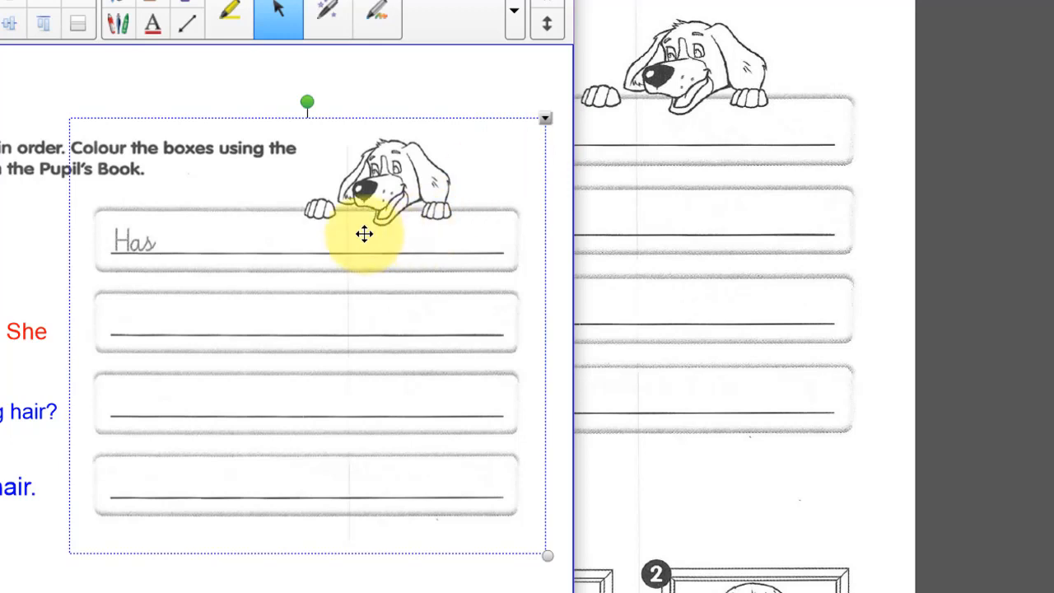
key("ctrl+z")
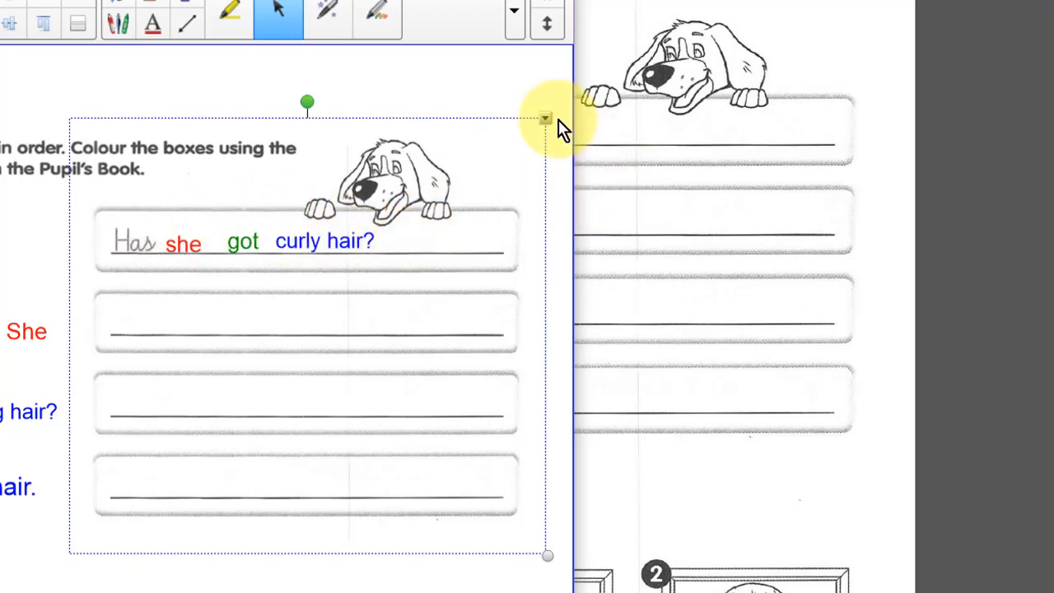
left_click(545, 120)
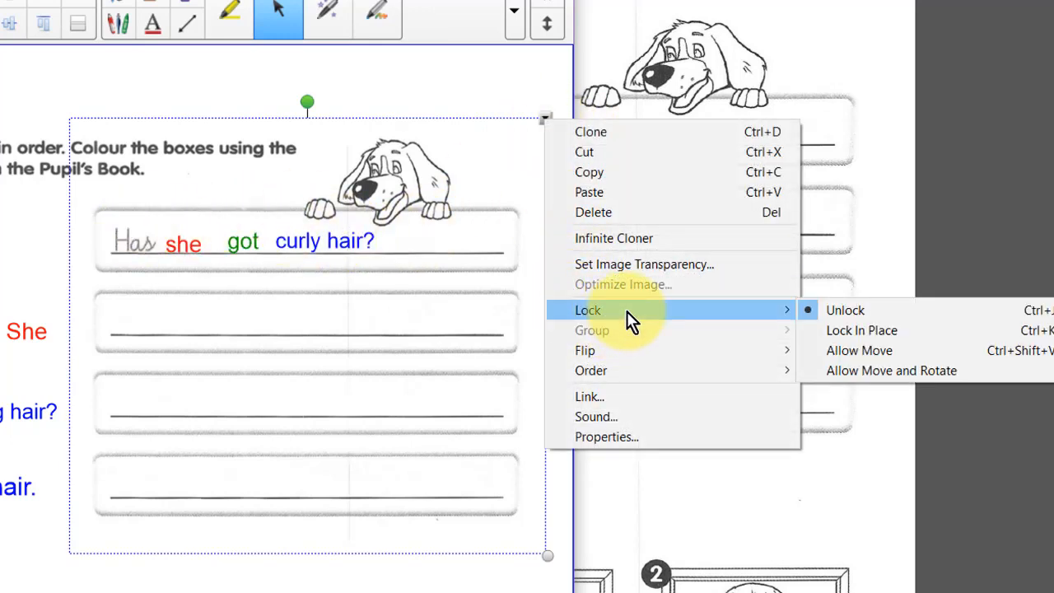
Step: Switch to the "002 plan final2" notebook and move the blue "school" card down above the "on" card
left_click(455, 89)
left_click(454, 89)
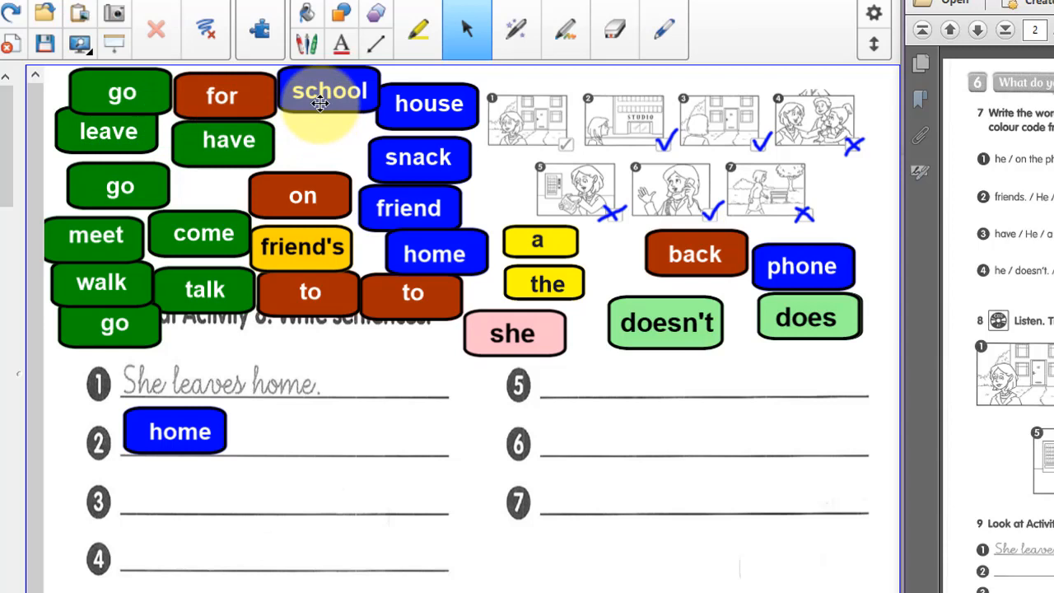
left_click_drag(319, 103, 314, 150)
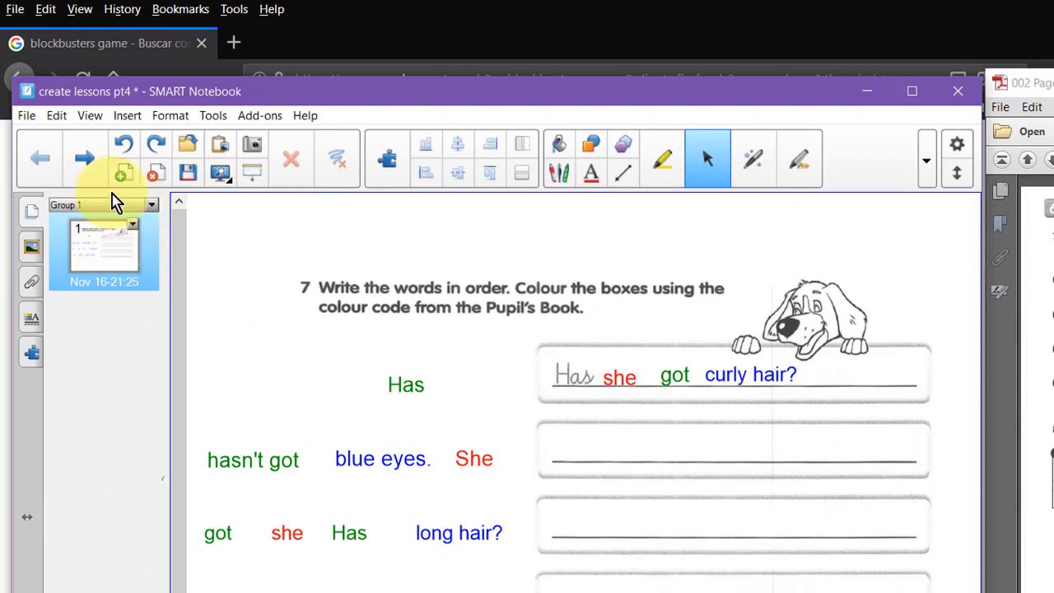
Step: Add a second page to "create lessons pt4" and capture the seven exercise 8 pictures from the worksheet PDF for it
left_click(122, 178)
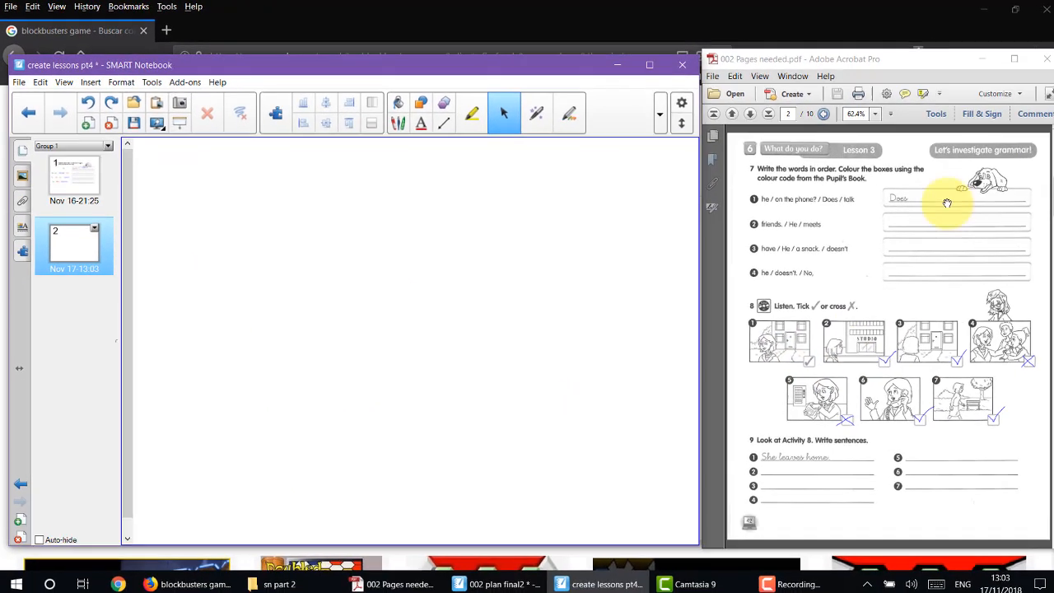
left_click(1015, 58)
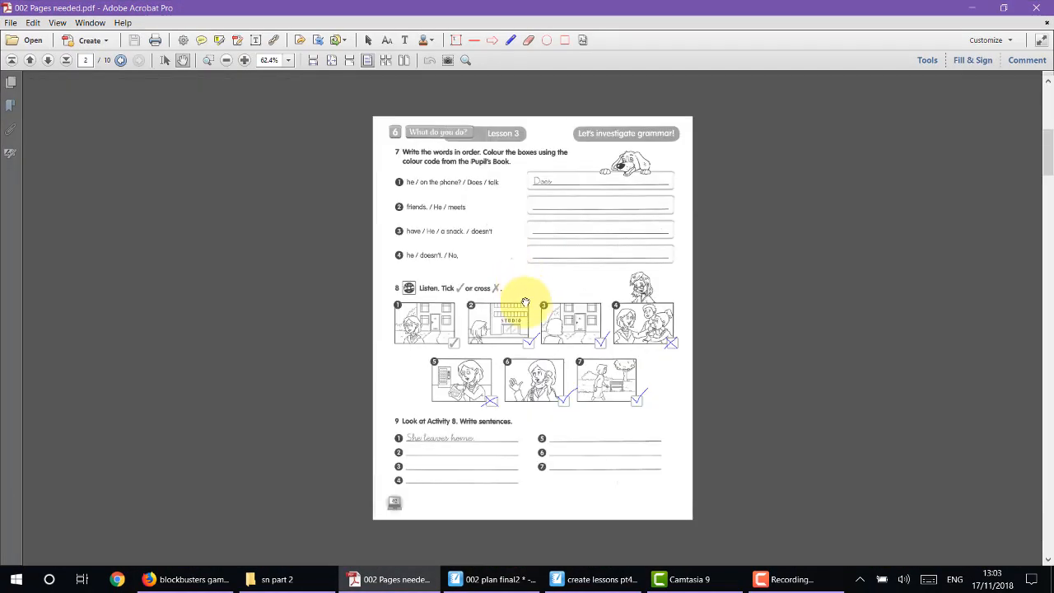
scroll(545, 360, "up", 3)
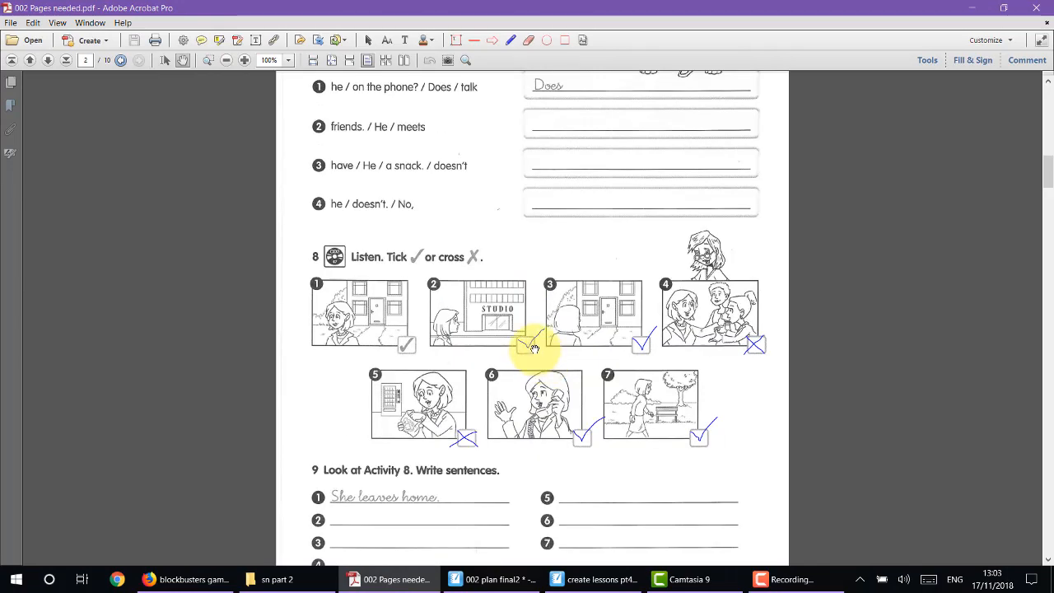
key("super+shift+s")
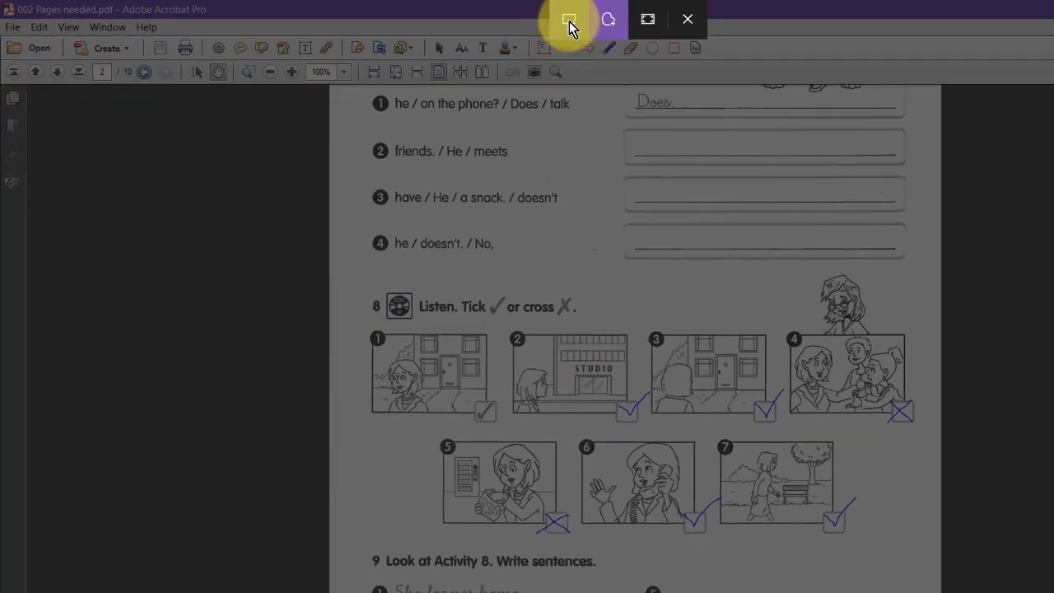
left_click(568, 23)
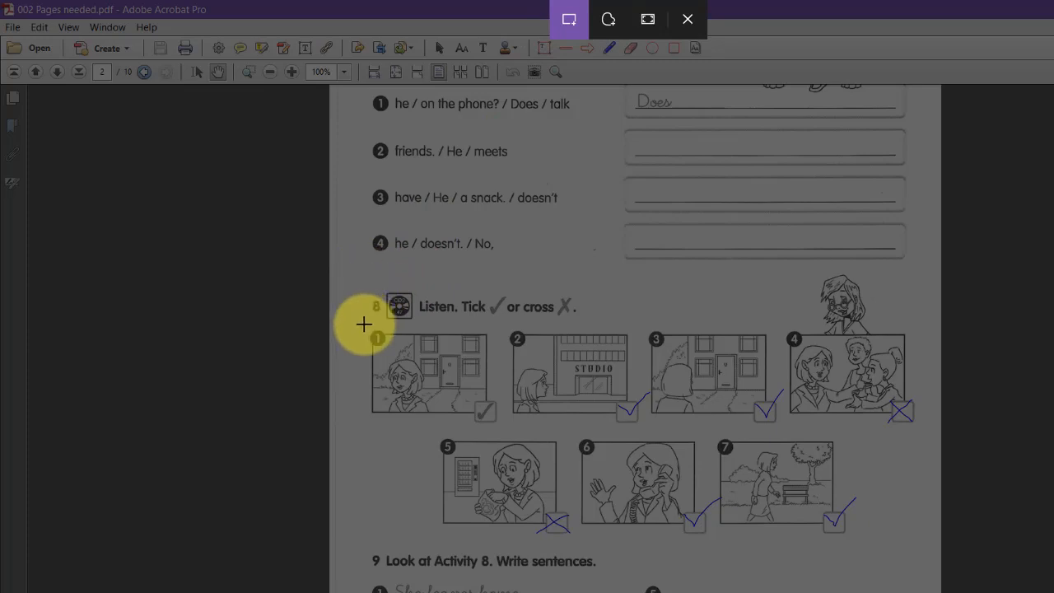
left_click_drag(364, 324, 919, 535)
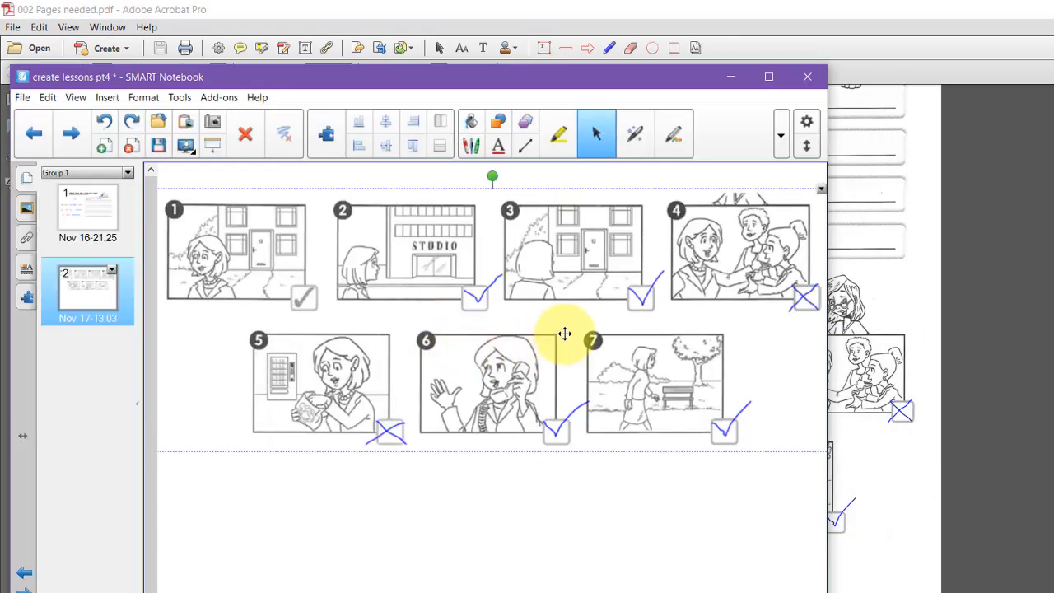
Step: Shrink the pasted exercise 8 pictures to about half size and lock them in the page's upper-right corner
left_click_drag(565, 334, 516, 398)
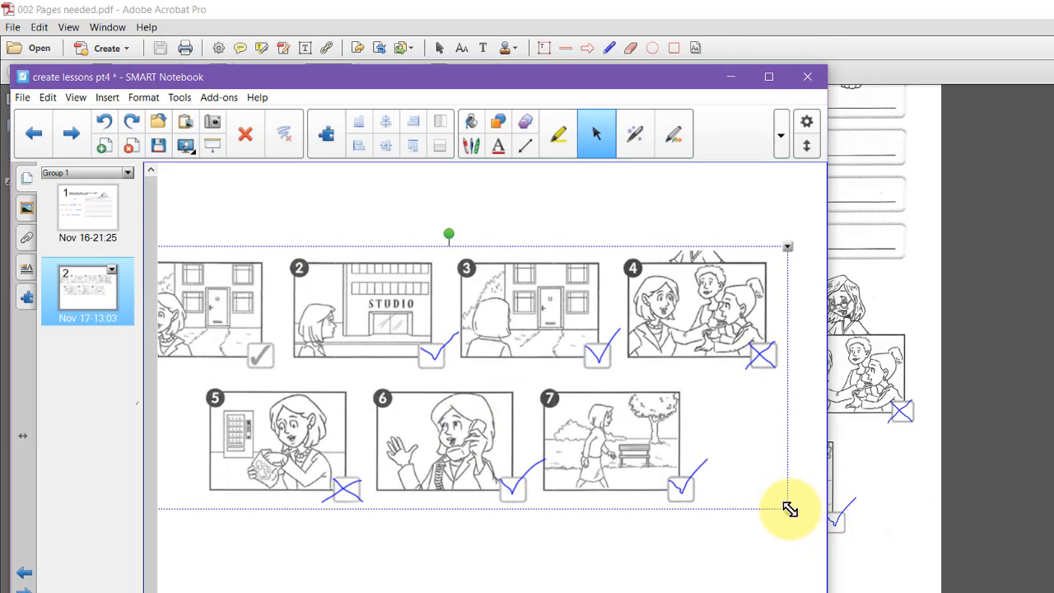
left_click_drag(790, 510, 387, 352)
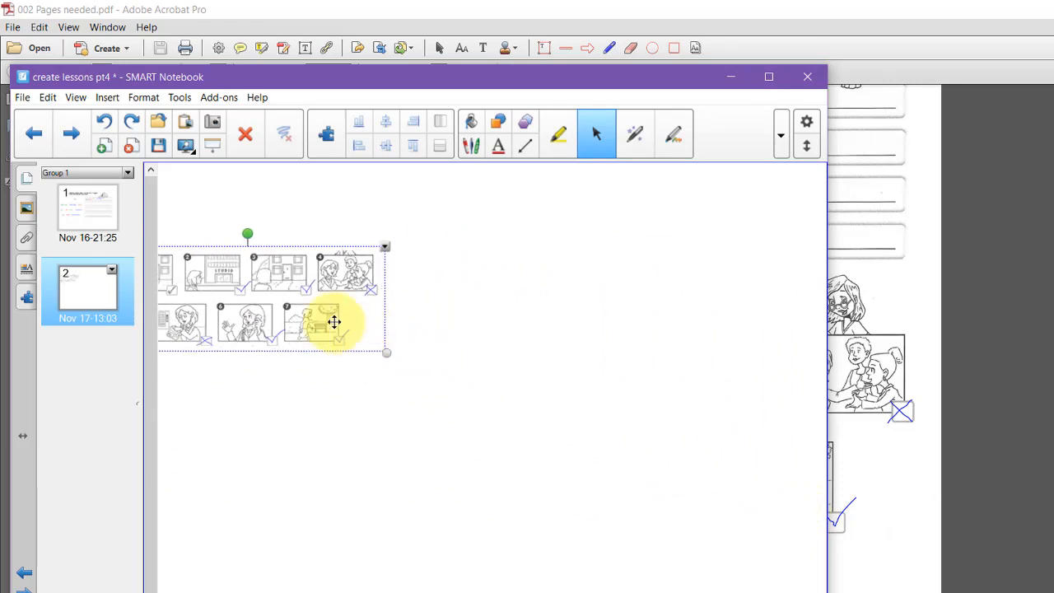
left_click_drag(259, 308, 681, 231)
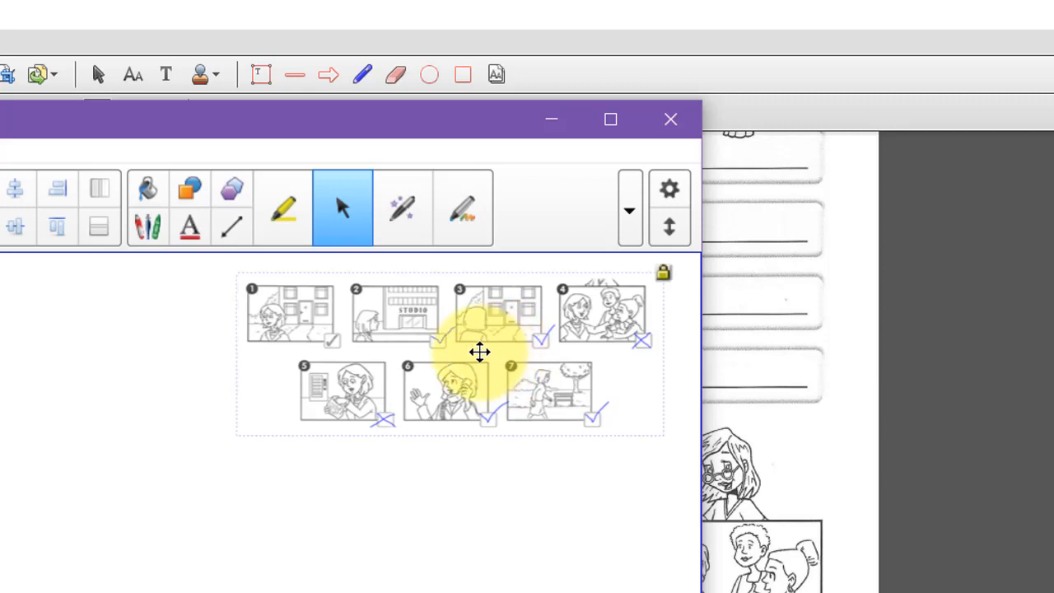
Step: Switch to the worksheet PDF and capture all of exercise 9, from its heading to the last answer line
key("alt+Tab")
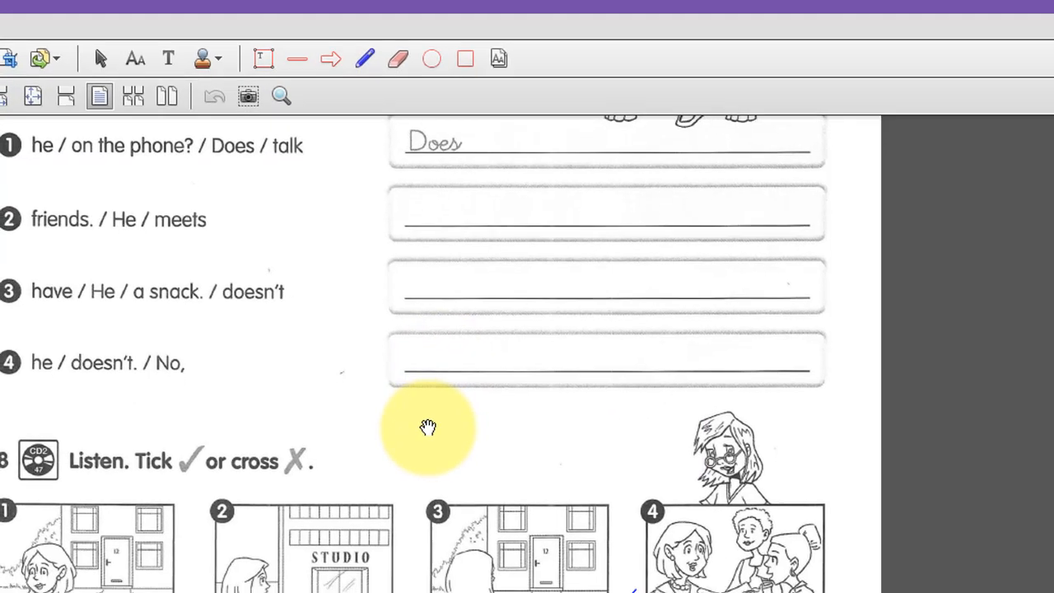
scroll(498, 3, "down", 1)
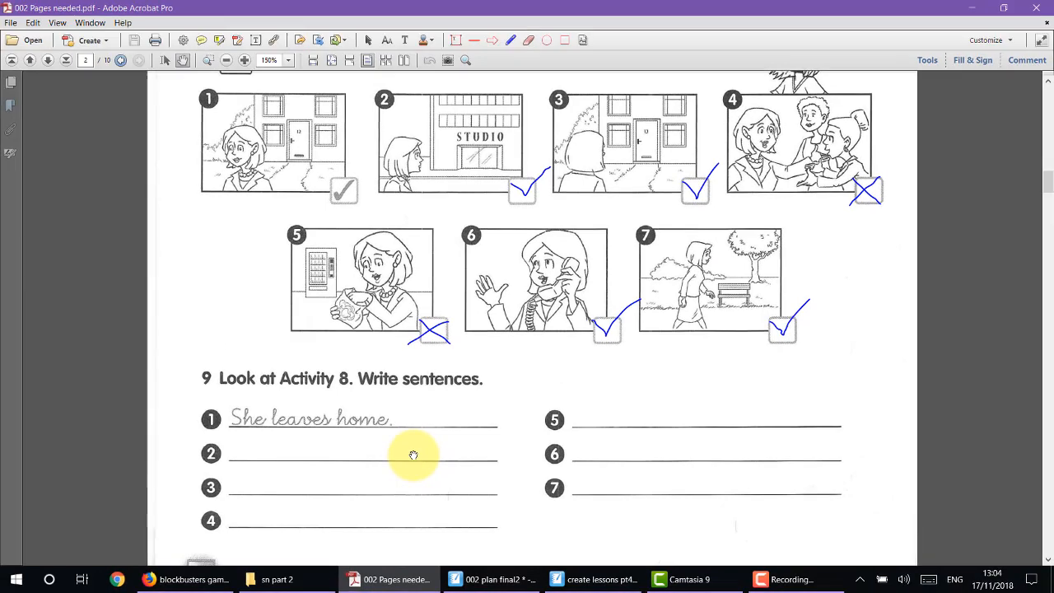
scroll(414, 454, "down", 1)
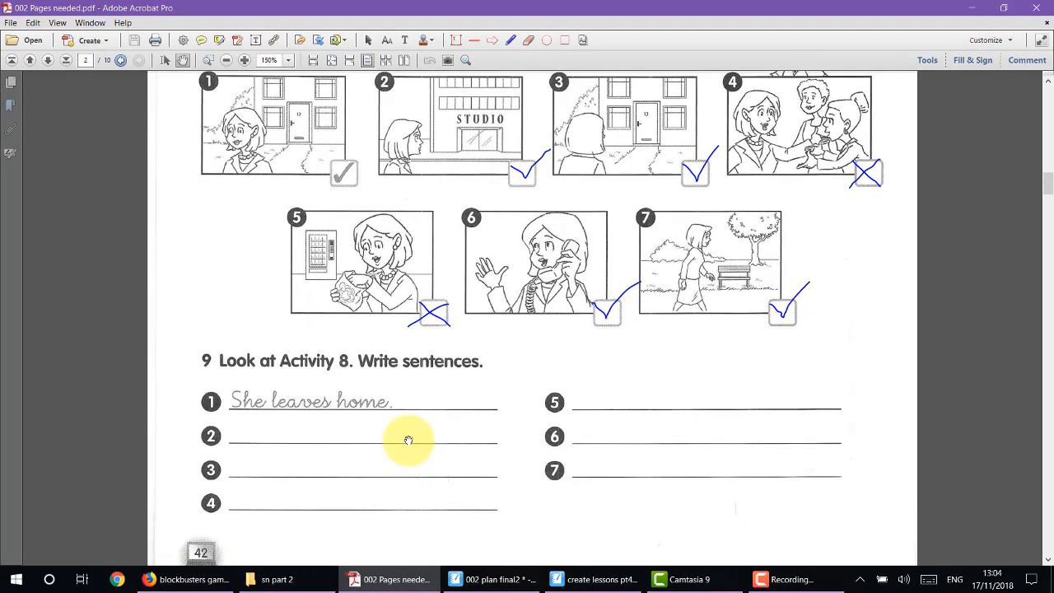
key("super+shift+s")
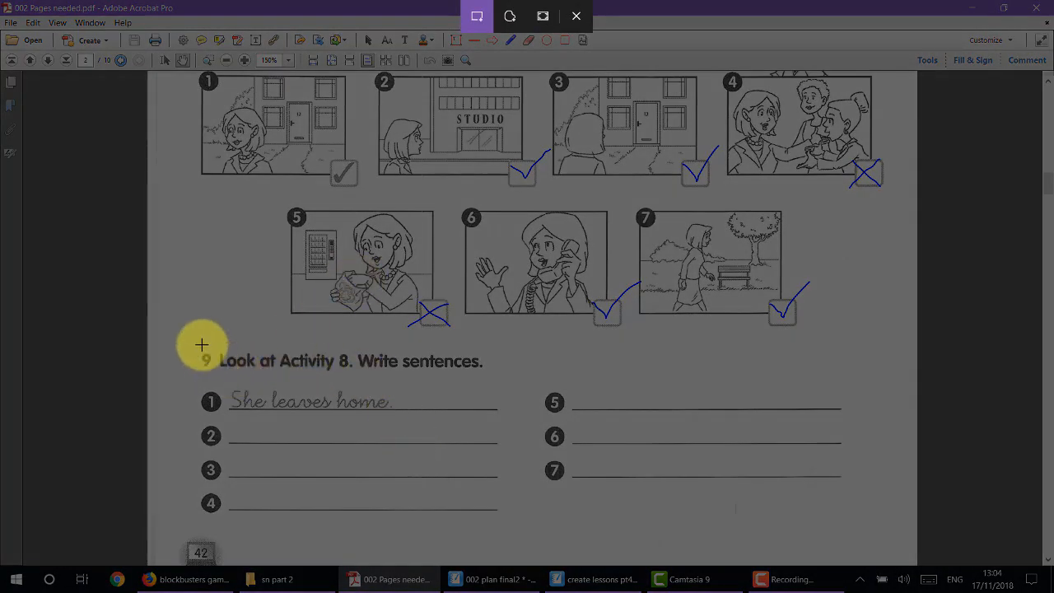
mouse_move(192, 347)
left_mouse_down()
mouse_move(308, 403)
mouse_move(898, 549)
mouse_move(868, 518)
mouse_move(855, 522)
left_mouse_up()
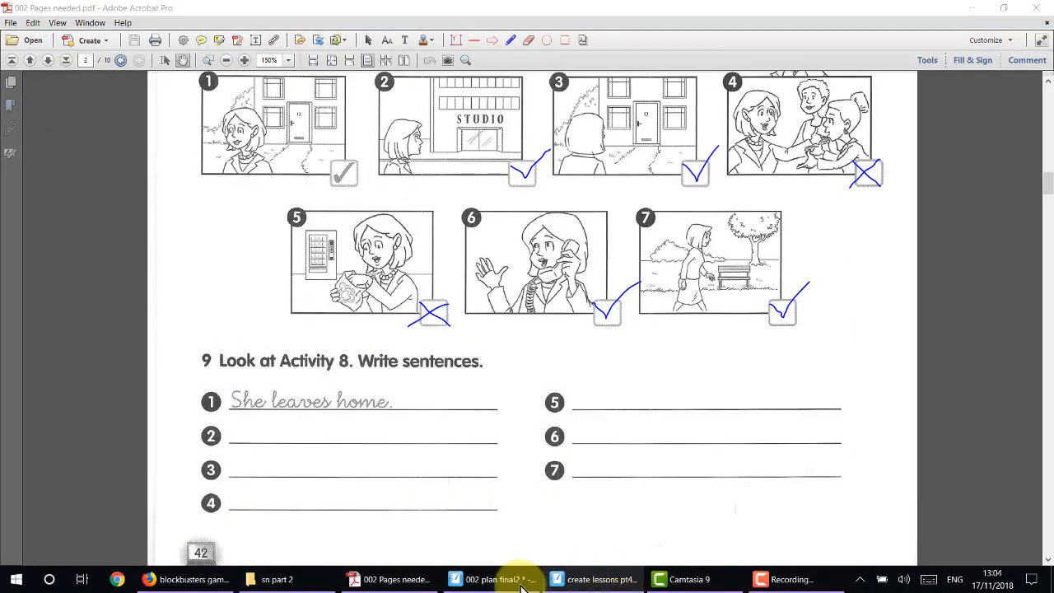
Step: Return to the "create lessons pt4" notebook and paste the exercise 9 capture below the pictures on page 2
left_click(519, 581)
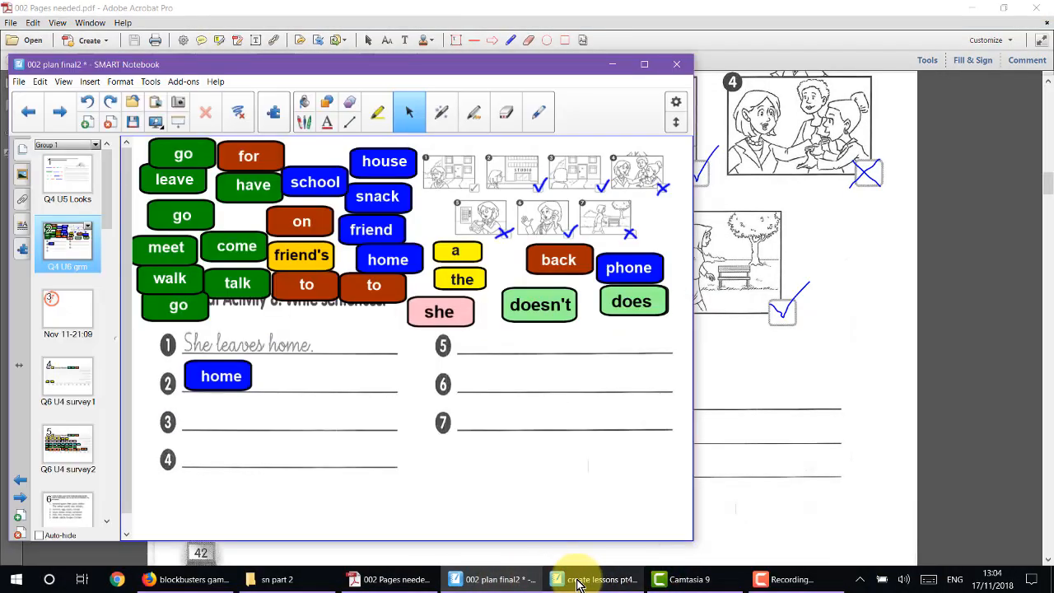
left_click(578, 581)
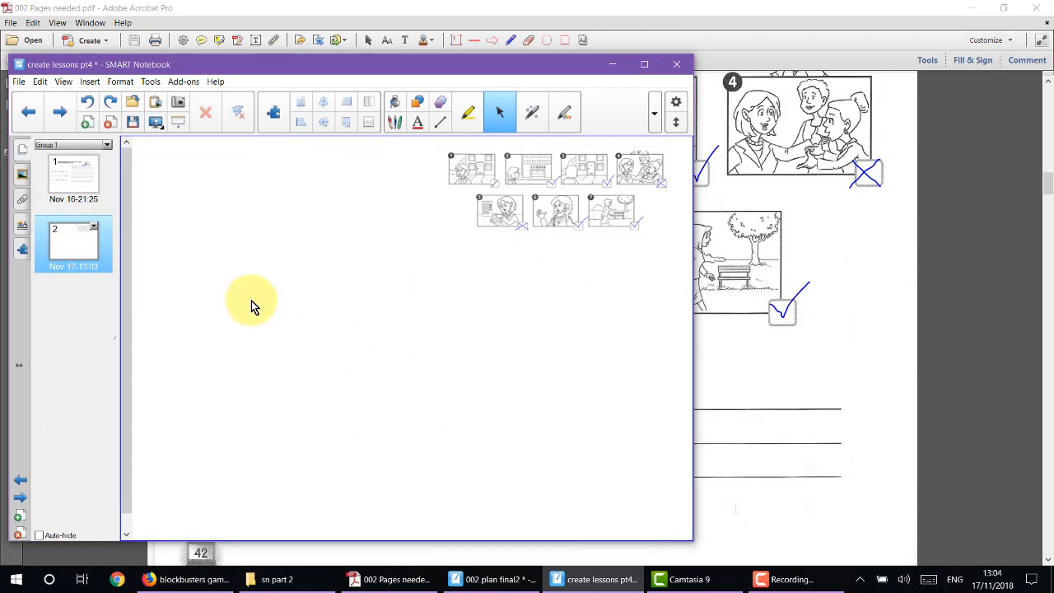
key("ctrl+v")
left_click_drag(318, 247, 355, 354)
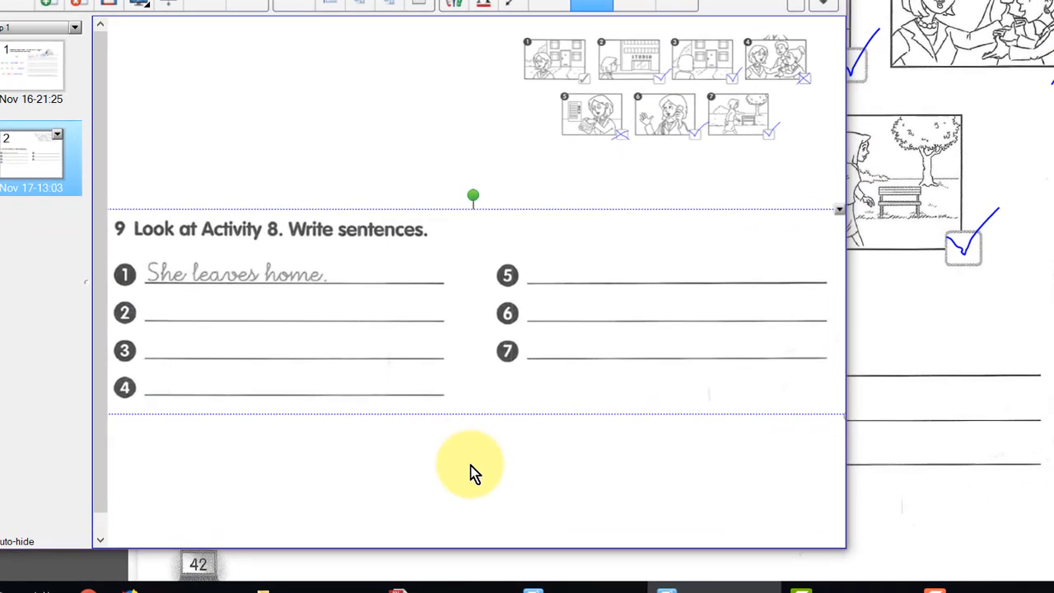
Step: Stretch the exercise 9 image taller and position it to fill the lower part of the page, nearly the full page width
left_click_drag(584, 368, 543, 349)
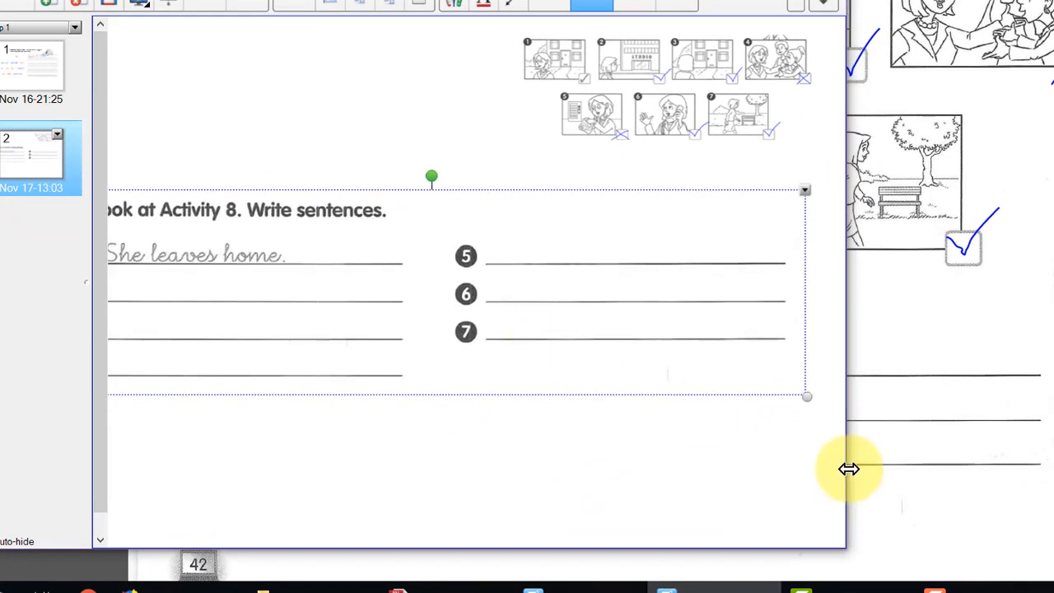
left_click_drag(810, 405, 681, 513)
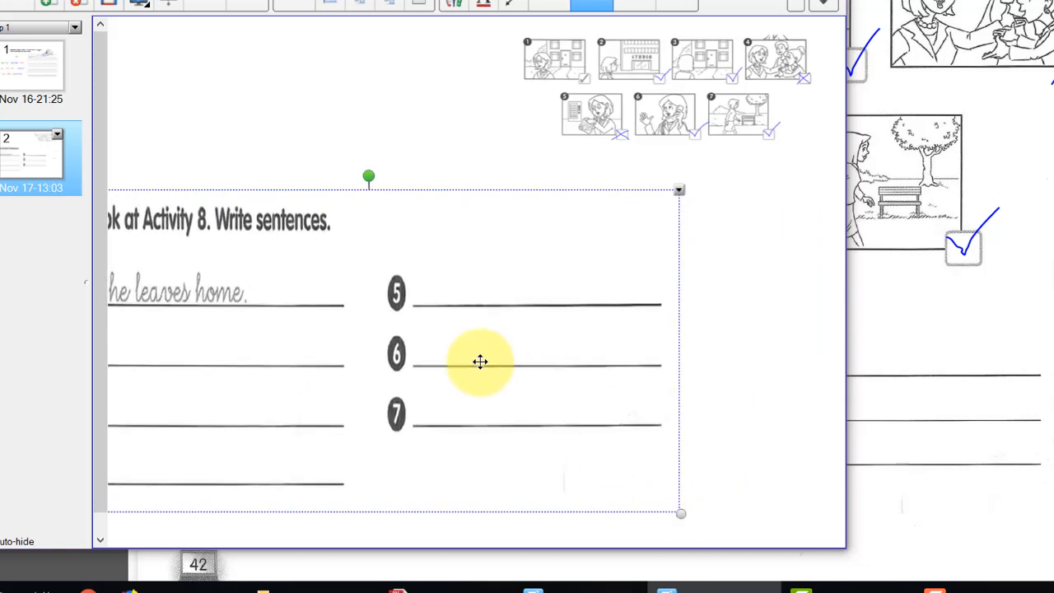
left_click_drag(481, 360, 524, 363)
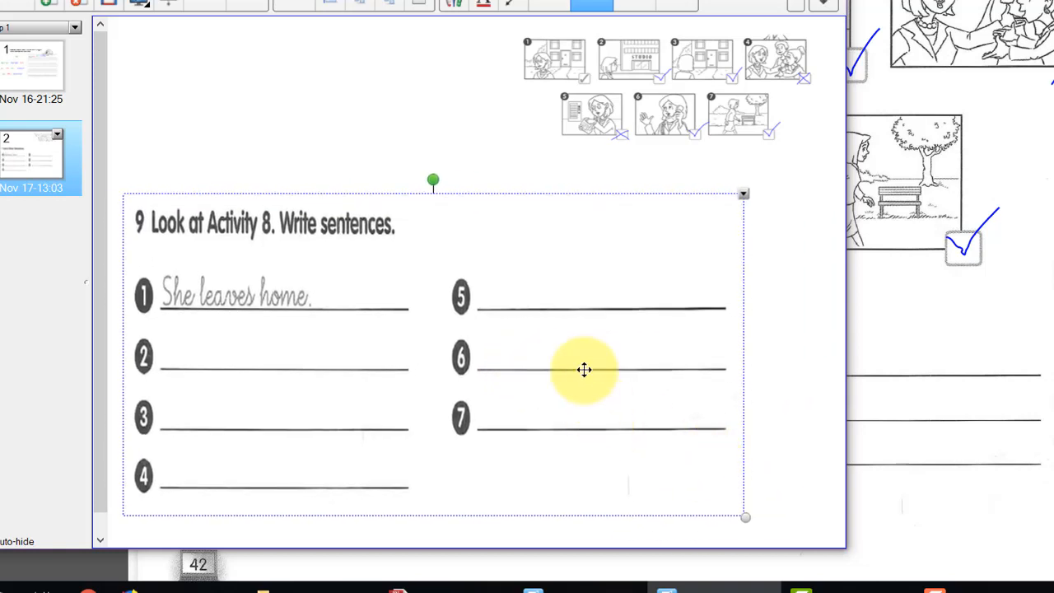
left_click_drag(746, 516, 825, 521)
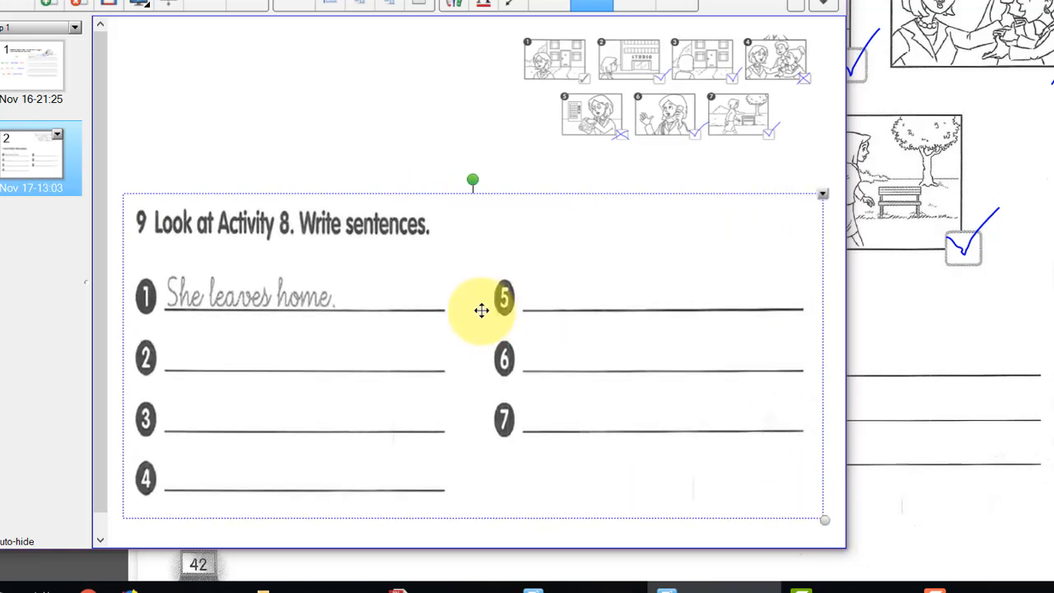
left_click_drag(637, 368, 634, 398)
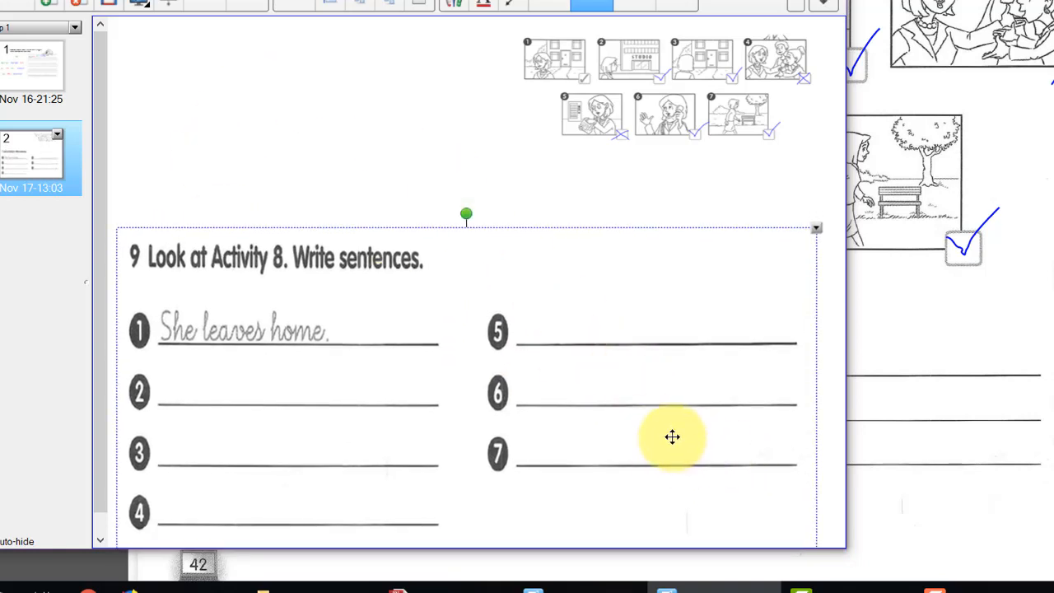
left_click_drag(671, 438, 678, 382)
left_click_drag(818, 509, 763, 476)
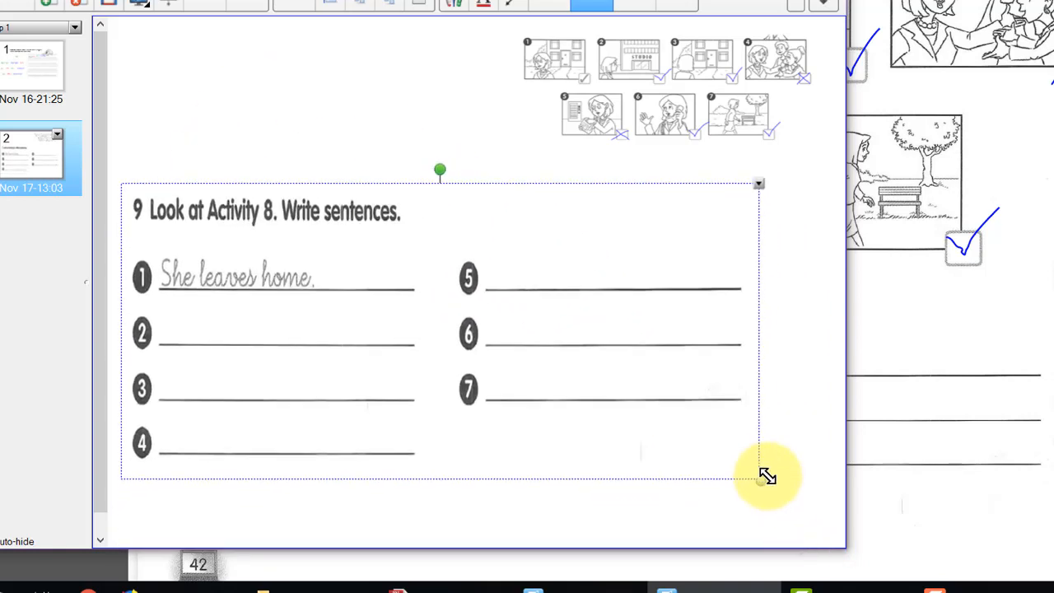
left_click_drag(501, 285, 509, 336)
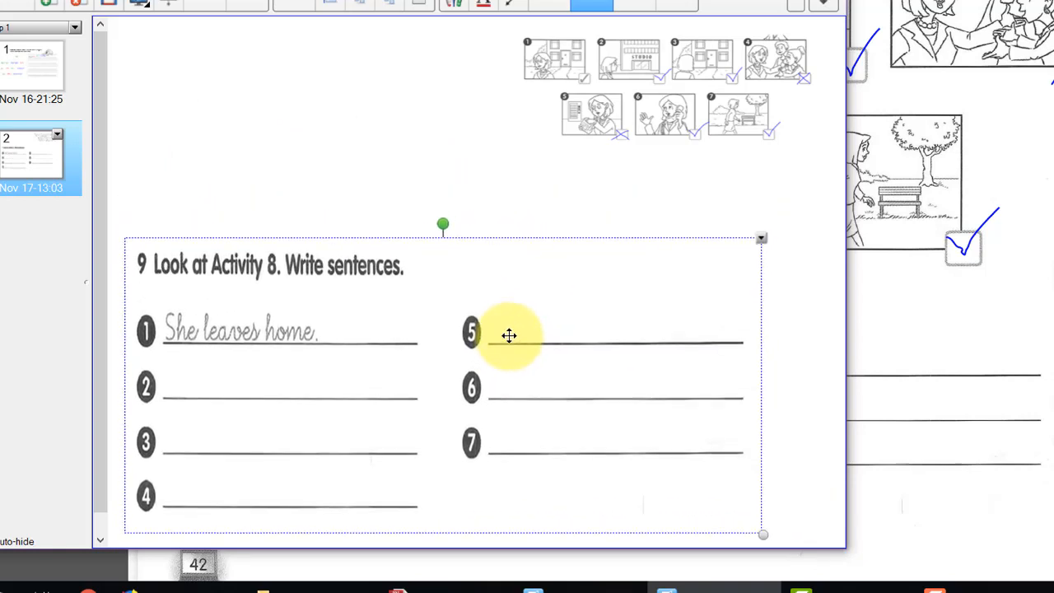
left_click_drag(762, 535, 833, 536)
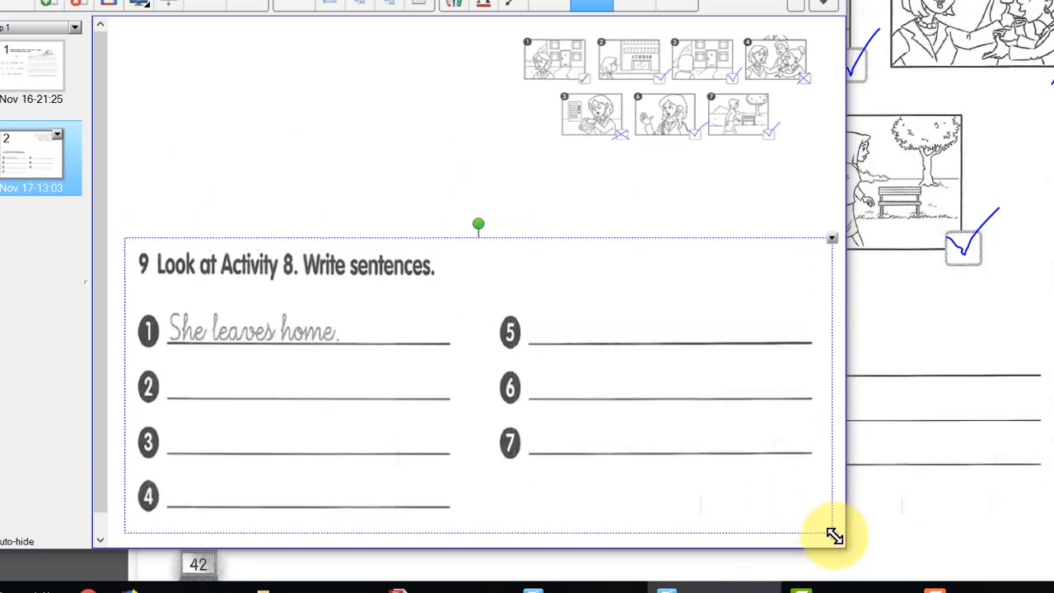
left_click(608, 407)
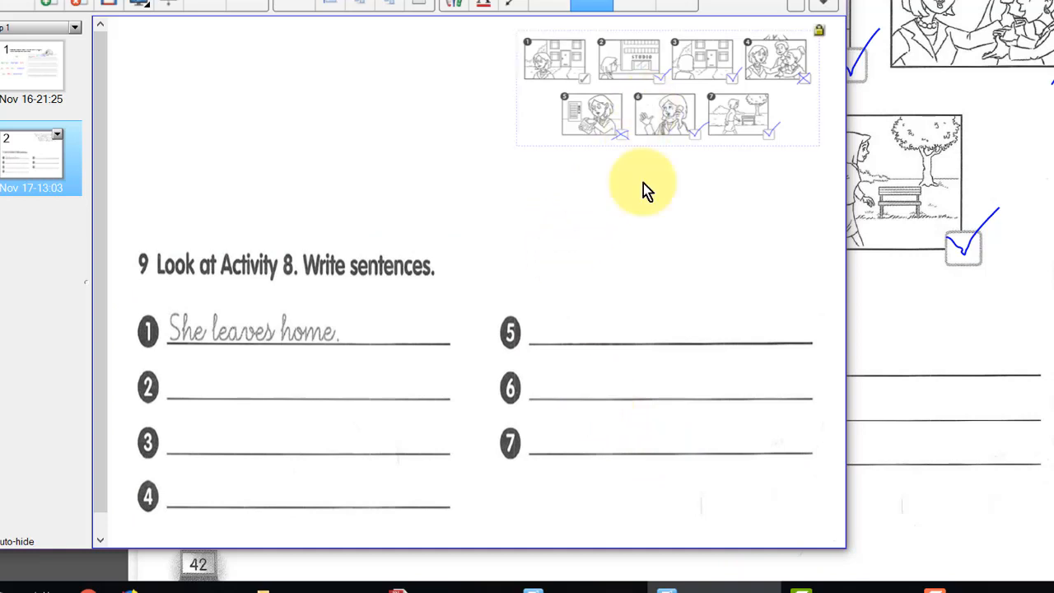
left_click(612, 291)
left_click(516, 169)
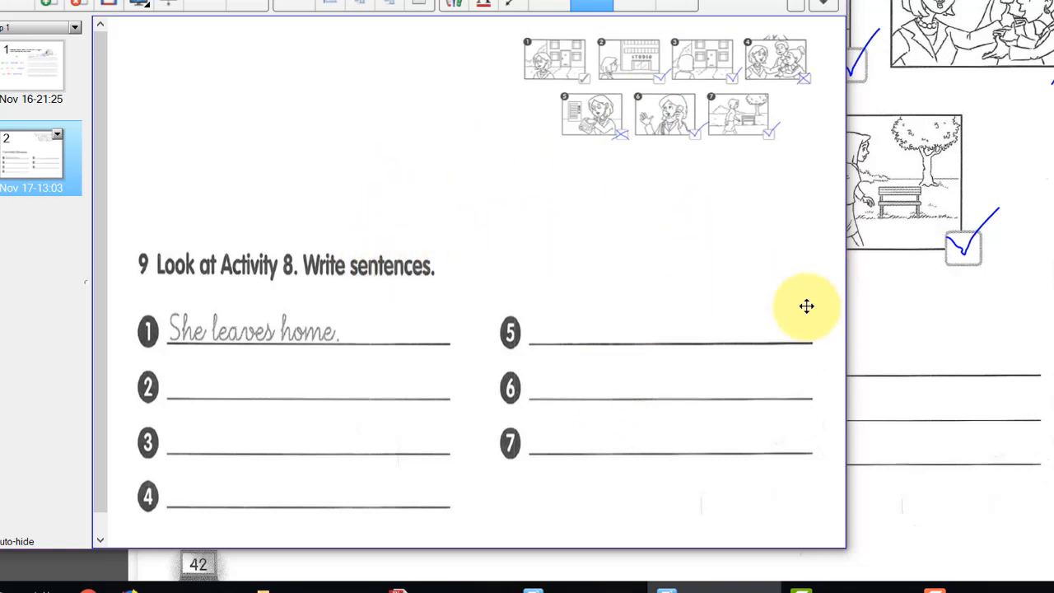
Step: Switch to the worksheet PDF and copy the CD2 track 47 transcript from "she goes to the studio" to its last sentence
left_click(881, 344)
scroll(853, 346, "down", 10)
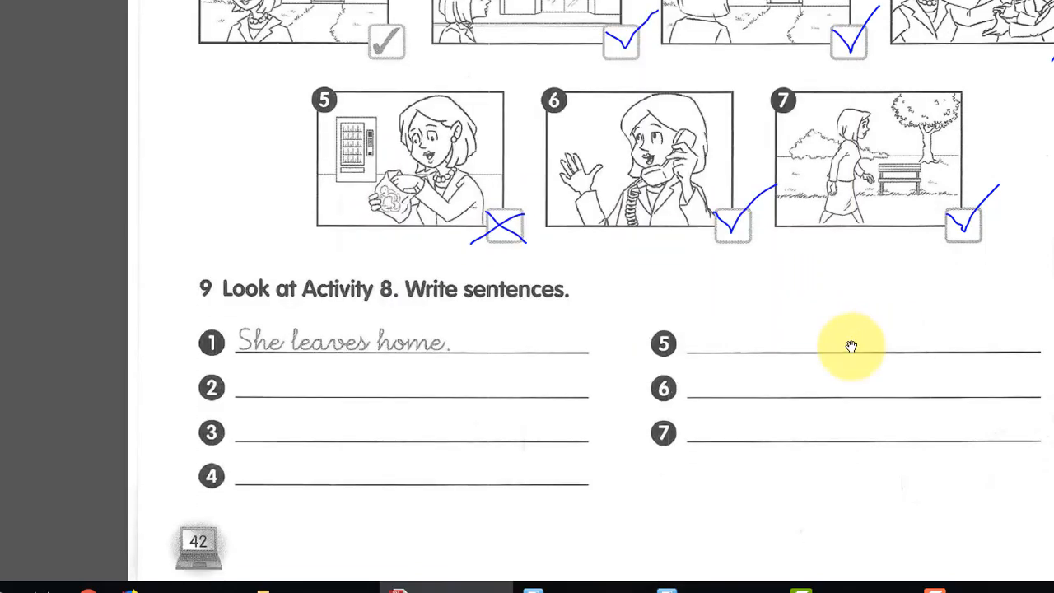
scroll(851, 346, "down", 8)
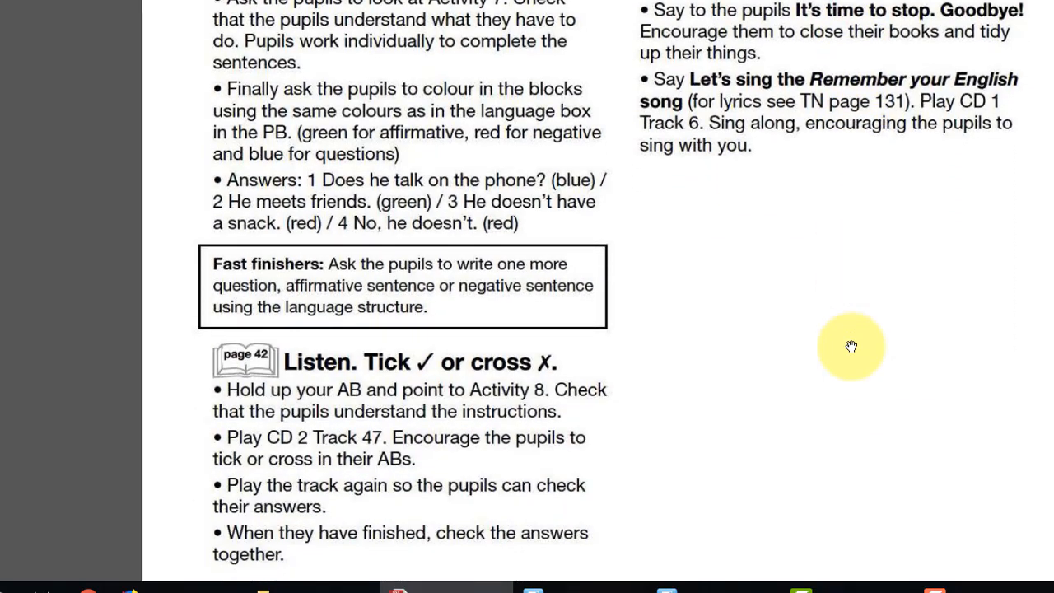
scroll(394, 304, "down", 6)
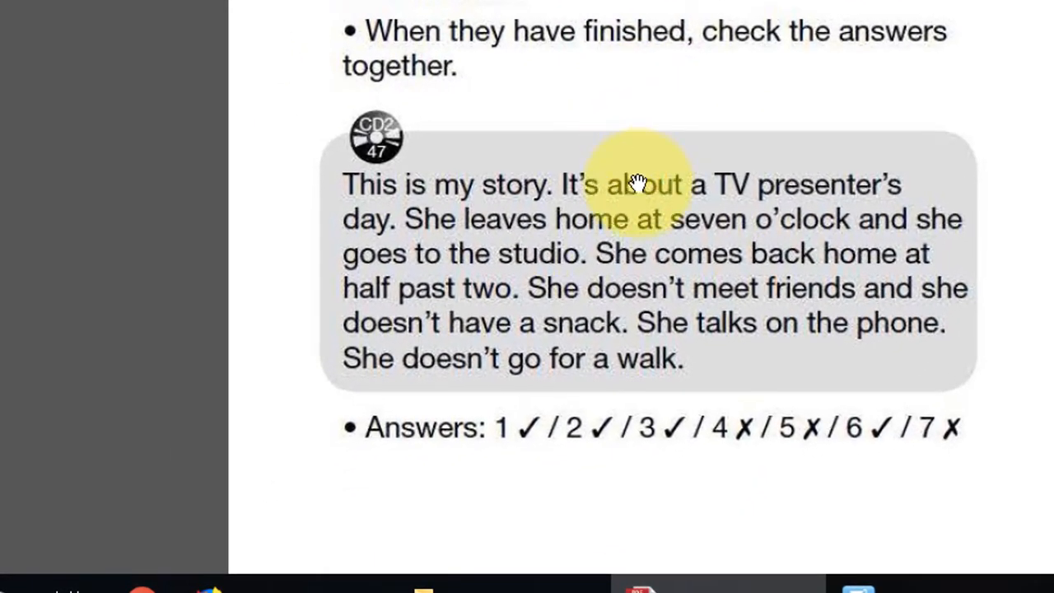
scroll(412, 309, "up", 3)
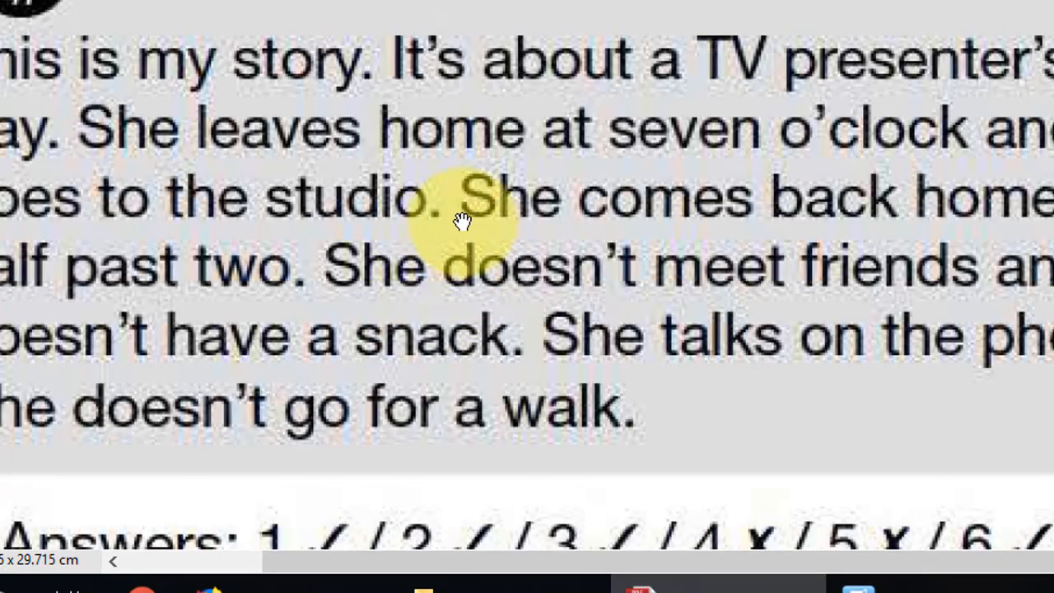
scroll(480, 209, "down", 2)
left_click_drag(503, 221, 629, 84)
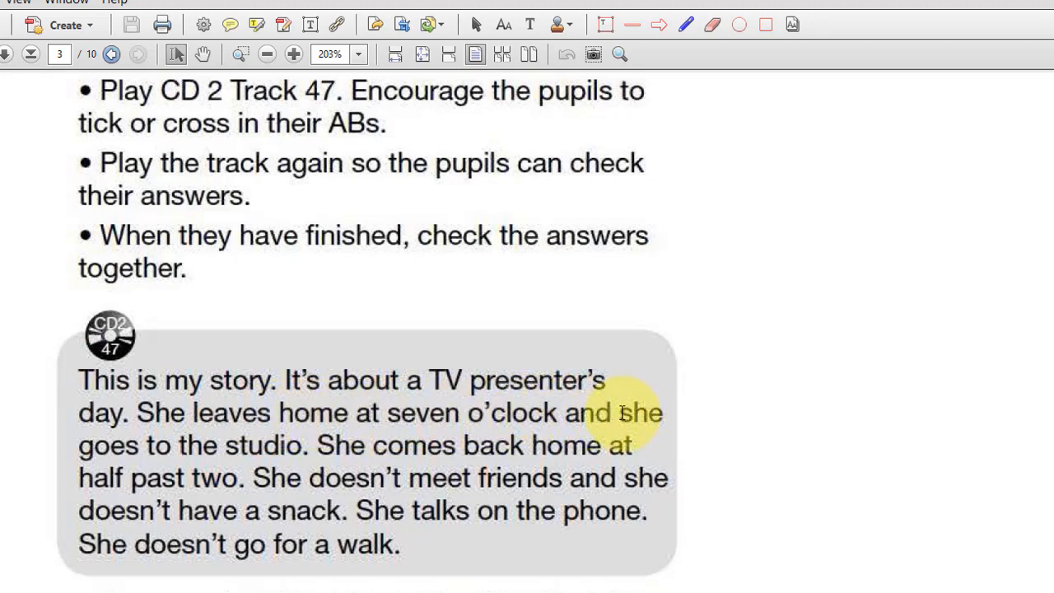
left_click_drag(644, 430, 419, 561)
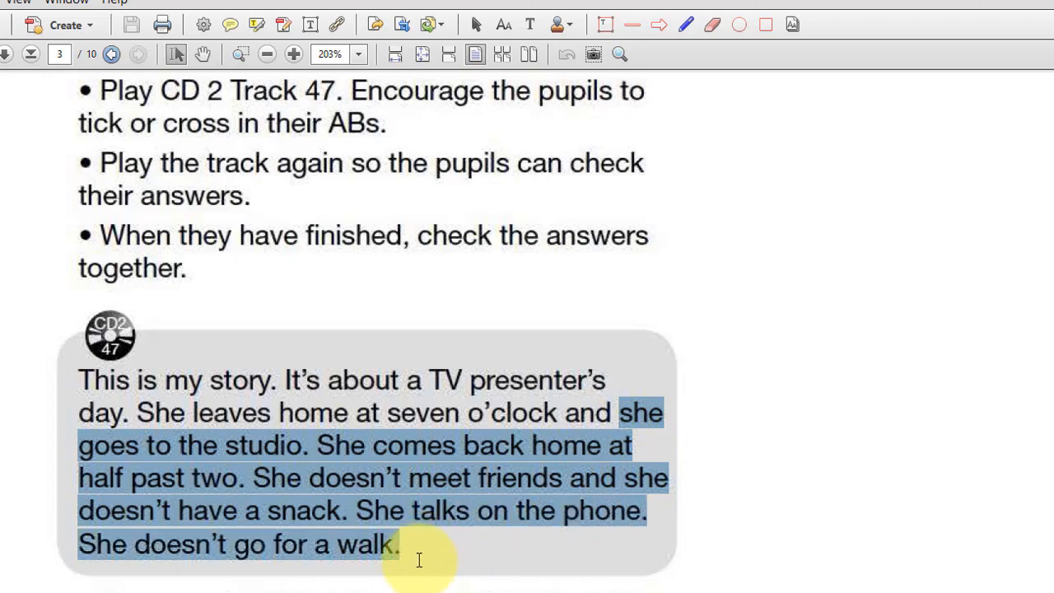
right_click(437, 477)
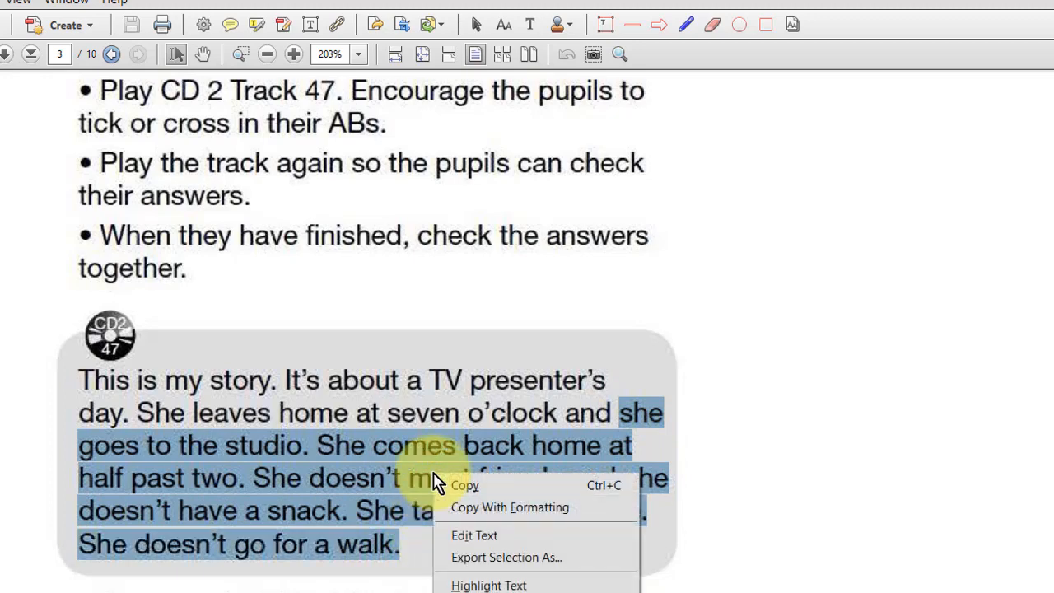
left_click(449, 484)
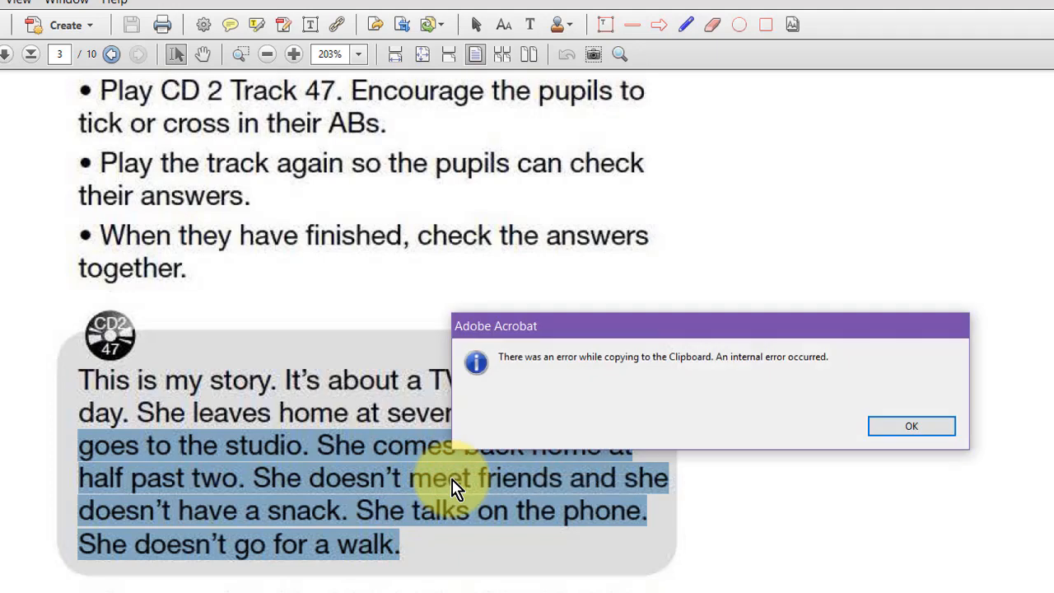
left_click(906, 428)
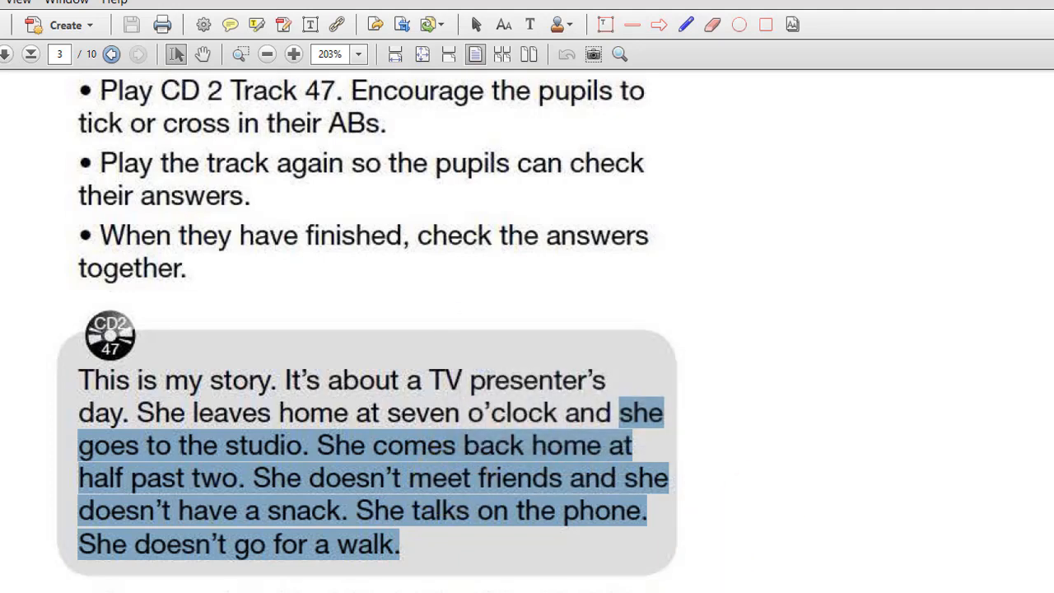
Step: Return to the "create lessons pt4" notebook and paste the copied transcript on page 2 above the exercise 9 heading
left_click(713, 592)
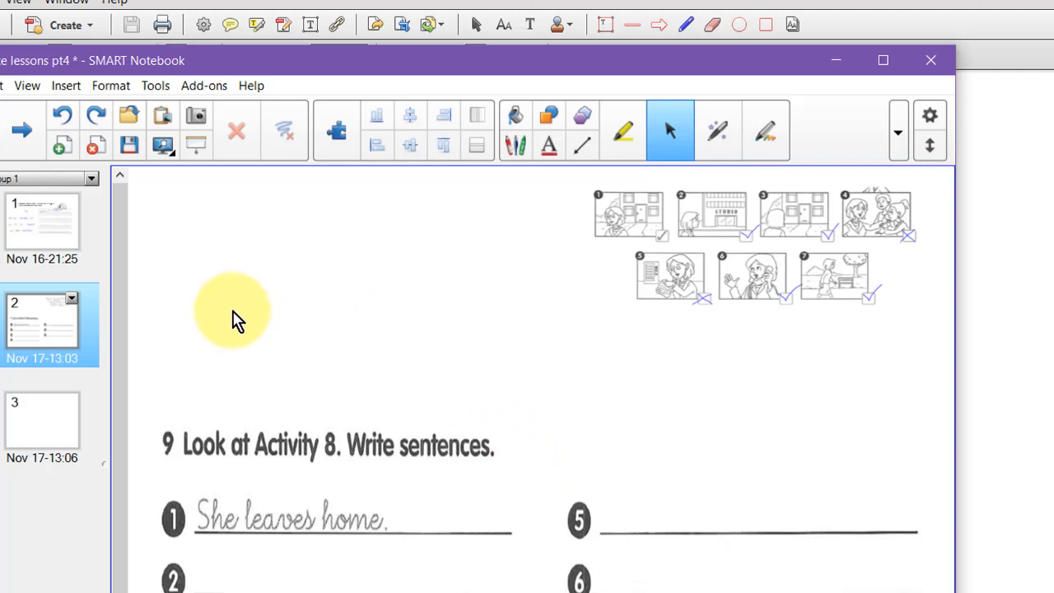
key("ctrl+v")
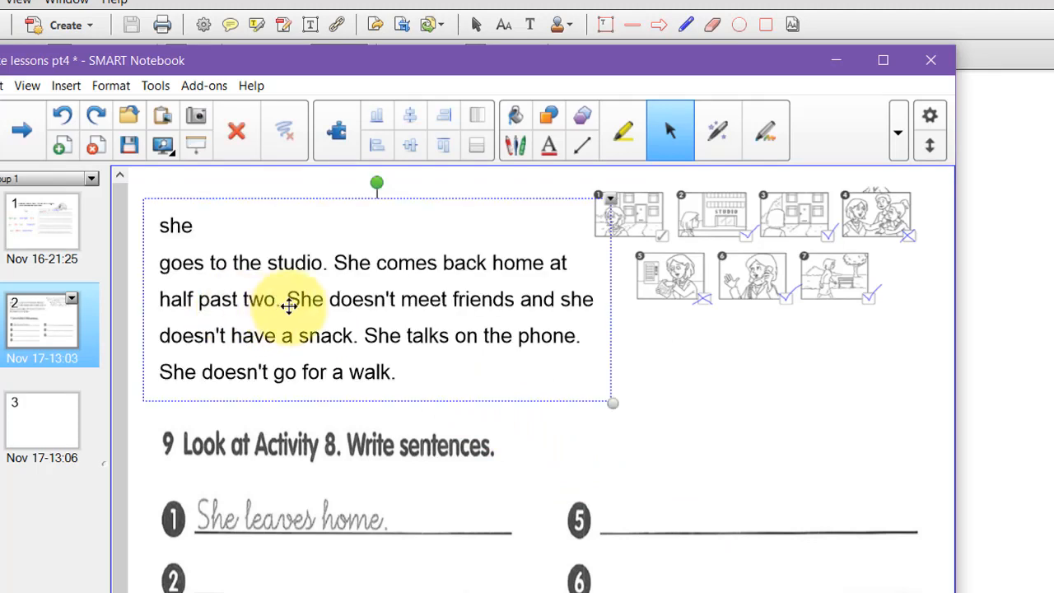
left_click_drag(328, 294, 299, 278)
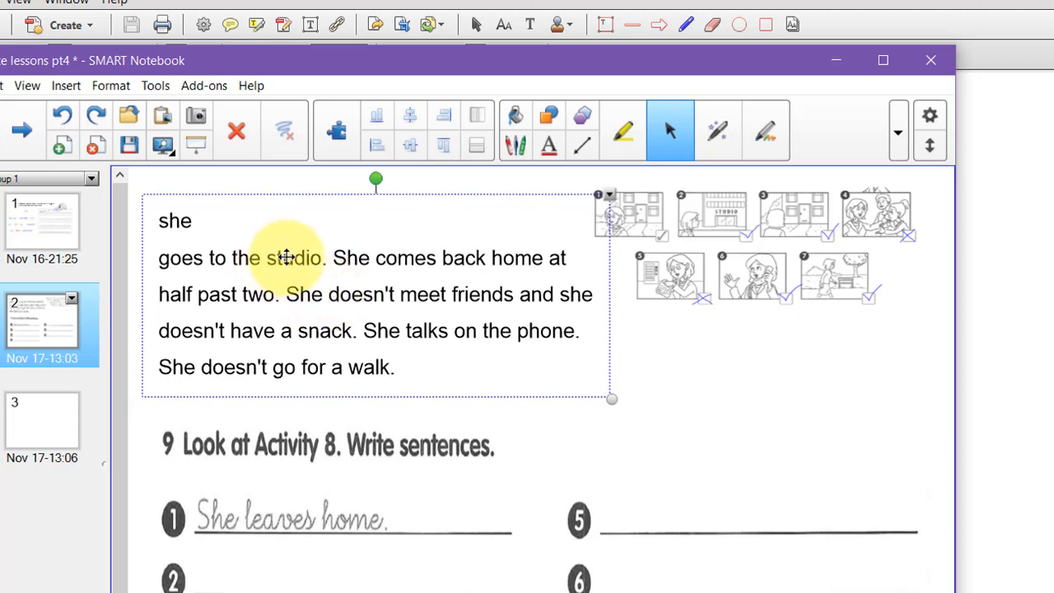
Step: Open page 3, search the gallery for "splitter" and place the Text splitter near the page's upper-left corner
left_click(45, 435)
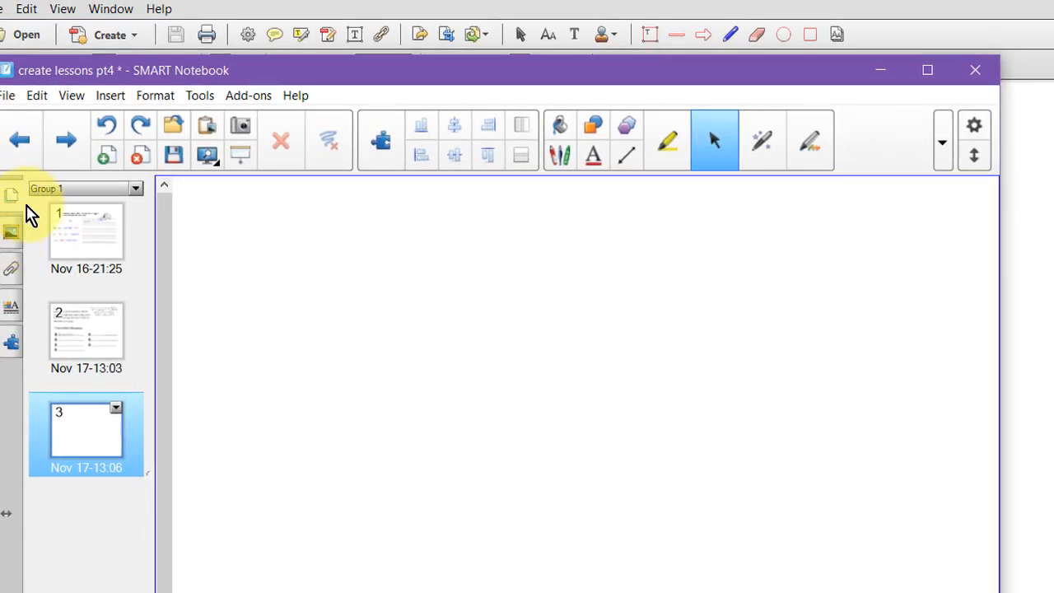
left_click(12, 234)
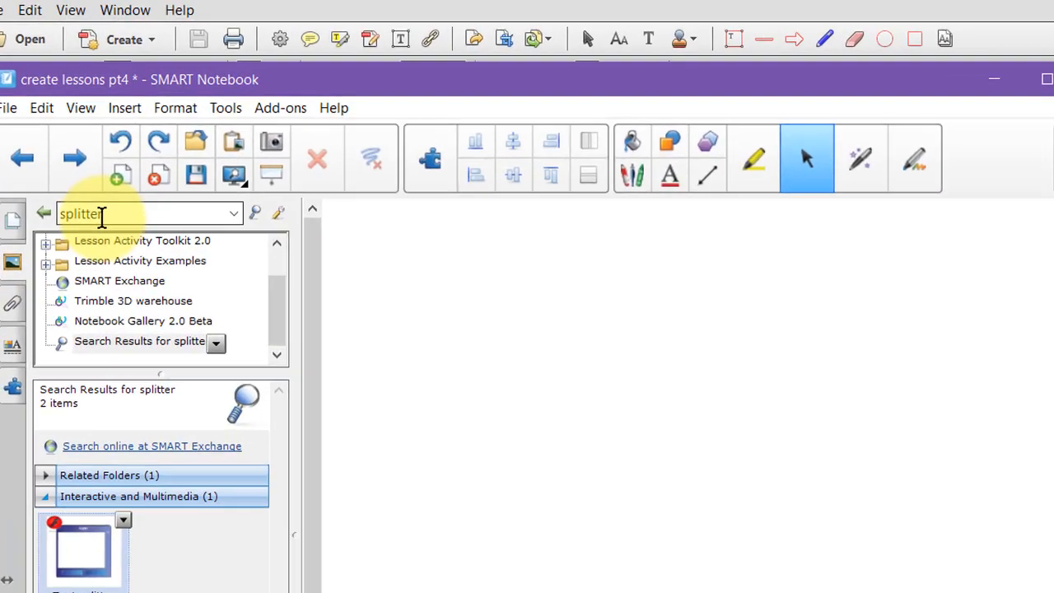
left_click(108, 190)
left_click(108, 189)
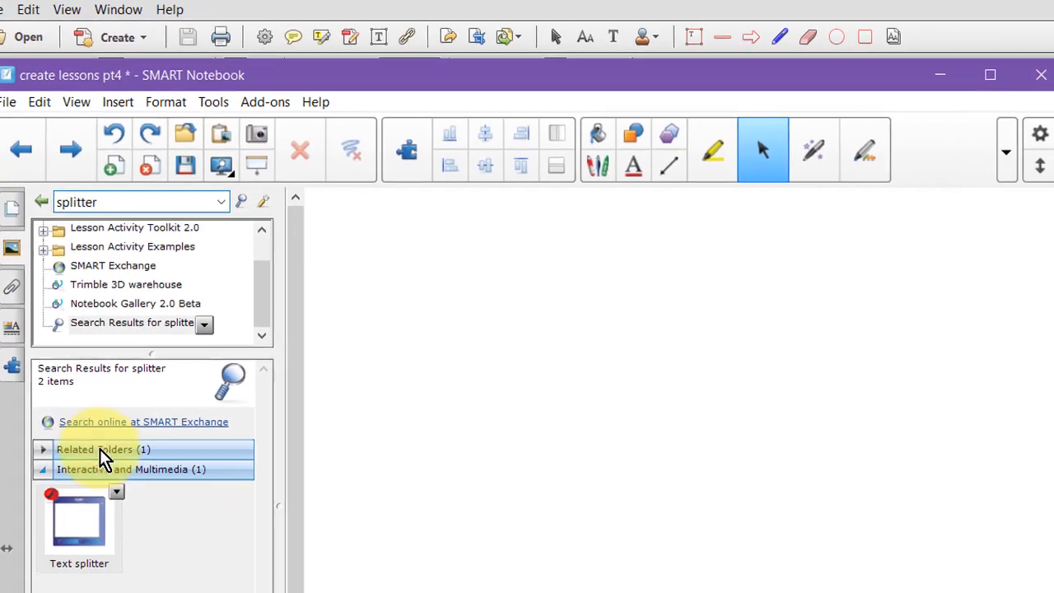
key("Return")
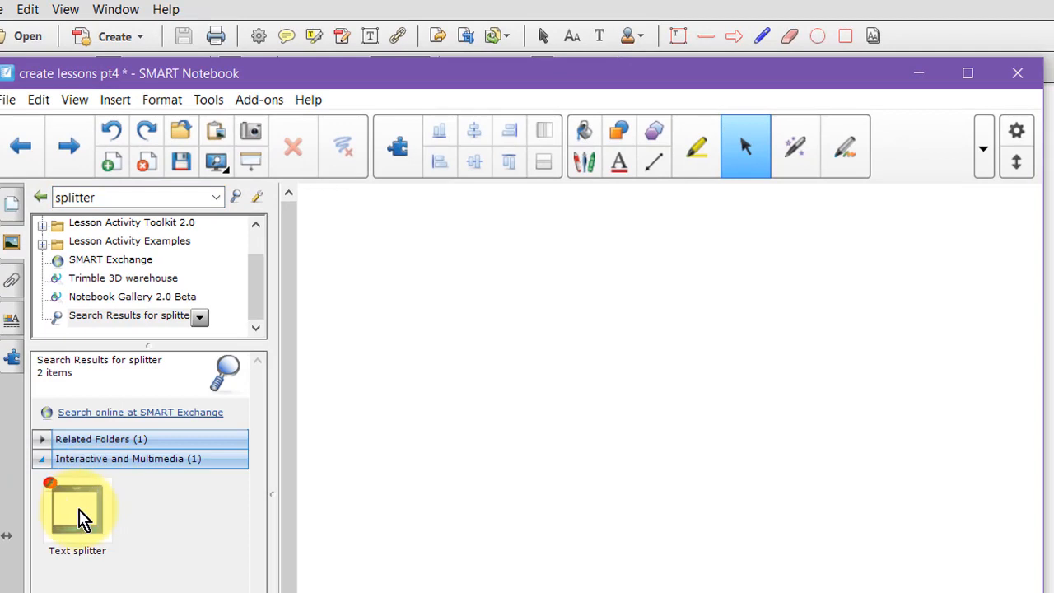
left_click_drag(80, 512, 429, 329)
Step: Replace the Text splitter's sample text with the copied transcript
left_click(484, 296)
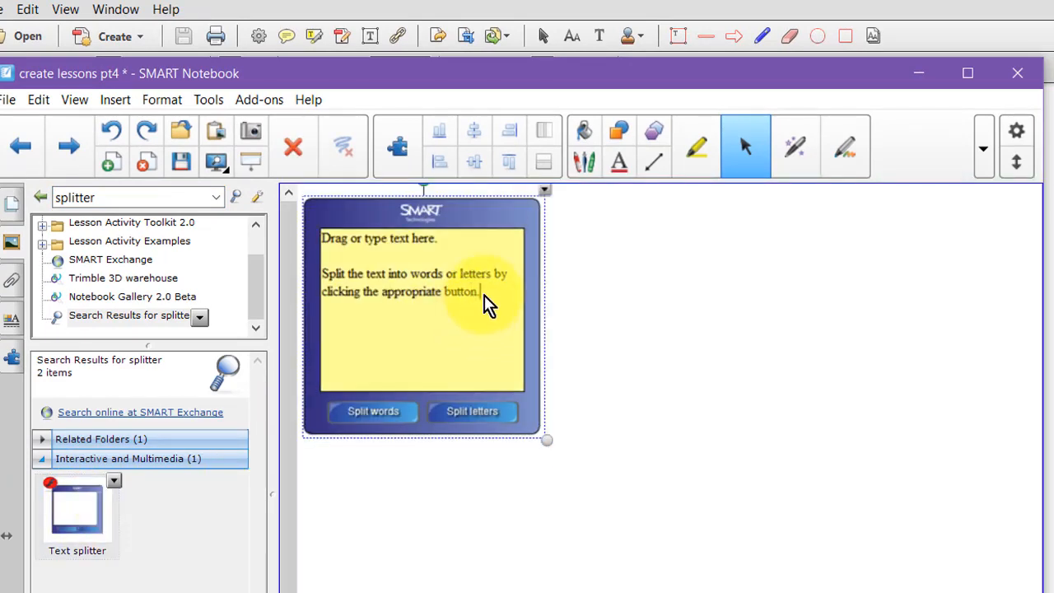
double_click(484, 295)
left_click_drag(485, 294, 384, 281)
double_click(384, 281)
left_click(458, 284)
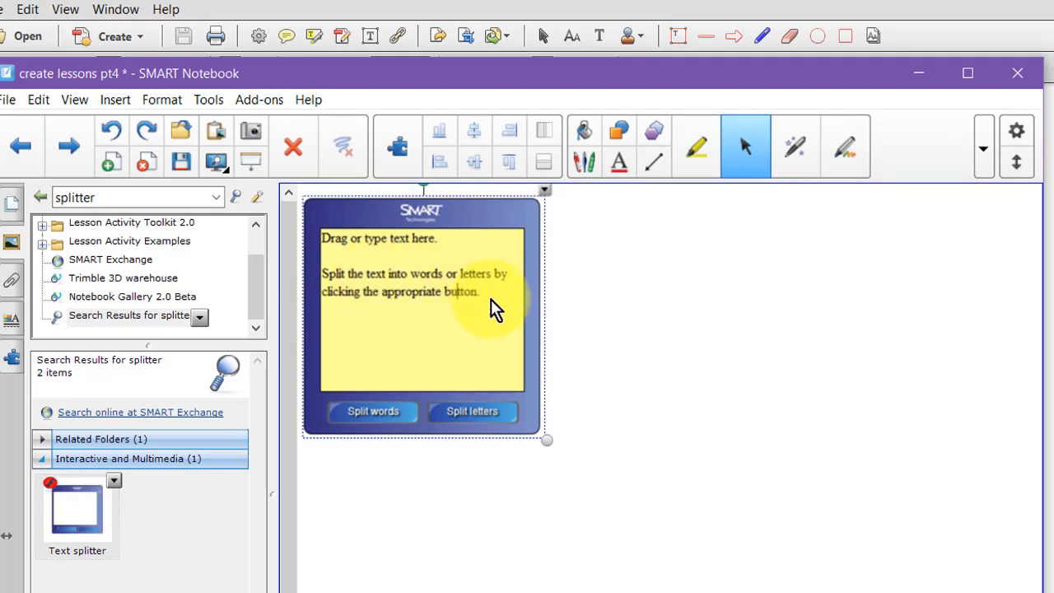
left_click_drag(491, 299, 292, 234)
key("Delete")
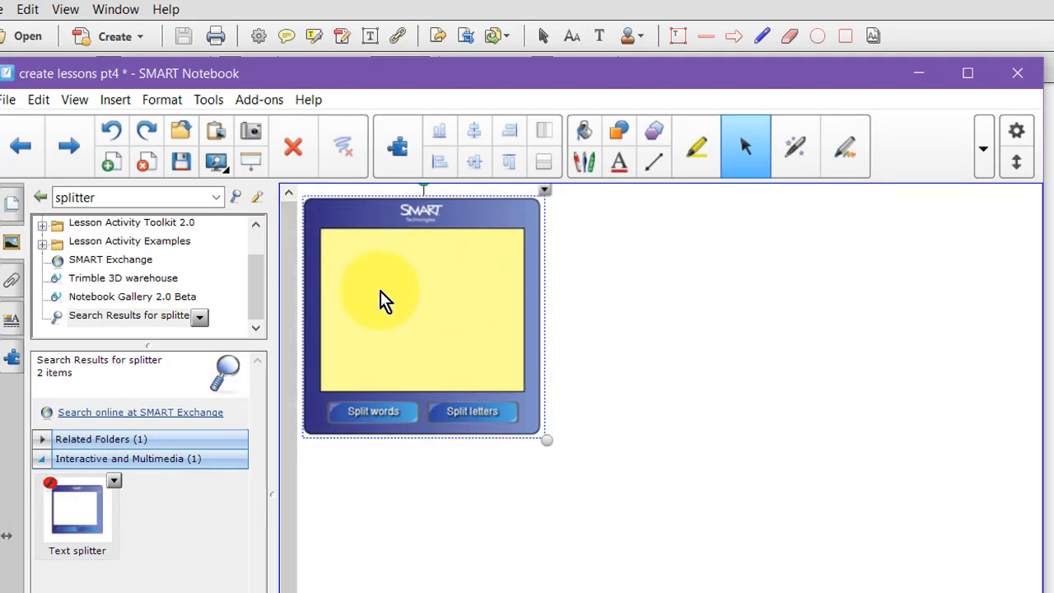
key("ctrl+v")
left_click_drag(464, 296, 429, 314)
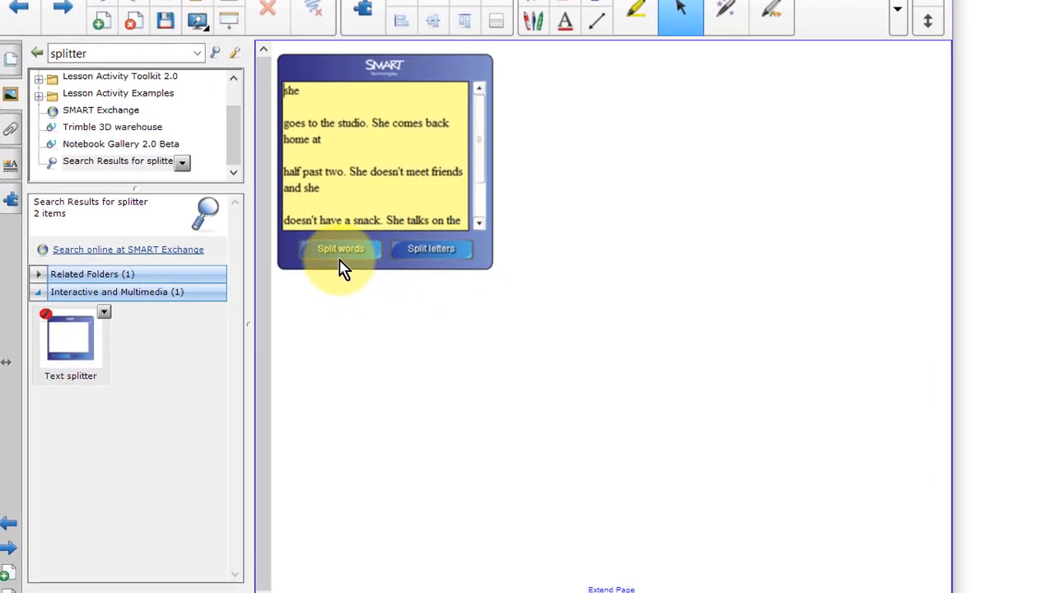
Step: Split the transcript into words and spread "on", "the", "talks", "phone" and "doesn't" across the middle of page 3
left_click(340, 248)
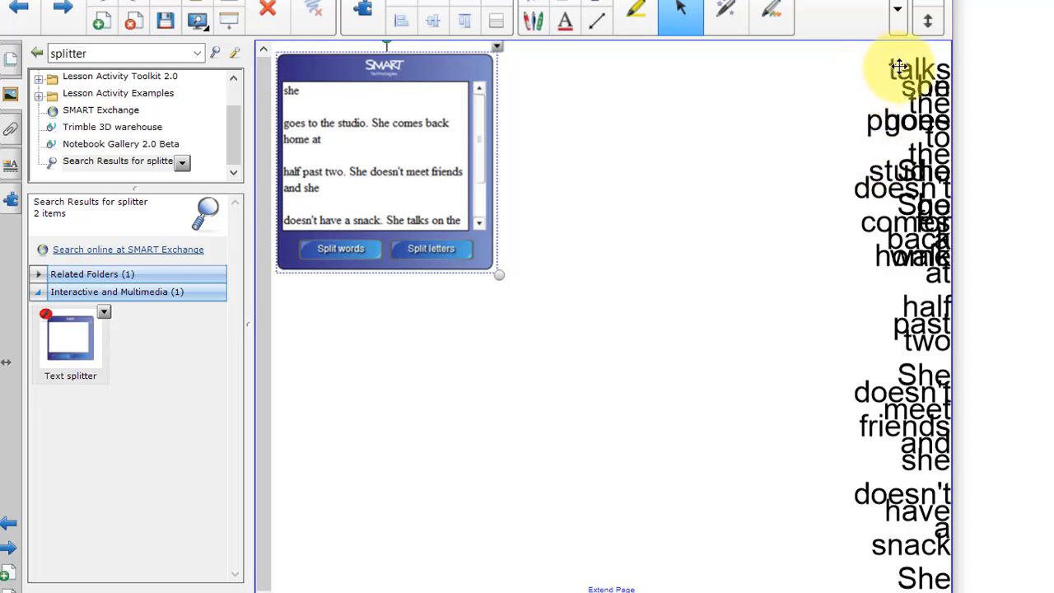
left_click_drag(894, 66, 620, 108)
left_click_drag(903, 145, 746, 140)
left_click_drag(913, 69, 725, 158)
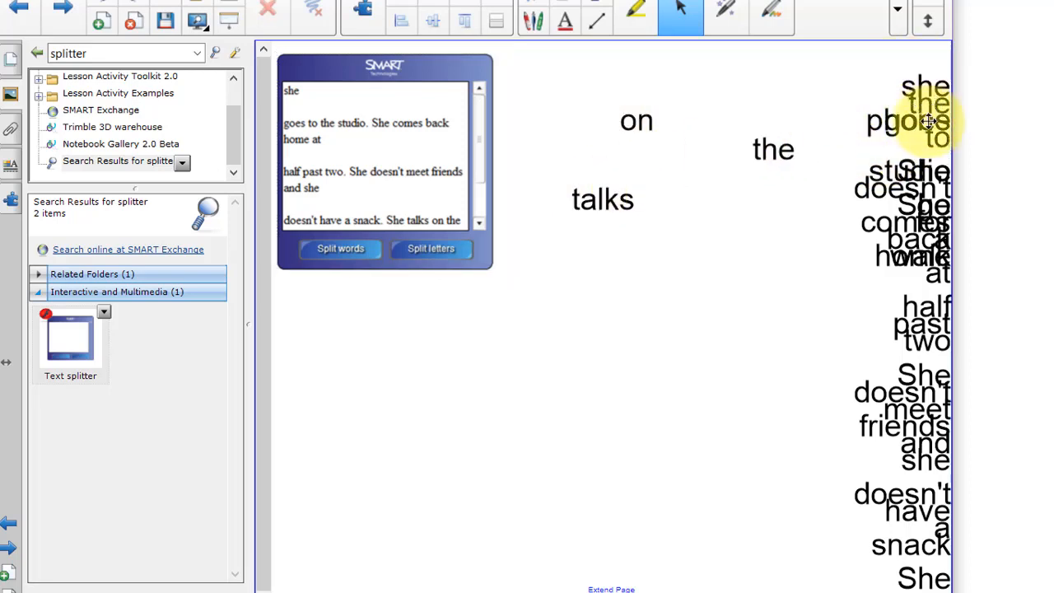
left_click_drag(914, 121, 710, 198)
left_click_drag(900, 186, 741, 239)
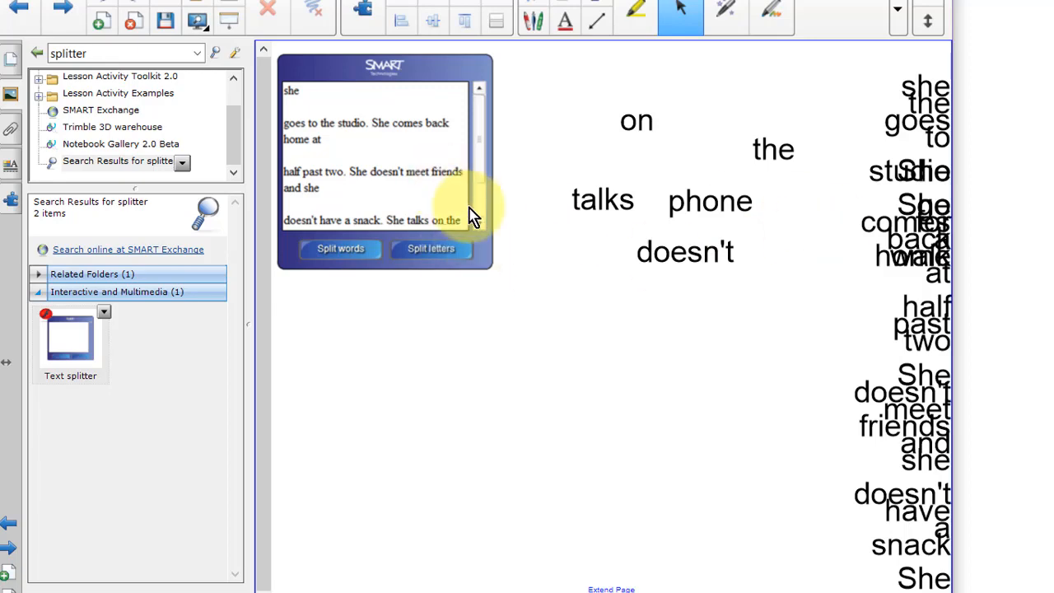
Step: Go back to page 2 and move the transcript text box just below the exercise 8 pictures
left_click(11, 59)
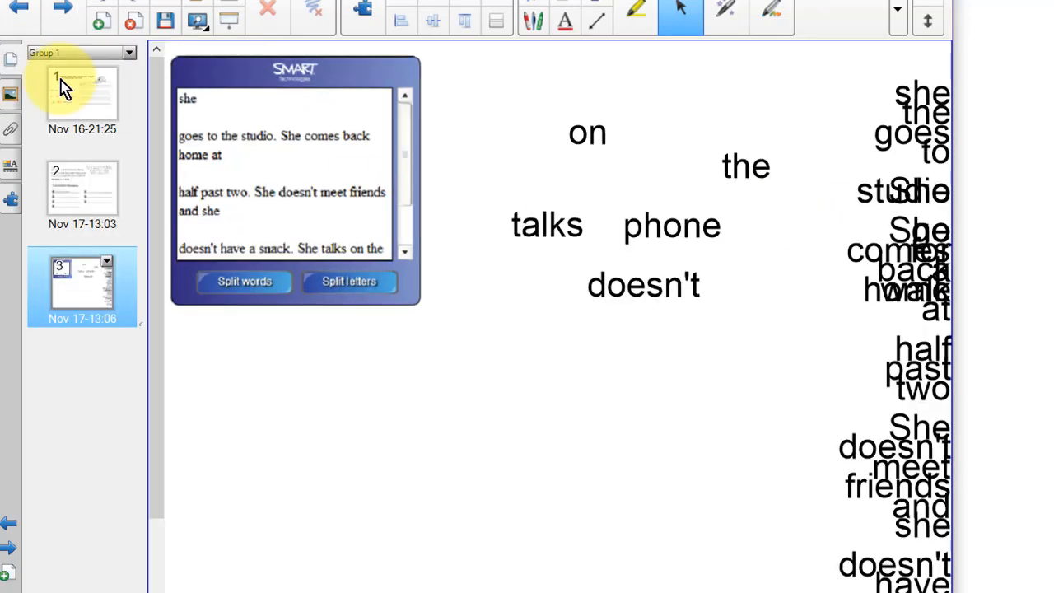
left_click(77, 188)
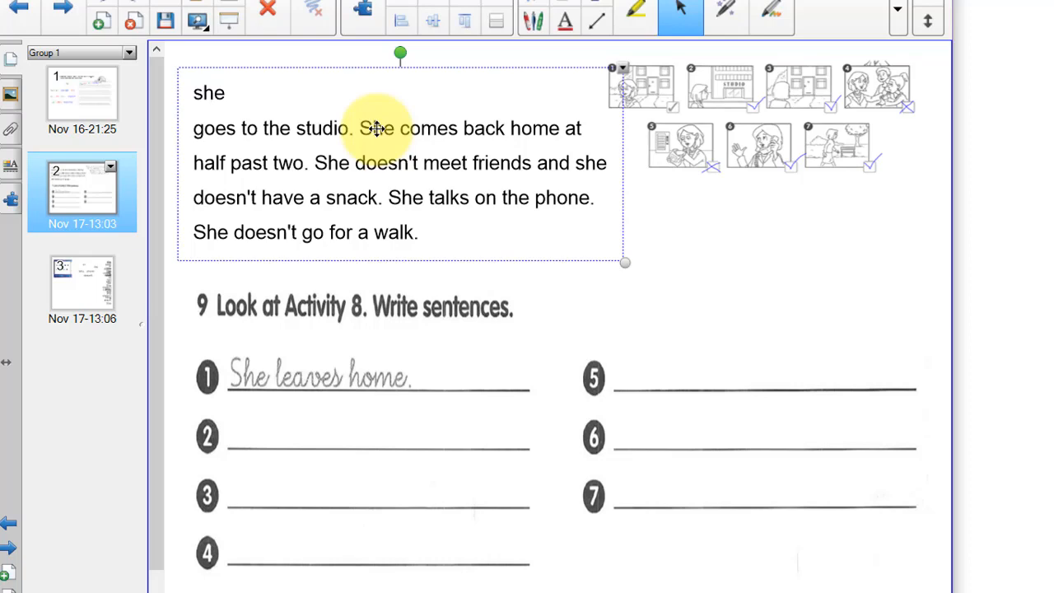
left_click_drag(405, 184, 703, 260)
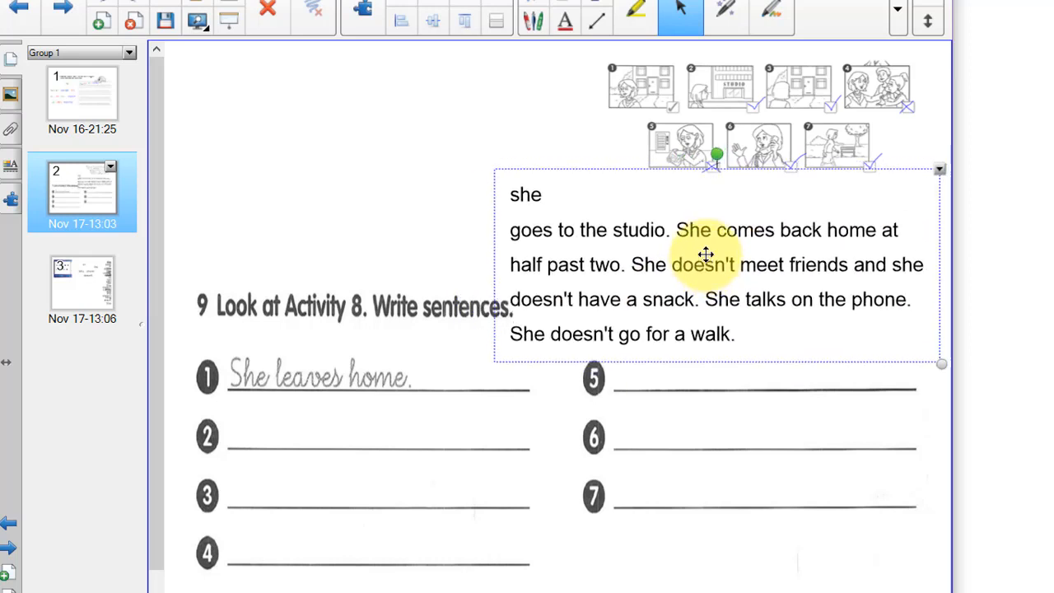
Step: Pull "she" and the "She" before "comes" out of the text box as separate words in the page's upper-left area
double_click(529, 196)
left_click_drag(521, 195, 202, 62)
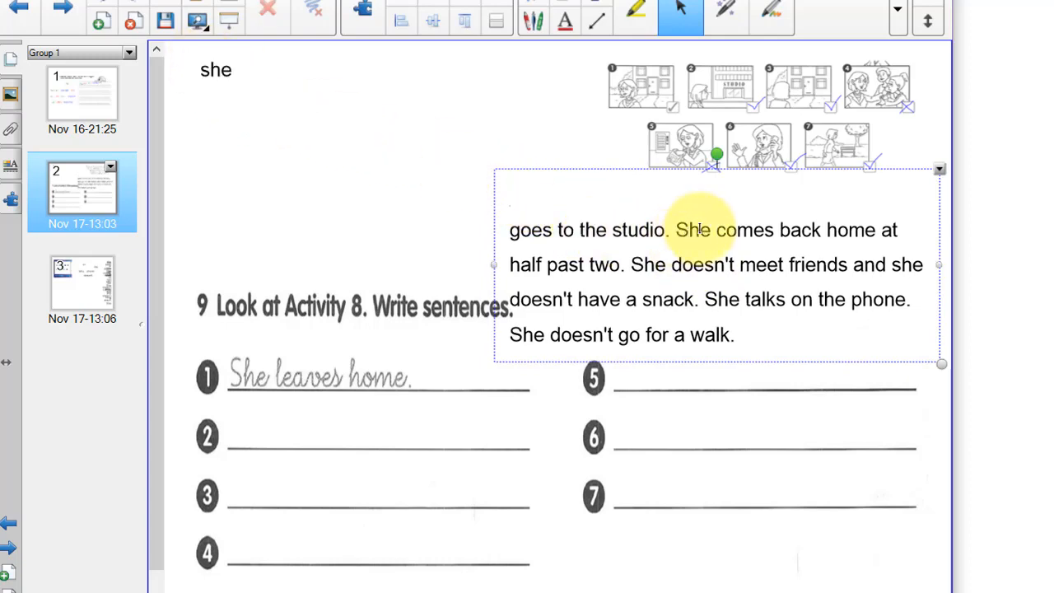
double_click(699, 230)
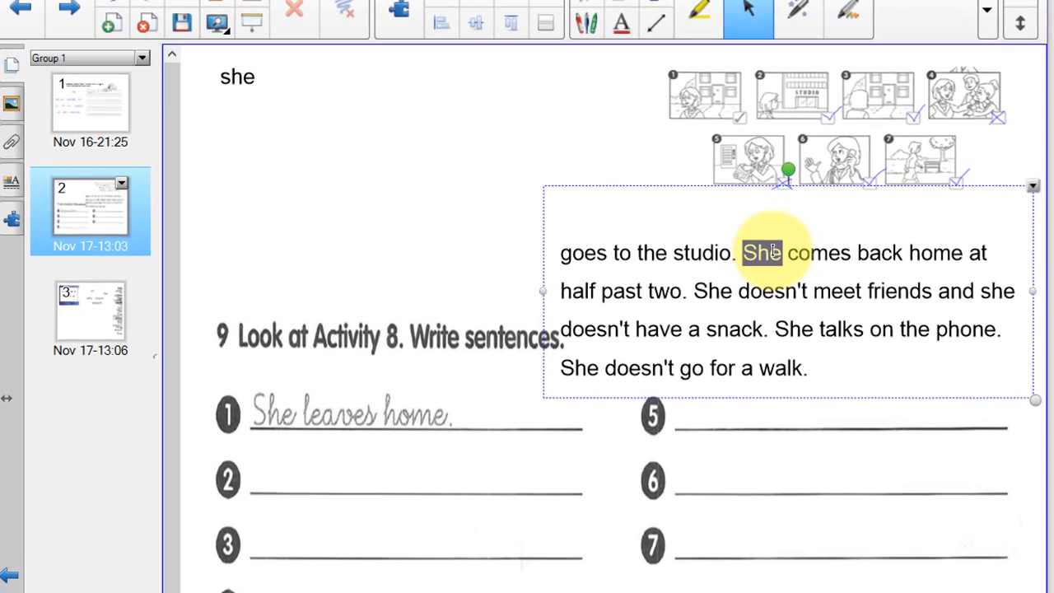
left_click_drag(698, 230, 205, 99)
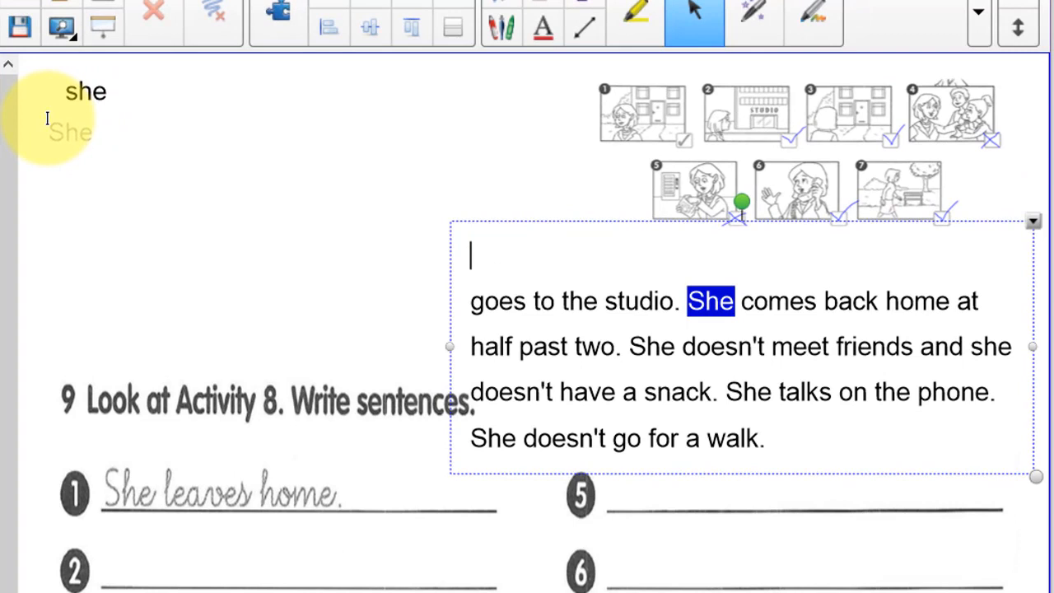
left_click_drag(46, 118, 47, 118)
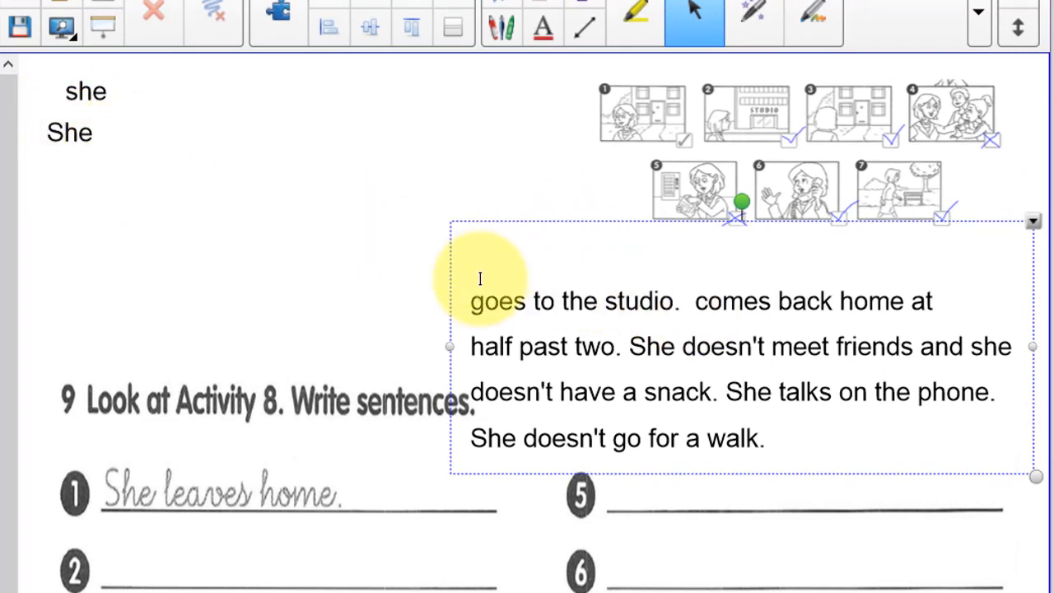
Step: Pull "goes", "to", "the", "studio." and the other activity words through "a walk" out of the text box into rows above exercise 9
double_click(510, 312)
left_click_drag(511, 311, 159, 88)
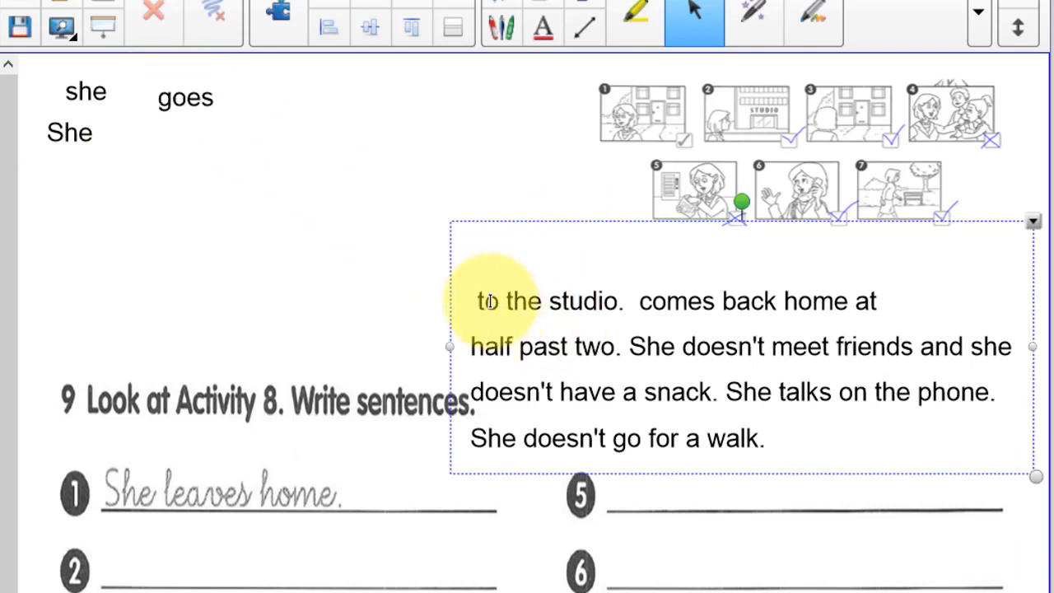
left_click_drag(489, 301, 247, 94)
double_click(502, 300)
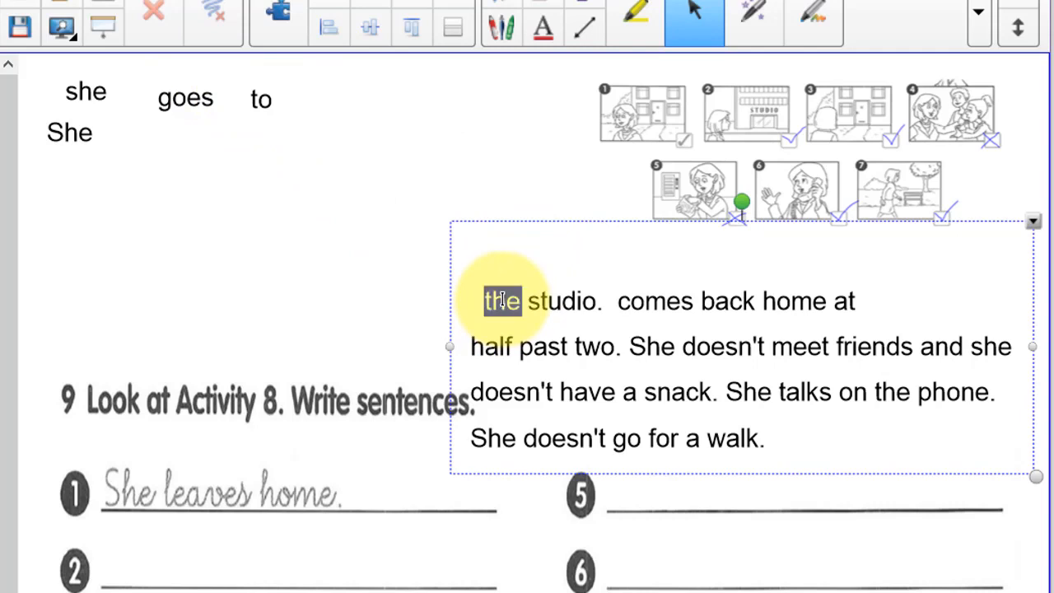
left_click_drag(502, 301, 323, 89)
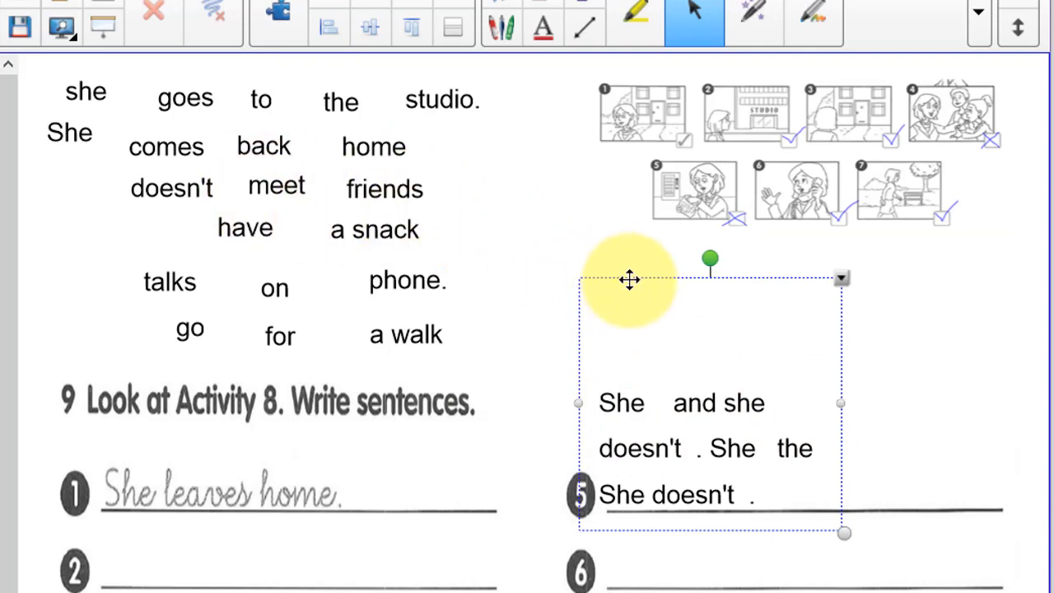
Step: Delete the leftover transcript text box from page 2
key("Delete")
left_click(955, 340)
left_click(727, 436)
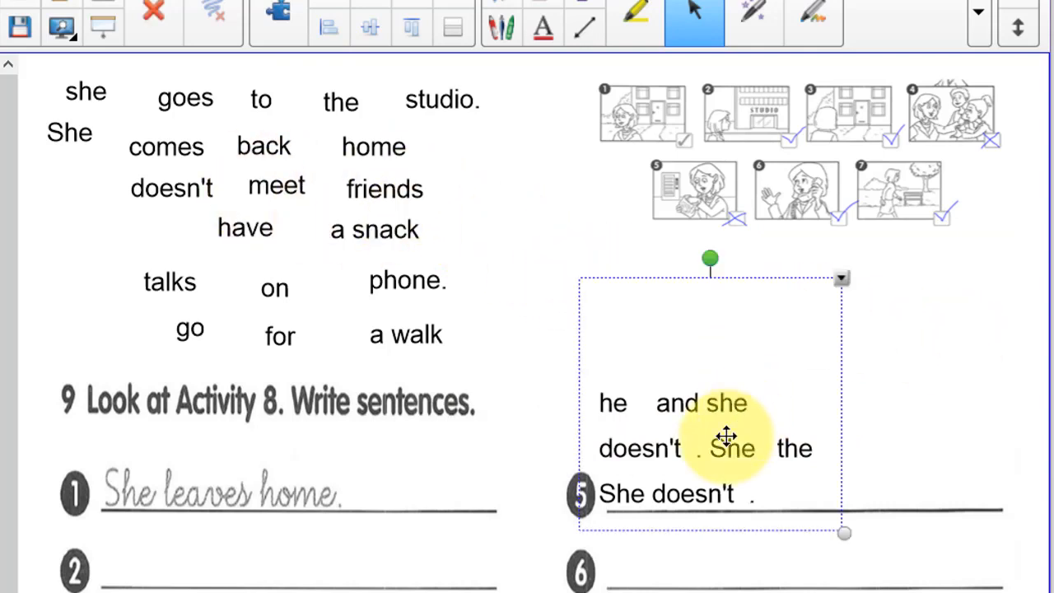
key("Delete")
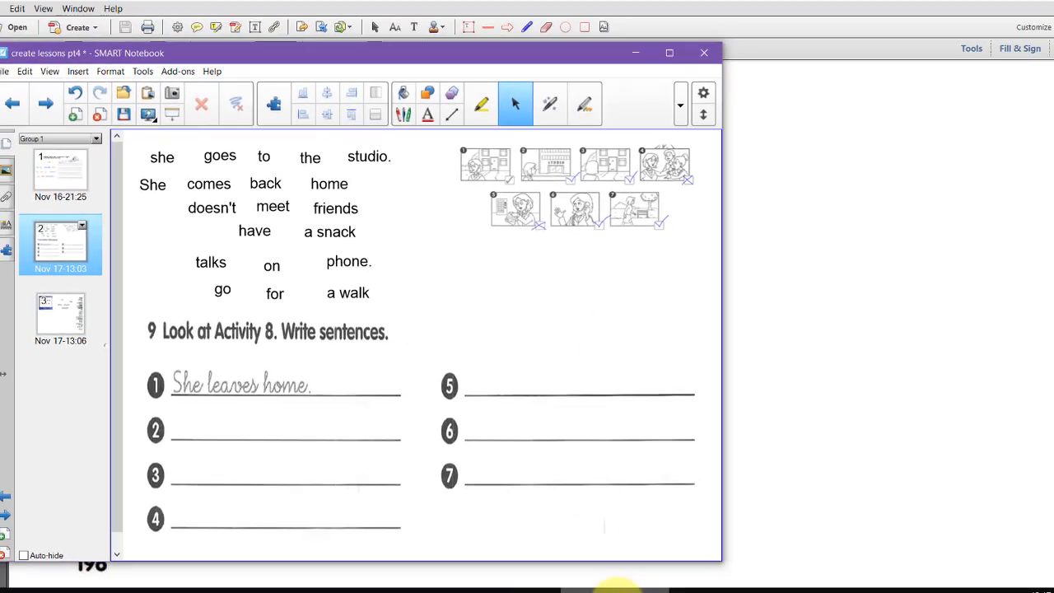
Step: Examine the finished word-box page in the "002 plan final2" notebook and return to "create lessons pt4"
left_click(616, 591)
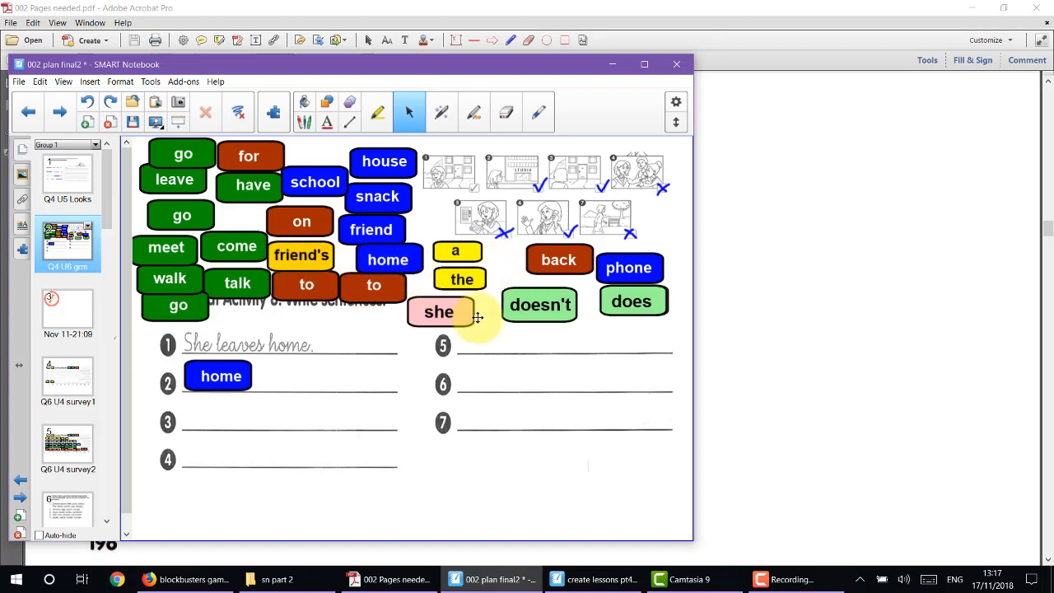
mouse_move(584, 588)
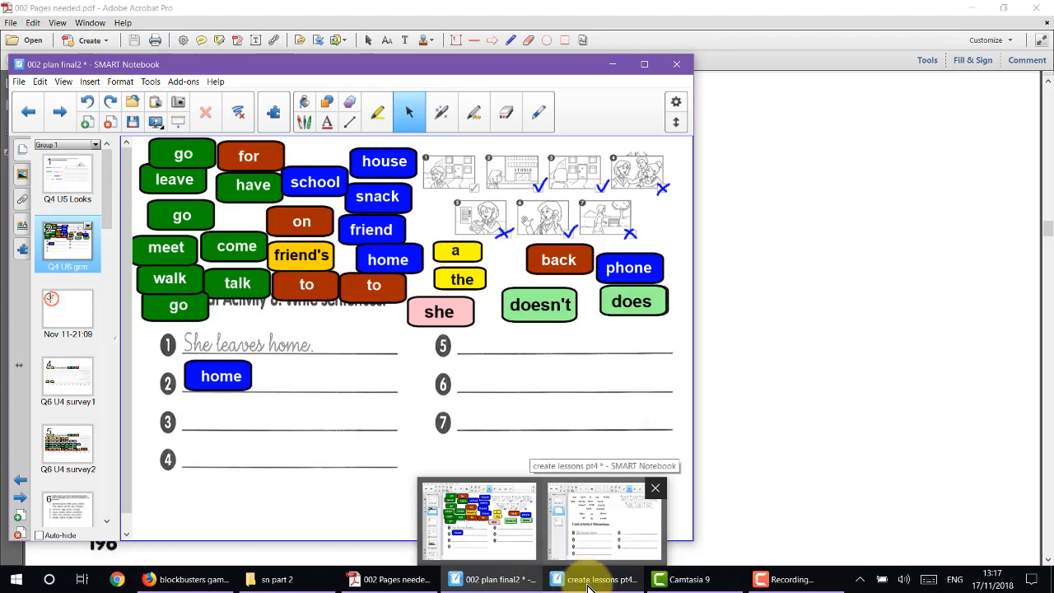
left_click(588, 580)
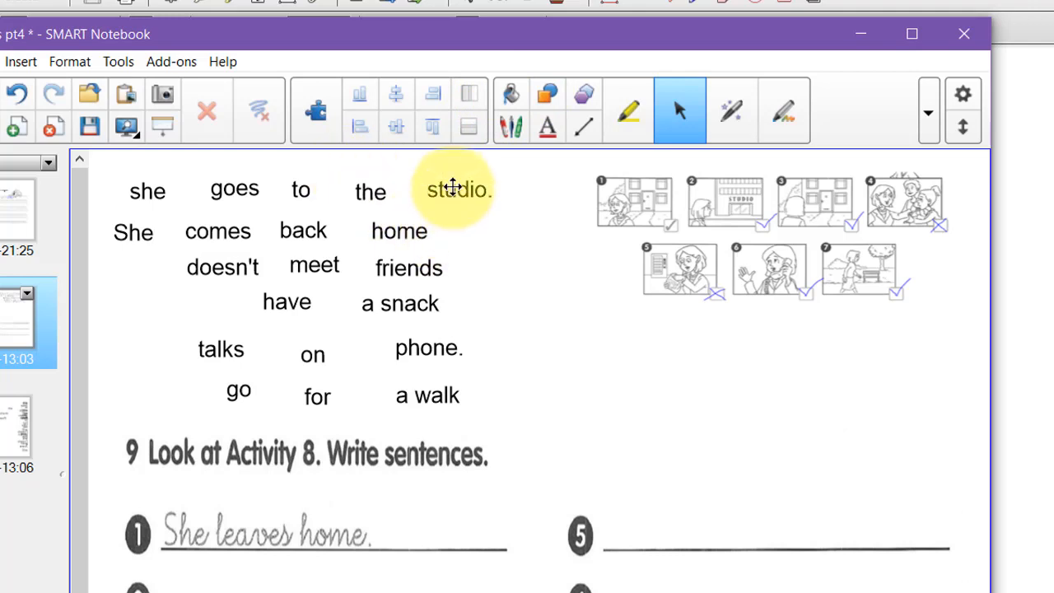
Step: Nudge the word "studio." slightly and draw a rounded rectangle around the lowercase word "she" above exercise 9
mouse_move(451, 189)
left_mouse_down()
mouse_move(486, 220)
mouse_move(453, 172)
left_mouse_up()
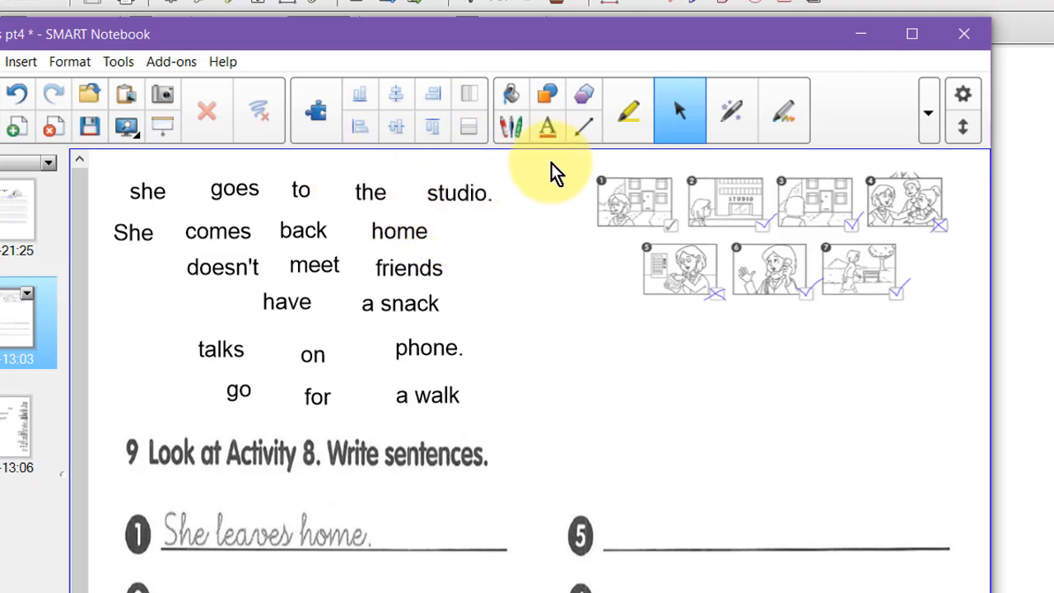
left_click(548, 96)
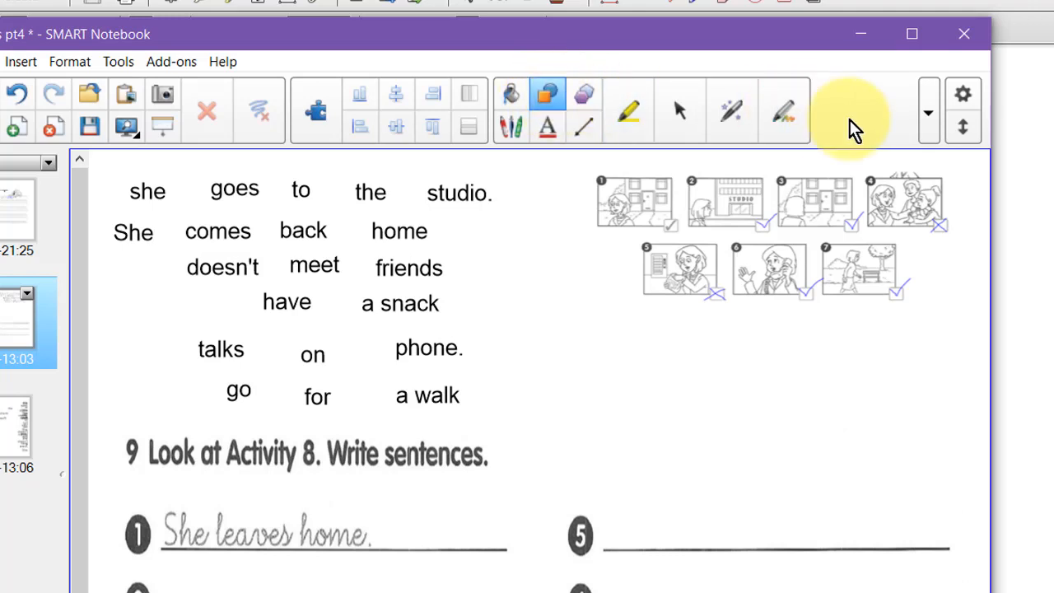
left_click(934, 114)
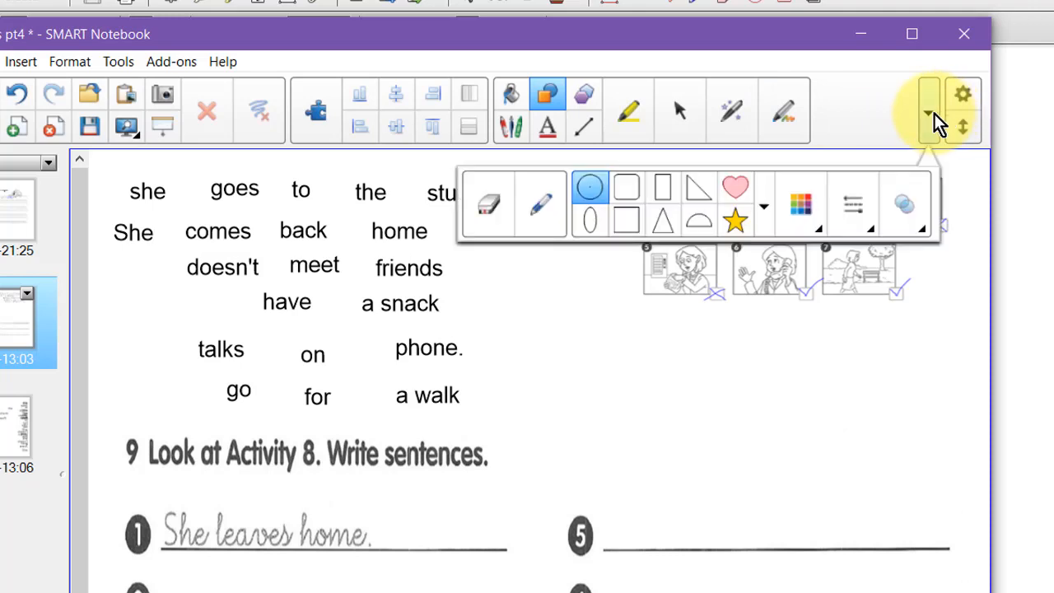
left_click(625, 188)
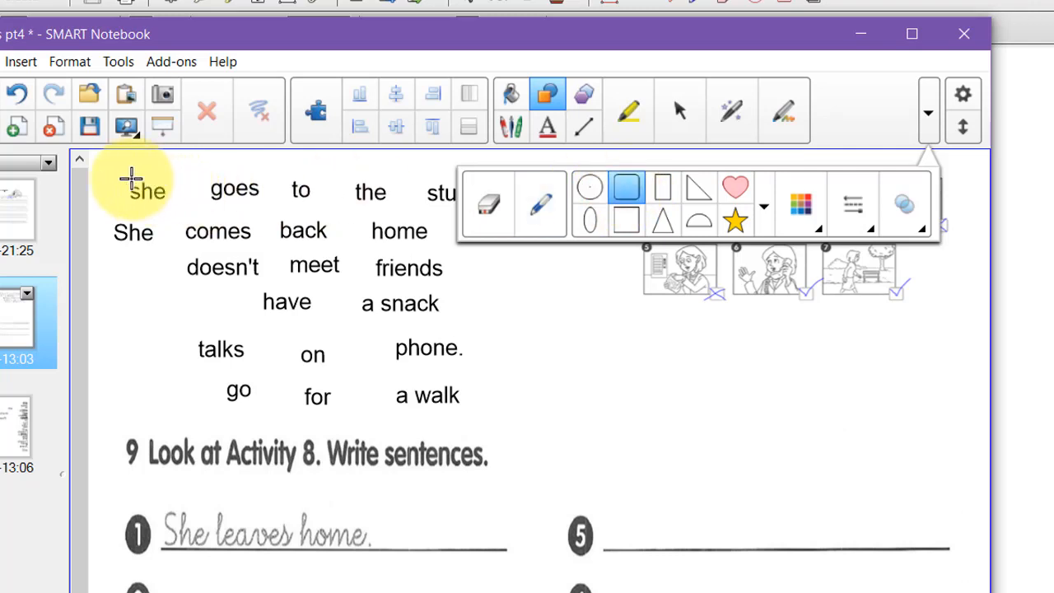
left_click_drag(104, 171, 191, 208)
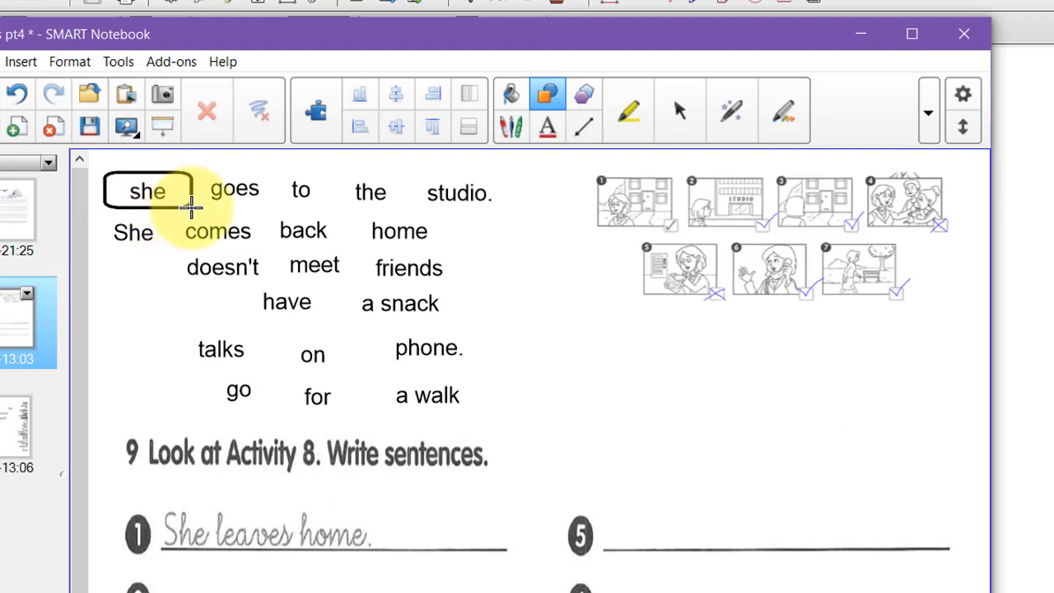
Step: Fill the rounded rectangle around "she" with light pink, keeping its black outline
left_click(682, 112)
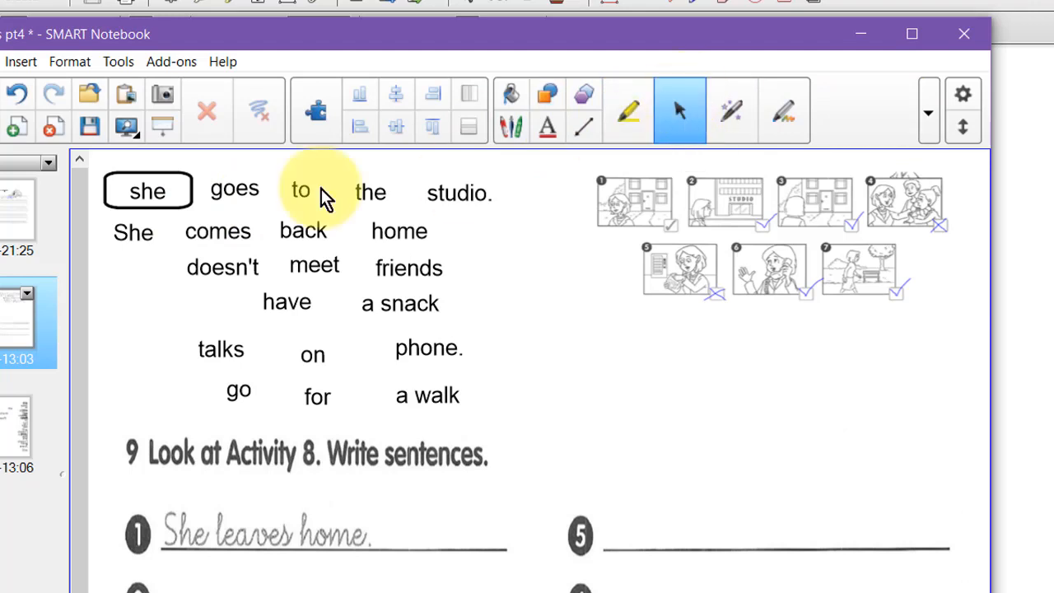
left_click(181, 173)
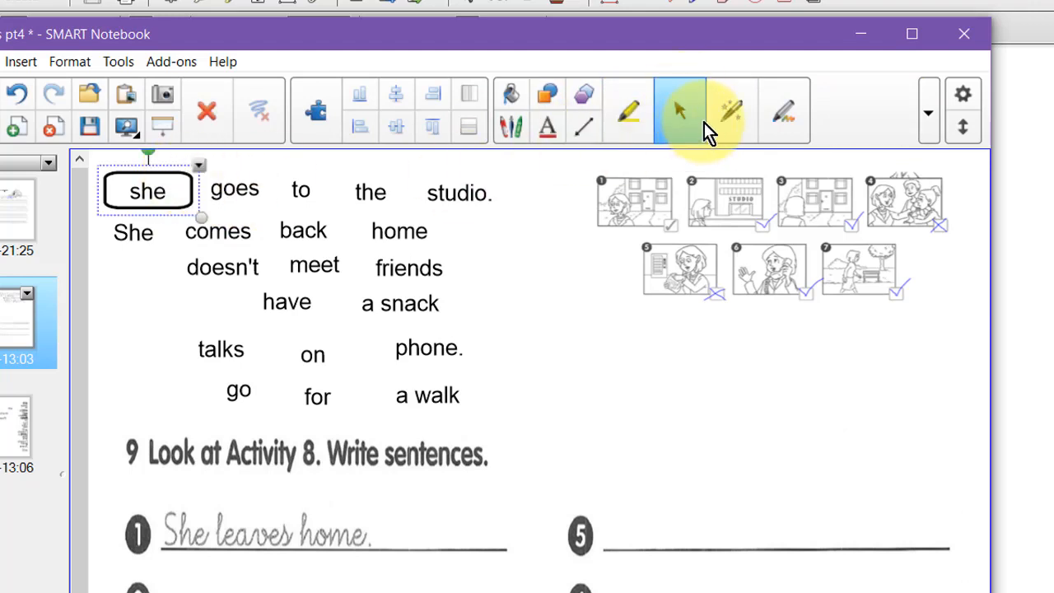
left_click(929, 109)
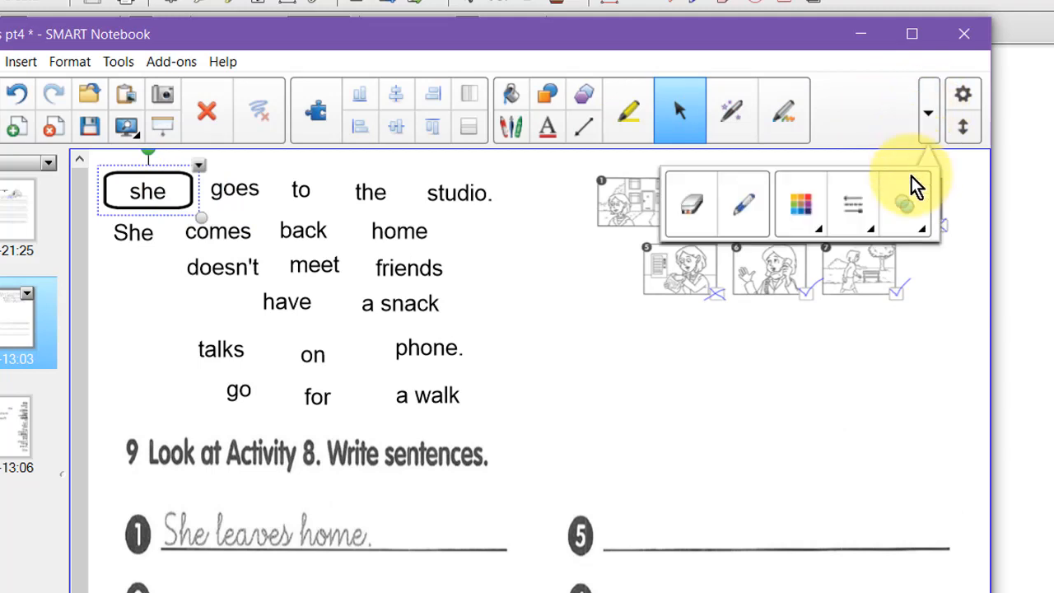
left_click(803, 221)
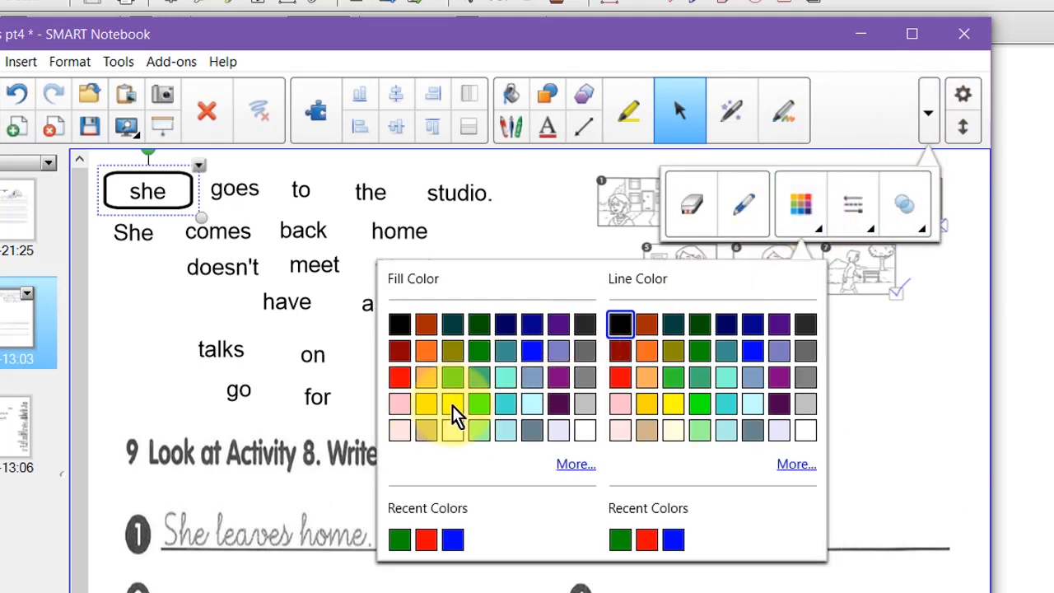
left_click(399, 403)
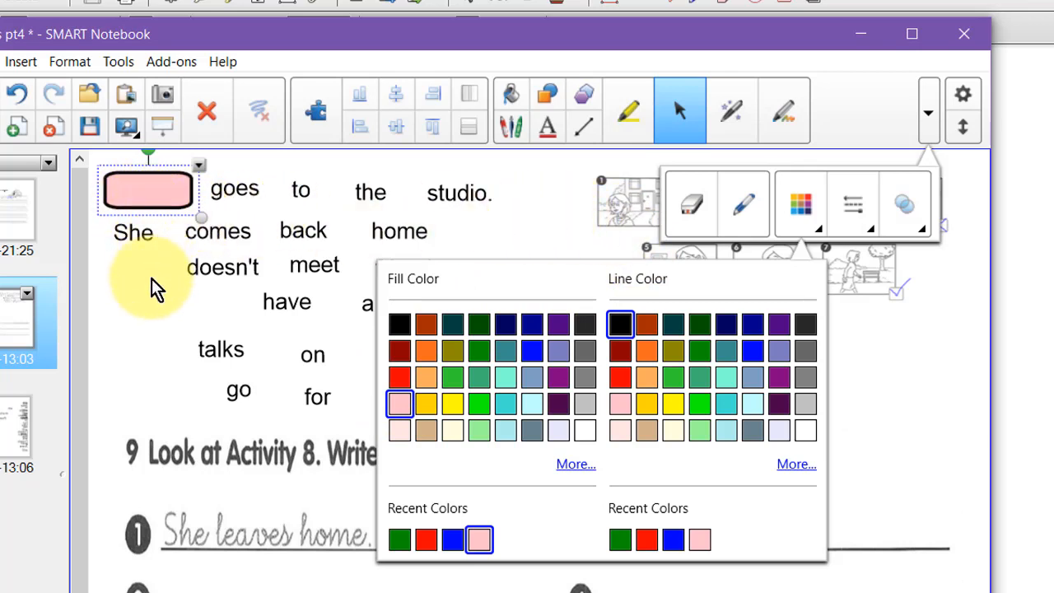
left_click(132, 309)
Step: Send the pink rounded rectangle to the back, behind the word "she"
left_click(176, 178)
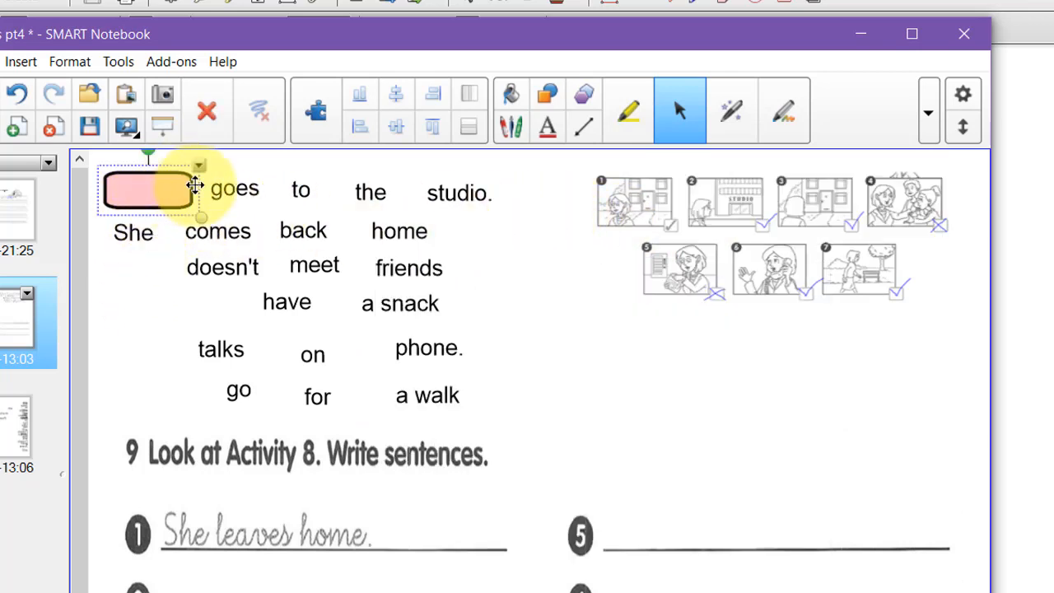
left_click(199, 168)
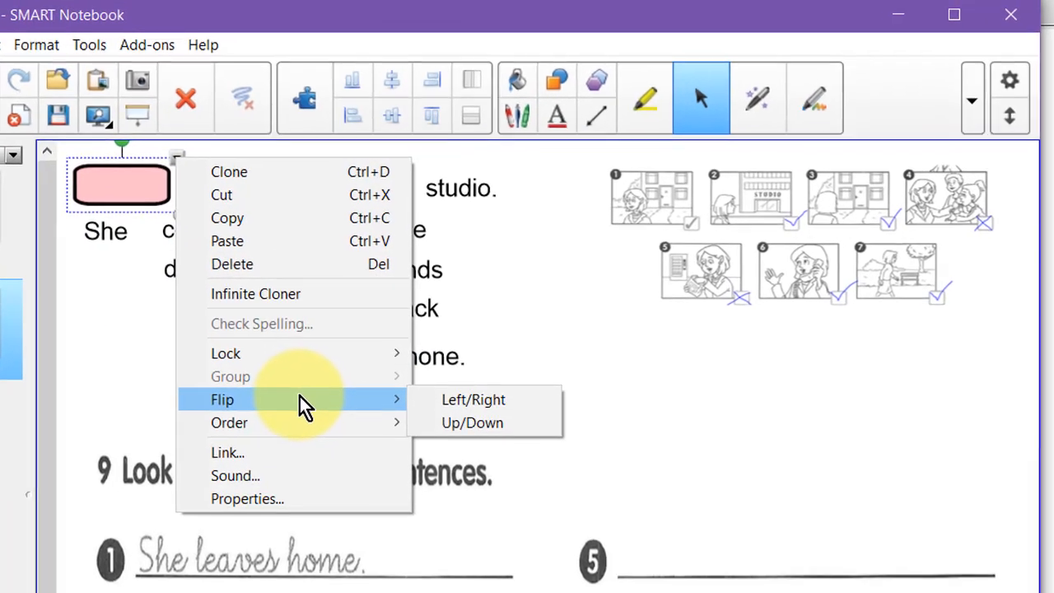
mouse_move(335, 409)
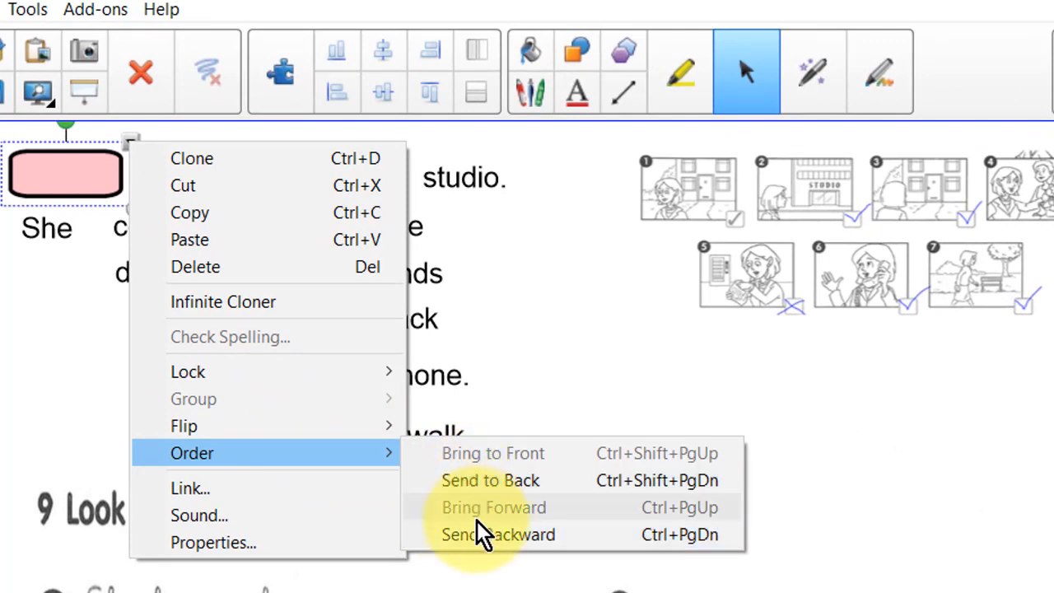
left_click(471, 480)
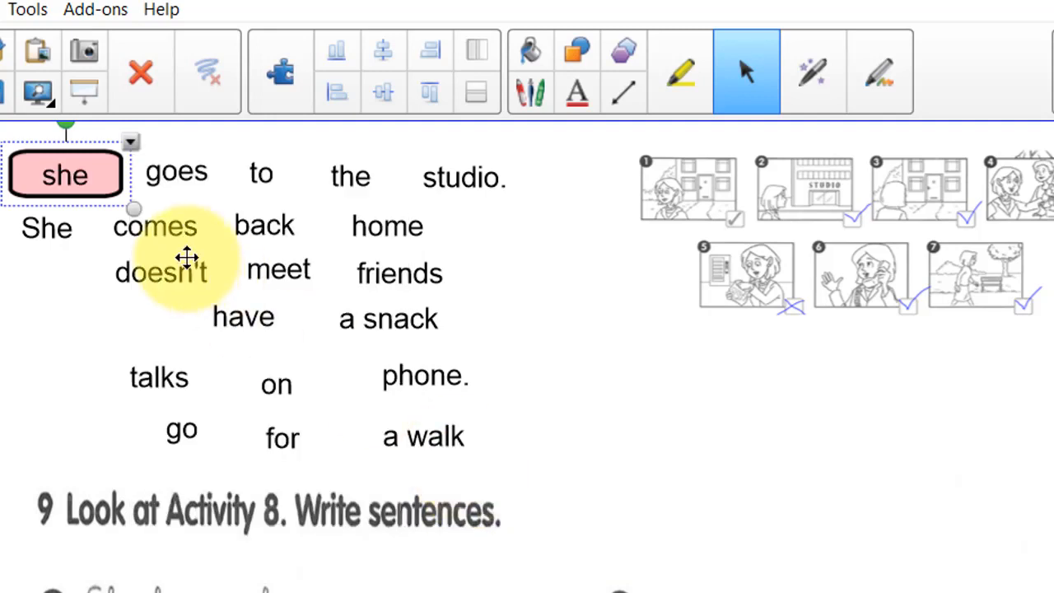
Step: Test moving the pink box down over exercise 9's second answer line and return it behind "she"
left_click_drag(112, 184, 419, 592)
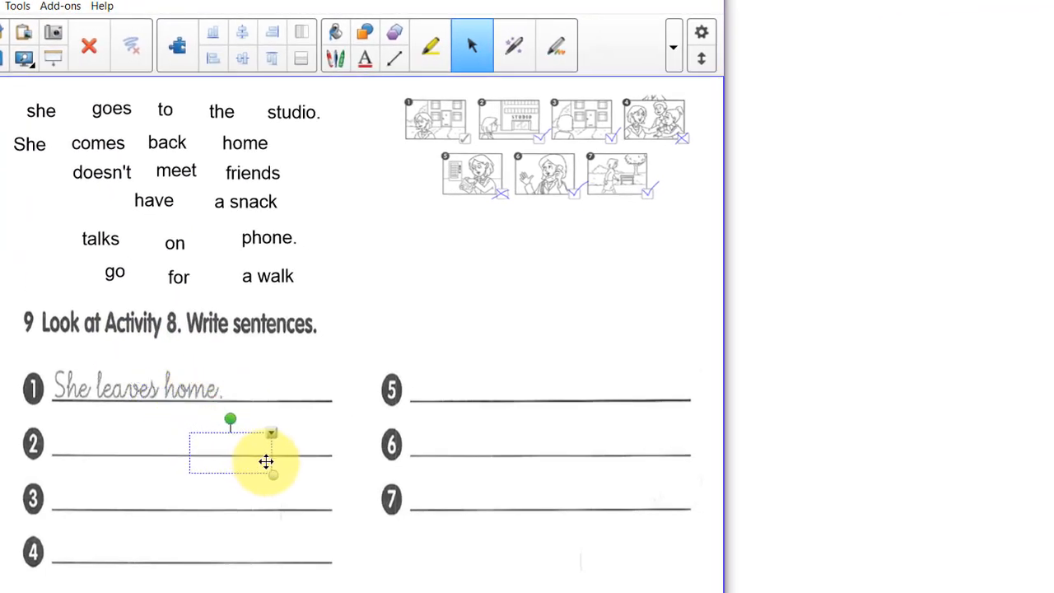
left_click_drag(267, 462, 303, 438)
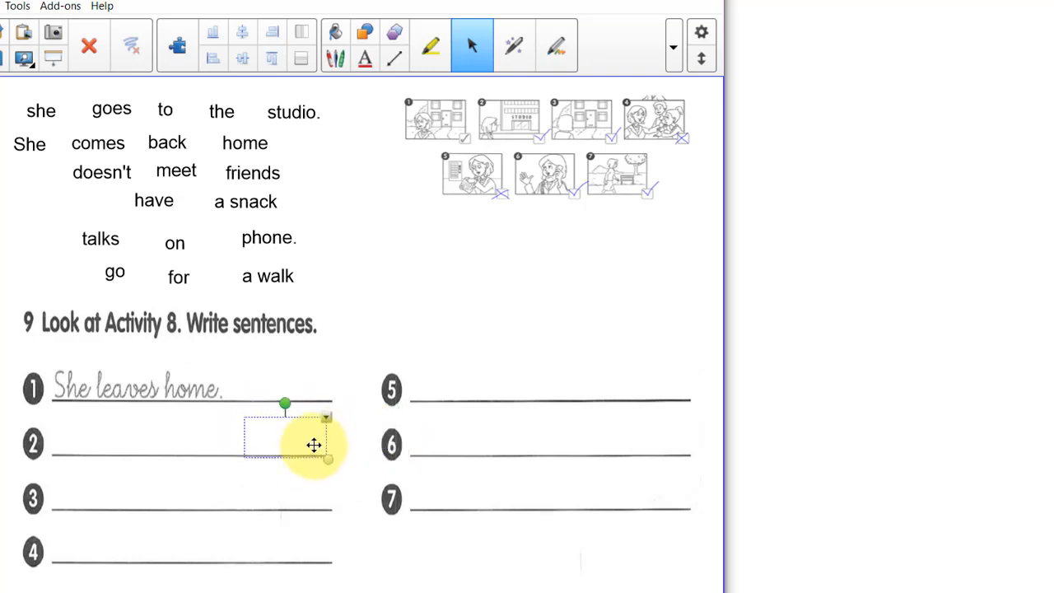
left_click_drag(314, 445, 62, 113)
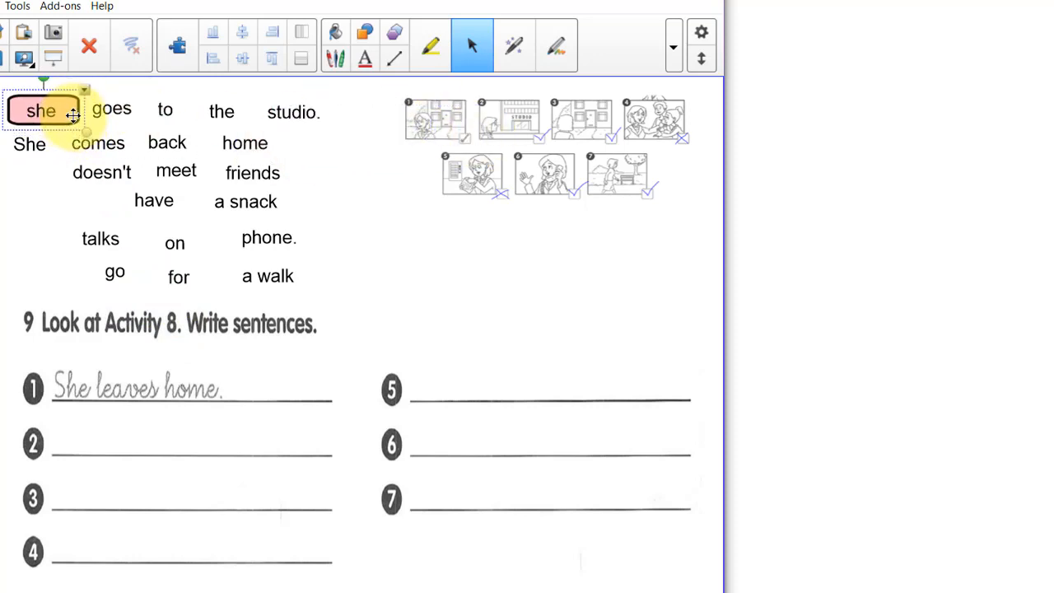
Step: Bring the pink box at "she" to the front of all objects
left_click(85, 90)
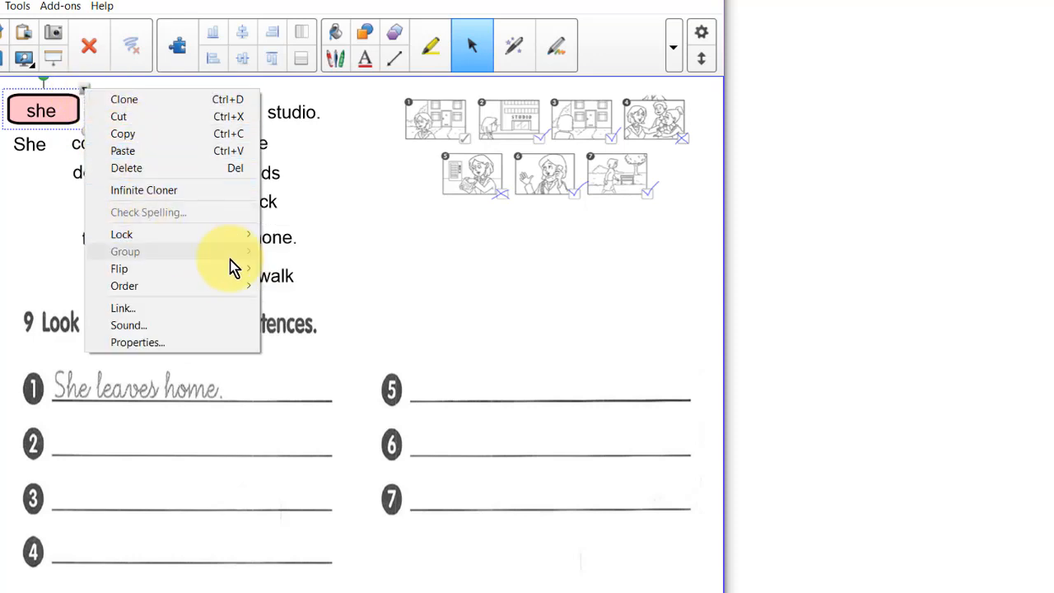
mouse_move(246, 293)
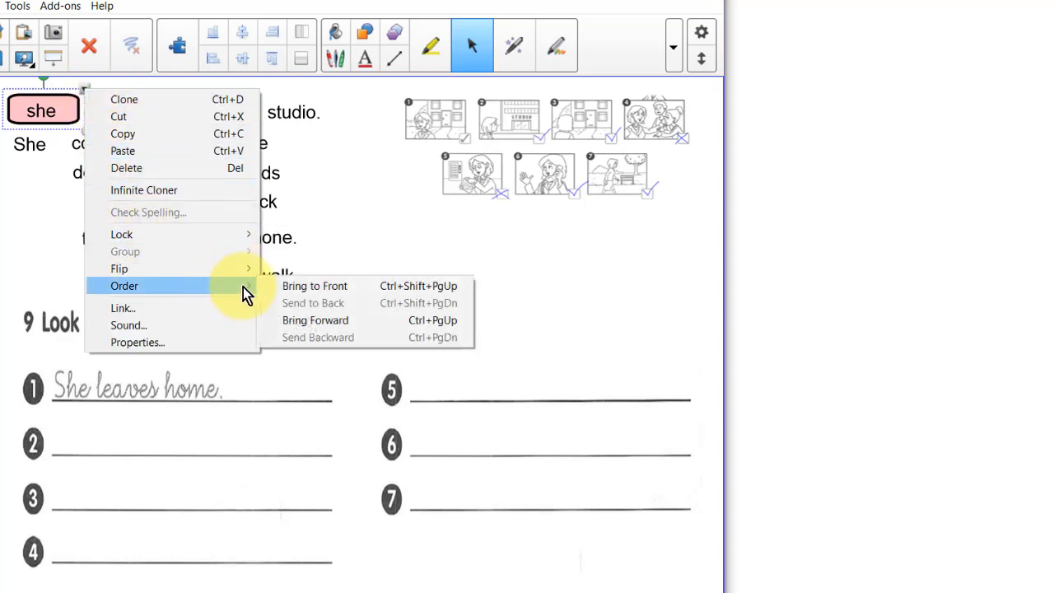
left_click(288, 288)
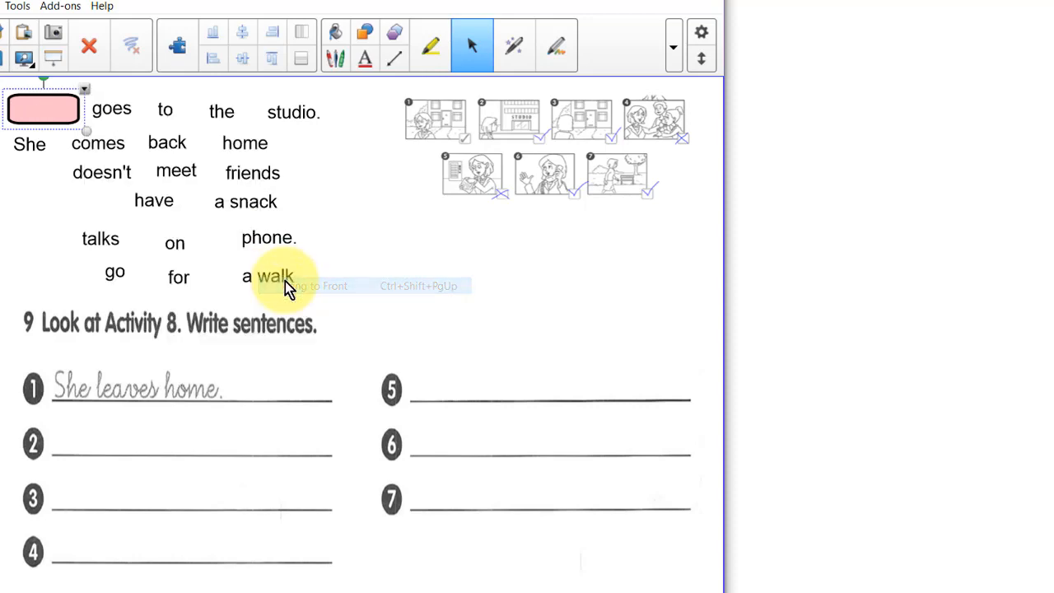
Step: Try to place the pink box behind "she" by sending it backward two levels
left_click(86, 91)
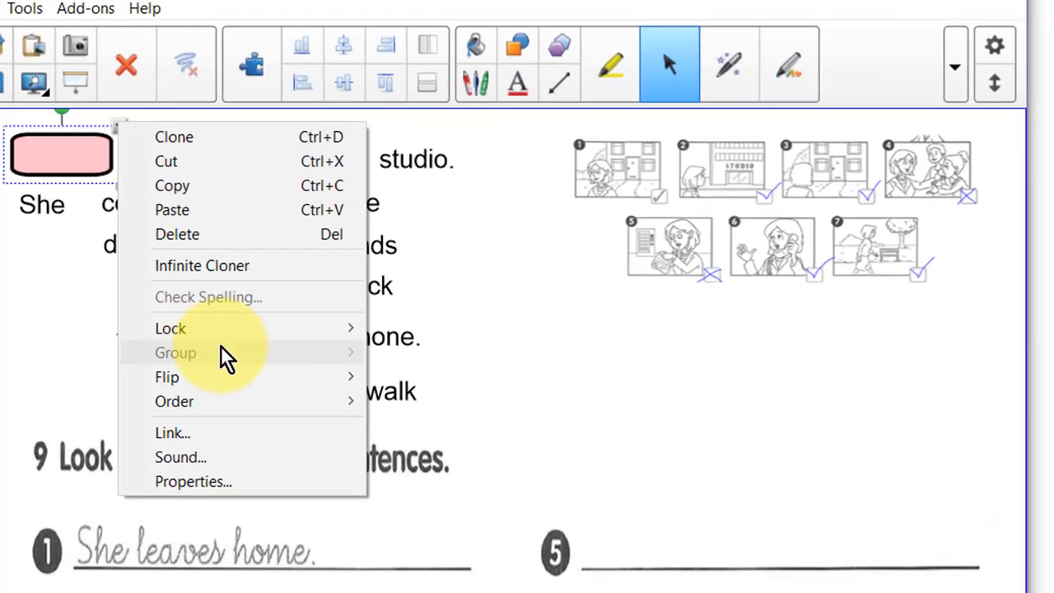
mouse_move(176, 265)
mouse_move(322, 445)
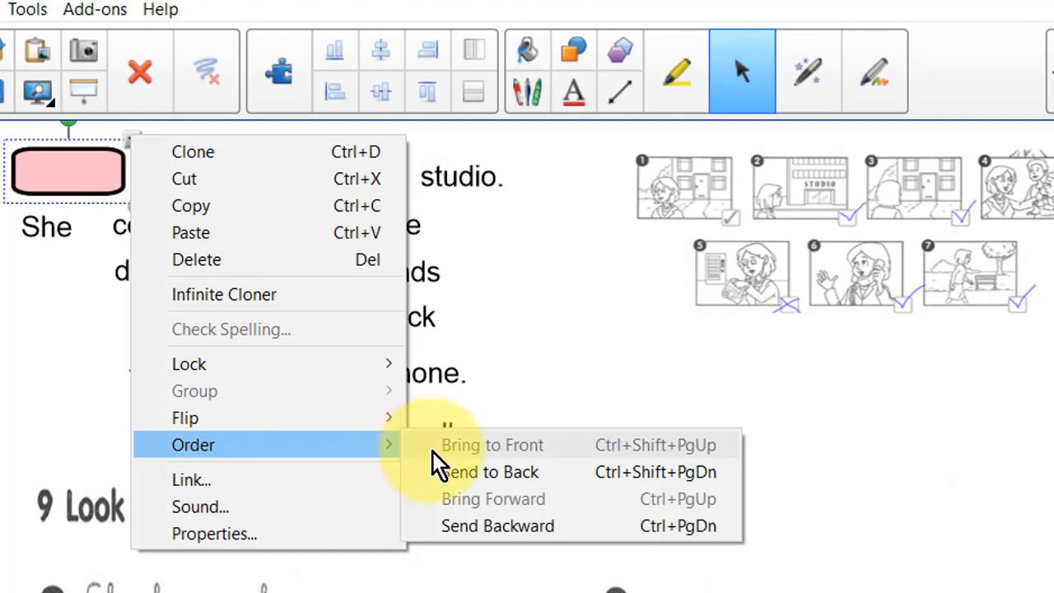
left_click(524, 544)
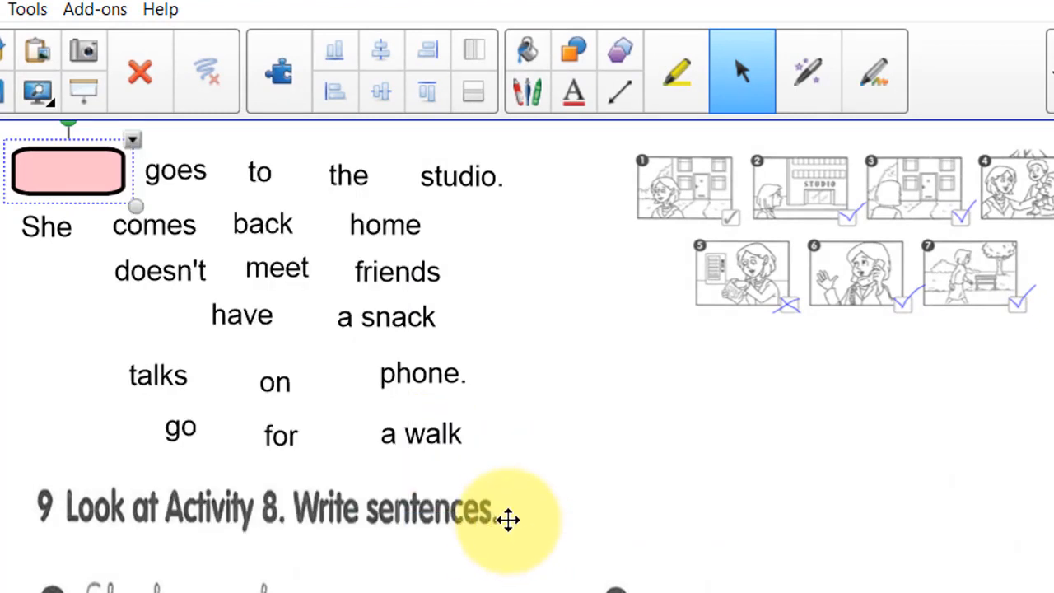
right_click(130, 142)
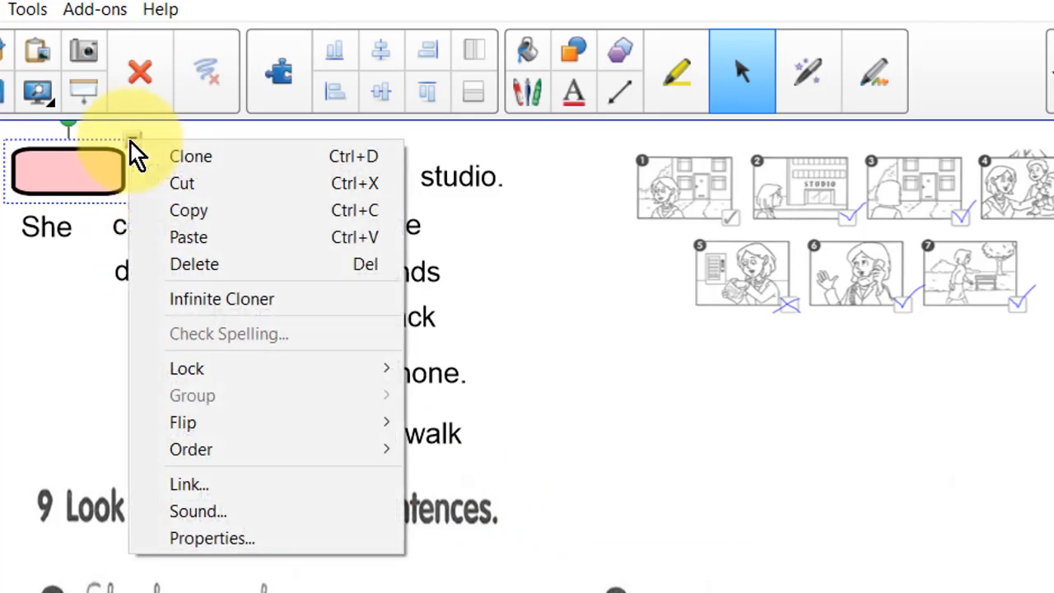
mouse_move(263, 442)
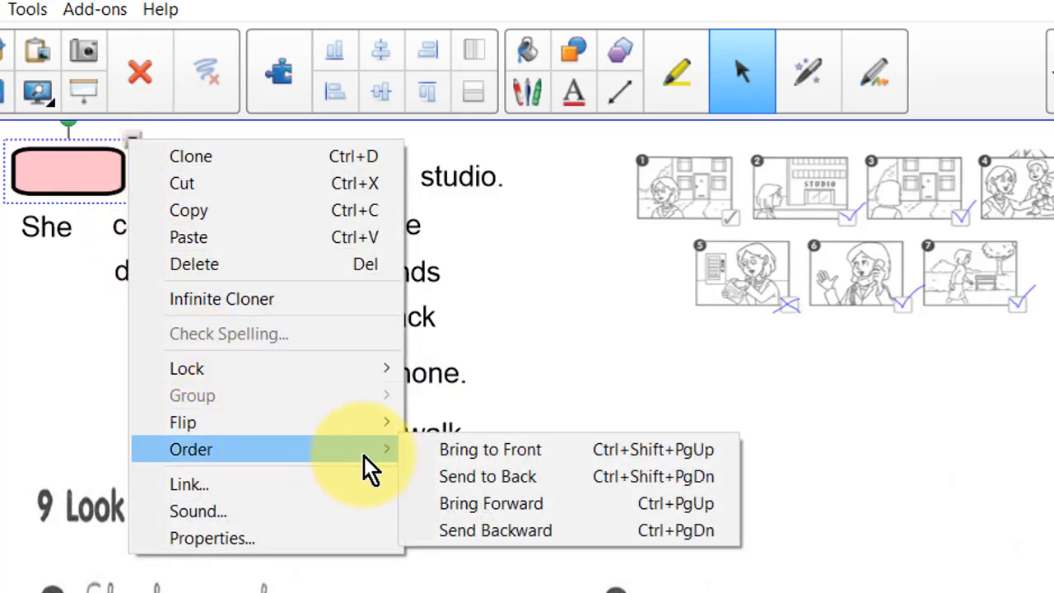
left_click(486, 531)
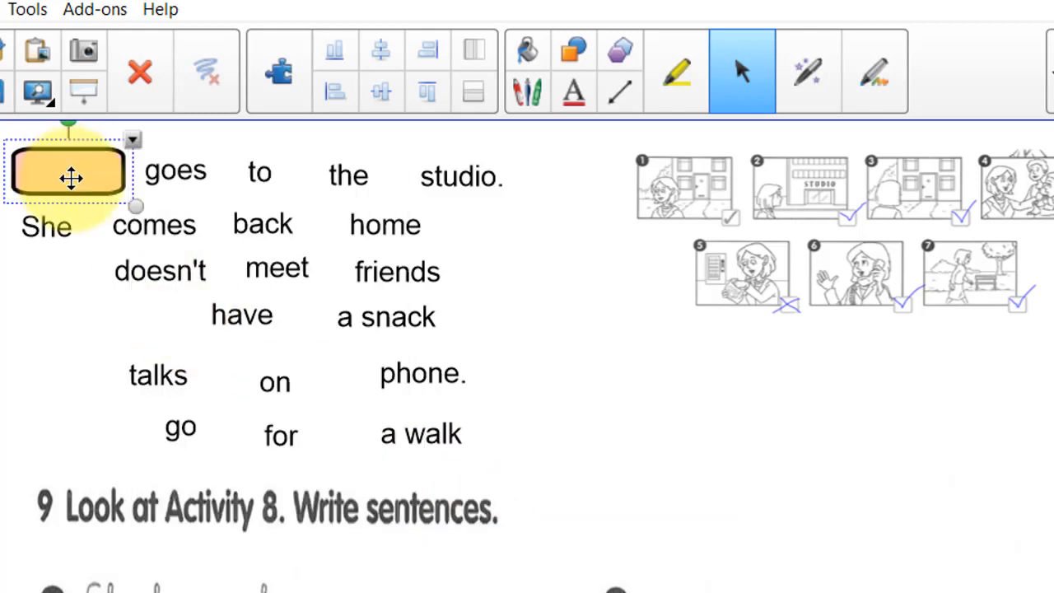
Step: Shift the pink box slightly down and to the right at "she" and send it to the back
mouse_move(66, 165)
left_mouse_down()
mouse_move(146, 261)
mouse_move(134, 271)
mouse_move(137, 226)
mouse_move(42, 217)
mouse_move(134, 273)
mouse_move(212, 284)
mouse_move(289, 412)
mouse_move(285, 311)
mouse_move(142, 263)
mouse_move(49, 176)
mouse_move(73, 179)
left_mouse_up()
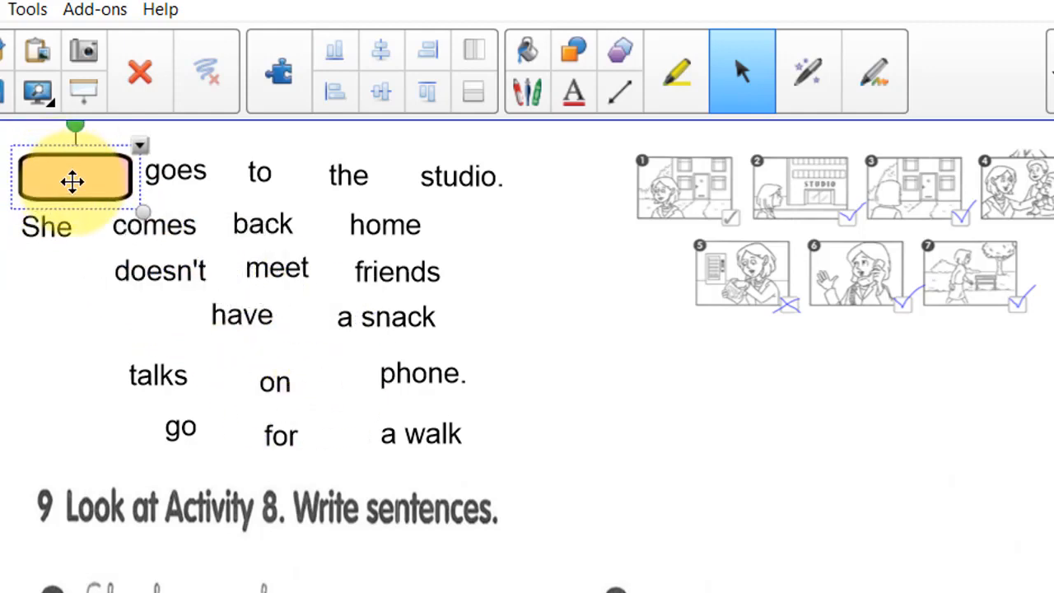
left_click(142, 147)
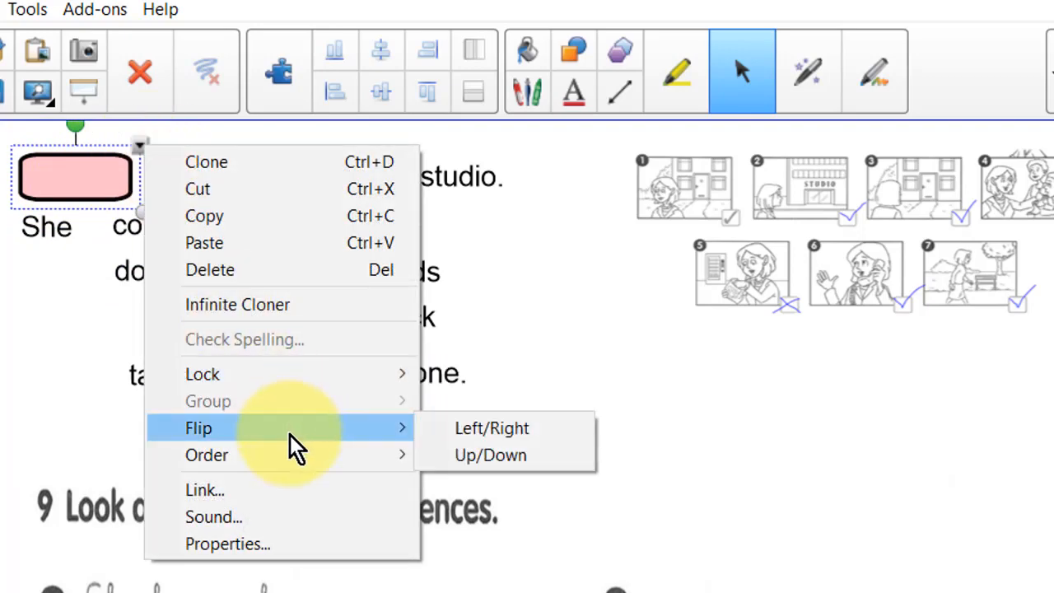
mouse_move(420, 458)
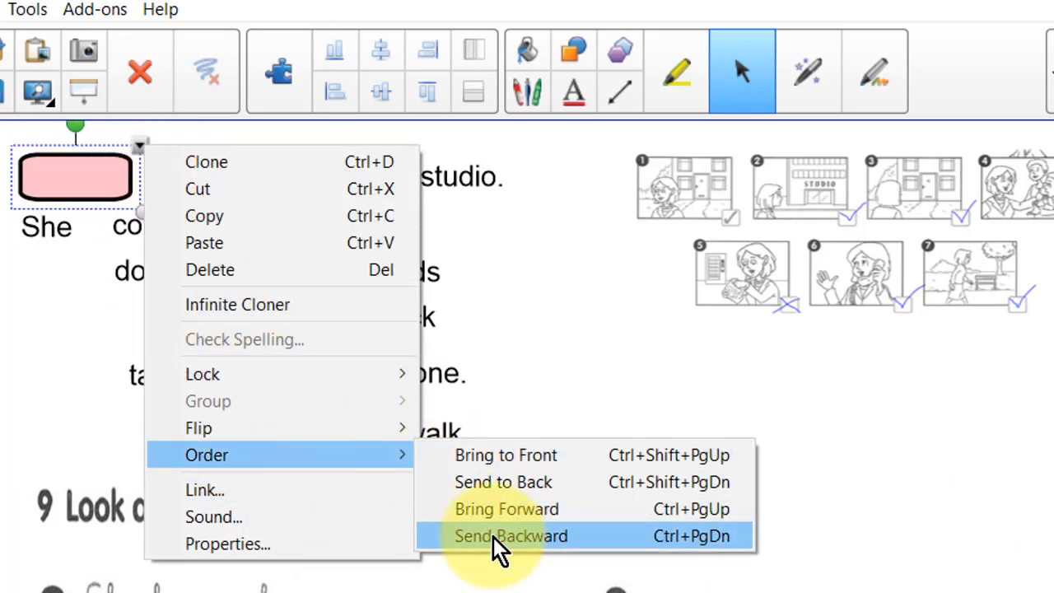
left_click(507, 486)
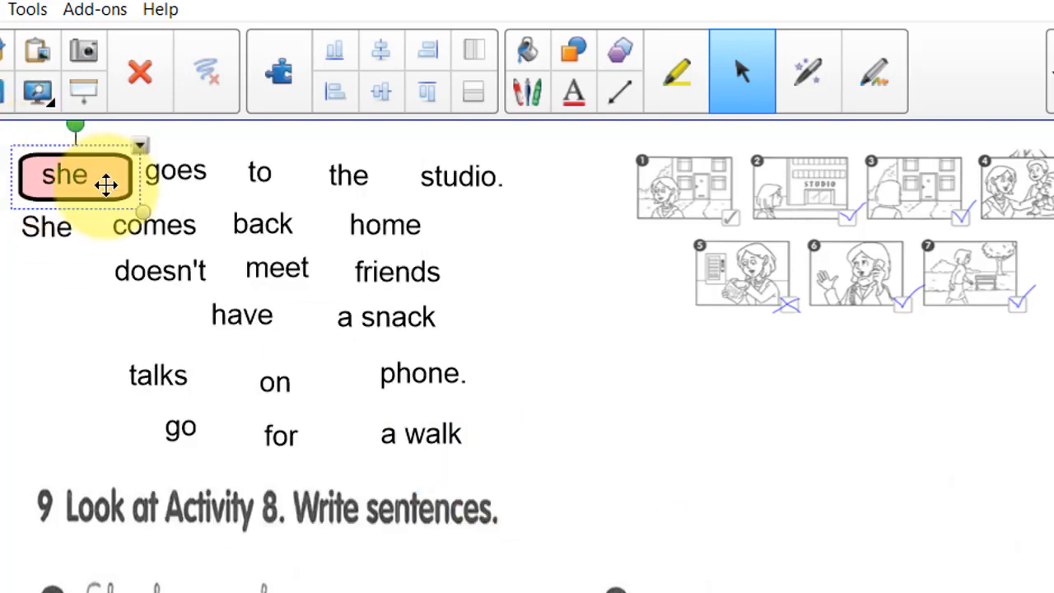
Step: Move the pink box down into exercise 9, between the ends of answer lines 1 and 2
left_click_drag(106, 181, 176, 241)
left_click_drag(239, 320, 491, 592)
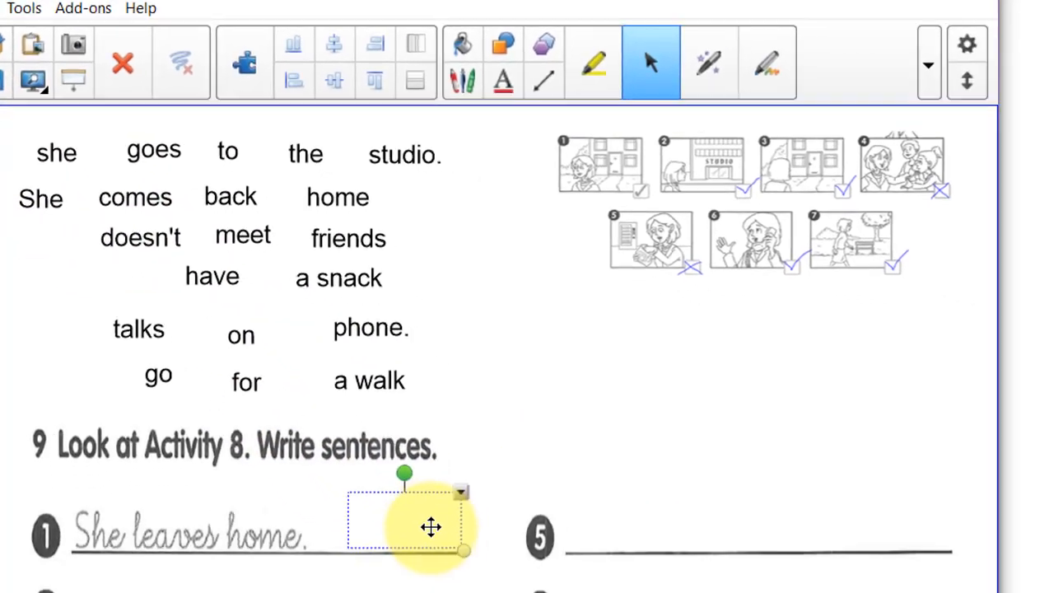
left_click_drag(431, 527, 412, 546)
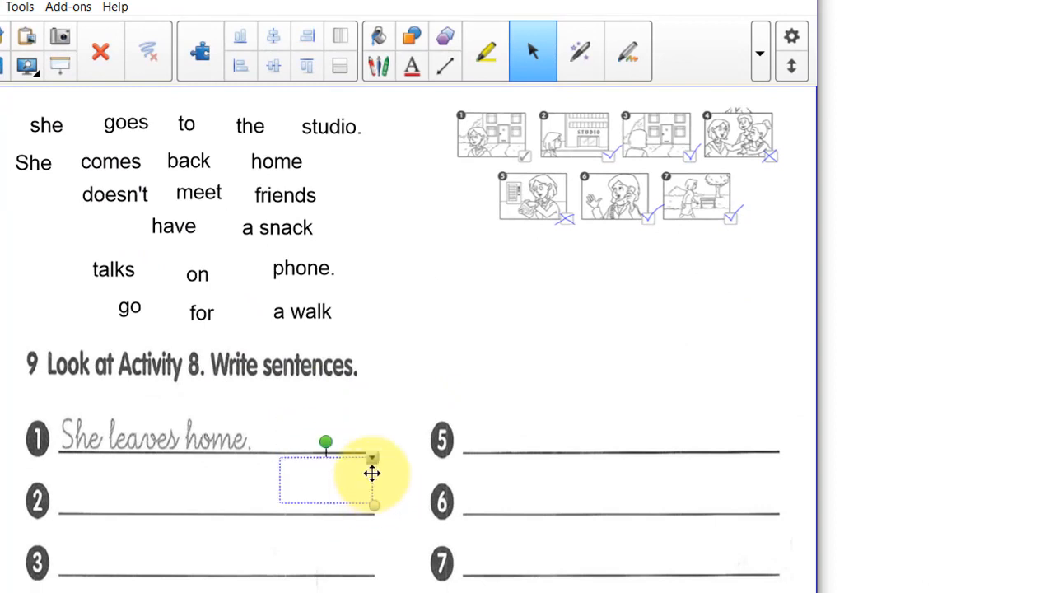
Step: Move the pink box to the blank space beside "a walk" and bring it forward one level
left_click_drag(368, 449, 479, 304)
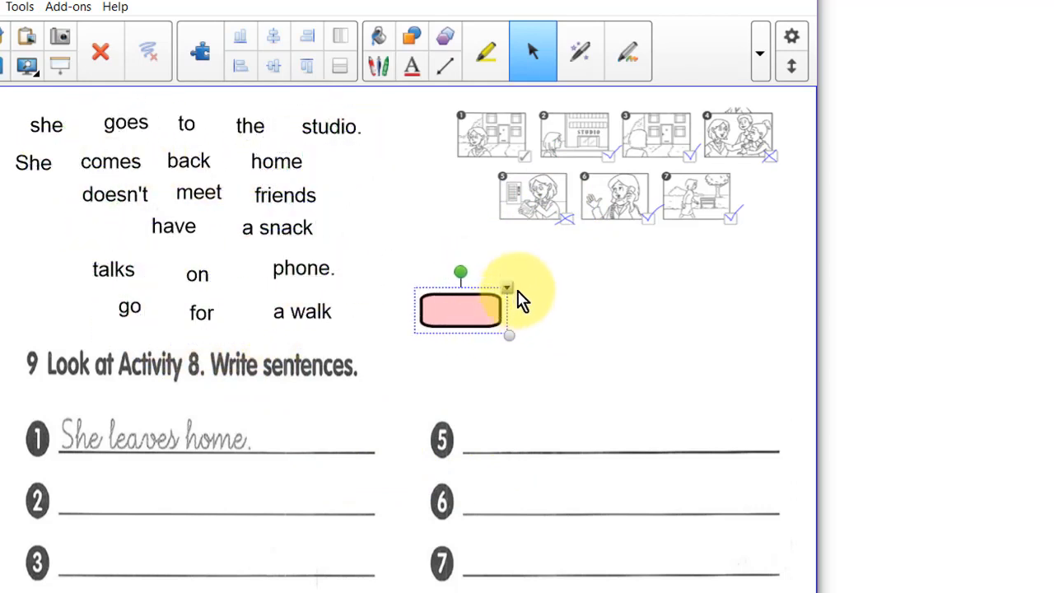
left_click(510, 289)
mouse_move(577, 513)
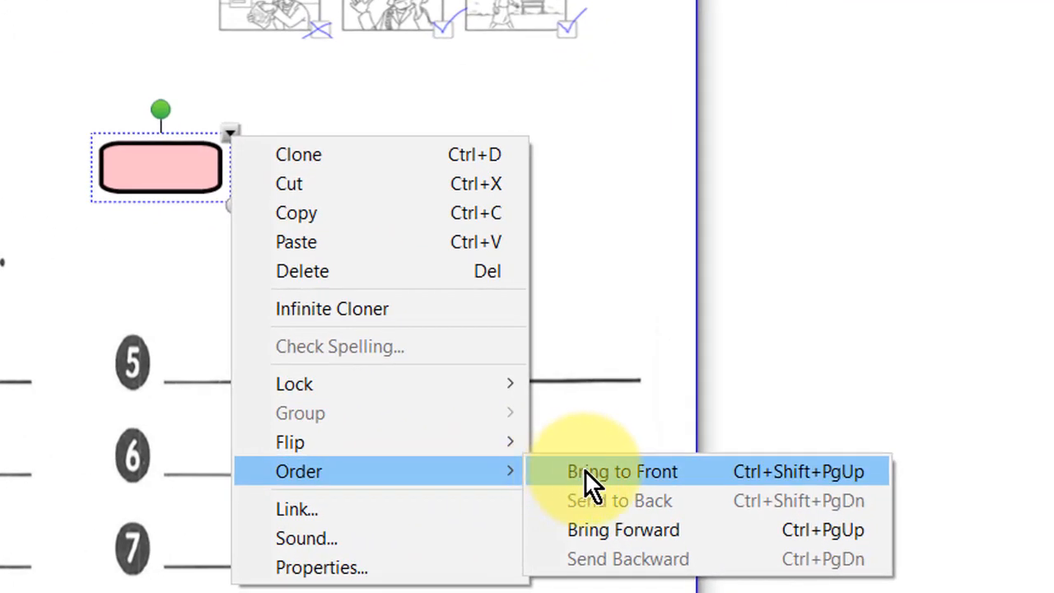
left_click(603, 531)
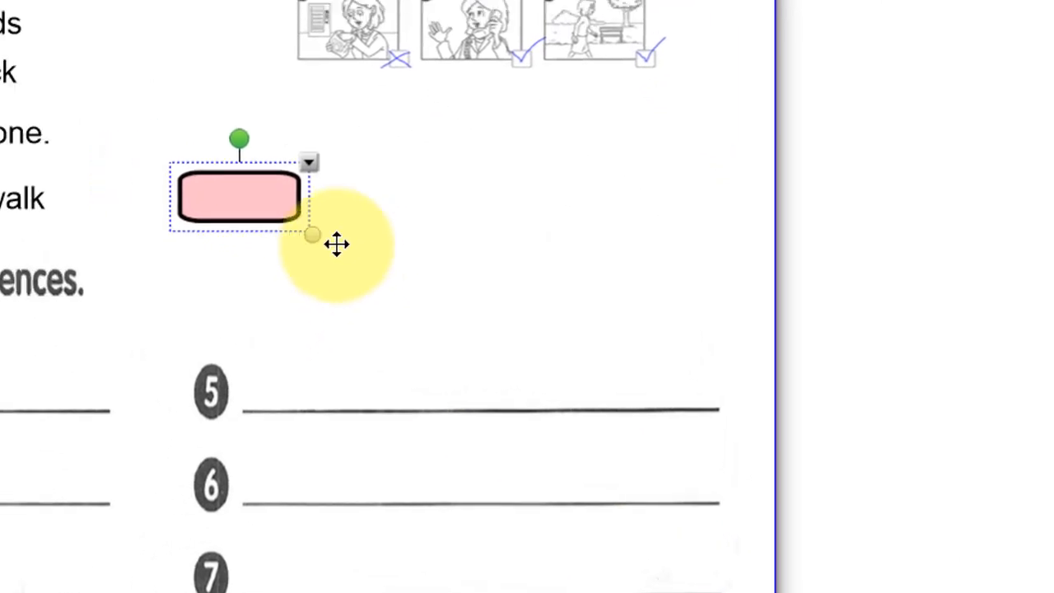
Step: Test the pink box behind "on", return it to the blank space beside the word list and bring it forward one more level
left_click_drag(576, 326, 393, 504)
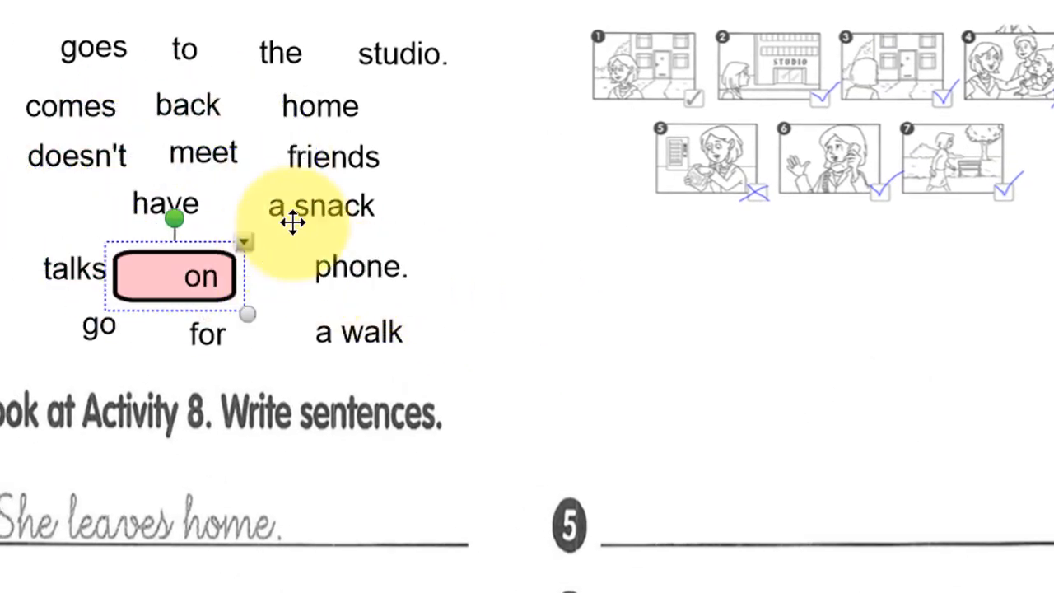
left_click_drag(455, 369, 645, 296)
right_click(624, 251)
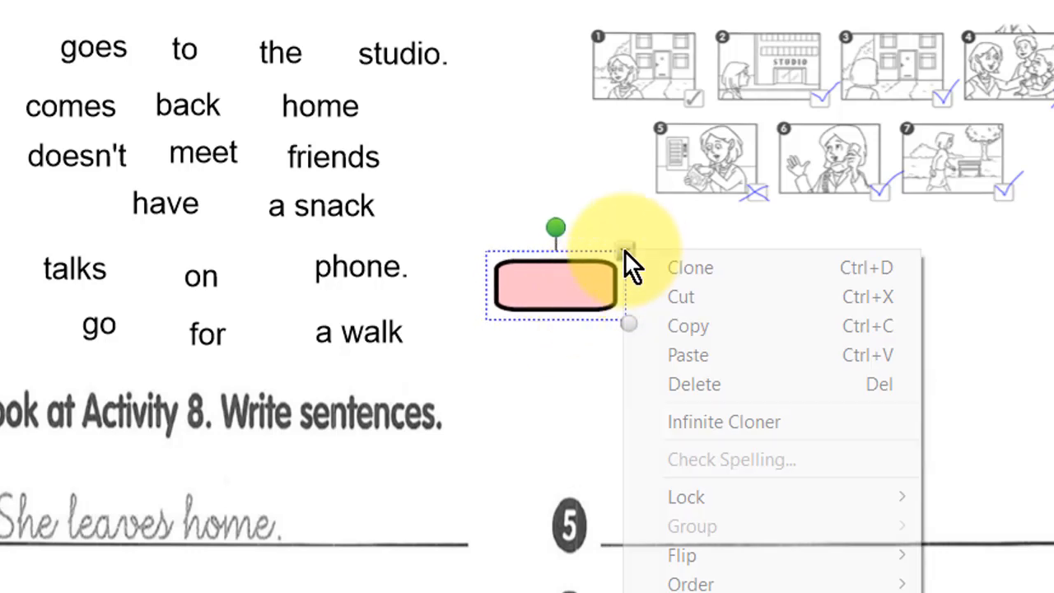
mouse_move(706, 556)
mouse_move(742, 581)
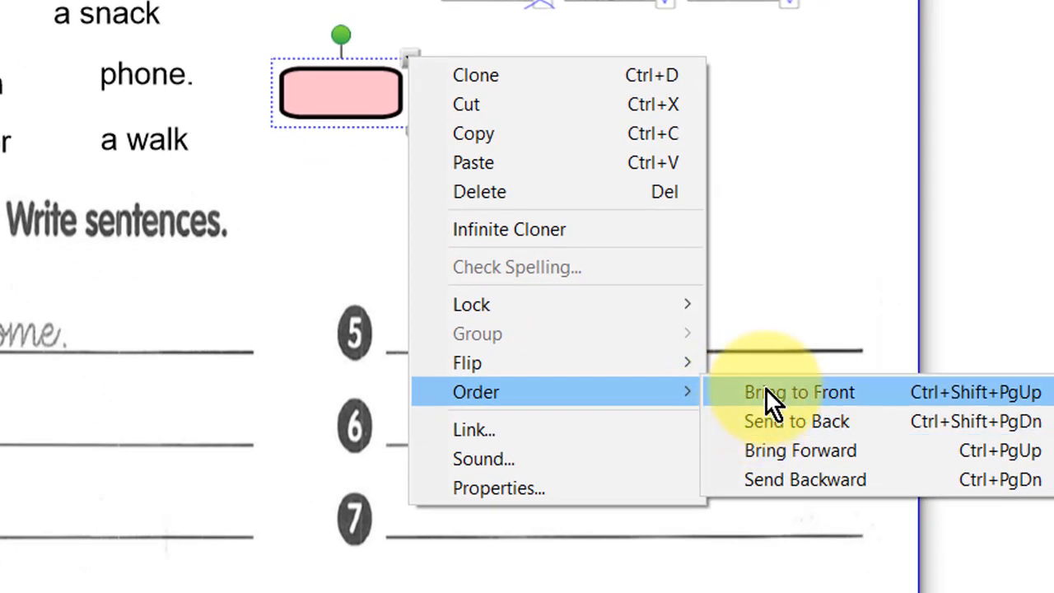
left_click(769, 452)
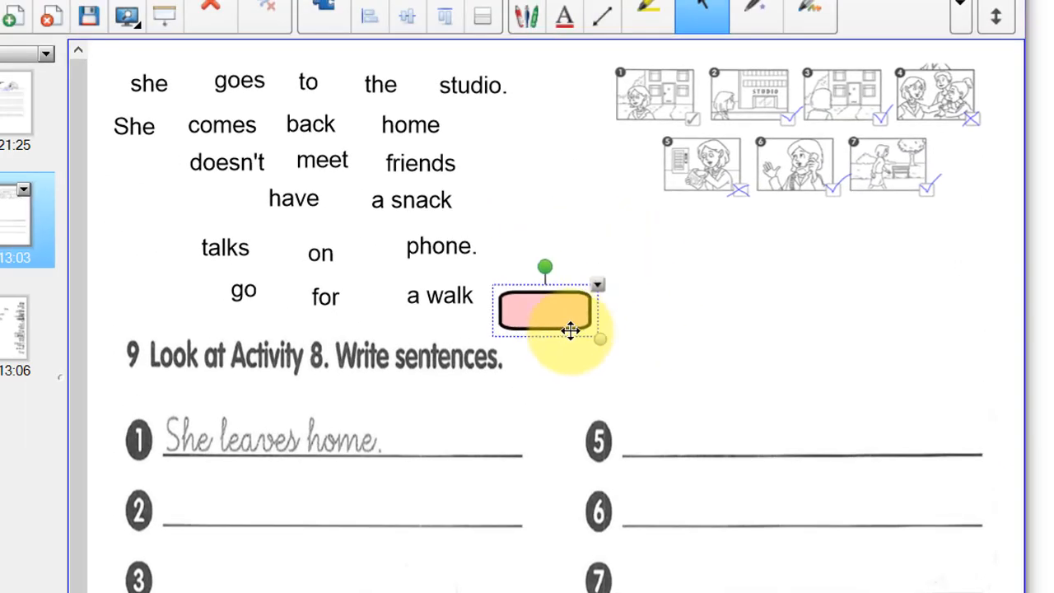
Step: Test the pink box against the words around "phone.", park it beside "a walk" and make it an infinite cloner
left_click_drag(571, 331, 636, 292)
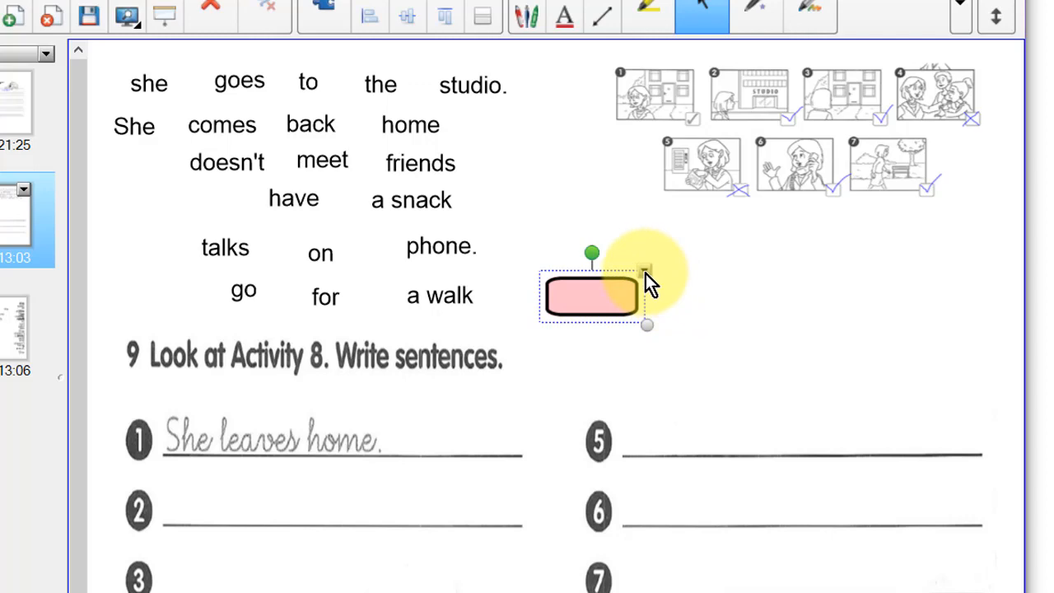
left_click_drag(634, 304, 429, 225)
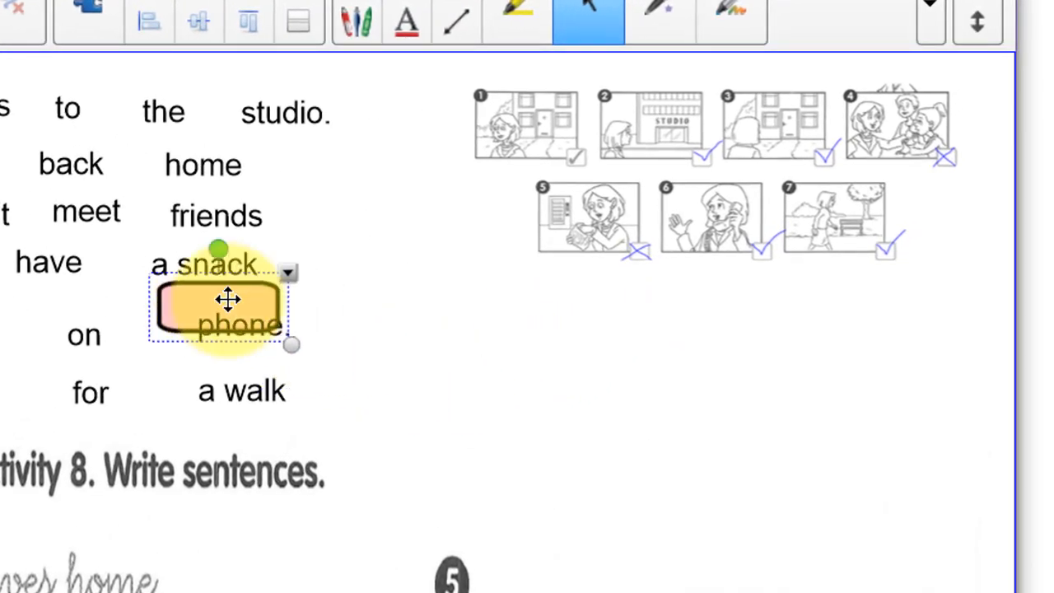
left_click_drag(228, 299, 206, 118)
left_click_drag(344, 198, 461, 415)
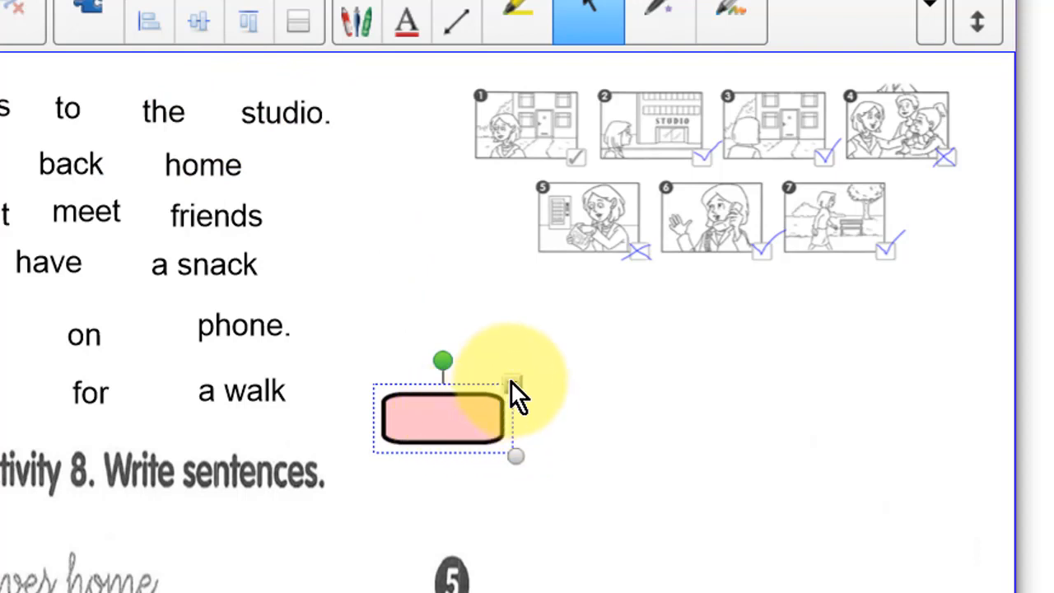
left_click(512, 383)
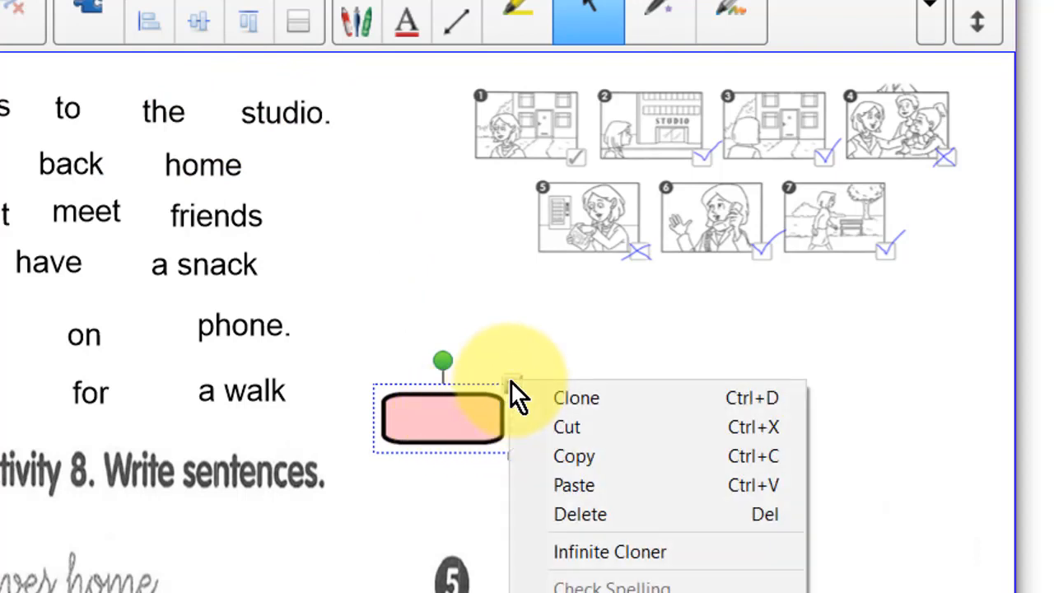
left_click(578, 548)
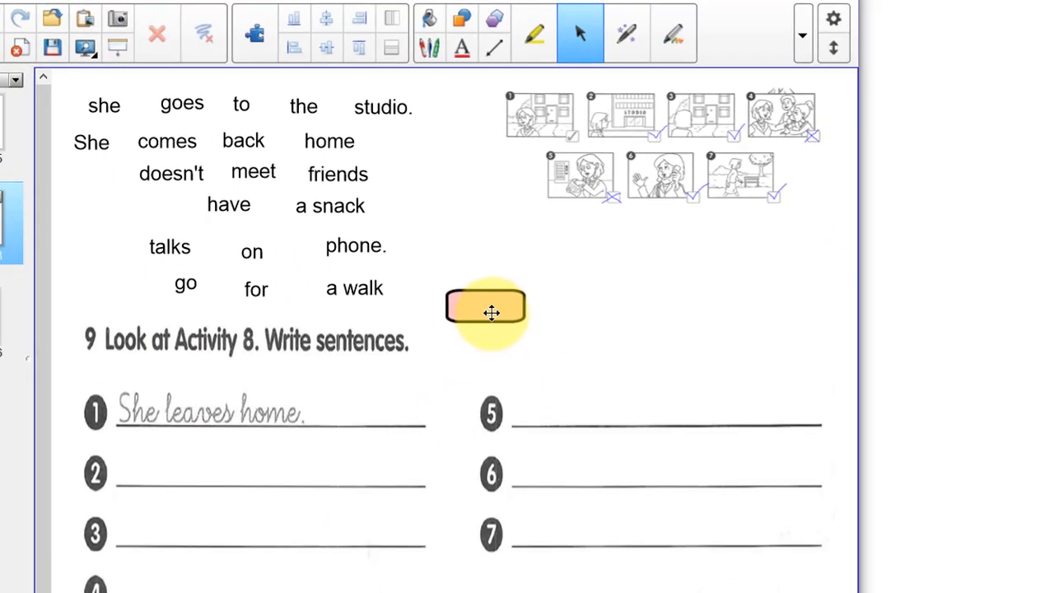
Step: Pull copies off the infinitely cloned pink box and scatter them over the blank area and the answer lines of exercise 9
left_click_drag(491, 312, 589, 260)
left_click_drag(522, 306, 647, 300)
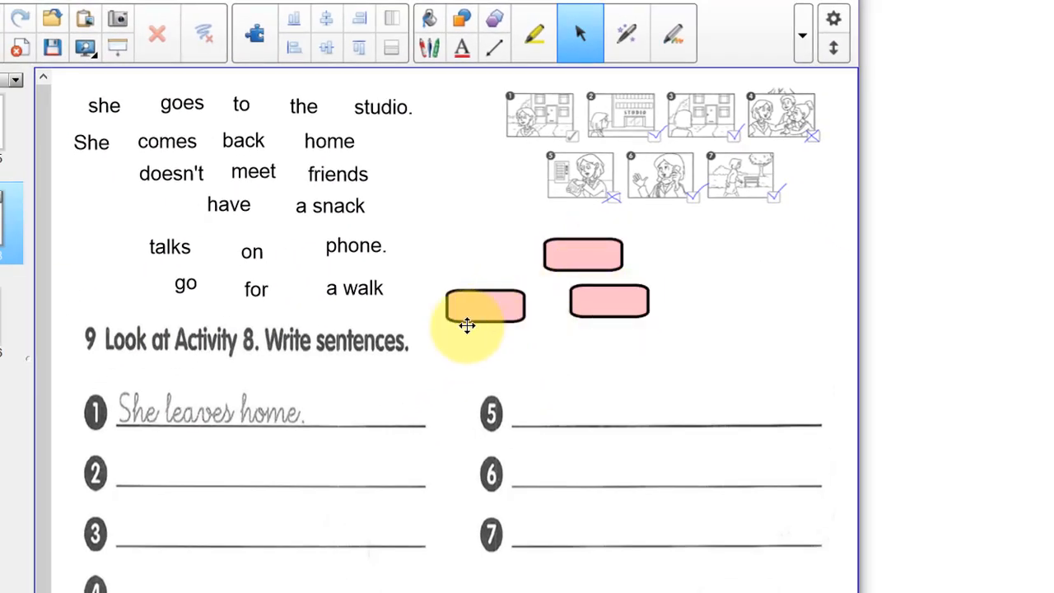
left_click_drag(467, 326, 588, 360)
left_click_drag(486, 309, 731, 269)
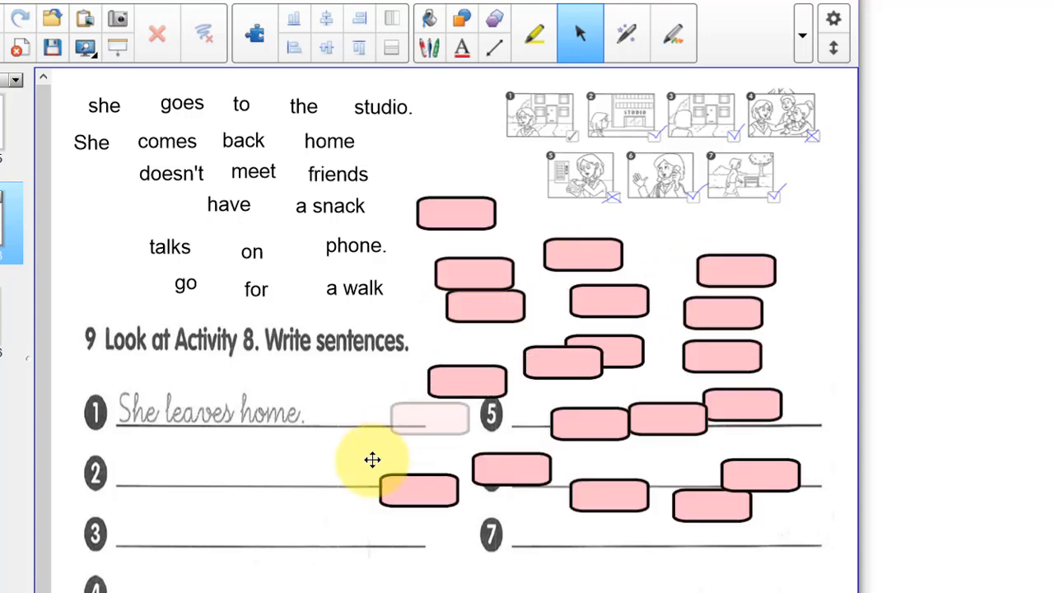
left_click_drag(371, 459, 402, 448)
left_click_drag(494, 299, 359, 394)
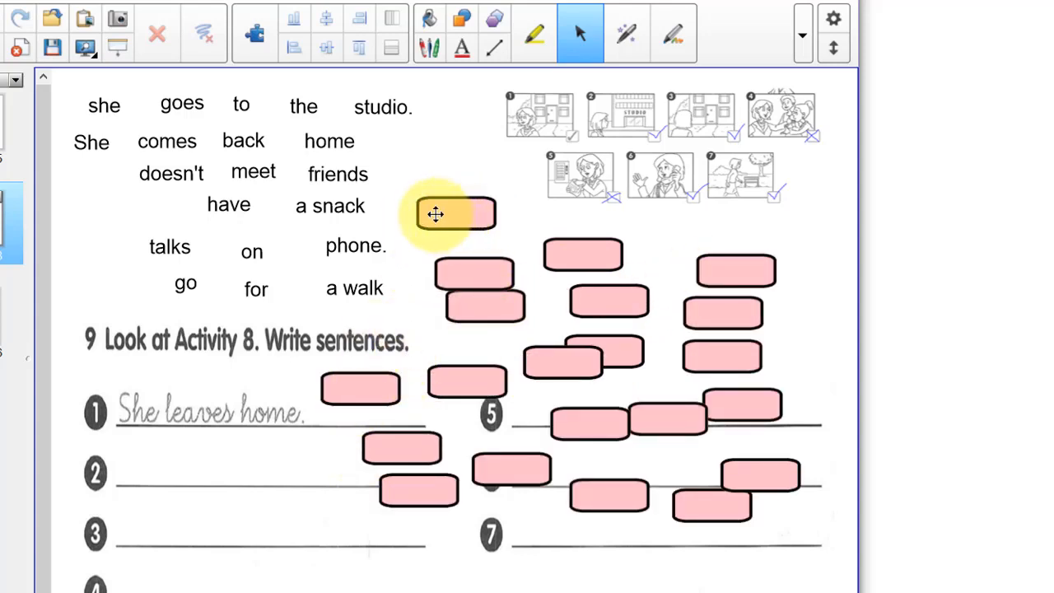
left_click_drag(472, 220, 492, 280)
Step: Nudge the pink copy beside "phone." upward so it stands clear of the original box
left_click(620, 311)
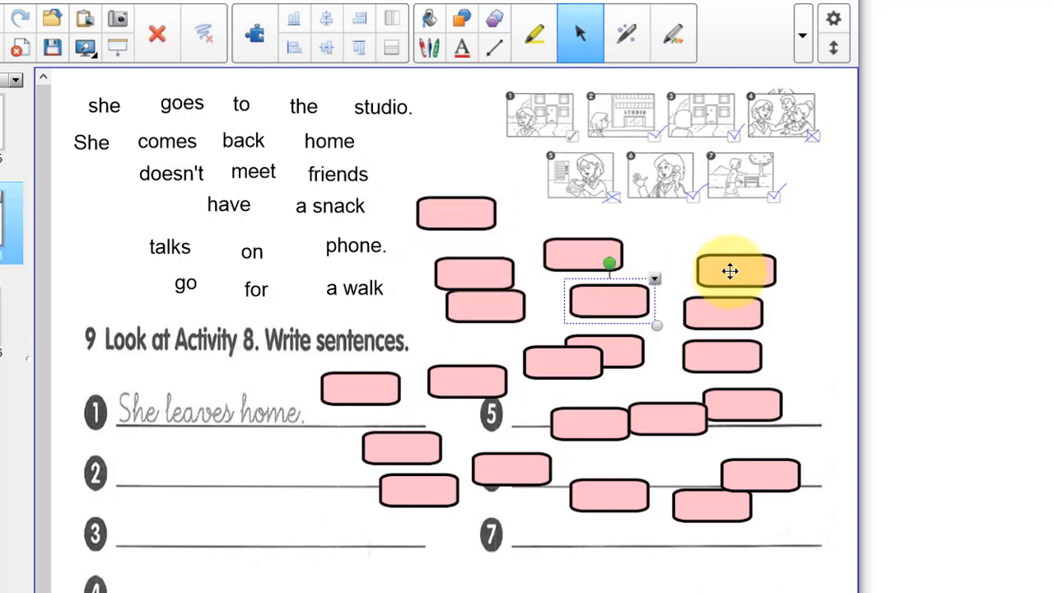
left_click(718, 329)
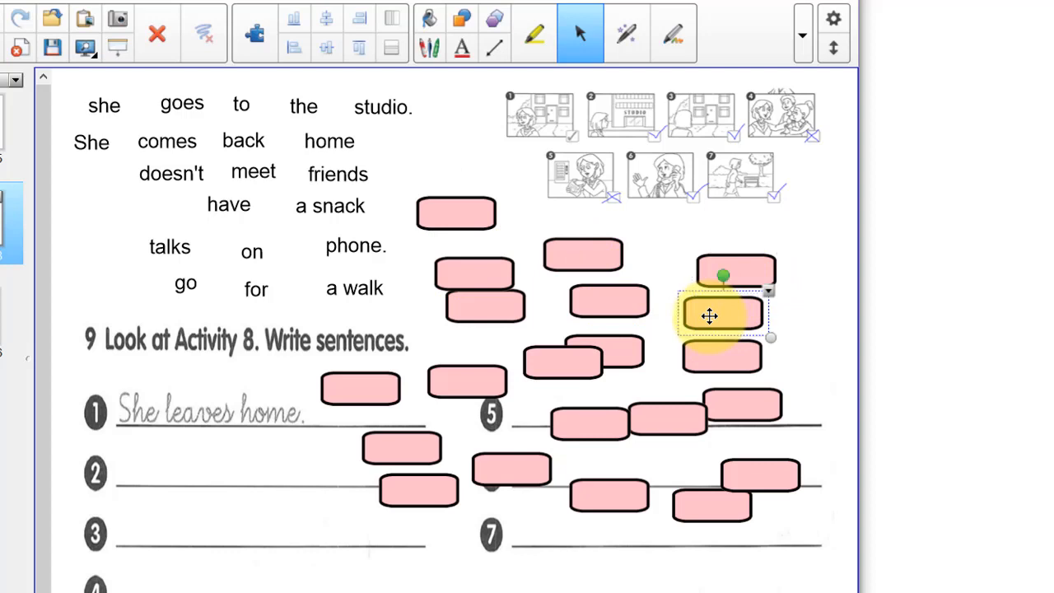
double_click(710, 316)
left_click(440, 275)
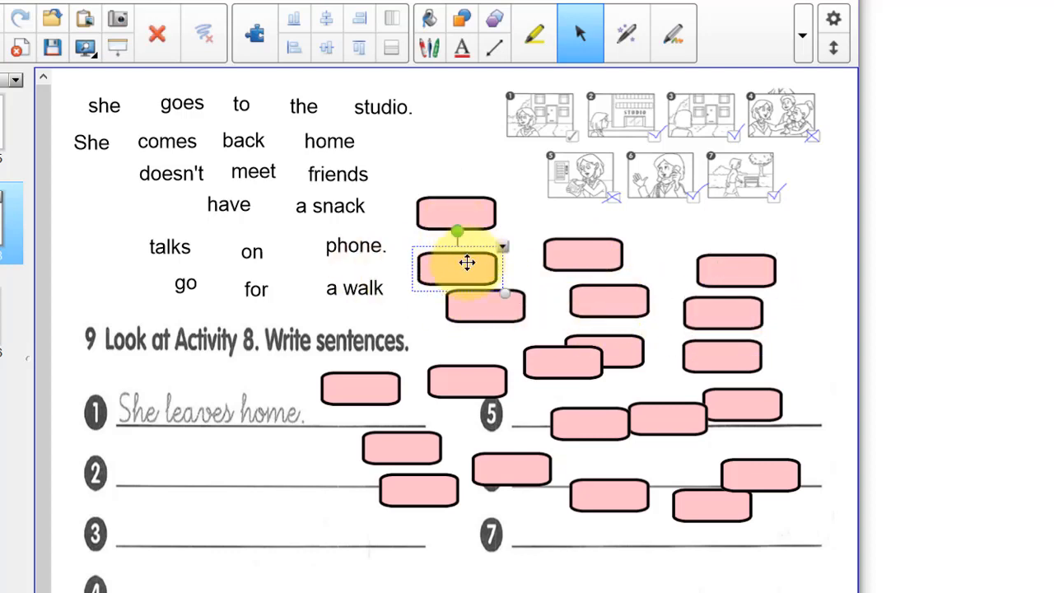
mouse_move(467, 262)
left_mouse_down()
mouse_move(346, 216)
mouse_move(310, 174)
mouse_move(327, 230)
mouse_move(260, 273)
mouse_move(197, 273)
mouse_move(302, 242)
mouse_move(212, 111)
mouse_move(192, 169)
mouse_move(360, 214)
mouse_move(126, 91)
mouse_move(134, 146)
mouse_move(468, 297)
mouse_move(467, 249)
left_mouse_up()
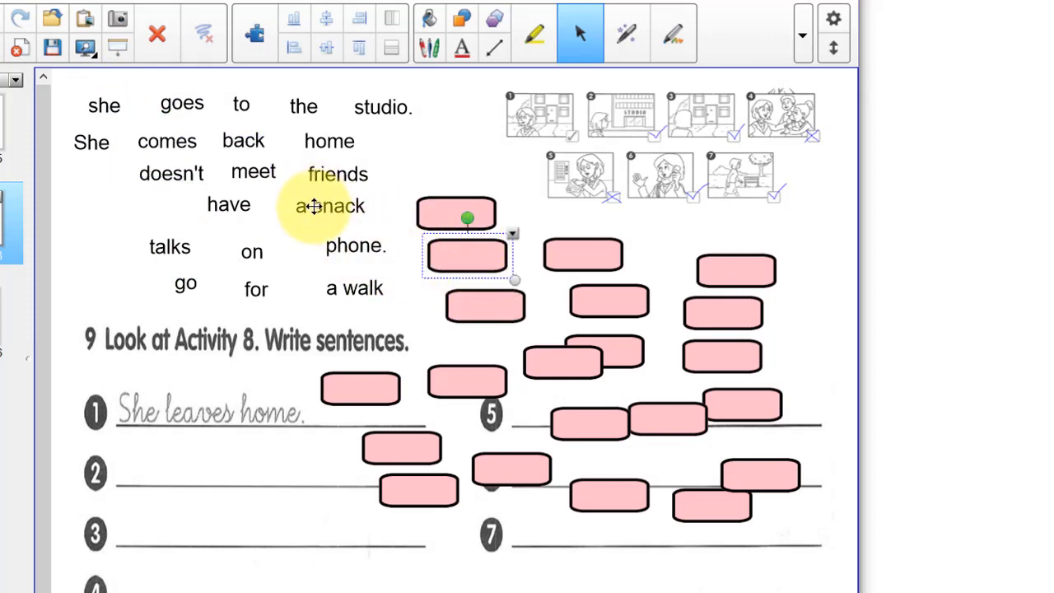
Step: Move the pink copies beside "a snack" and around answer lines 1 and 2 toward answer lines 5 to 7
left_click_drag(432, 205, 707, 553)
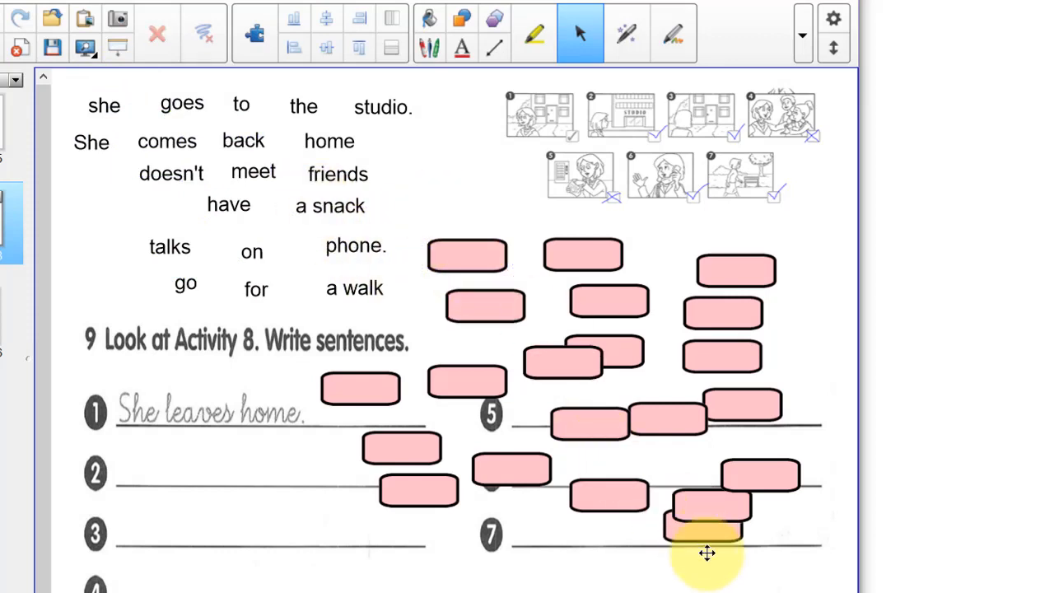
left_click_drag(358, 395, 616, 567)
left_click_drag(428, 495, 542, 582)
left_click_drag(405, 442, 452, 424)
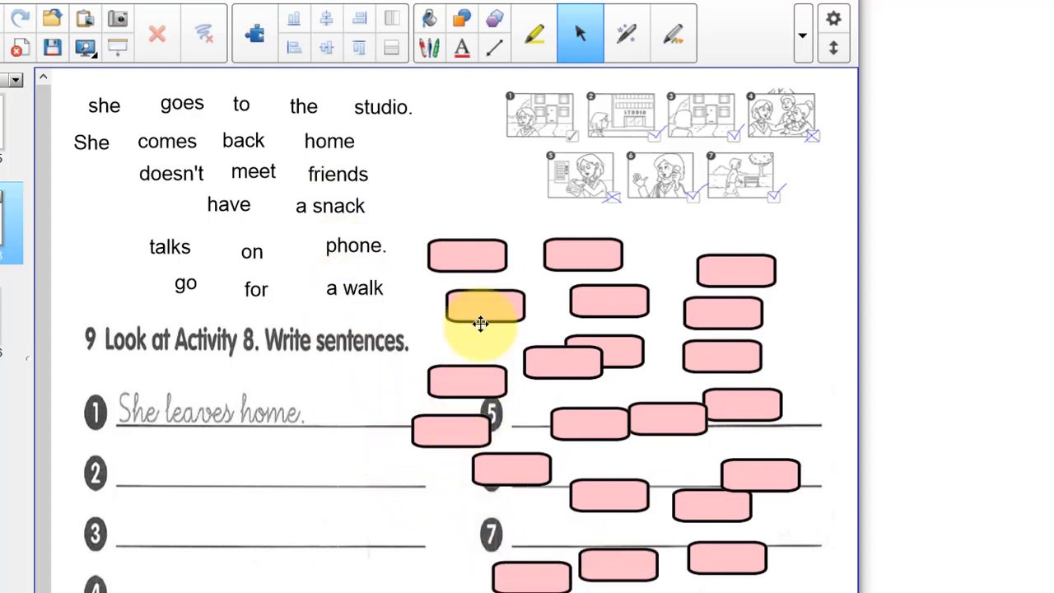
left_click(470, 248)
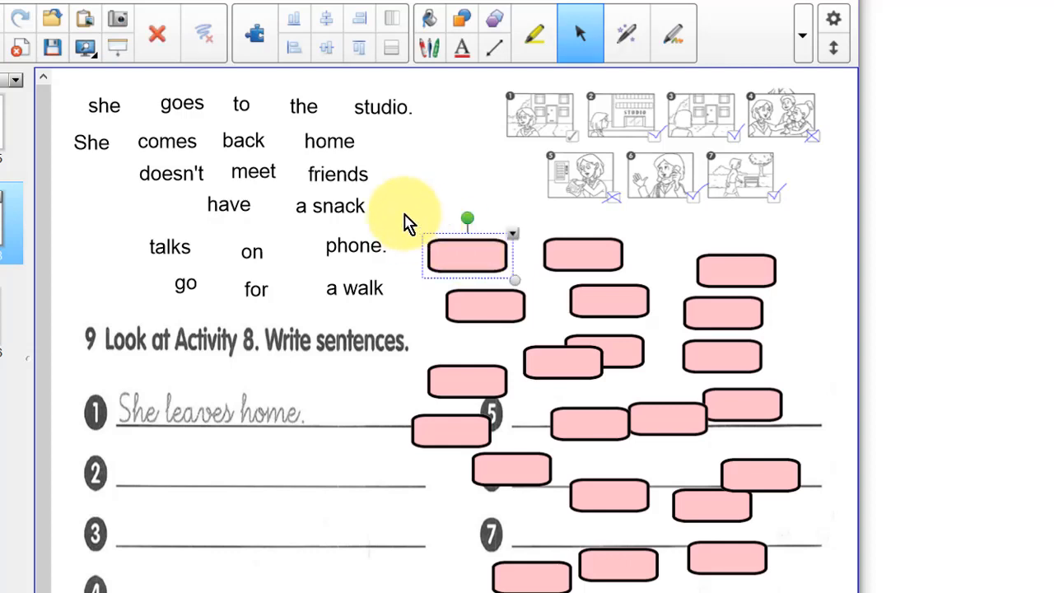
left_click_drag(403, 213, 801, 590)
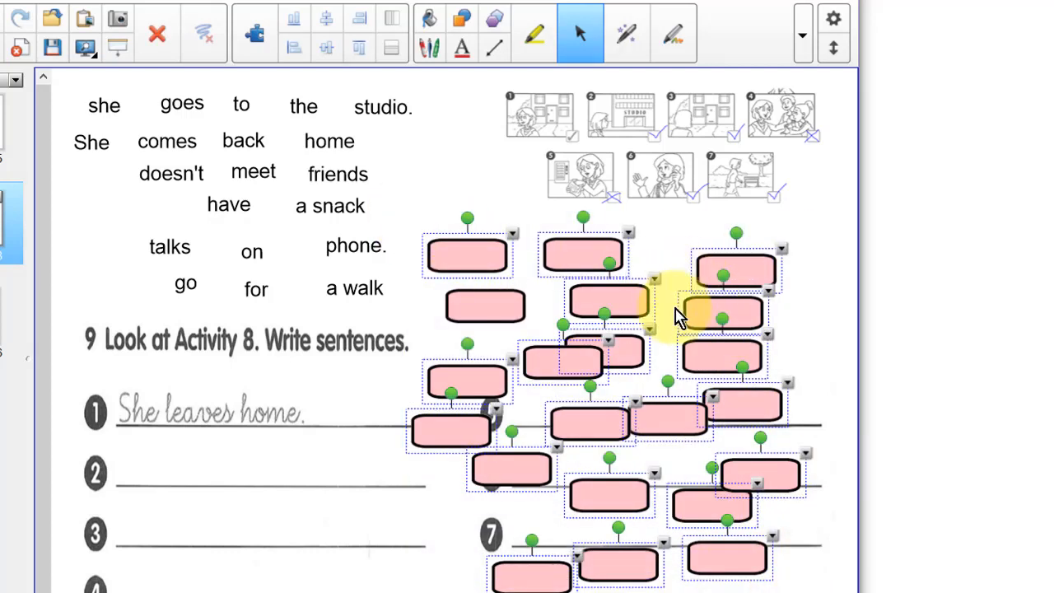
left_click(782, 248)
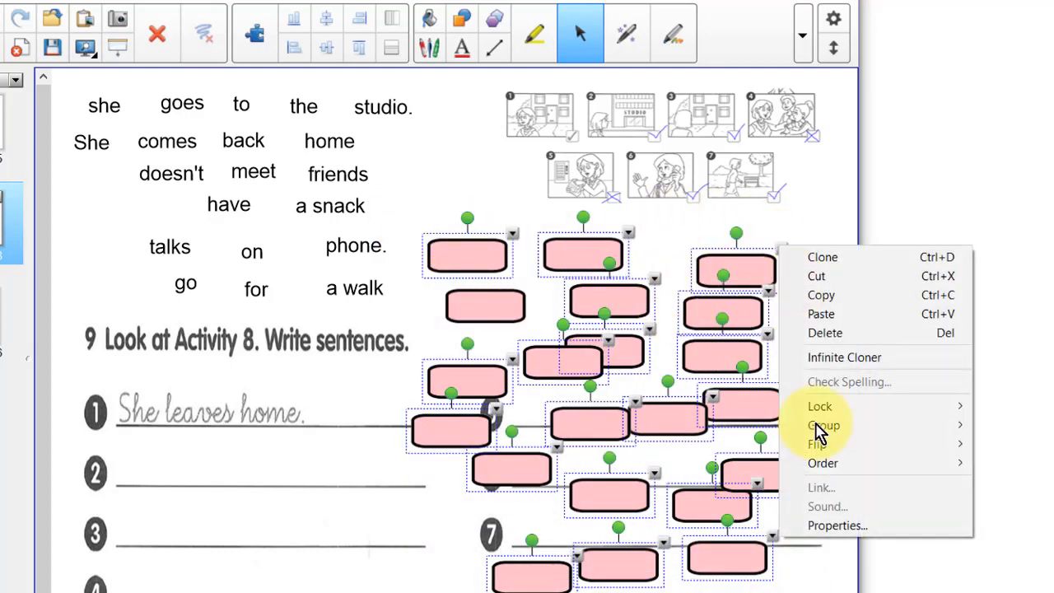
mouse_move(824, 464)
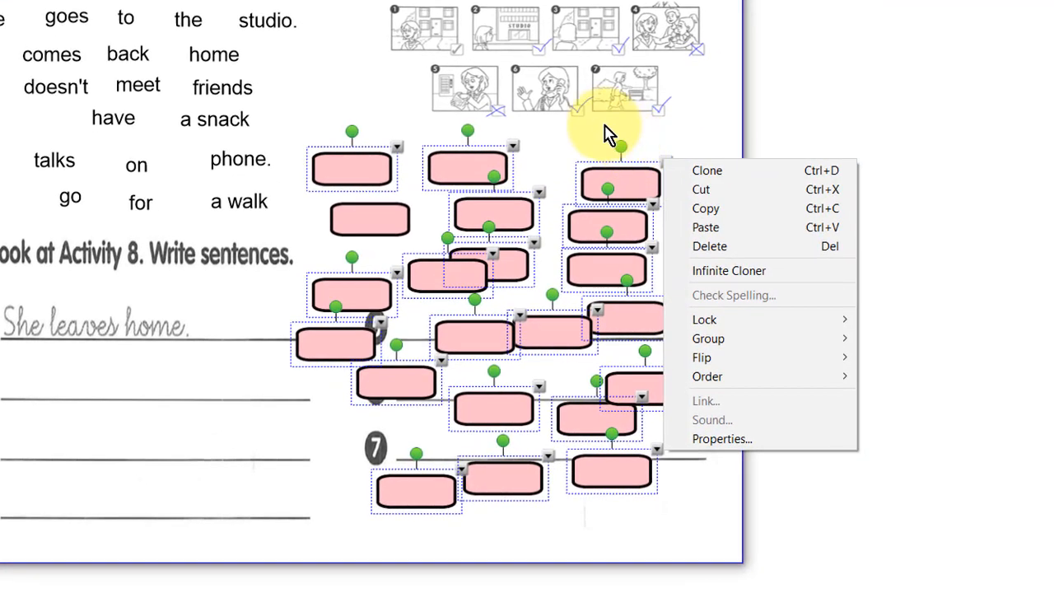
left_click(690, 258)
Step: Shift the pink copy beside "phone." slightly right, select all the pink copies together and send them to the back
left_click_drag(347, 168, 381, 164)
left_click_drag(301, 130, 694, 542)
left_click(692, 368)
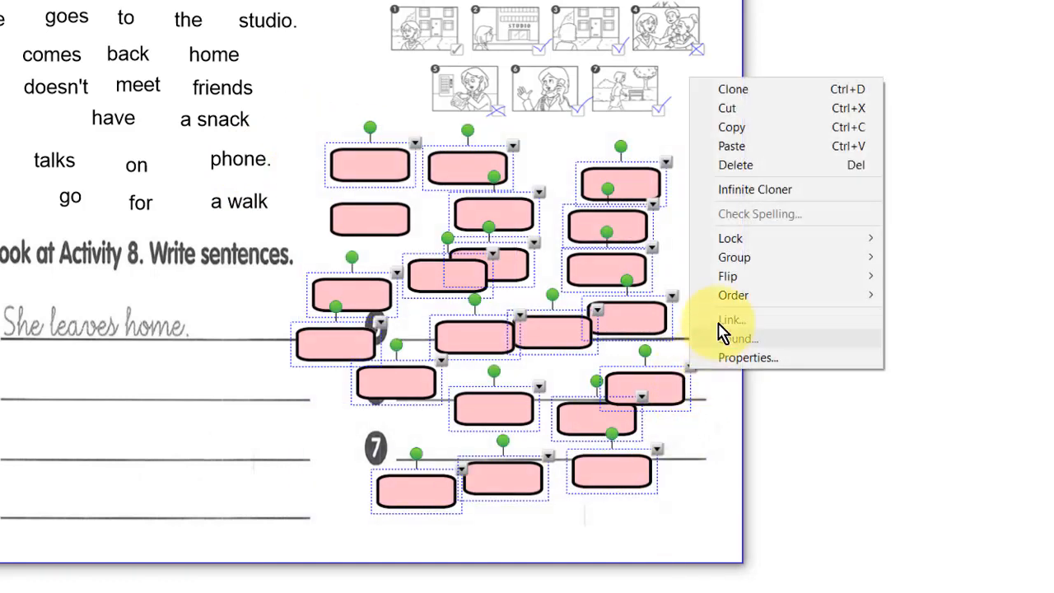
mouse_move(748, 260)
mouse_move(859, 299)
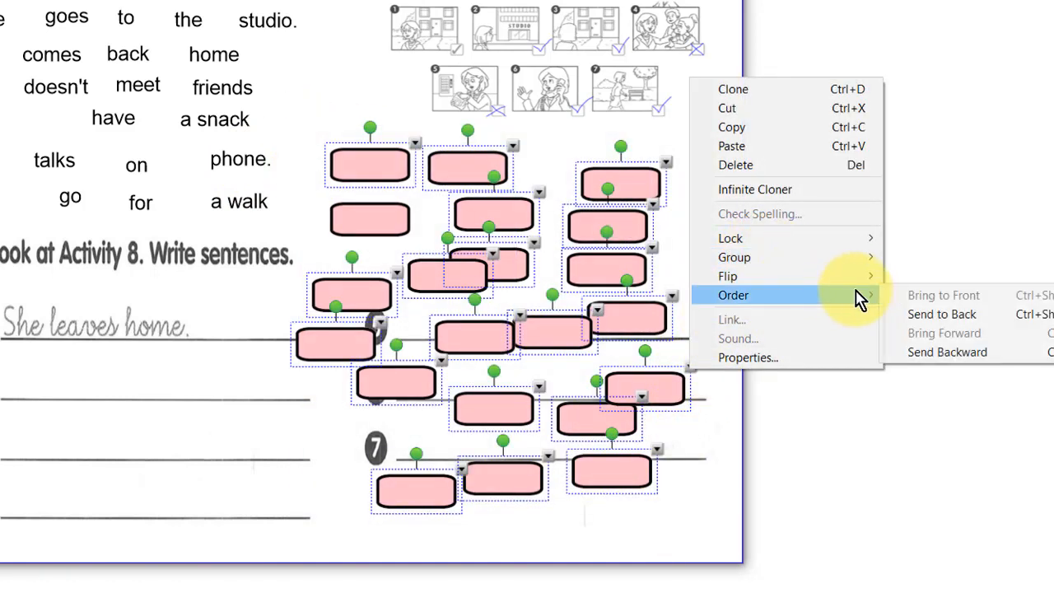
left_click(935, 319)
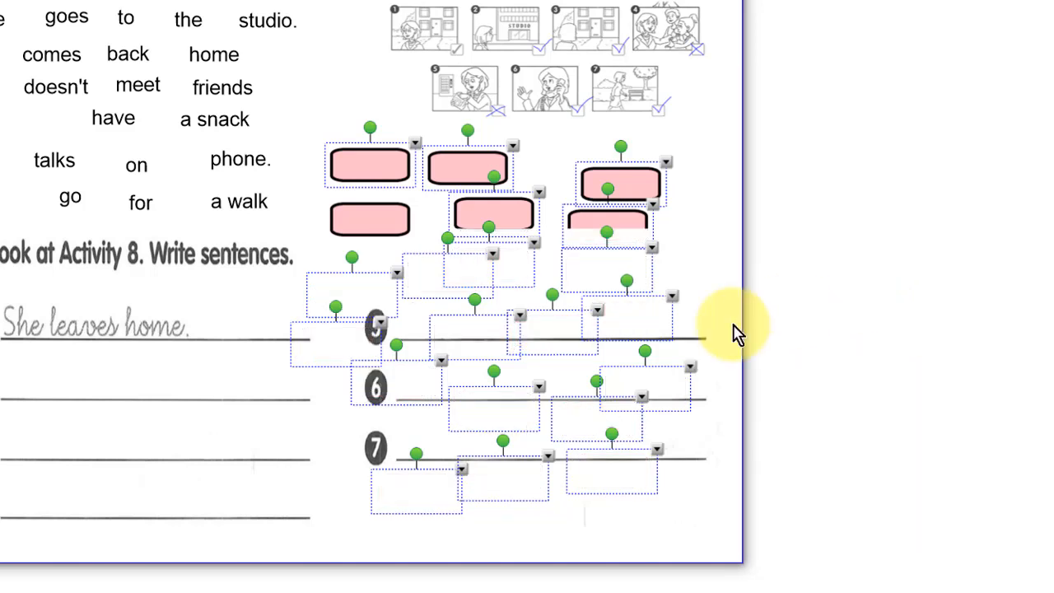
Step: Bring all the selected pink copies forward two levels
right_click(416, 154)
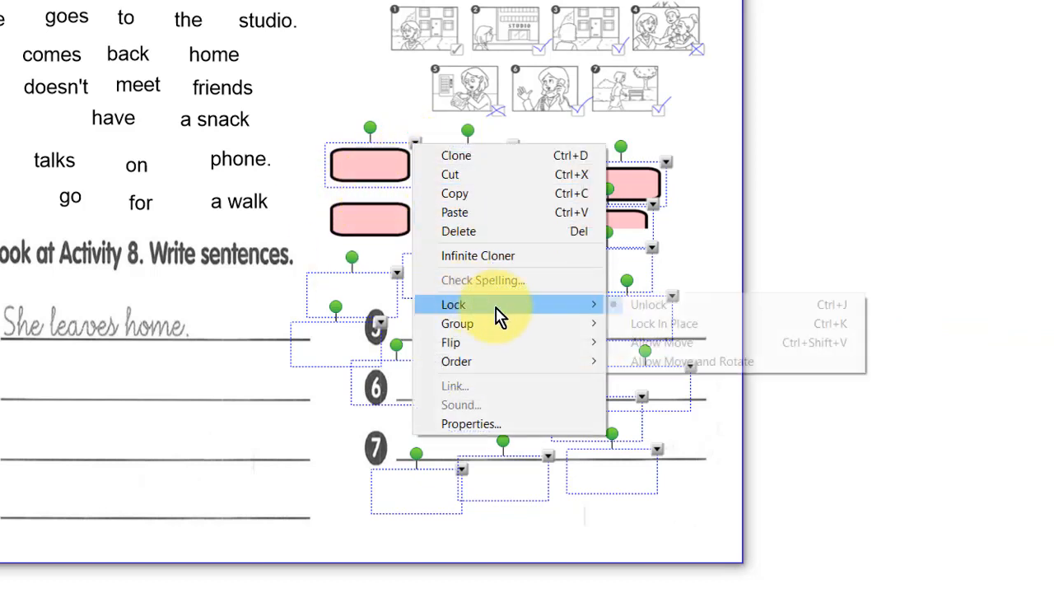
mouse_move(558, 372)
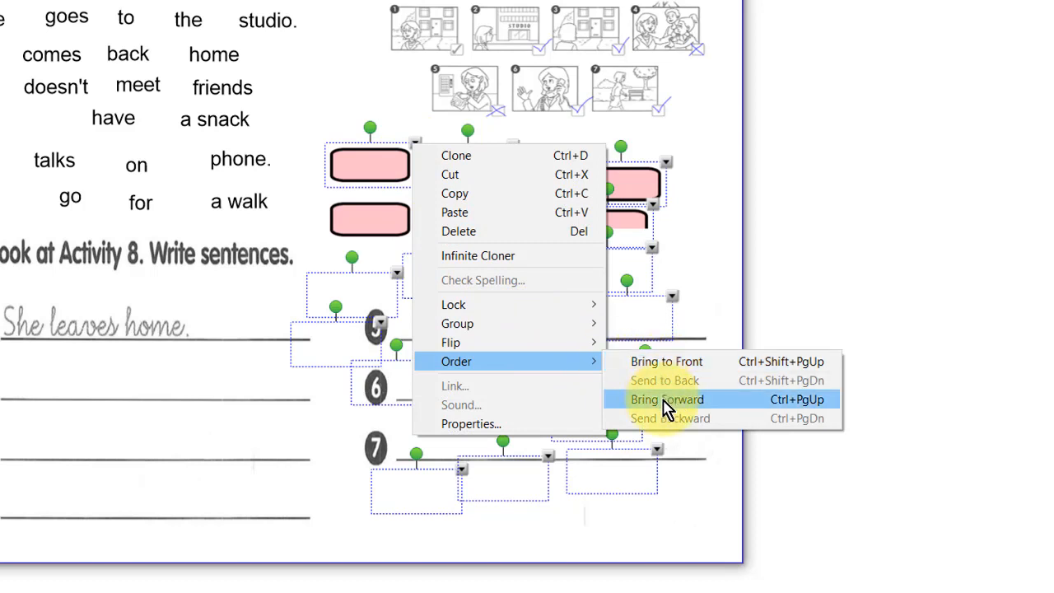
left_click(666, 401)
left_click(416, 146)
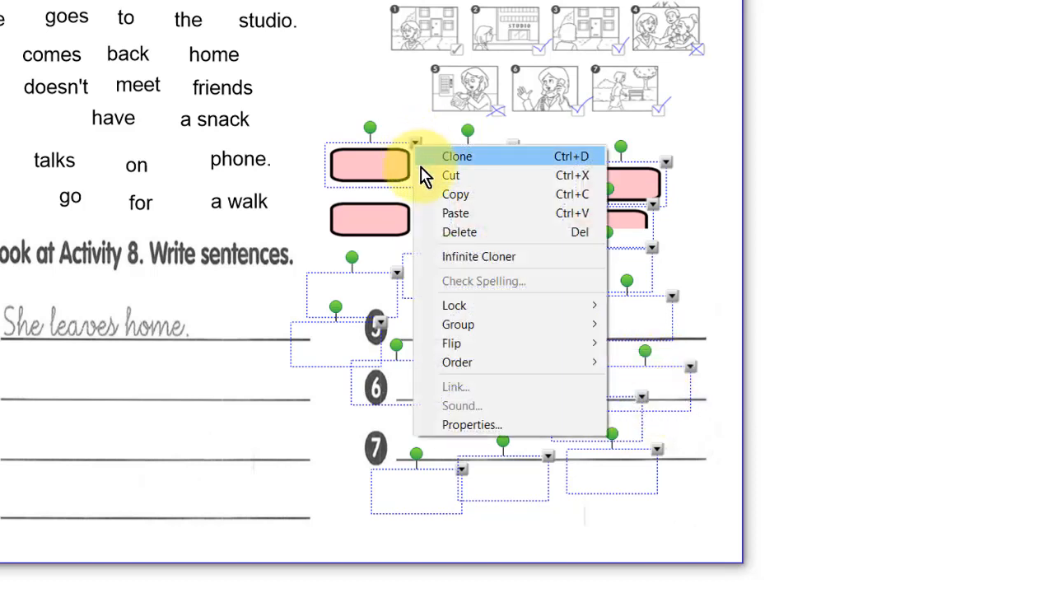
mouse_move(537, 360)
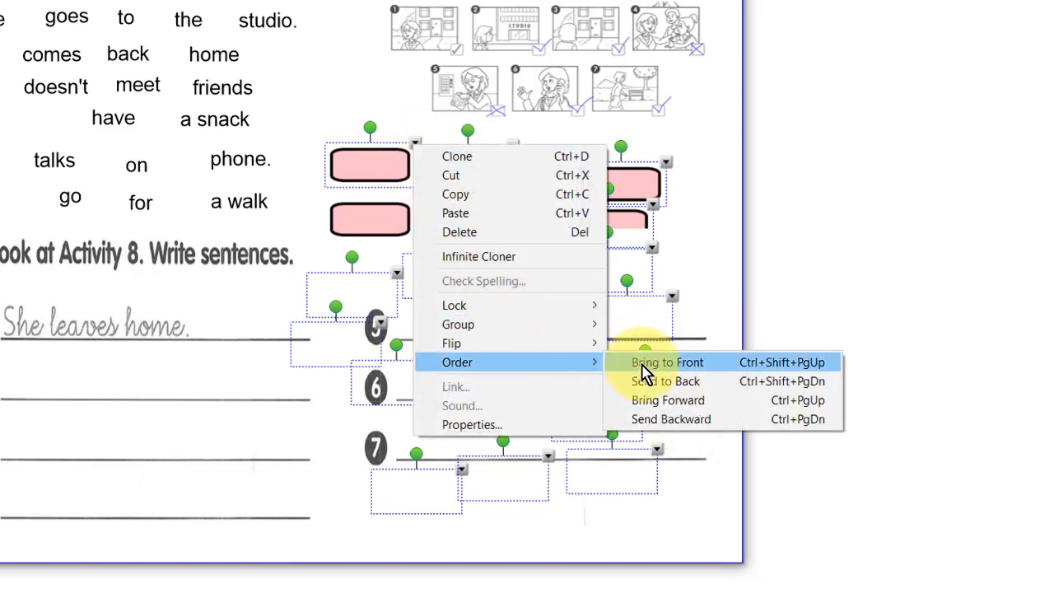
left_click(661, 402)
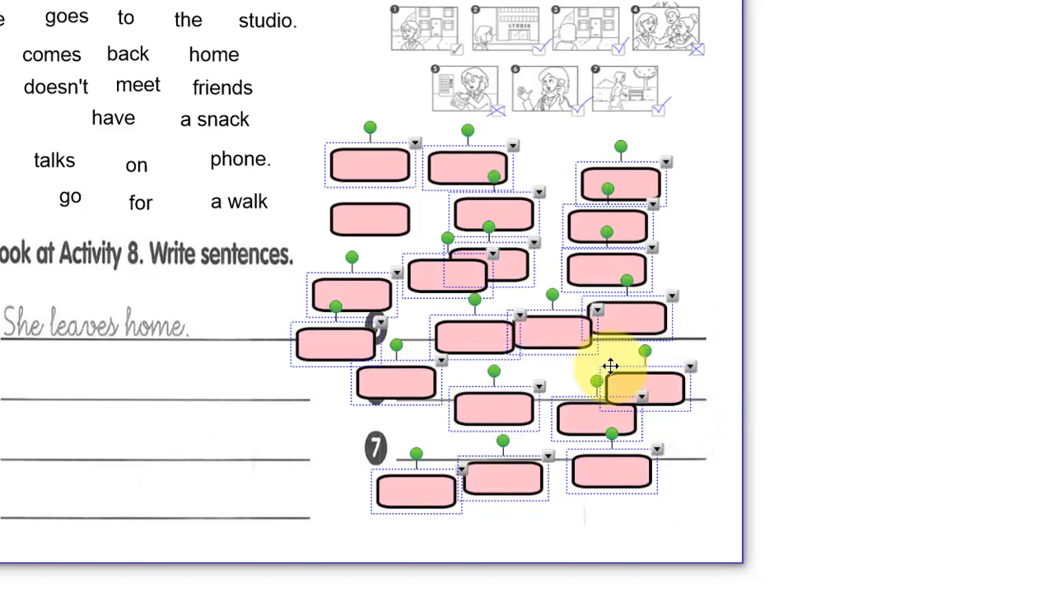
Step: Turn off infinite cloning for the original pink box beside "a walk"
left_click(375, 210)
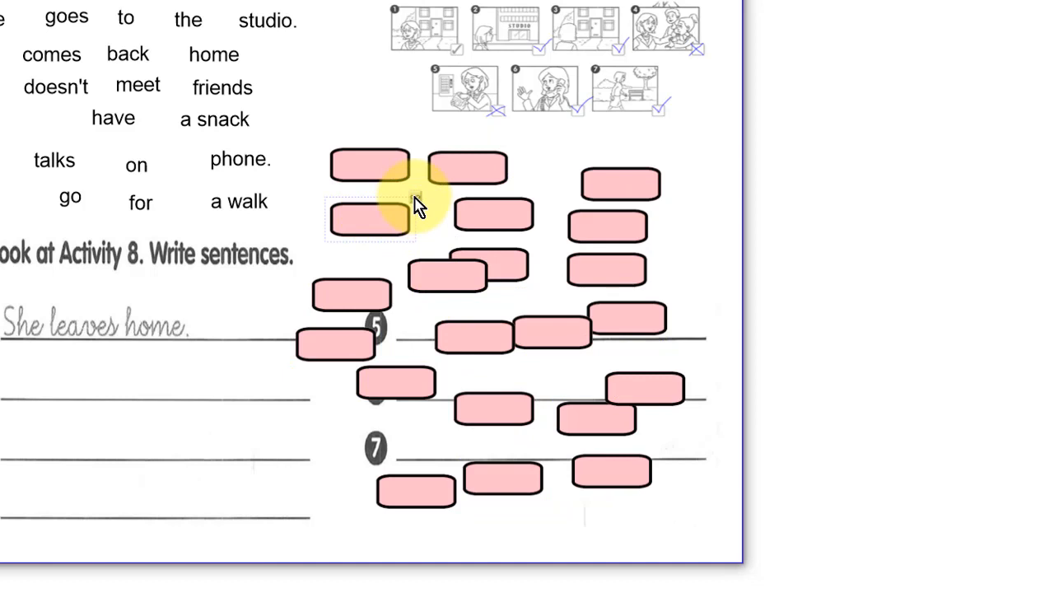
left_click(416, 198)
left_click(436, 214)
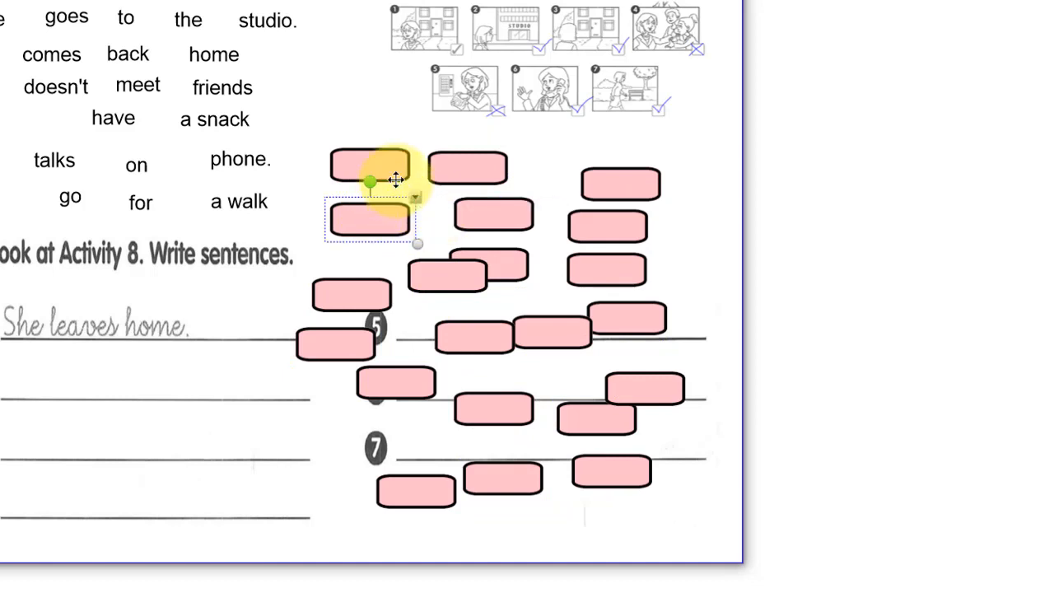
Step: Move a loose pink box from the cluster behind the first word "she", shifting the neighbouring pink copies slightly
left_click_drag(367, 218, 241, 176)
left_click_drag(257, 212, 367, 220)
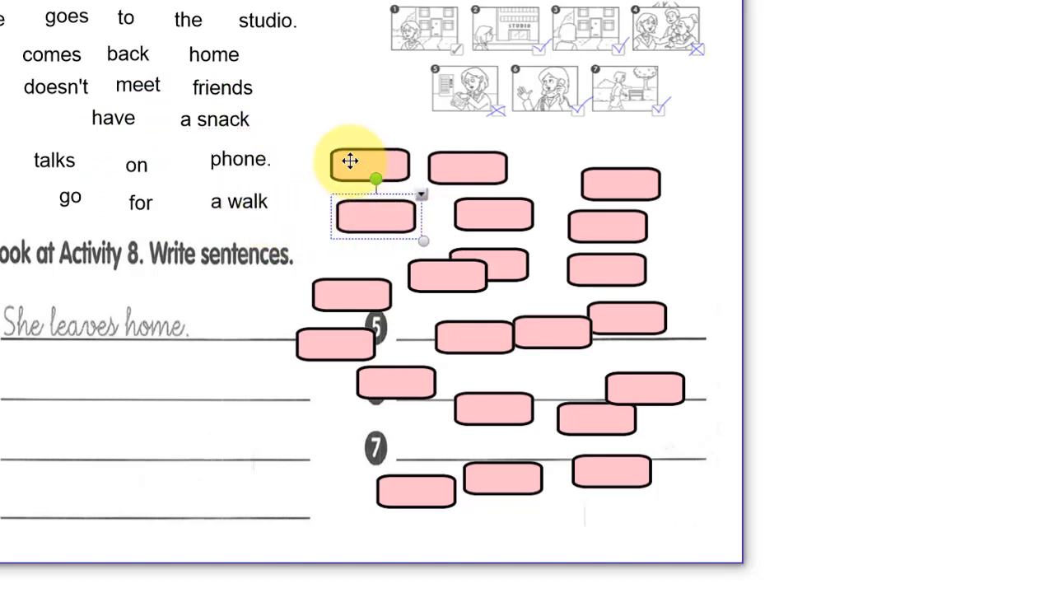
left_click_drag(350, 162, 299, 104)
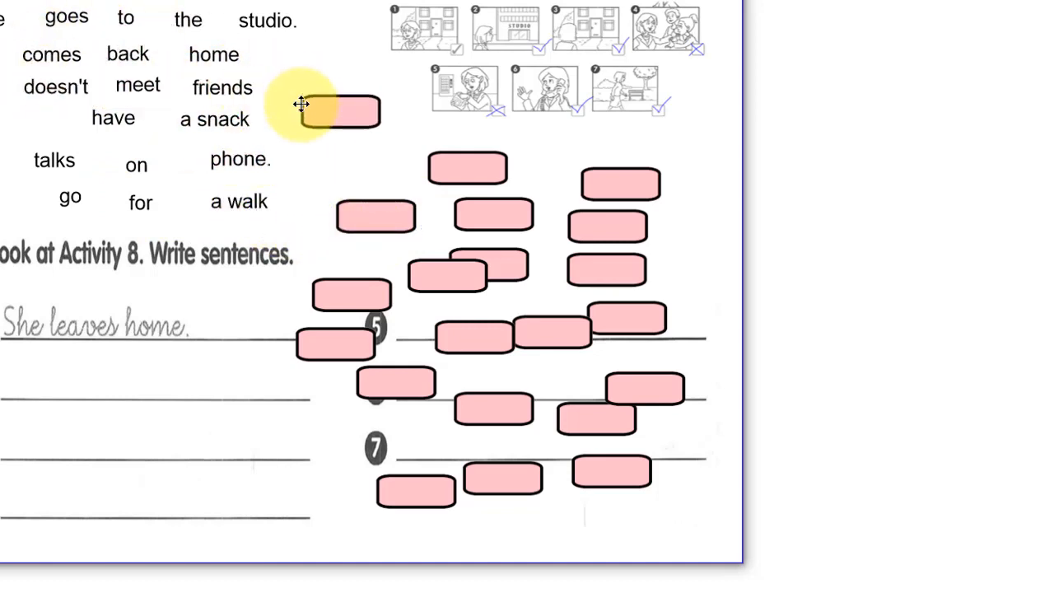
left_click_drag(497, 165, 462, 159)
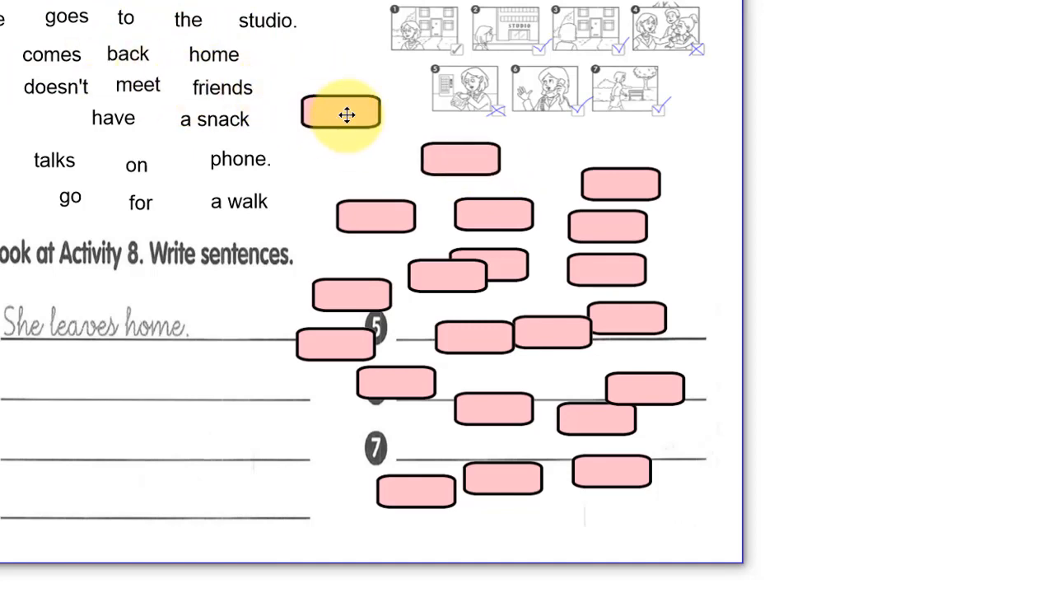
left_click_drag(346, 113, 13, 28)
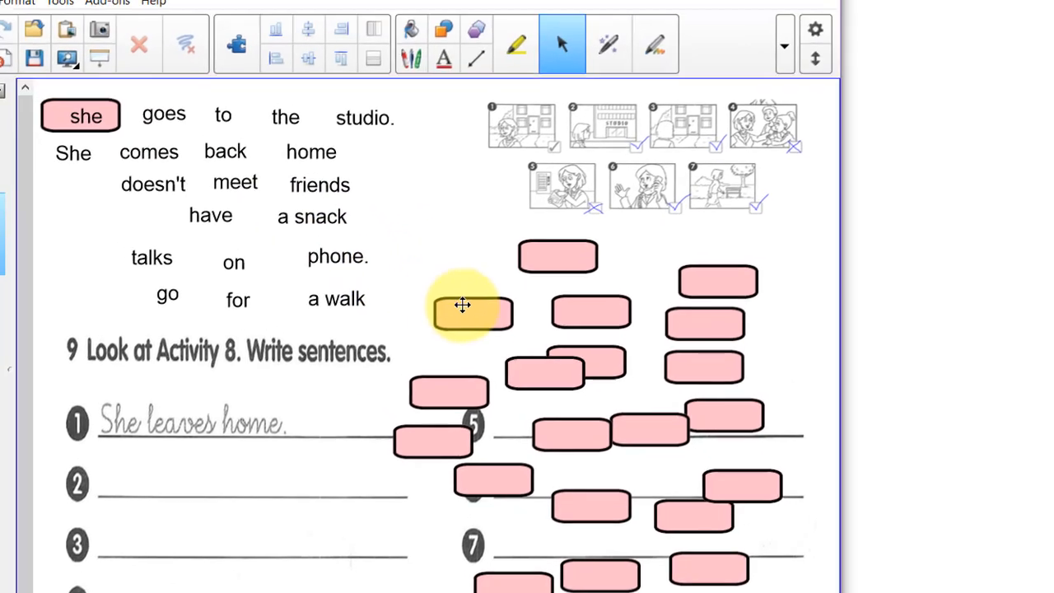
Step: Try placing a pink box behind "She" in the second row, and undo the moves
left_click_drag(353, 208, 55, 141)
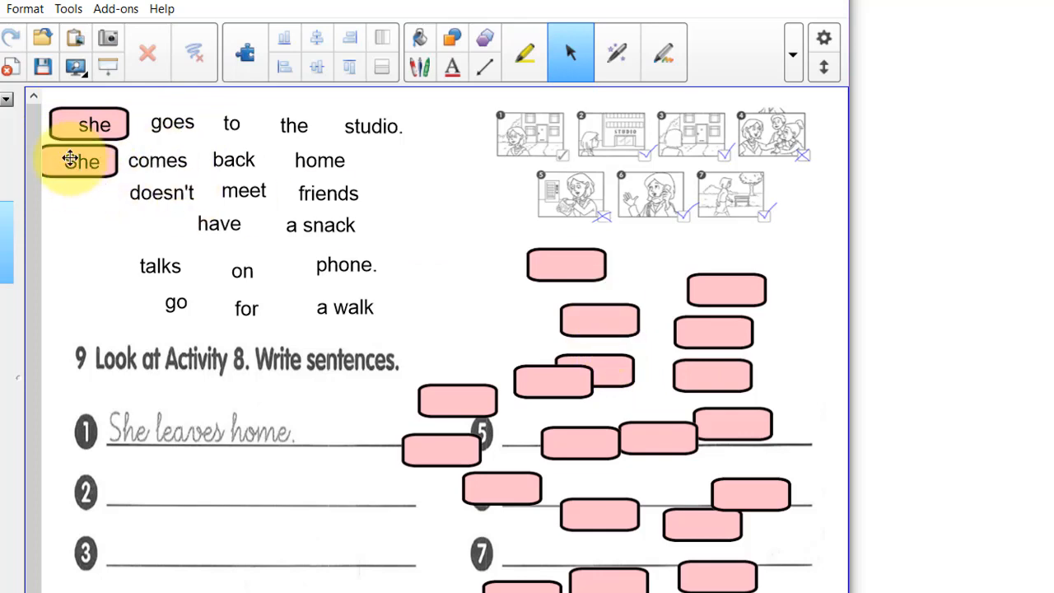
mouse_move(74, 160)
left_mouse_down()
mouse_move(401, 244)
mouse_move(80, 160)
left_mouse_up()
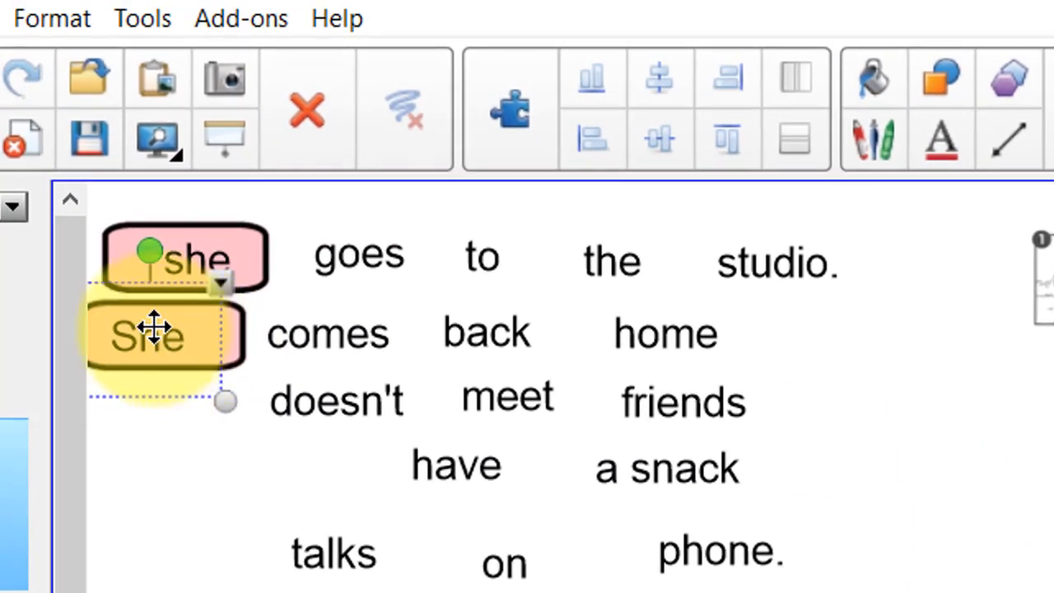
key("ctrl+z")
key("ctrl+z")
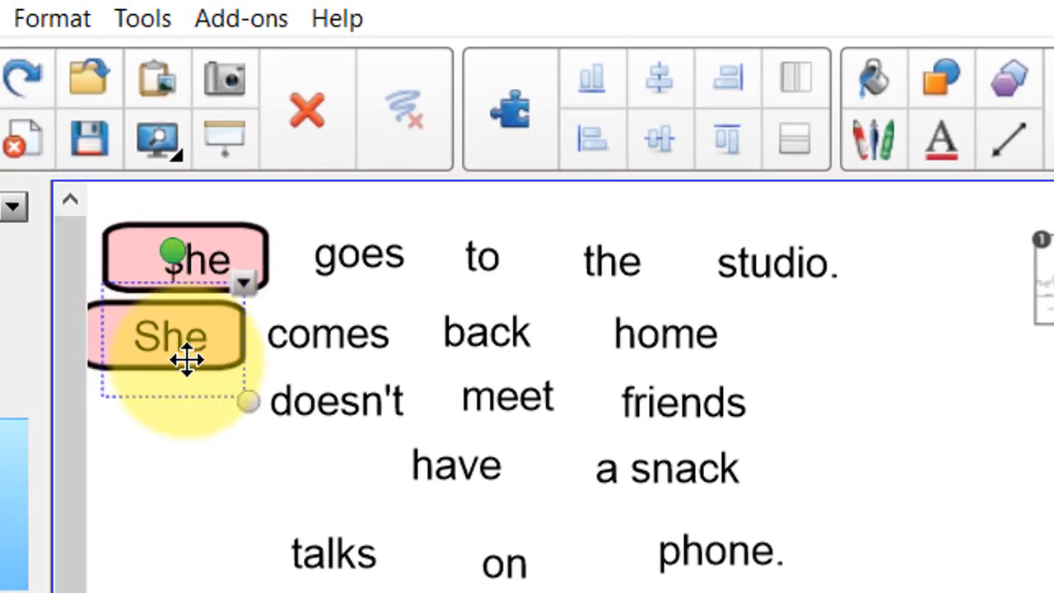
Step: Shift the pink box in the first row slightly so that it is centred behind the word "she"
left_click(299, 257)
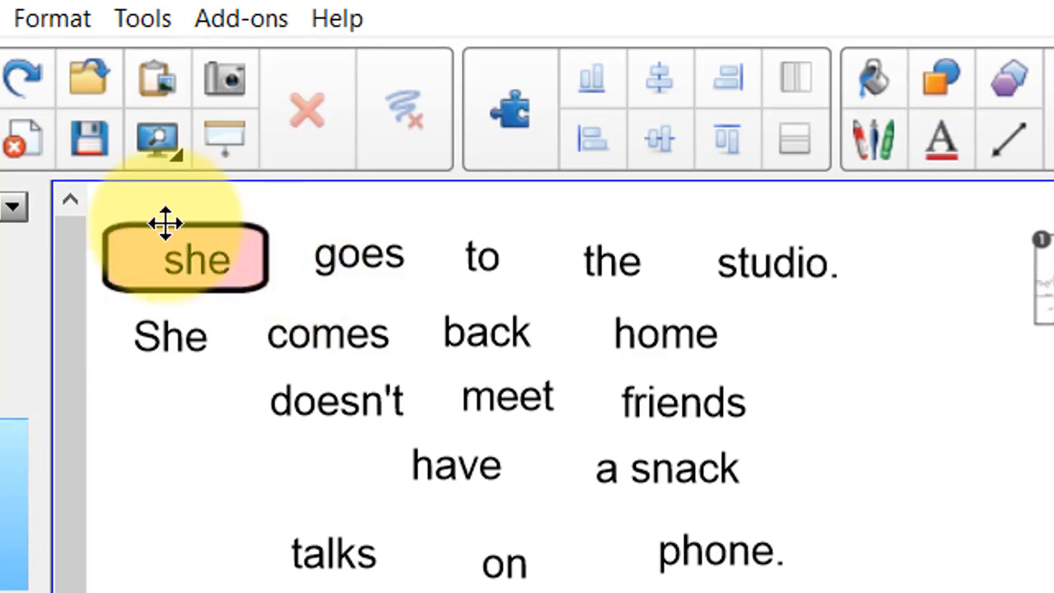
left_click(181, 237)
left_click_drag(168, 259, 173, 261)
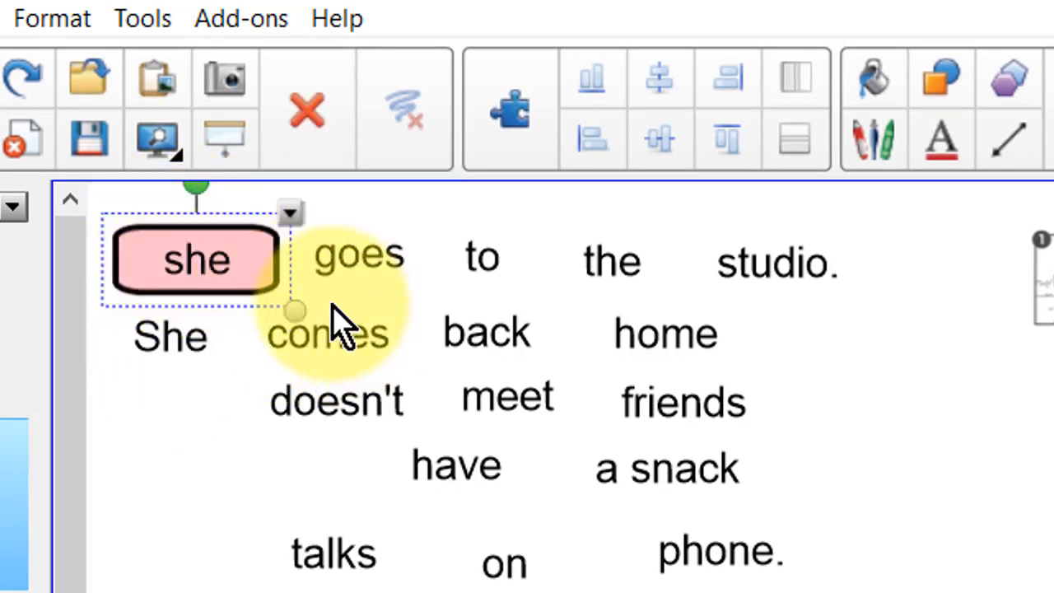
left_click(395, 302)
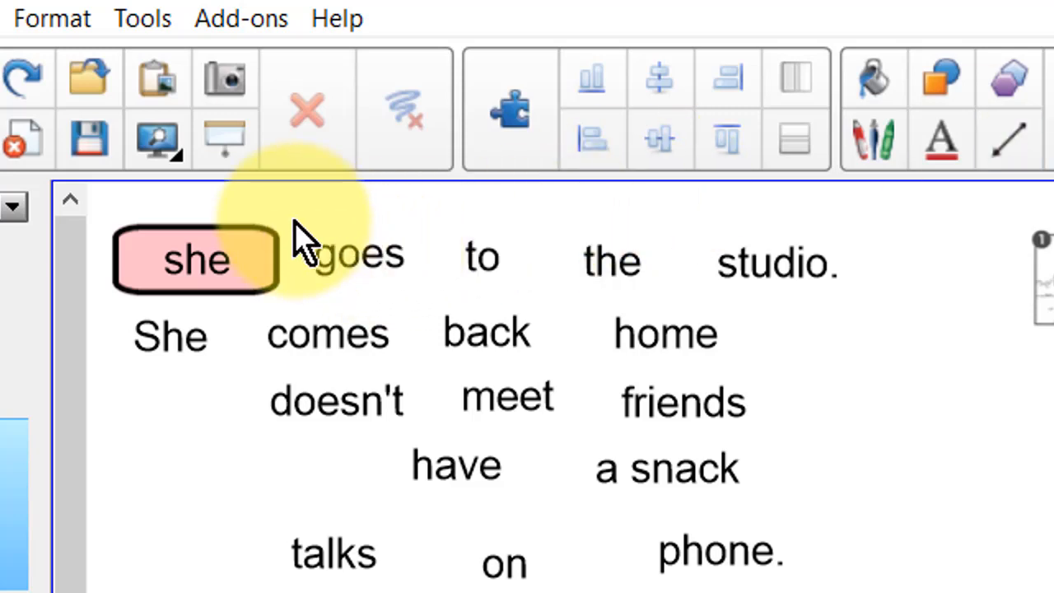
Step: Group the first word "she" with its pink box and test-move the tile to answer line 2 and back
left_click_drag(107, 196, 247, 325)
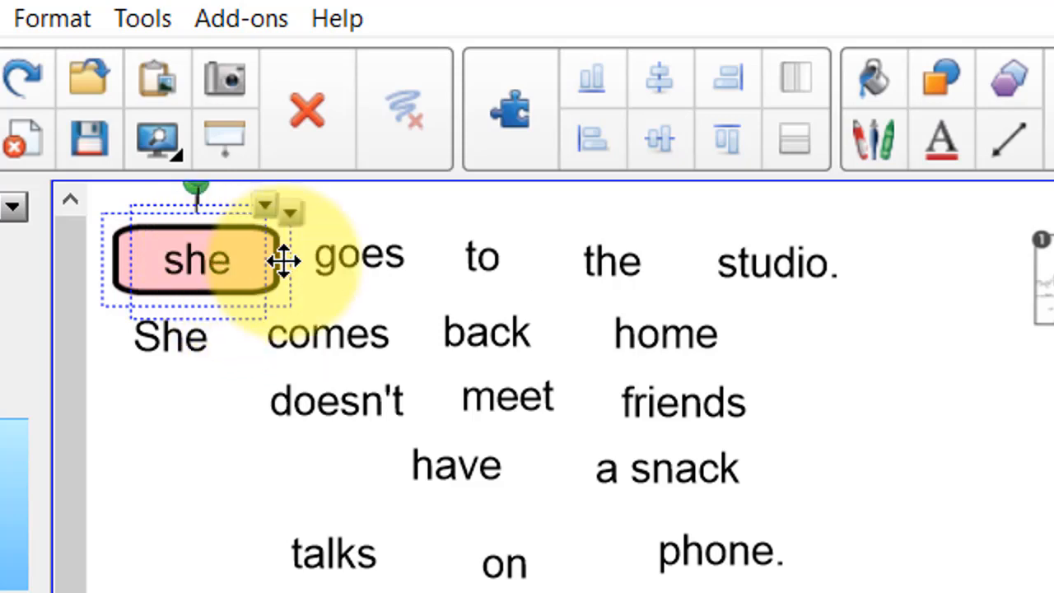
left_click(265, 208)
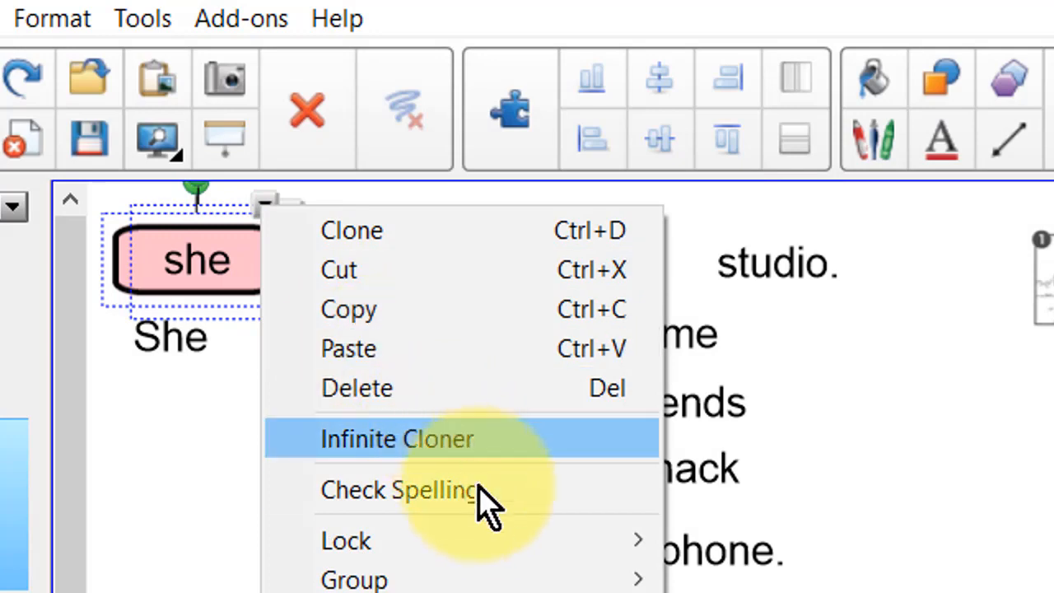
mouse_move(526, 560)
mouse_move(536, 580)
left_click(700, 576)
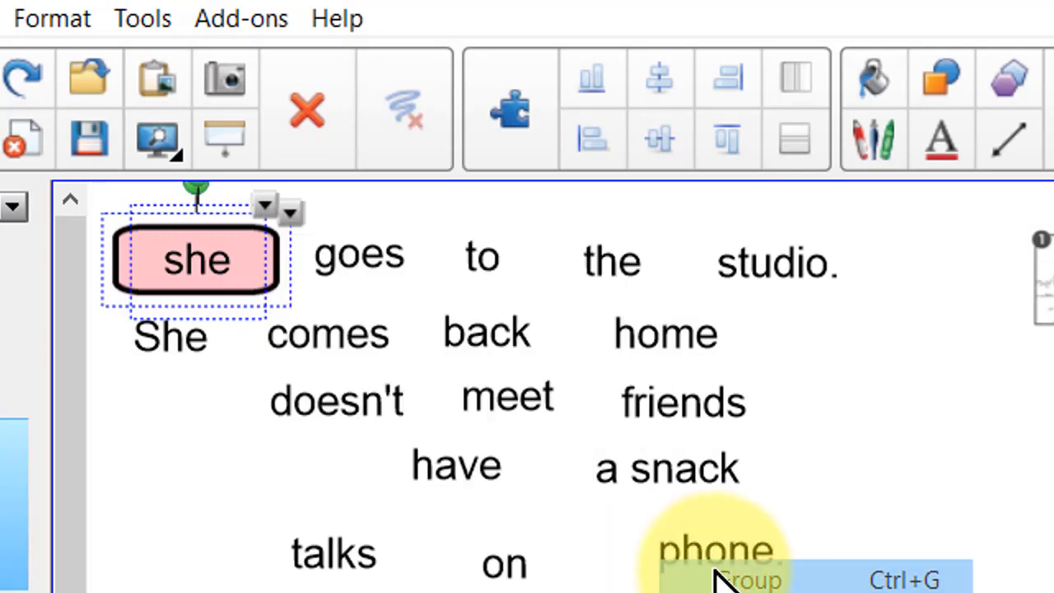
left_click_drag(220, 295, 572, 592)
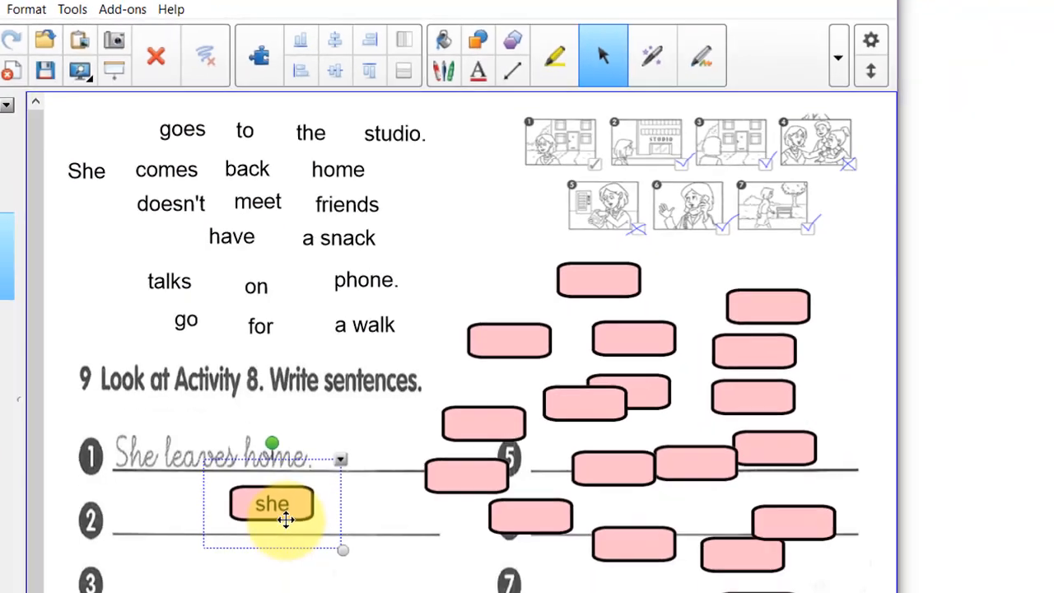
left_click_drag(286, 519, 101, 118)
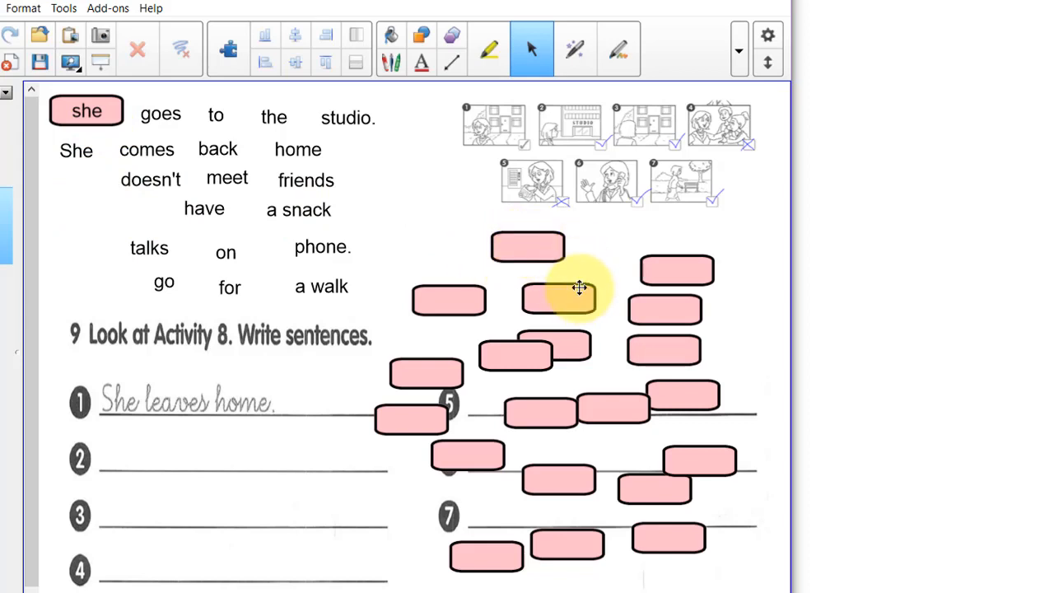
Step: Place one pink box behind the word "goes" and another behind "comes"
left_click_drag(499, 355, 412, 208)
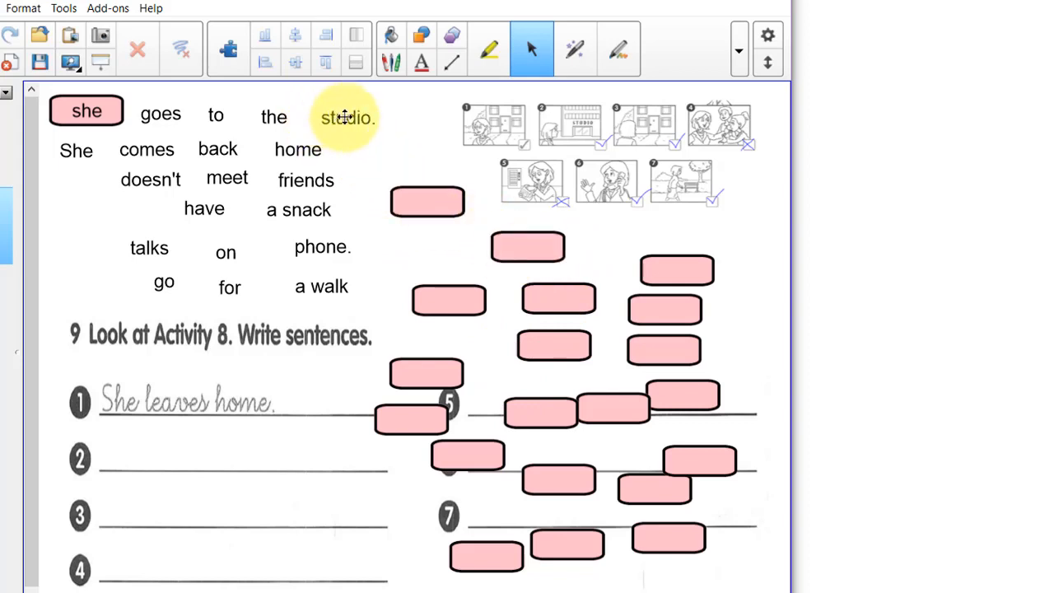
left_click_drag(433, 210, 159, 113)
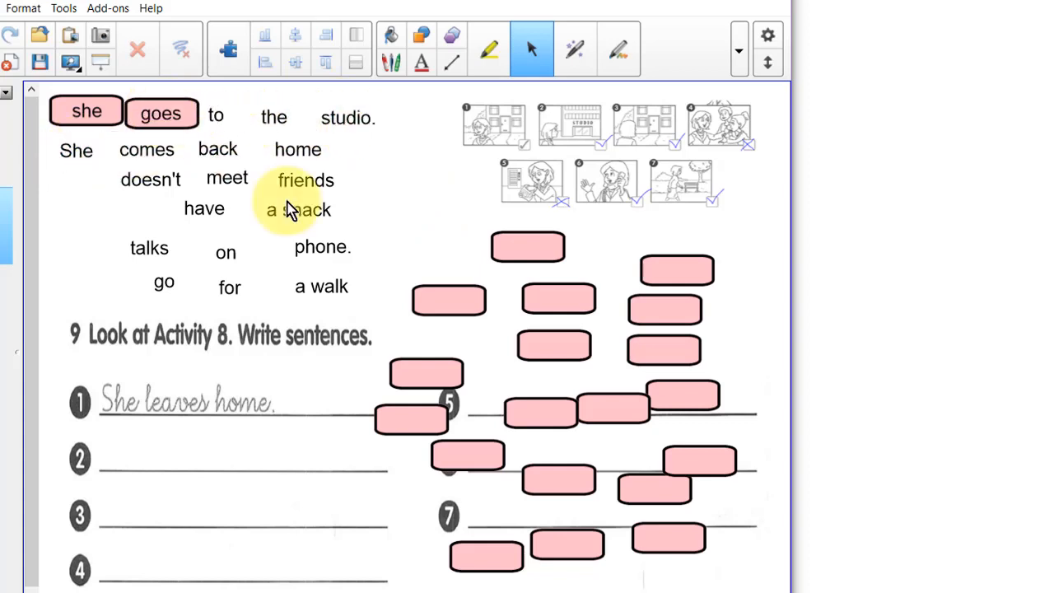
left_click_drag(440, 294, 147, 141)
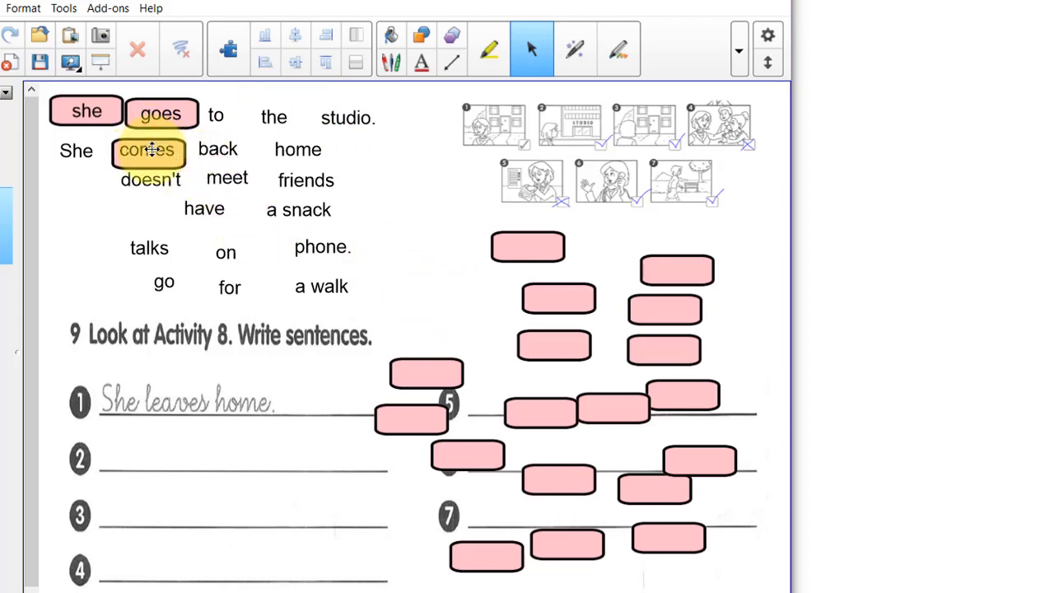
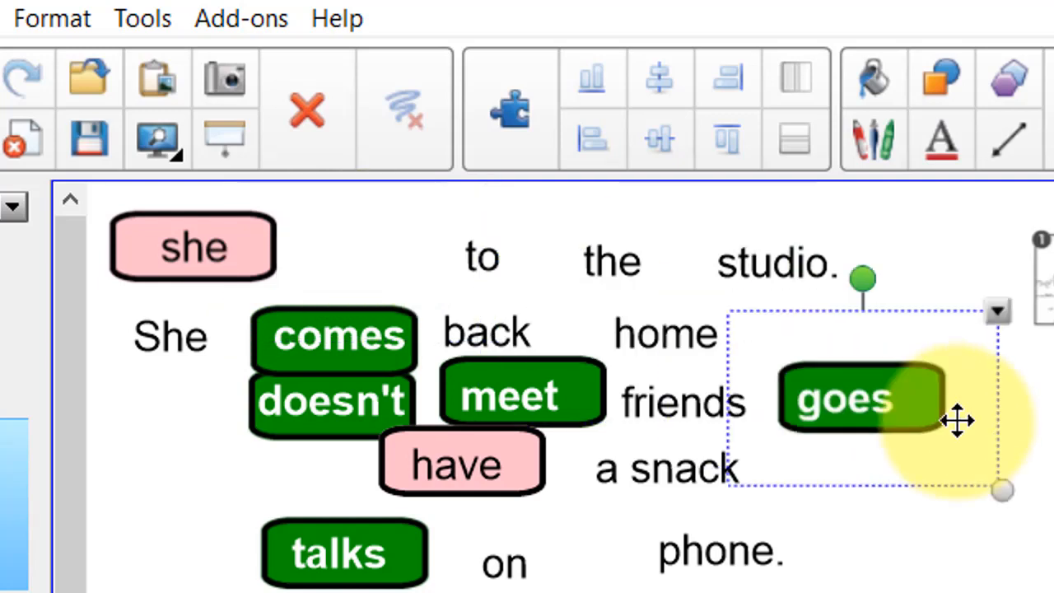
Step: Group the word "comes" with its green box and move the tile to the start of answer line 2
left_click(363, 333)
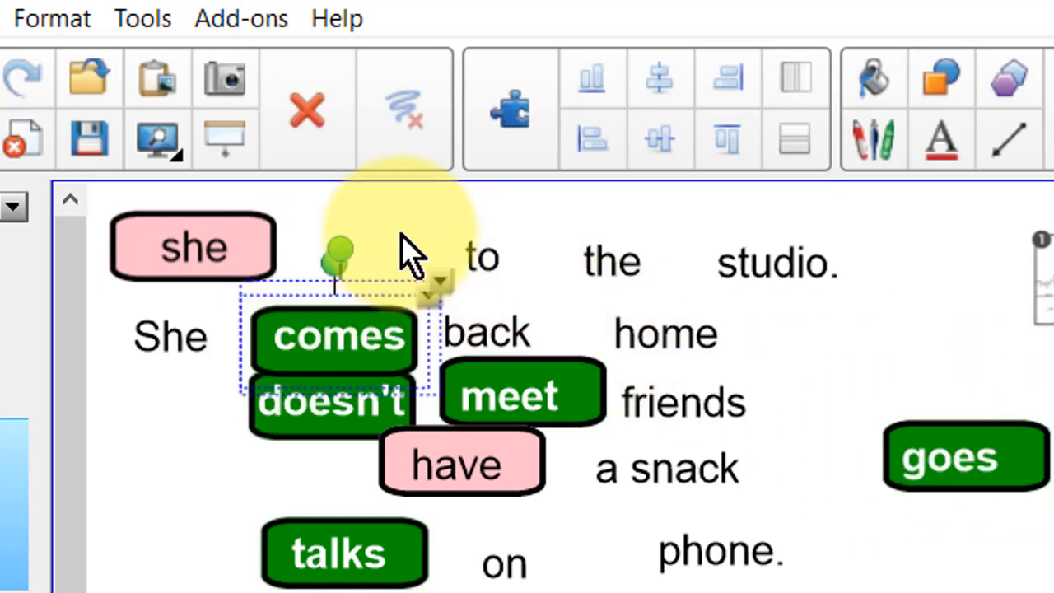
left_click_drag(344, 299, 972, 533)
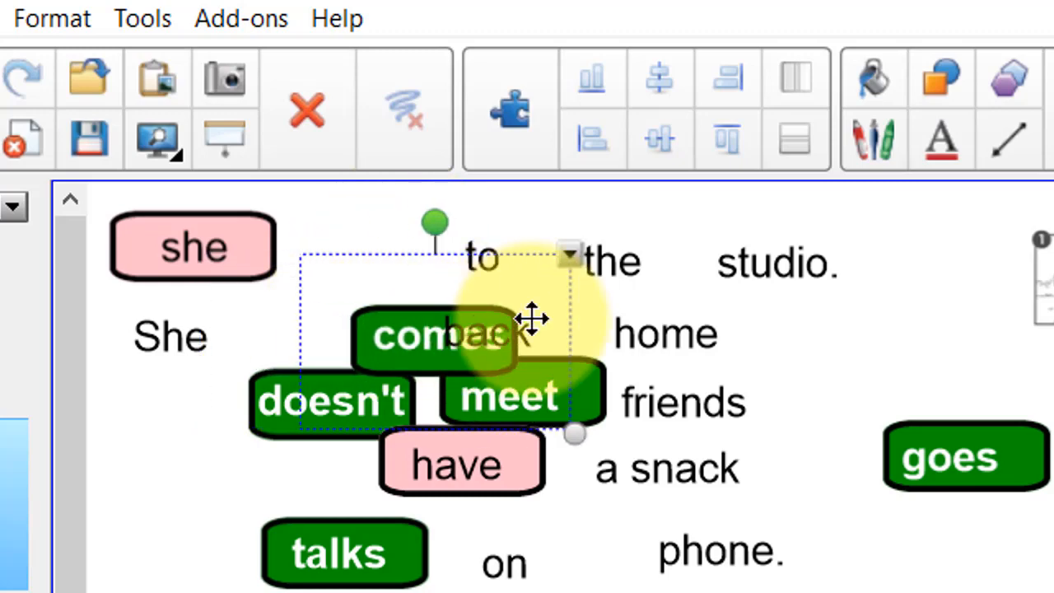
left_click_drag(873, 479, 708, 592)
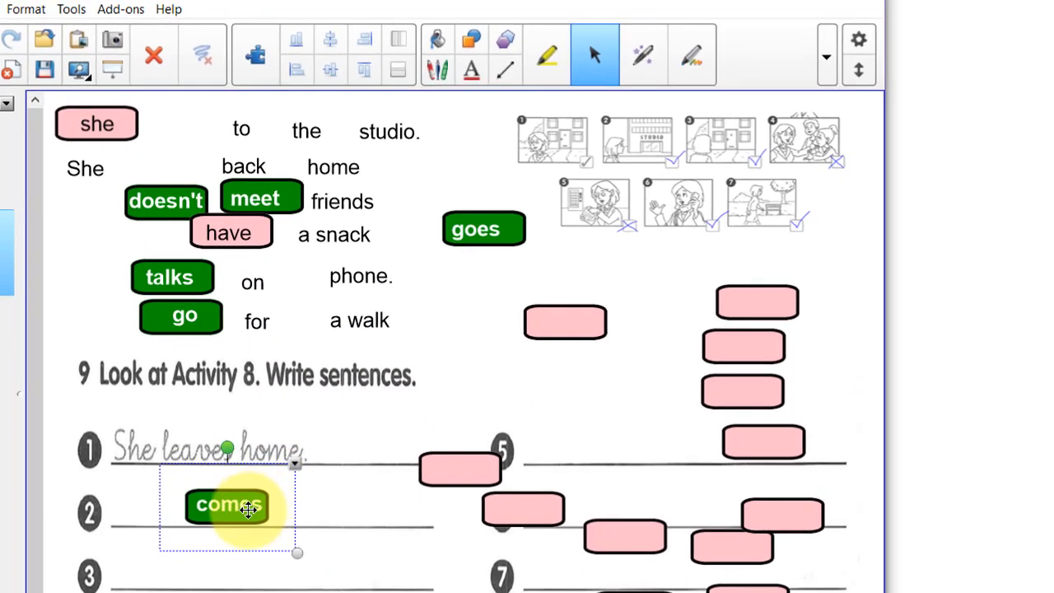
left_click_drag(234, 503, 158, 503)
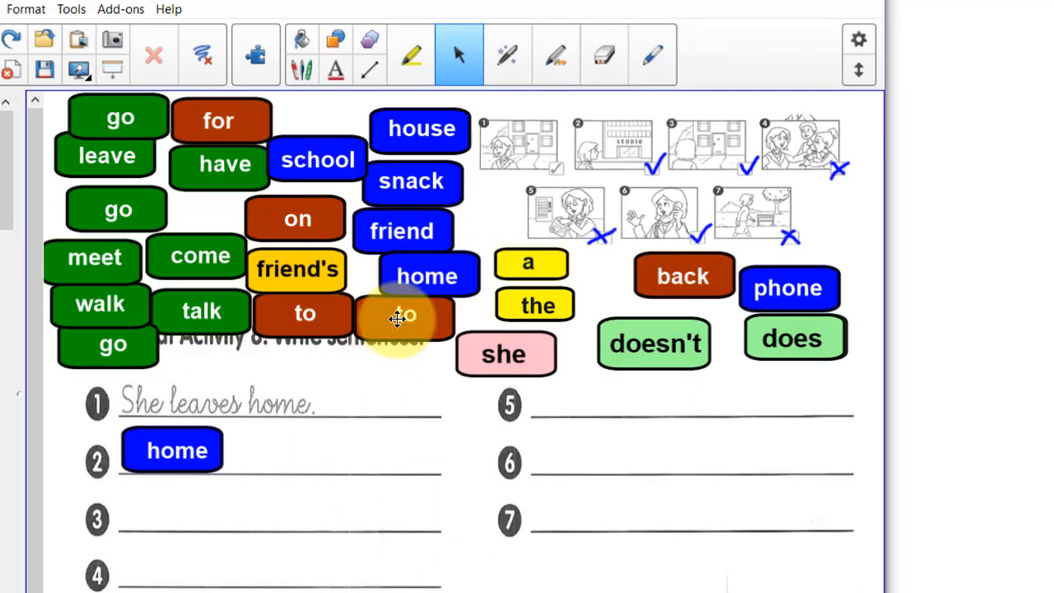
Step: On the page of finished colour-coded word tiles, place a "to" tile beside "home" on answer line 2
left_click_drag(397, 319, 266, 461)
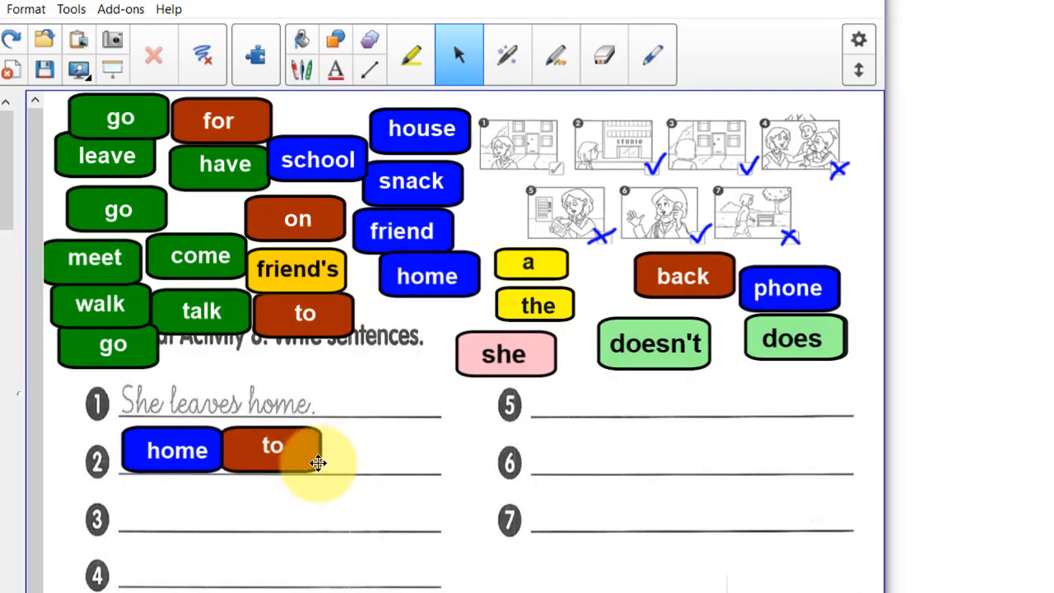
left_click_drag(333, 459, 322, 447)
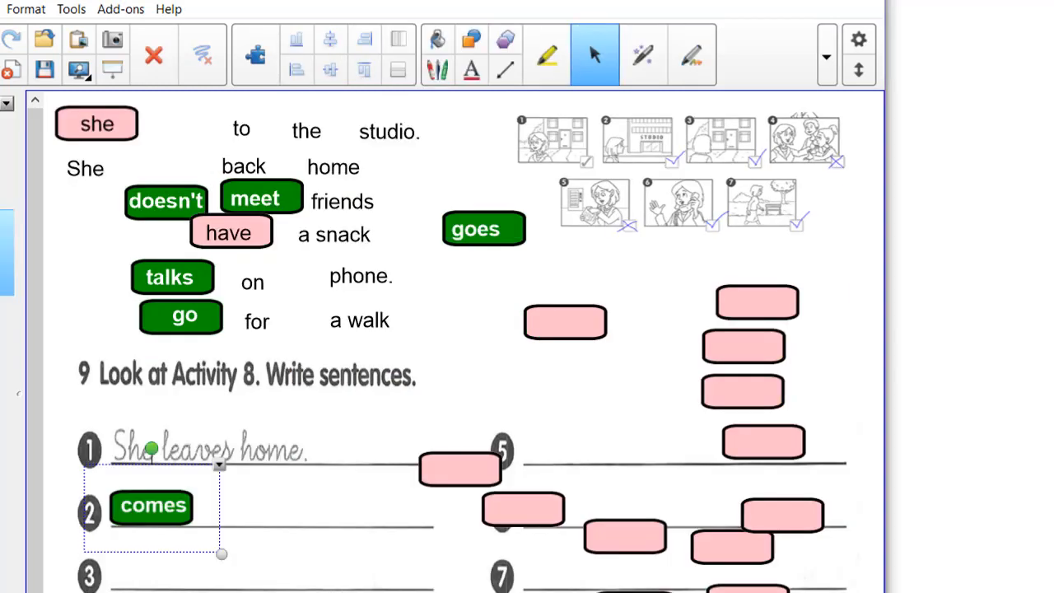
Step: Lock the "comes" tile as Allow Move, put it back on answer line 2 and save the notebook
left_click_drag(162, 504, 269, 537)
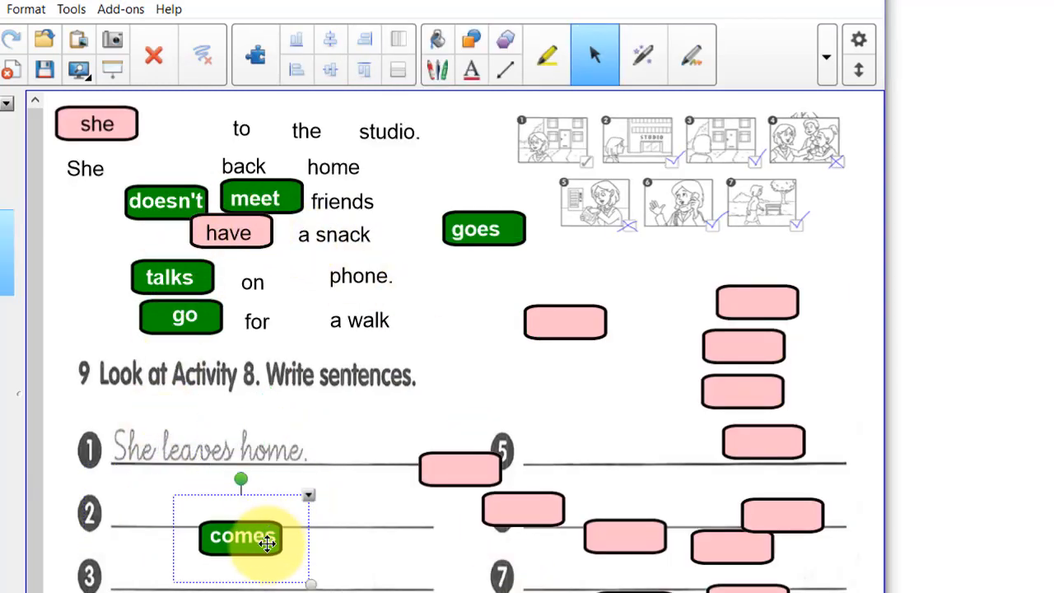
left_click(308, 496)
mouse_move(420, 360)
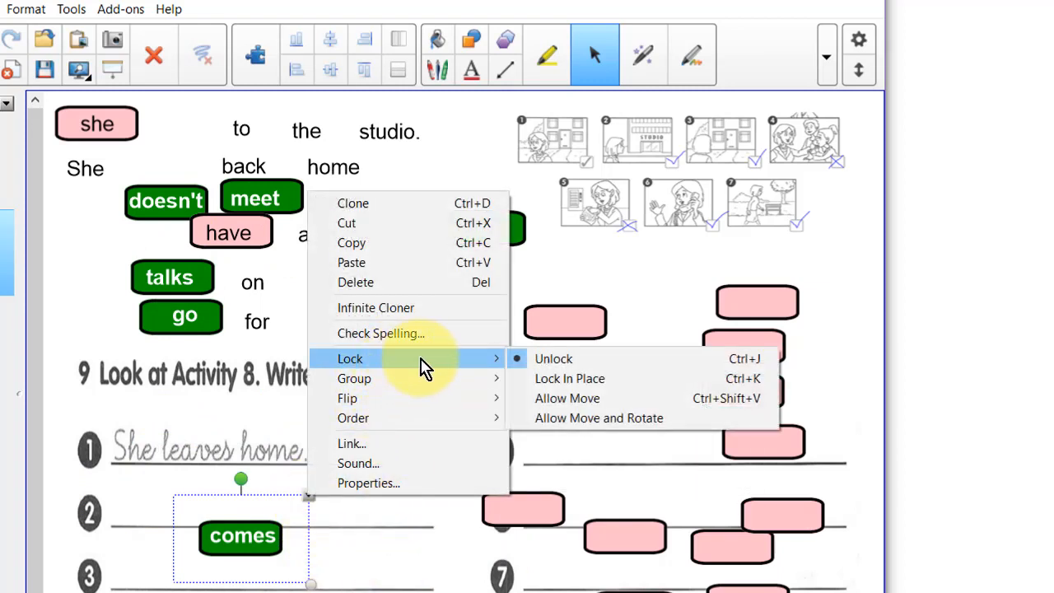
left_click(564, 405)
left_click_drag(243, 537, 147, 503)
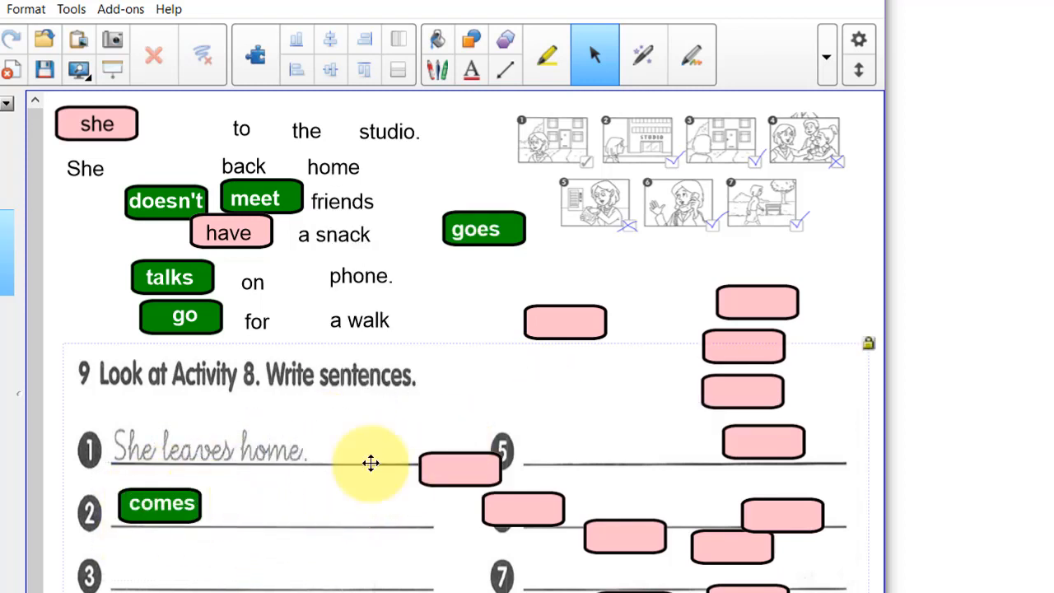
left_click(47, 72)
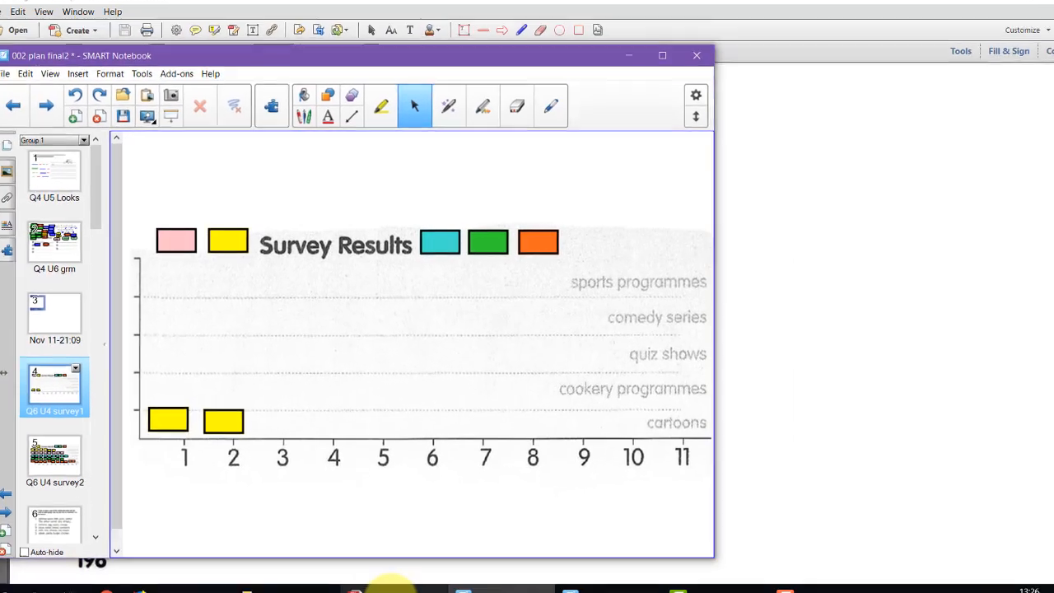
Step: Compare exercise 11's Survey Results graph in 002 Pages needed.pdf with the survey page in the 002 plan final2 notebook
left_click(400, 579)
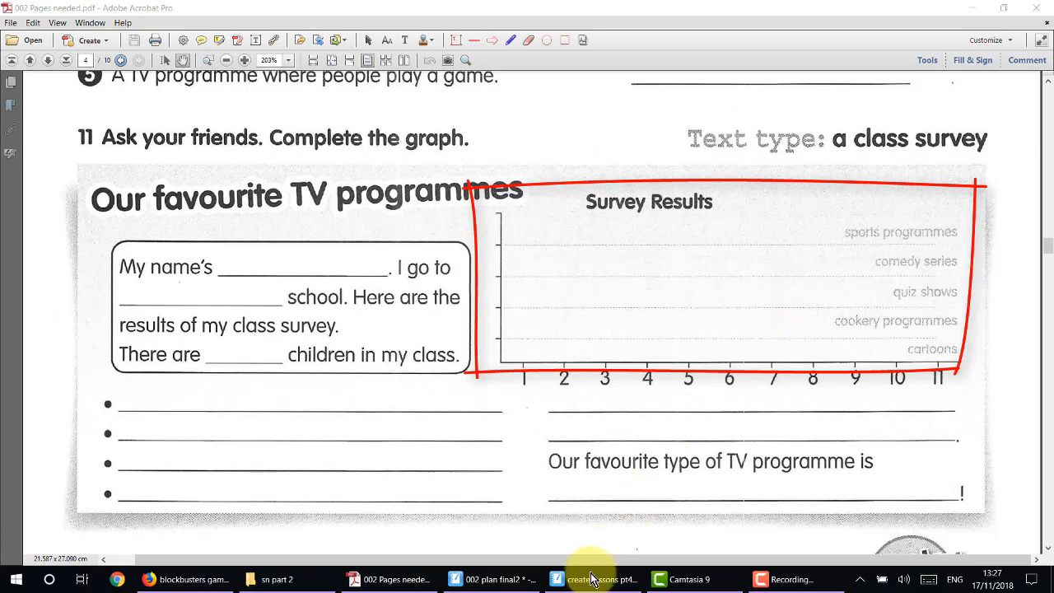
left_click(501, 580)
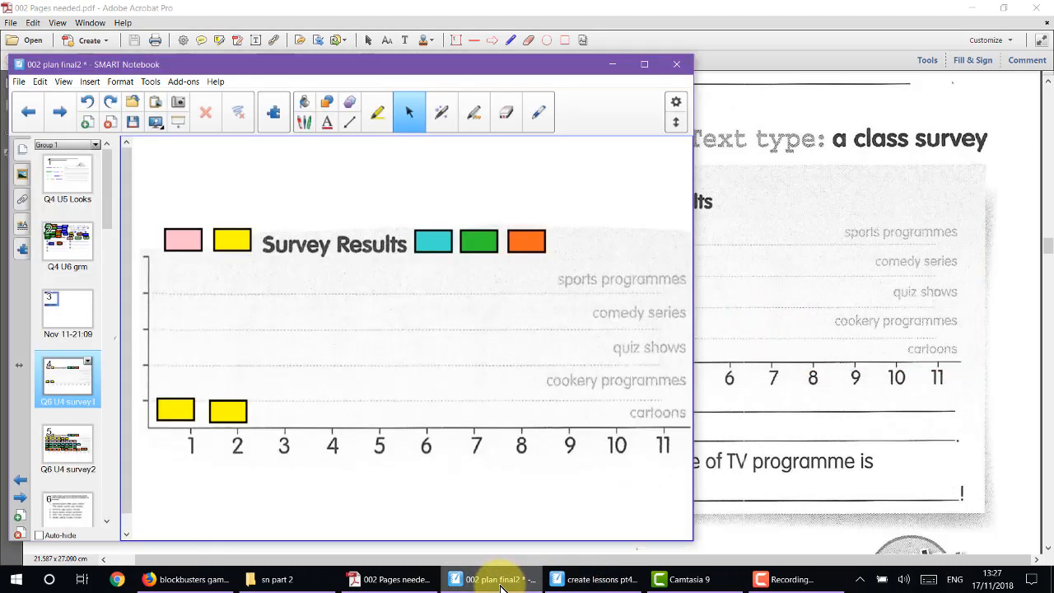
left_click(501, 581)
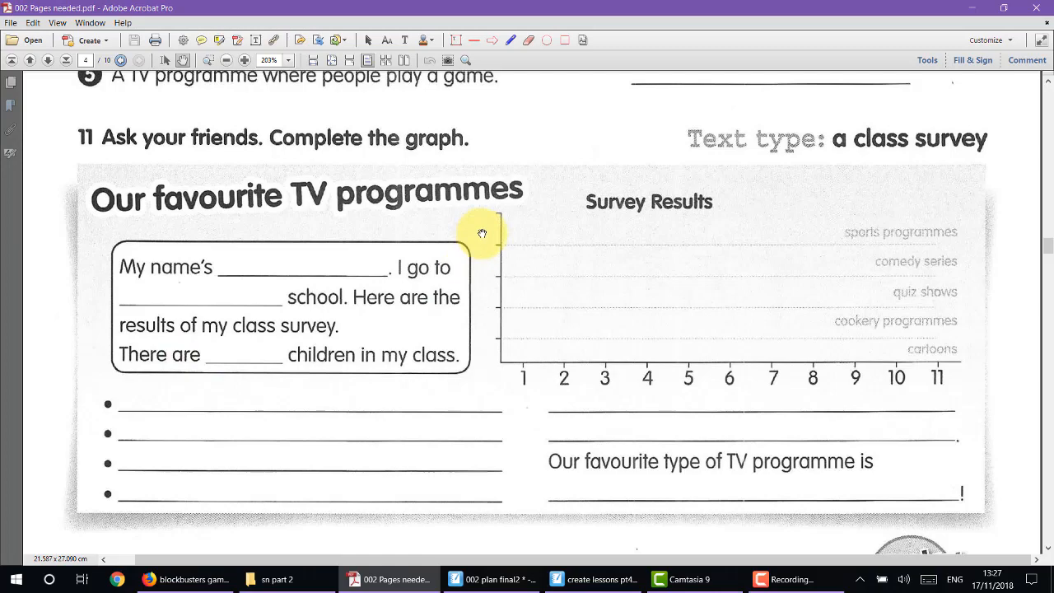
key("super+shift+s")
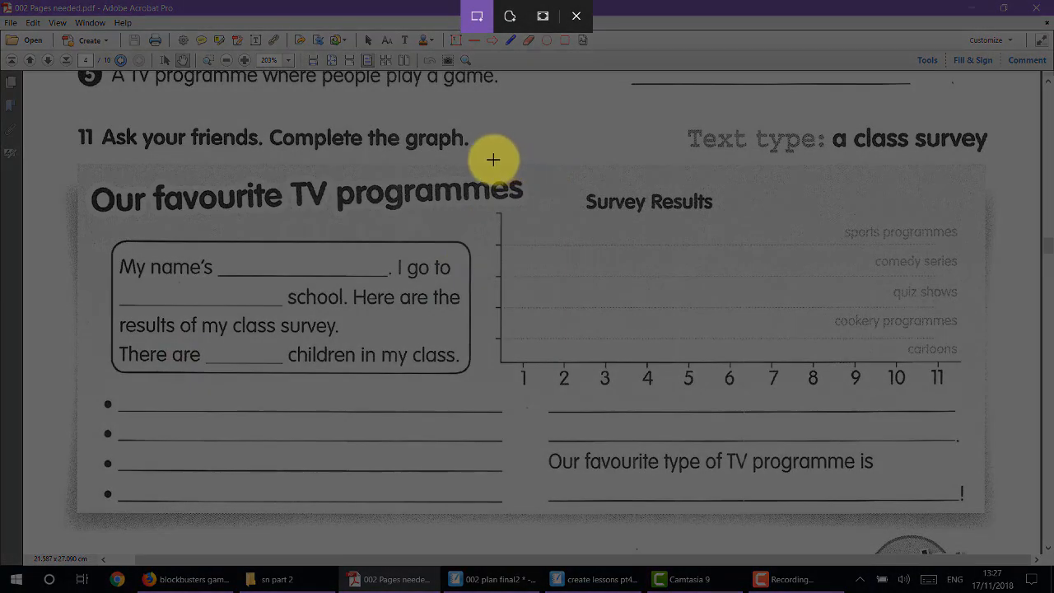
key("Escape")
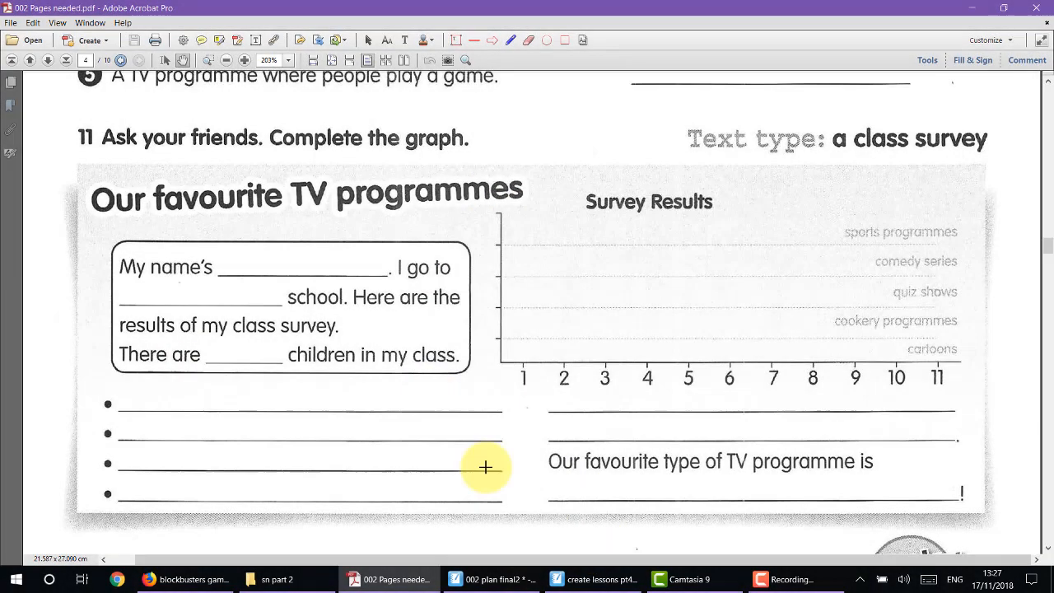
left_click(492, 580)
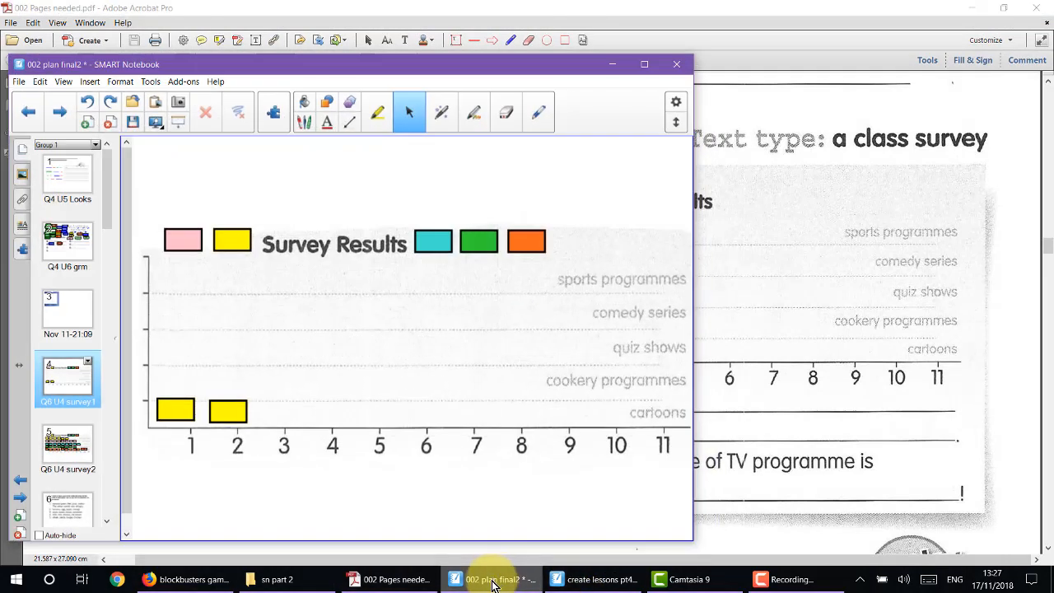
Step: Take a freeform screen snip around exercise 11's Survey Results graph, including its title, axes and programme labels, in 002 Pages needed.pdf
left_click(493, 580)
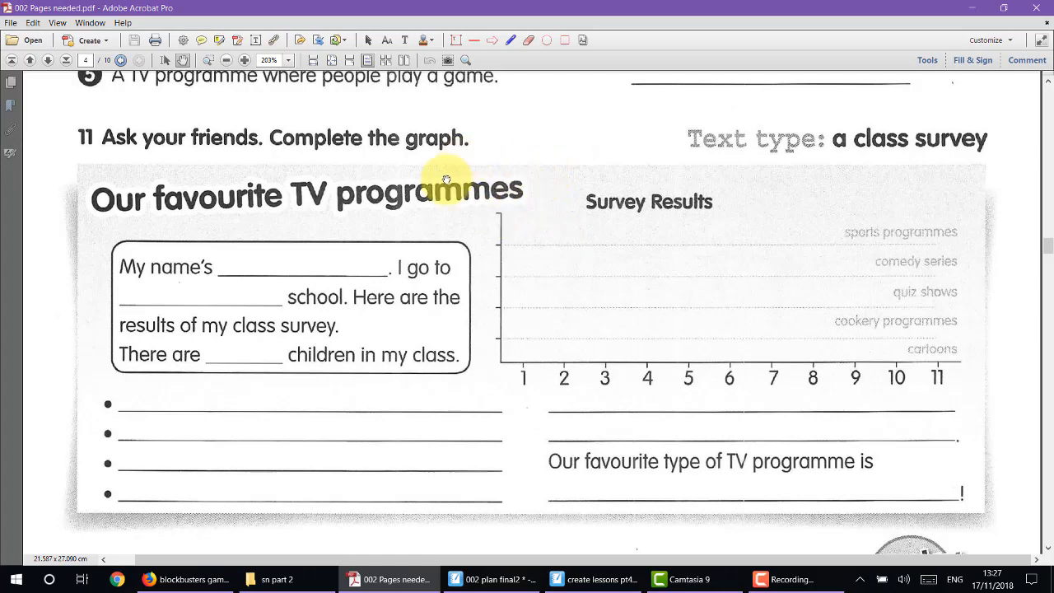
key("super+shift+s")
left_click(510, 16)
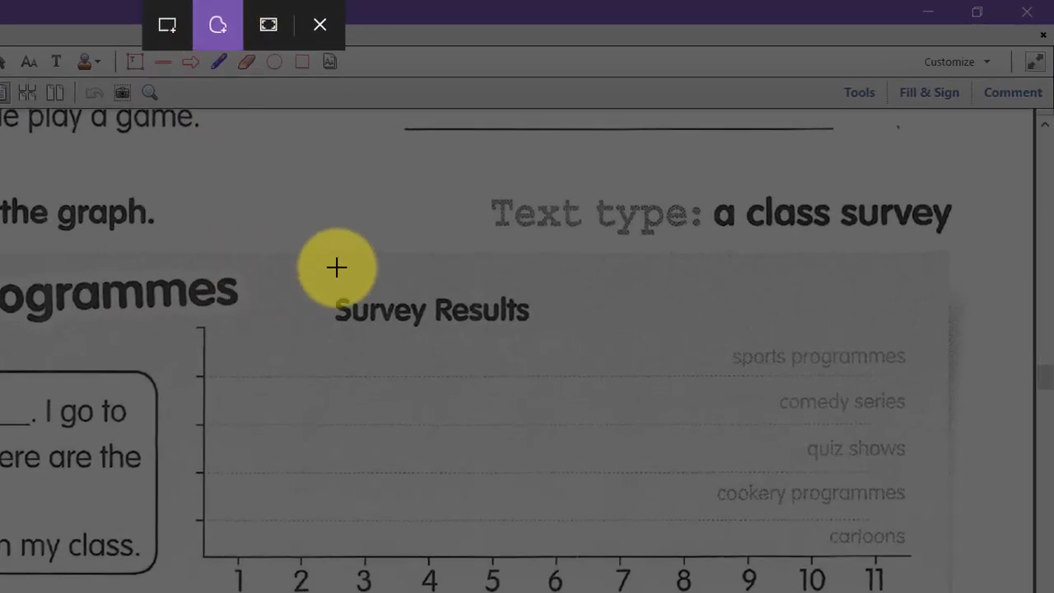
left_click_drag(351, 272, 317, 281)
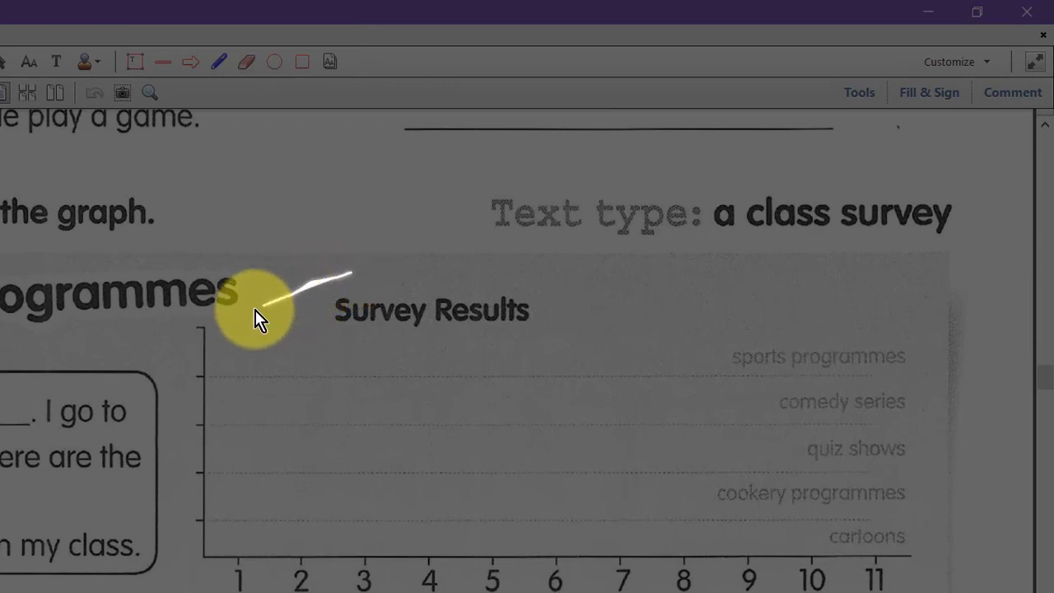
mouse_move(187, 325)
left_mouse_down()
mouse_move(177, 499)
mouse_move(196, 592)
left_mouse_up()
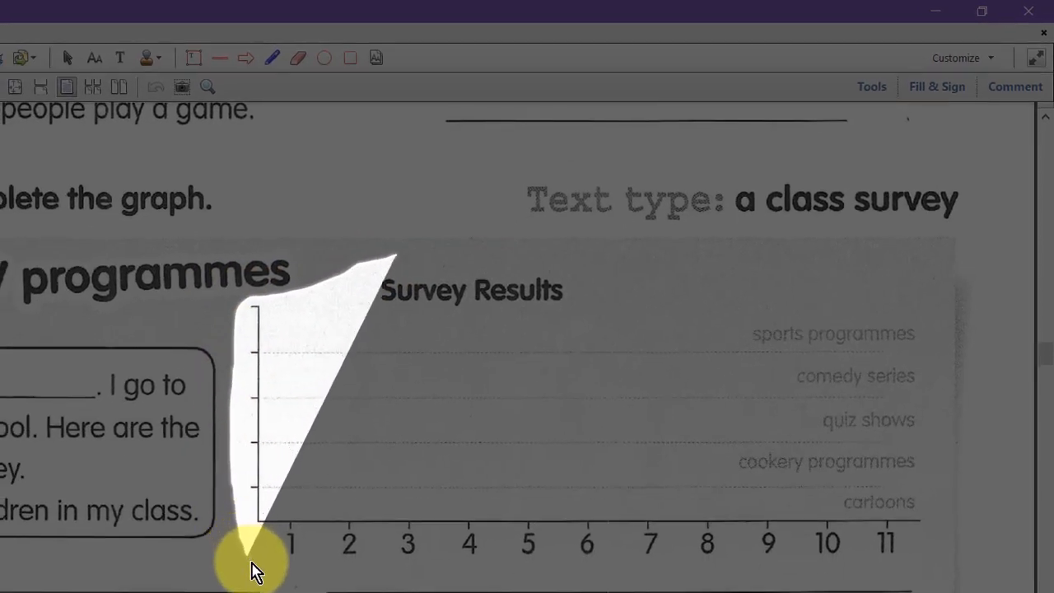
mouse_move(254, 571)
left_mouse_down()
mouse_move(613, 589)
mouse_move(866, 584)
mouse_move(930, 572)
mouse_move(944, 500)
mouse_move(937, 327)
mouse_move(646, 303)
mouse_move(534, 261)
mouse_move(431, 254)
mouse_move(389, 265)
left_mouse_up()
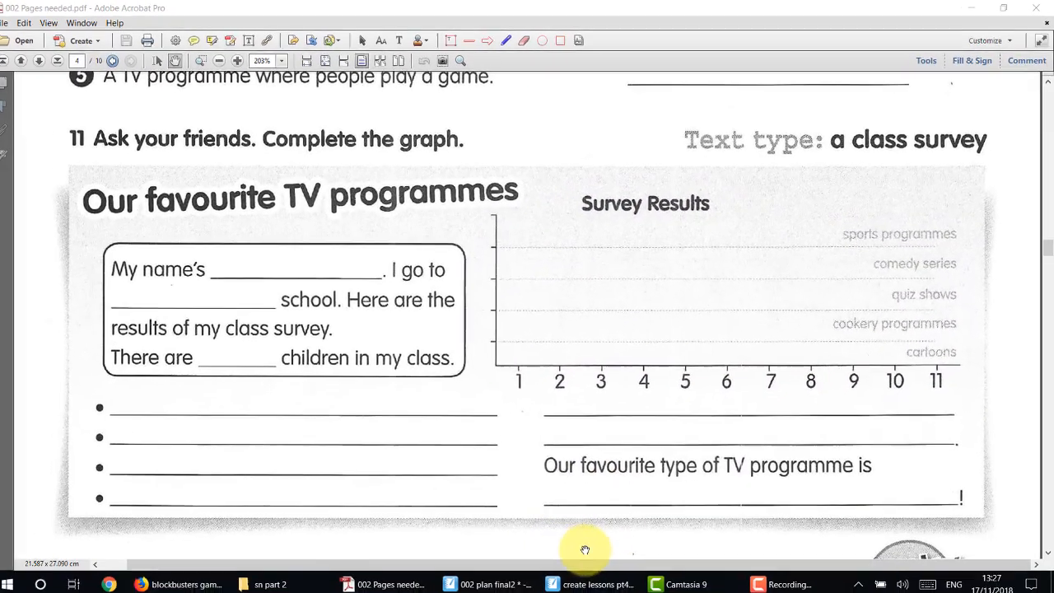
Step: Switch to the create lessons pt4 notebook and add a blank page after page 3
left_click(589, 580)
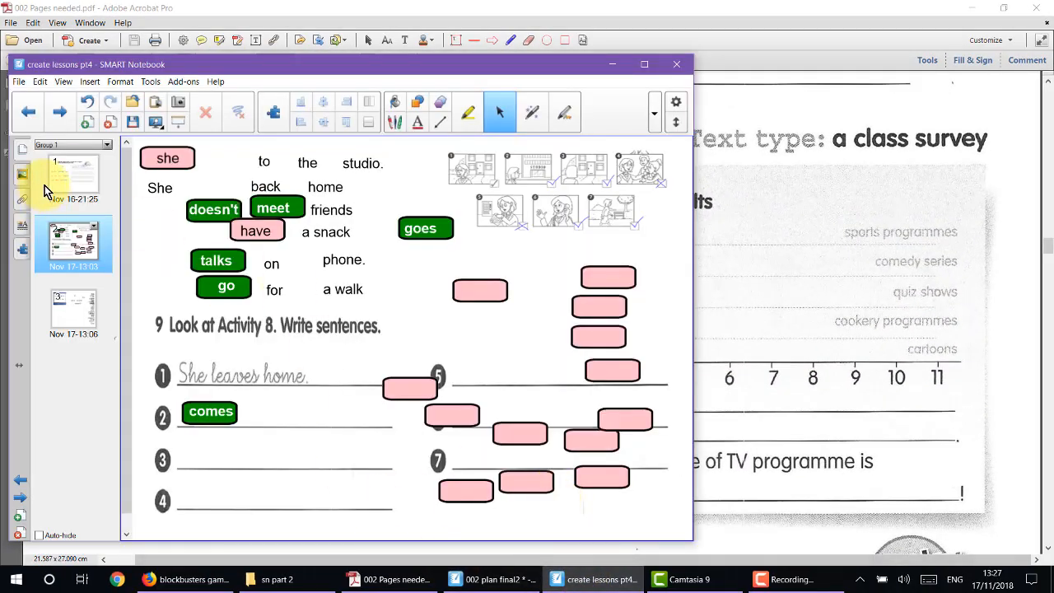
left_click(85, 321)
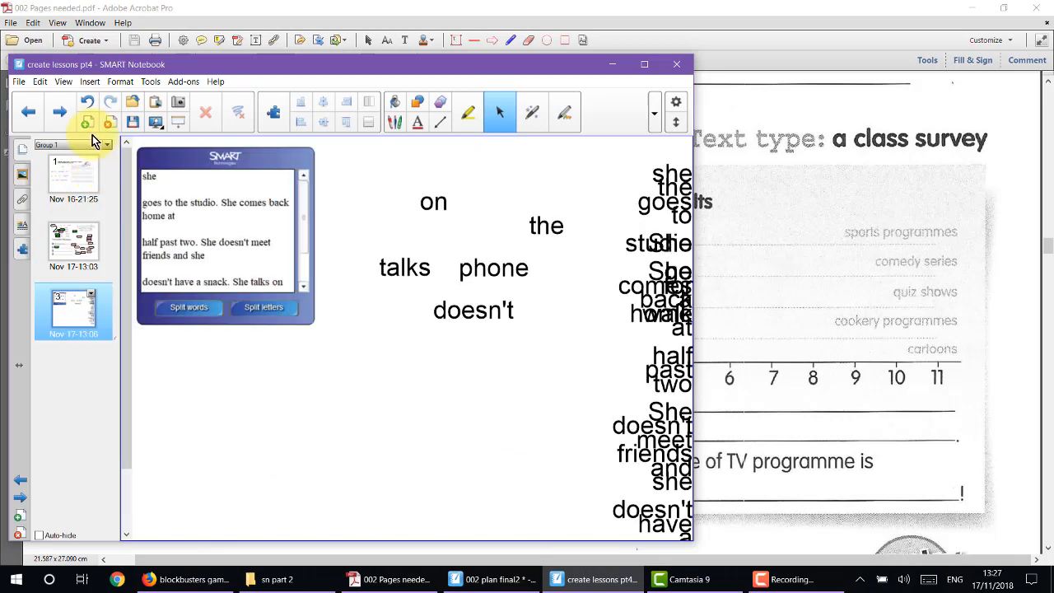
left_click(87, 124)
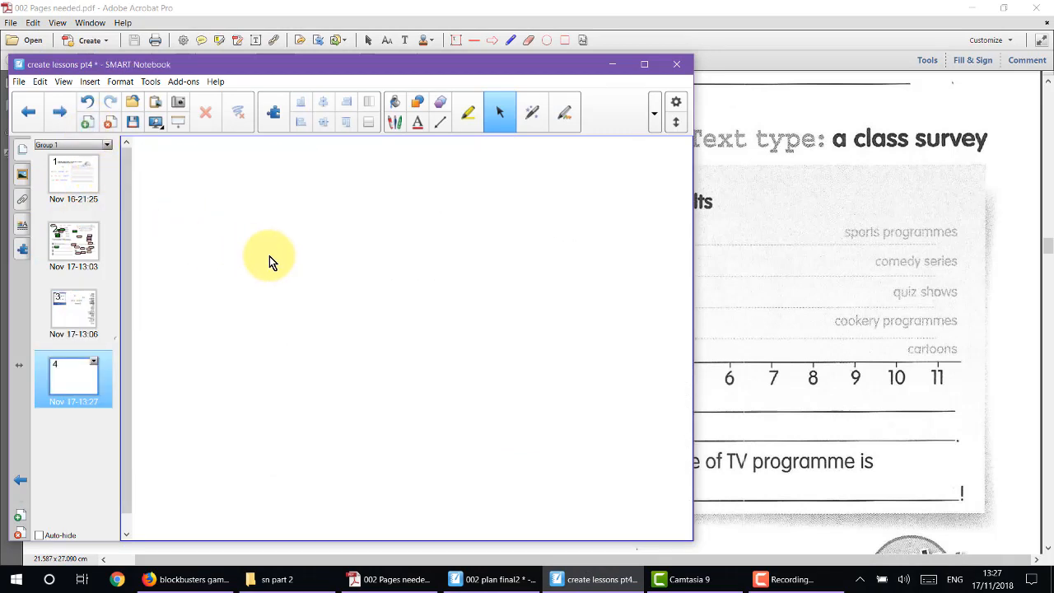
Step: Paste the snipped Survey Results graph onto the blank page and place it in the lower part, leaving free space above its title
key("ctrl+v")
left_click_drag(377, 261, 382, 339)
left_click(505, 583)
left_click(595, 579)
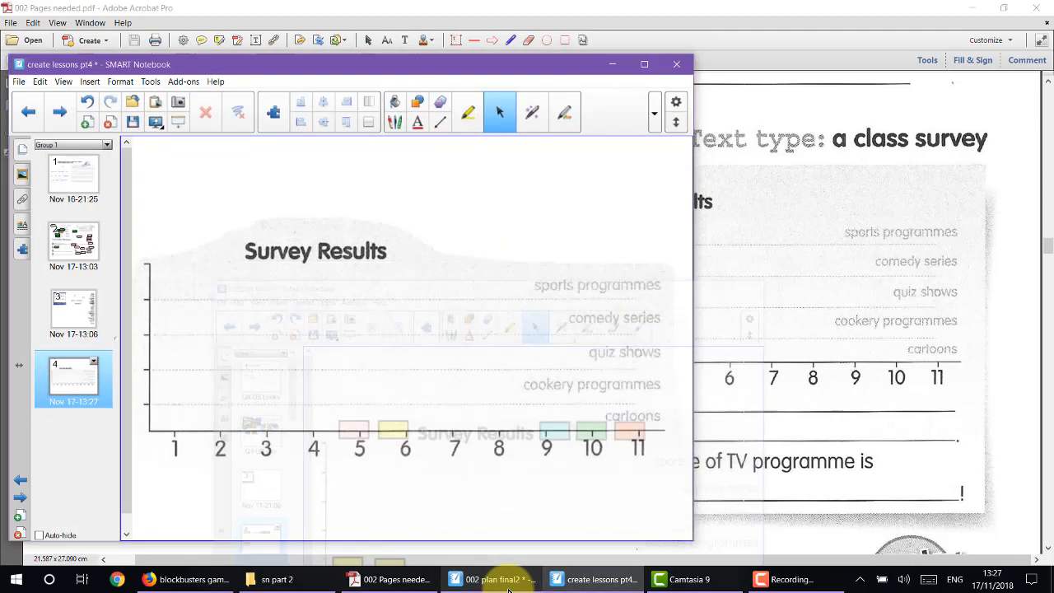
left_click_drag(443, 352, 440, 402)
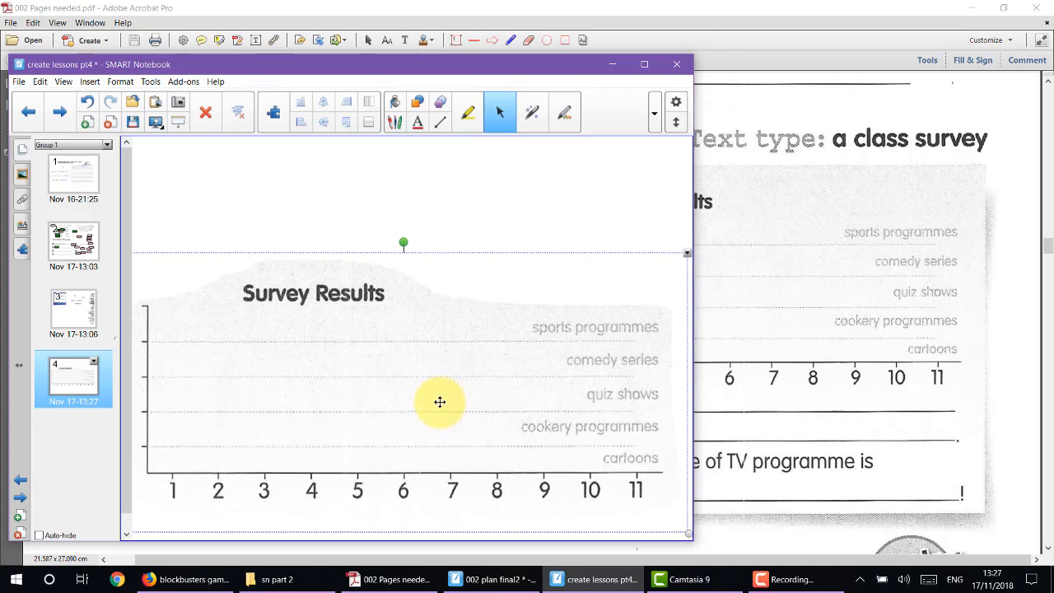
left_click(439, 402)
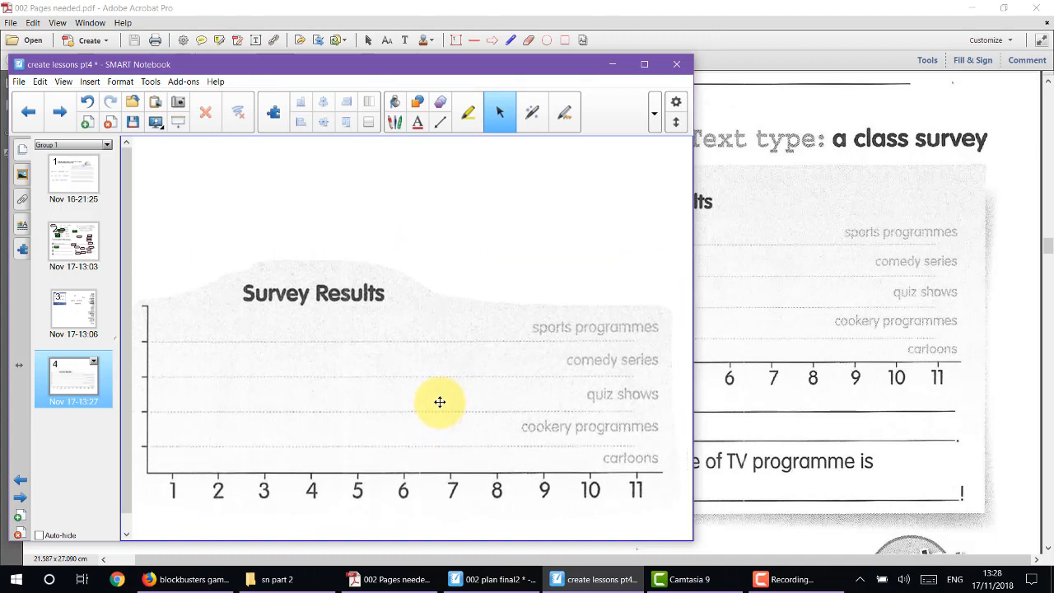
left_click(435, 409)
left_click(432, 198)
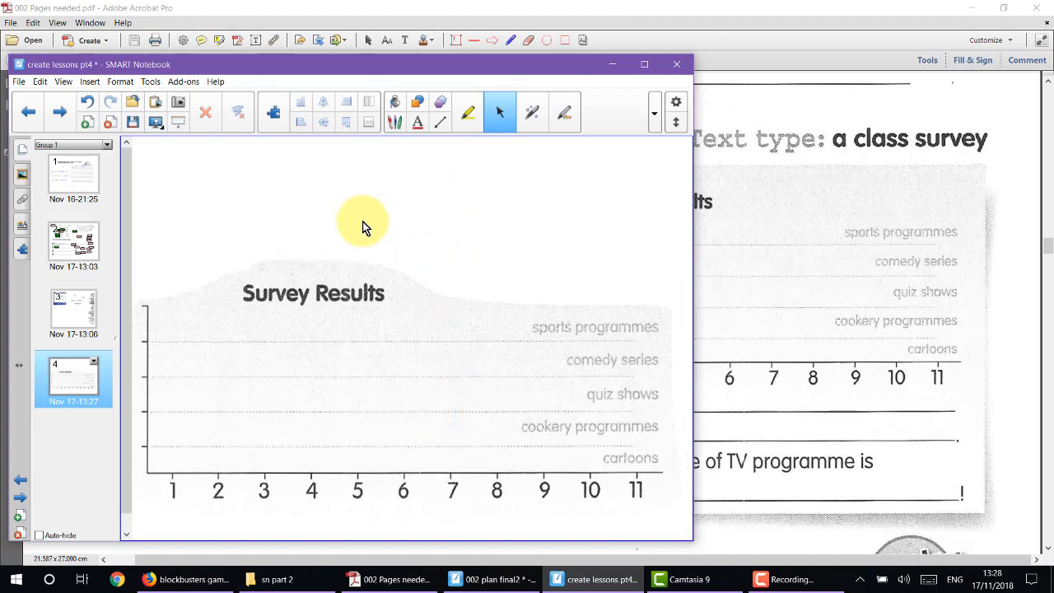
Step: Draw a small rectangle with the Shapes tool near the 1 mark in the cartoons row of the survey chart
left_click(492, 579)
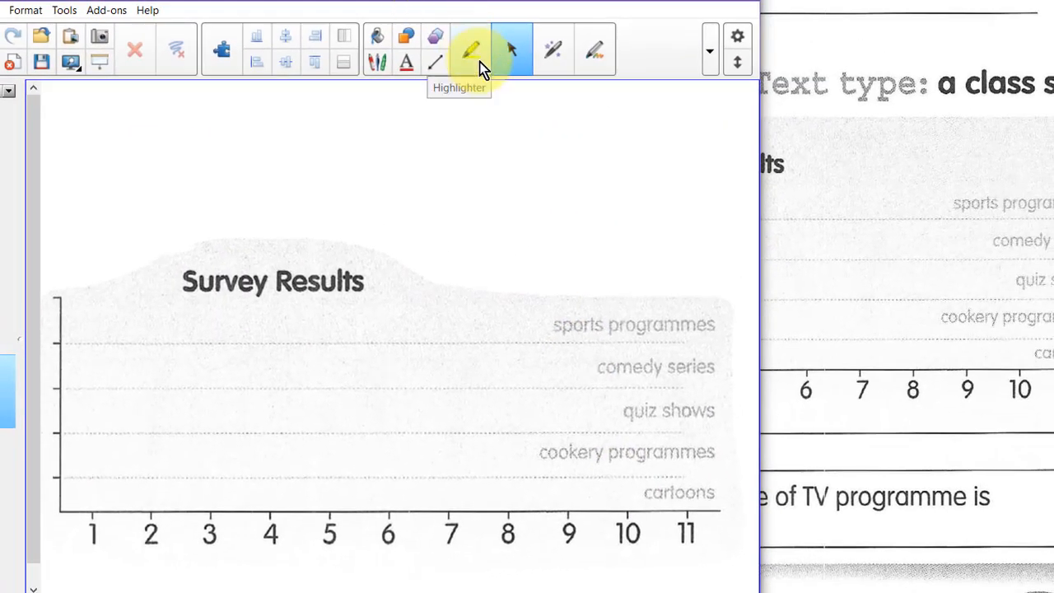
left_click(406, 36)
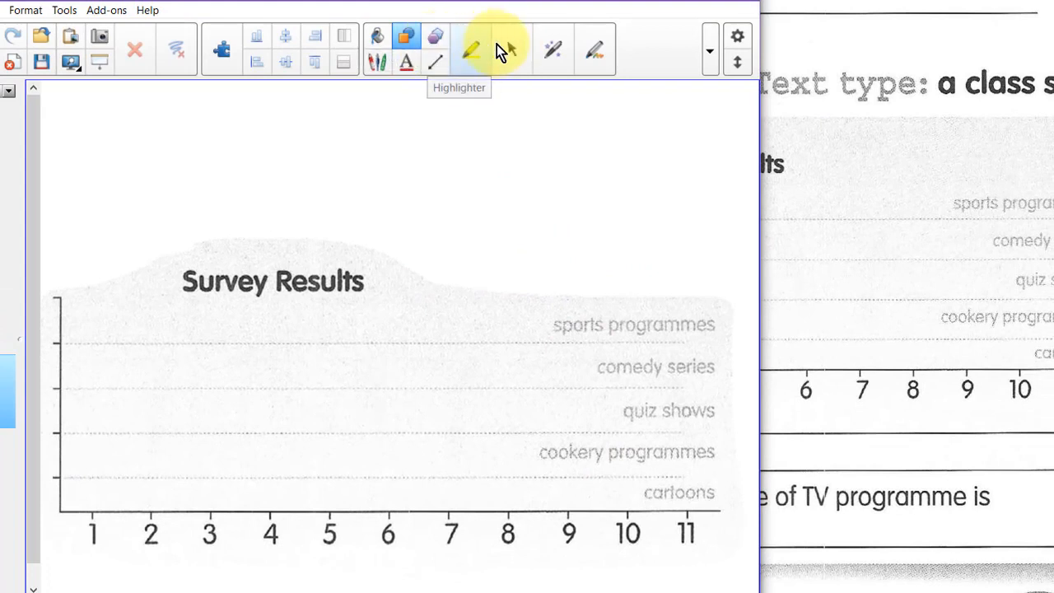
left_click(709, 51)
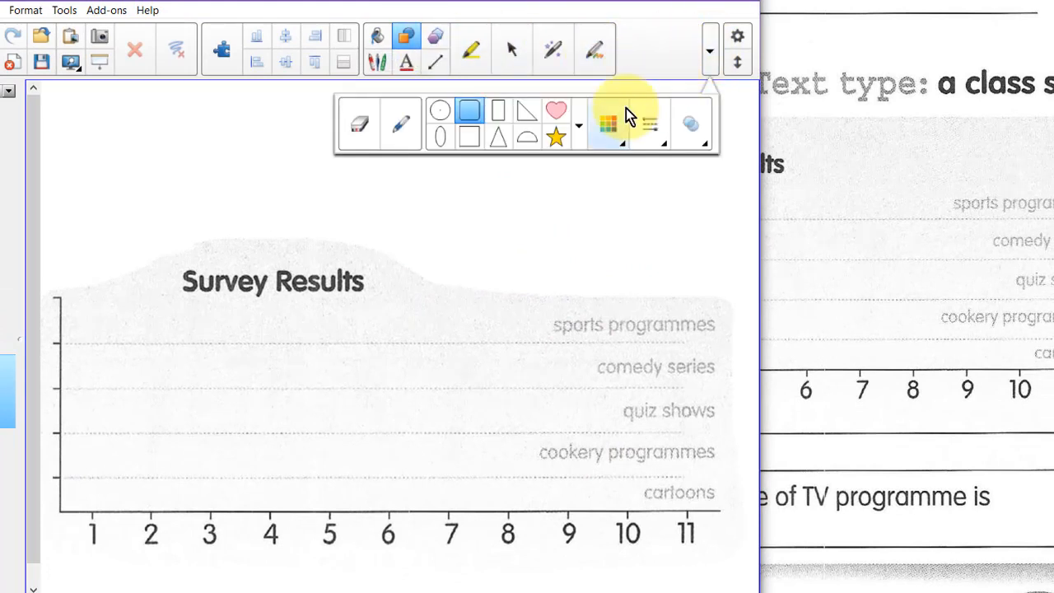
left_click(499, 114)
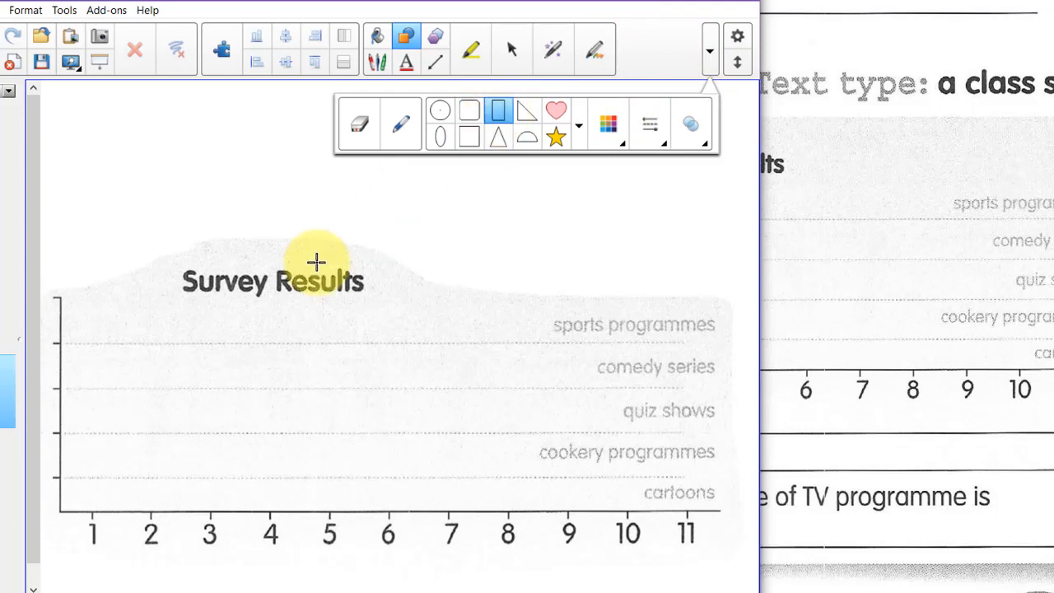
left_click_drag(71, 464, 109, 498)
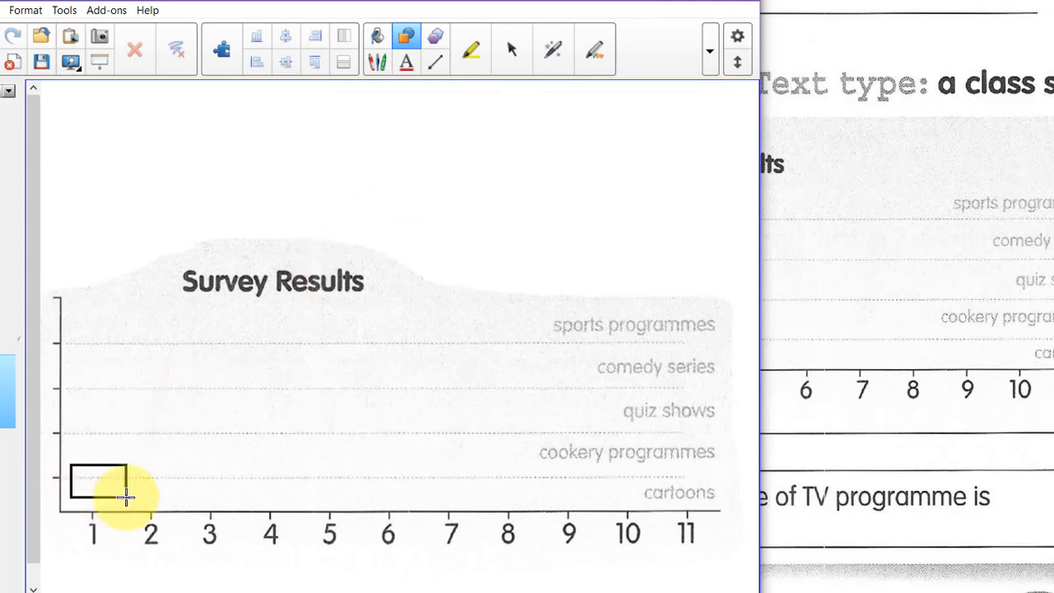
left_click(508, 51)
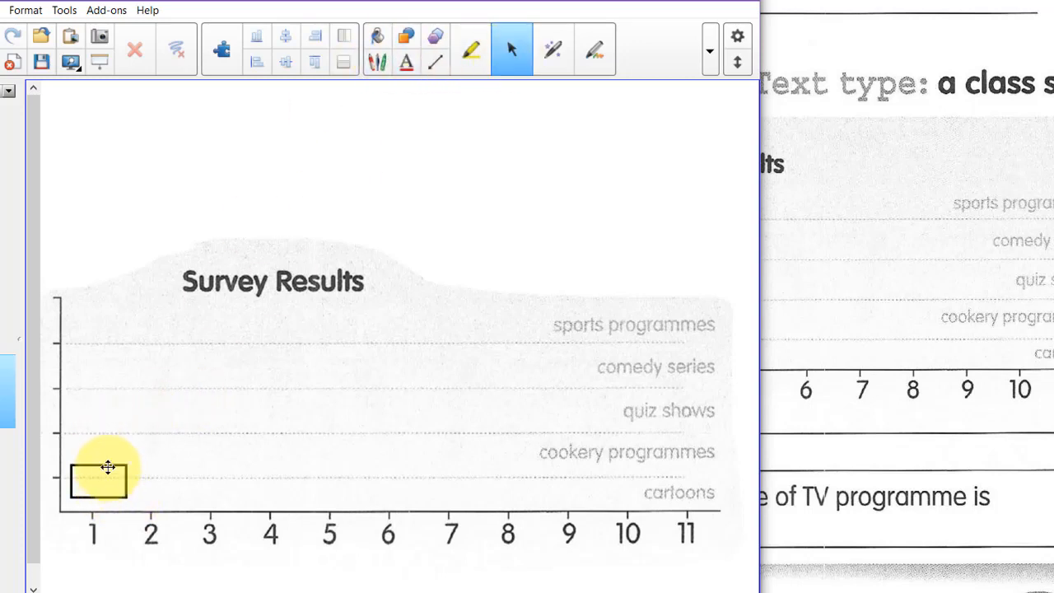
Step: Move and enlarge the rectangle so it fits the height of the cartoons row above the 1 mark
left_click_drag(107, 470, 94, 500)
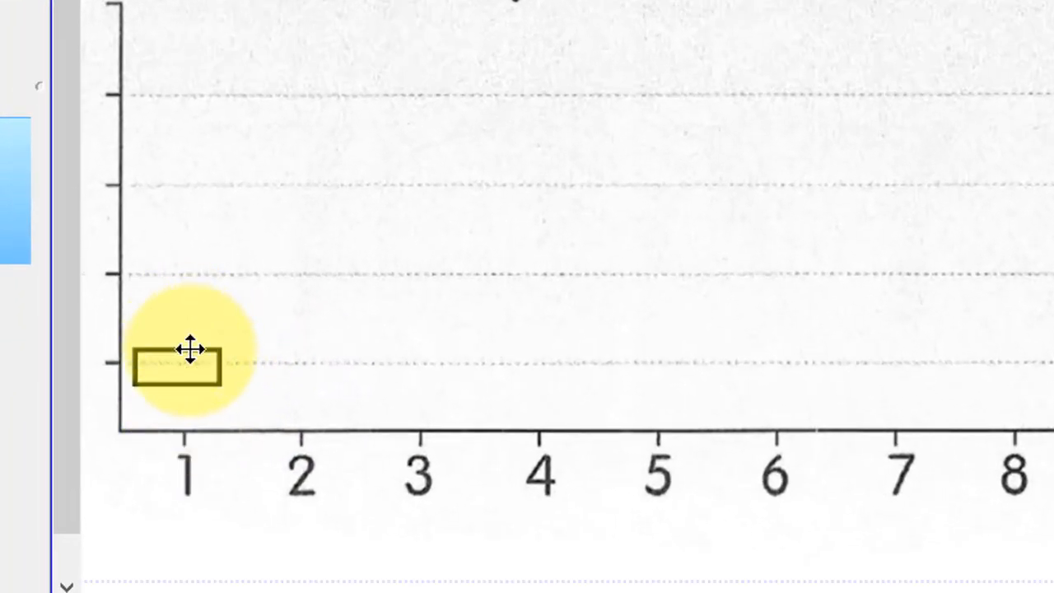
left_click_drag(156, 351, 179, 371)
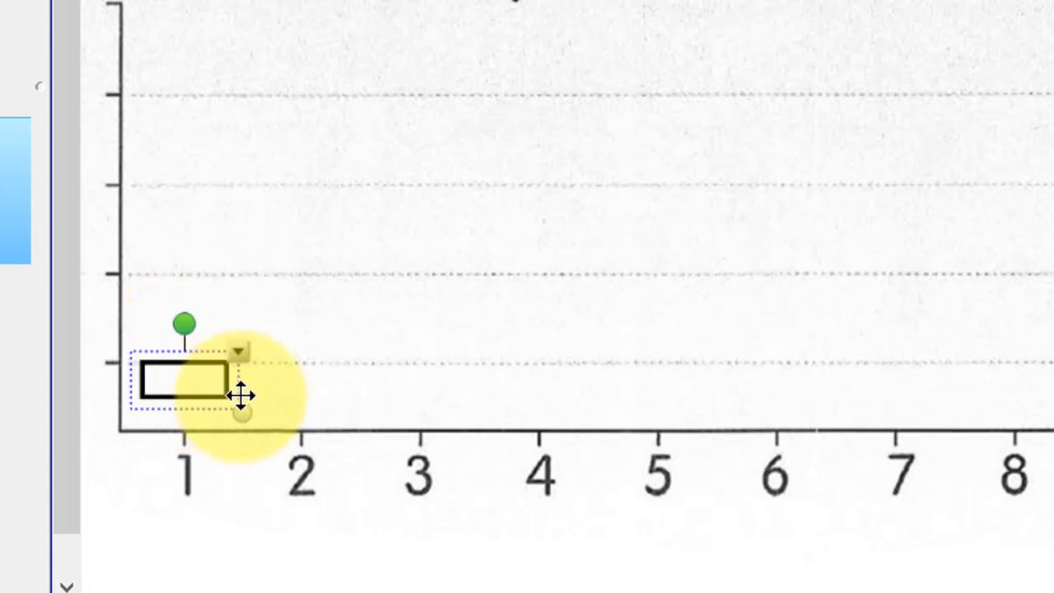
left_click(240, 417)
left_click(217, 398)
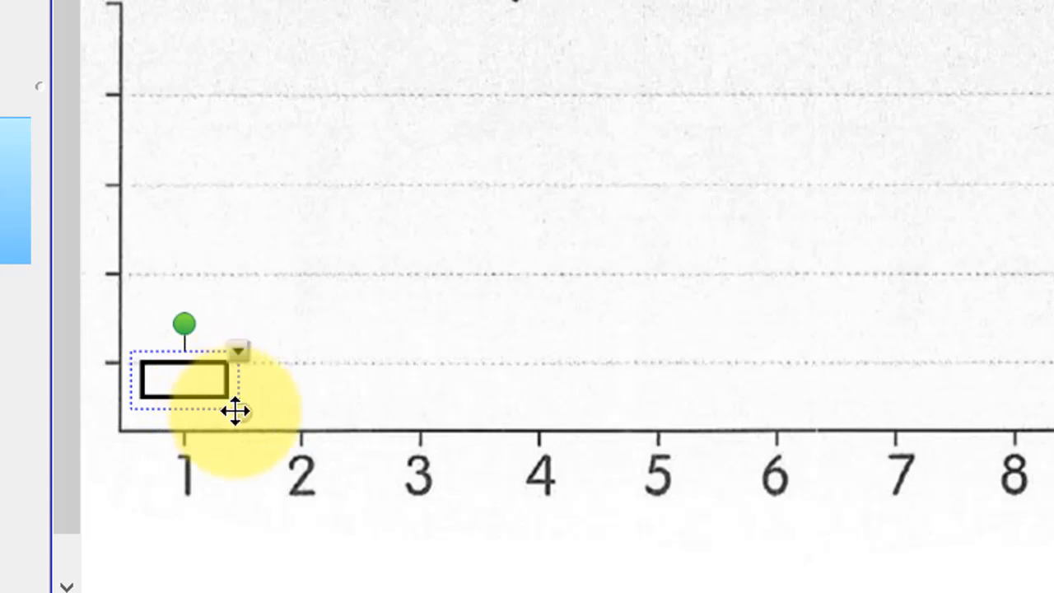
left_click_drag(245, 414, 265, 444)
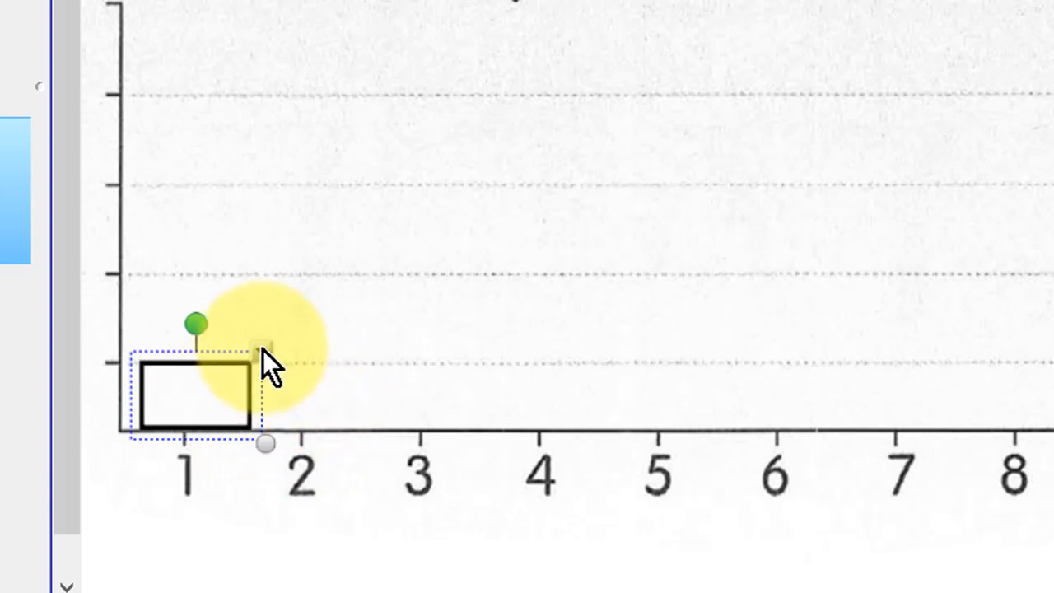
left_click(260, 352)
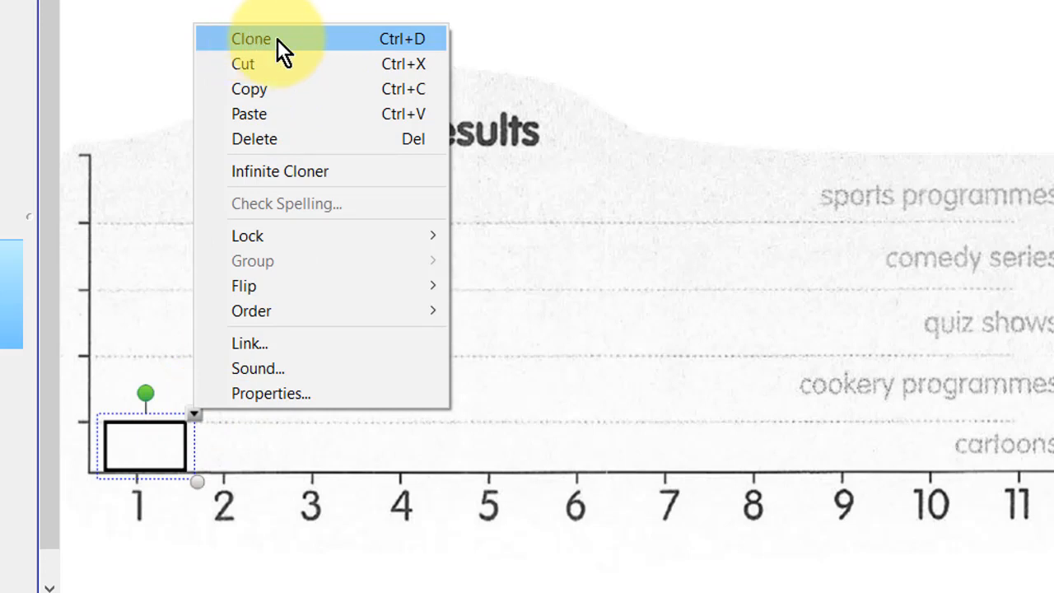
mouse_move(247, 235)
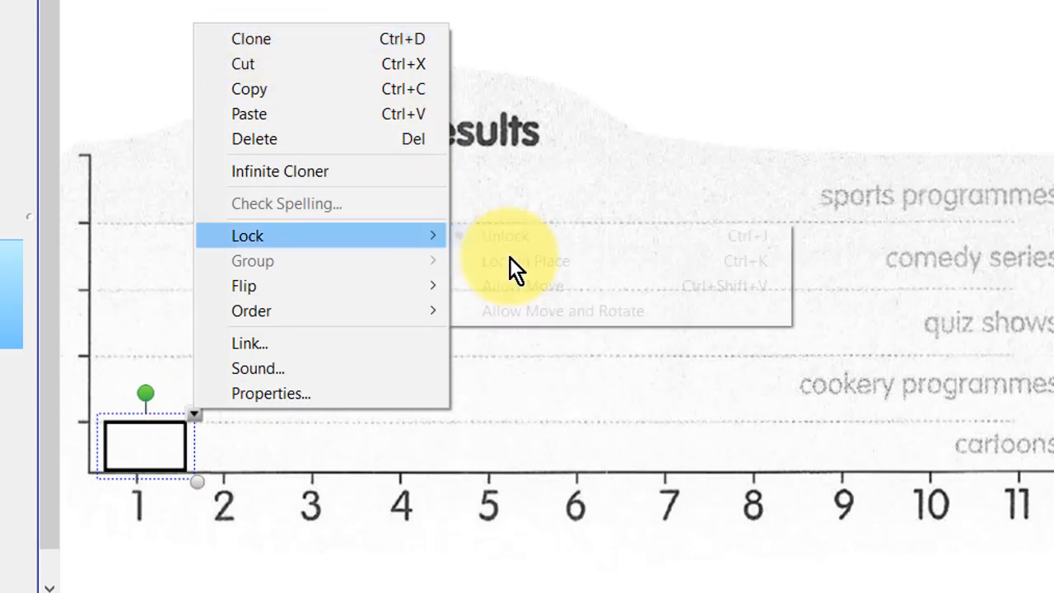
left_click(544, 185)
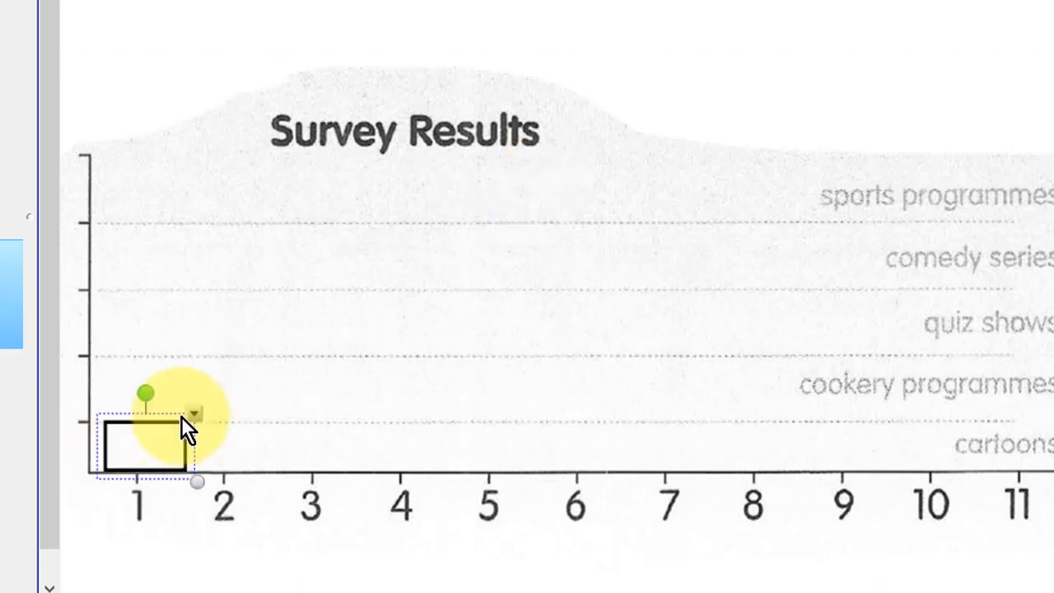
left_click(280, 256)
Step: Make four copies of the rectangle and line up all five in a row above the Survey Results title
key("ctrl+c")
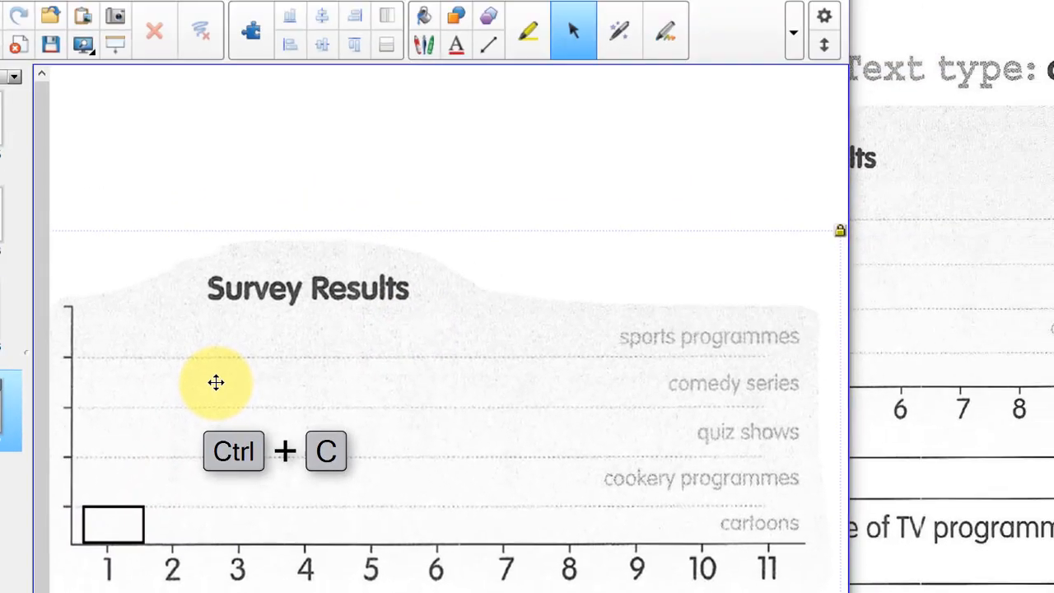
key("ctrl+v")
left_click_drag(128, 130, 278, 216)
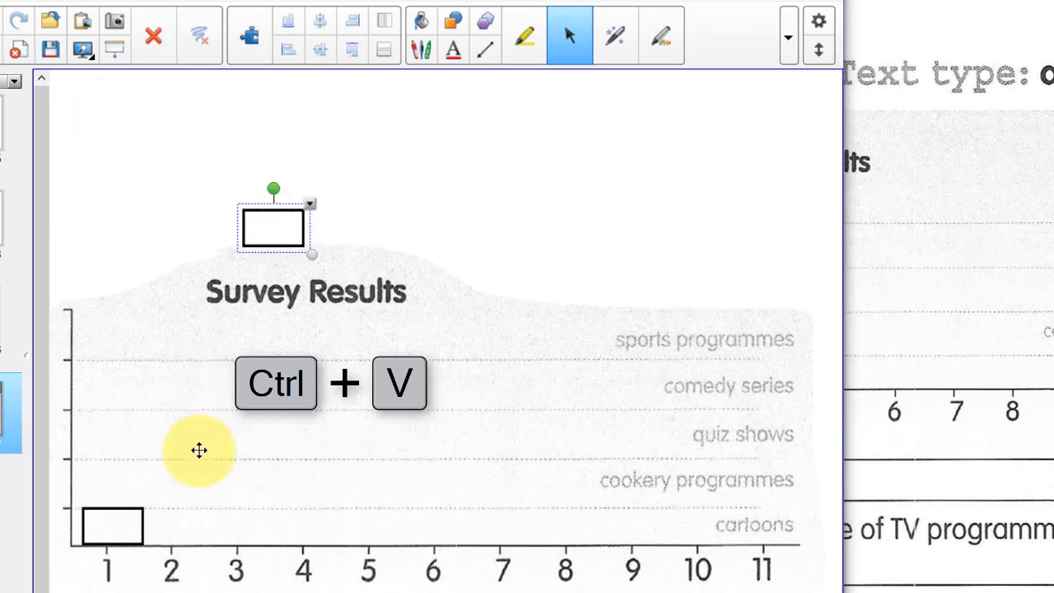
key("ctrl+v")
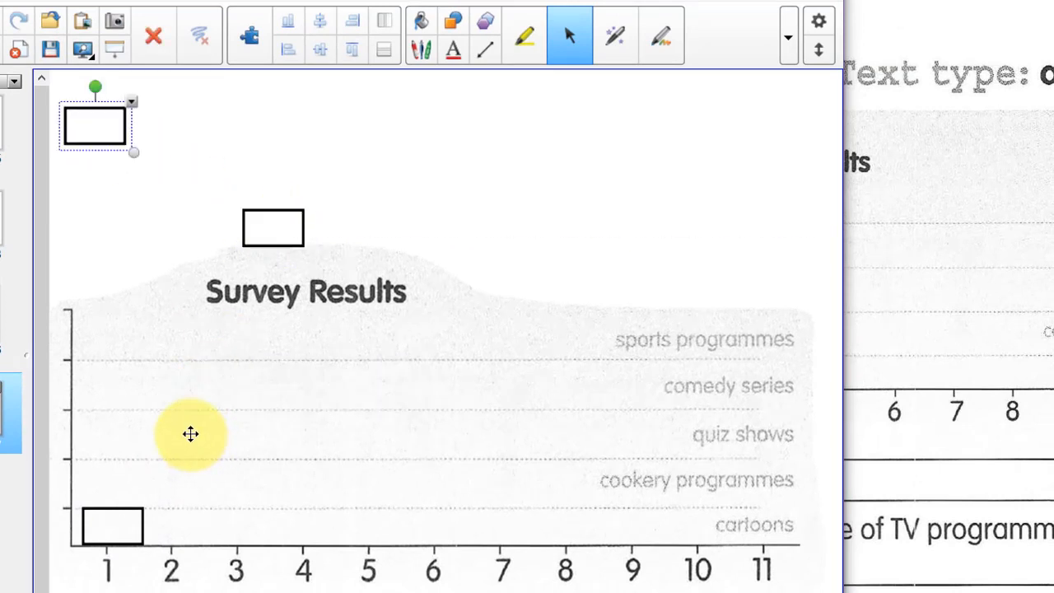
left_click_drag(128, 140, 143, 327)
left_click_drag(121, 112, 386, 228)
left_click_drag(84, 118, 414, 219)
left_click_drag(133, 276, 220, 192)
left_click_drag(110, 527, 140, 219)
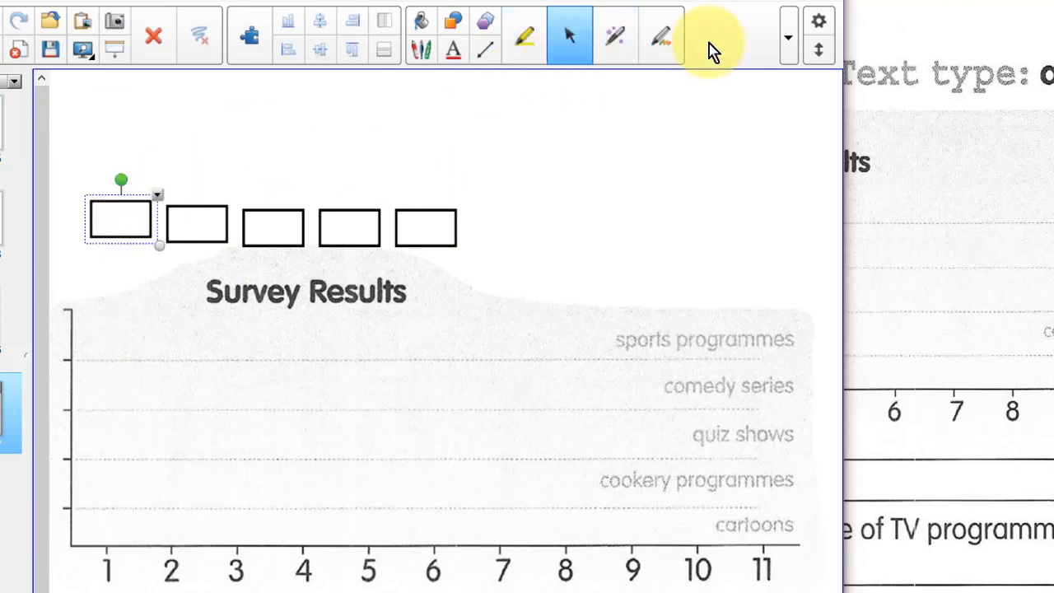
Step: Fill the first rectangle in the row with yellow and the second with pink
left_click(788, 37)
left_click(674, 130)
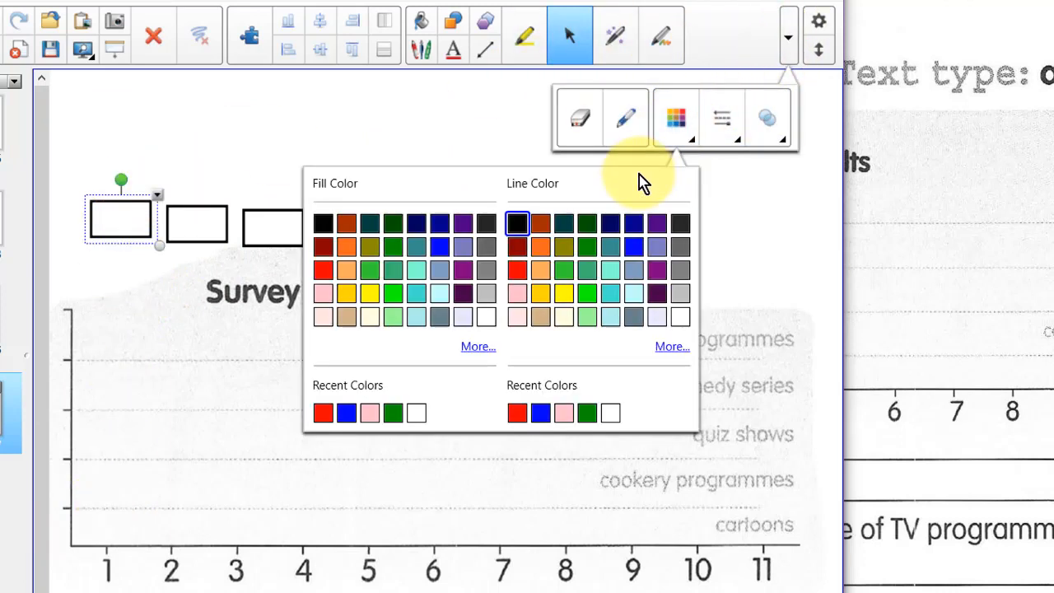
left_click(211, 216)
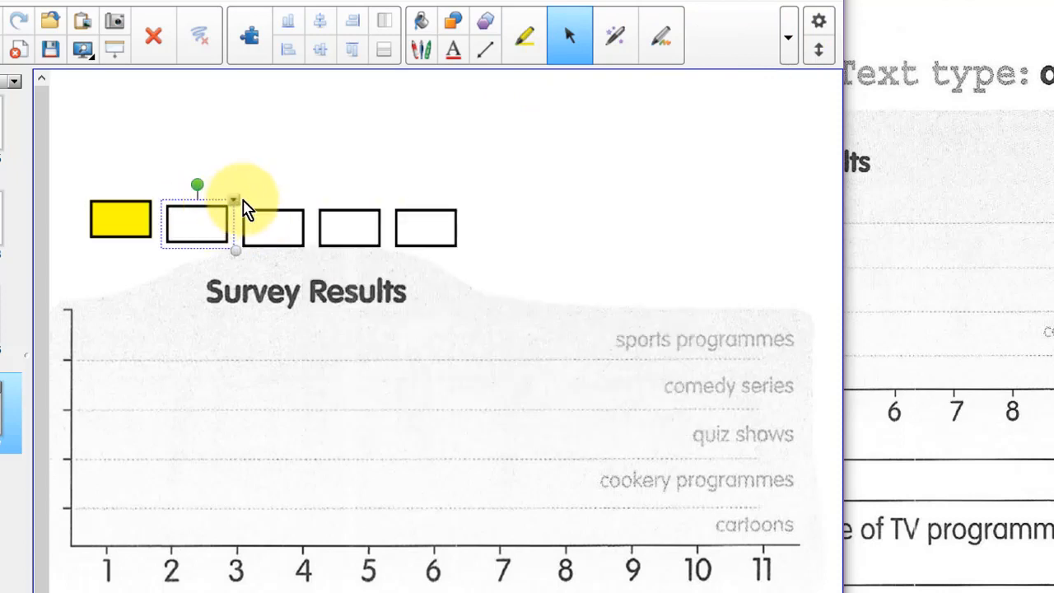
left_click(789, 33)
left_click(672, 124)
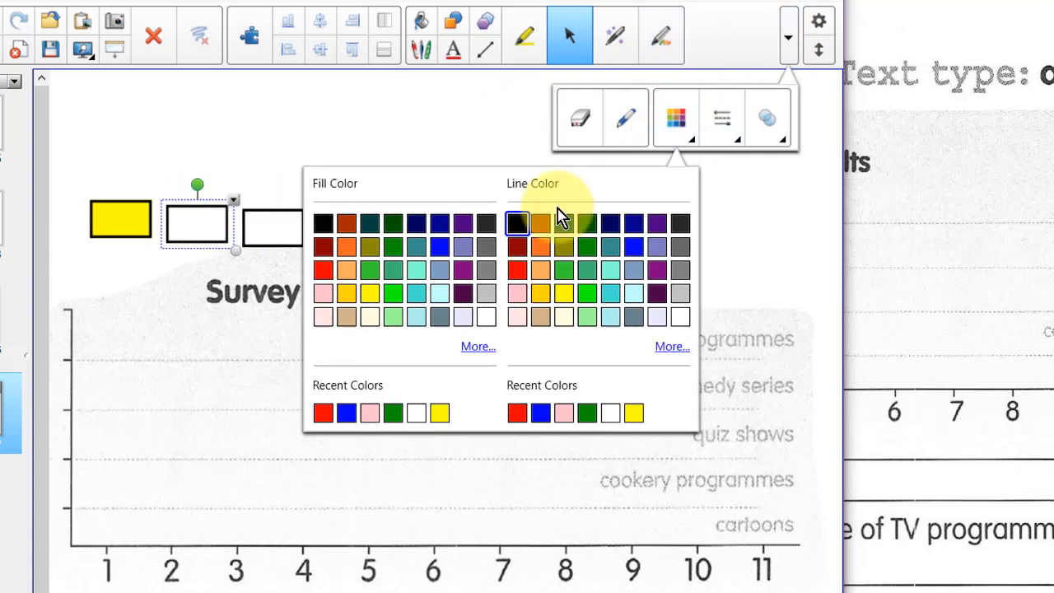
left_click(324, 297)
left_click(167, 219)
Step: Shift the yellow rectangle slightly down and make it an Infinite Cloner
left_click(120, 215)
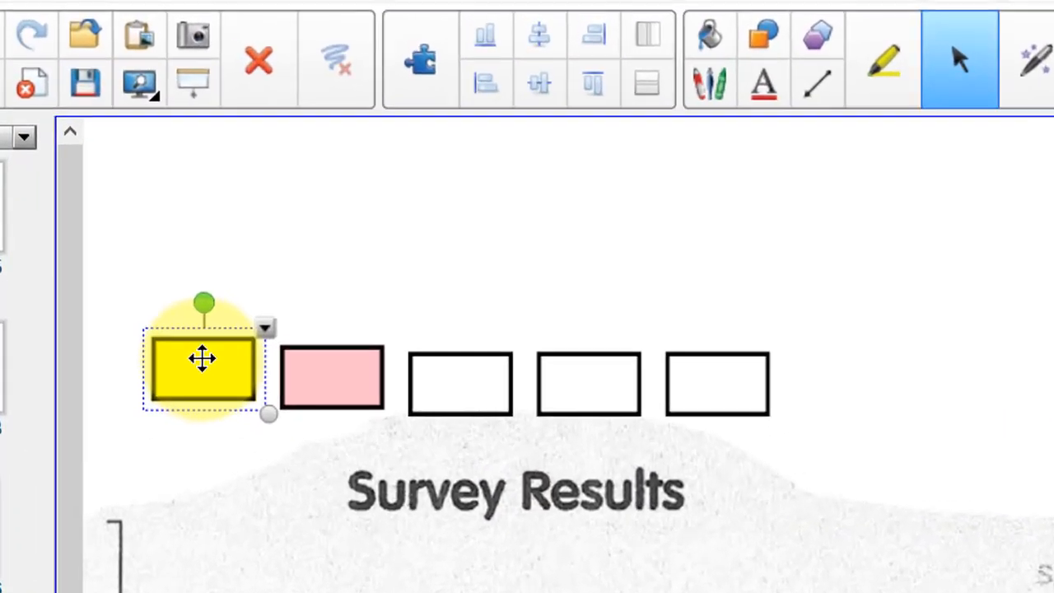
left_click_drag(202, 359, 191, 380)
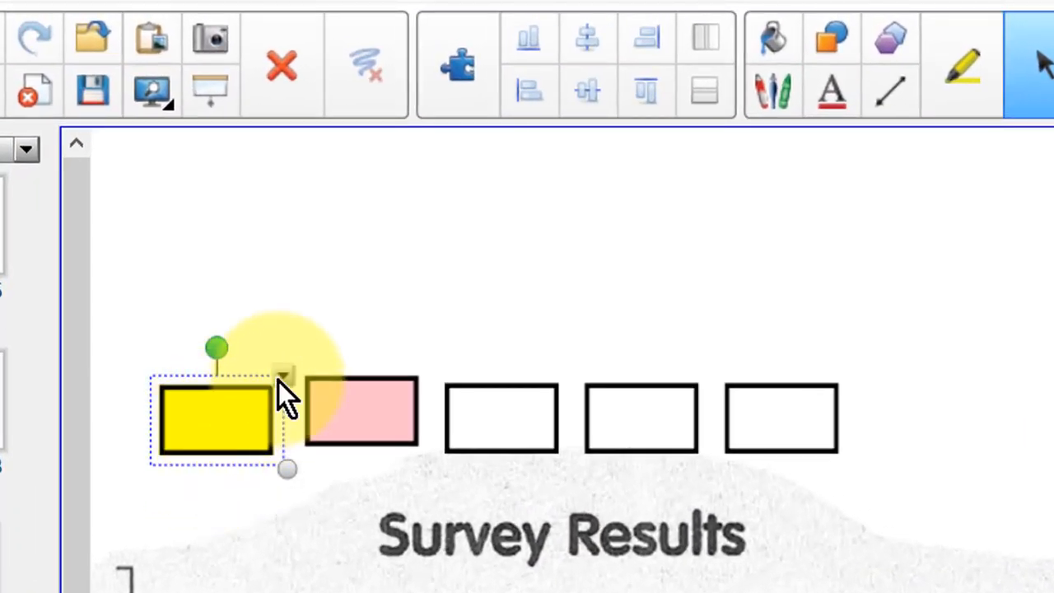
left_click(282, 376)
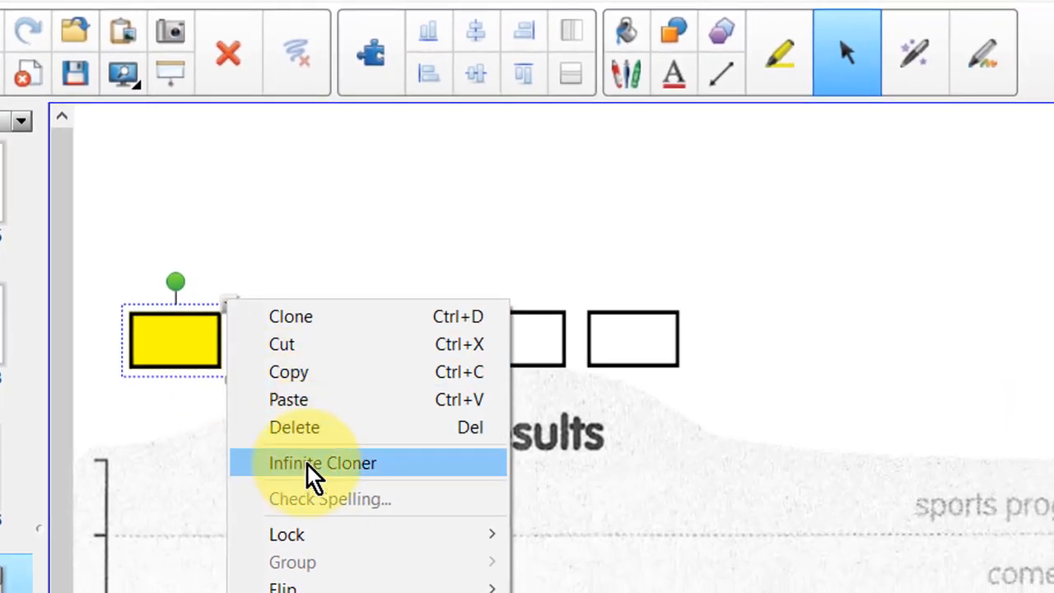
left_click(317, 464)
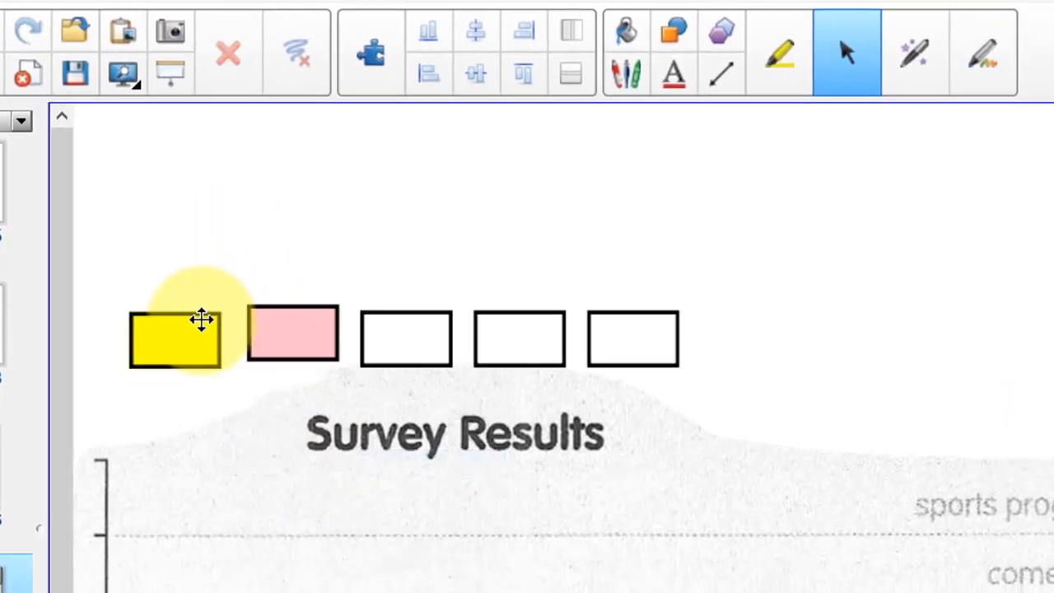
Step: Place two yellow blocks in the cartoons row and two turquoise blocks in the cookery programmes row, starting from the axis
mouse_move(207, 315)
left_mouse_down()
mouse_move(219, 592)
mouse_move(195, 592)
left_mouse_up()
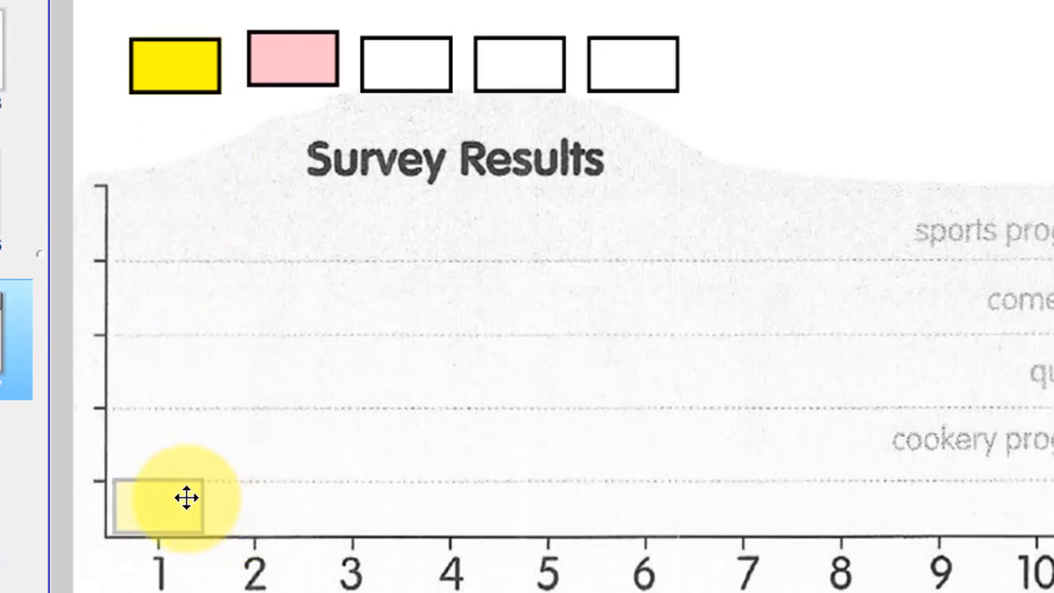
left_click_drag(186, 497, 186, 497)
mouse_move(205, 42)
left_mouse_down()
mouse_move(223, 219)
mouse_move(280, 510)
mouse_move(285, 502)
left_mouse_up()
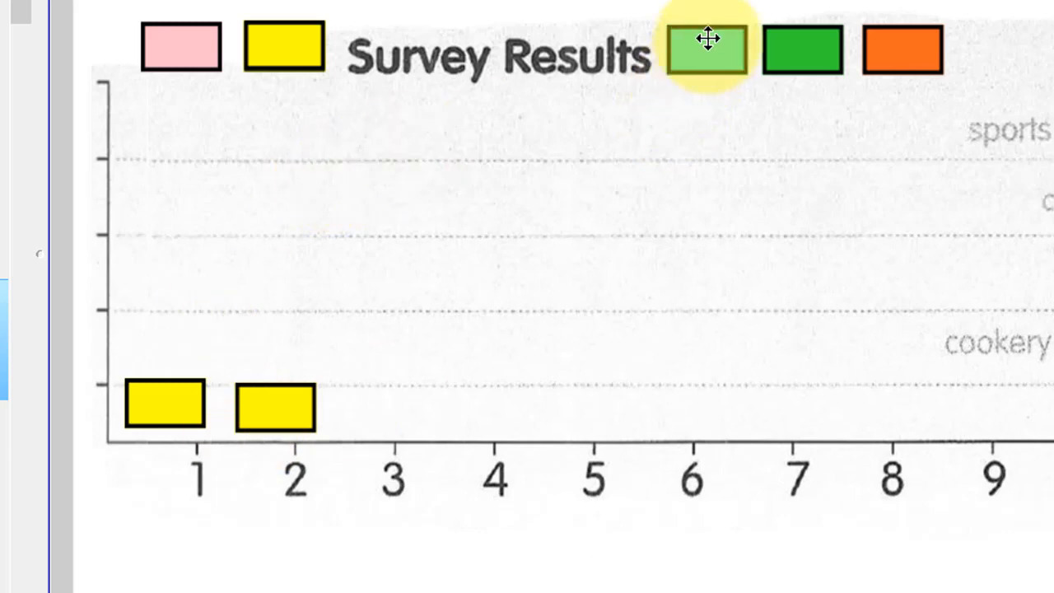
mouse_move(708, 39)
left_mouse_down()
mouse_move(403, 428)
mouse_move(377, 442)
mouse_move(175, 441)
left_mouse_up()
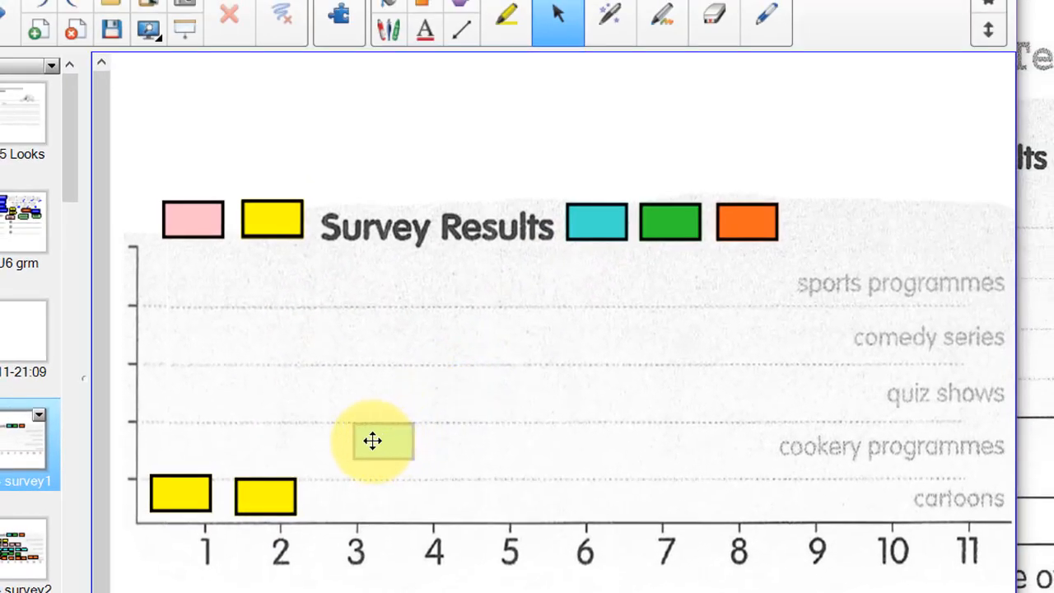
left_click_drag(593, 231, 238, 462)
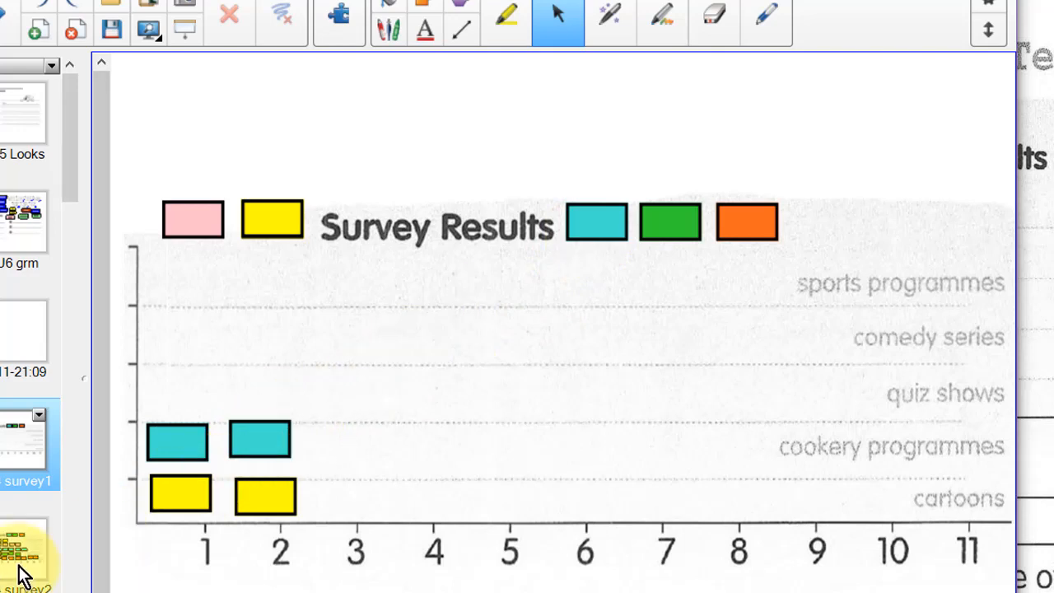
Step: View the Q6 U4 survey2 page, switch to the PDF in Adobe Acrobat and examine the class survey task in exercise 11
left_click(20, 569)
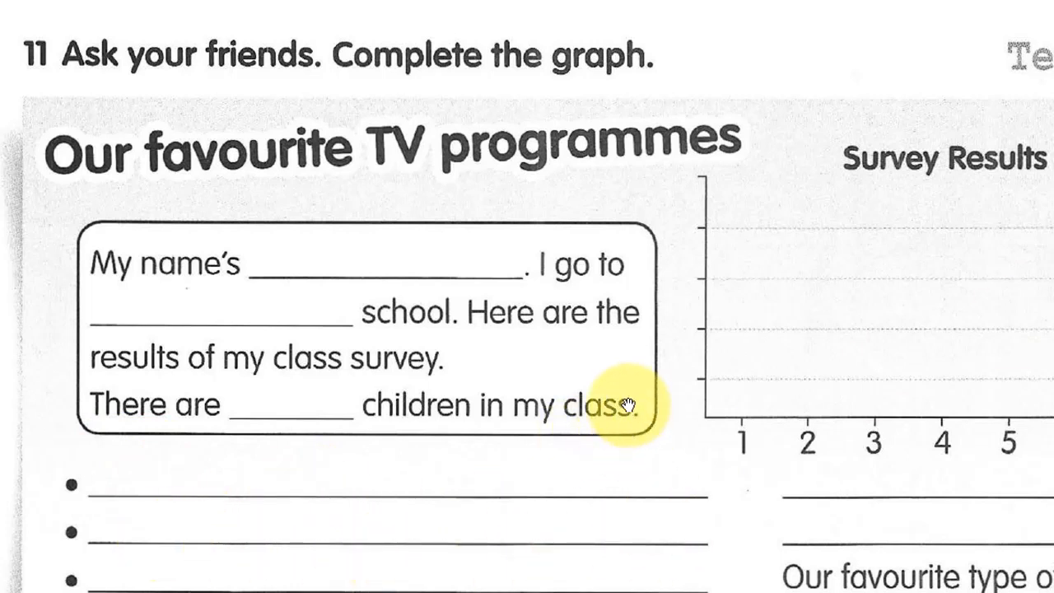
scroll(628, 406, "up", 2)
scroll(628, 405, "down", 5)
scroll(628, 402, "up", 3)
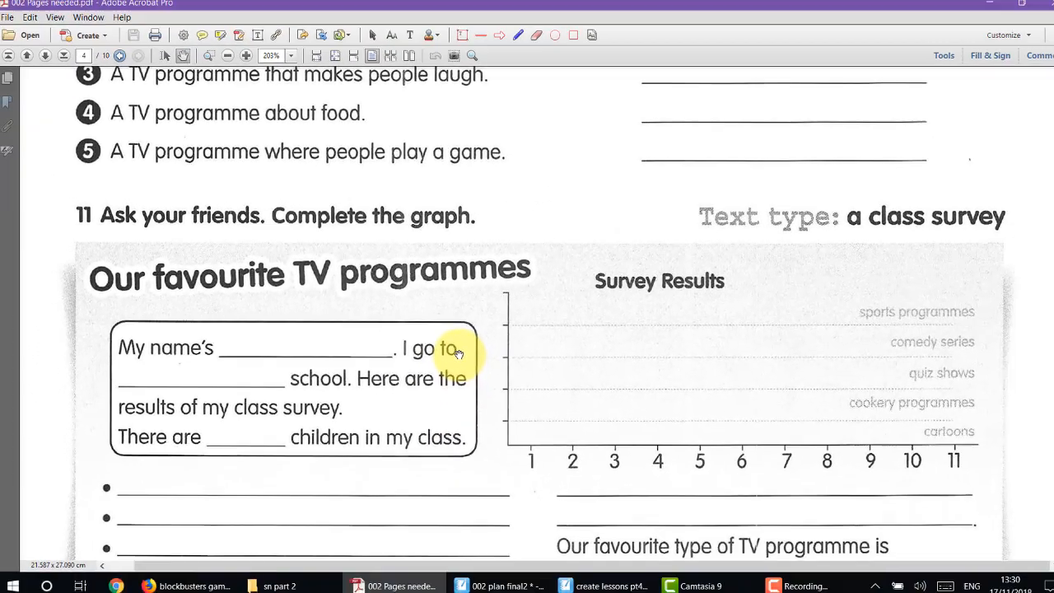
scroll(629, 402, "down", 3)
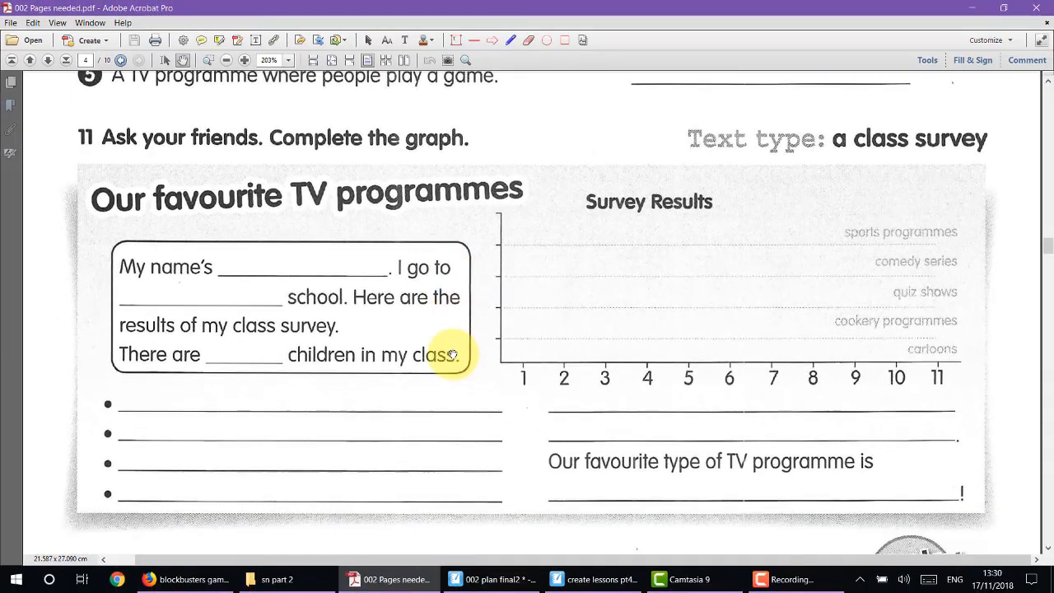
scroll(454, 354, "down", 1)
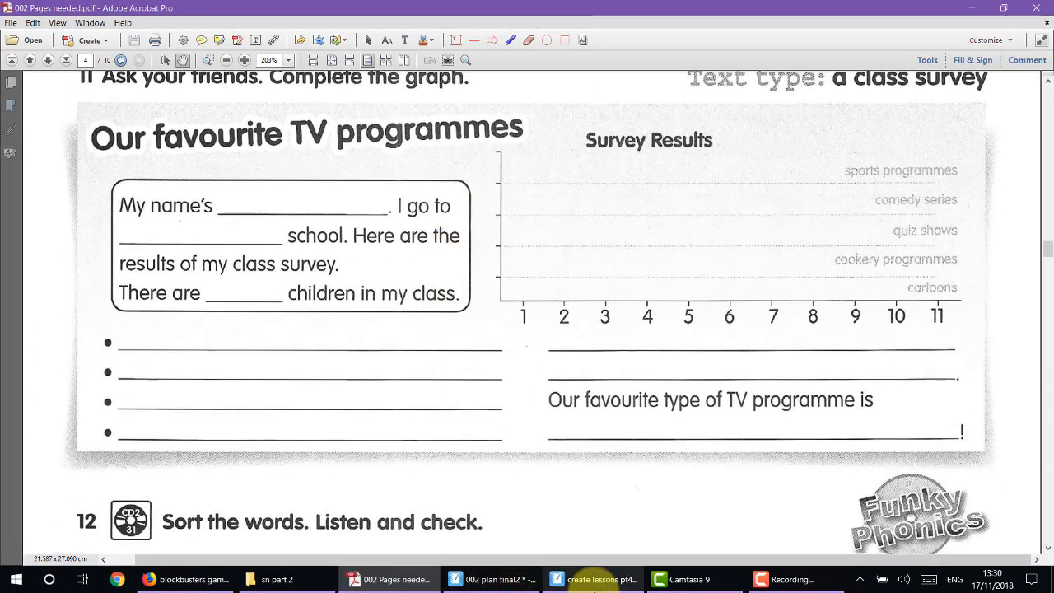
Step: Switch to the 002 plan final2 notebook, view the BA2 U5.1 page and compare it with the Unit 5 page in the PDF
left_click(527, 578)
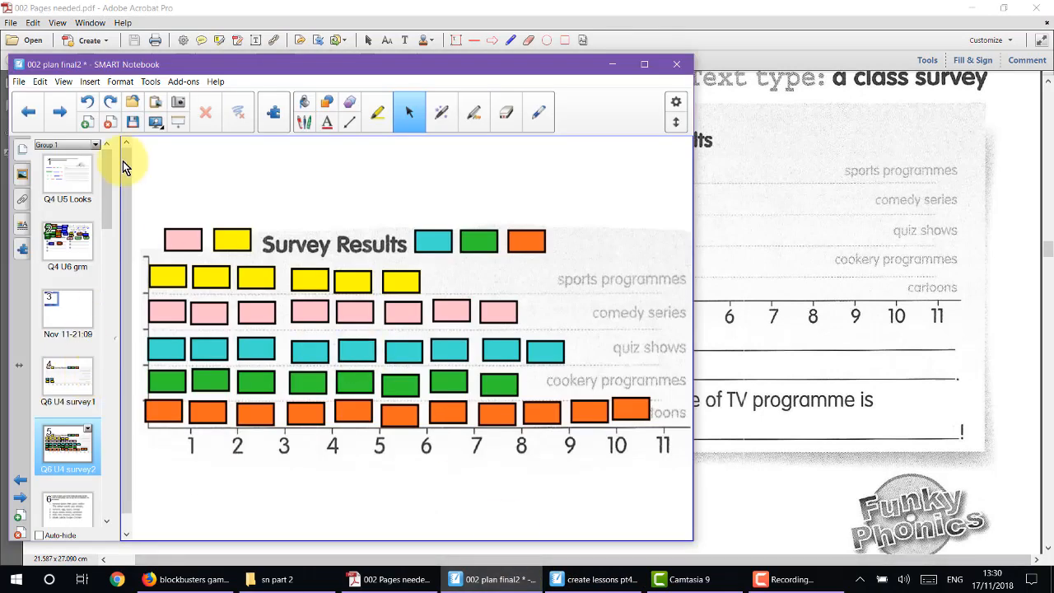
left_click_drag(106, 183, 101, 244)
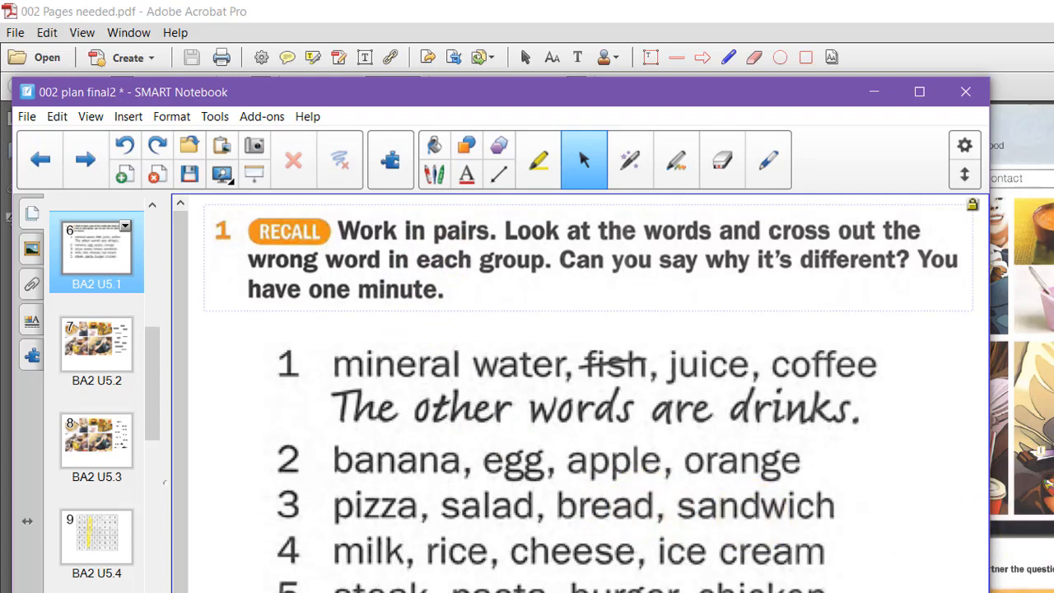
key("alt+Tab")
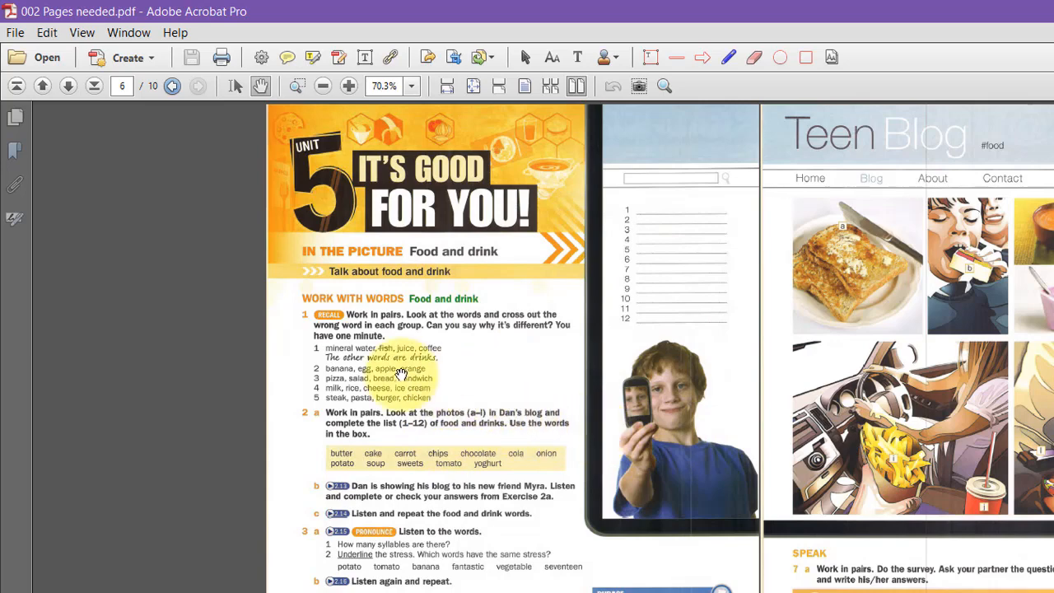
Step: Examine Recall exercise 1, the cross-out-the-wrong-word task on food and drink, at close range in the Unit 5 PDF page
scroll(305, 354, "up", 4)
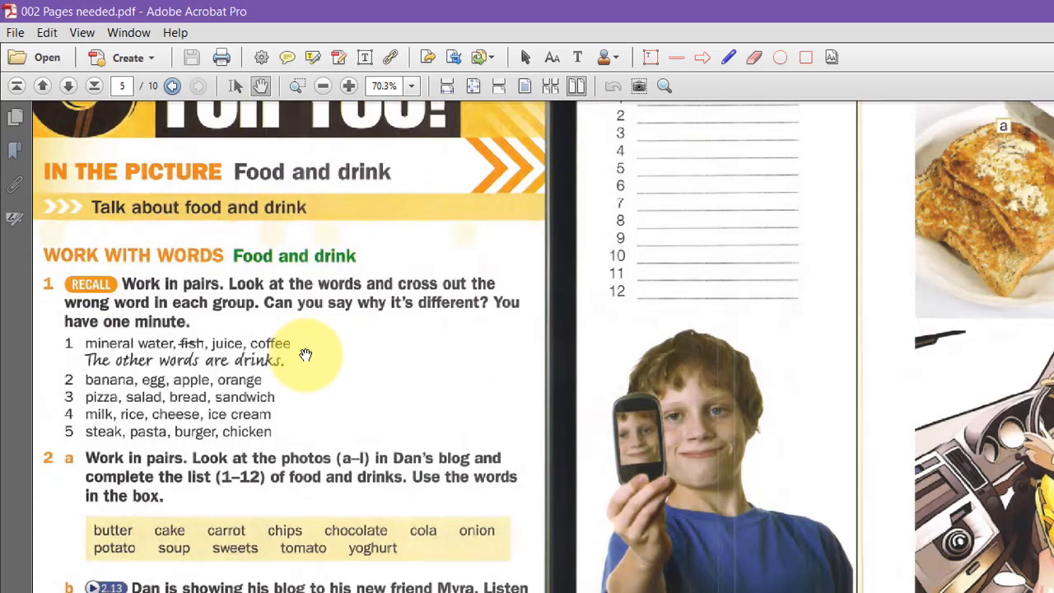
left_click_drag(305, 355, 432, 388)
scroll(377, 393, "up", 1)
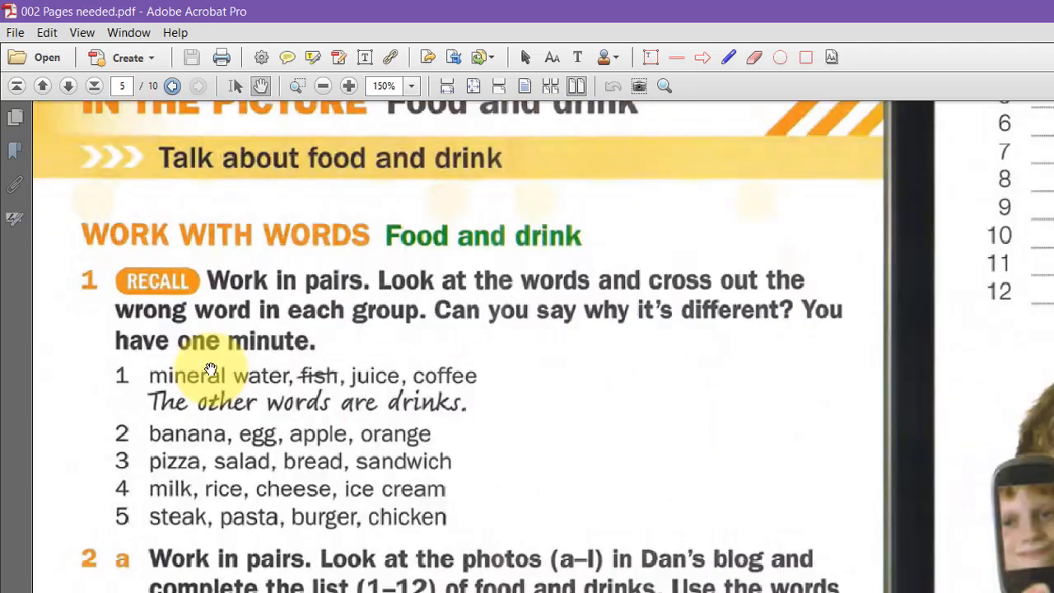
left_click_drag(353, 401, 412, 387)
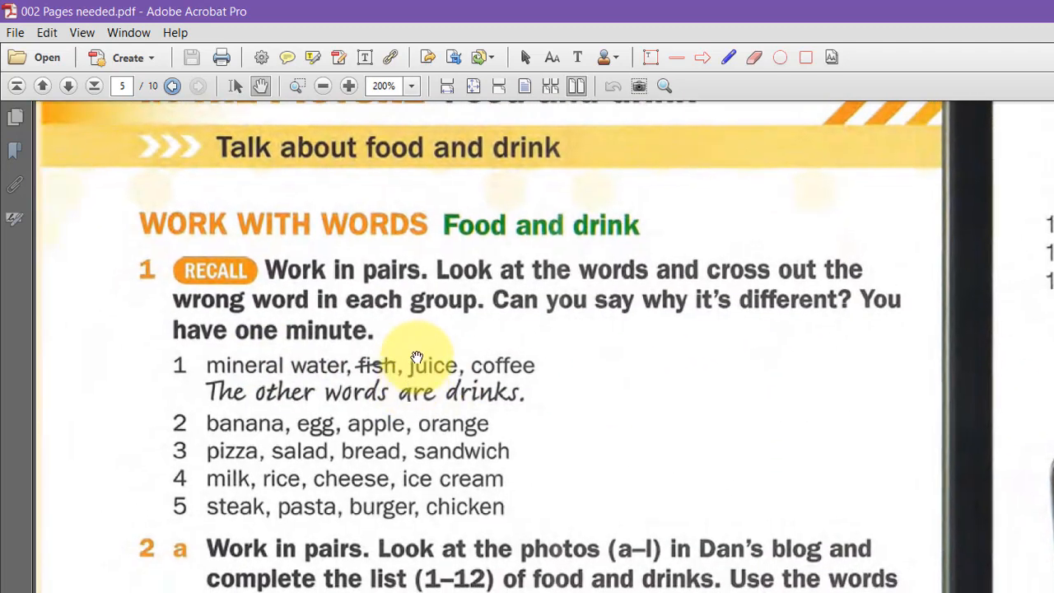
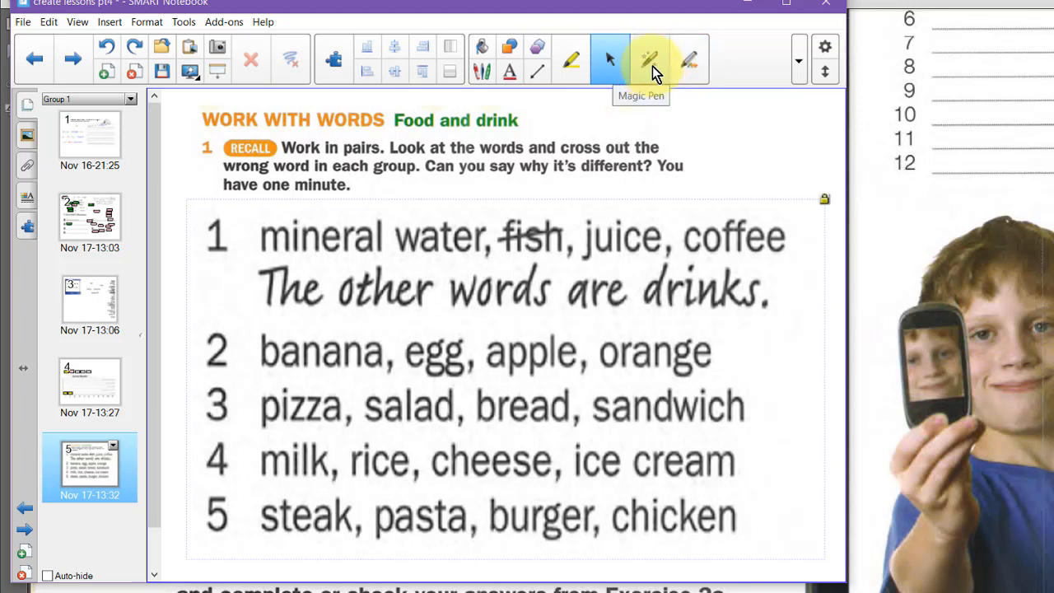
Step: Collapse the alignment tools so that the eraser and pen tools fit directly among the visible tools
left_click(798, 64)
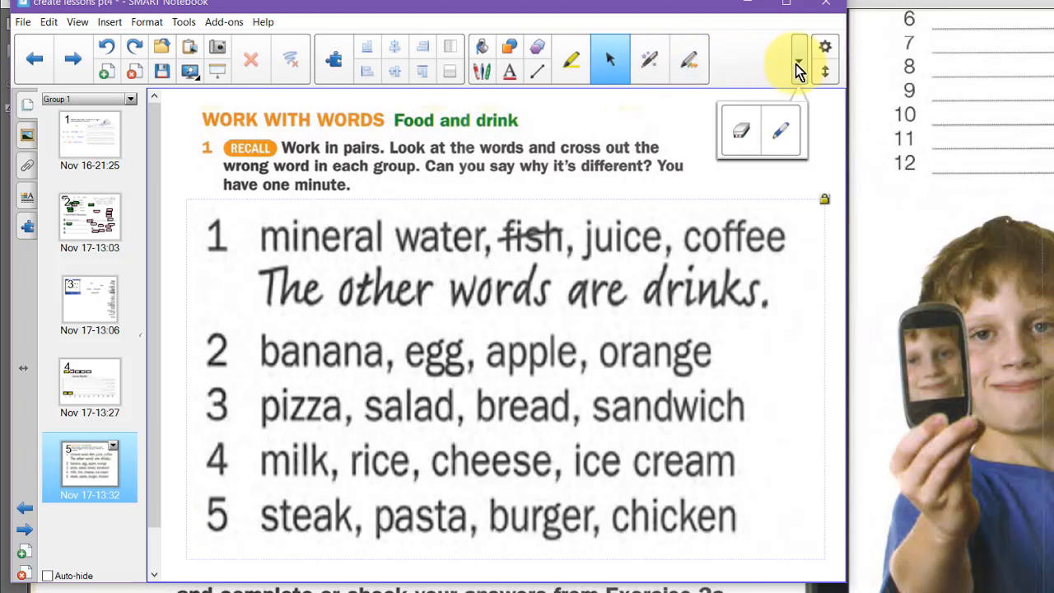
left_click(798, 65)
left_click(336, 63)
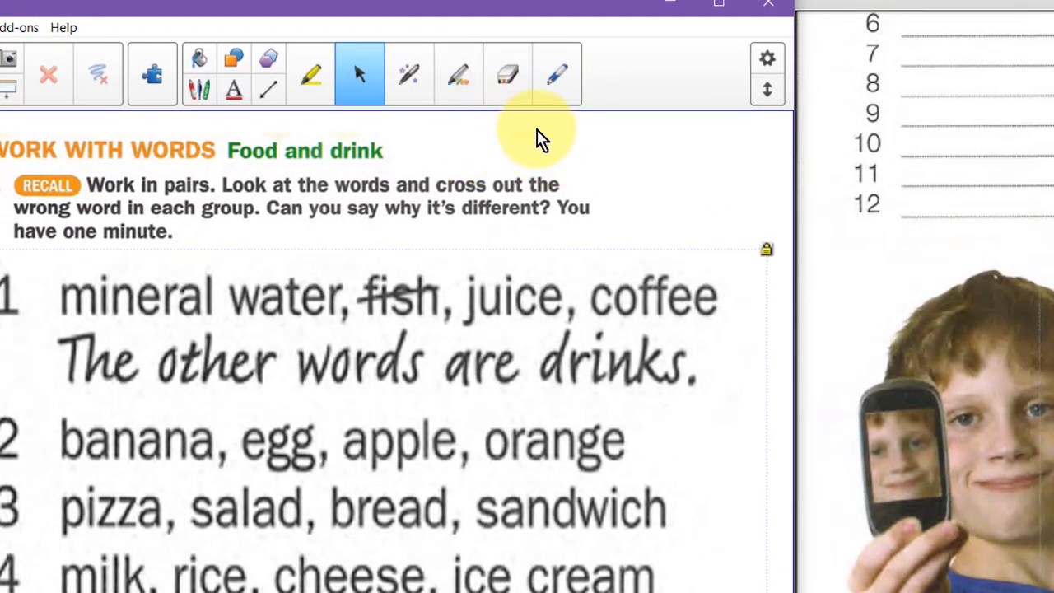
Step: Draw a black freehand scribble with the pen in the blank area beside the exercise 1 instructions
left_click(558, 85)
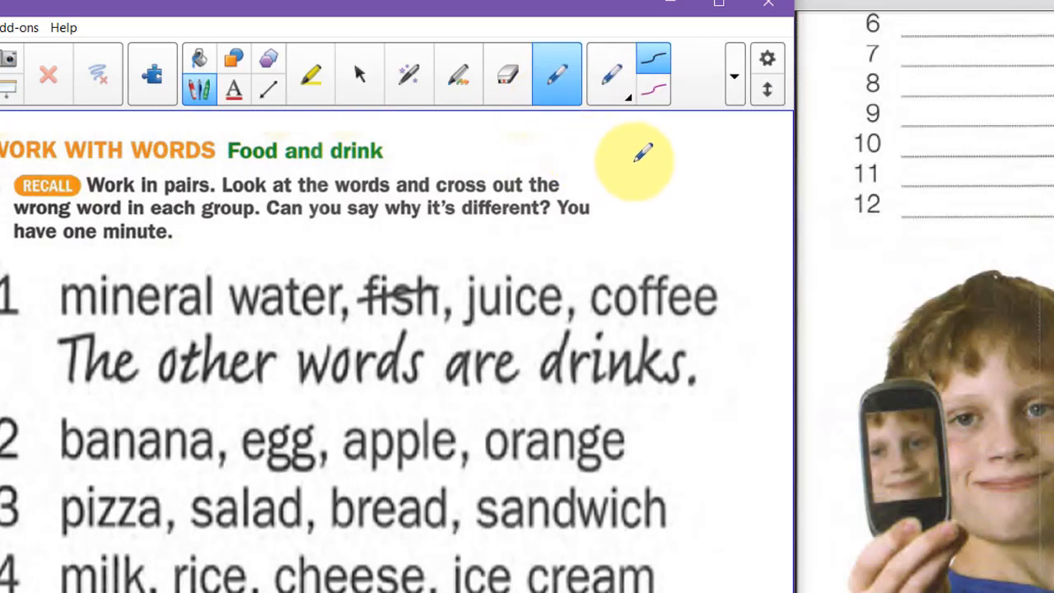
left_click(654, 70)
mouse_move(626, 165)
left_mouse_down()
mouse_move(648, 177)
mouse_move(705, 163)
left_mouse_up()
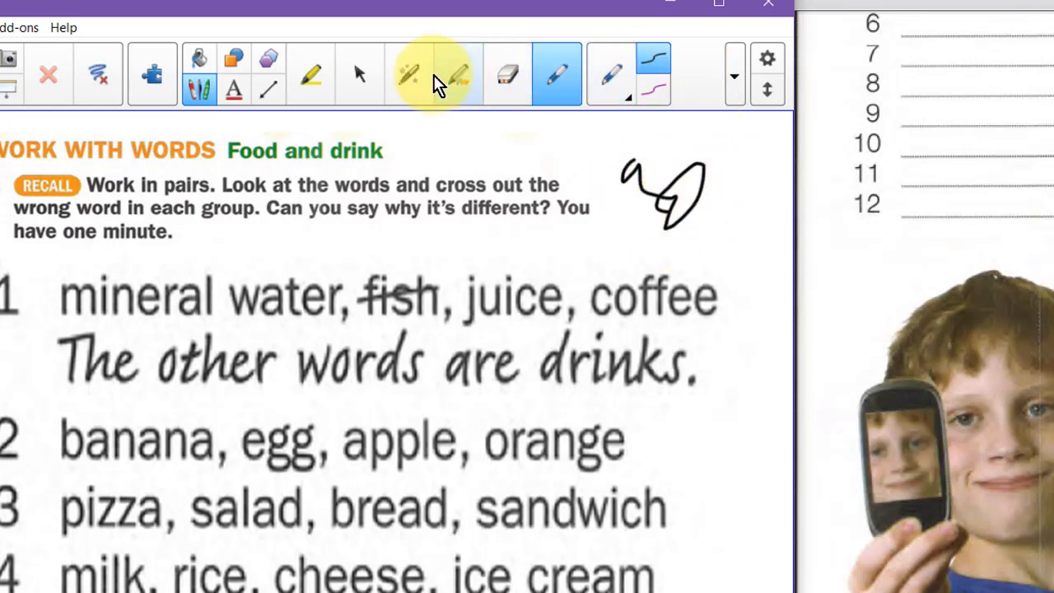
Step: Shift the black scribble slightly left and delete it
left_click(360, 72)
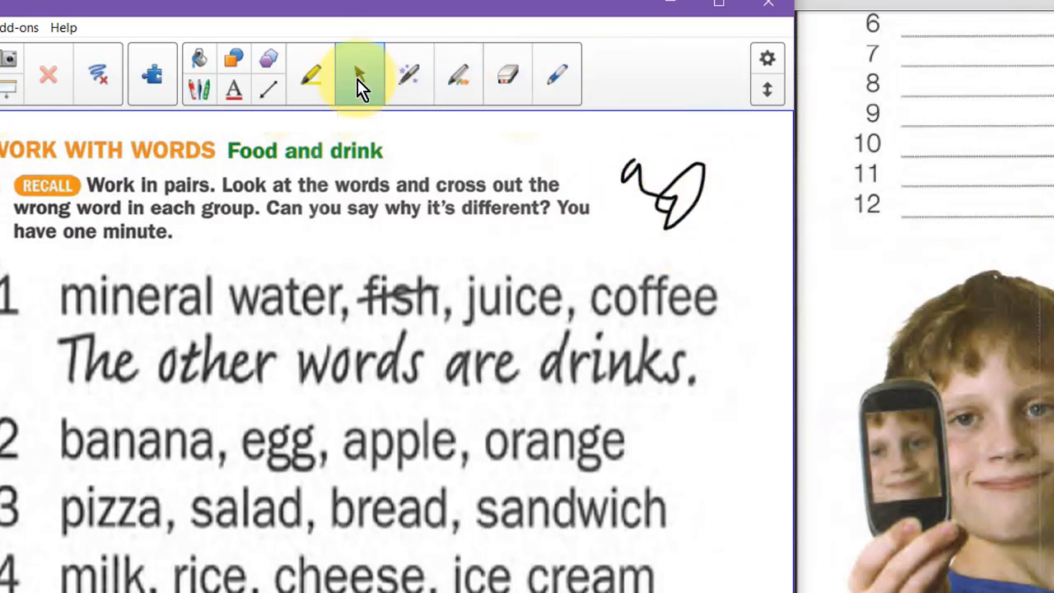
left_click(666, 195)
mouse_move(715, 240)
left_mouse_down()
mouse_move(739, 274)
mouse_move(716, 238)
left_mouse_up()
mouse_move(674, 193)
left_mouse_down()
mouse_move(600, 297)
mouse_move(646, 200)
left_mouse_up()
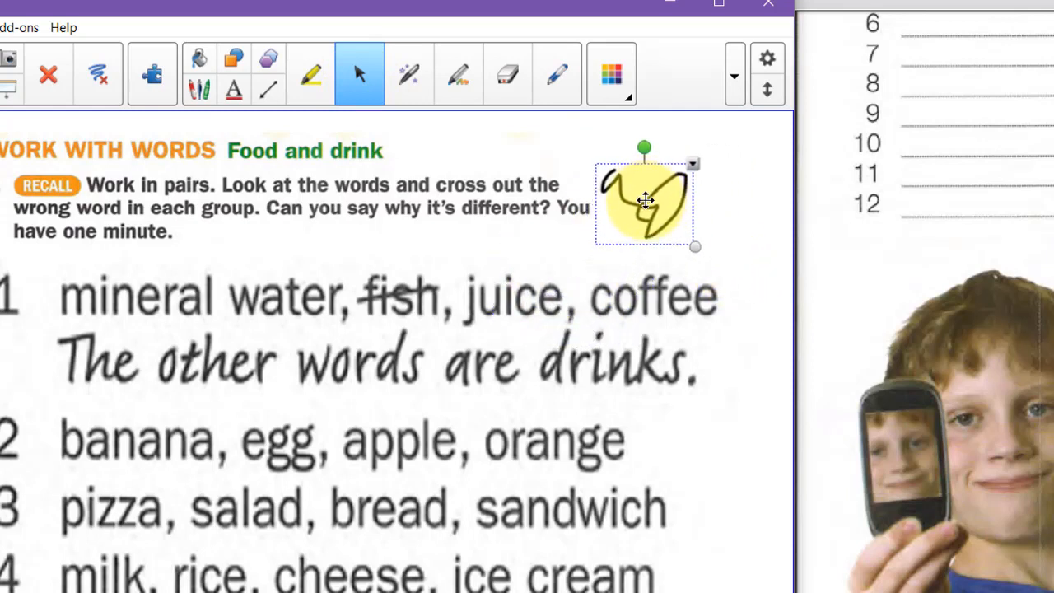
key("Delete")
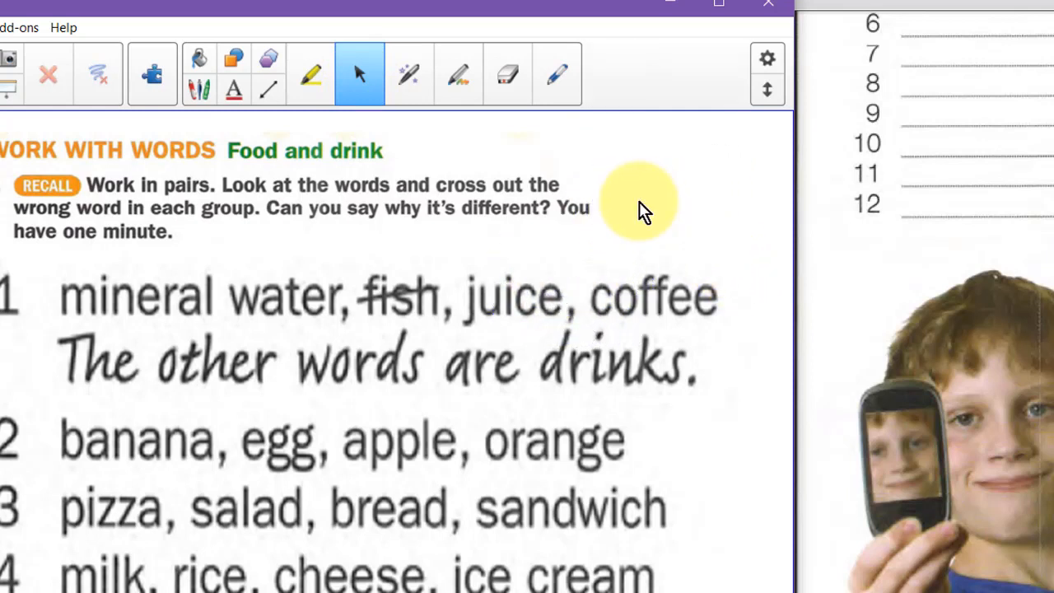
Step: Draw another black looped pen stroke beside the instructions and remove it with the Eraser
left_click(557, 75)
mouse_move(635, 159)
left_mouse_down()
mouse_move(698, 191)
mouse_move(648, 194)
left_mouse_up()
left_click(508, 75)
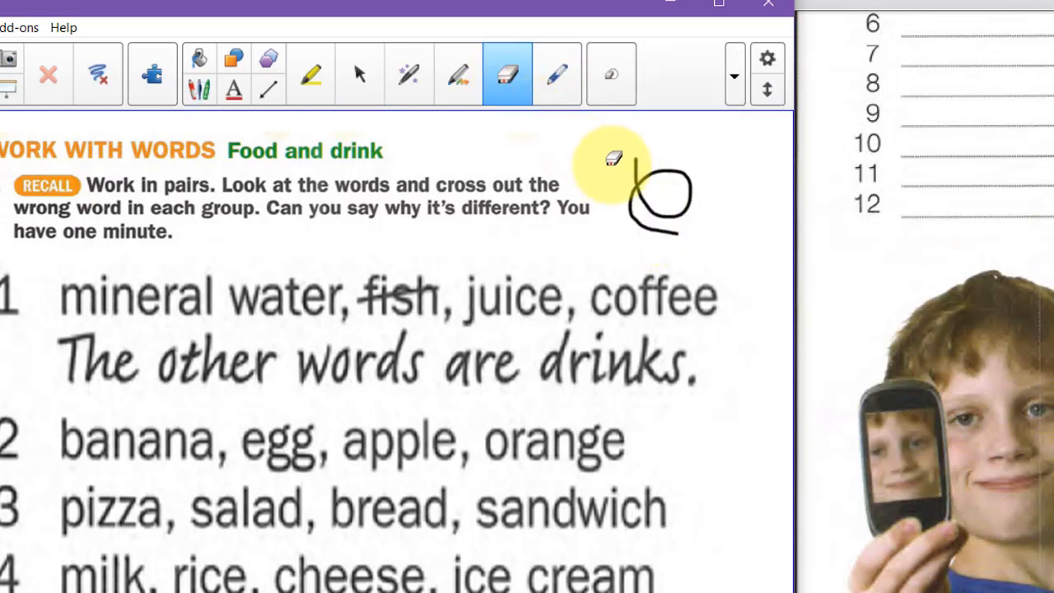
mouse_move(613, 158)
left_mouse_down()
mouse_move(638, 206)
mouse_move(670, 176)
mouse_move(683, 217)
mouse_move(649, 270)
left_mouse_up()
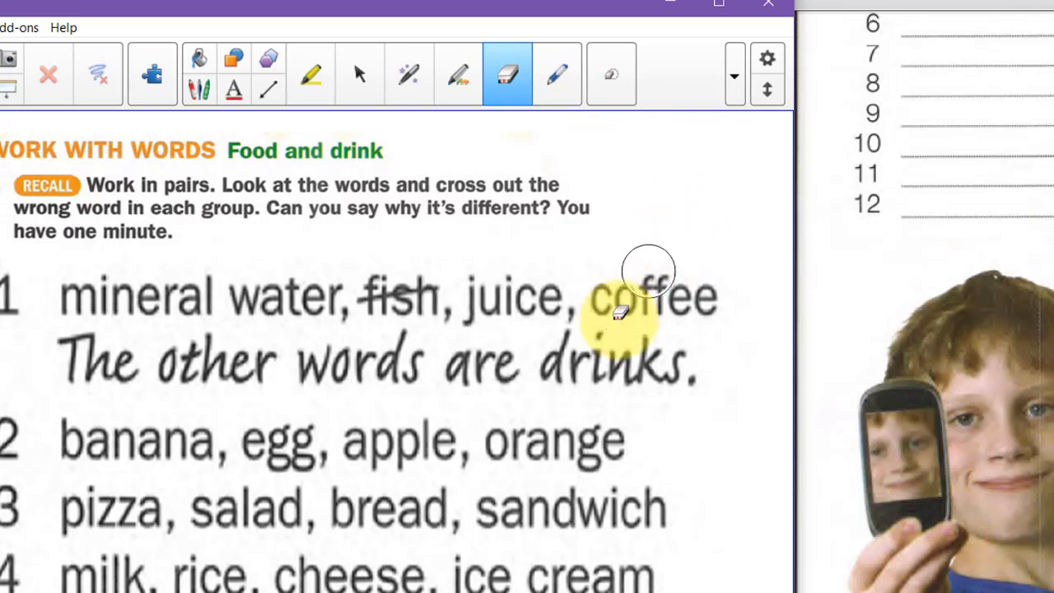
Step: With the Creative Pen, draw a red line with a blue outline beside the instructions and a smiley-face line across item 1
left_click(459, 86)
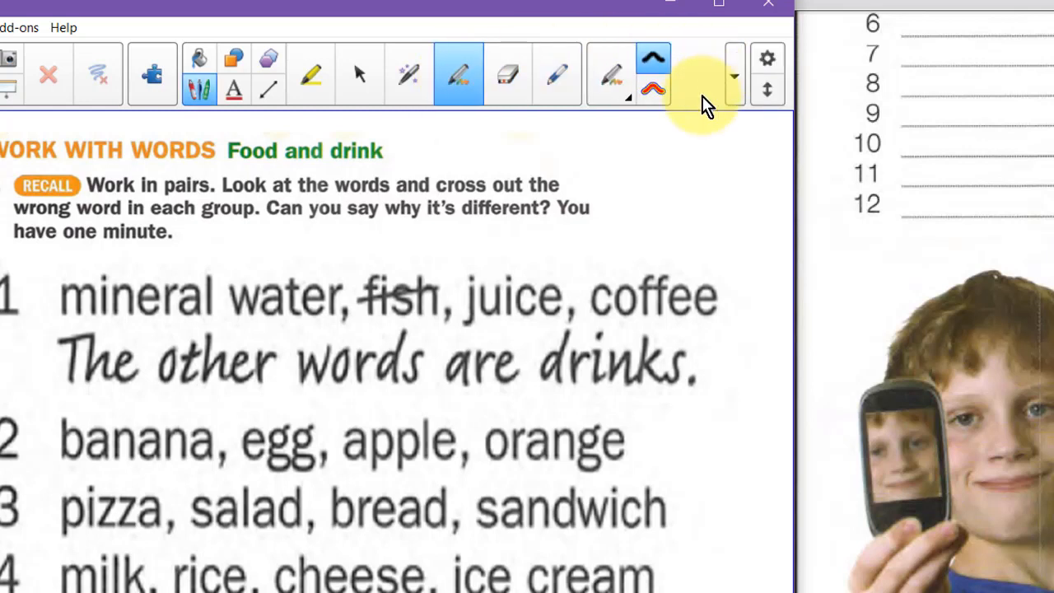
left_click(651, 90)
mouse_move(669, 158)
left_mouse_down()
mouse_move(584, 221)
mouse_move(671, 284)
left_mouse_up()
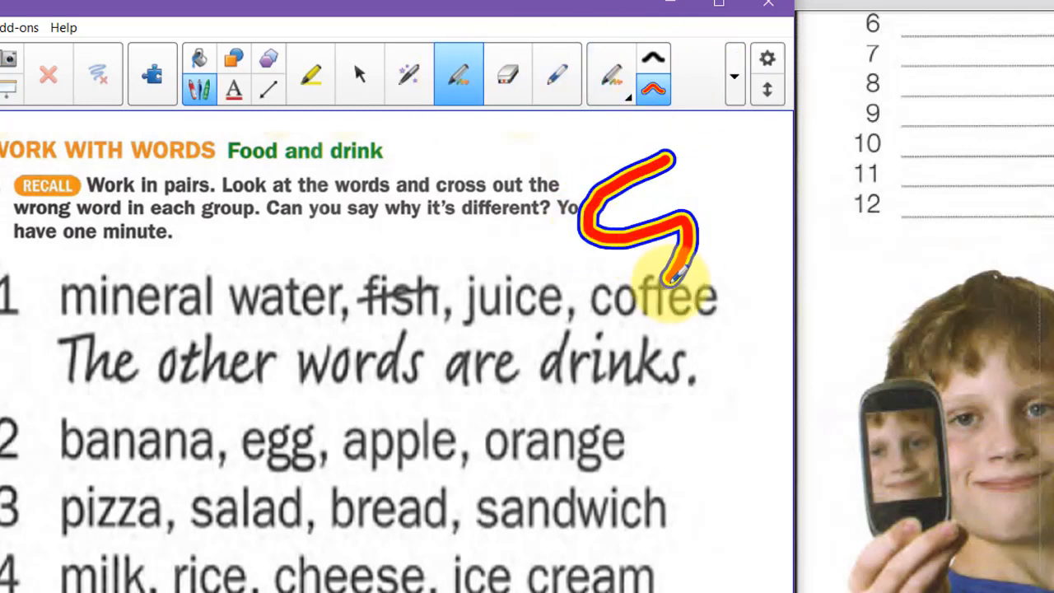
left_click(734, 81)
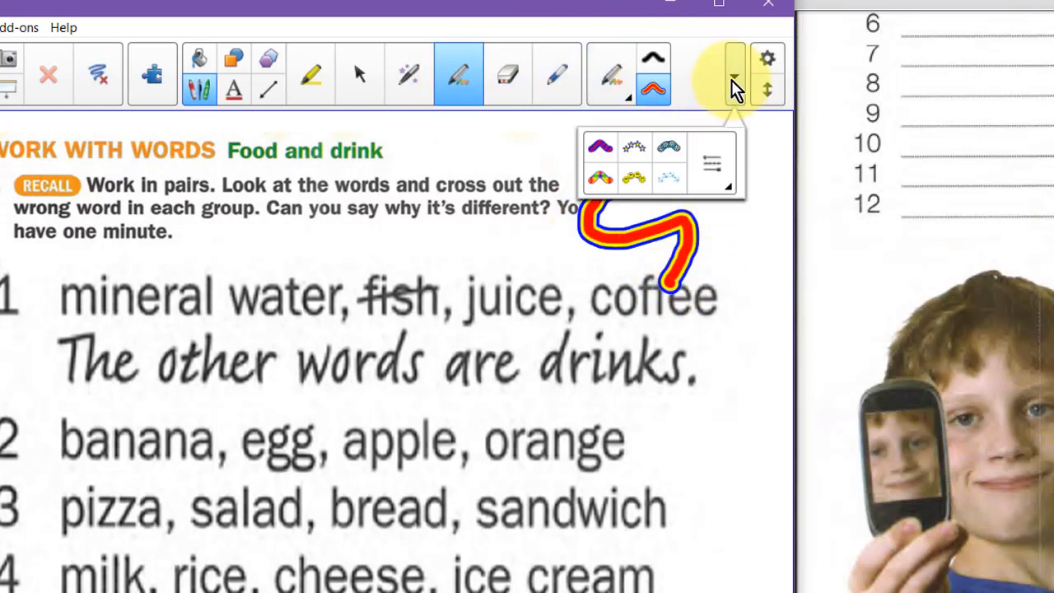
left_click(636, 178)
mouse_move(490, 278)
left_mouse_down()
mouse_move(550, 359)
mouse_move(650, 336)
left_mouse_up()
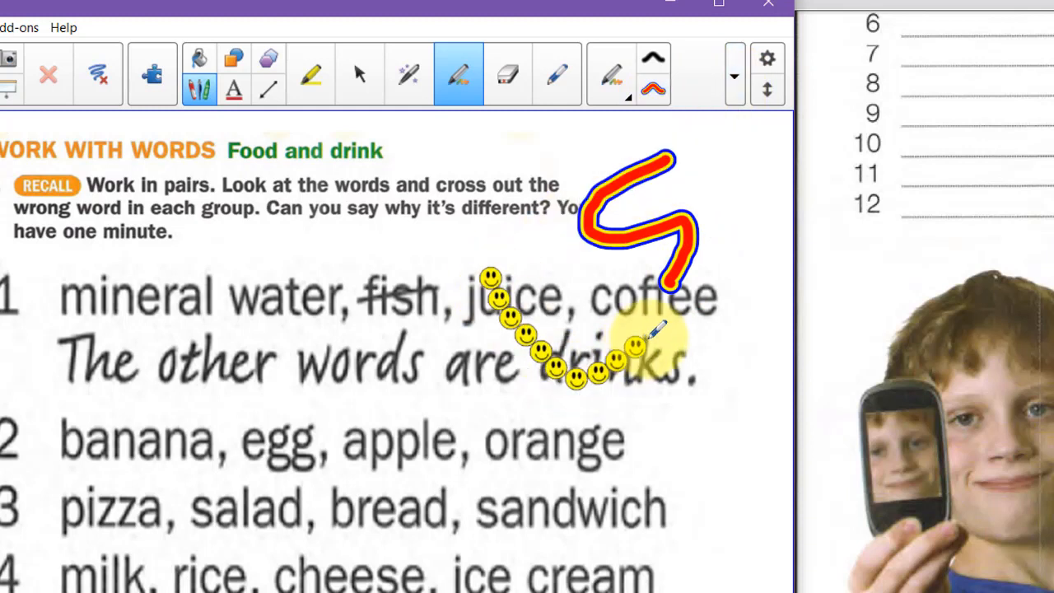
Step: Undo both Creative Pen strokes
key("ctrl+z")
key("ctrl+z")
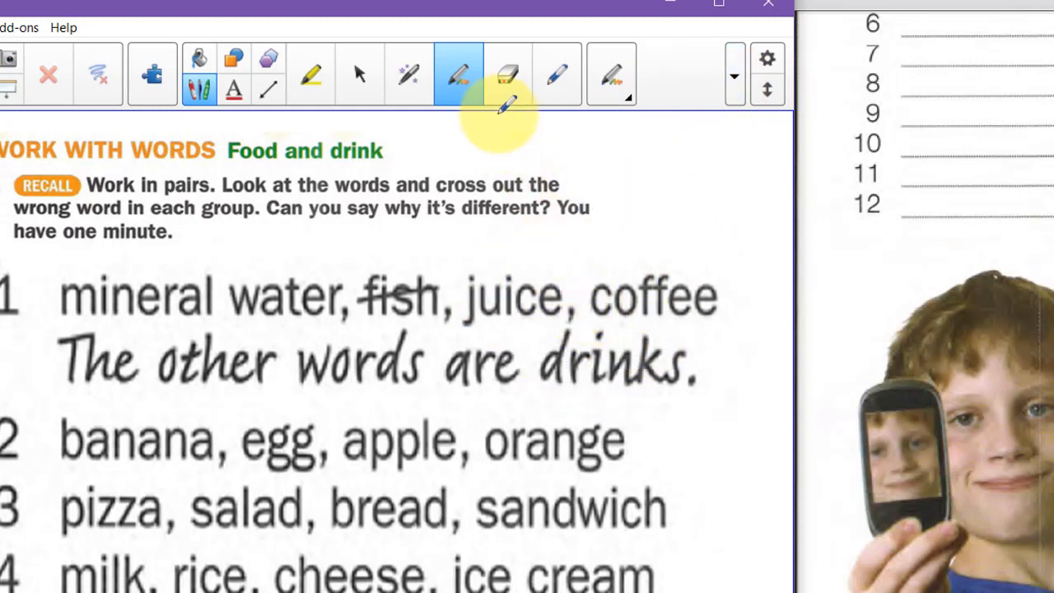
left_click(463, 83)
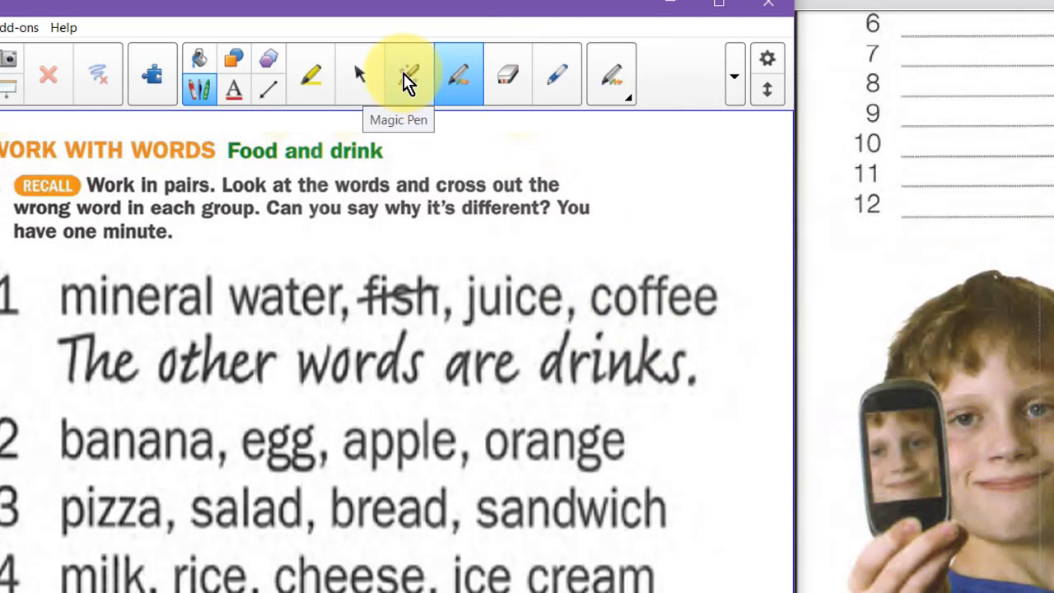
Step: Create a Magic Pen spotlight around "juice", move and enlarge it towards "fish", and close it
left_click(409, 80)
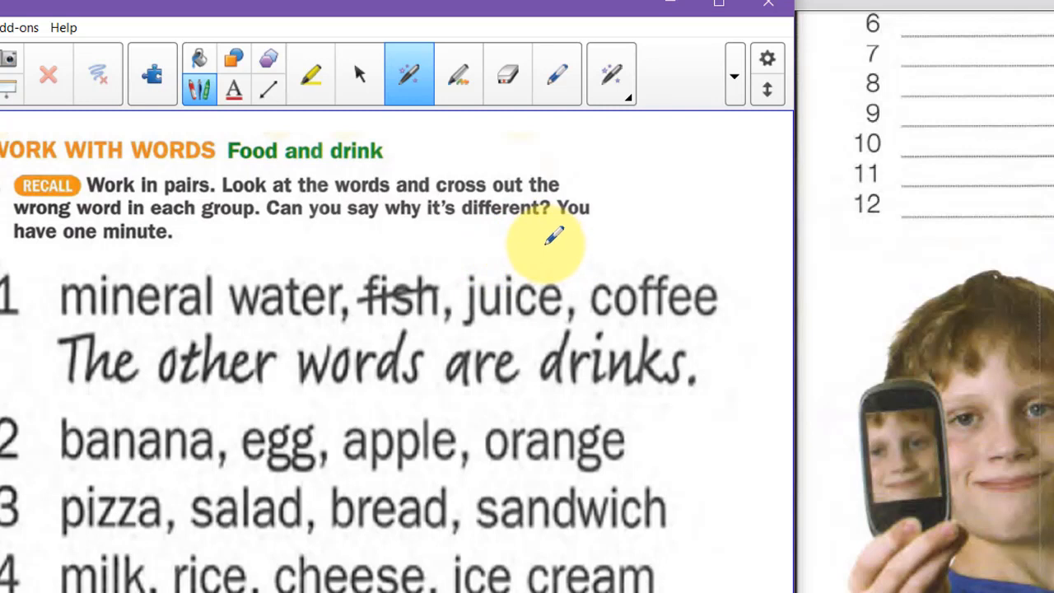
mouse_move(546, 245)
left_mouse_down()
mouse_move(438, 259)
mouse_move(506, 370)
mouse_move(590, 307)
mouse_move(560, 235)
mouse_move(546, 246)
left_mouse_up()
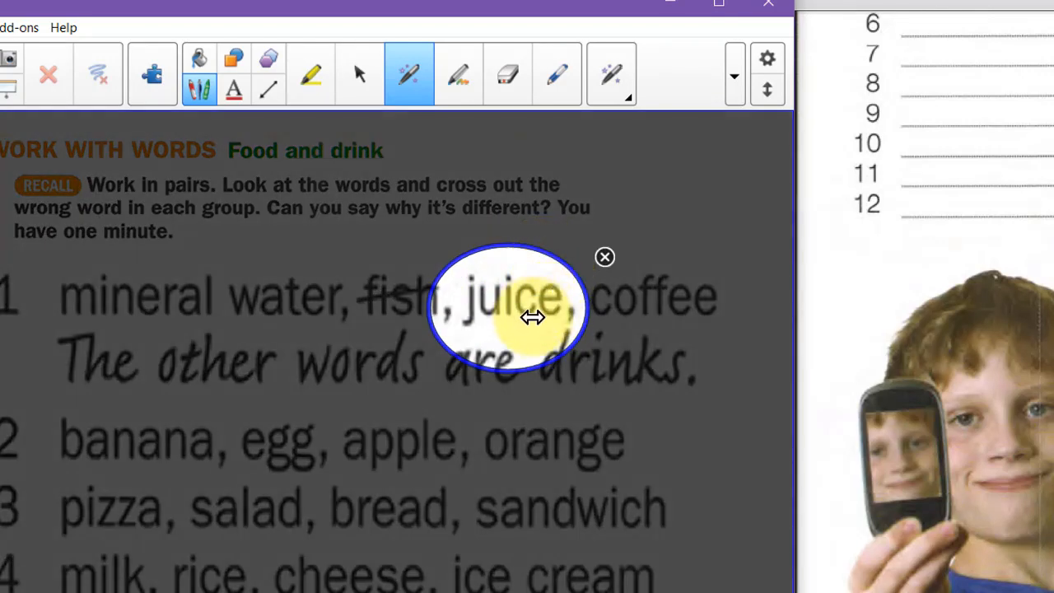
left_click_drag(518, 323, 493, 308)
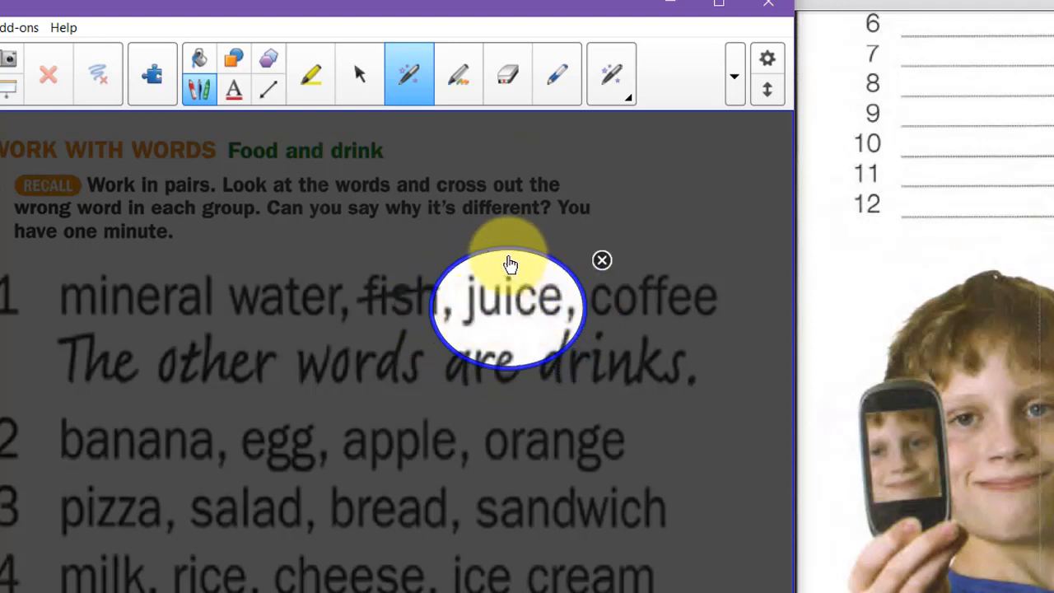
left_click_drag(511, 264, 482, 299)
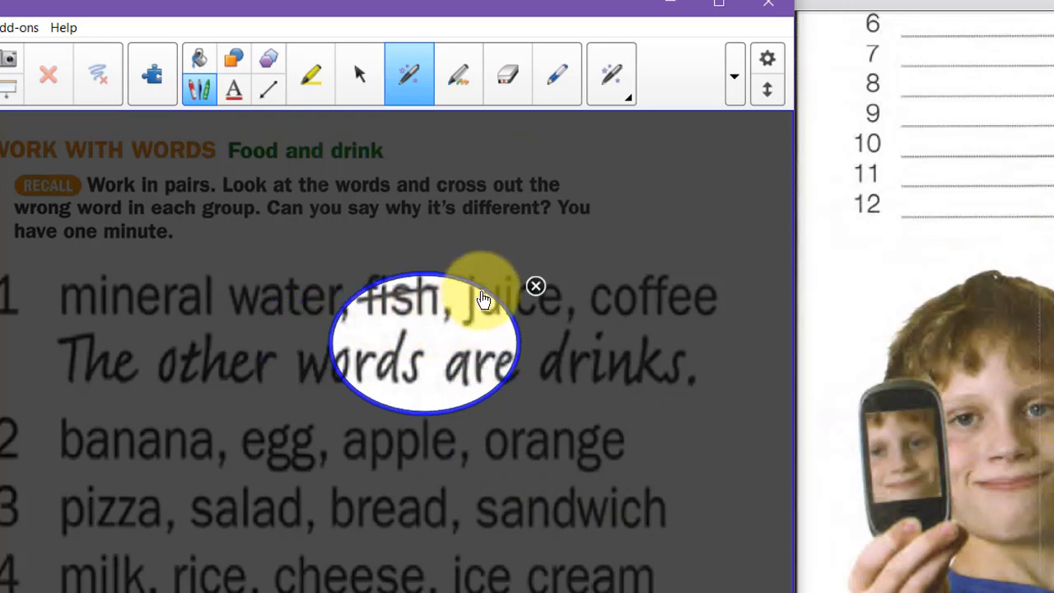
left_click(535, 287)
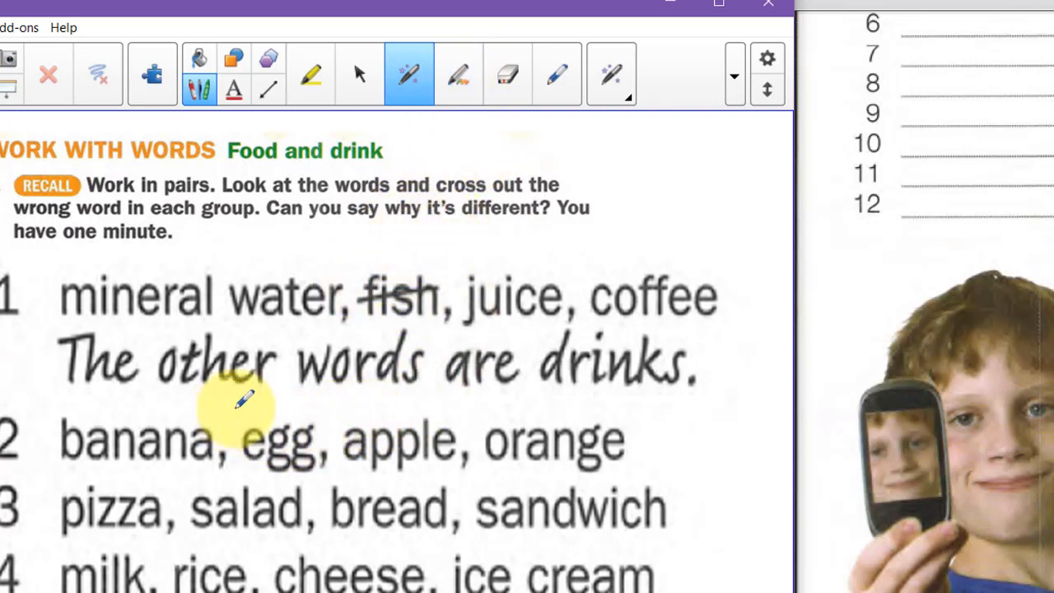
Step: Magnify the word "egg" with a Magic Pen rectangle, enlarge and move the magnifier up over the instructions, and close it
mouse_move(239, 409)
left_mouse_down()
mouse_move(229, 476)
mouse_move(347, 476)
mouse_move(348, 402)
mouse_move(241, 399)
left_mouse_up()
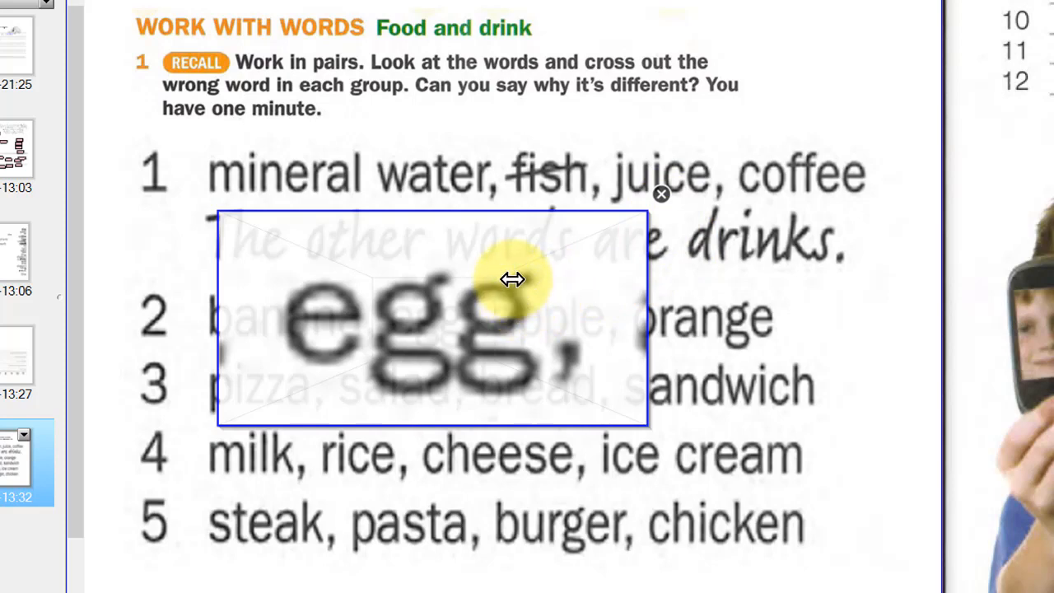
left_click_drag(513, 279, 536, 287)
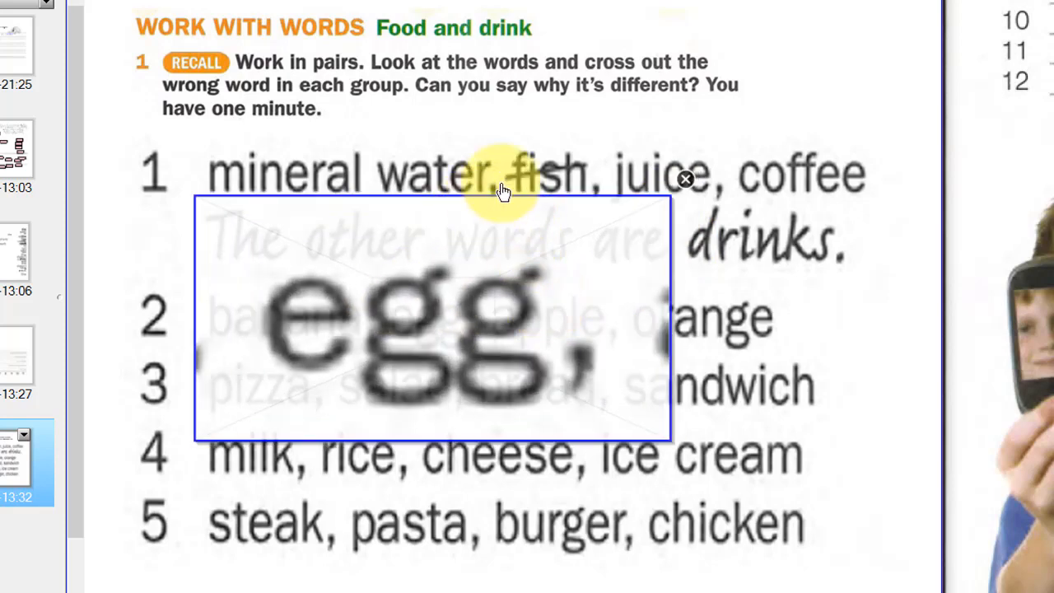
left_click_drag(502, 191, 412, 2)
left_click_drag(473, 181, 554, 70)
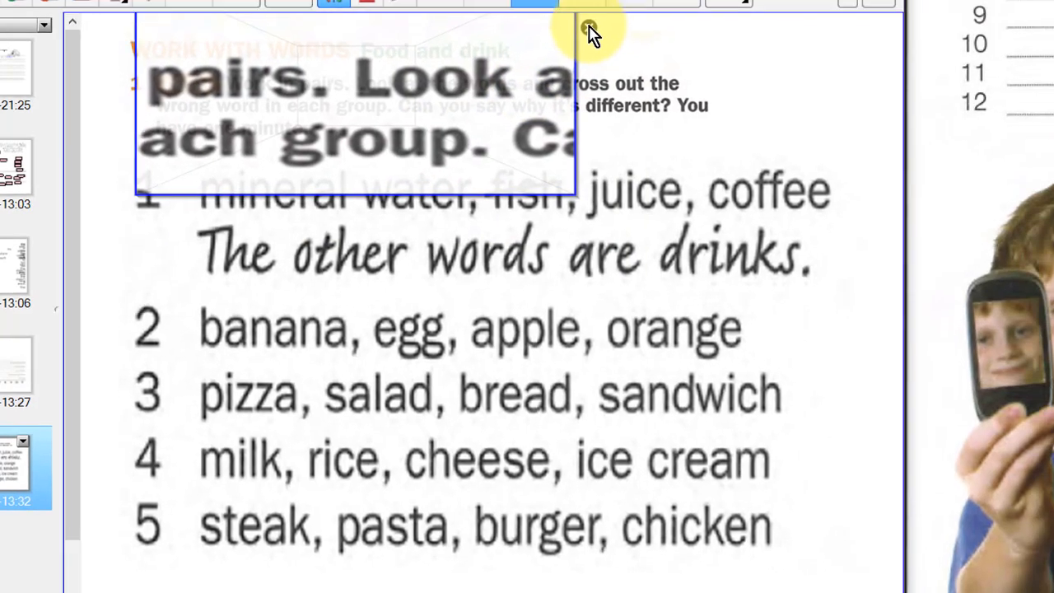
left_click(614, 6)
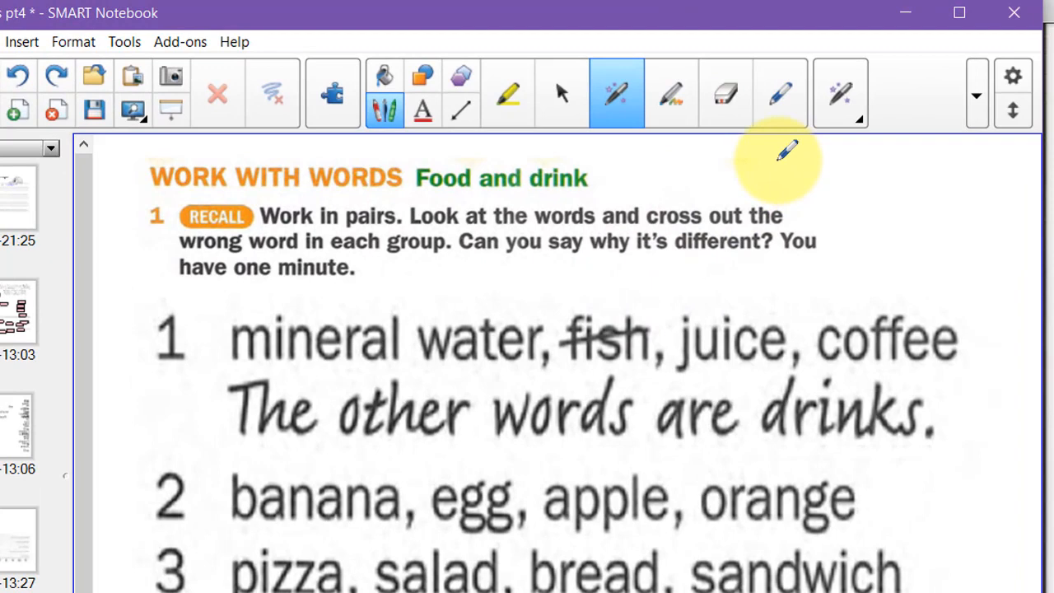
Step: Handwrite a short word in blue fading ink with the Magic Pen beside the exercise instructions
left_click_drag(573, 118, 584, 146)
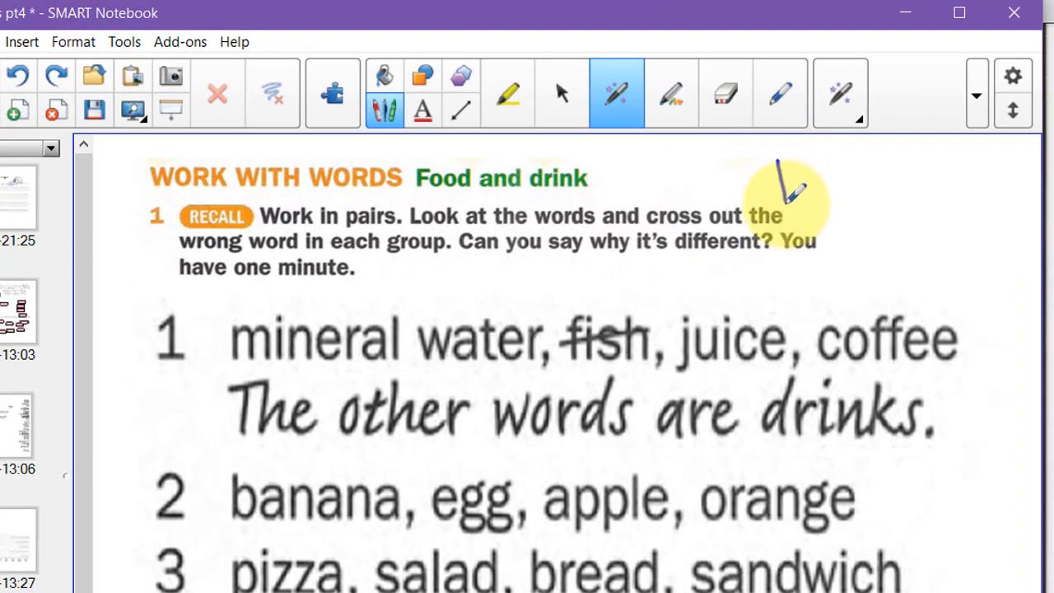
mouse_move(799, 173)
left_mouse_down()
mouse_move(811, 197)
mouse_move(862, 202)
mouse_move(869, 213)
left_mouse_up()
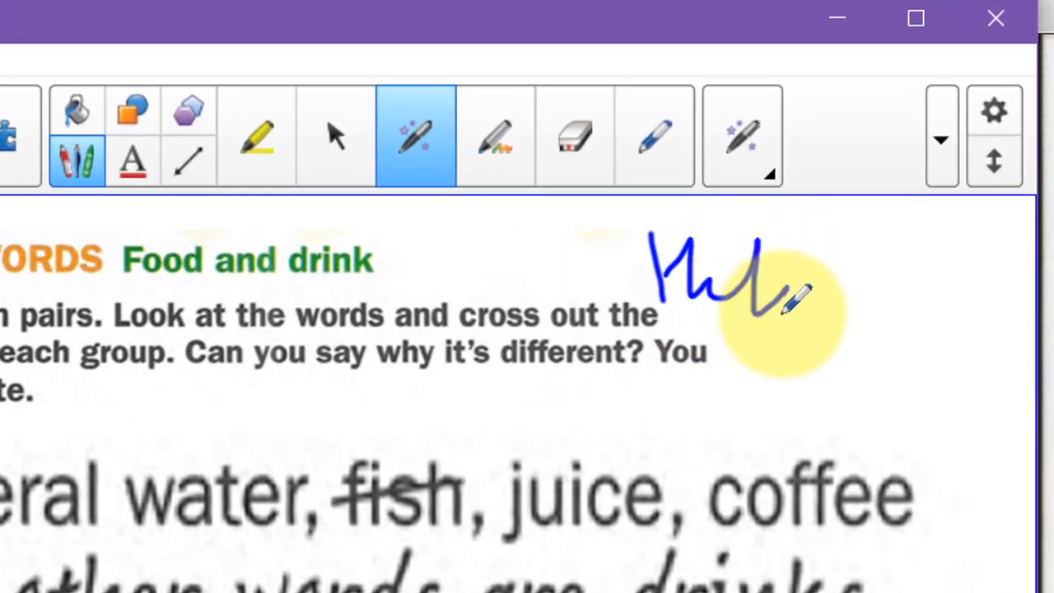
left_click_drag(783, 312, 813, 293)
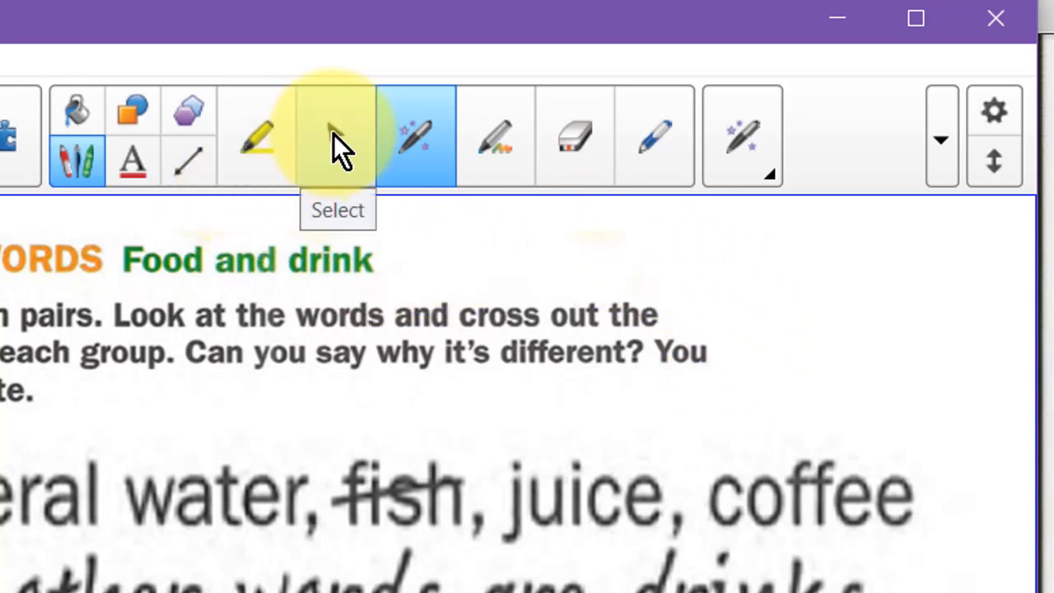
Step: Highlight "why" in yellow and "different?" in light blue in the exercise 1 instructions
left_click(256, 149)
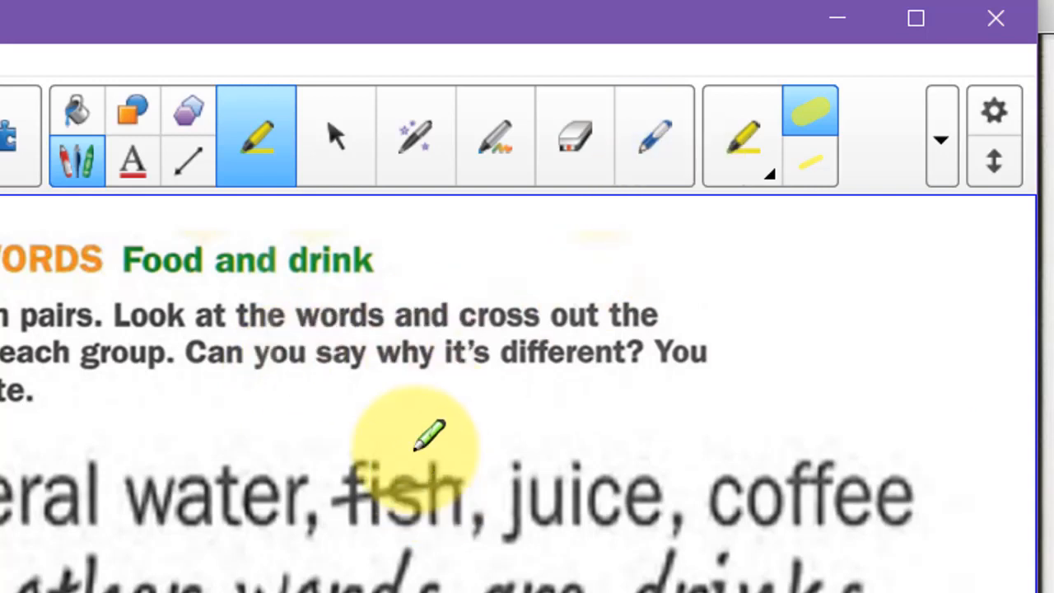
left_click_drag(380, 355, 441, 352)
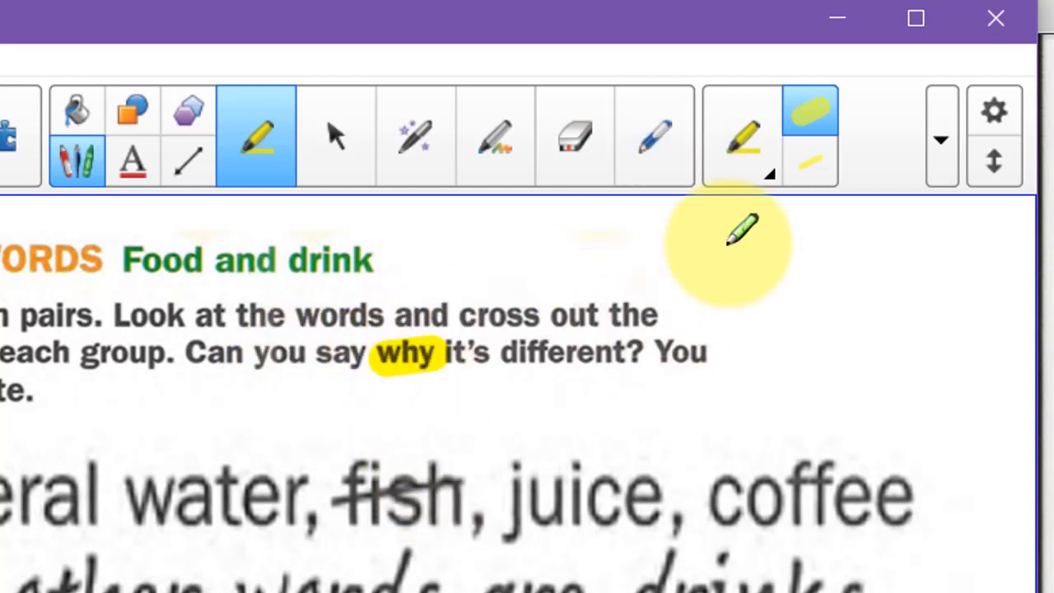
left_click(943, 144)
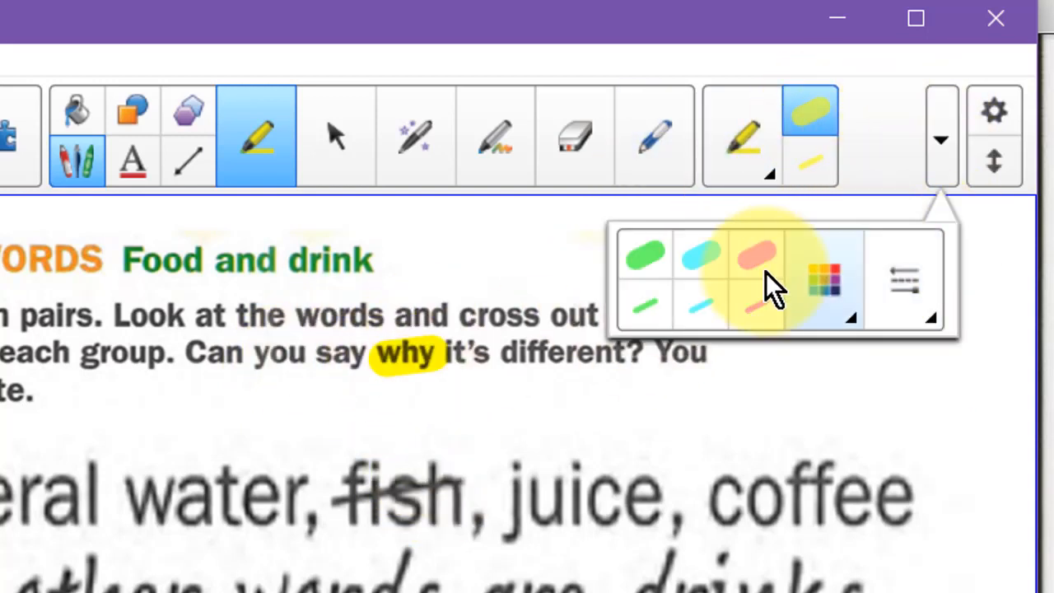
left_click(709, 282)
left_click_drag(498, 352, 651, 352)
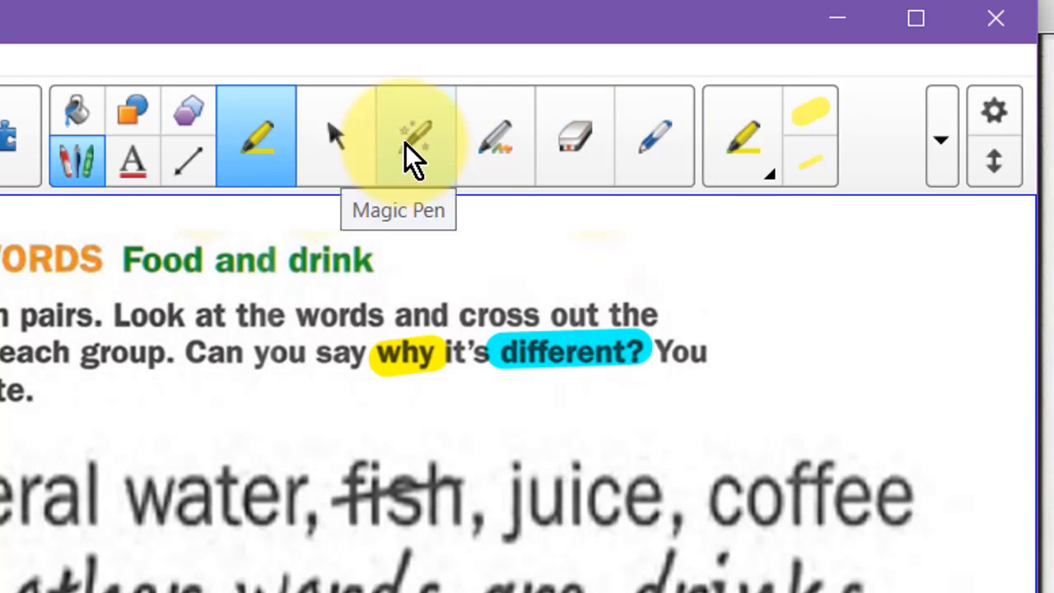
Step: Clear all the highlighter ink from the food and drink exercise page
left_click(328, 136)
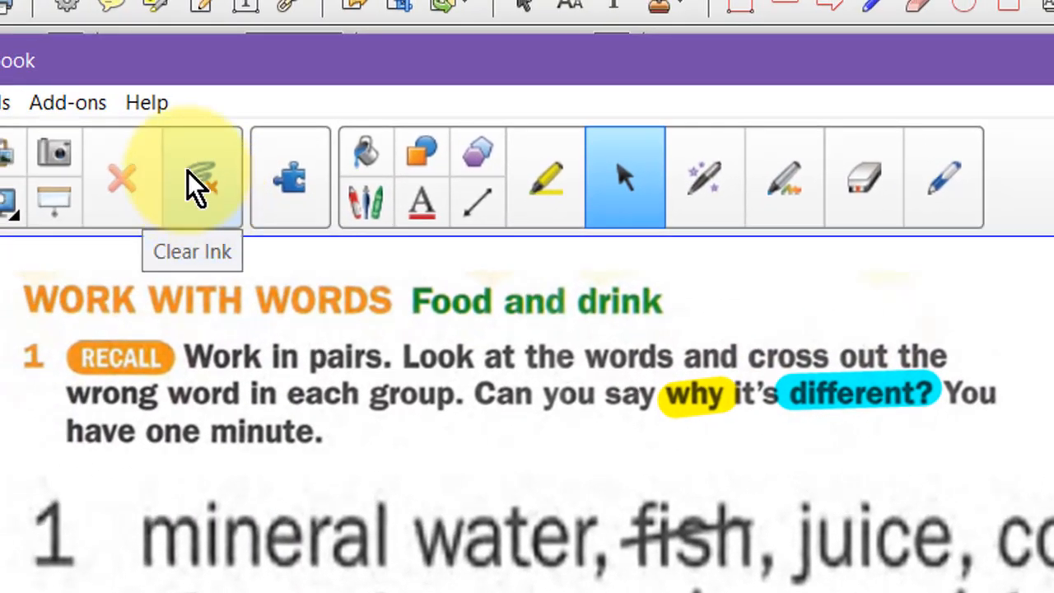
left_click(196, 185)
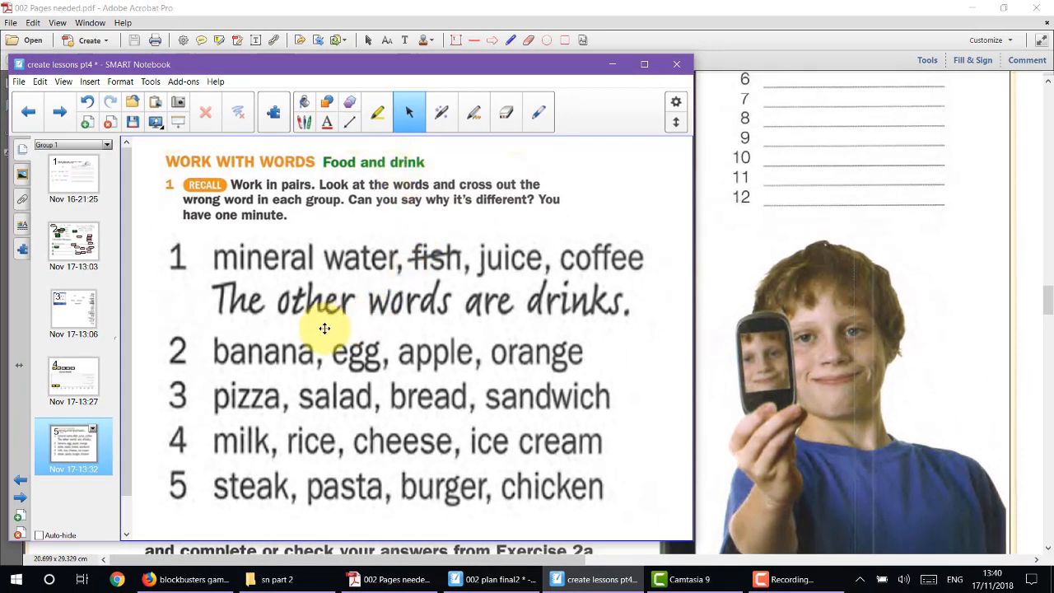
Step: Circle "fish" in line 1 and cross out "egg" in line 2 with the red pen
left_click(538, 111)
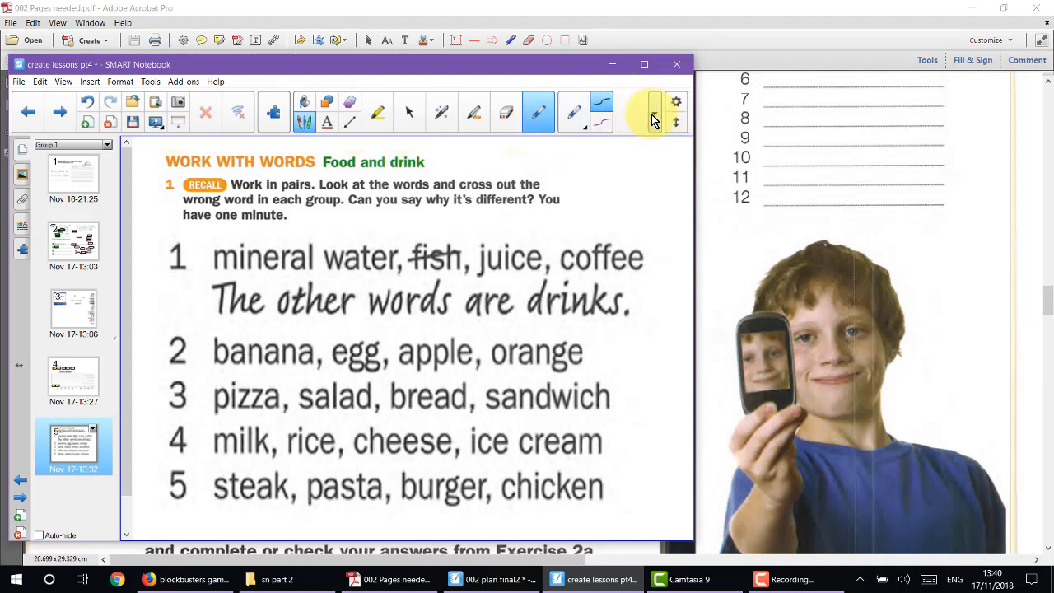
left_click(651, 115)
left_click(501, 160)
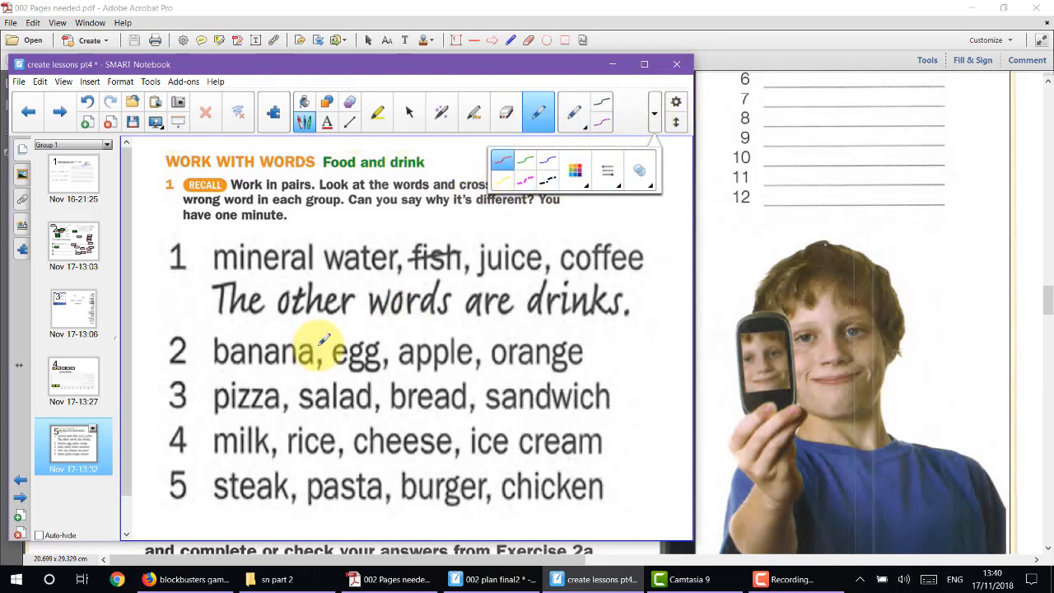
left_click(447, 235)
mouse_move(411, 241)
left_mouse_down()
mouse_move(471, 266)
mouse_move(419, 236)
left_mouse_up()
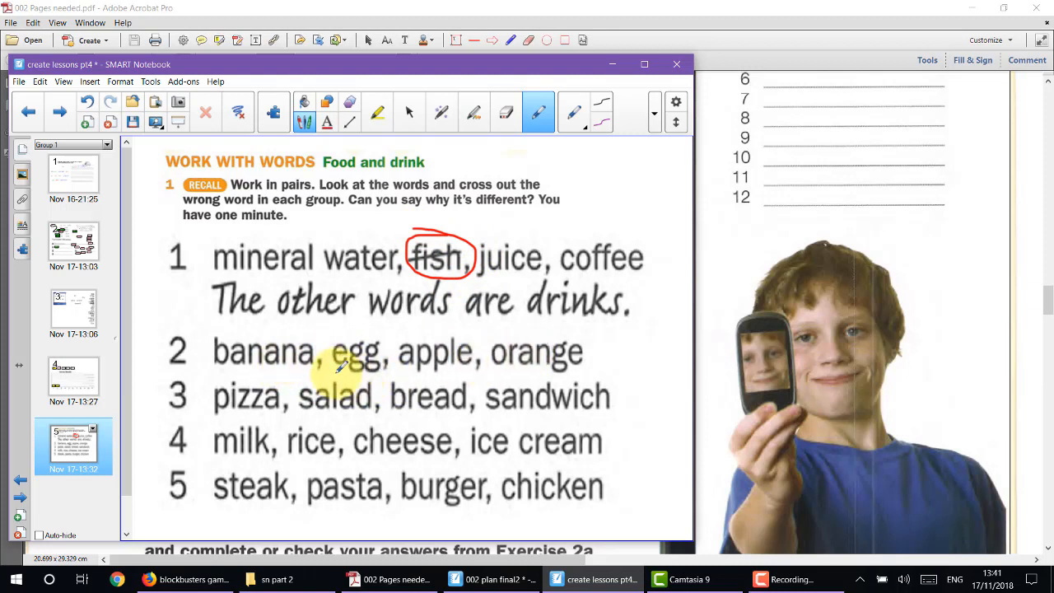
left_click_drag(324, 366, 404, 331)
left_click_drag(327, 332, 397, 378)
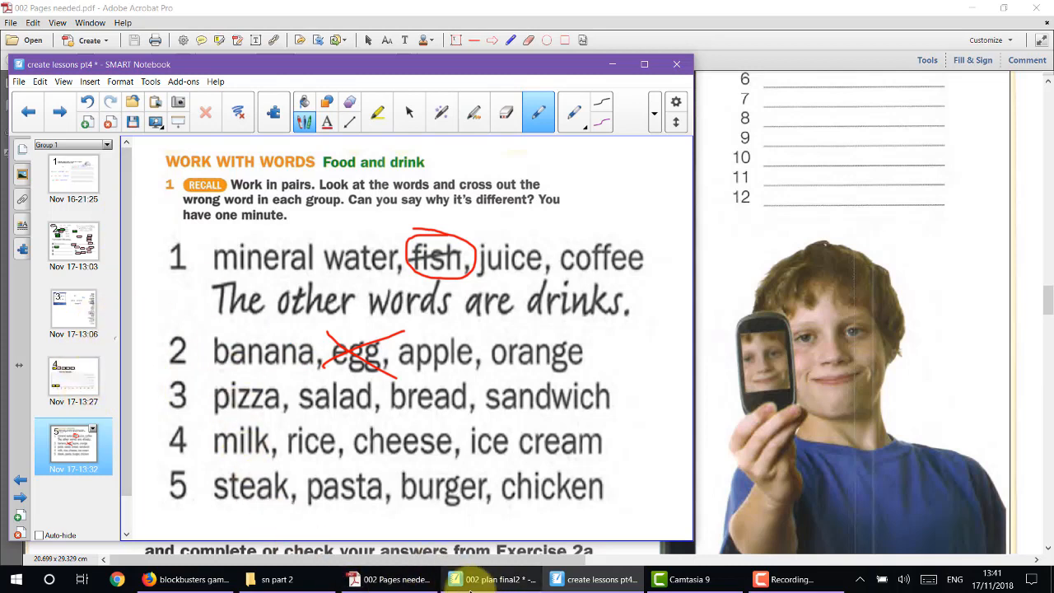
Step: Switch to the 002 plan final2 notebook and view page BA2 U5.2 with the food photos and vocabulary words
left_click(494, 579)
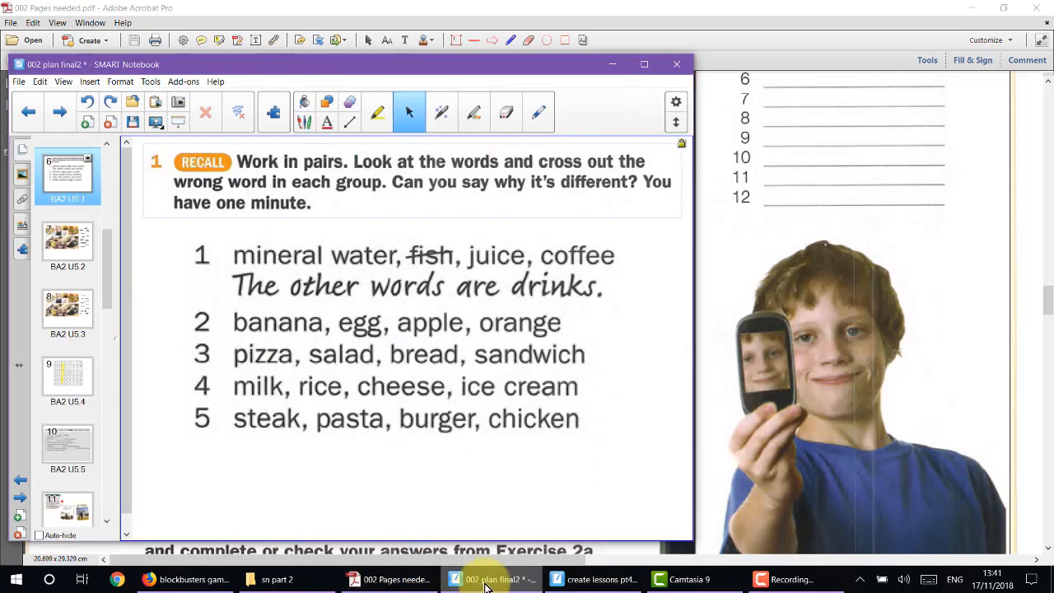
left_click(73, 242)
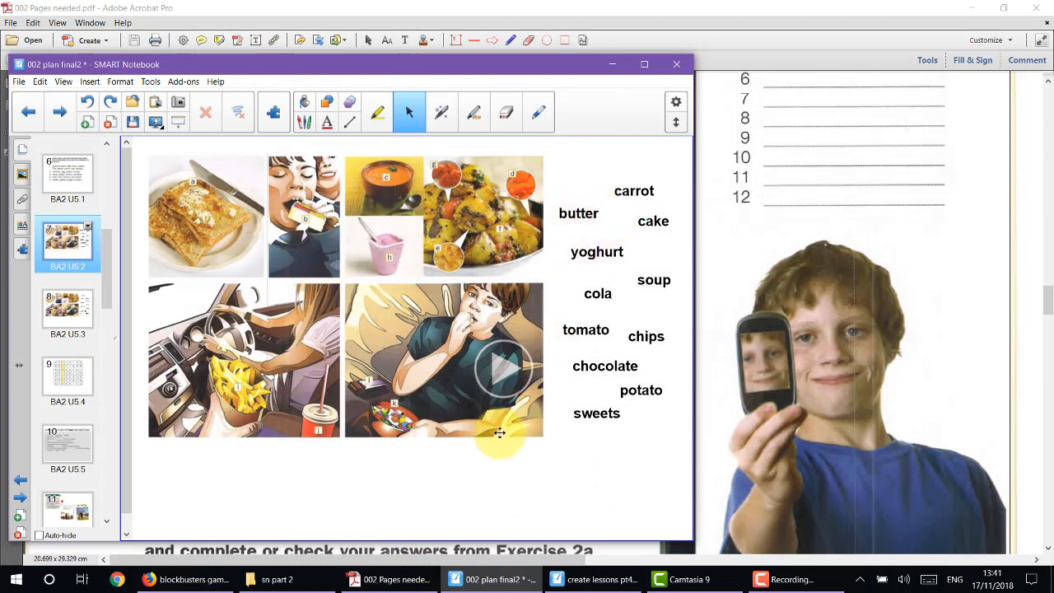
Step: Switch to the textbook PDF in Acrobat and capture a rectangular snip of all the Teen Blog food photos
left_click(383, 580)
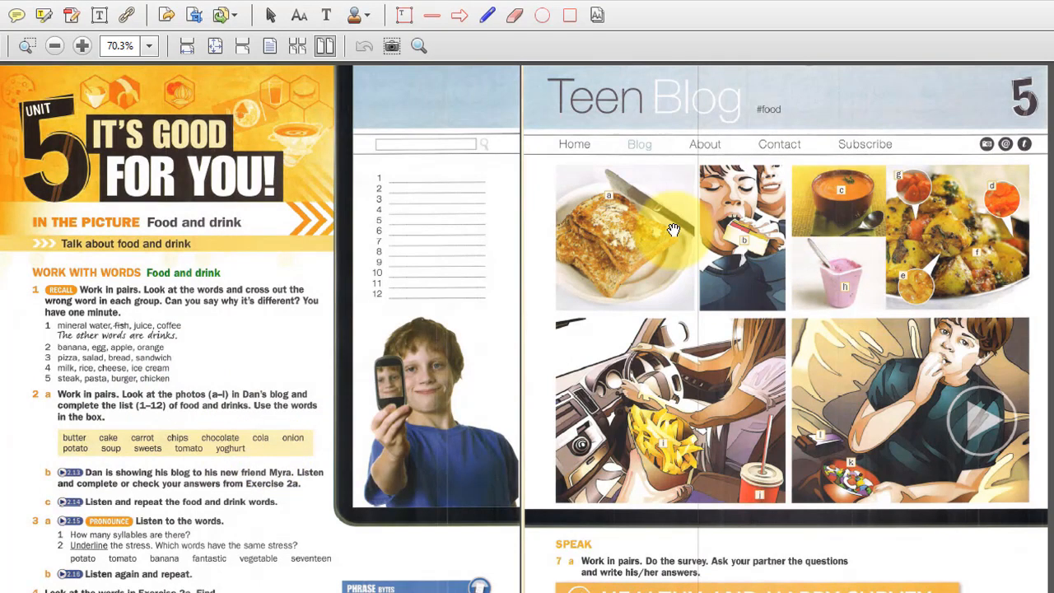
scroll(803, 278, "up", 2)
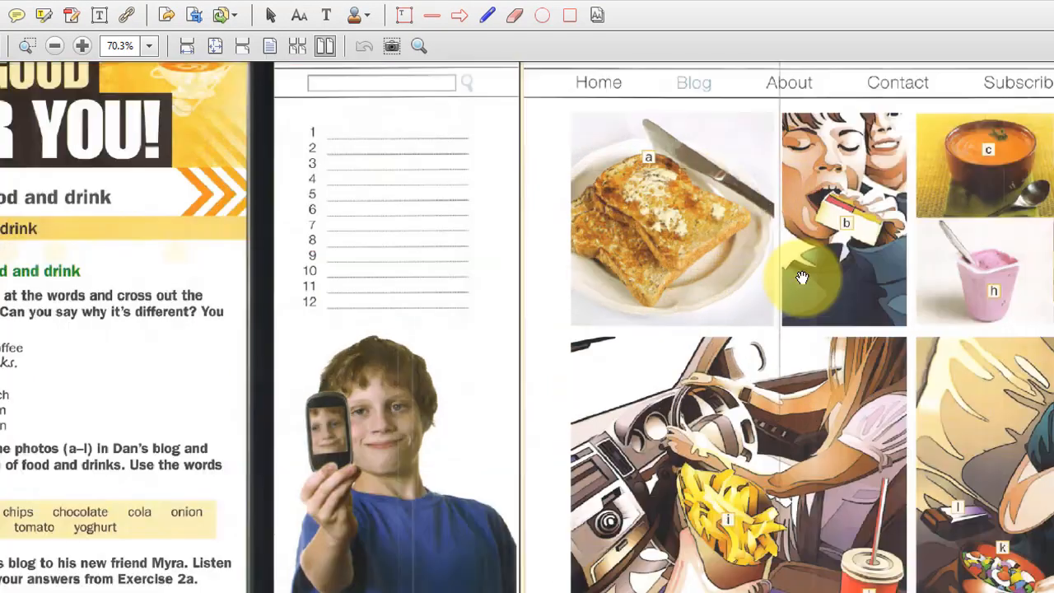
scroll(802, 279, "down", 2)
scroll(791, 272, "up", 2)
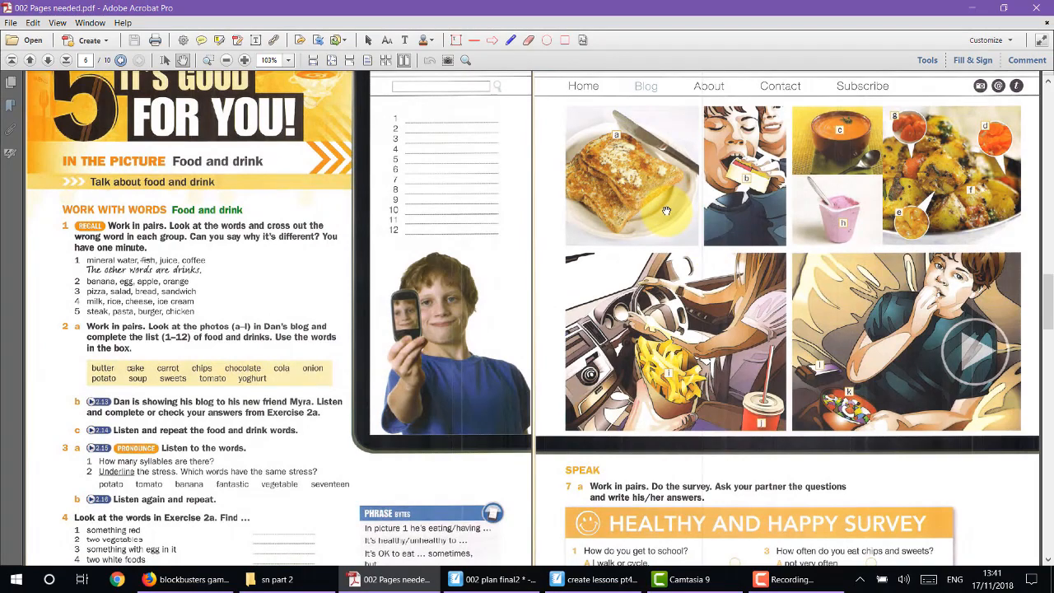
key("super+shift+s")
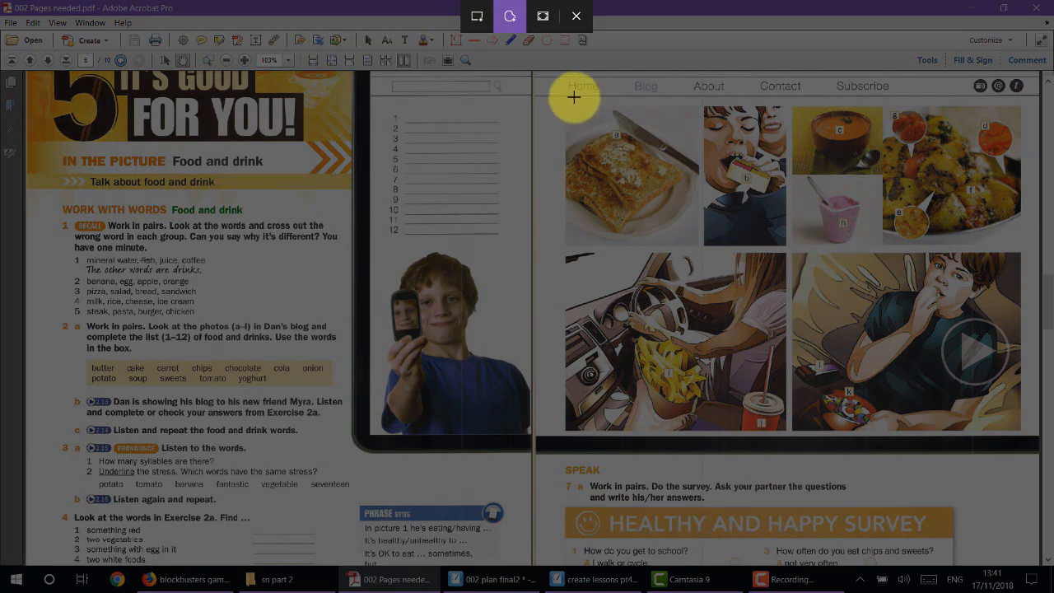
mouse_move(567, 102)
left_mouse_down()
mouse_move(933, 317)
mouse_move(972, 359)
mouse_move(642, 227)
left_mouse_up()
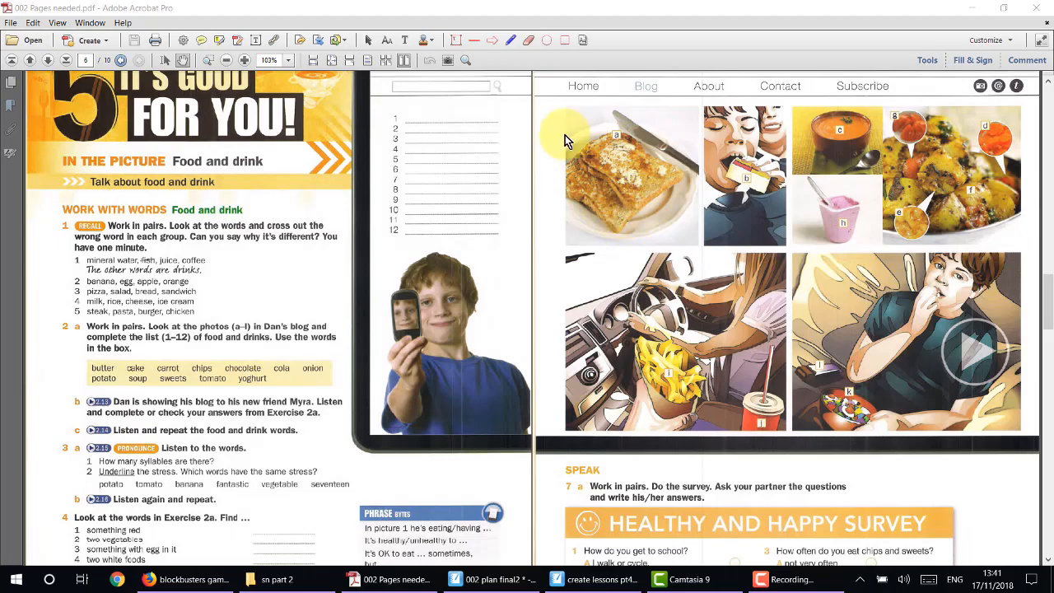
key("super+shift+s")
left_click(477, 15)
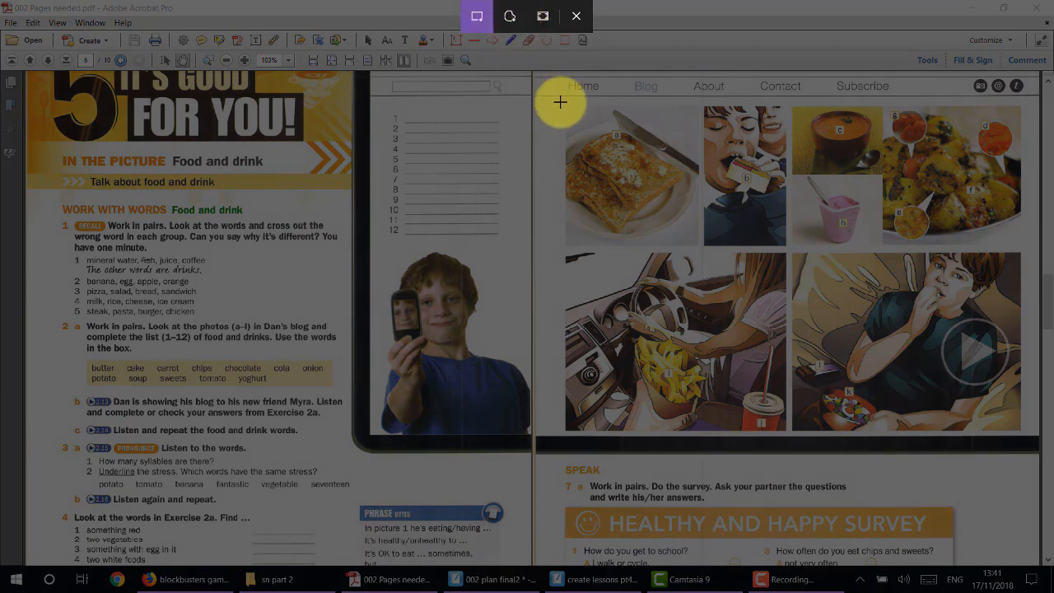
left_click_drag(563, 102, 1025, 437)
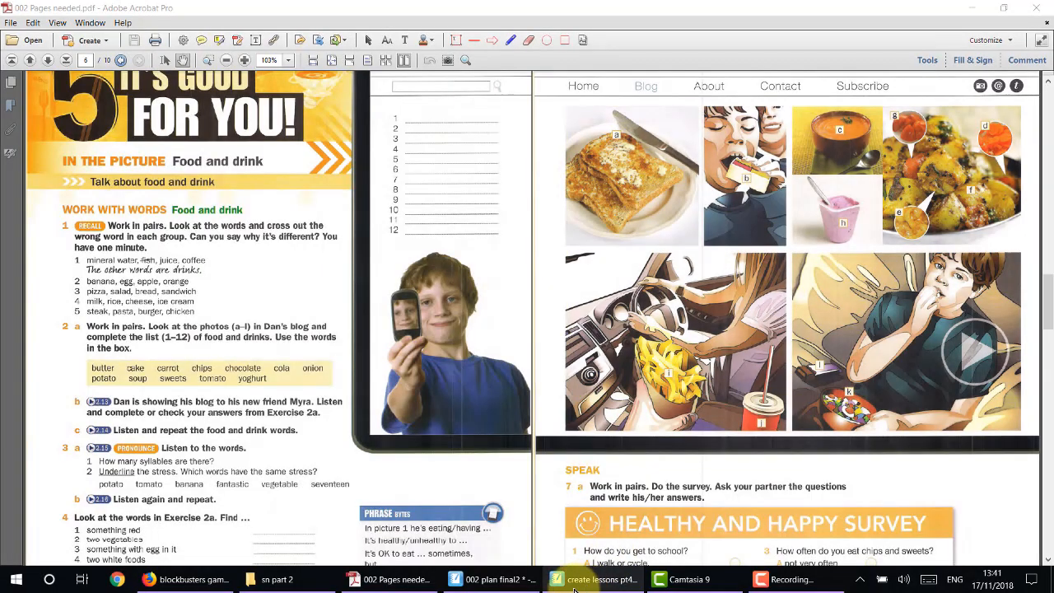
Step: Switch to the create lessons pt4 notebook, add a new page after page 5 and paste the captured photos on it
left_click(574, 584)
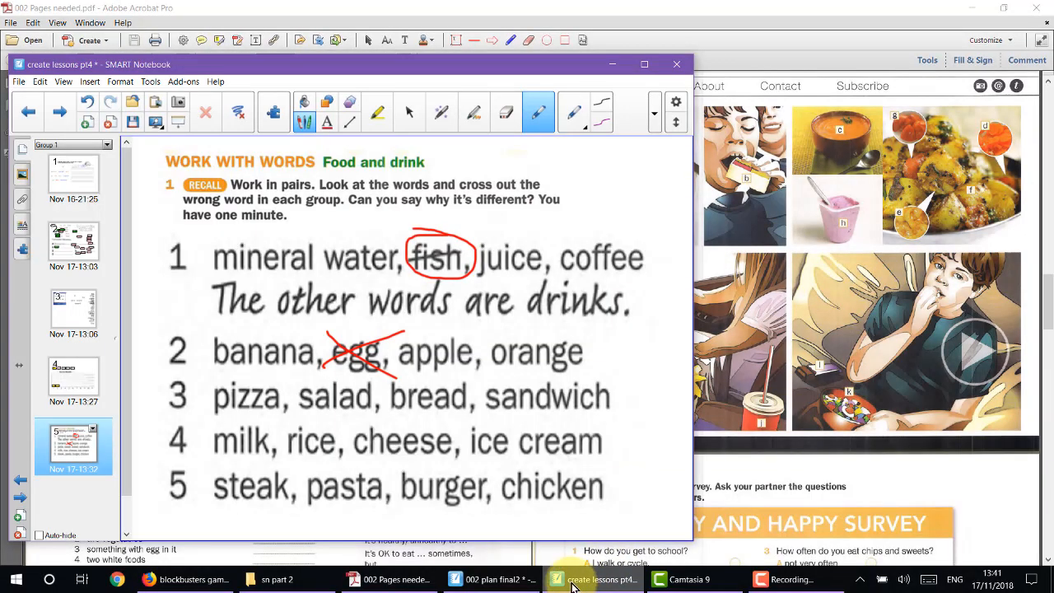
left_click(89, 123)
key("ctrl+v")
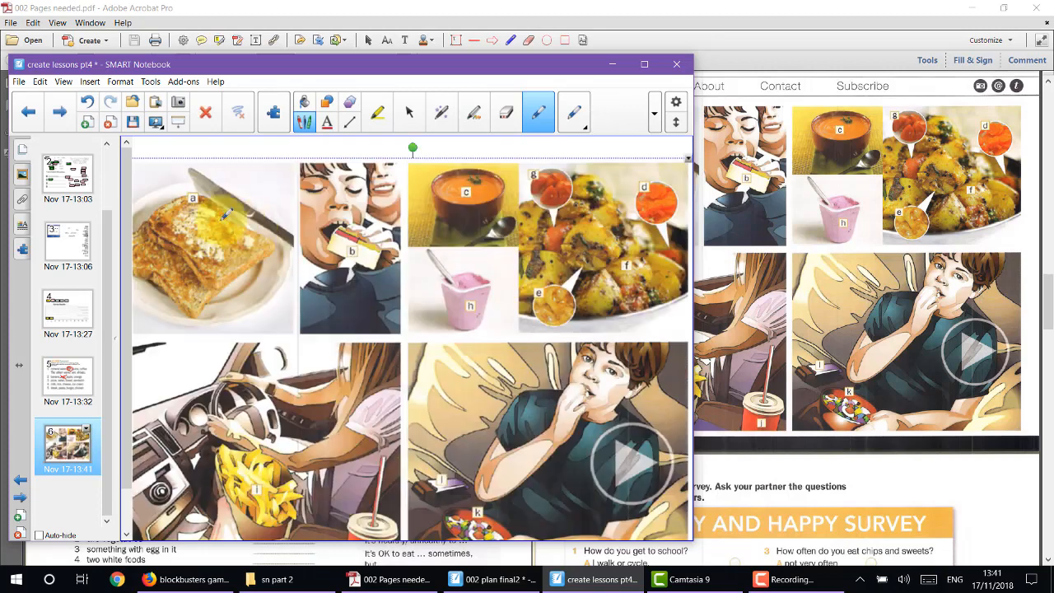
Step: Shrink the pasted food photos and place them in the page's upper-left area, leaving free space beside and below them
left_click_drag(370, 341, 391, 243)
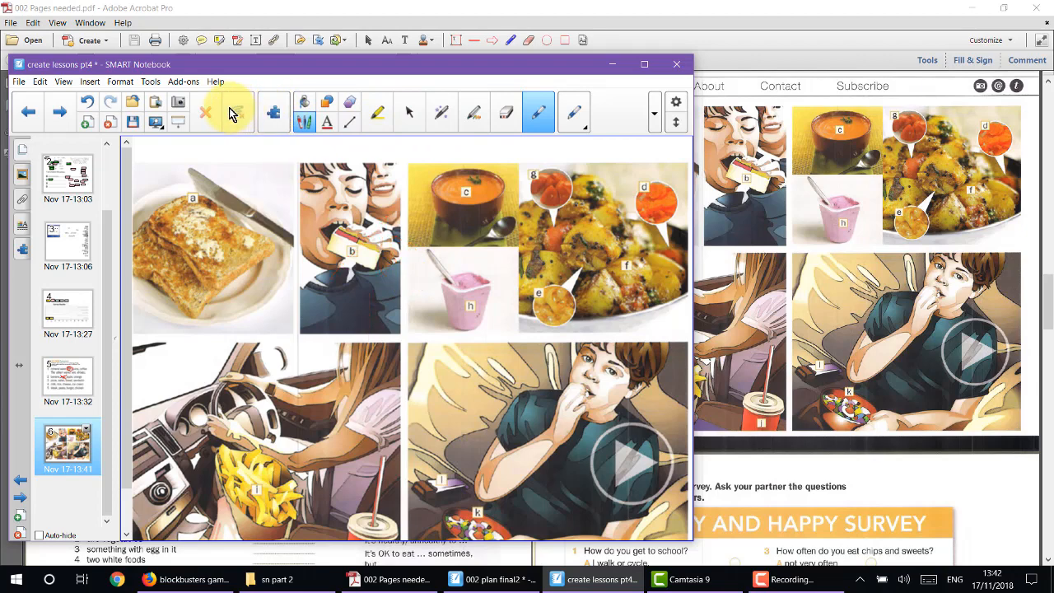
left_click(409, 112)
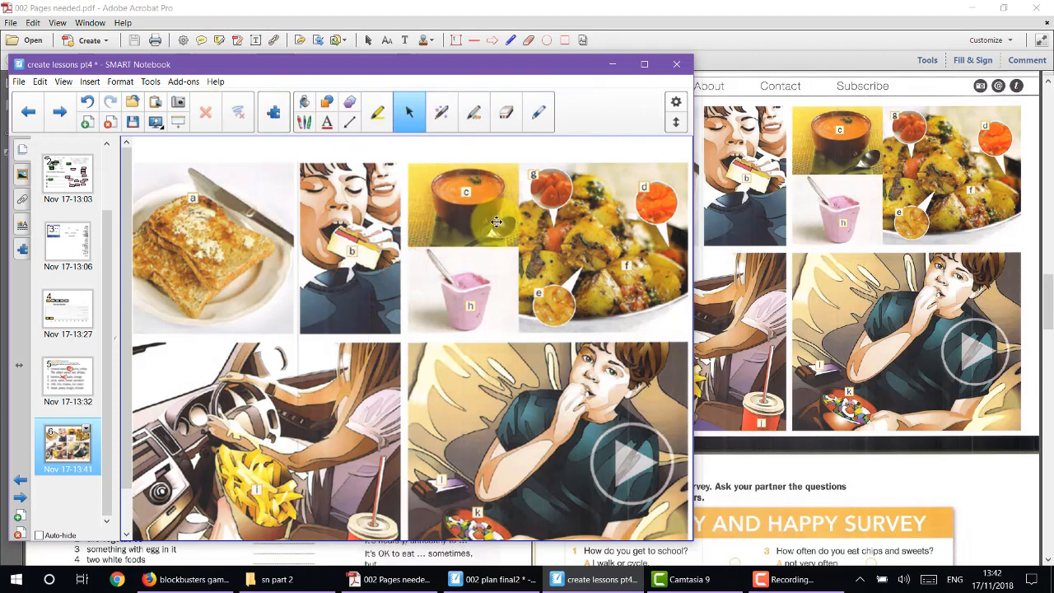
left_click_drag(547, 389, 509, 318)
left_click(623, 459)
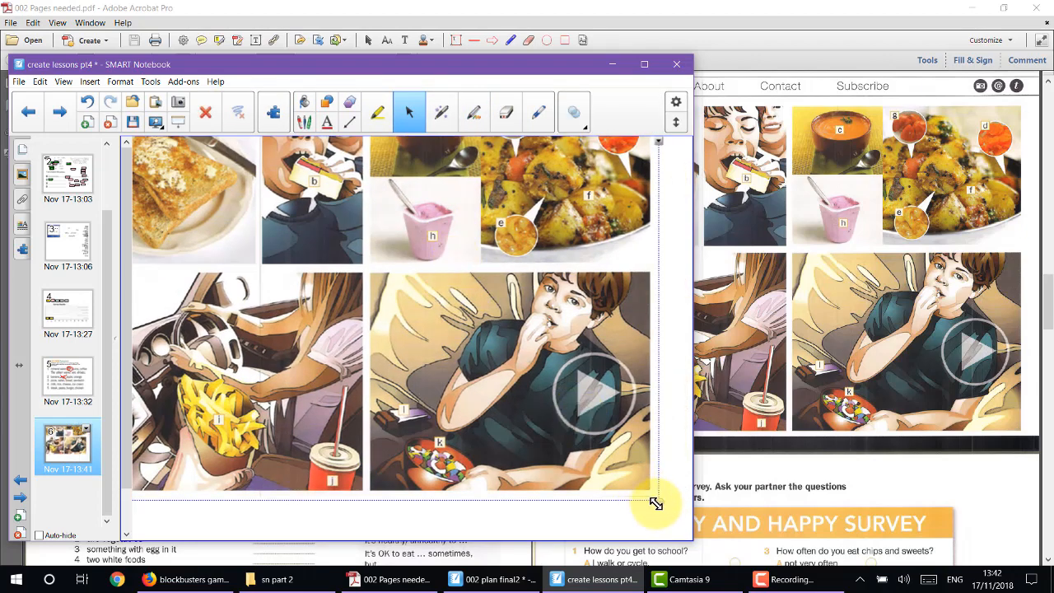
left_click_drag(656, 504, 466, 370)
left_click_drag(282, 177, 342, 253)
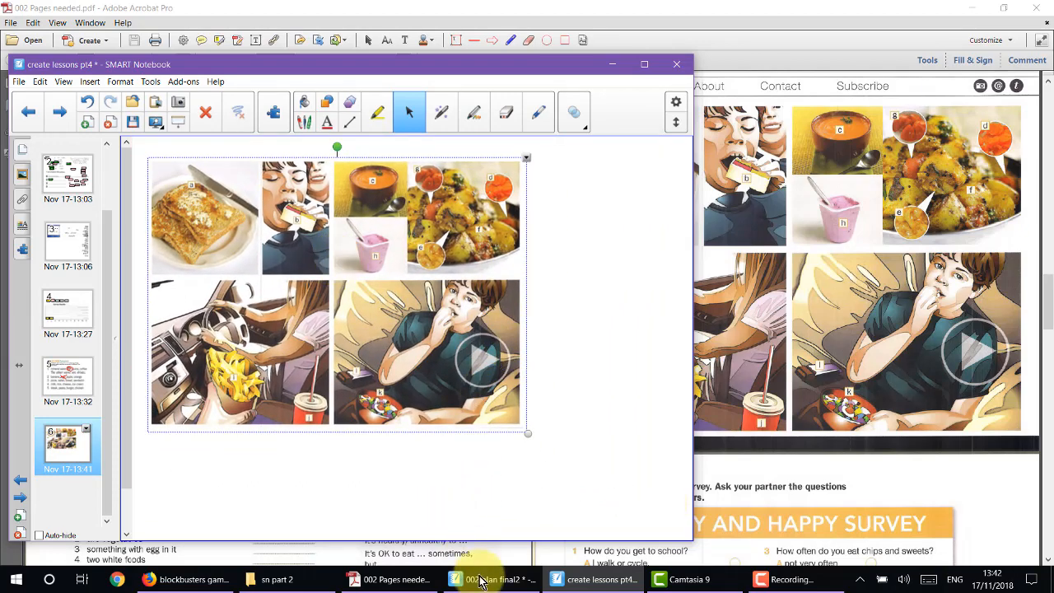
left_click(482, 581)
left_click(482, 581)
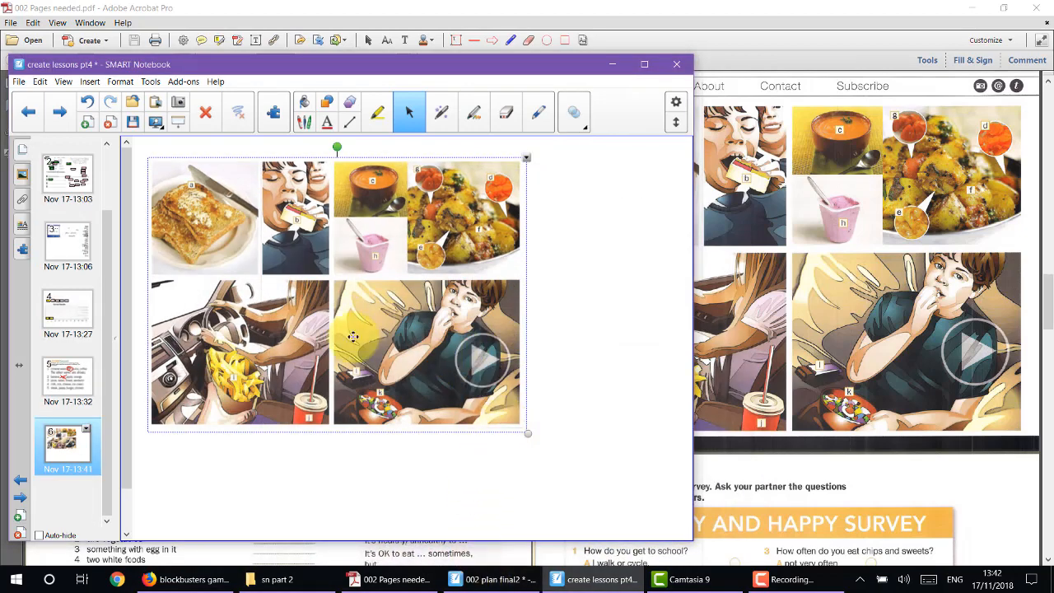
left_click_drag(327, 320, 321, 308)
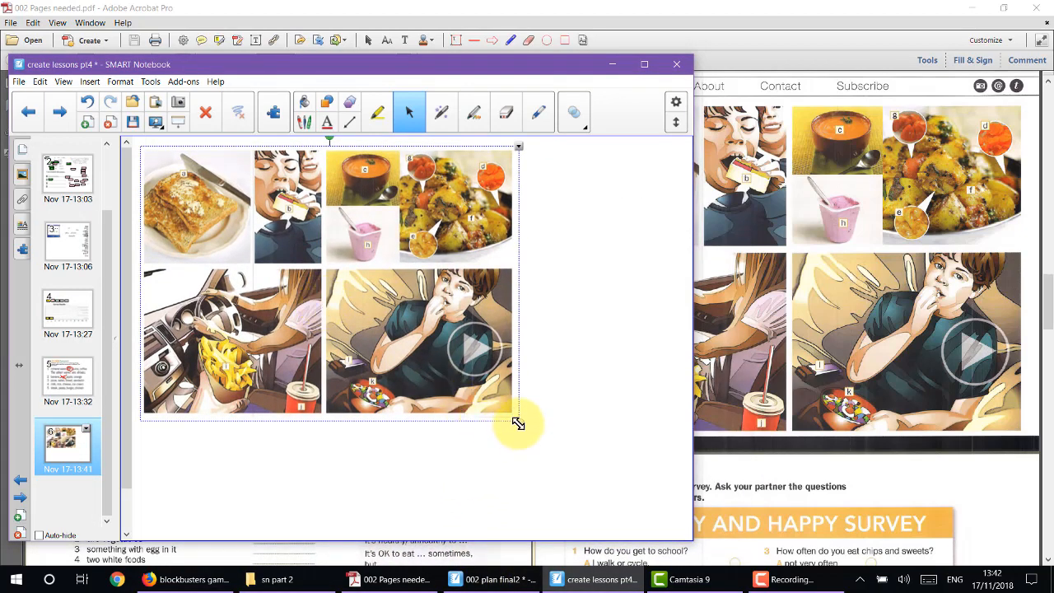
left_click_drag(518, 423, 533, 438)
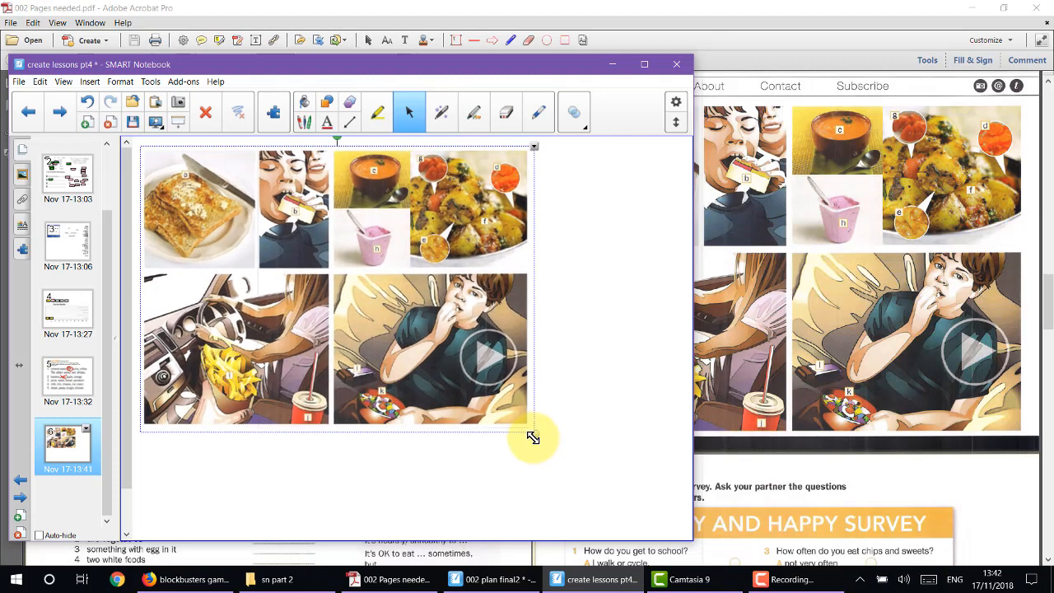
Step: Lock the food photo image in place on the page
left_click(569, 229)
left_click(415, 260)
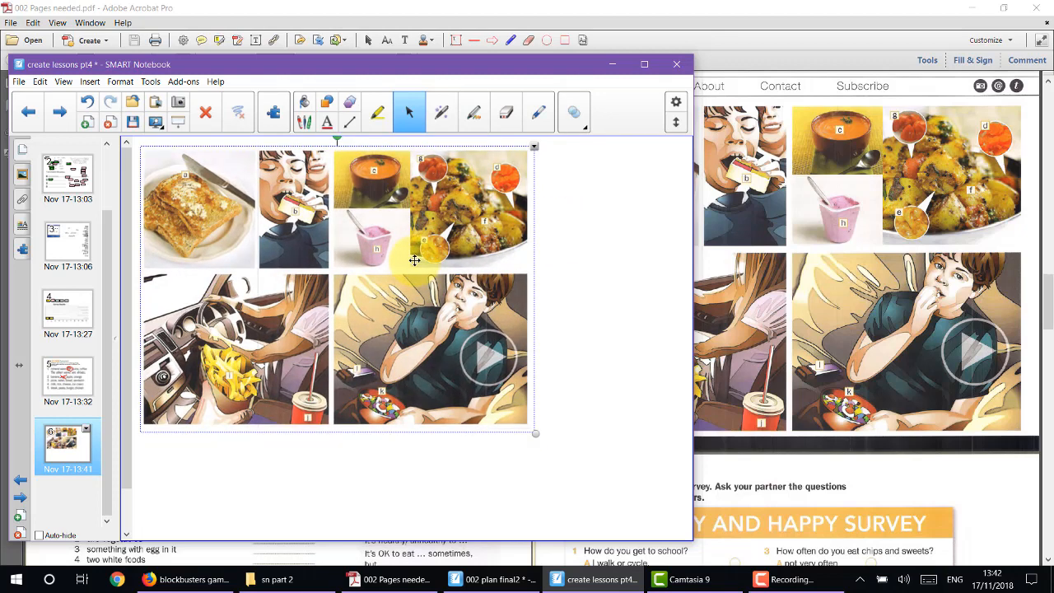
key("Escape")
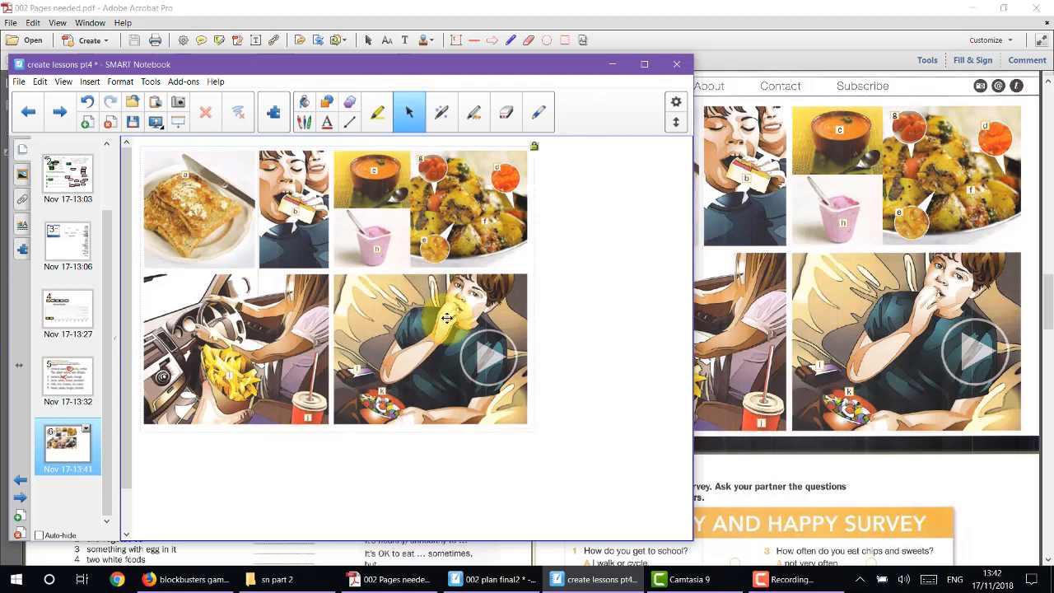
Step: Switch to the textbook PDF in Acrobat and copy the exercise 2a box words from "butter" to "yoghurt" as text
left_click(726, 437)
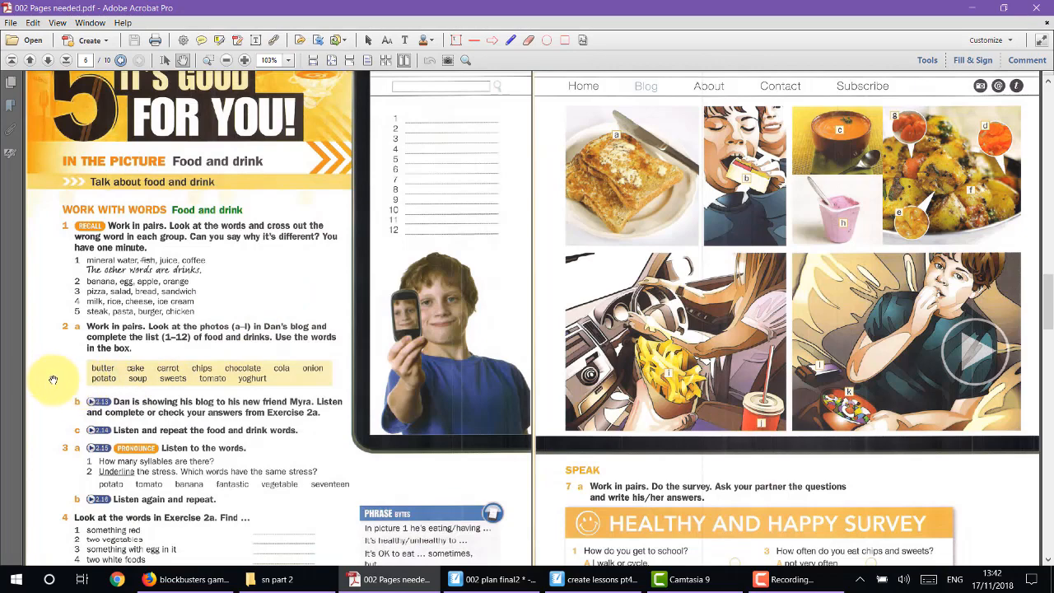
scroll(85, 383, "up", 2)
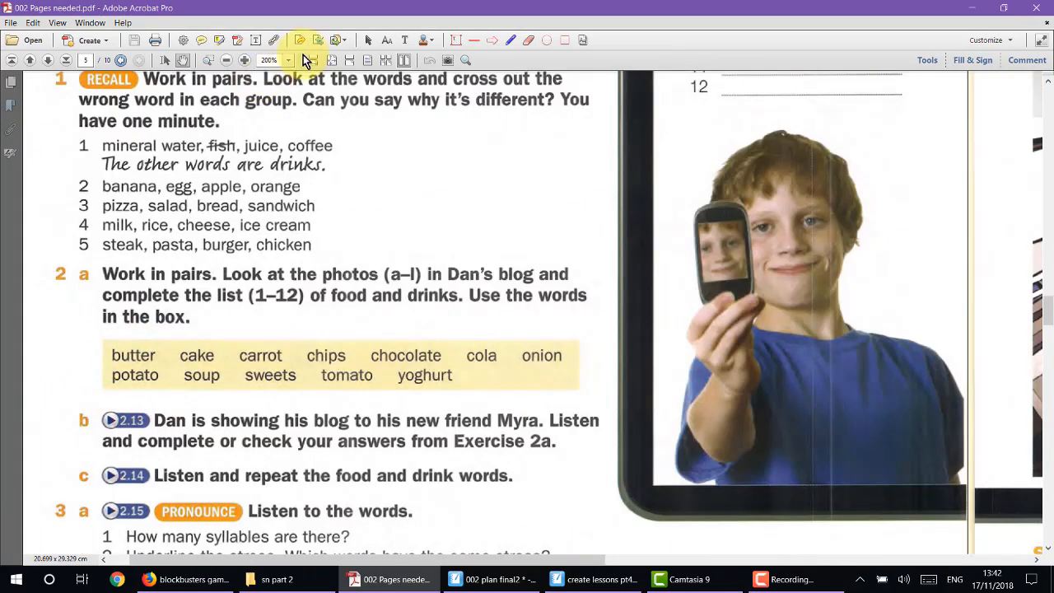
left_click(167, 61)
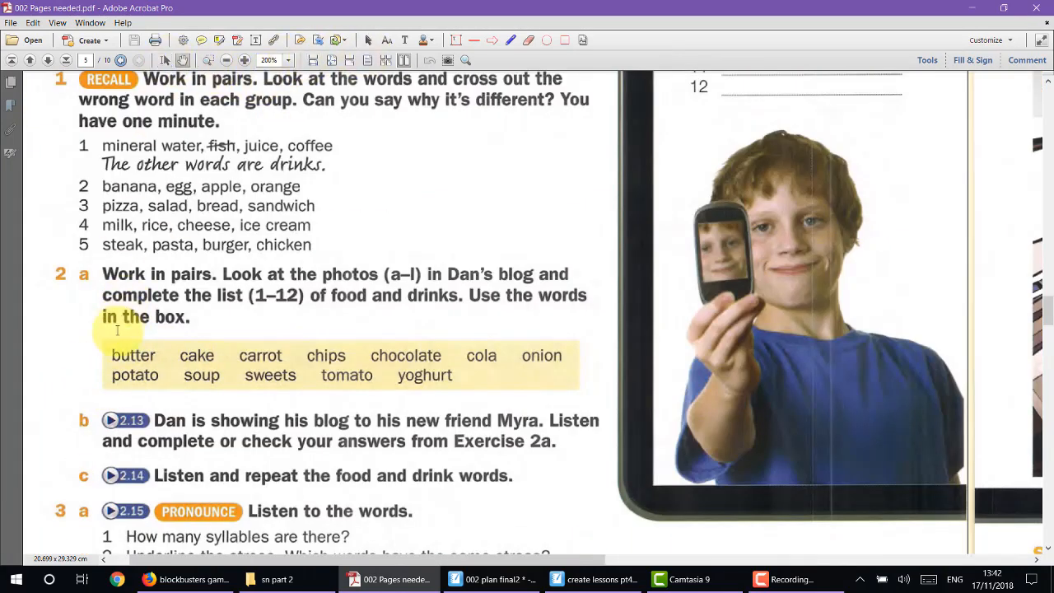
left_click_drag(112, 355, 460, 375)
key("ctrl+c")
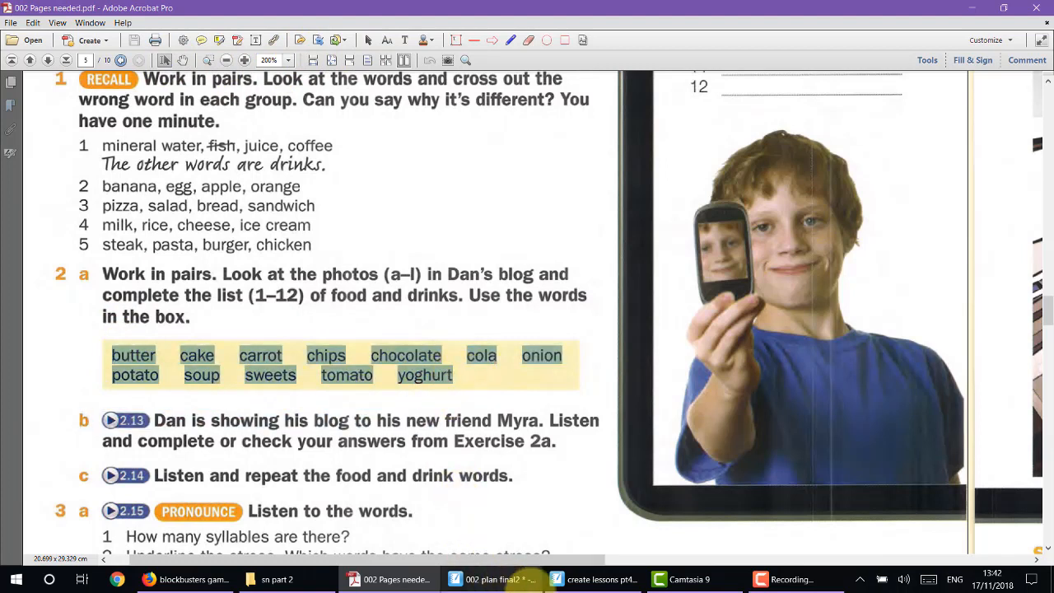
Step: Paste the copied word list onto the photo page in the create lessons pt4 notebook and enlarge it below the photos
left_click(602, 582)
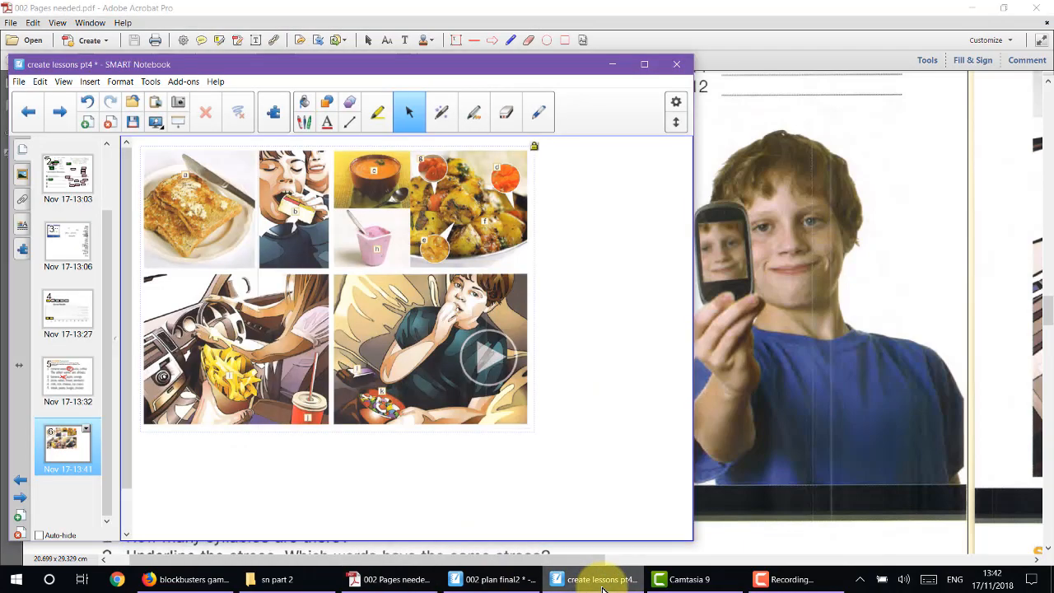
left_click(564, 262)
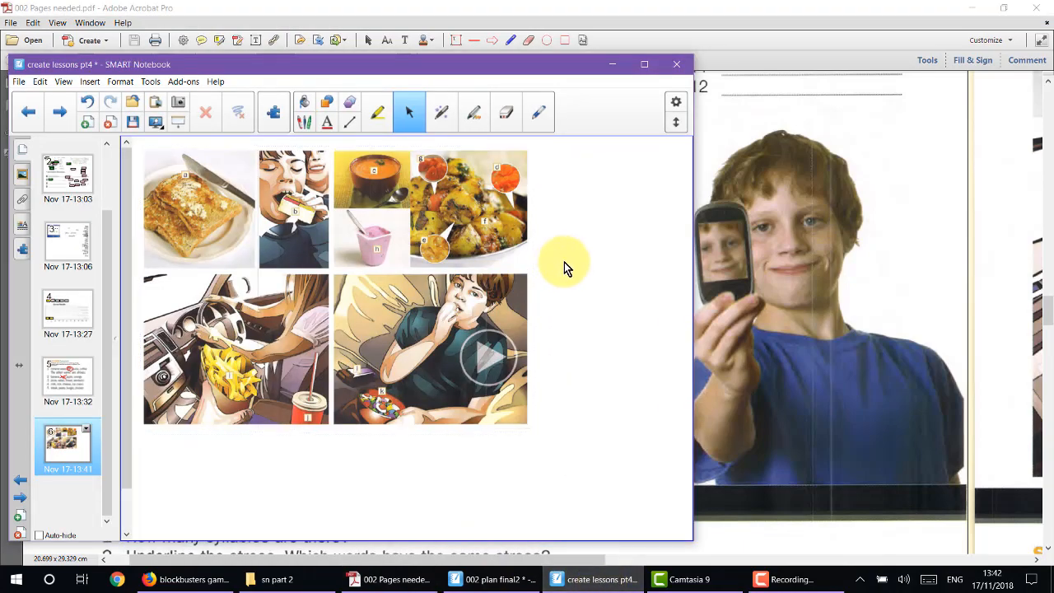
key("ctrl+v")
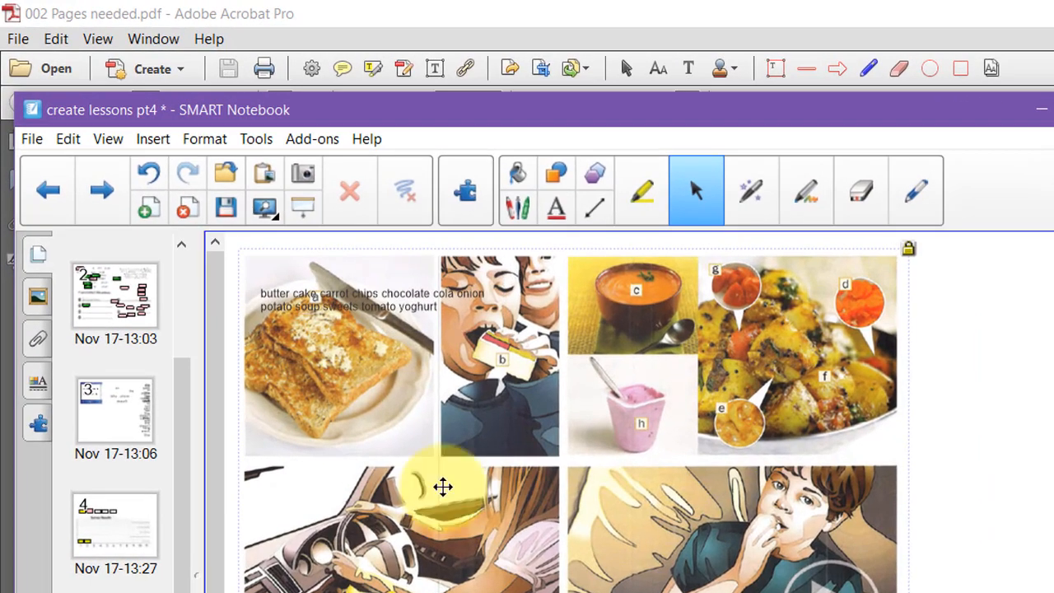
left_click_drag(369, 302, 391, 472)
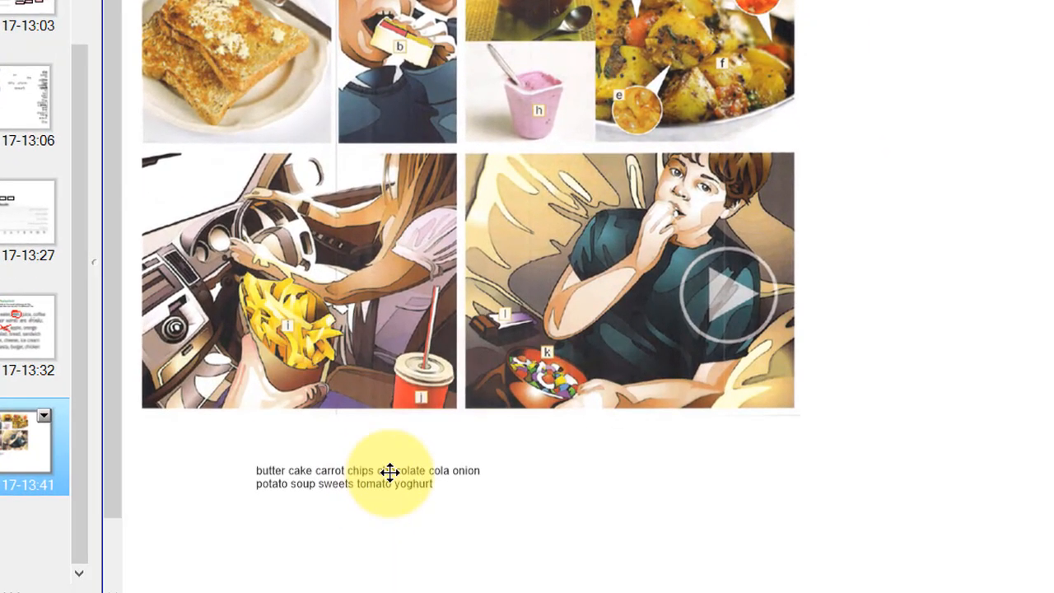
left_click_drag(506, 509, 776, 545)
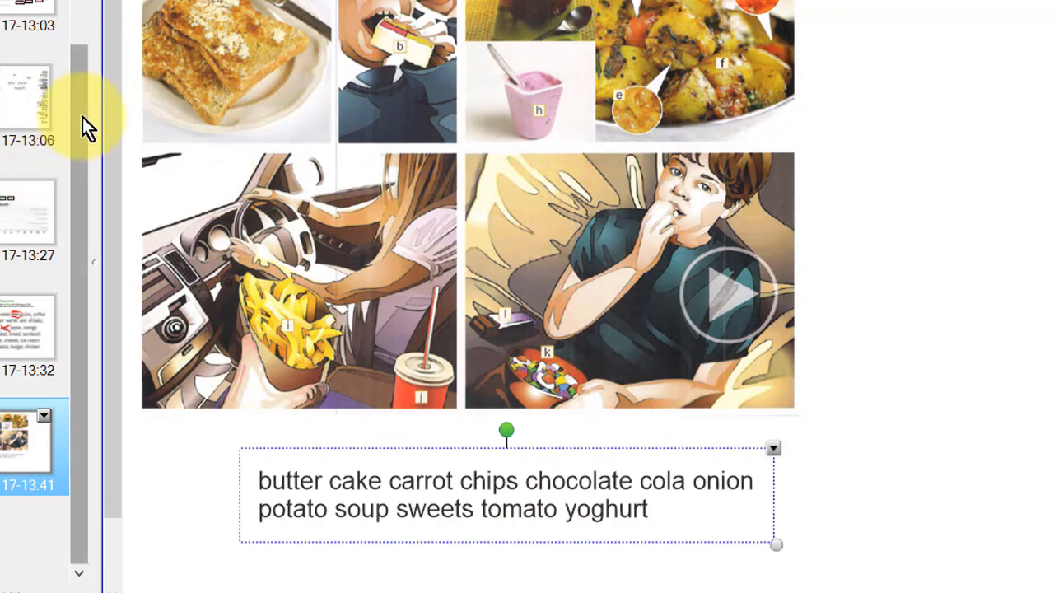
Step: Go to page 3 with the word splitter and delete all the loose words scattered around it
left_click_drag(82, 117, 72, 9)
left_click(15, 208)
left_click(77, 282)
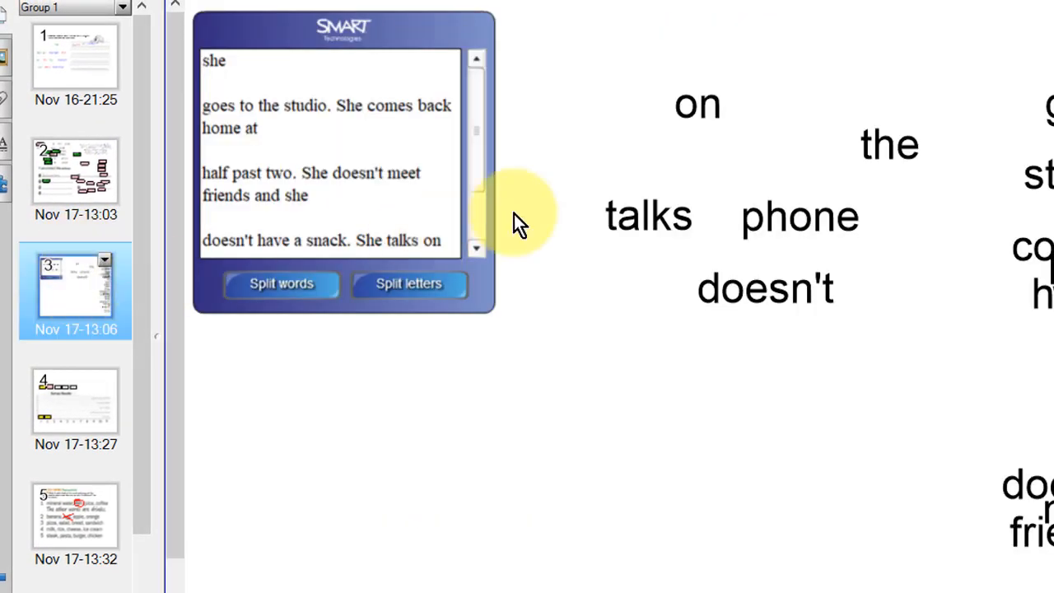
left_click_drag(581, 35, 1048, 581)
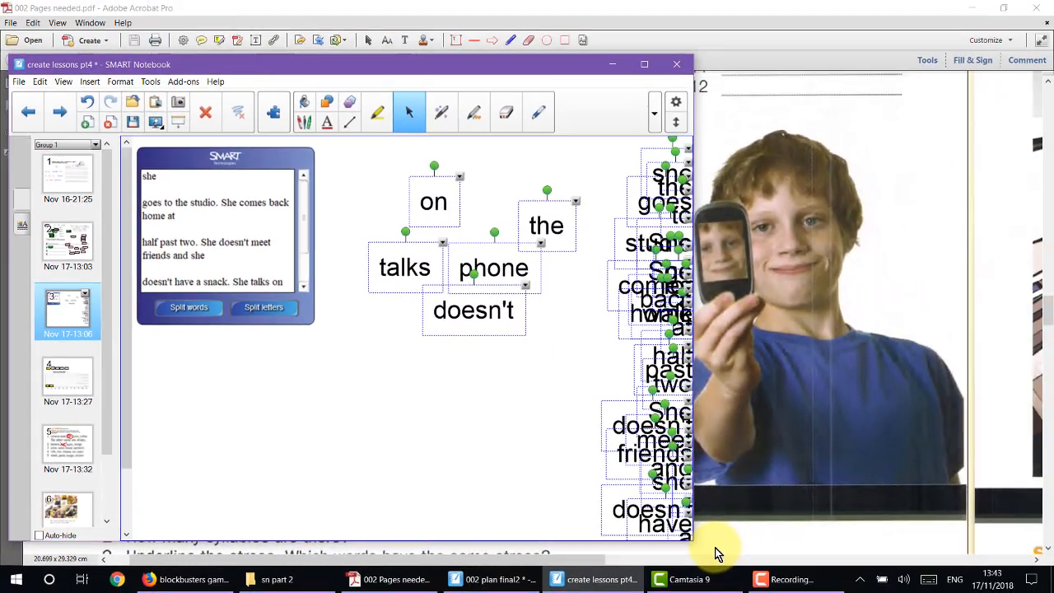
key("Delete")
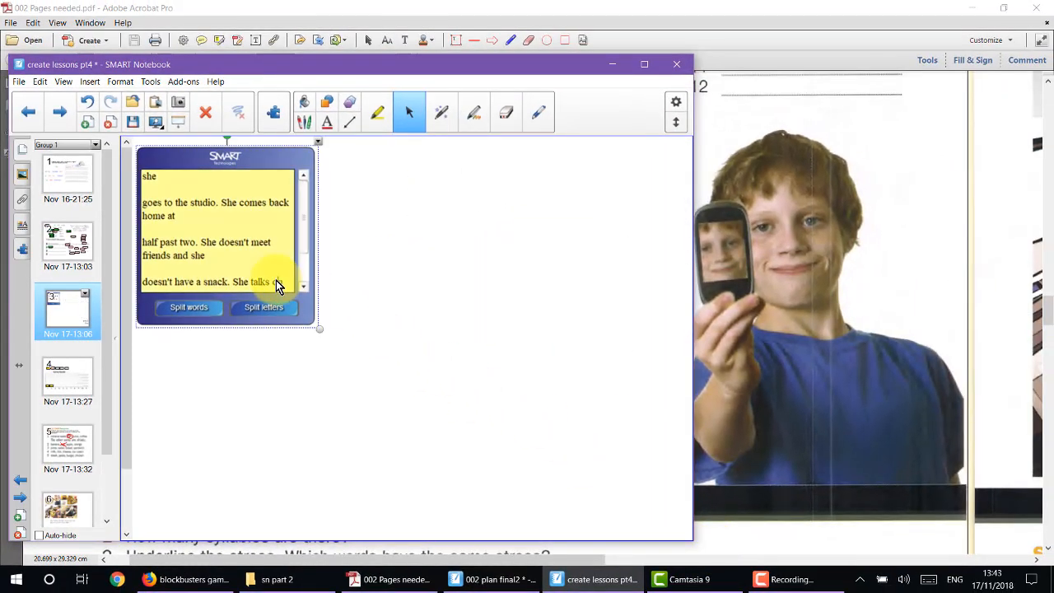
Step: Switch to the textbook PDF in Acrobat and copy the selected exercise 2a box words once more
left_click(409, 581)
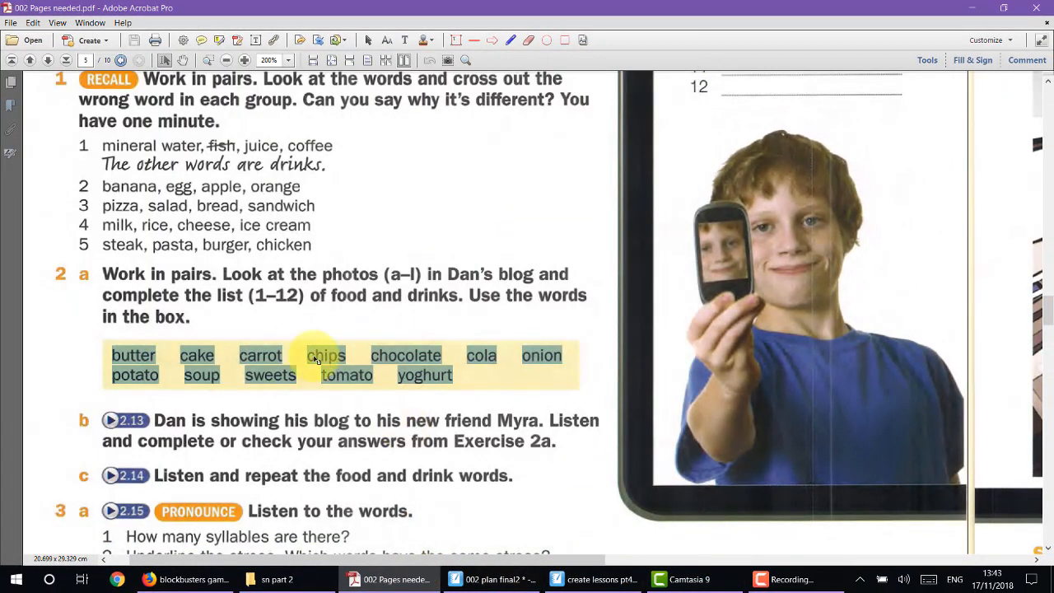
right_click(328, 356)
left_click(341, 365)
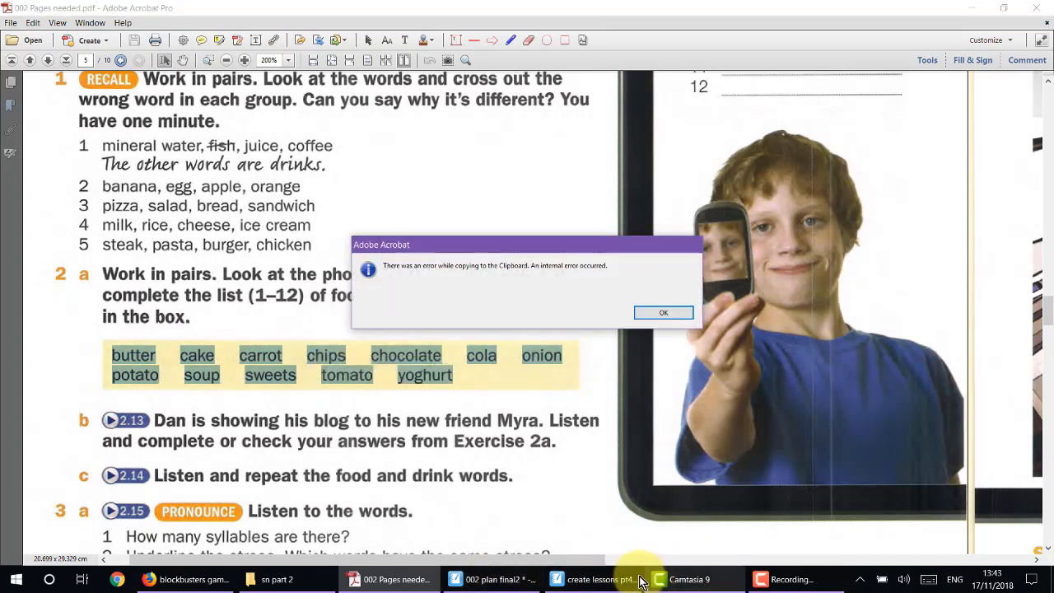
Step: Back in the create lessons pt4 notebook, paste the word list, place it in the word splitter and split it into words
left_click(595, 579)
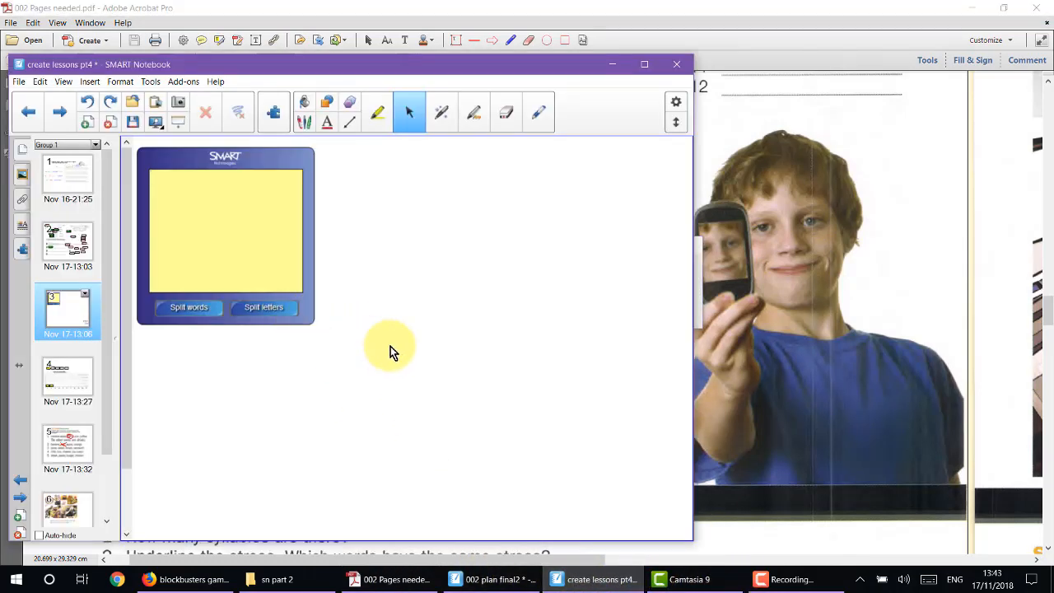
key("ctrl+v")
left_click_drag(378, 199, 435, 419)
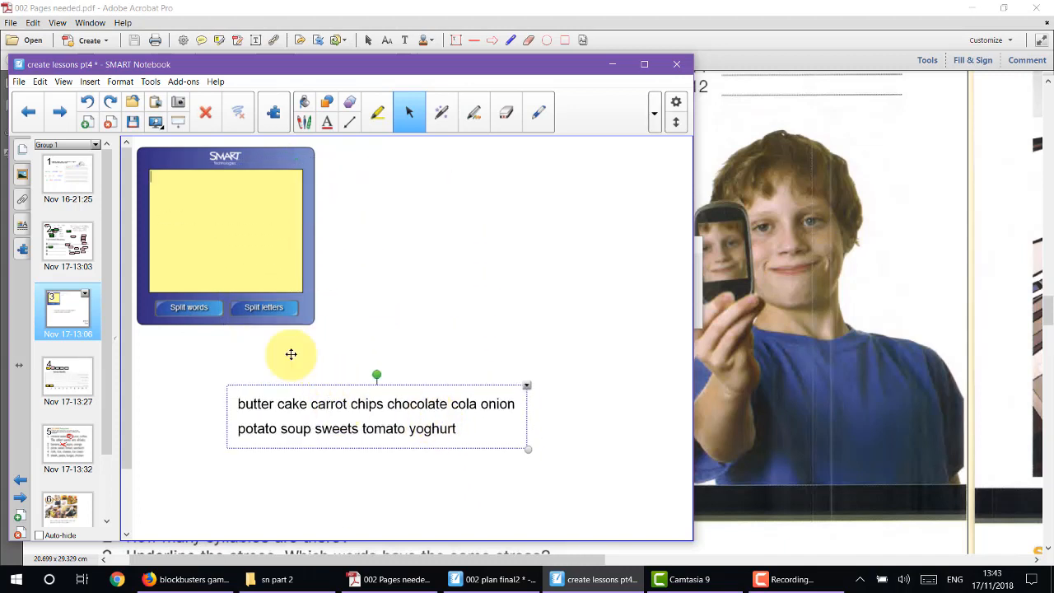
left_click_drag(336, 400, 210, 223)
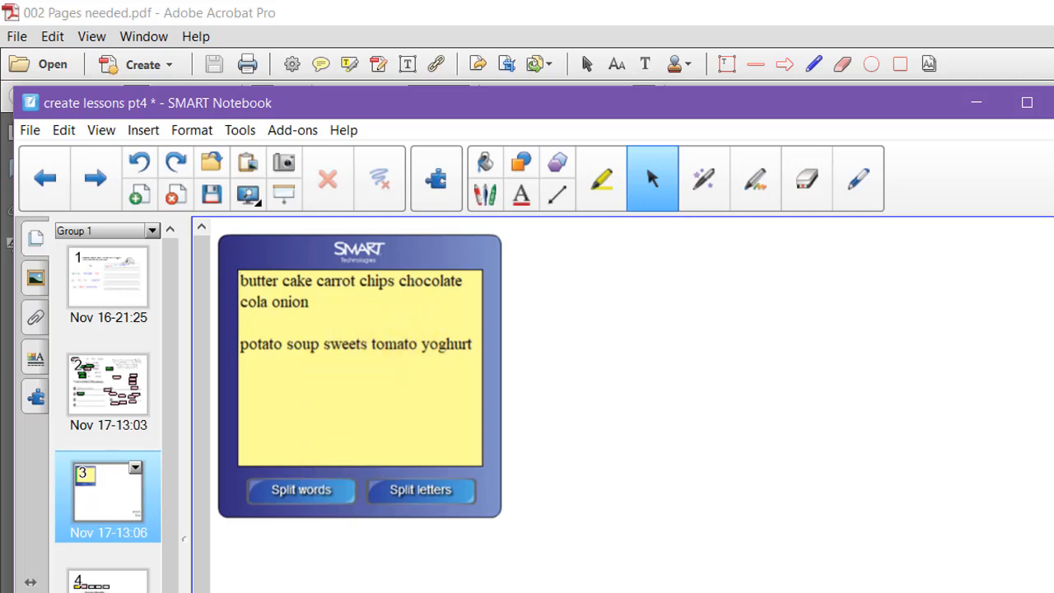
left_click(308, 497)
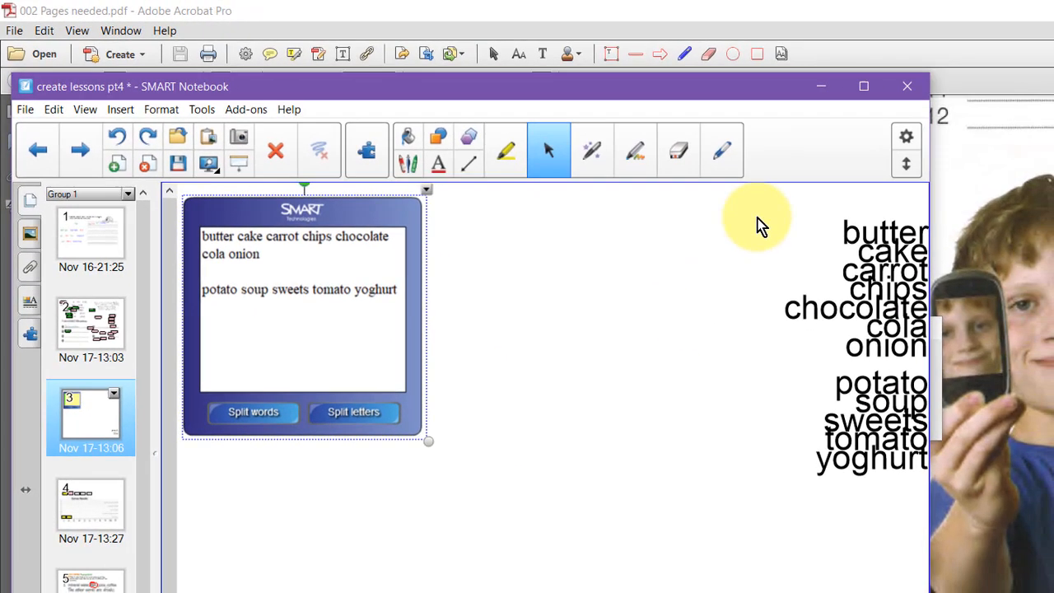
Step: Pull the overlapping split words apart and spread them over the free space beside the word splitter
left_click_drag(756, 220, 914, 518)
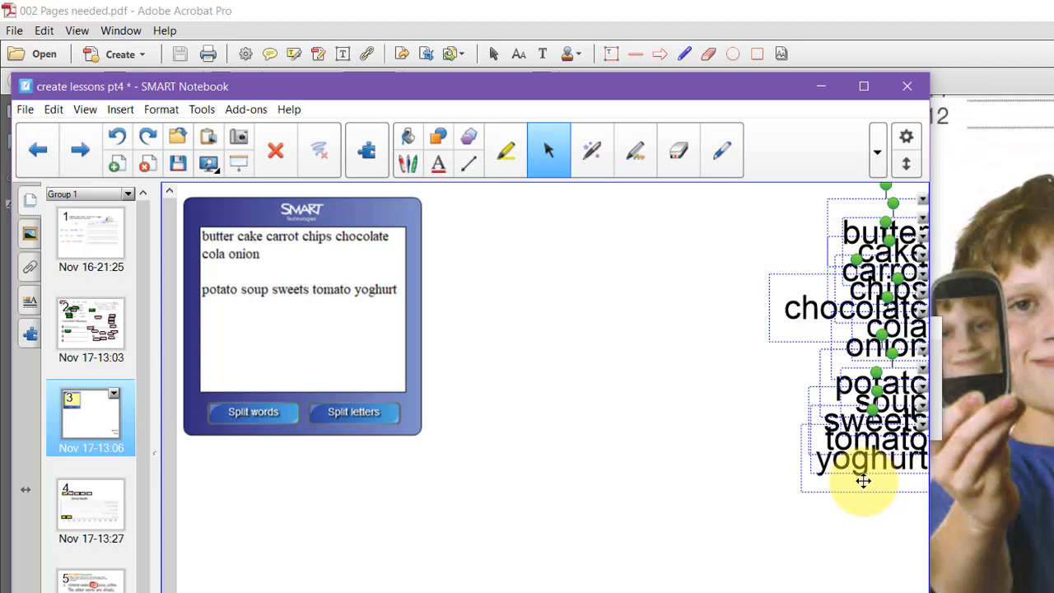
left_click(814, 562)
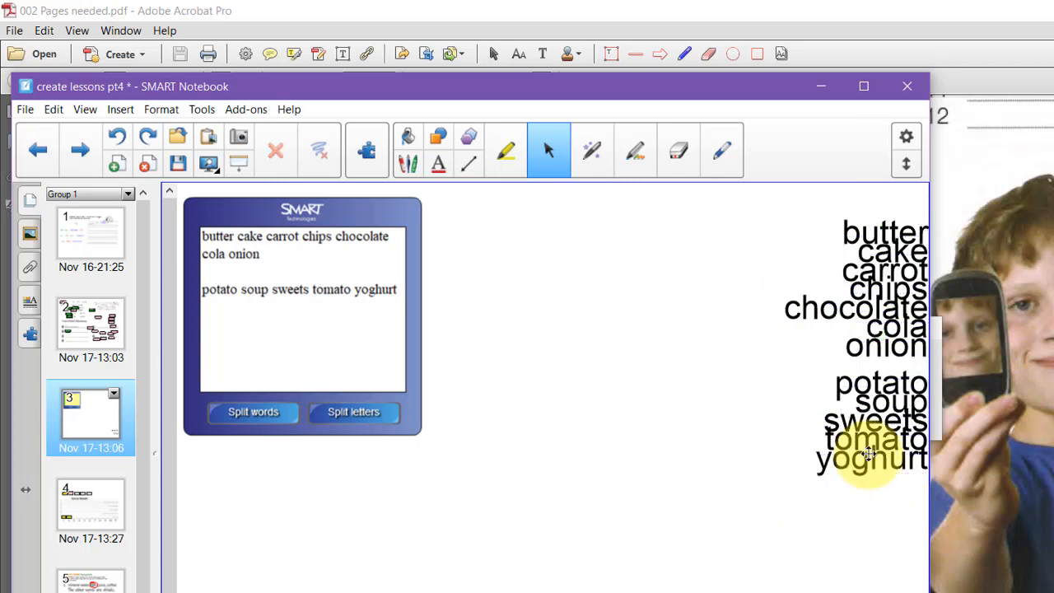
left_click_drag(870, 459, 784, 558)
left_click_drag(847, 420, 787, 487)
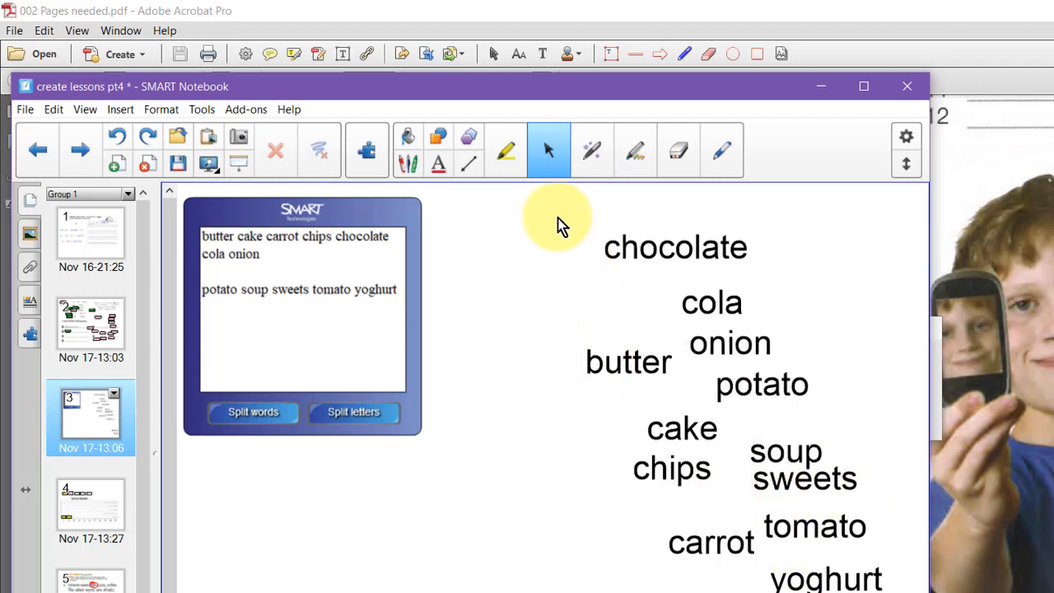
Step: Copy all the separated food words onto the food photo page and delete the unsplit word list below the photos
left_click_drag(558, 215, 898, 590)
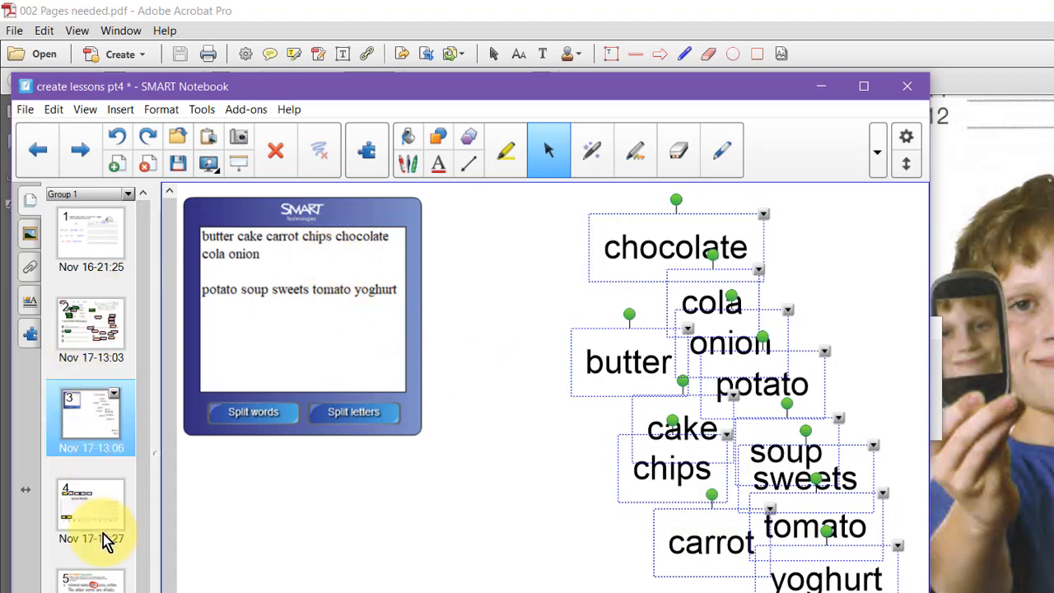
scroll(90, 412, "down", 1)
left_click(87, 591)
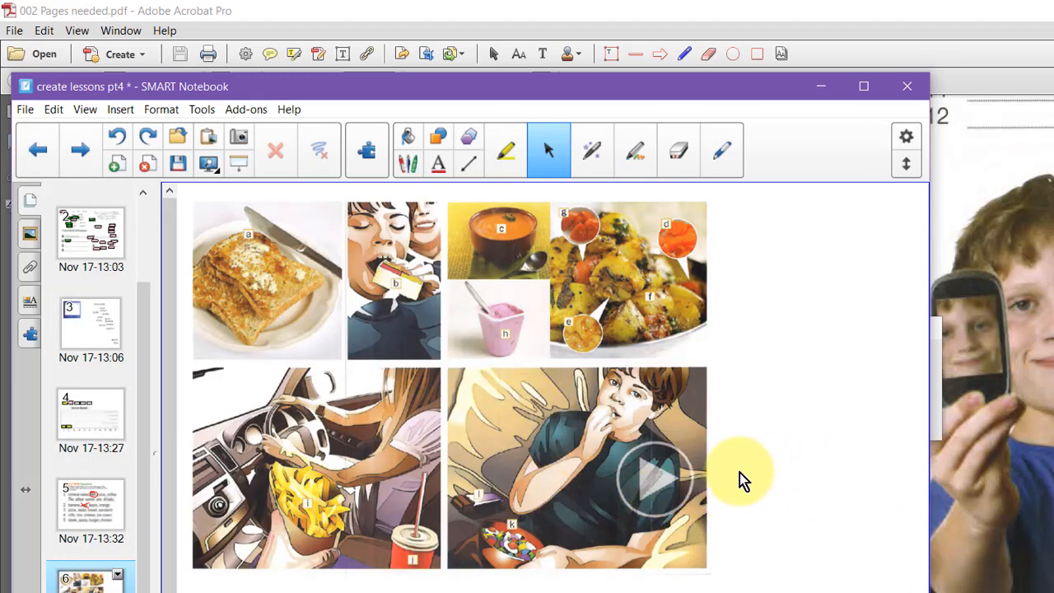
key("ctrl+v")
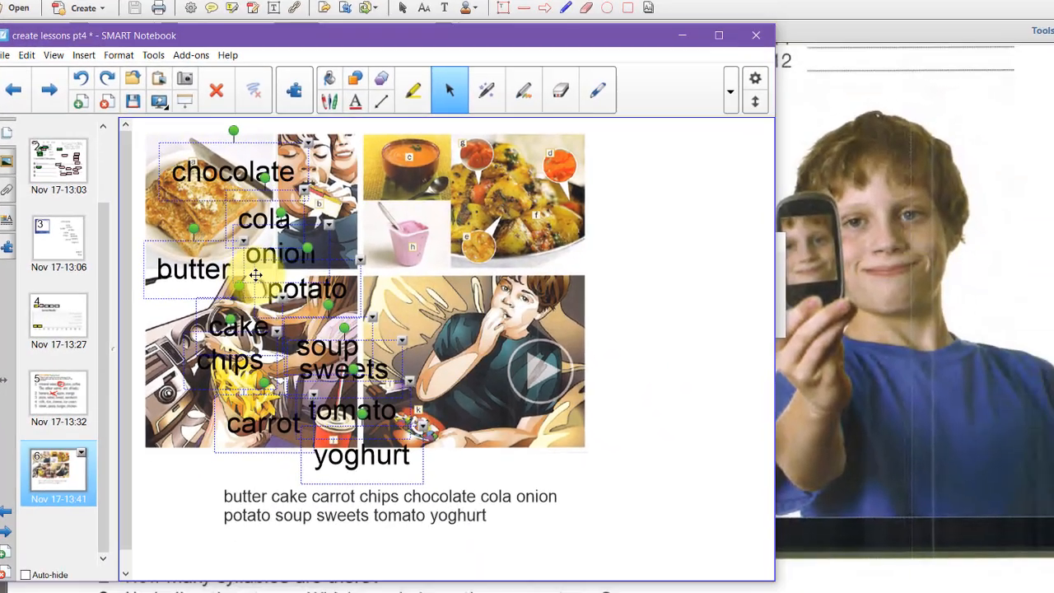
left_click(617, 391)
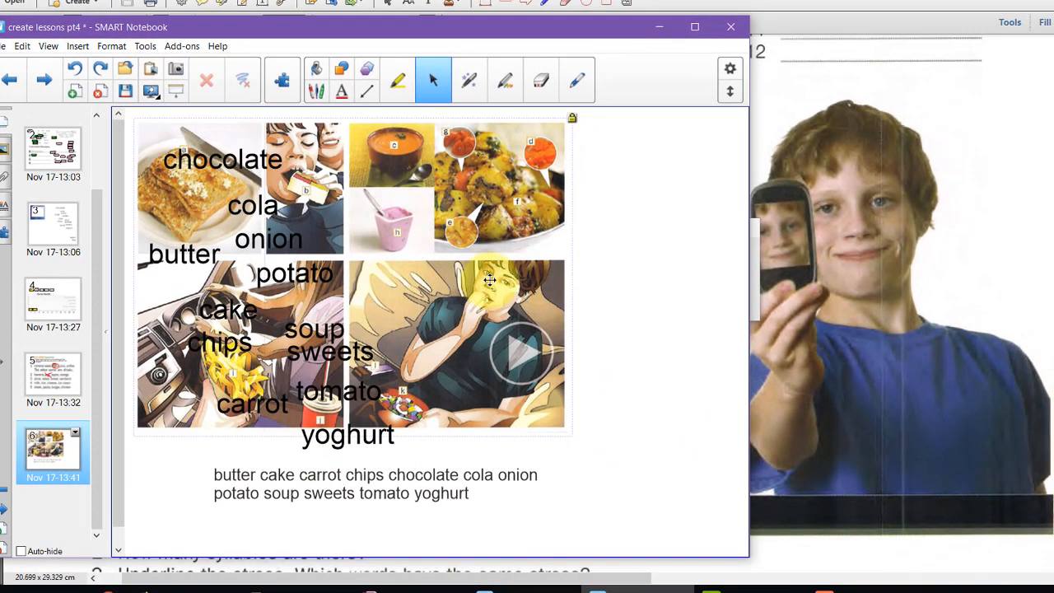
left_click(427, 492)
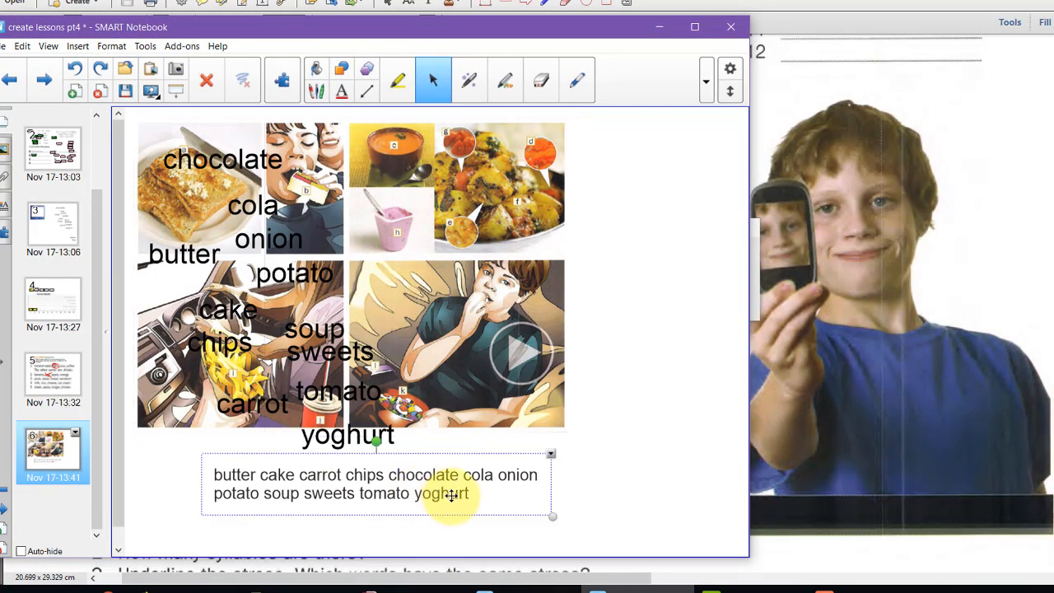
key("Delete")
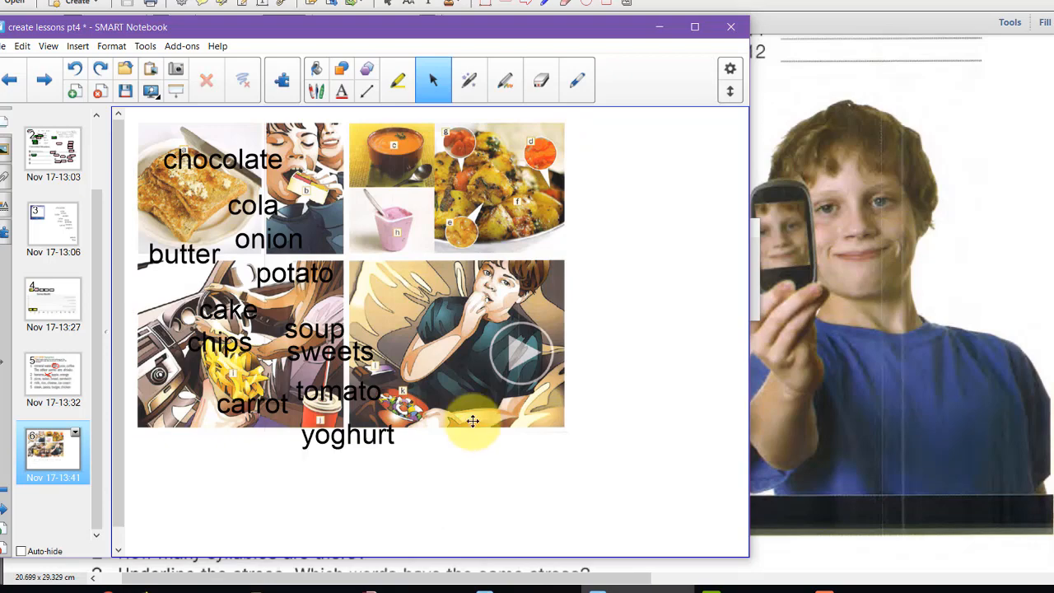
Step: Move the food words off the photos and line up chocolate, cola, onion, butter and potato in a column beside them
left_click_drag(456, 506, 147, 154)
left_click_drag(285, 304, 636, 355)
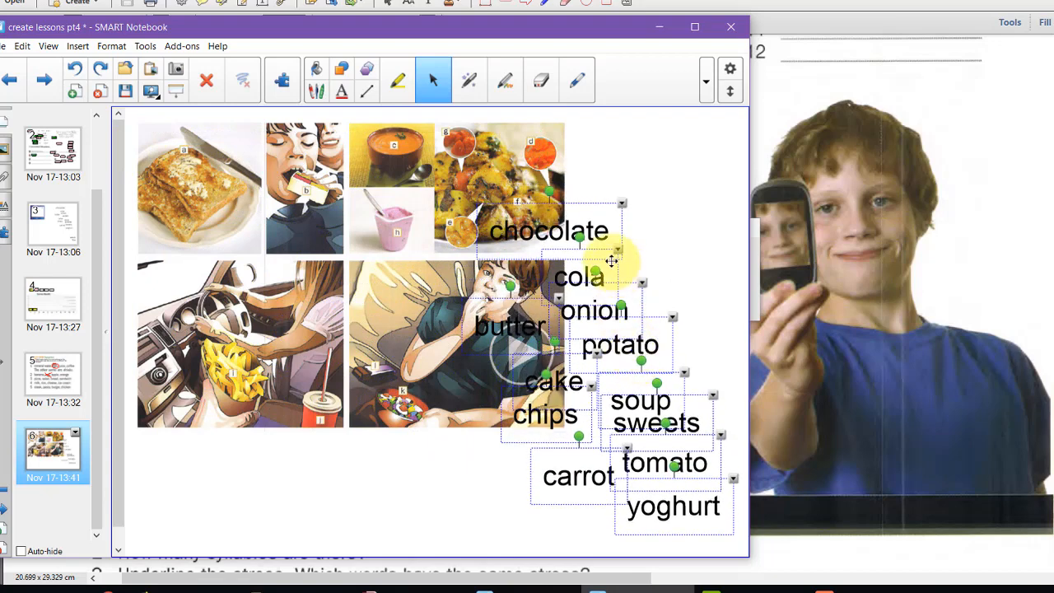
left_click(638, 208)
left_click_drag(561, 215, 654, 135)
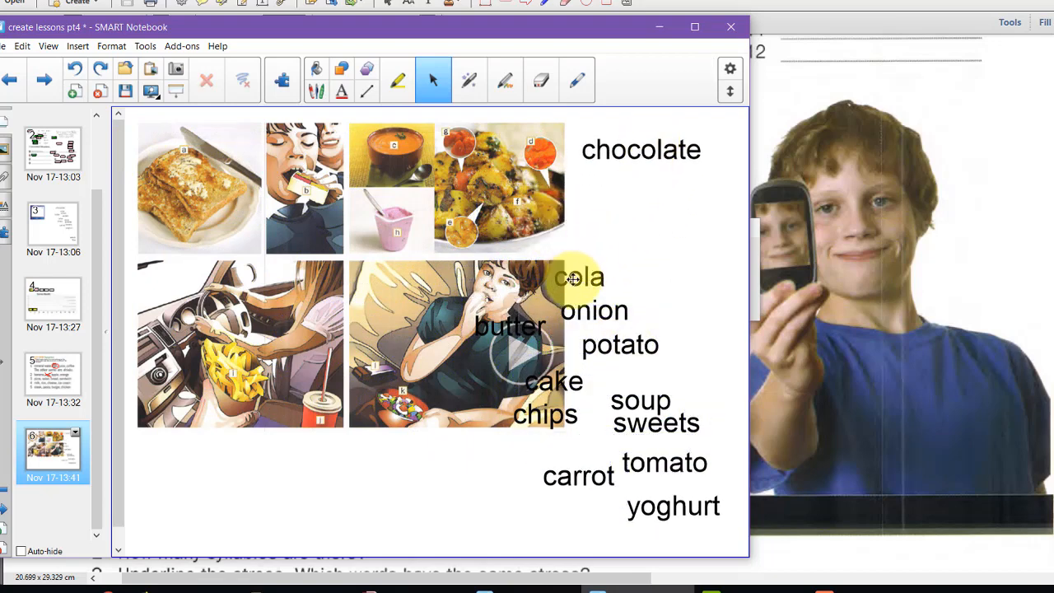
left_click_drag(560, 275, 642, 195)
left_click_drag(595, 310, 652, 238)
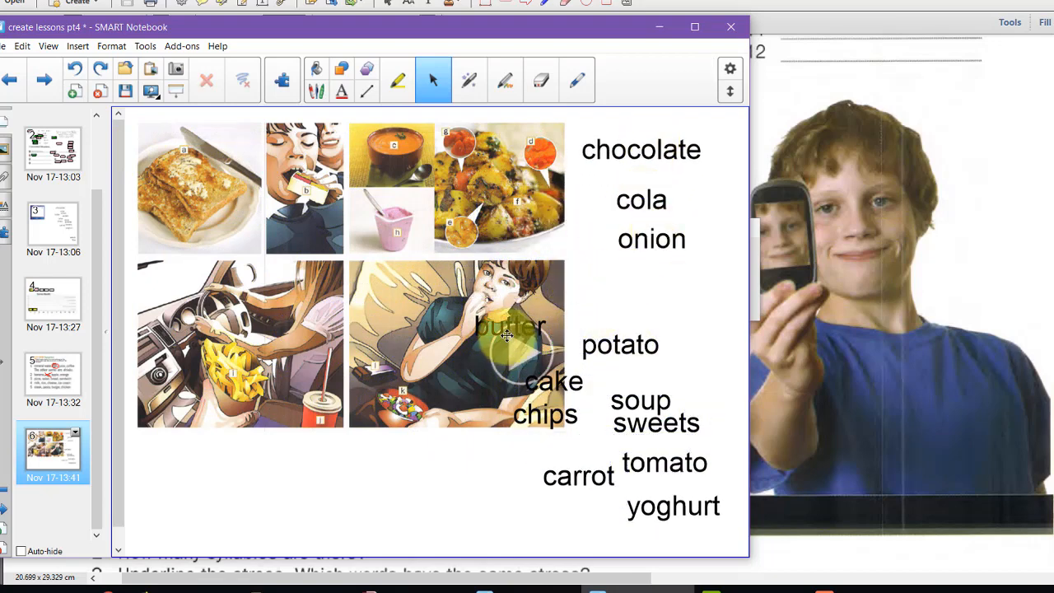
left_click_drag(504, 321, 631, 278)
left_click_drag(635, 334, 667, 317)
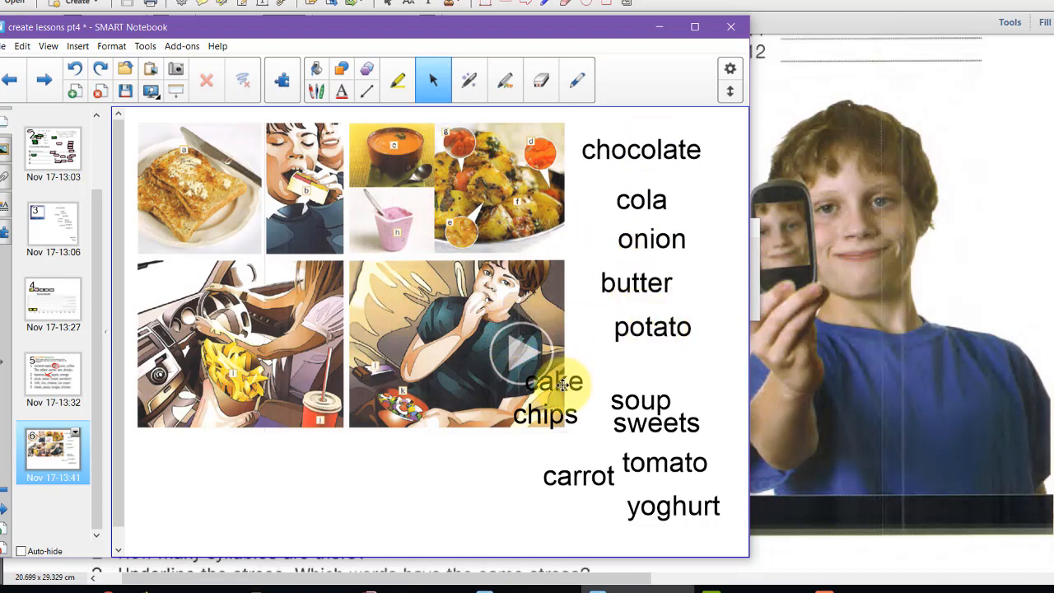
Step: Add chips and tomato to the column beside the photos, and place cake and sweets in the space below the photos
left_click_drag(558, 379, 480, 491)
left_click_drag(544, 414, 657, 365)
left_click_drag(655, 426, 357, 487)
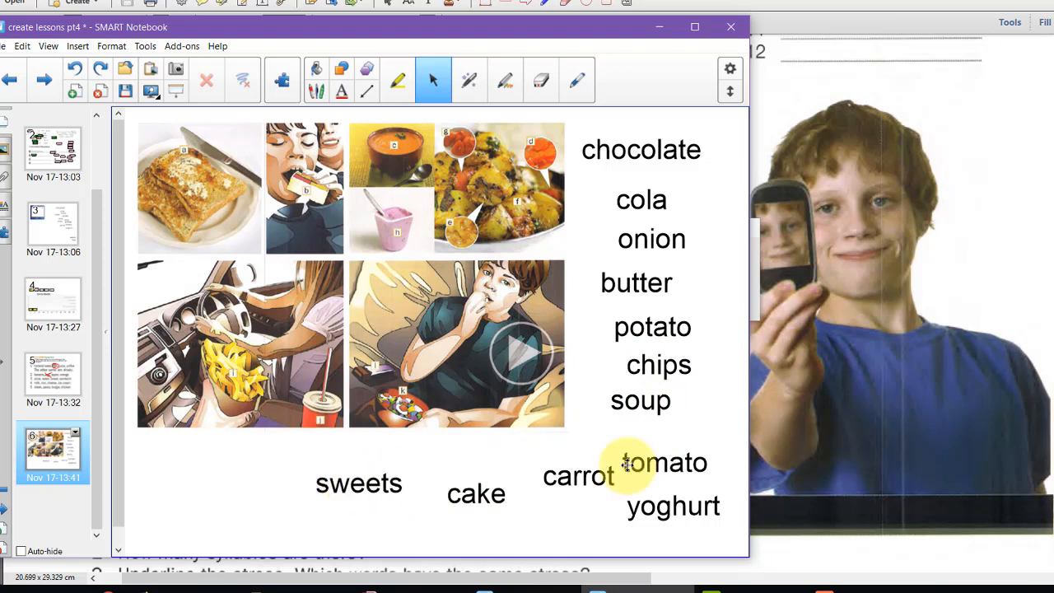
left_click_drag(631, 461, 700, 436)
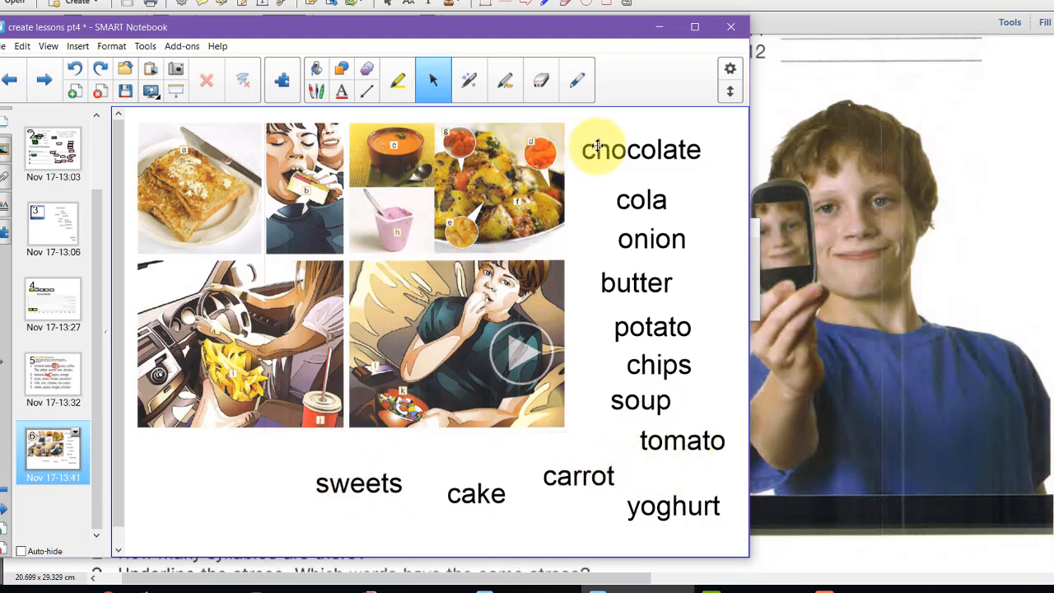
Step: Try the word chocolate on the toast photo, return it above cola, and rearrange cake and sweets below the photos
left_click_drag(630, 150, 243, 176)
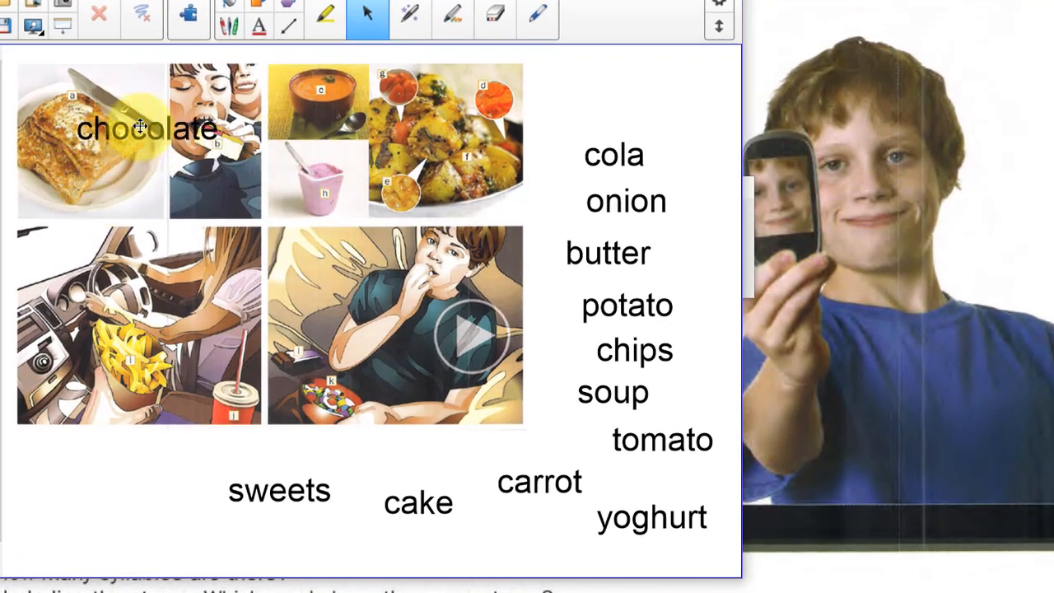
left_click_drag(142, 126, 590, 99)
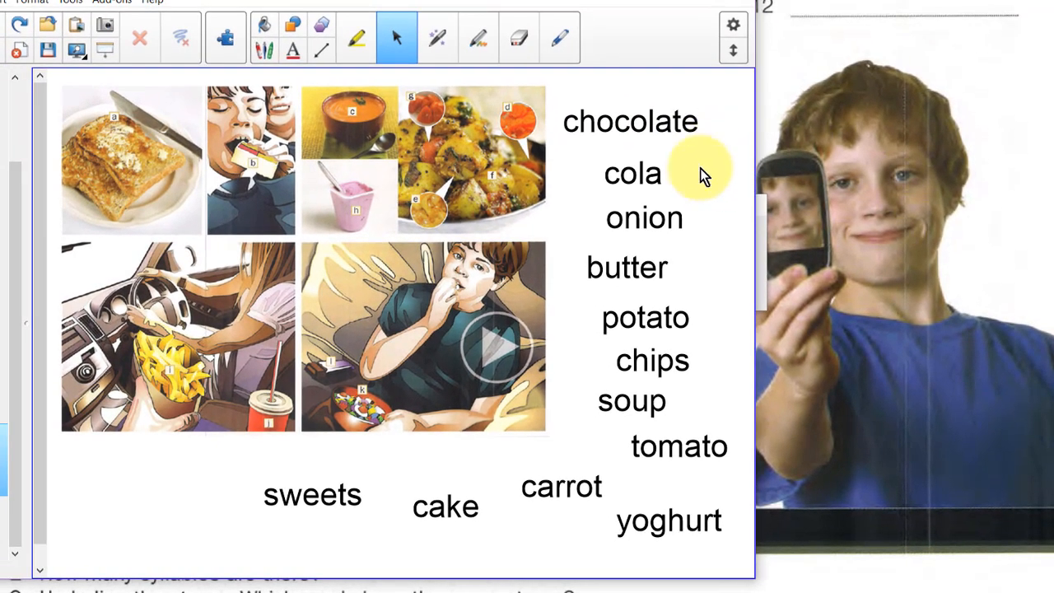
mouse_move(661, 130)
left_mouse_down()
mouse_move(678, 141)
mouse_move(663, 145)
left_mouse_up()
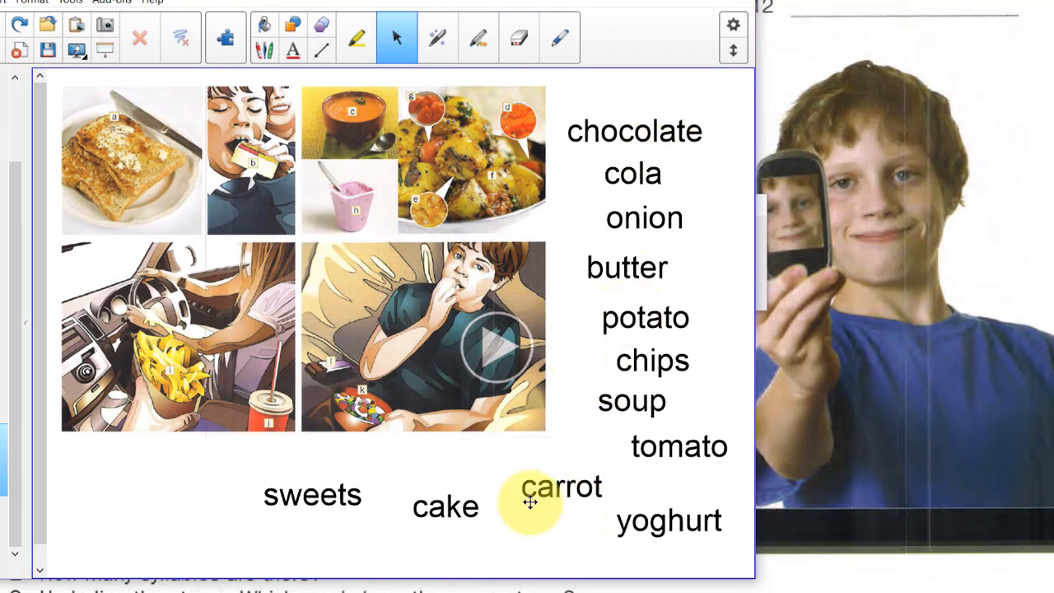
left_click_drag(443, 512, 509, 553)
left_click_drag(329, 497, 477, 451)
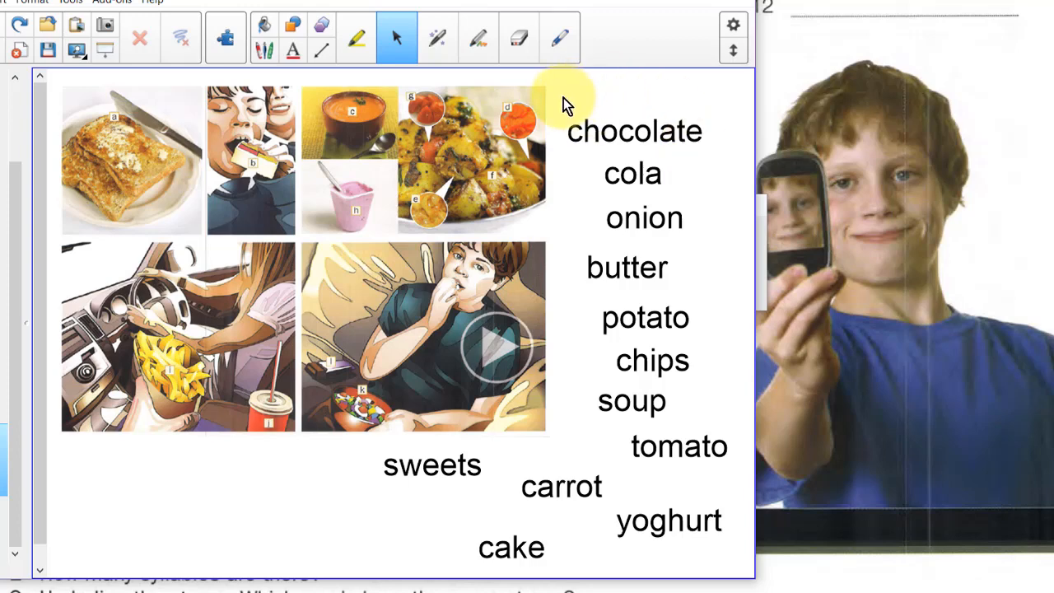
Step: Capture the word chocolate as an image with an area screen capture, shrink it and place it below the car photo
left_click(105, 33)
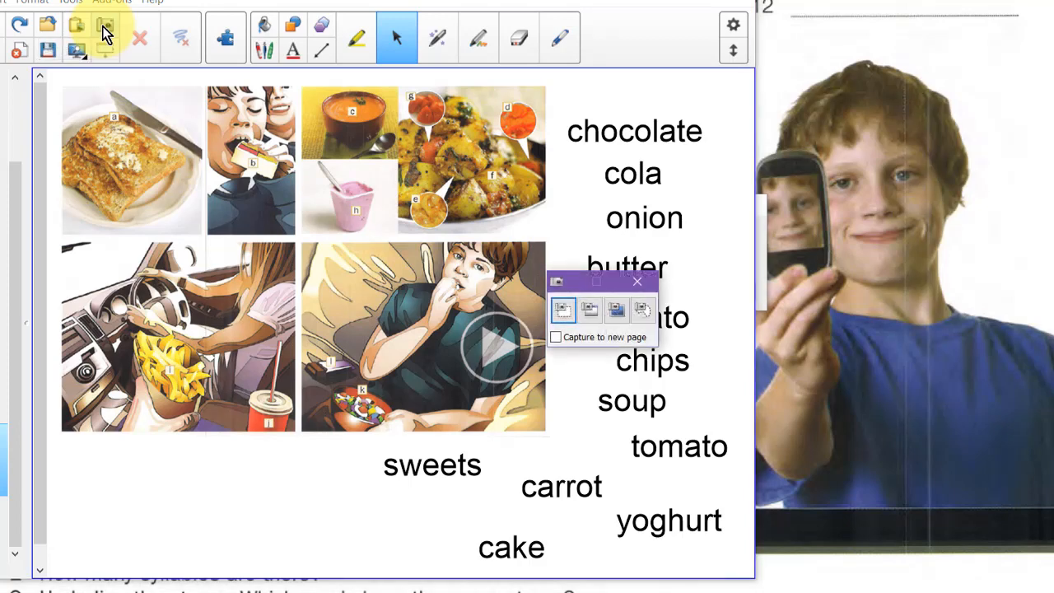
left_click(564, 313)
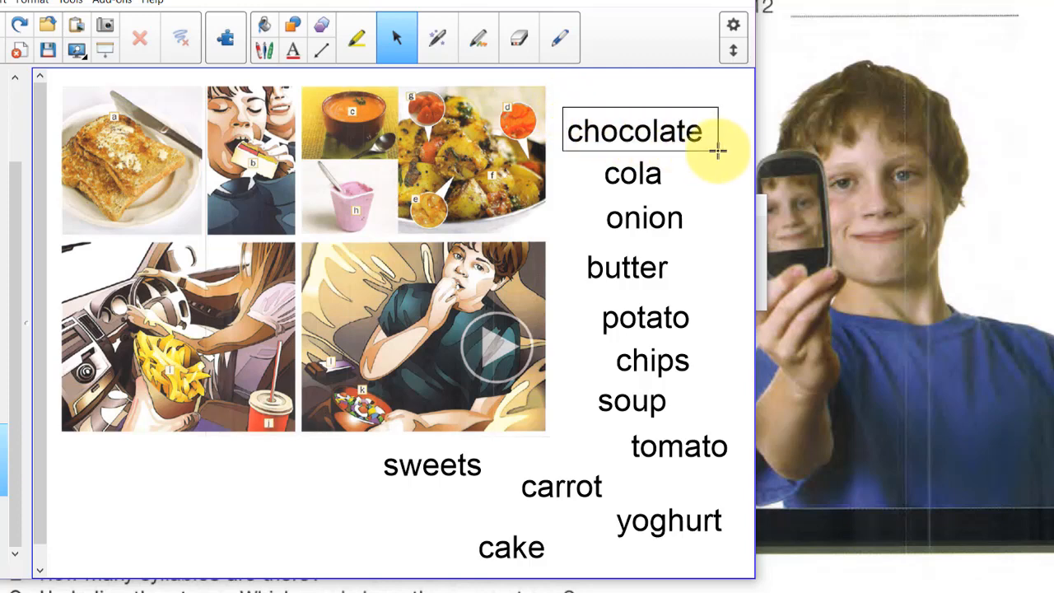
left_click_drag(560, 102, 717, 150)
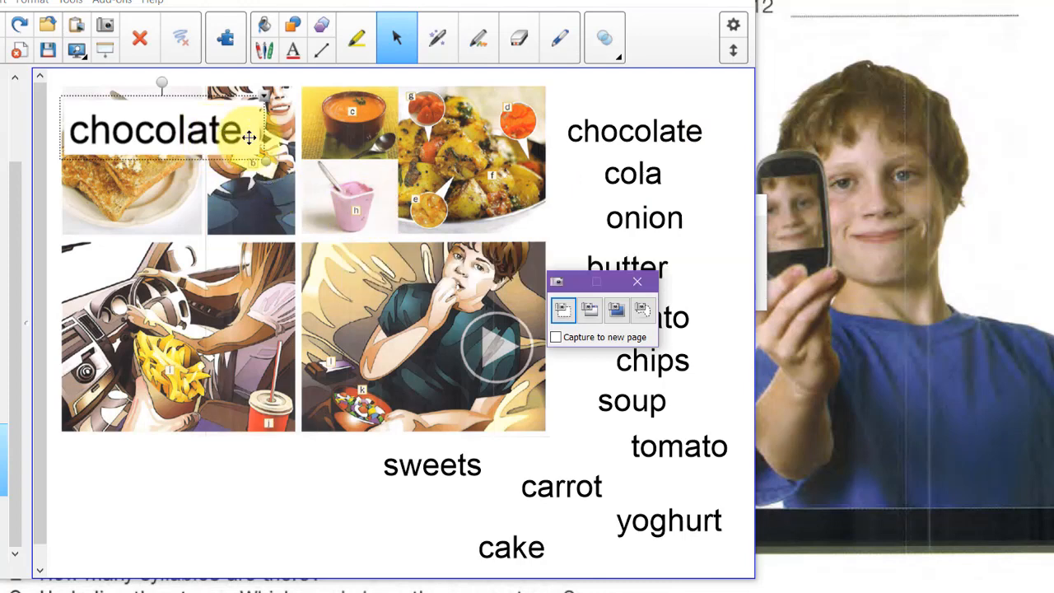
left_click_drag(207, 132, 263, 192)
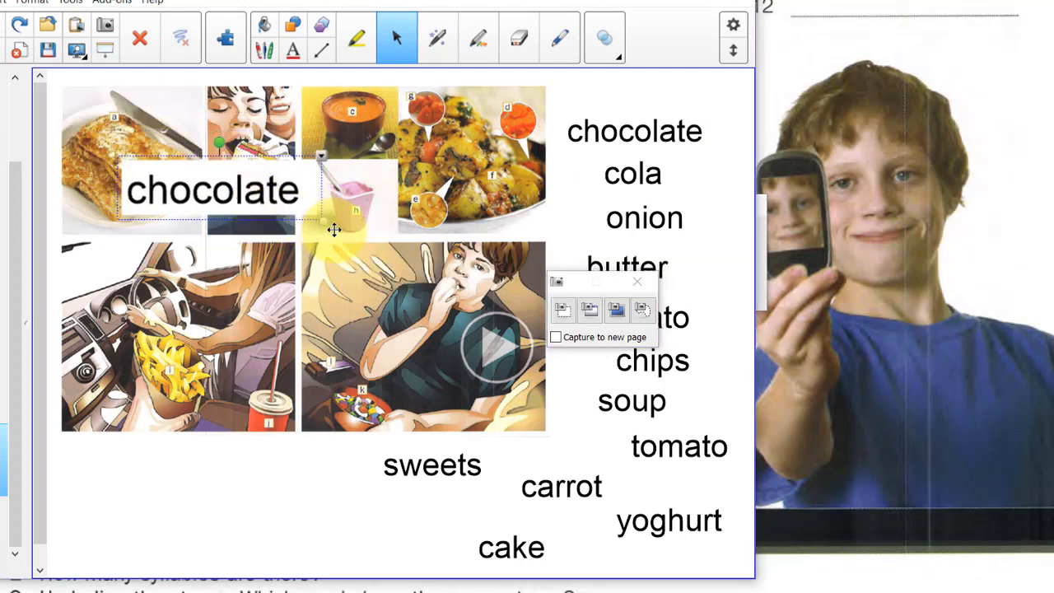
left_click_drag(319, 223, 123, 478)
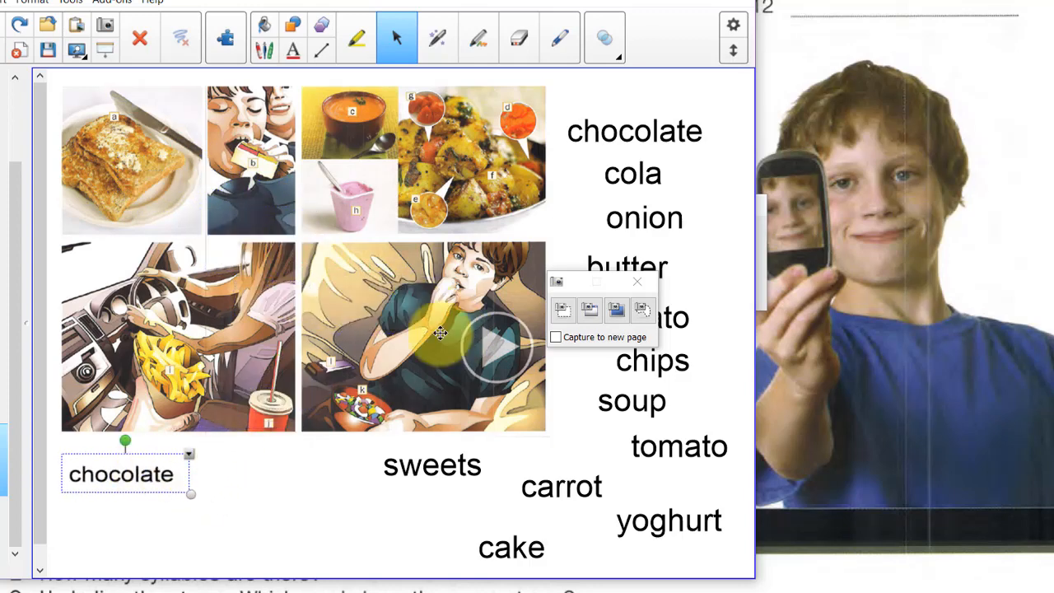
Step: Capture the words cola, onion, potato and butter as separate images with area screen captures
left_click(640, 283)
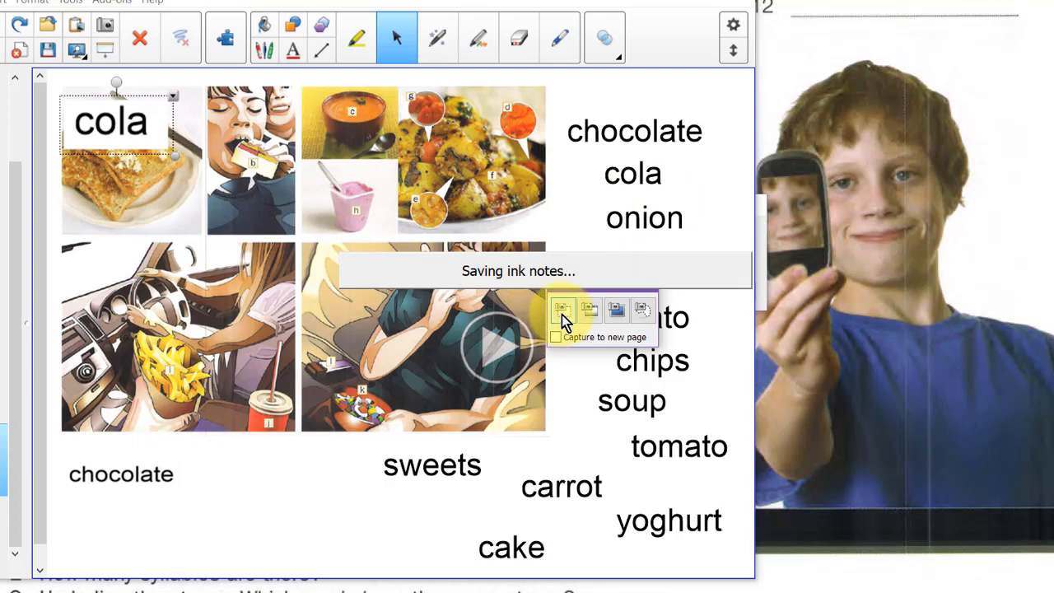
left_click(563, 317)
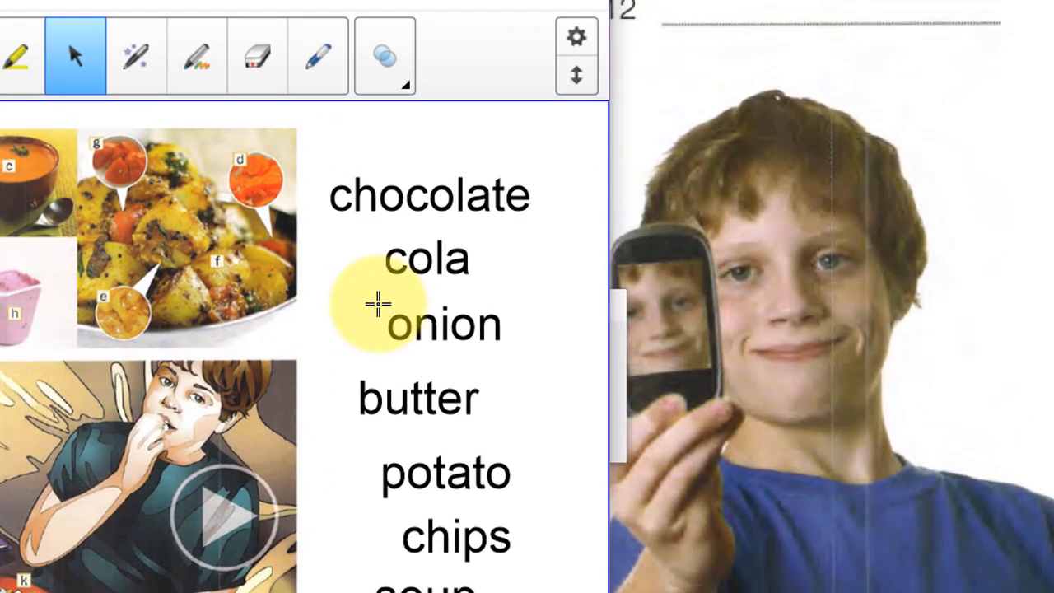
left_click_drag(378, 305, 503, 344)
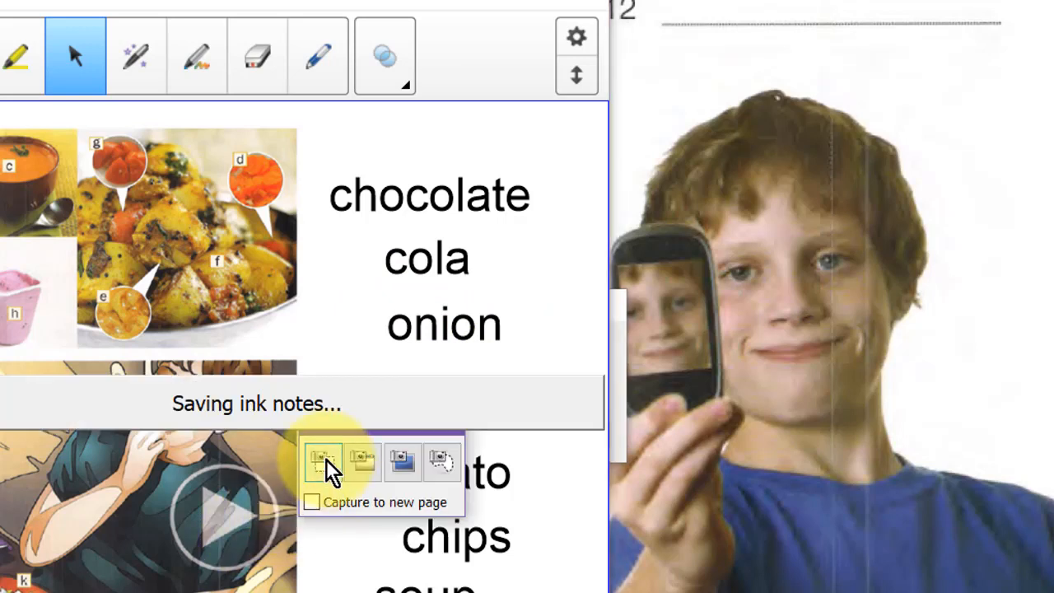
left_click(326, 460)
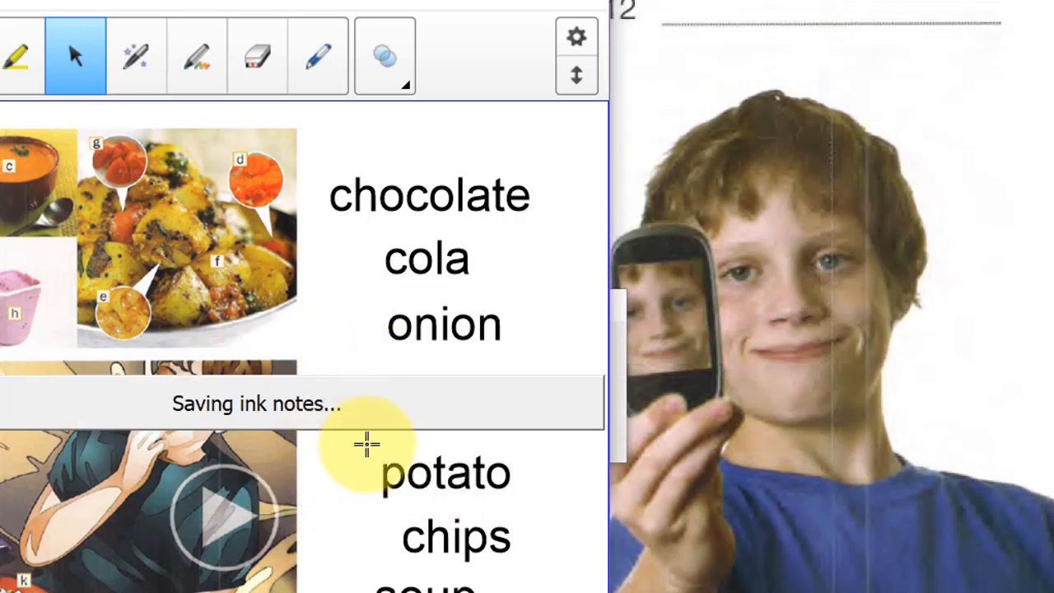
left_click_drag(365, 448, 518, 500)
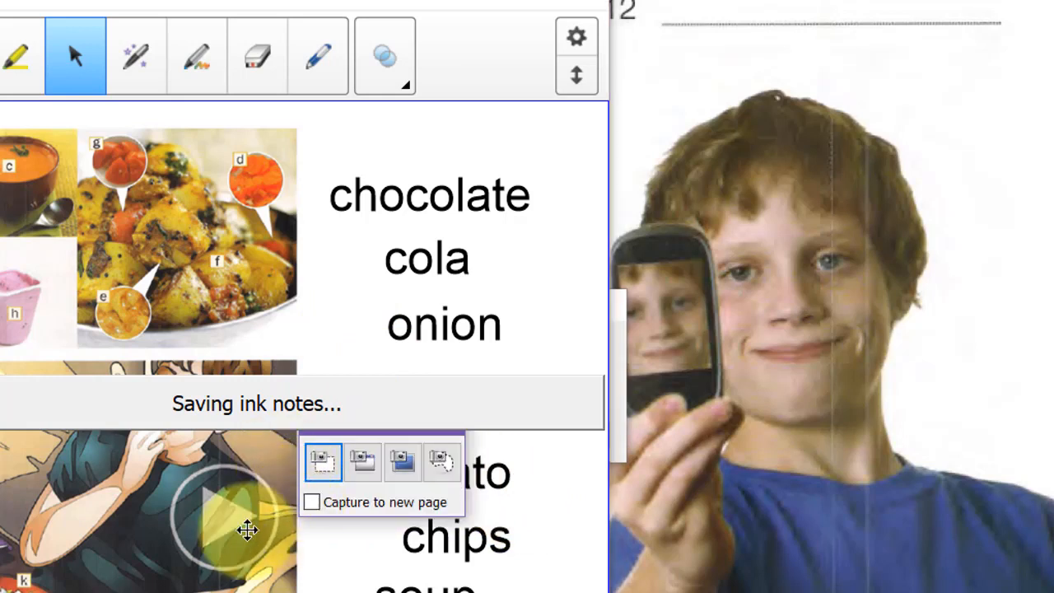
left_click(329, 476)
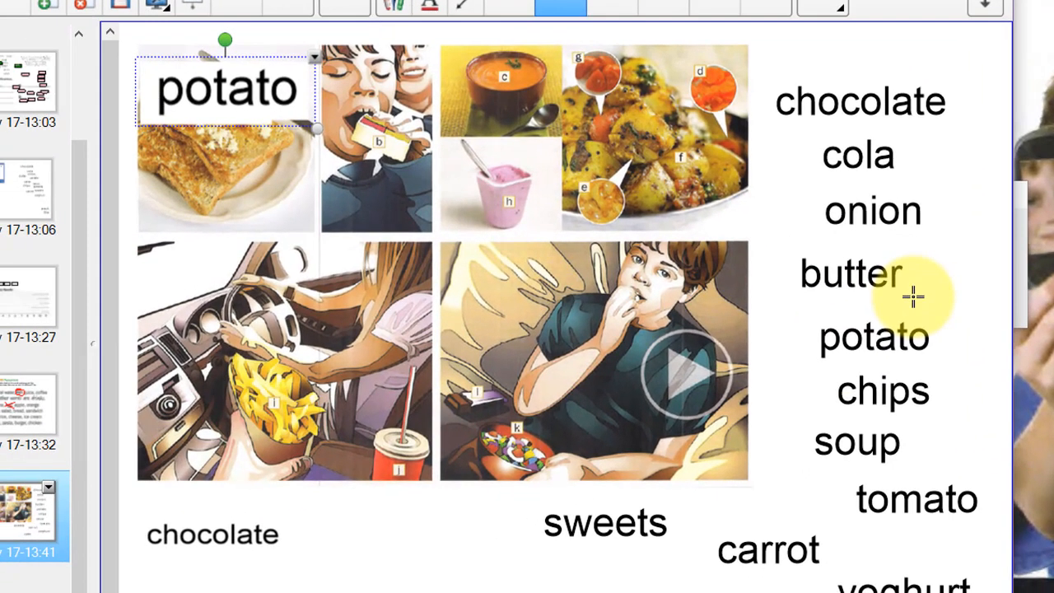
left_click_drag(791, 238, 913, 296)
left_click(710, 420)
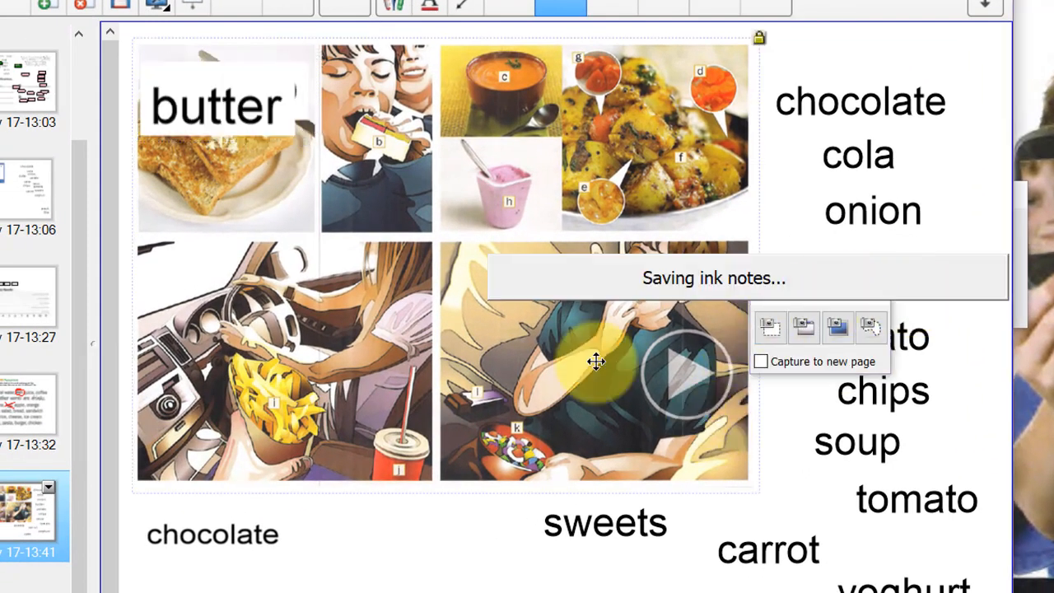
Step: Close the screen capture tool, then shrink the captured butter and potato images and place them below the car photo
left_click_drag(283, 130, 433, 388)
left_click(864, 292)
left_click_drag(513, 400, 367, 581)
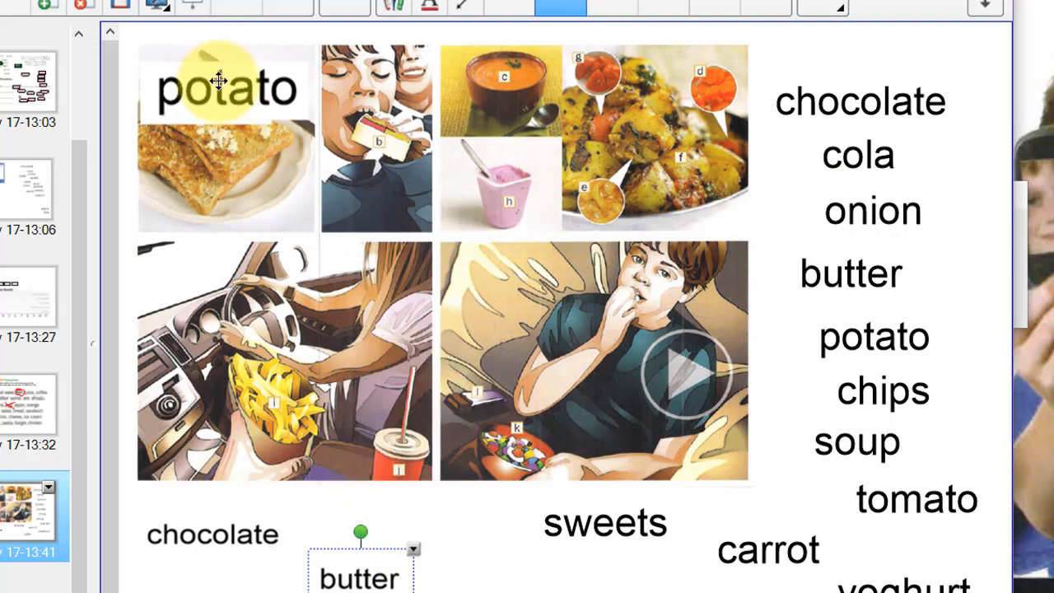
left_click_drag(218, 80, 413, 503)
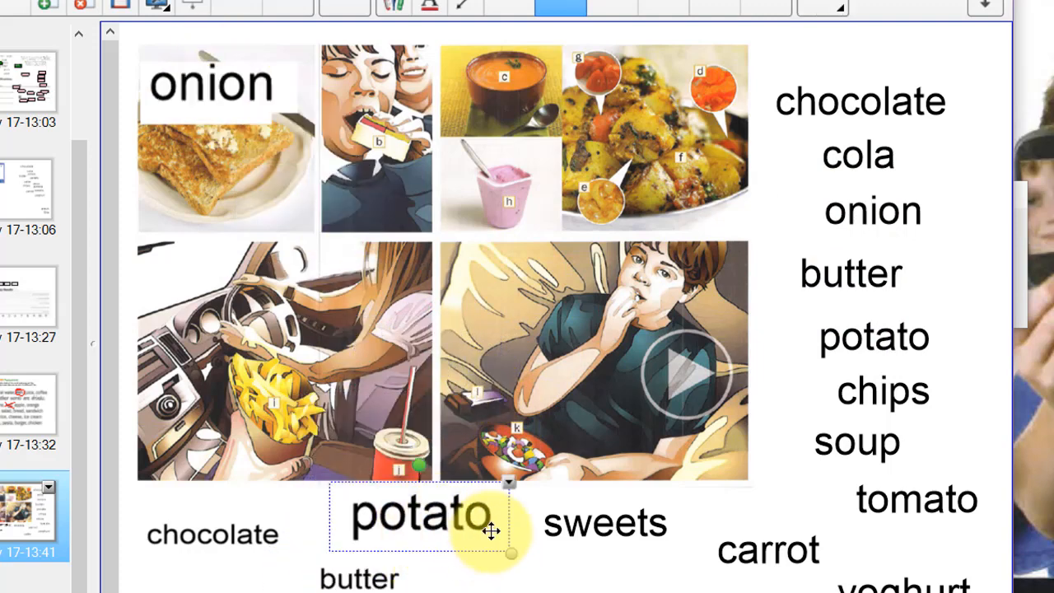
left_click_drag(519, 555, 455, 531)
Step: Shrink the captured onion and cola images and place them on either side of the small butter image below the photos
left_click_drag(165, 107, 283, 272)
left_click_drag(372, 285, 323, 271)
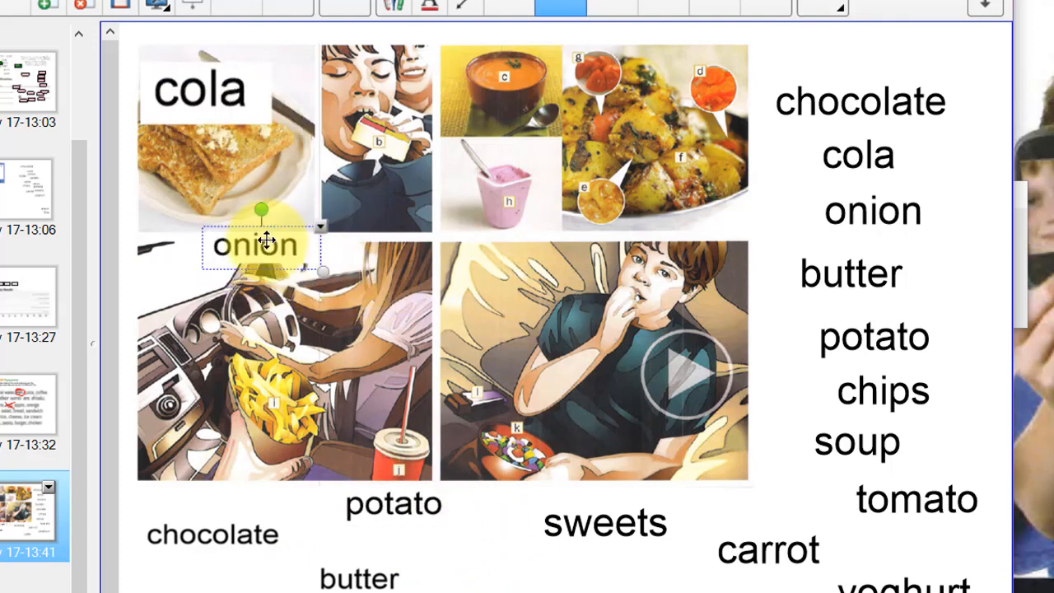
left_click_drag(267, 240, 202, 579)
left_click_drag(198, 103, 525, 583)
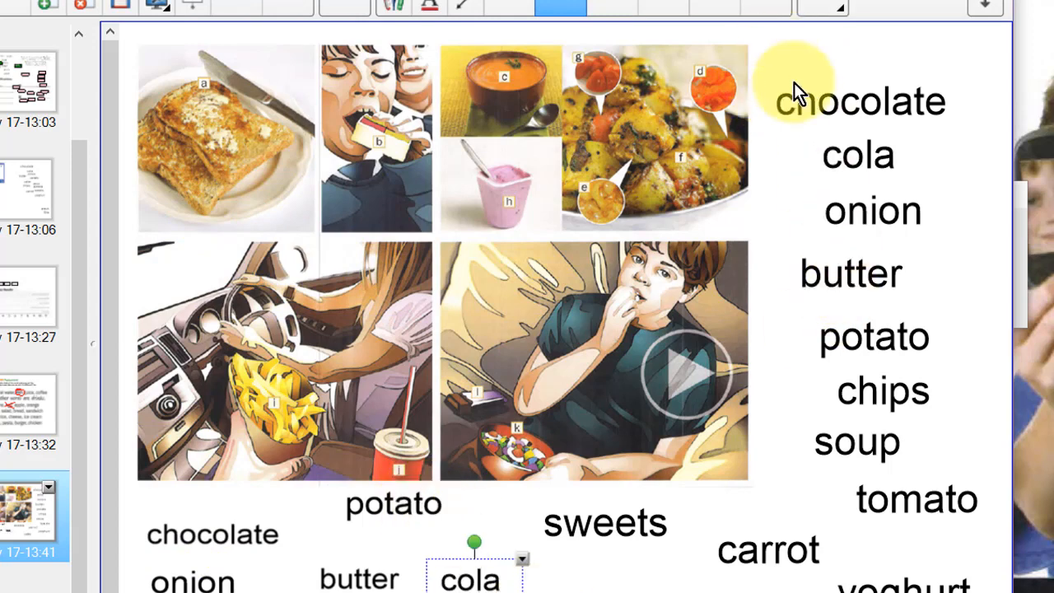
Step: Delete the original text words chocolate, cola, onion, butter and potato, and move sweets into the freed space beside the photos
left_click_drag(795, 83, 950, 346)
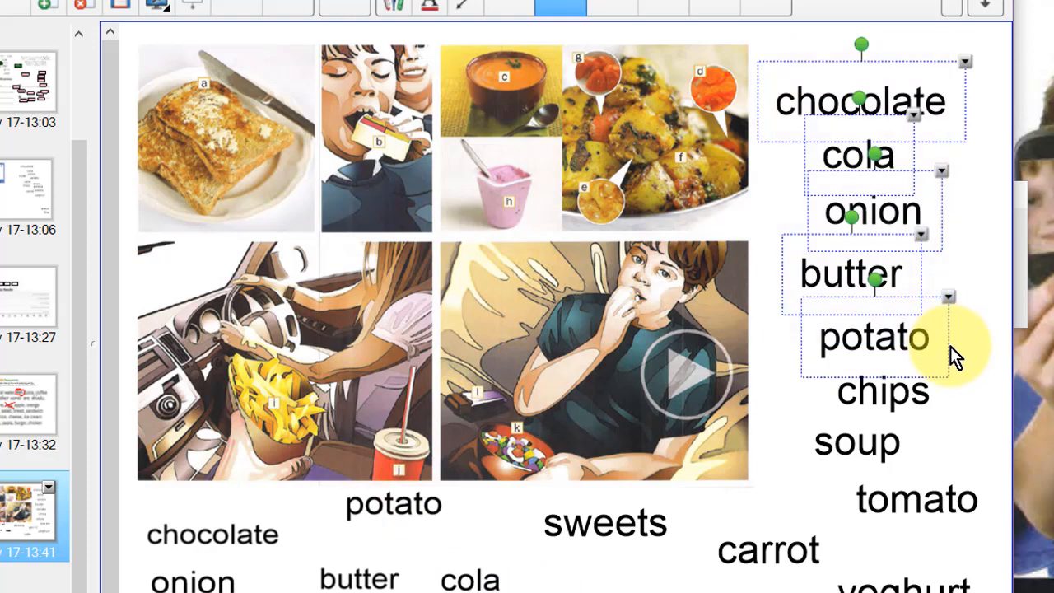
key("Delete")
left_click_drag(605, 528, 863, 223)
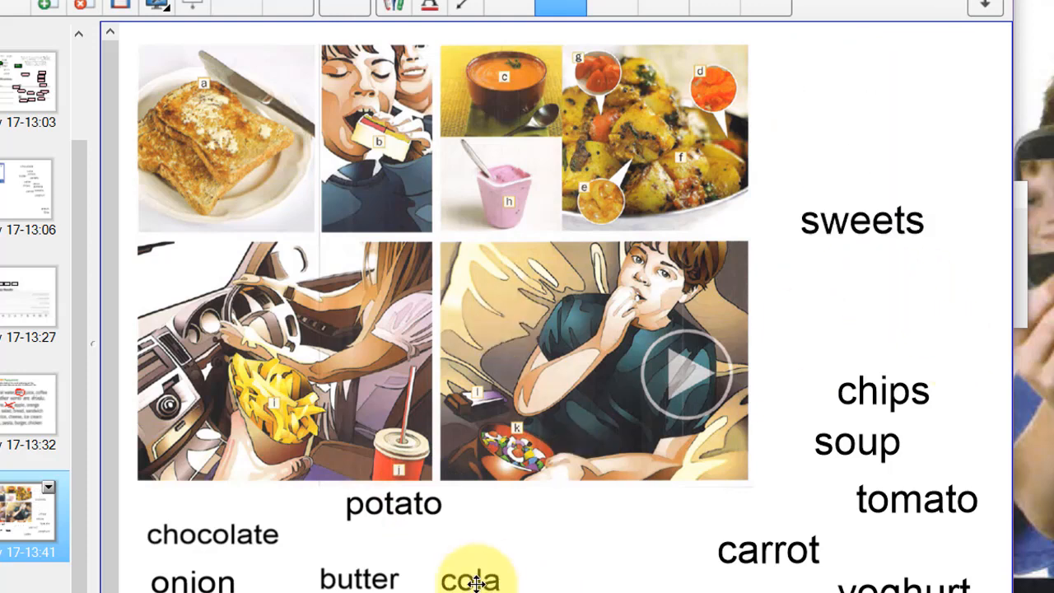
Step: Match the captured words to the photos: cola, chips-side drink; potato and onion, vegetable dish; butter, toast; chocolate, the chocolate bar
left_click_drag(476, 582, 367, 438)
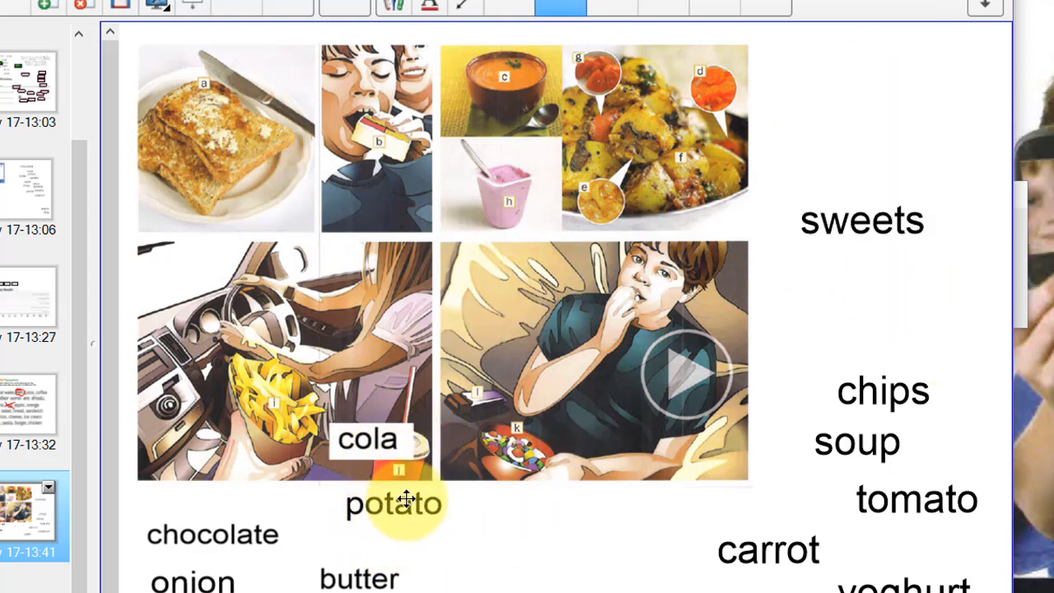
left_click_drag(397, 499, 617, 138)
left_click_drag(350, 570, 326, 515)
left_click_drag(274, 393, 216, 158)
left_click_drag(223, 534, 496, 362)
left_click_drag(211, 576, 706, 67)
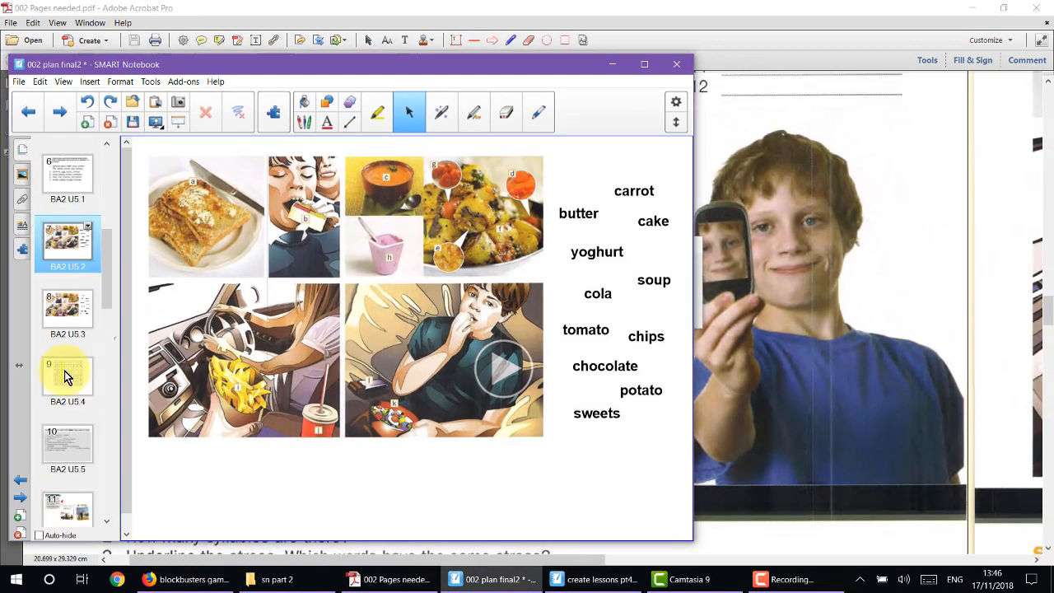
Step: View the word search page in 002 plan final2 and widen the window to show all the highlighter colour options
left_click(66, 377)
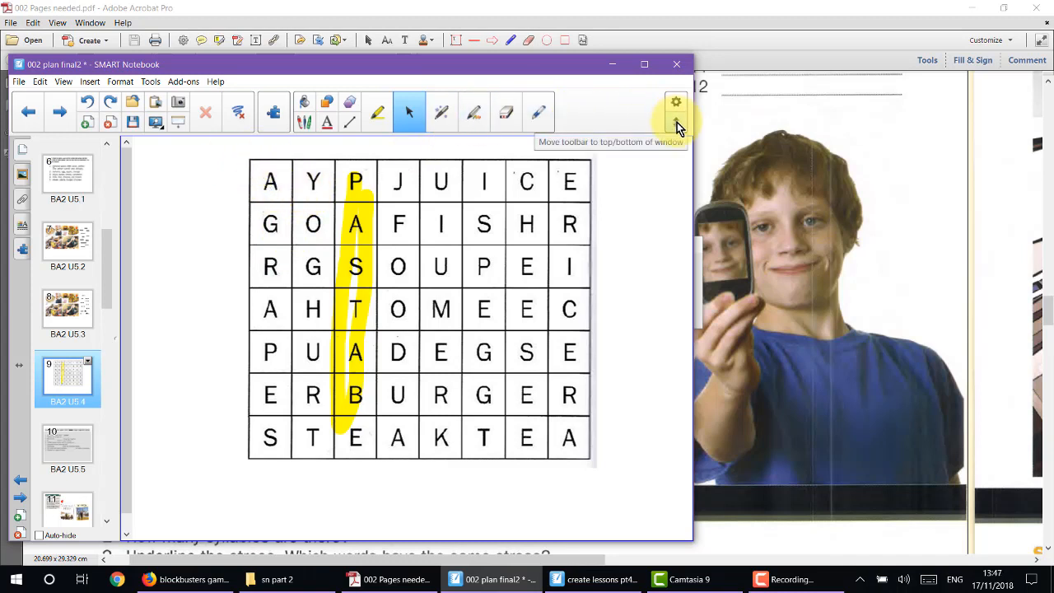
left_click(376, 114)
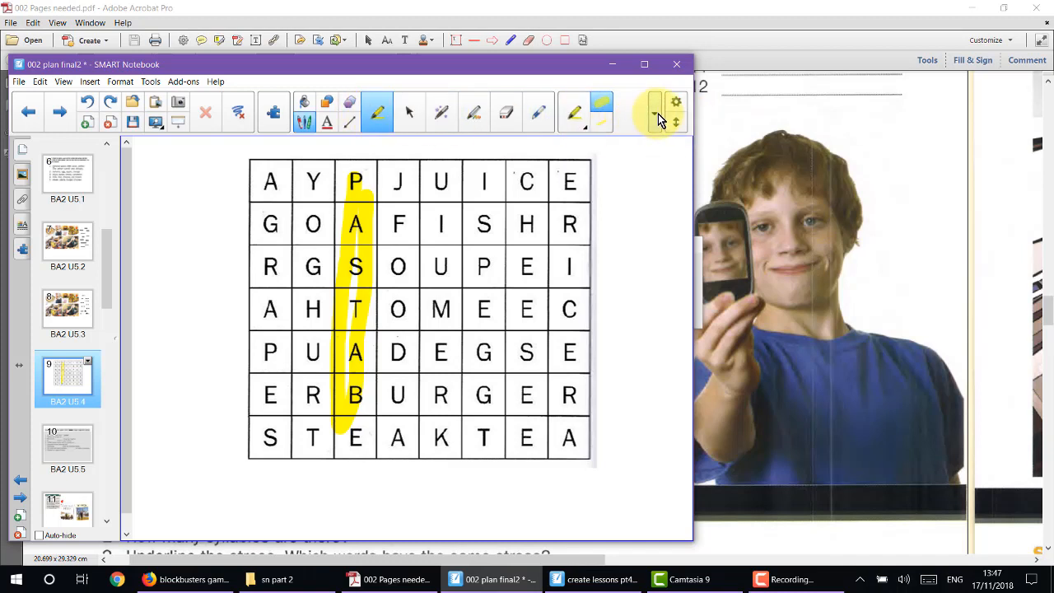
left_click(658, 113)
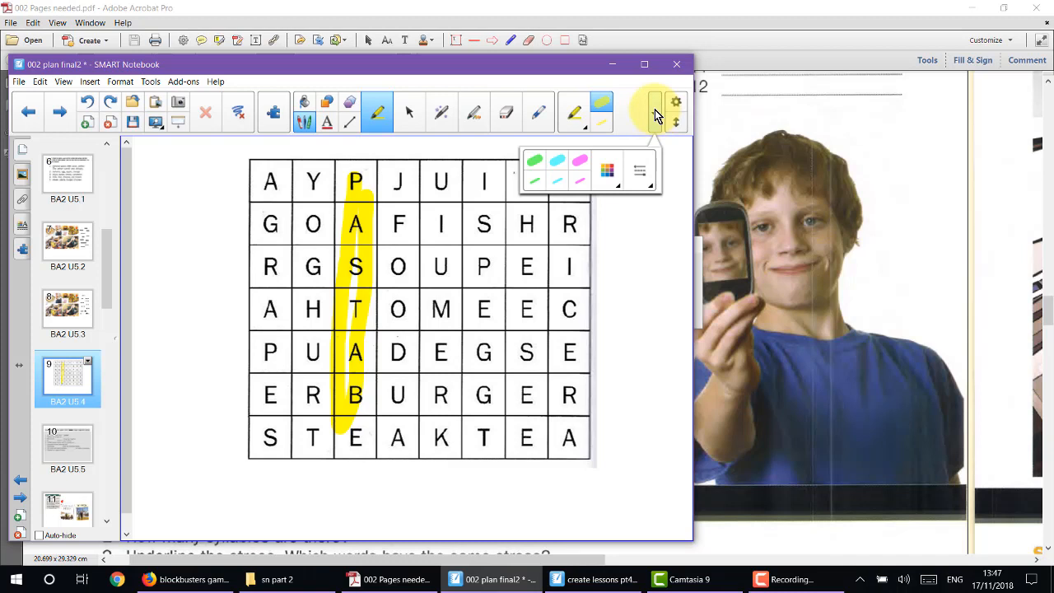
left_click(657, 115)
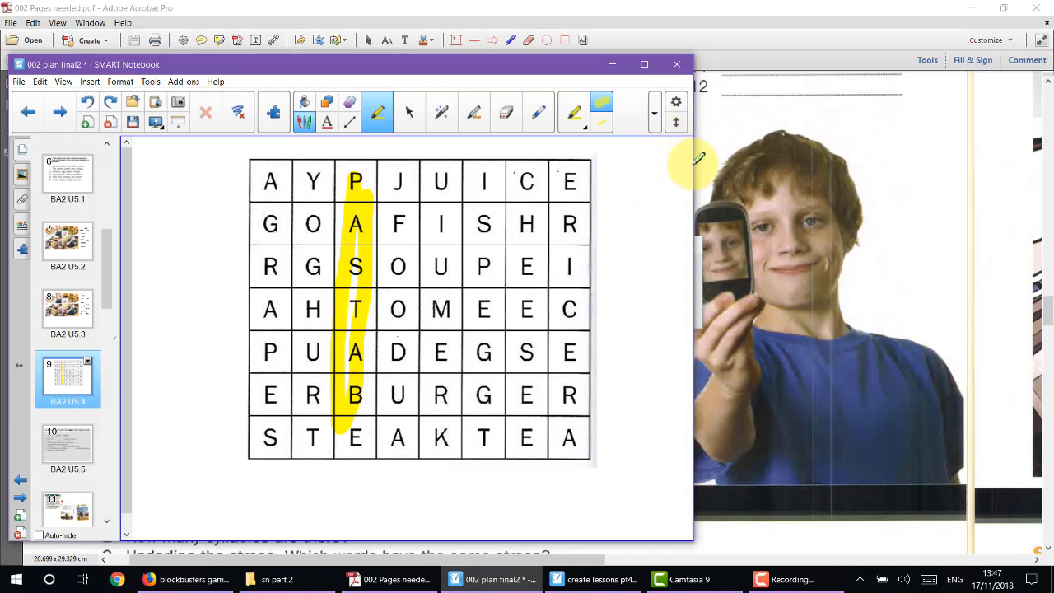
left_click(409, 112)
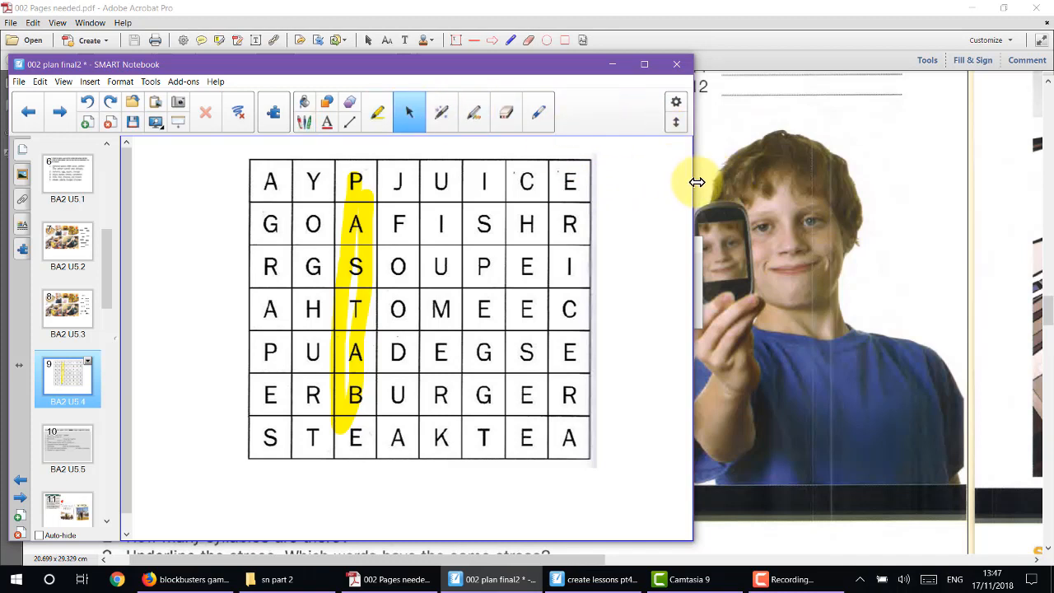
left_click_drag(697, 182, 864, 180)
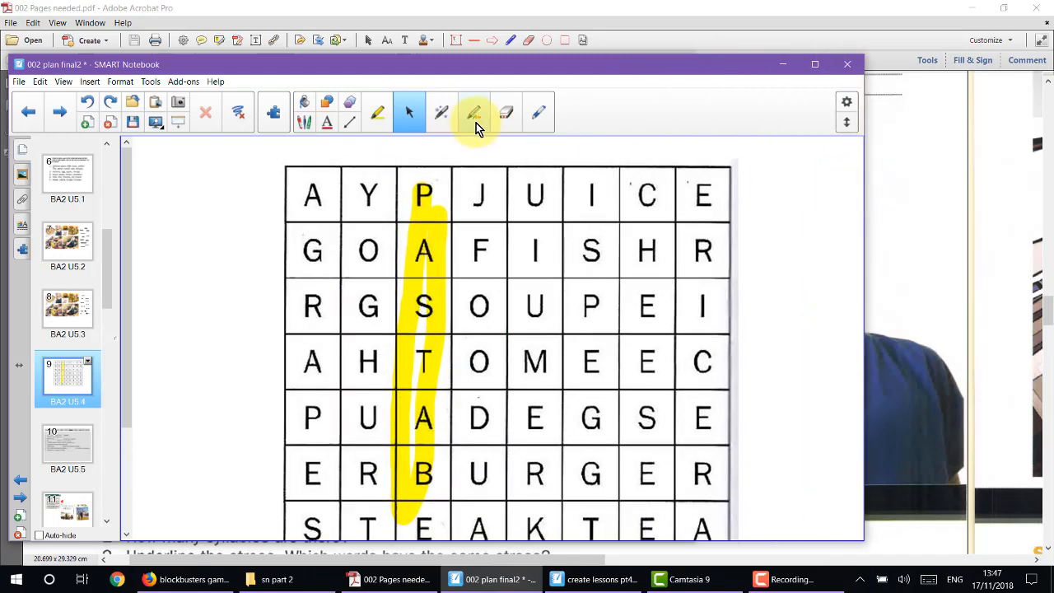
left_click(379, 121)
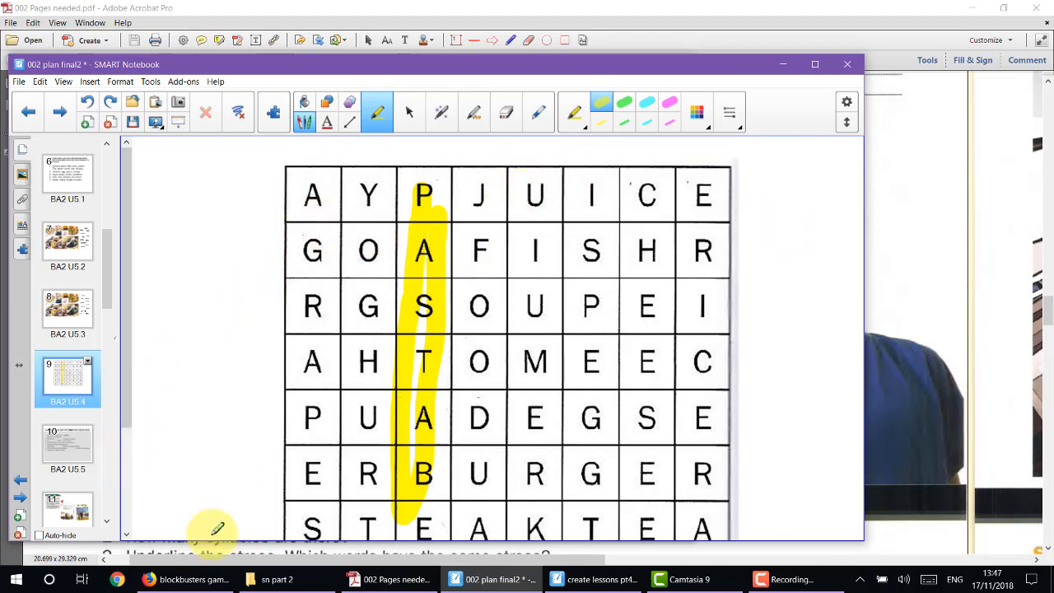
Step: Switch to Acrobat to enlarge the word search on page 7, and add a blank page to create lessons pt4 in SMART Notebook
left_click(392, 581)
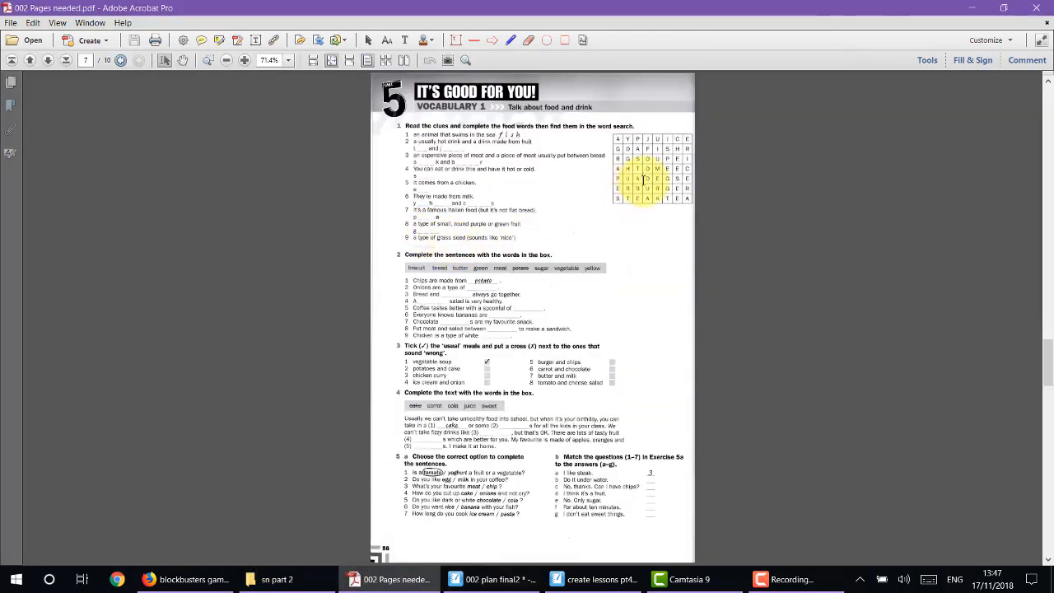
scroll(634, 172, "up", 2)
scroll(634, 171, "up", 3)
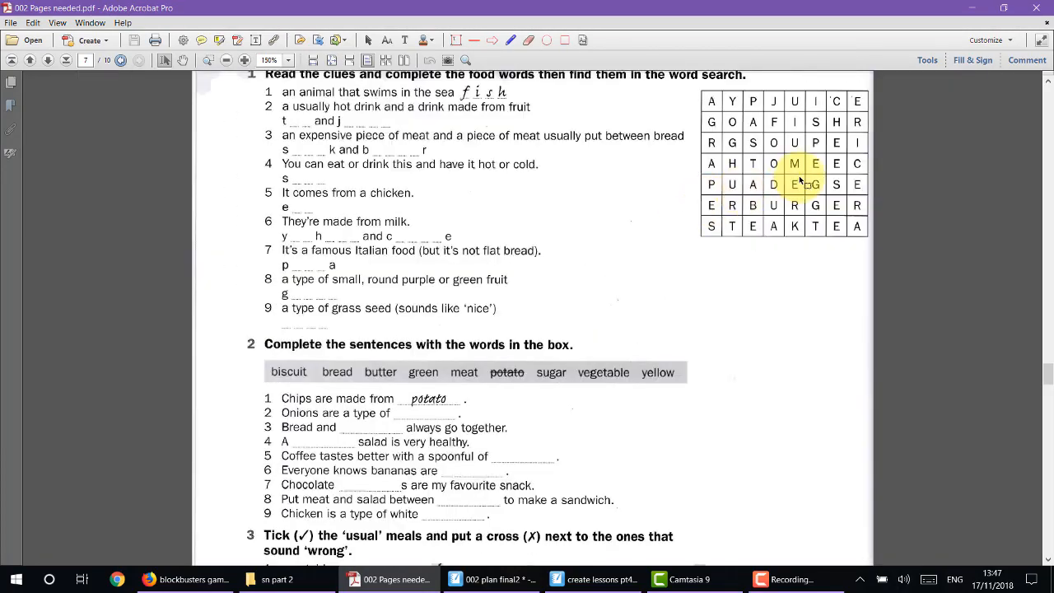
scroll(796, 178, "up", 1)
scroll(800, 226, "up", 3)
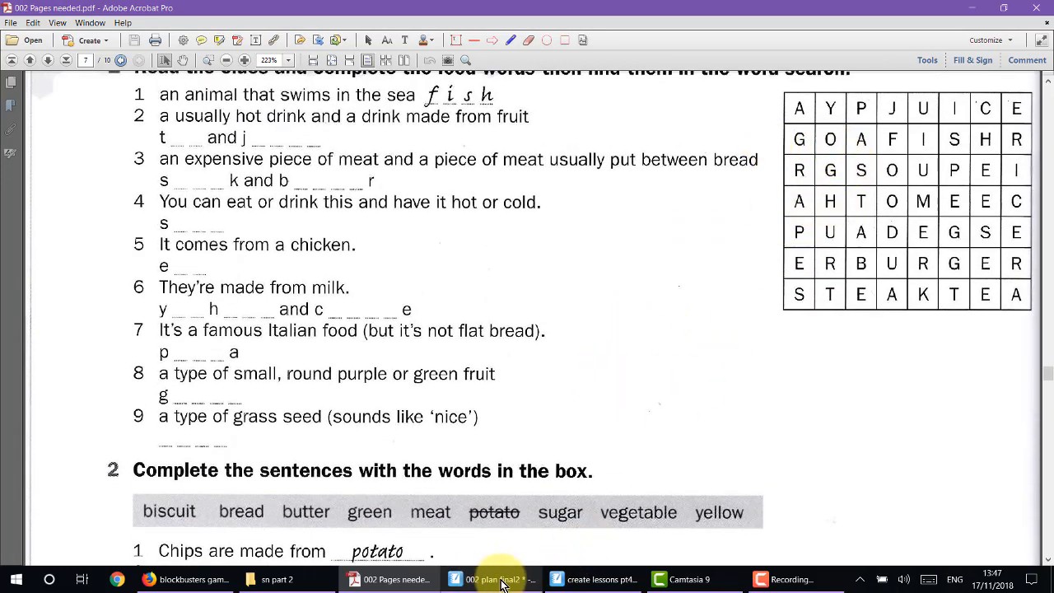
left_click(593, 579)
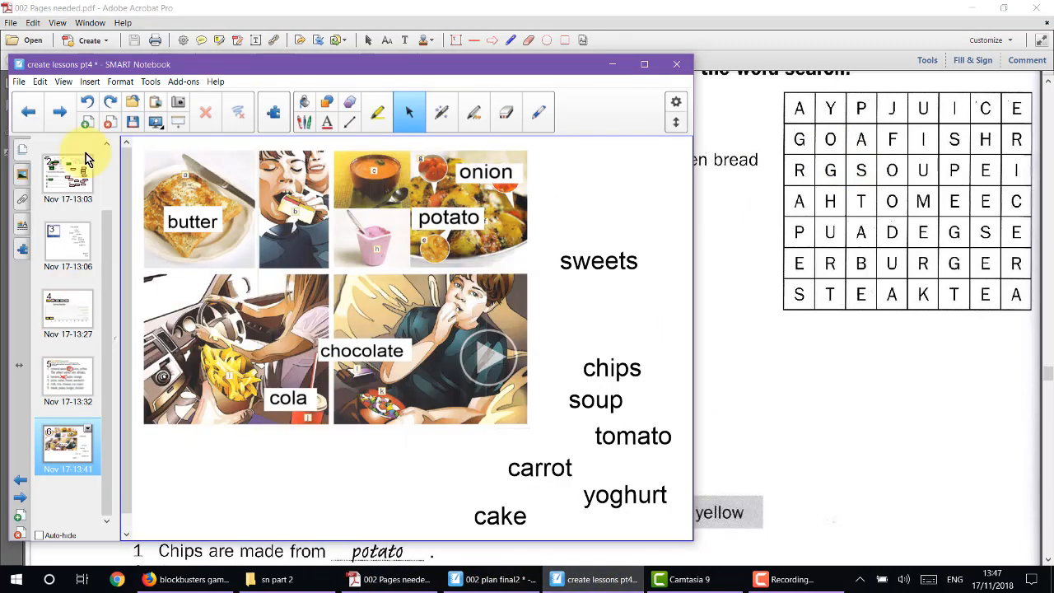
left_click(88, 122)
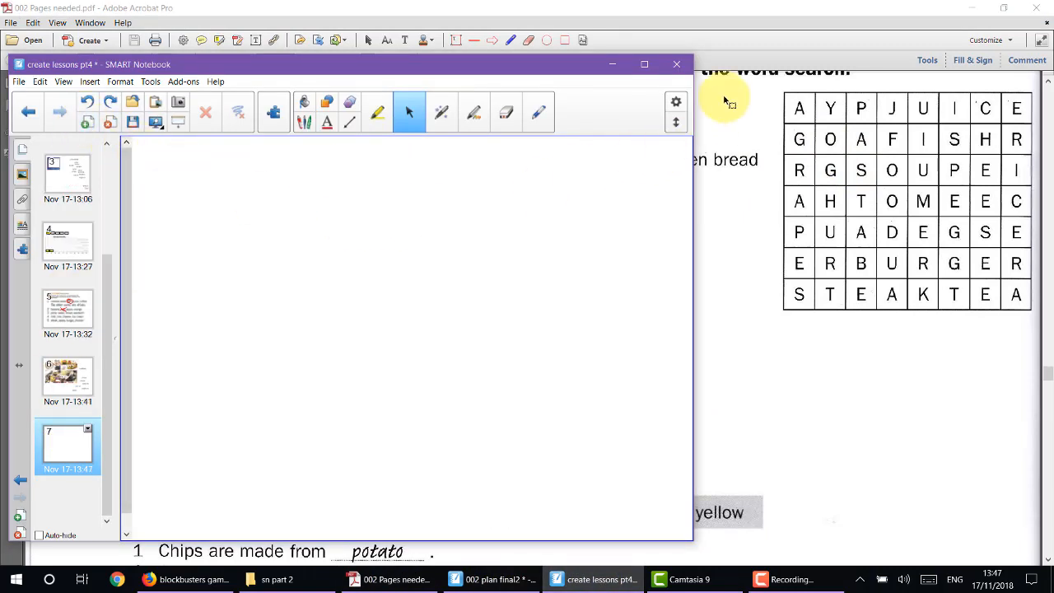
Step: Capture the whole word search grid from the PDF onto the blank page with an area screen capture
left_click(179, 106)
left_click(536, 329)
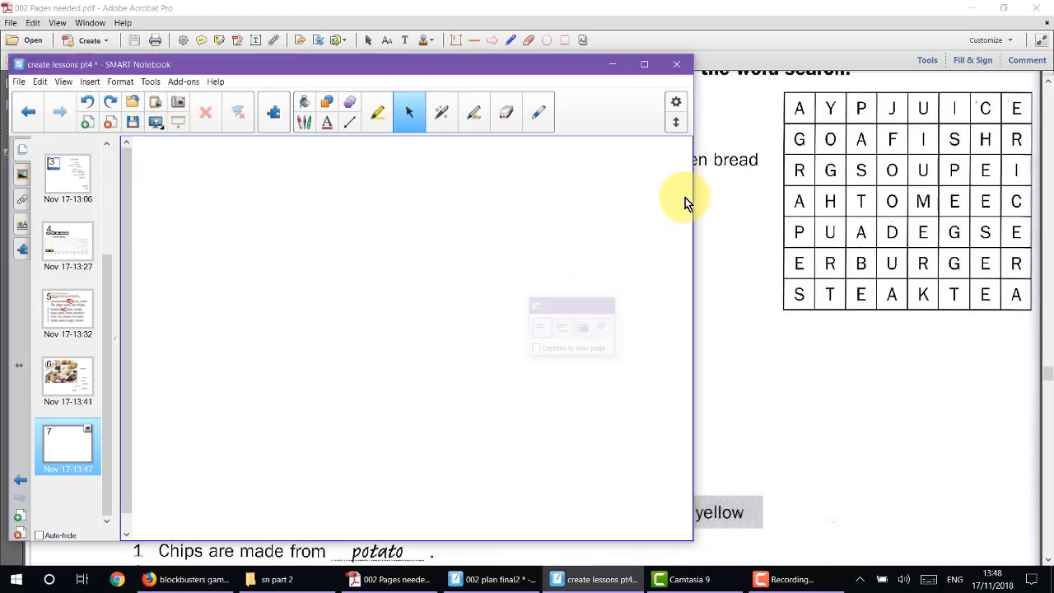
left_click_drag(783, 85, 997, 282)
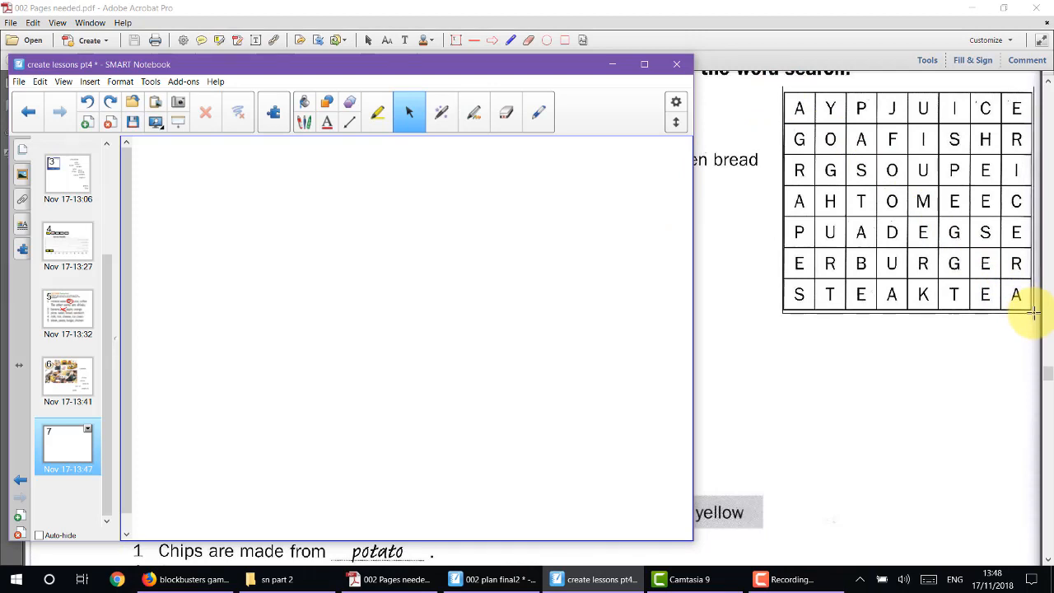
left_click_drag(987, 295, 1032, 312)
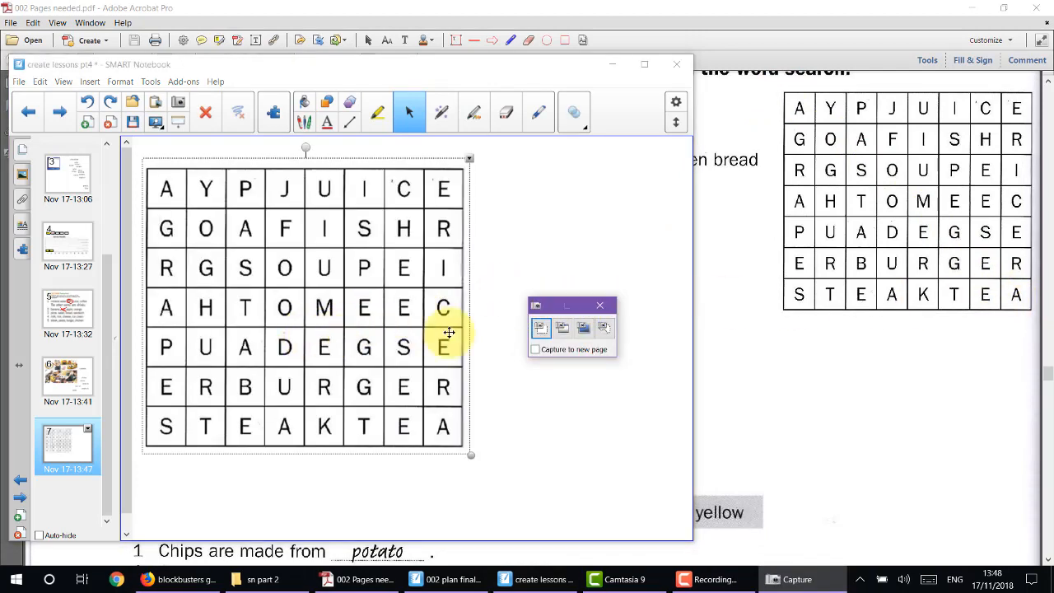
left_click(601, 307)
Step: Resize the captured word search grid and place it centred in the lower part of the page, leaving space above it
left_click_drag(387, 304, 434, 302)
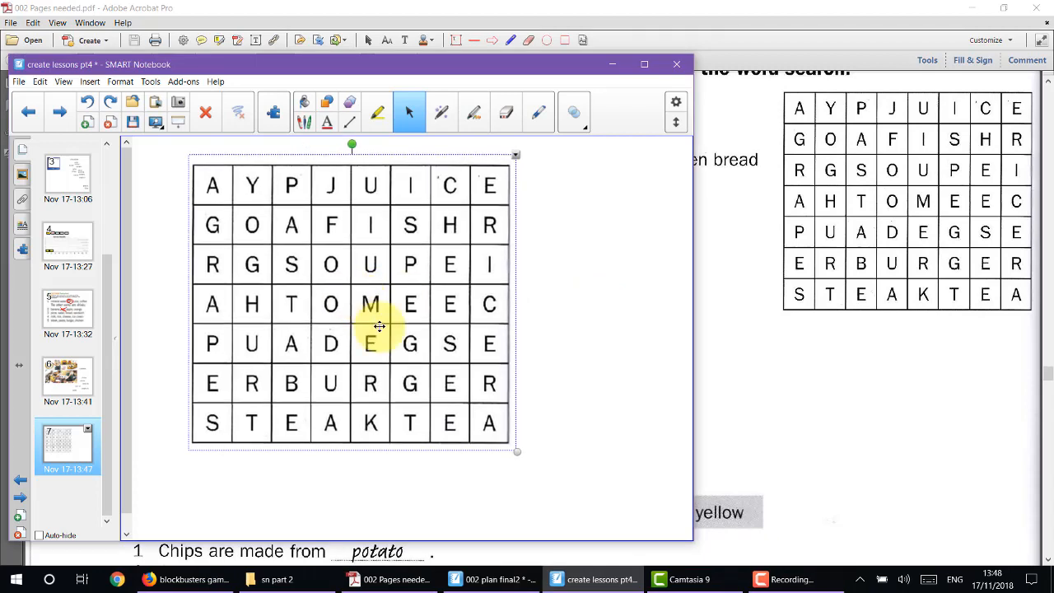
left_click_drag(537, 465, 605, 503)
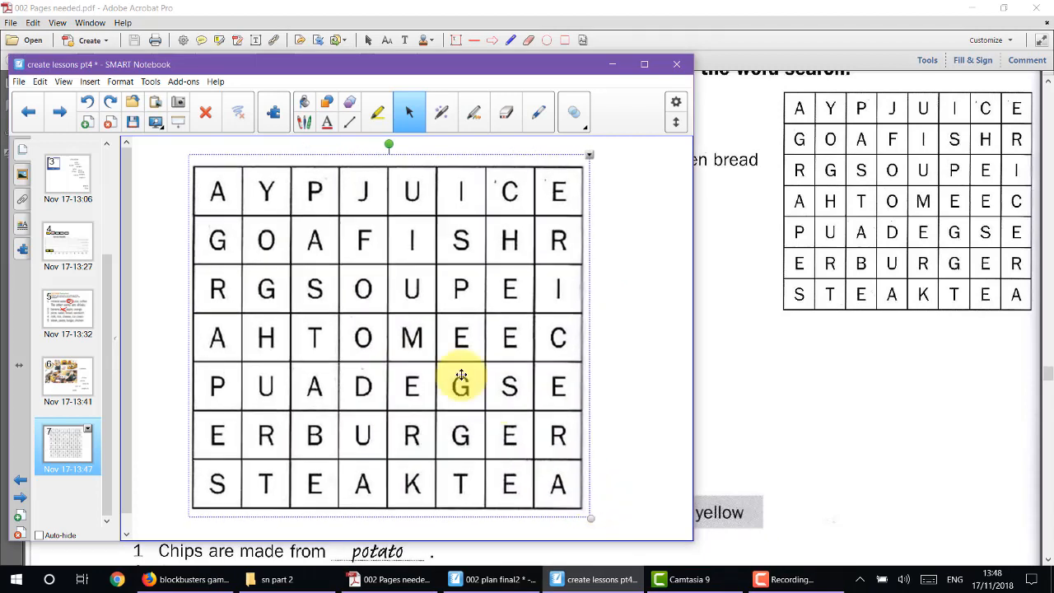
left_click_drag(407, 302, 425, 312)
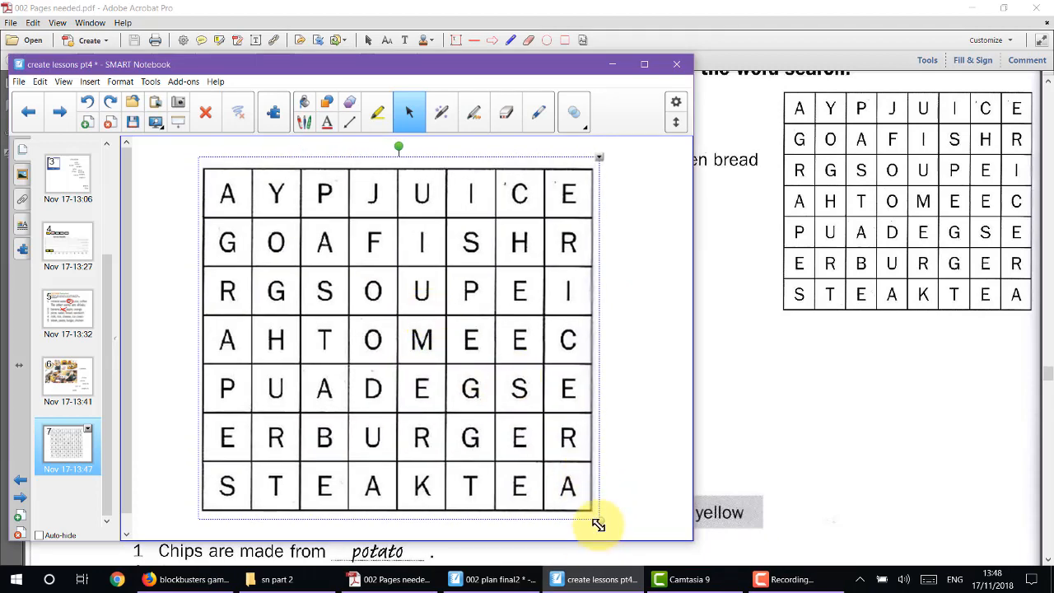
left_click_drag(599, 525, 517, 441)
left_click_drag(384, 285, 414, 338)
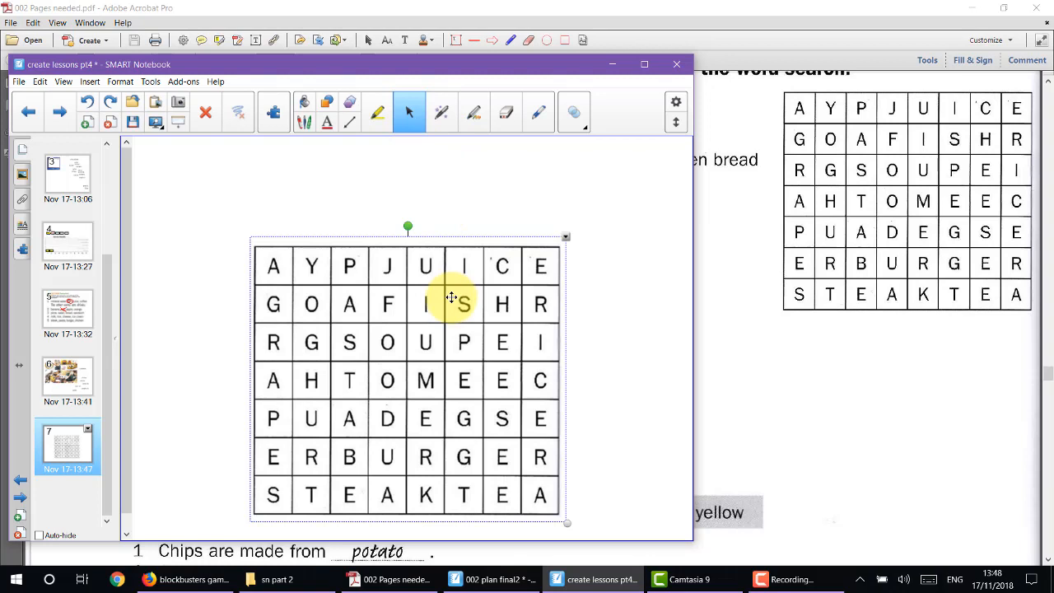
key("Escape")
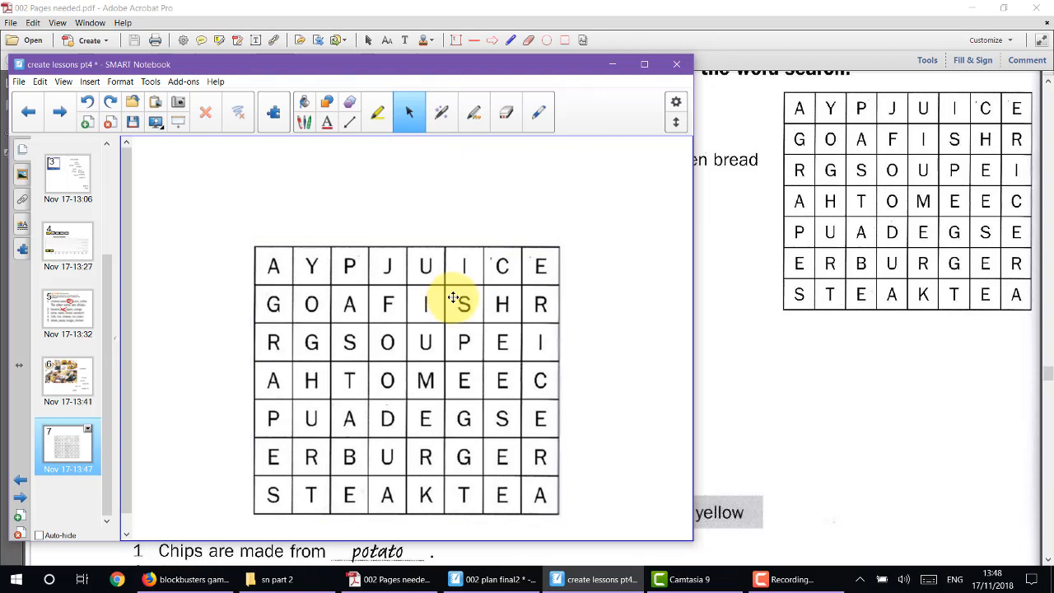
Step: Widen the create lessons pt4 window until all the highlighter colour options are available
left_click(378, 118)
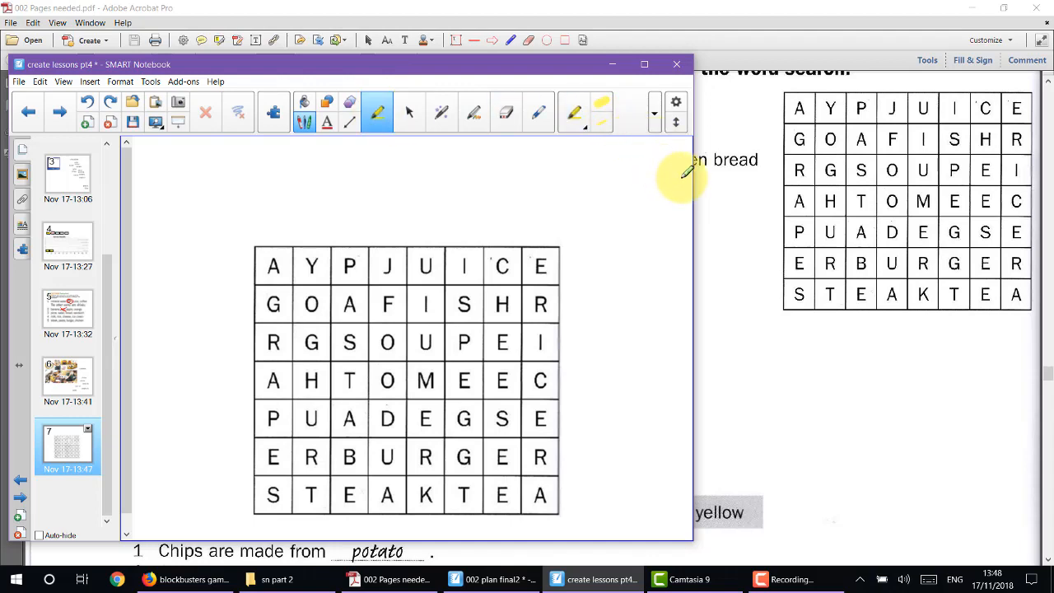
left_click(409, 112)
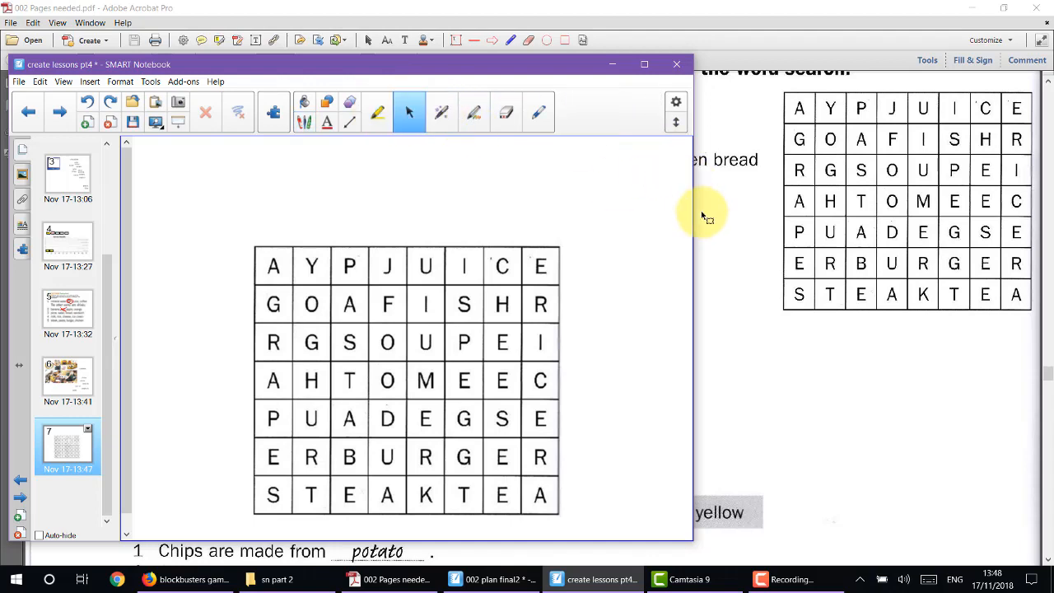
left_click_drag(696, 212, 852, 213)
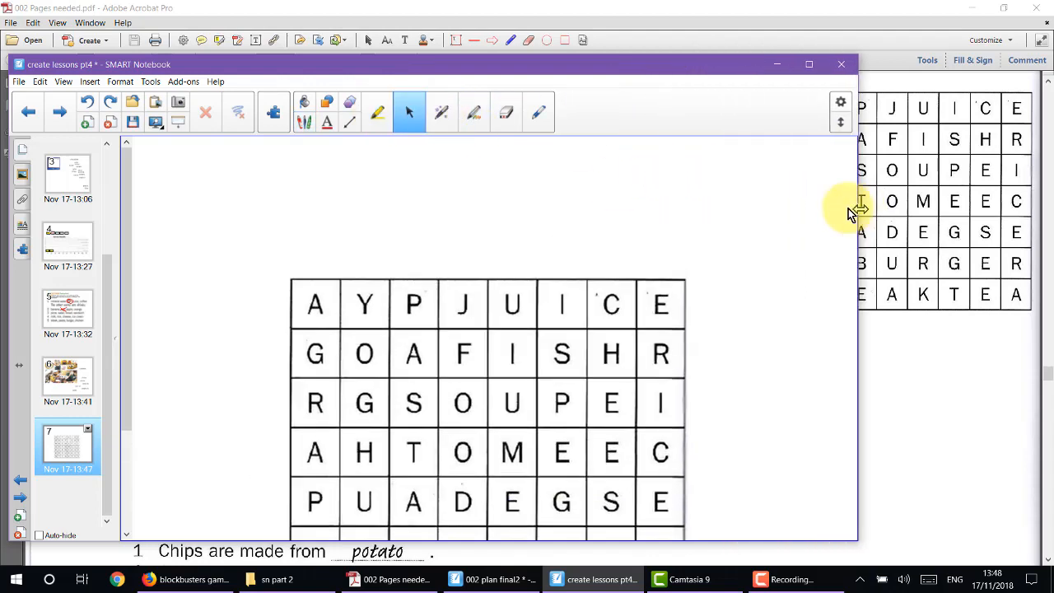
left_click(379, 112)
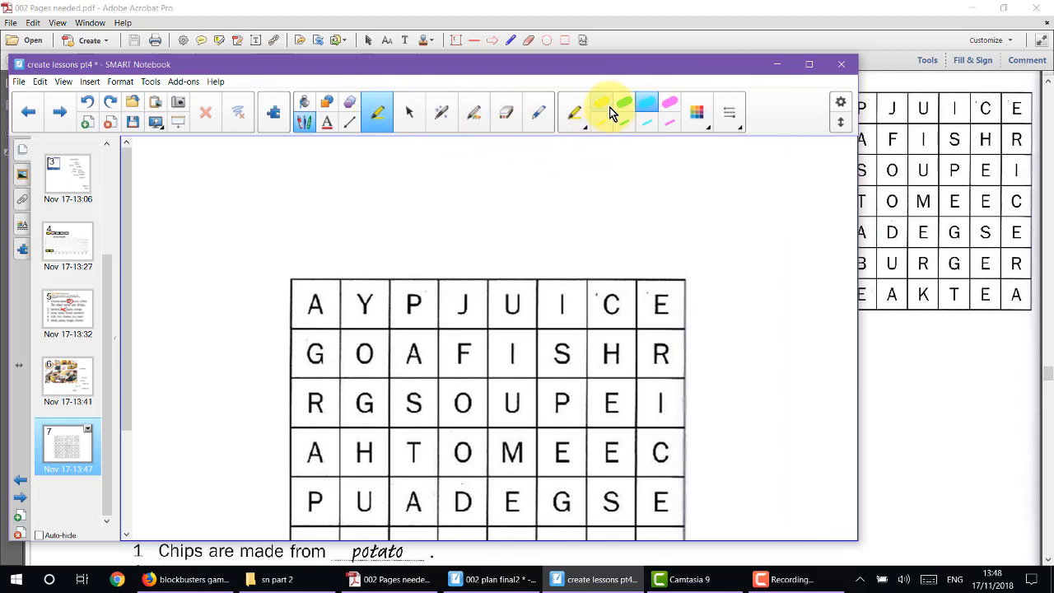
Step: Highlight words in the word search grid: JUICE in yellow, FISH in green, SOUP in blue and CHEESE downwards in pink
left_click(602, 104)
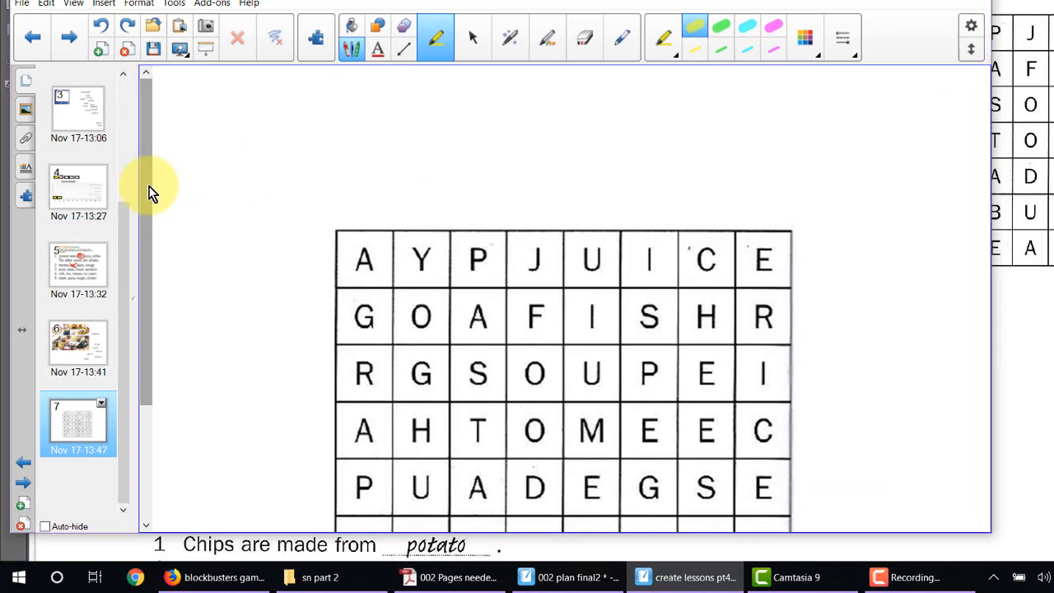
left_click_drag(129, 251, 121, 324)
left_click_drag(140, 278, 140, 266)
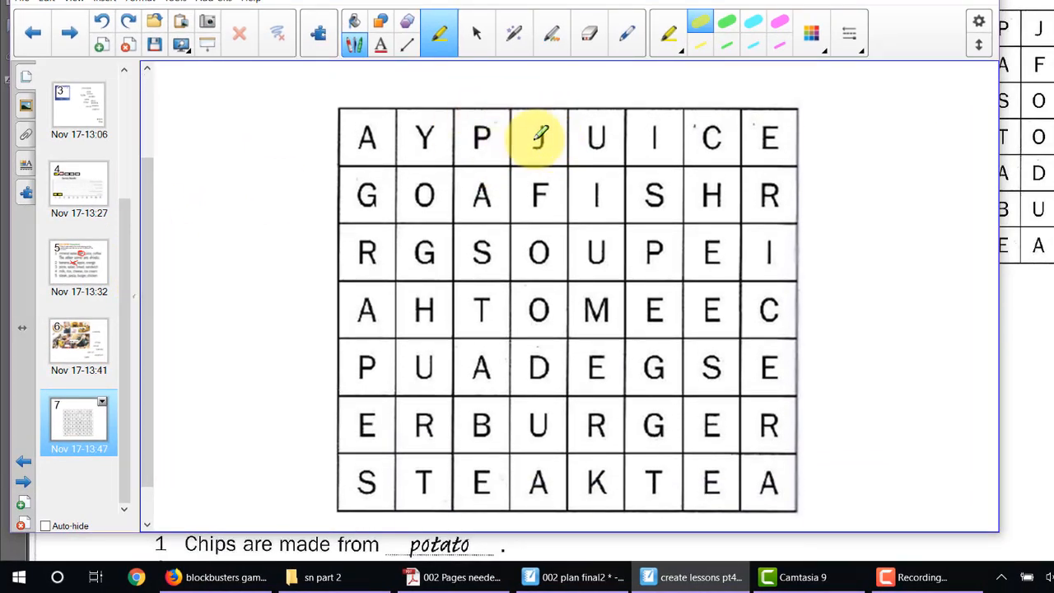
left_click_drag(540, 136, 784, 137)
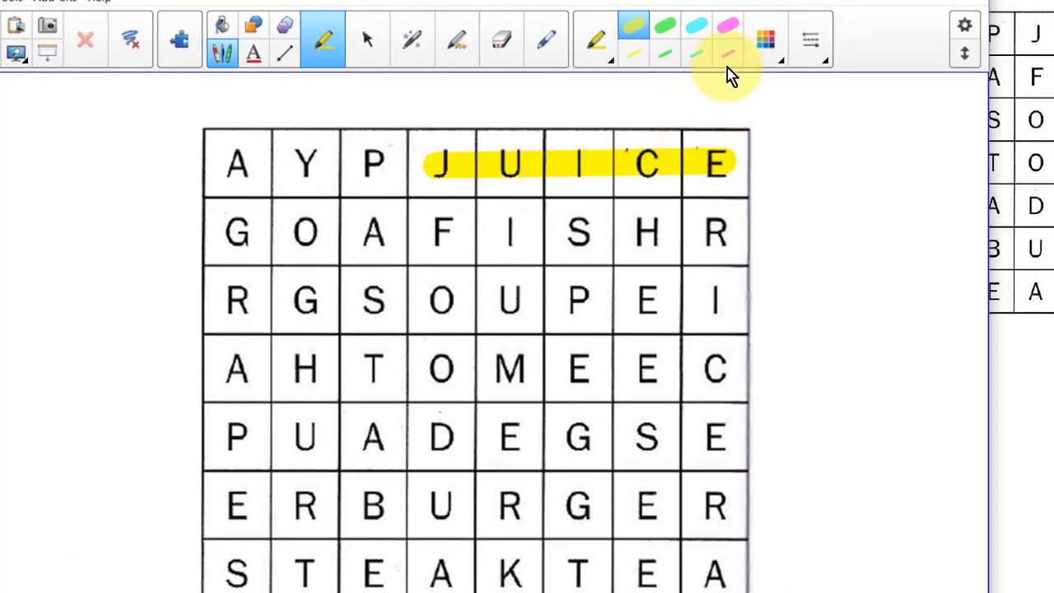
left_click(667, 37)
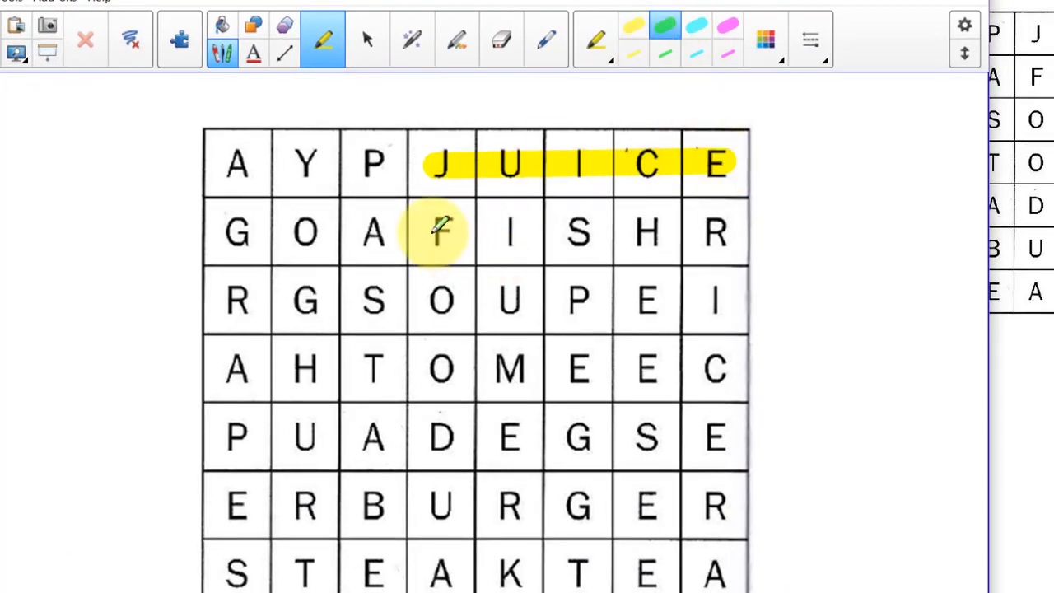
left_click_drag(441, 229, 652, 229)
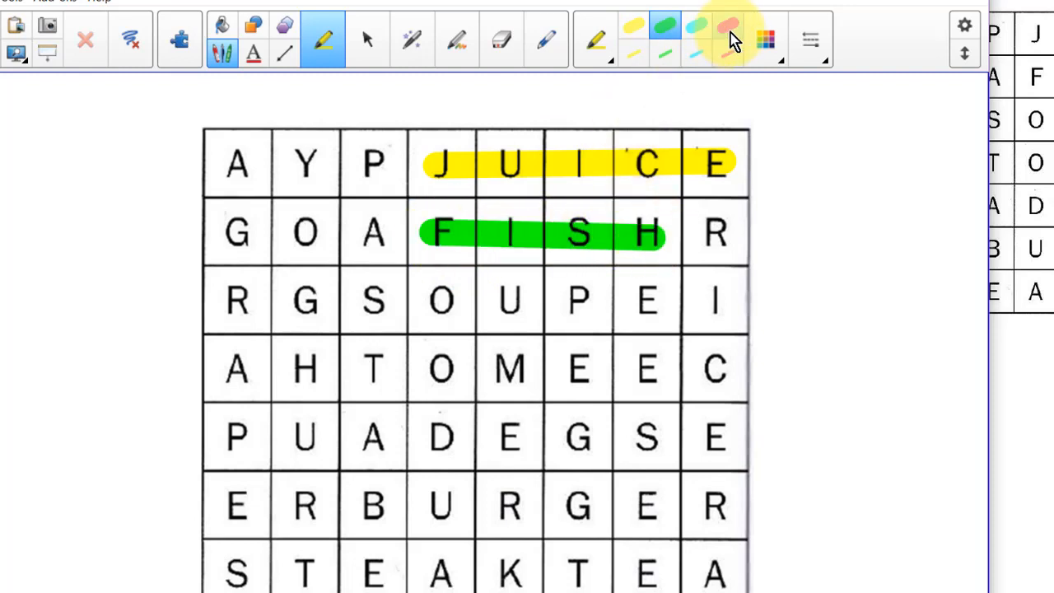
left_click(695, 33)
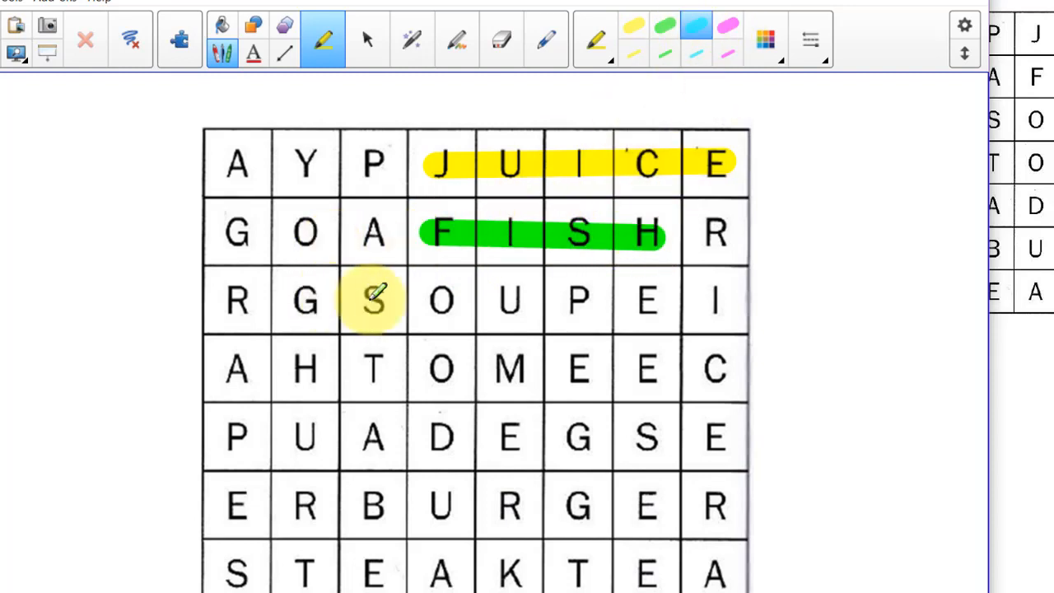
left_click_drag(375, 301, 600, 300)
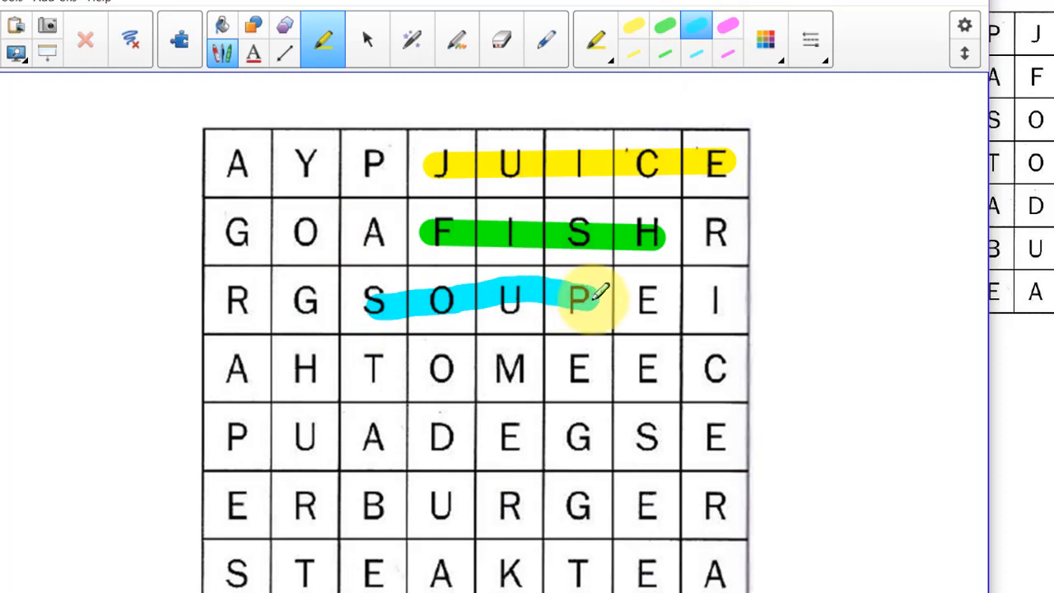
left_click(727, 33)
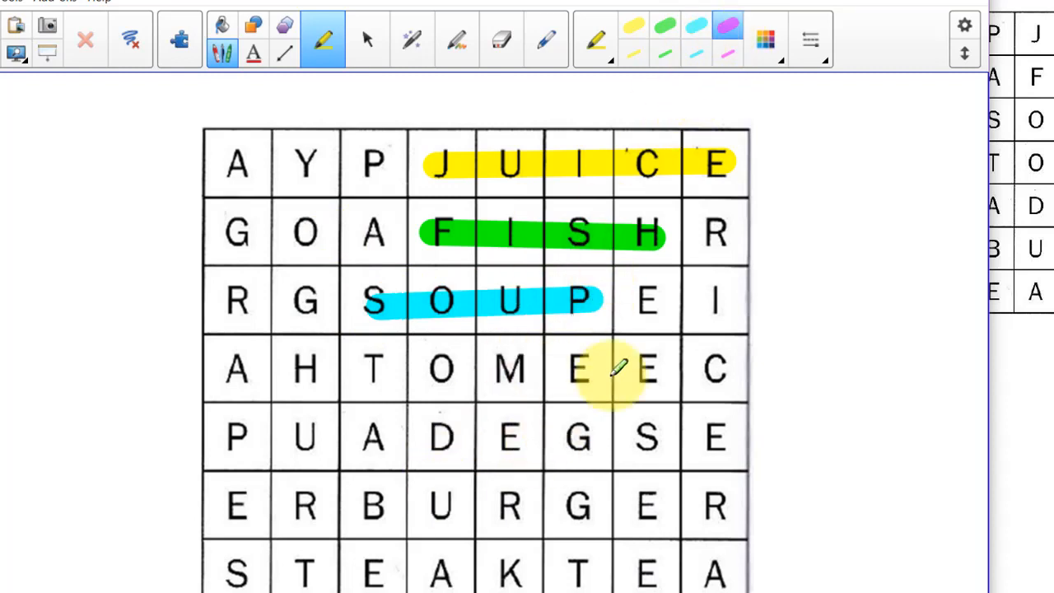
left_click_drag(661, 159, 666, 476)
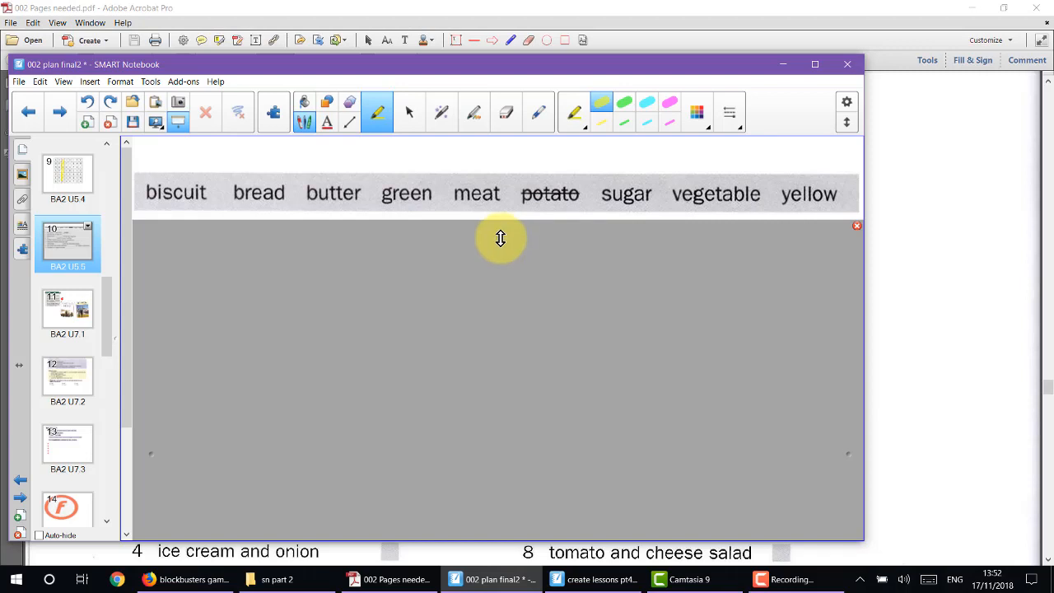
Step: On page 10 of 002 plan final2, toggle the screen shade and use it to uncover the word box from above, or the sentences from below
mouse_move(500, 238)
left_mouse_down()
mouse_move(478, 434)
mouse_move(484, 261)
mouse_move(478, 431)
mouse_move(498, 241)
left_mouse_up()
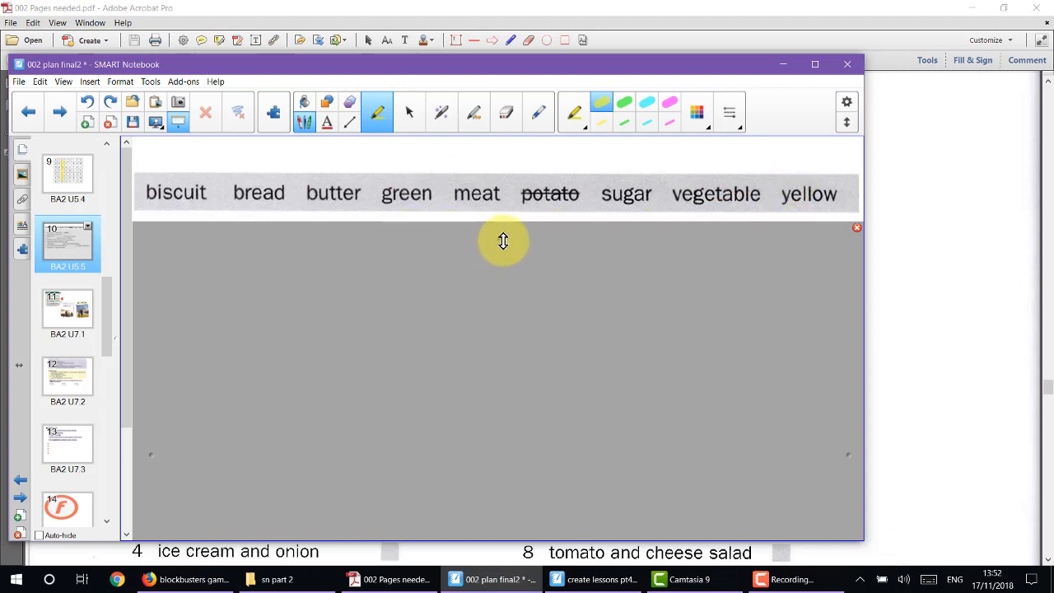
left_click(173, 120)
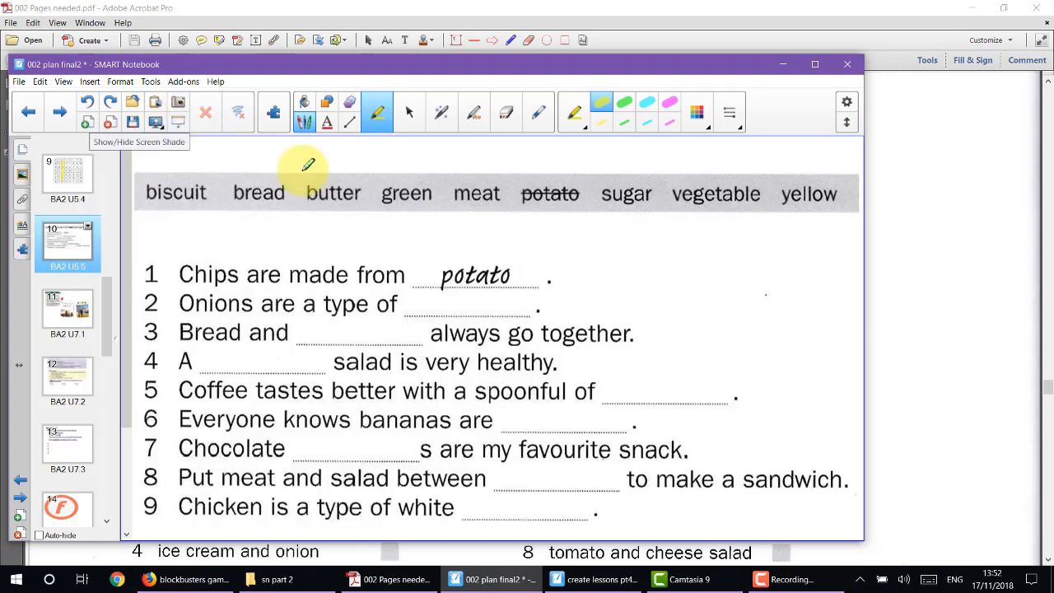
left_click(178, 123)
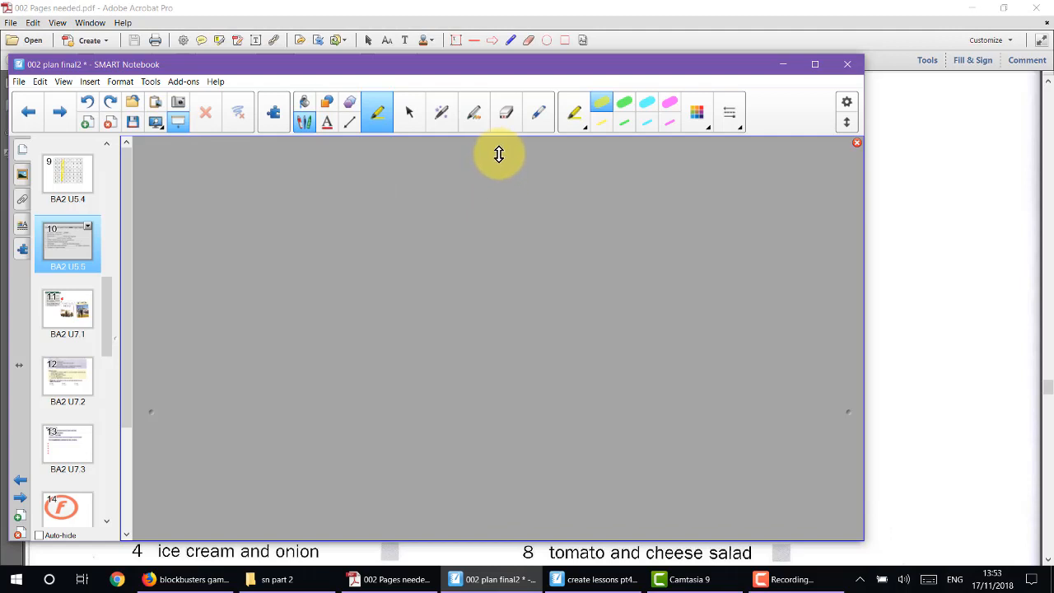
left_click_drag(499, 154, 492, 236)
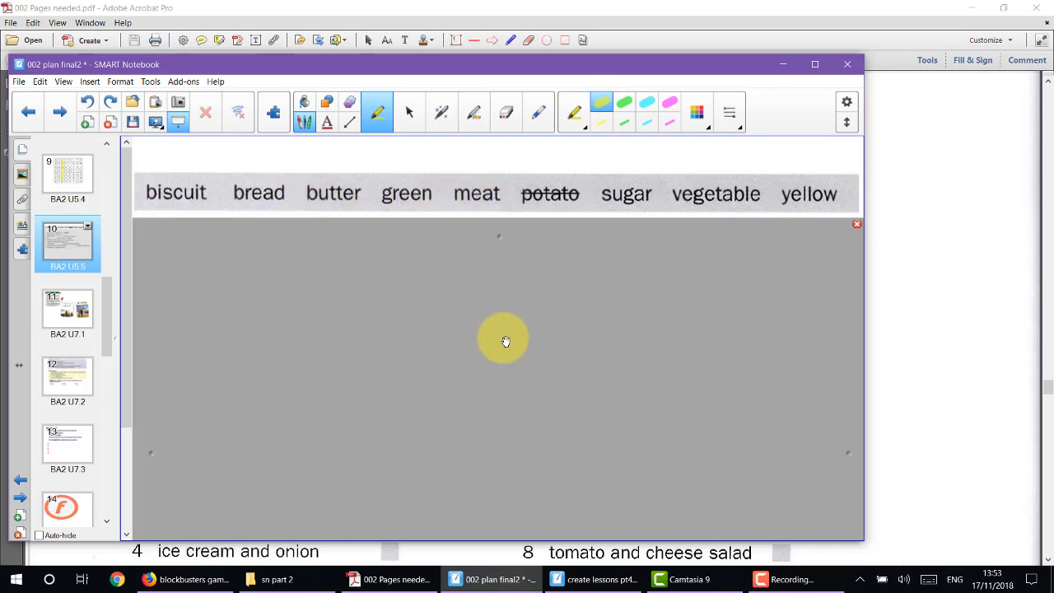
left_click_drag(499, 237, 499, 140)
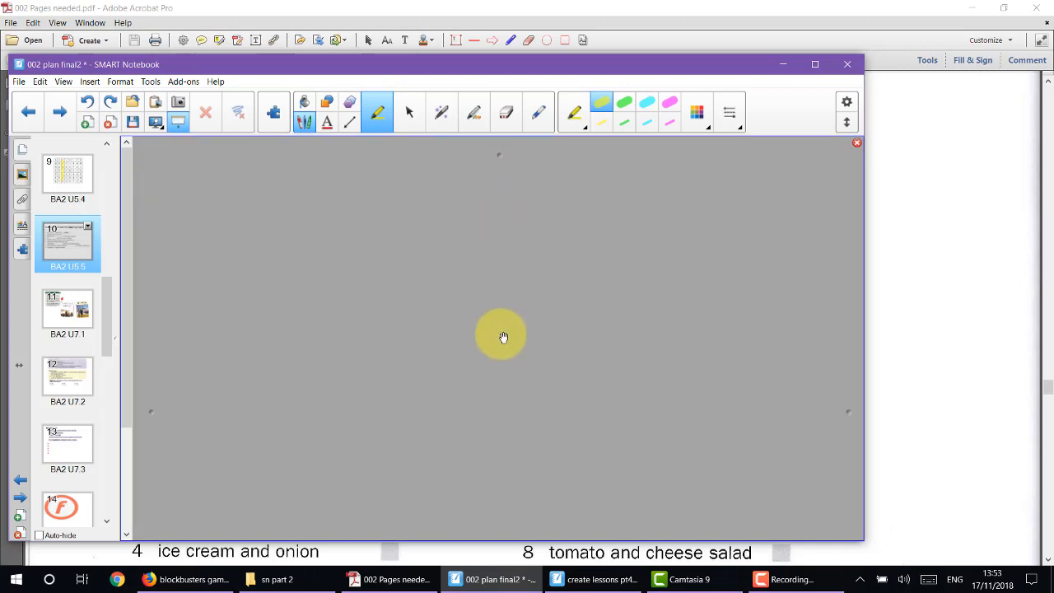
left_click_drag(498, 534, 513, 238)
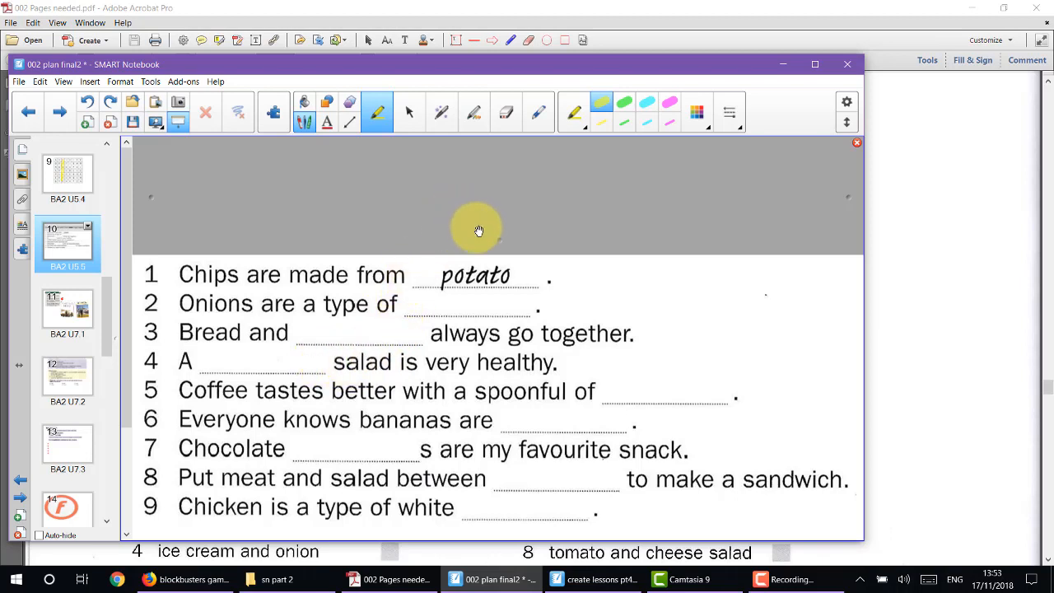
Step: Switch to Acrobat and capture exercise 2 on page 7, from its heading through sentence 9, with a rectangular screen snip
left_click(587, 584)
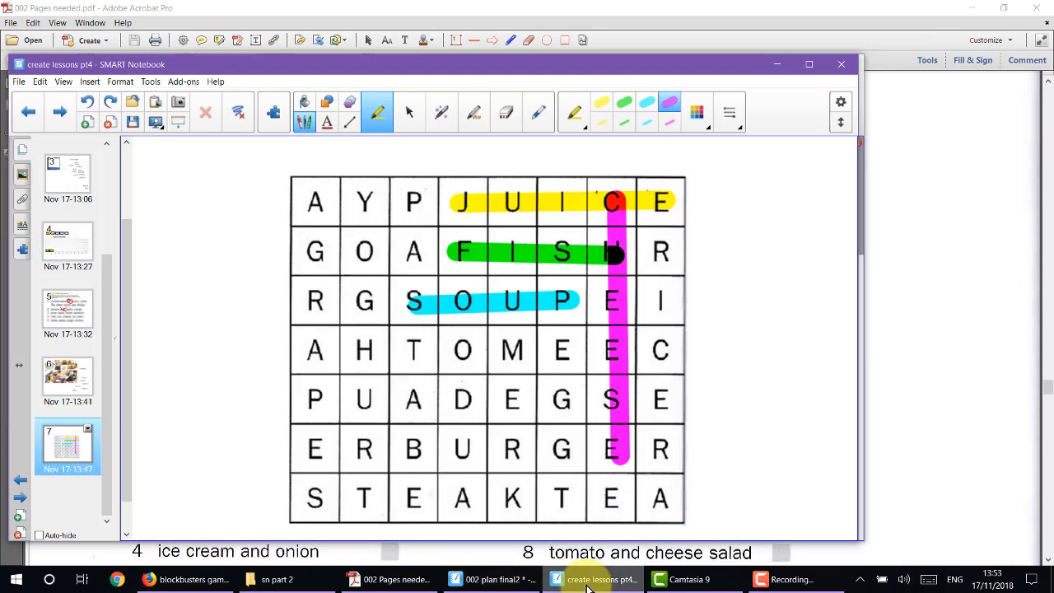
left_click(373, 583)
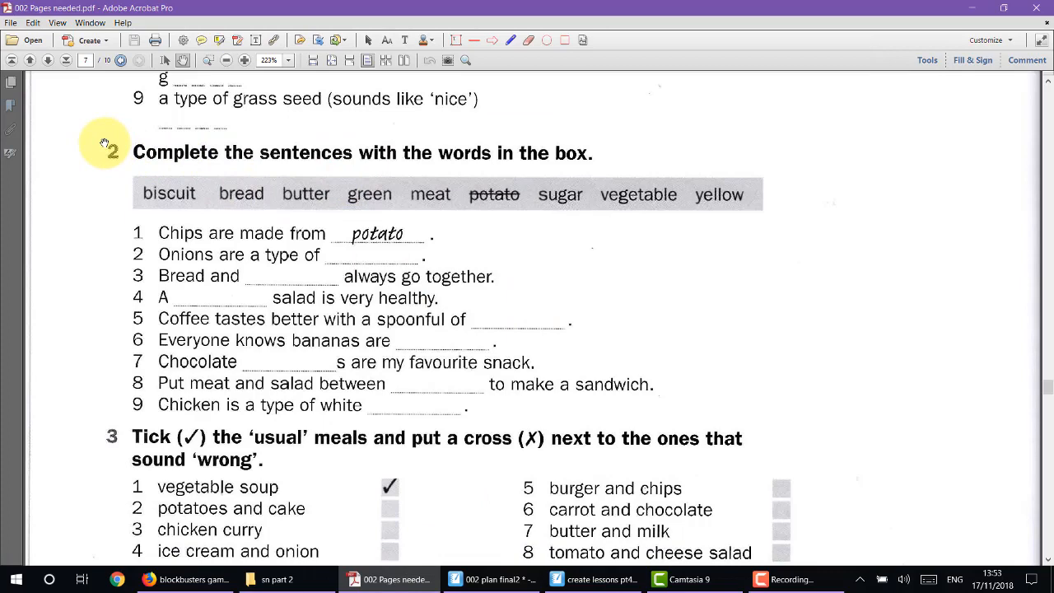
key("super+shift+s")
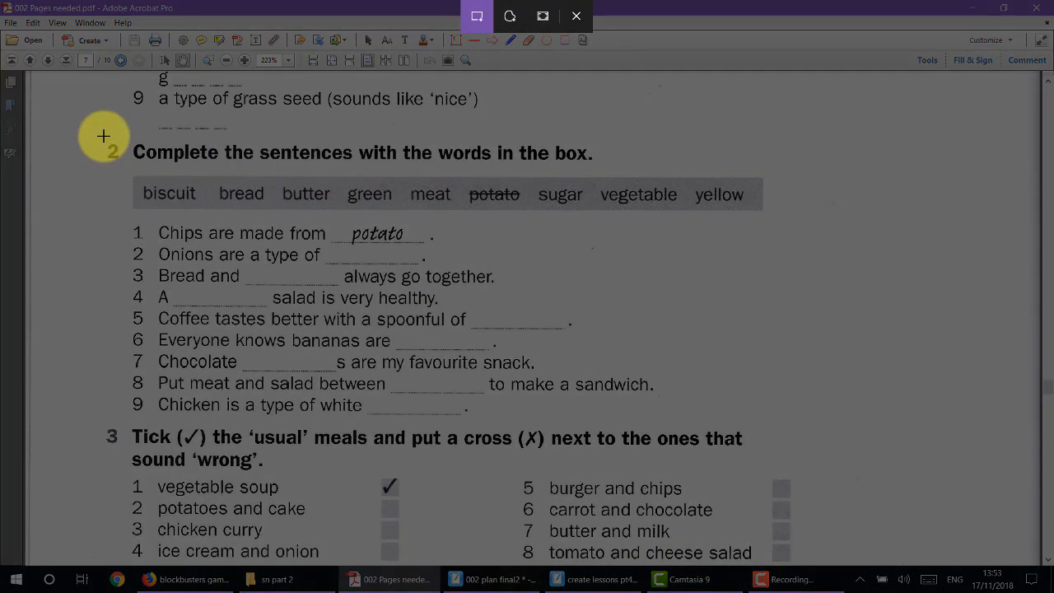
left_click_drag(102, 134, 762, 424)
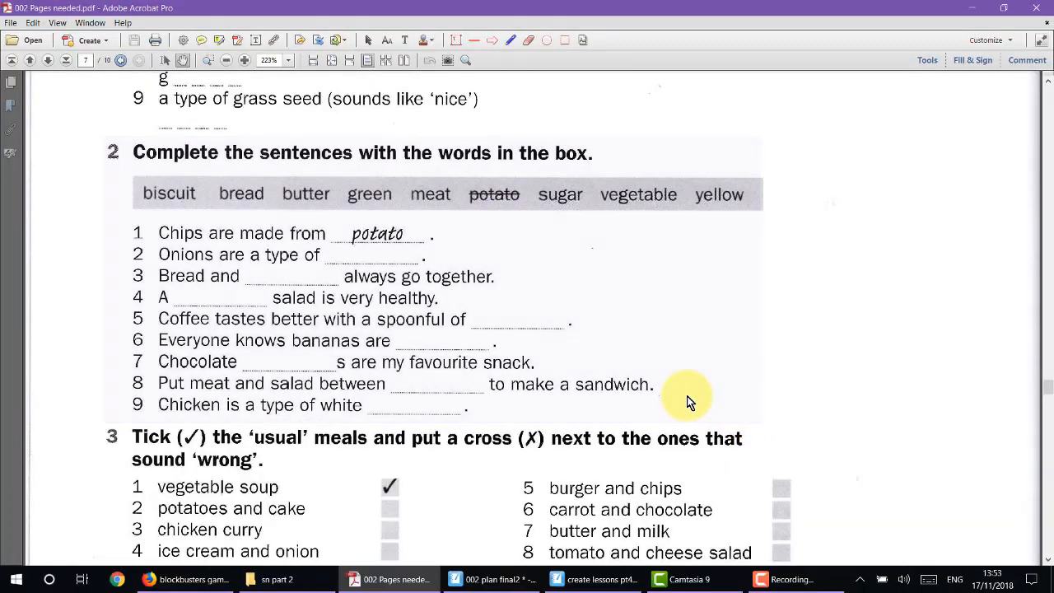
Step: Switch to create lessons pt4 in SMART Notebook, add a blank page and paste the captured sentence exercise onto it
left_click(589, 579)
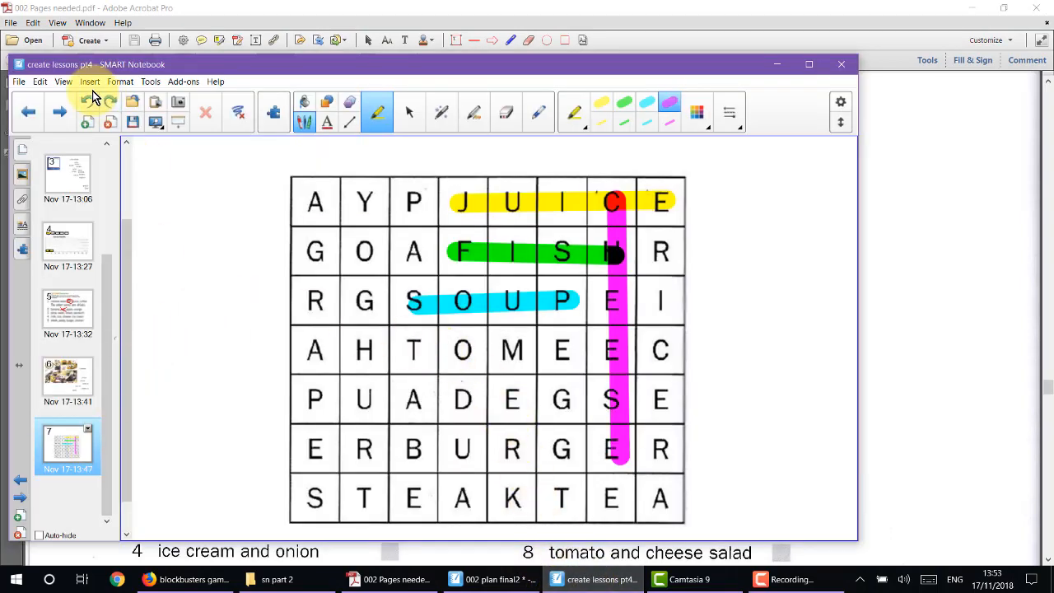
left_click(89, 125)
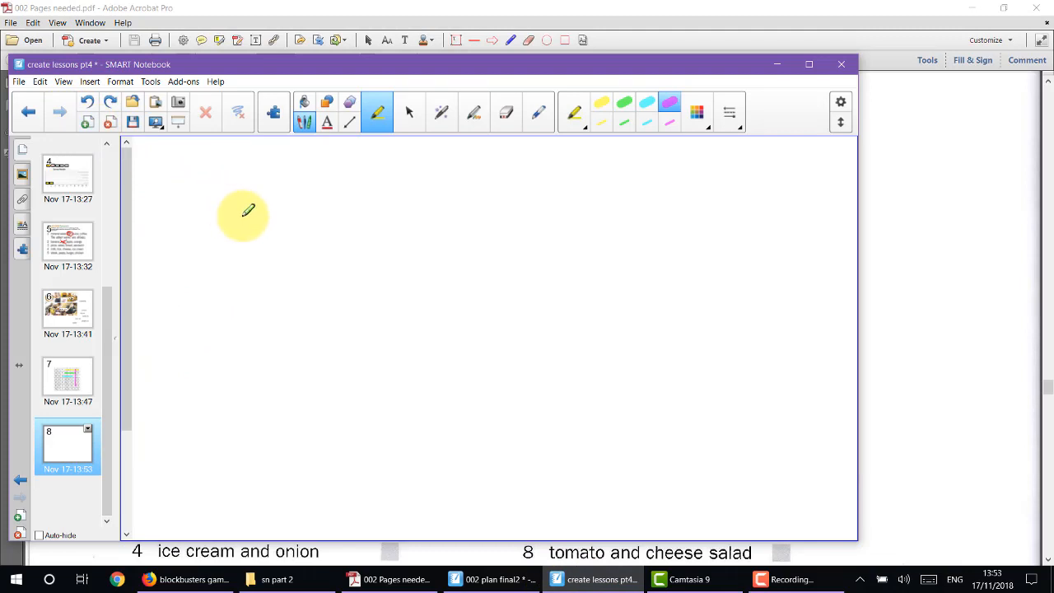
key("ctrl+v")
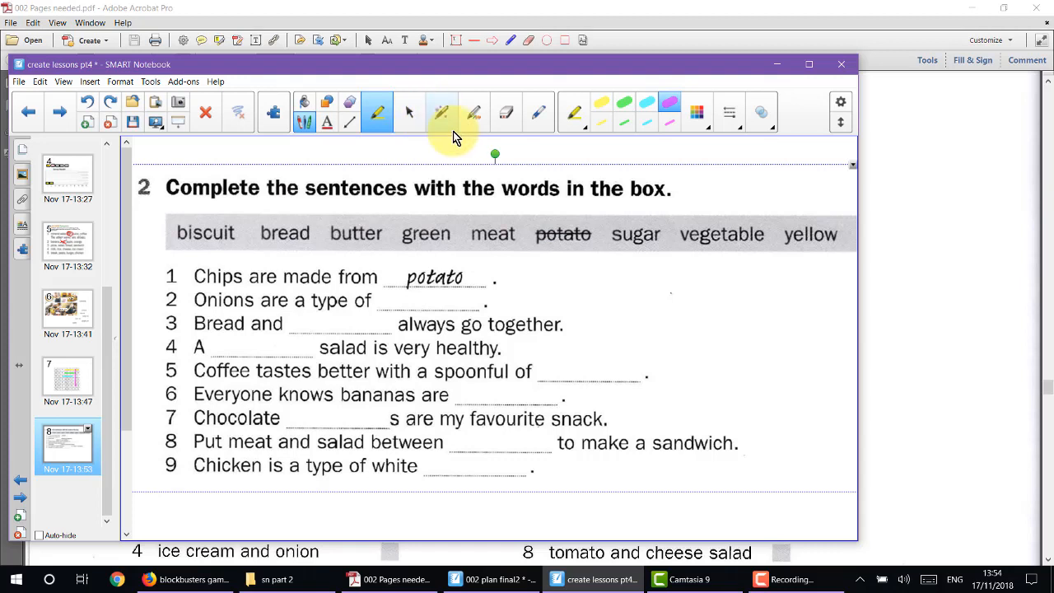
left_click(410, 113)
left_click(459, 258)
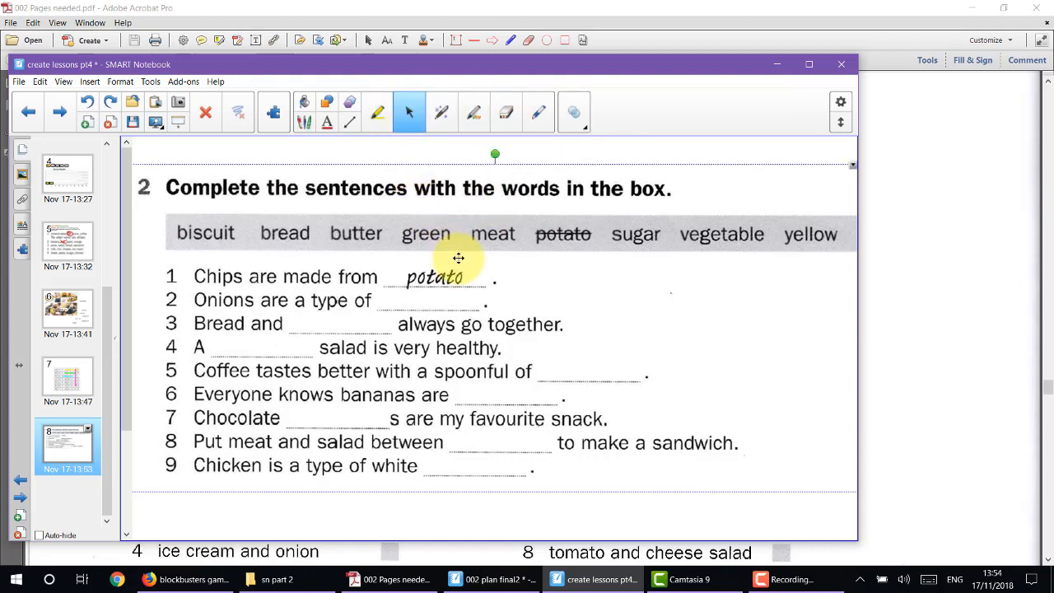
left_click(459, 258)
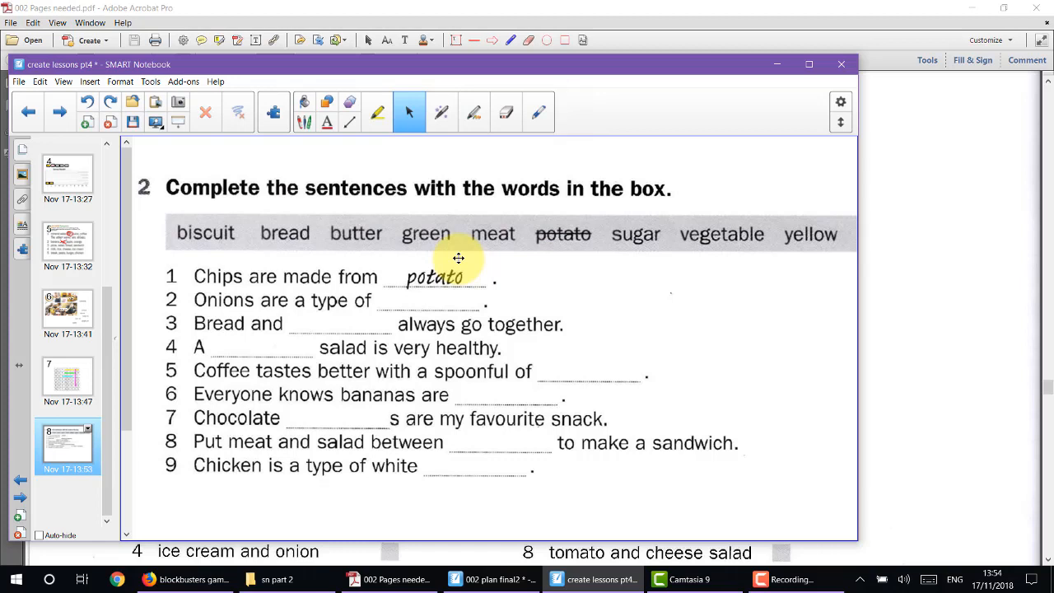
Step: Cover the sentence exercise page with a screen shade, lower its upper edge to just below the word box, and save the file
left_click(178, 129)
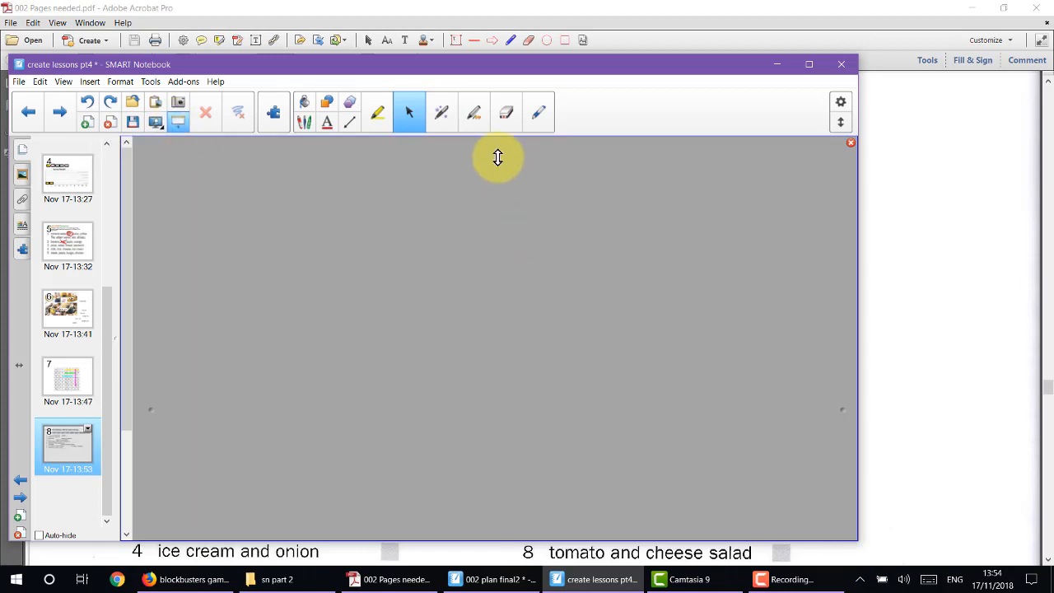
left_click_drag(496, 161, 472, 270)
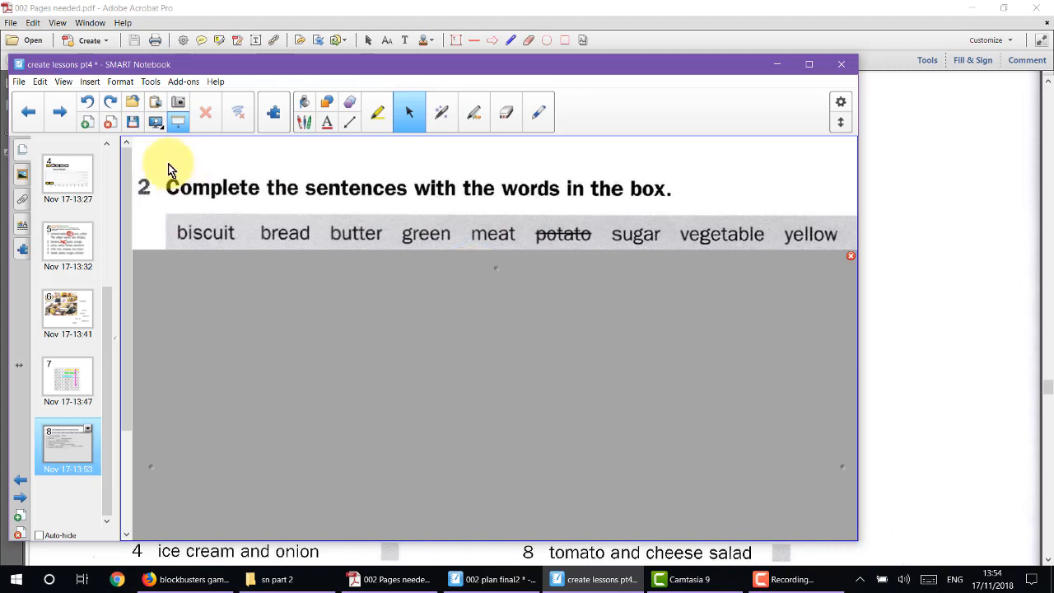
left_click(132, 124)
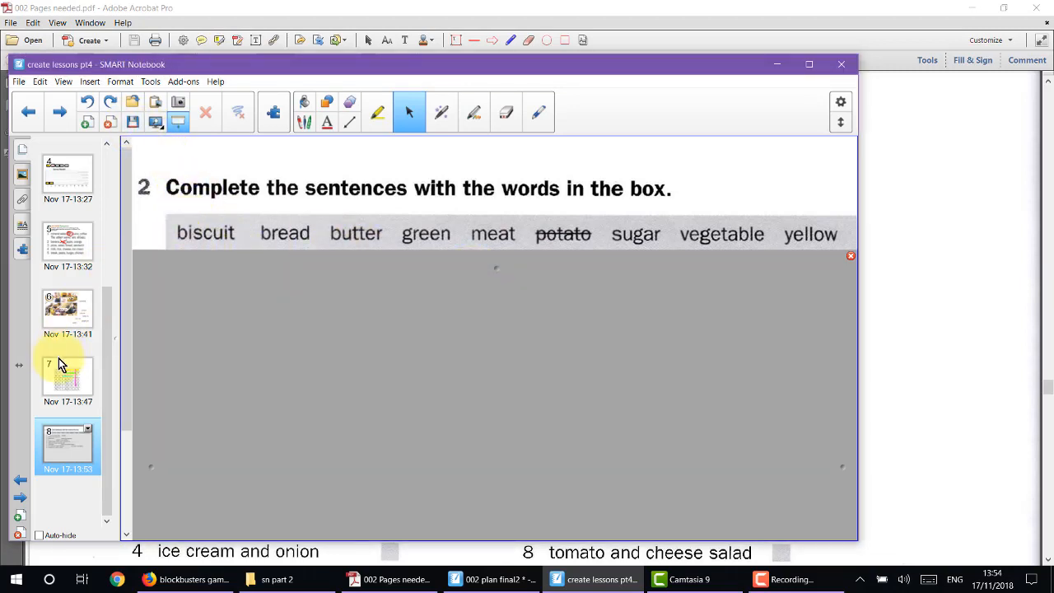
Step: Visit page 7 and return to page 8 to check the saved shade, and try repositioning the shade over the exercise
left_click(63, 385)
left_click(67, 439)
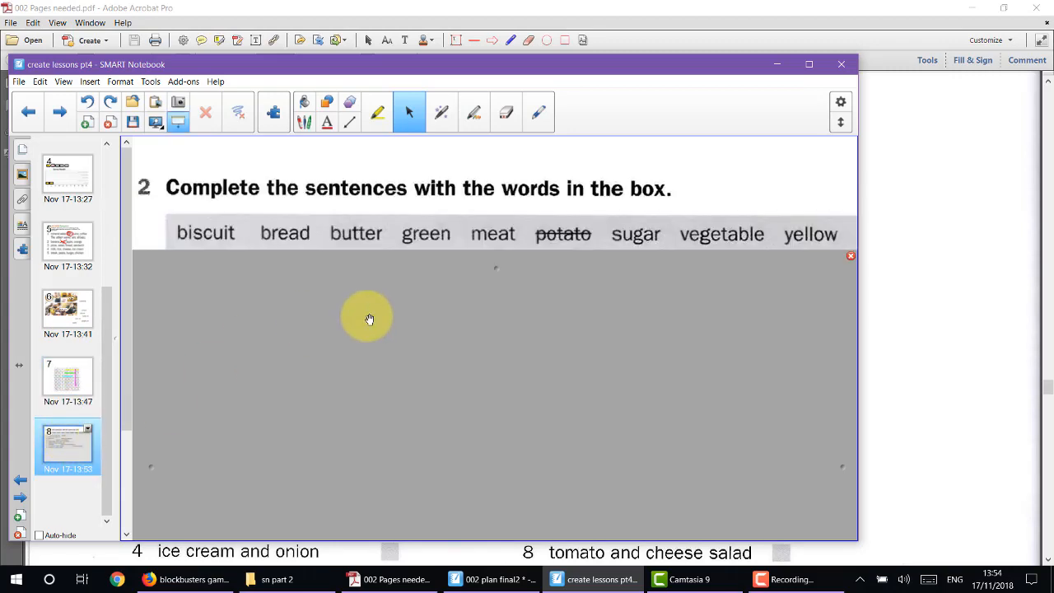
left_click_drag(498, 426, 493, 269)
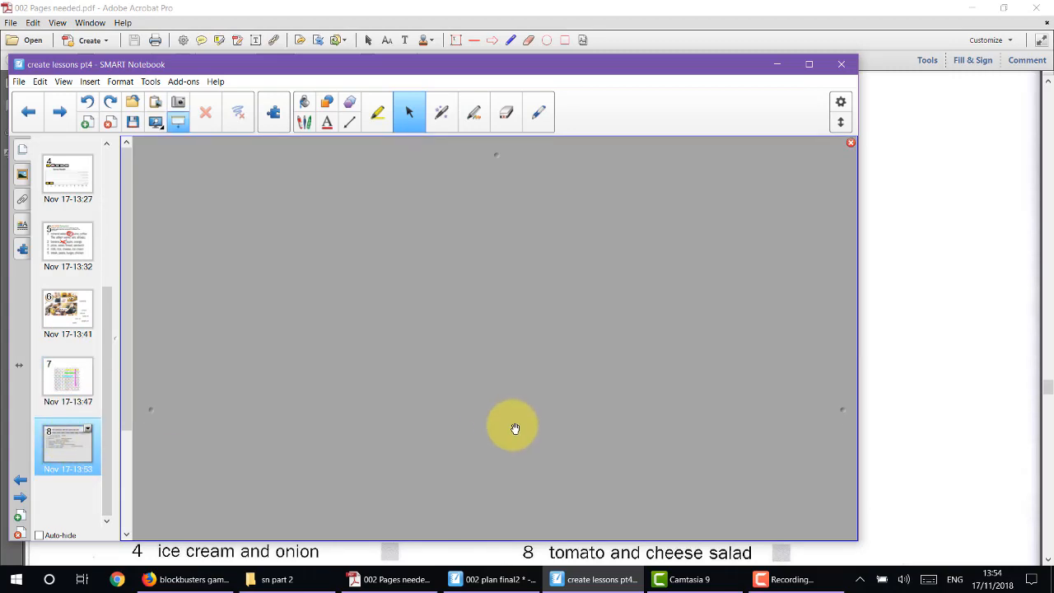
left_click_drag(516, 429, 507, 202)
Step: Raise the screen shade's lower edge on page 8 to uncover sentences 1 to 9
left_click_drag(528, 359, 519, 228)
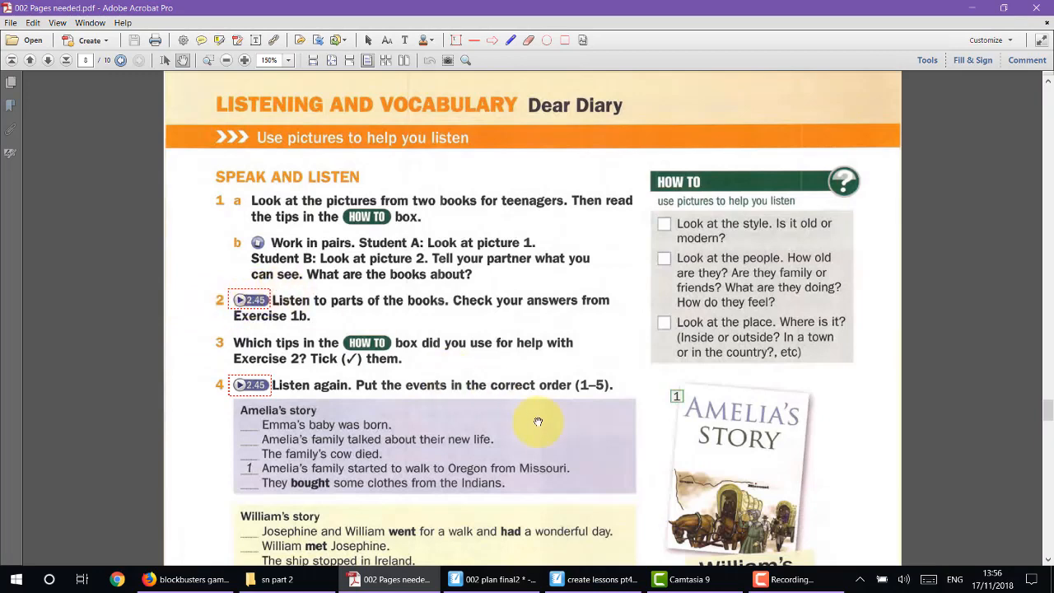
Step: Switch to Acrobat and draw a red oval around the HOW TO box on page 8 of the PDF
scroll(543, 407, "down", 3)
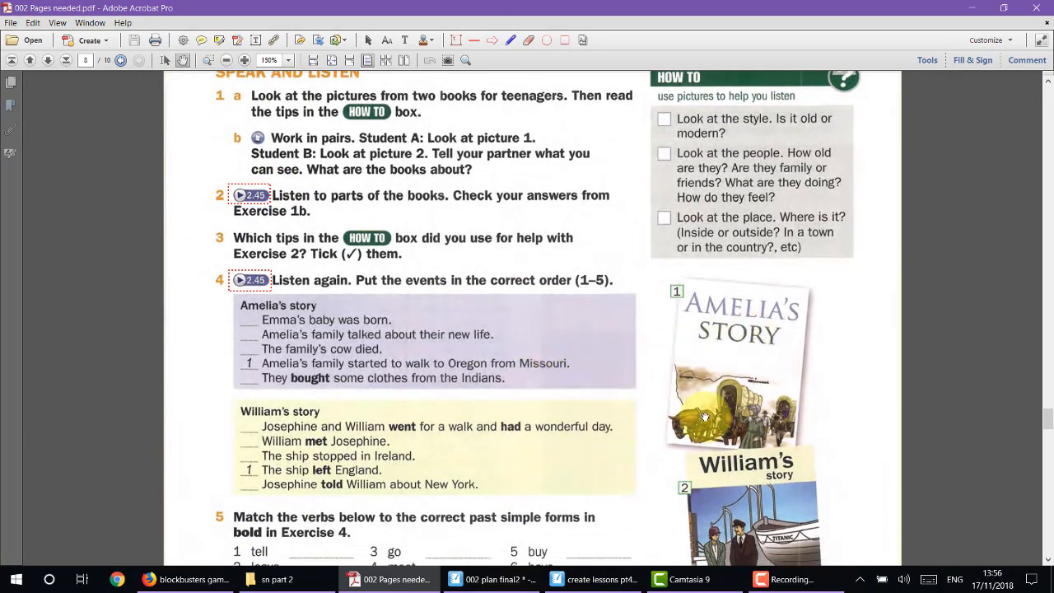
scroll(725, 412, "up", 4)
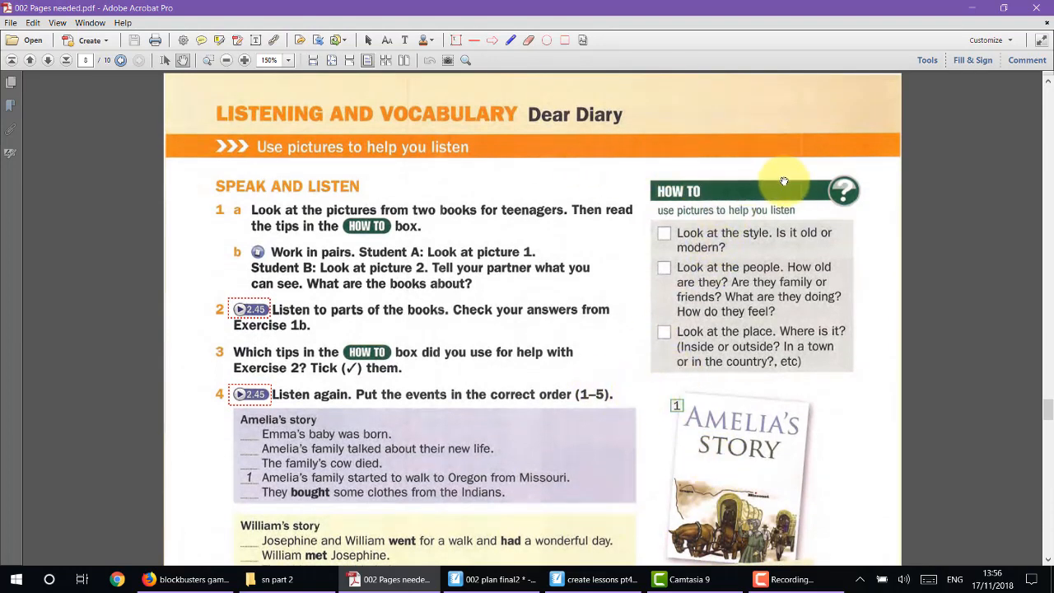
left_click(546, 40)
mouse_move(612, 167)
left_mouse_down()
mouse_move(790, 393)
mouse_move(871, 385)
left_mouse_up()
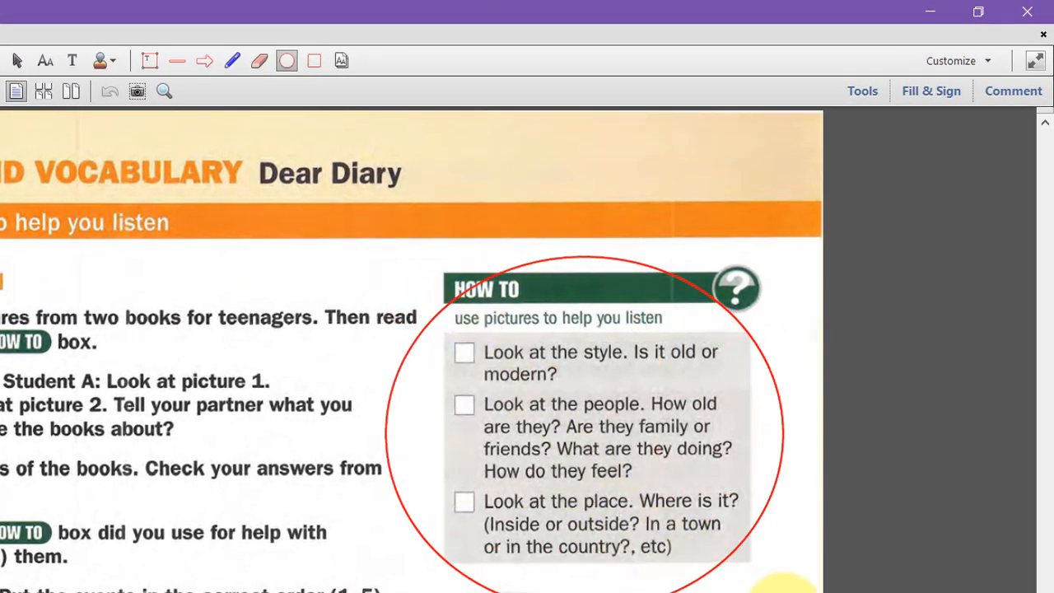
left_click_drag(783, 592, 783, 592)
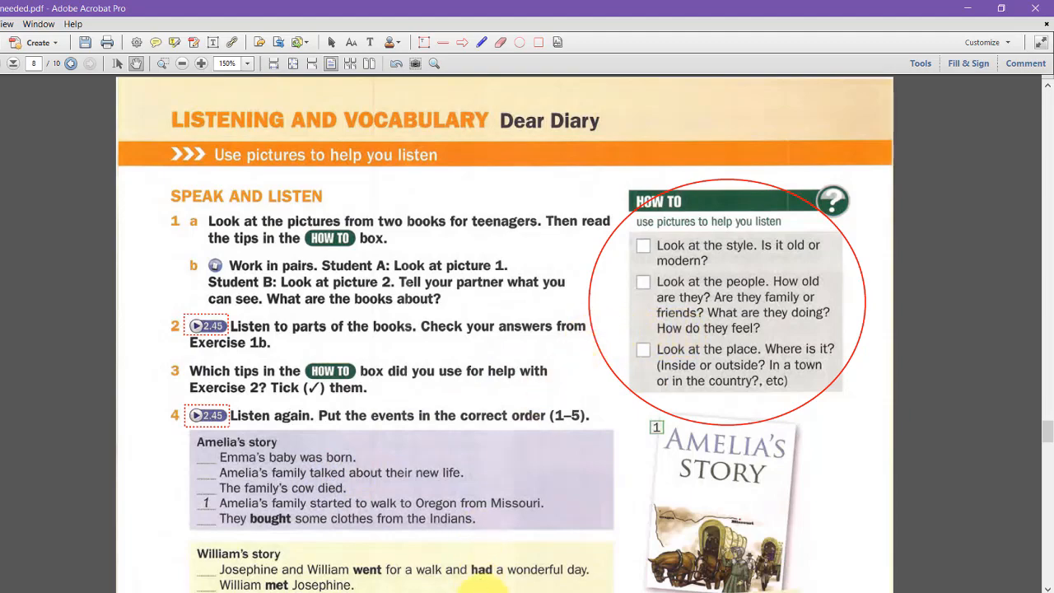
Step: Examine page 11 of 002 plan final2, comparing its HOW TO box and two book covers with the PDF, and try its sound icon
left_click(473, 592)
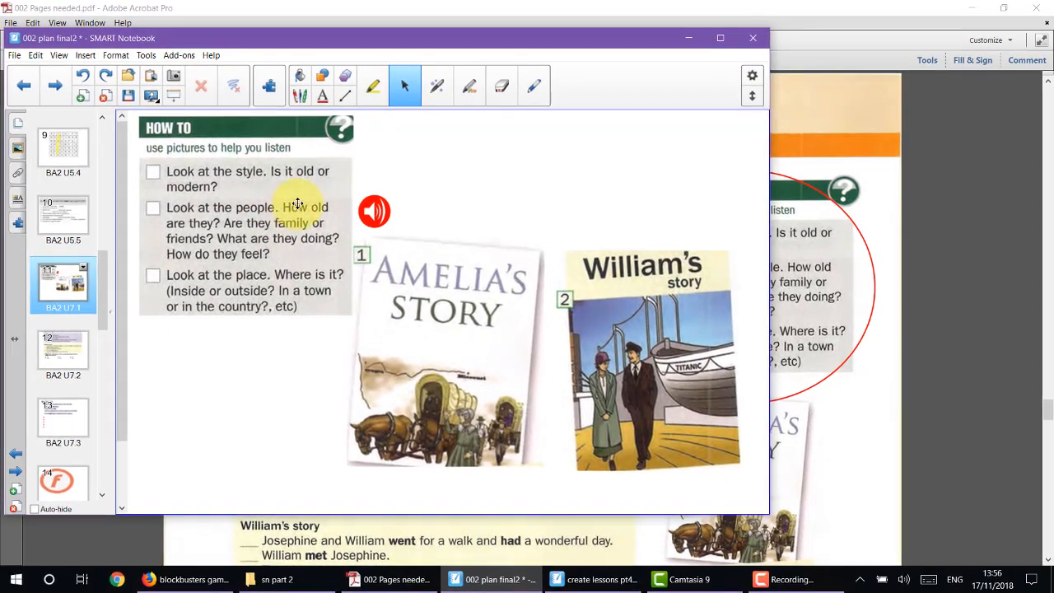
left_click(855, 282)
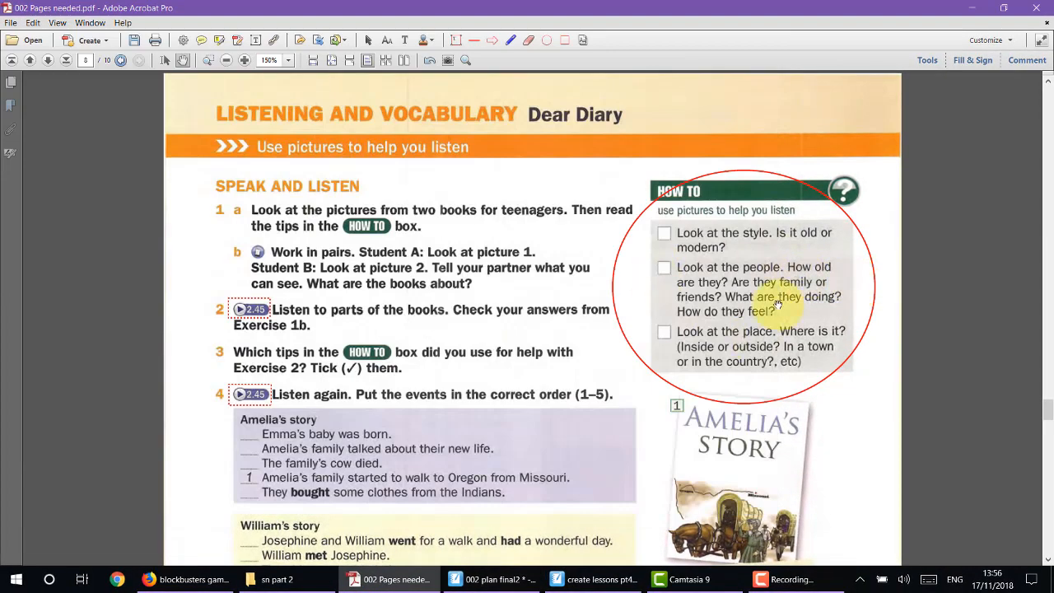
left_click(492, 579)
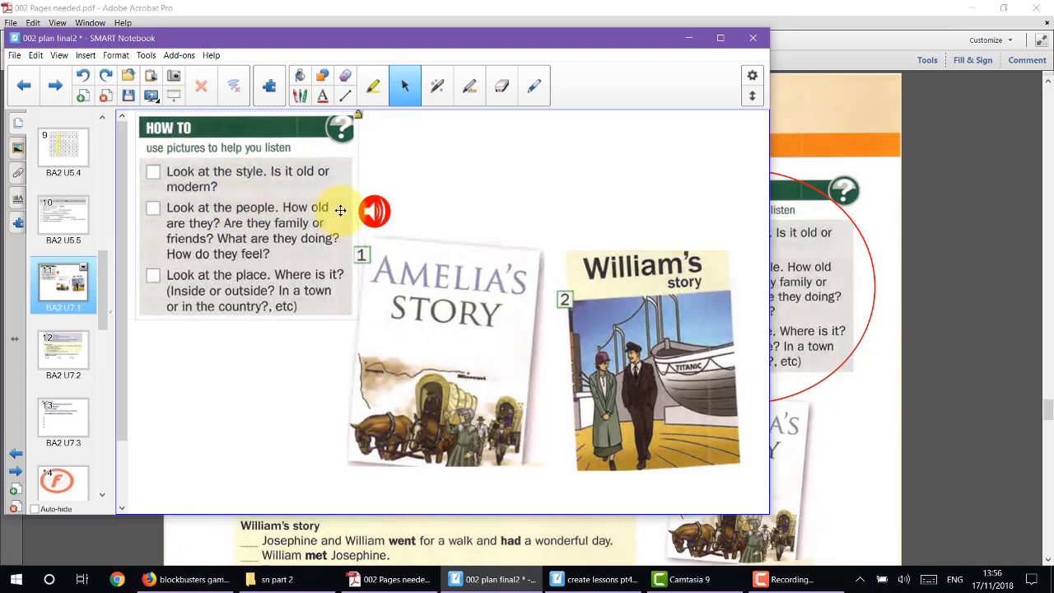
left_click(447, 337)
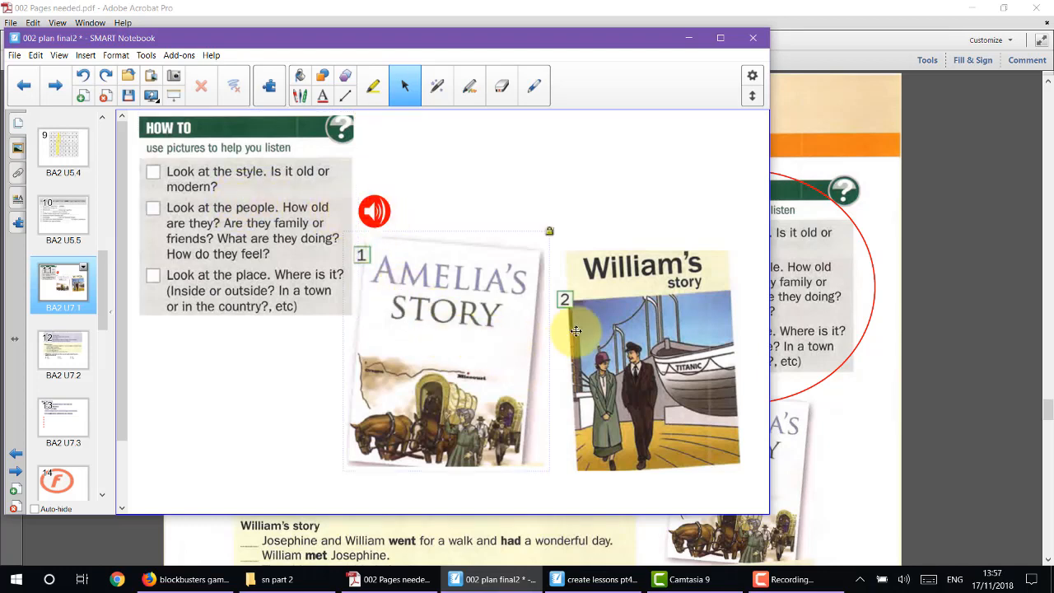
left_click(848, 460)
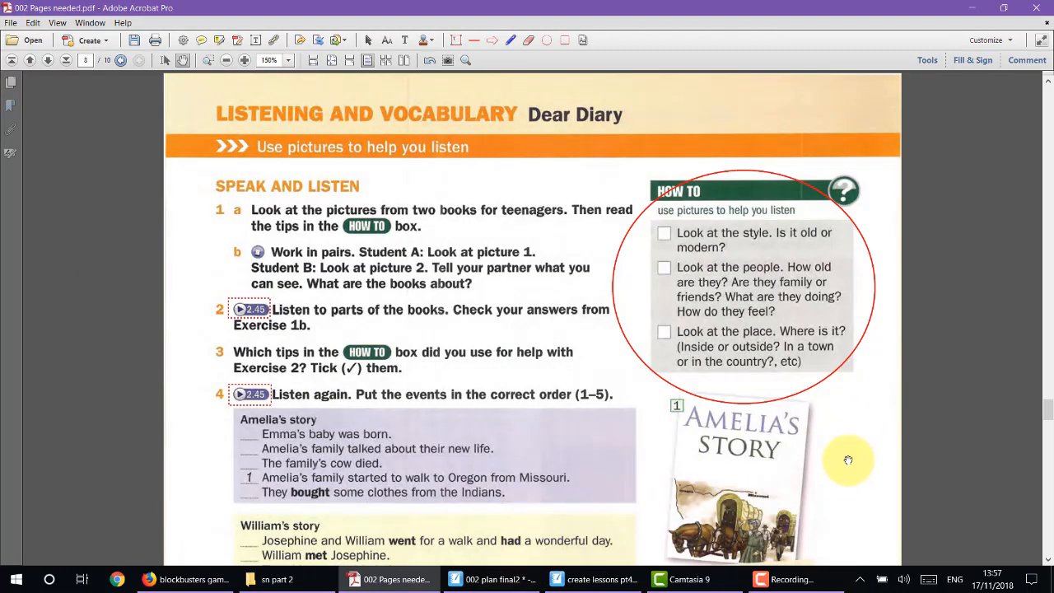
scroll(849, 460, "down", 3)
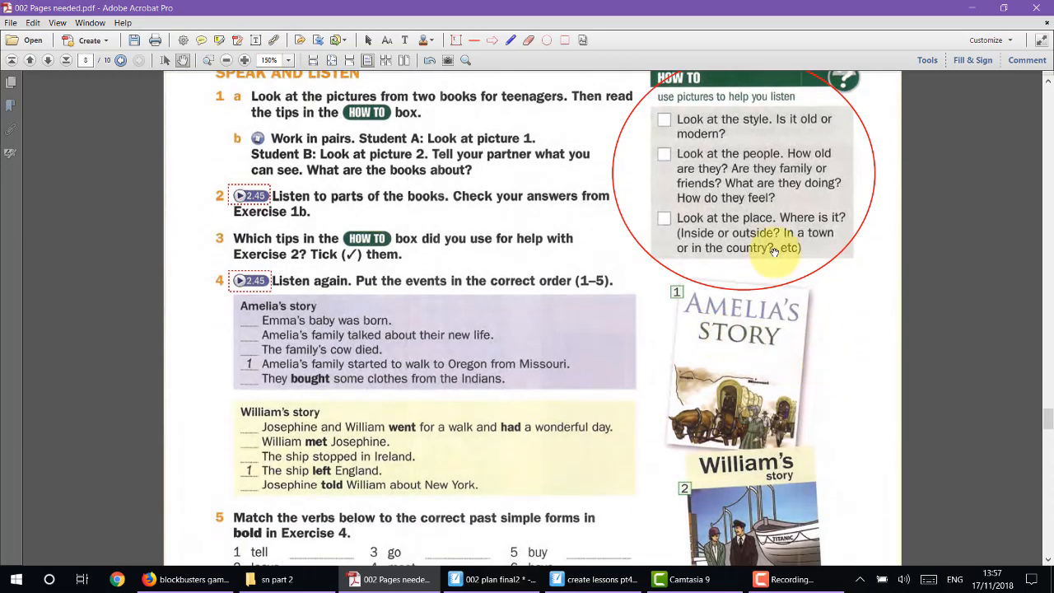
left_click(497, 583)
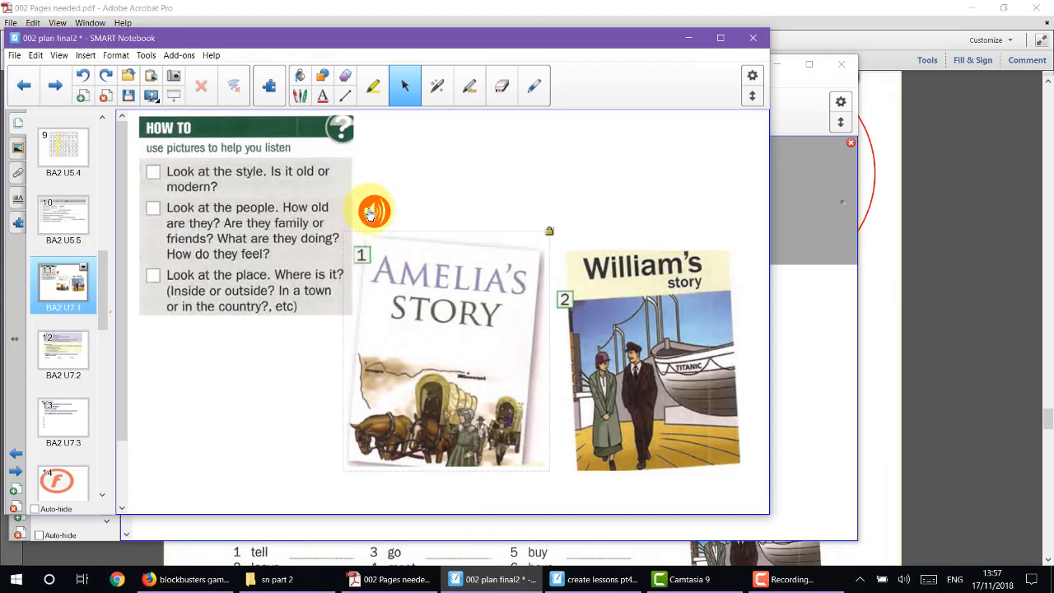
left_click(377, 217)
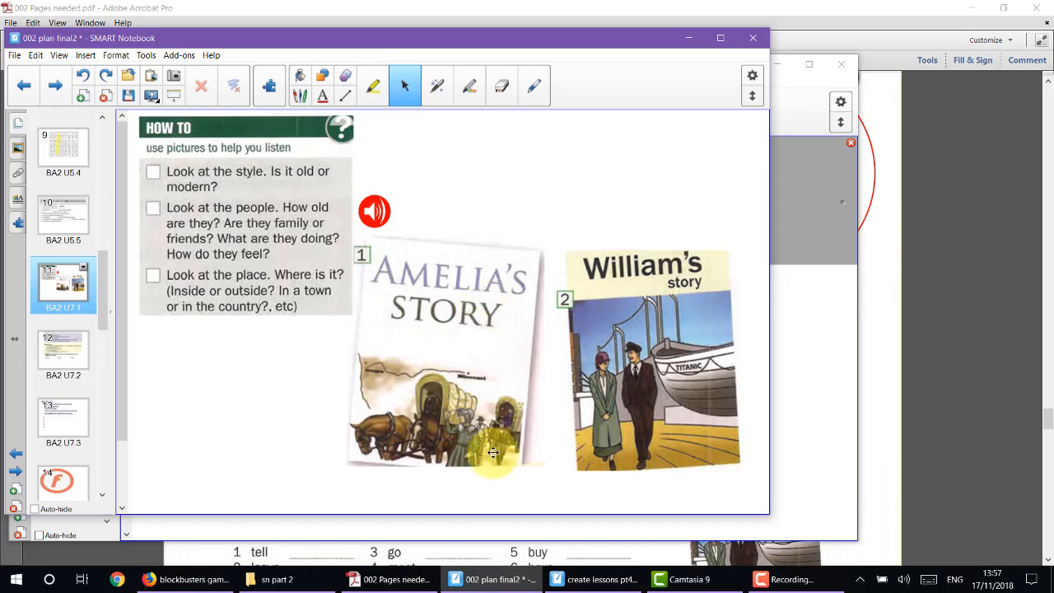
Step: Switch to create lessons pt4 in SMART Notebook and add a blank page after page 8
left_click(610, 587)
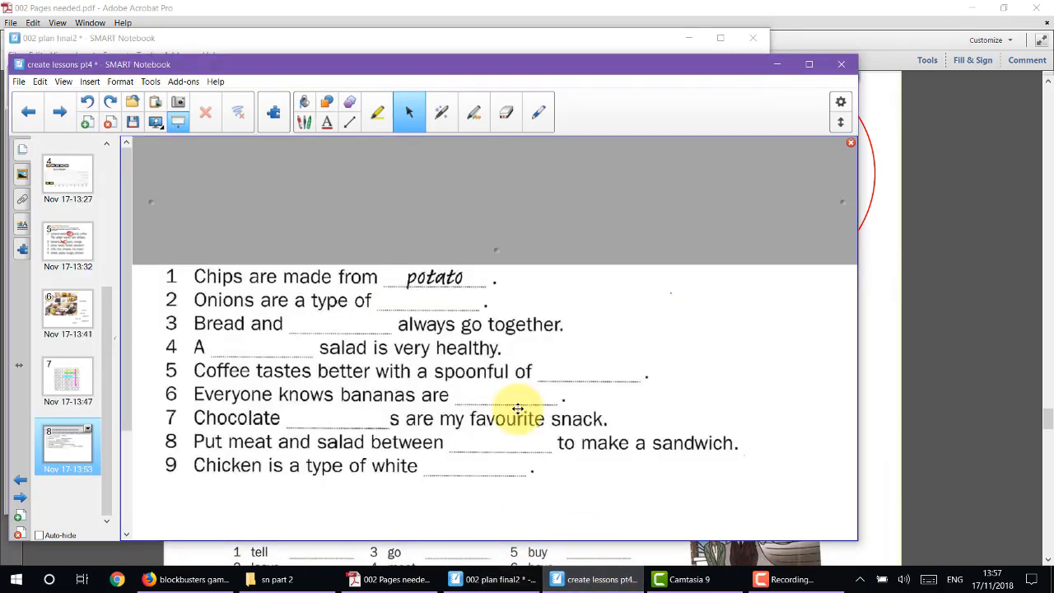
left_click(87, 124)
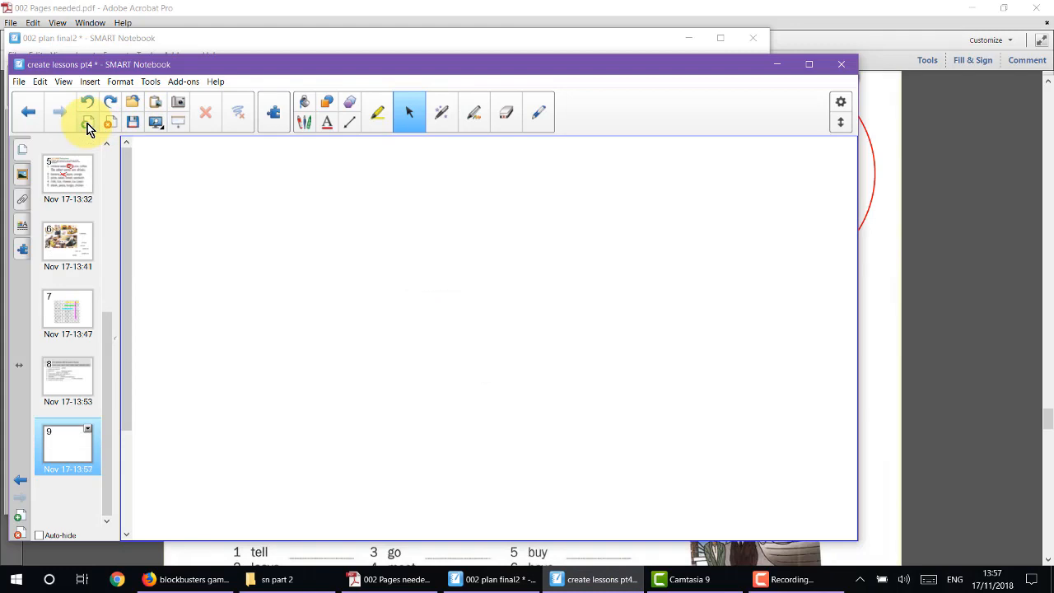
Step: Return to Acrobat and delete the red oval around the HOW TO box
left_click(871, 423)
left_click(832, 261)
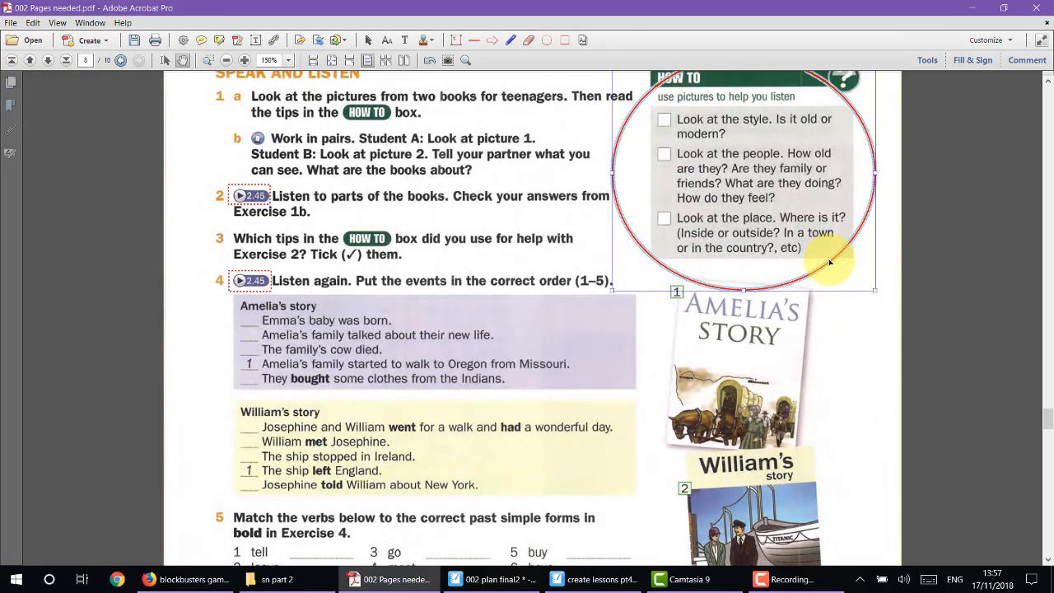
key("Delete")
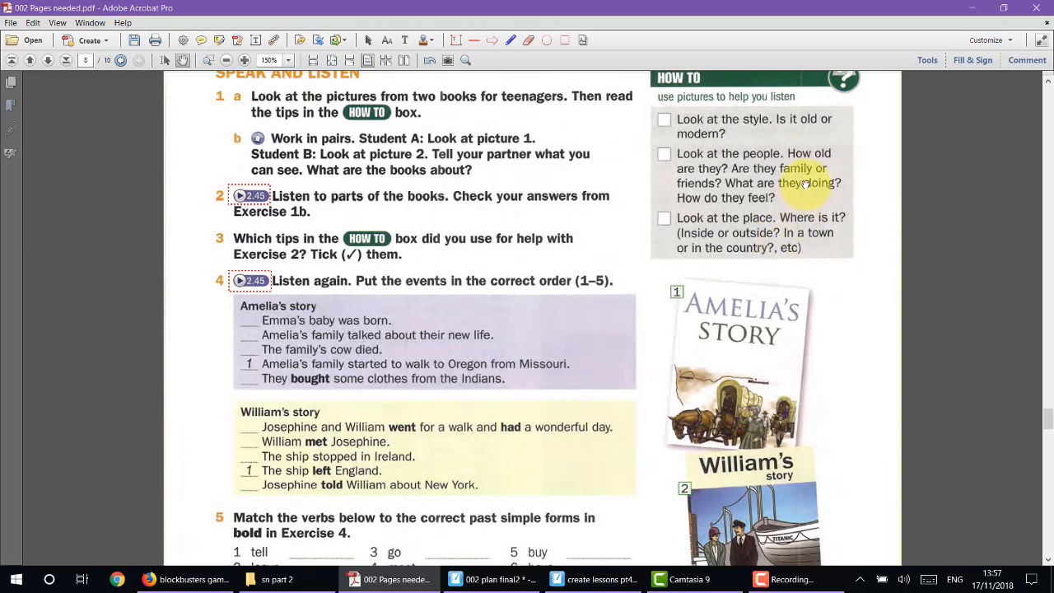
Step: Capture the whole HOW TO box from the PDF page with a rectangular screen snip
scroll(806, 183, "up", 1)
scroll(806, 183, "up", 2)
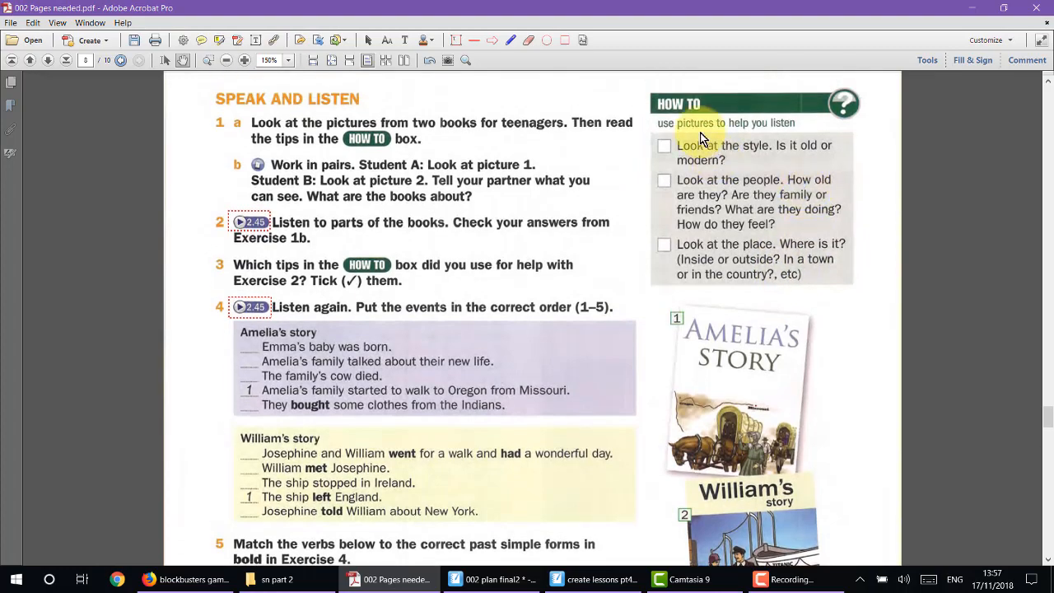
key("shift+super+s")
left_click_drag(645, 85, 860, 285)
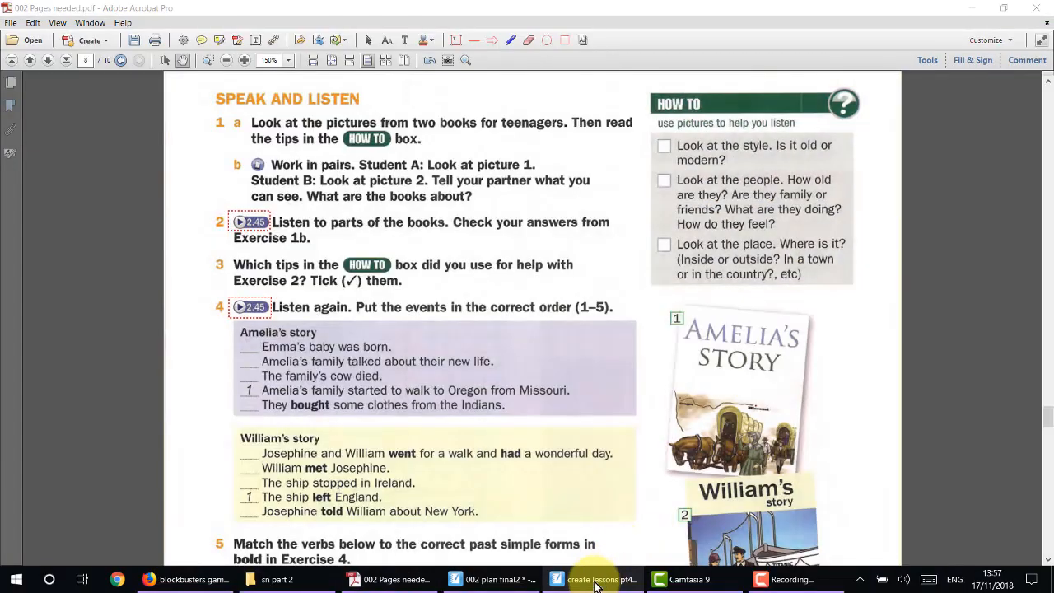
Step: Paste the captured HOW TO box onto page 9 of create lessons pt4, shrink it and place it in the upper-left corner
left_click(595, 579)
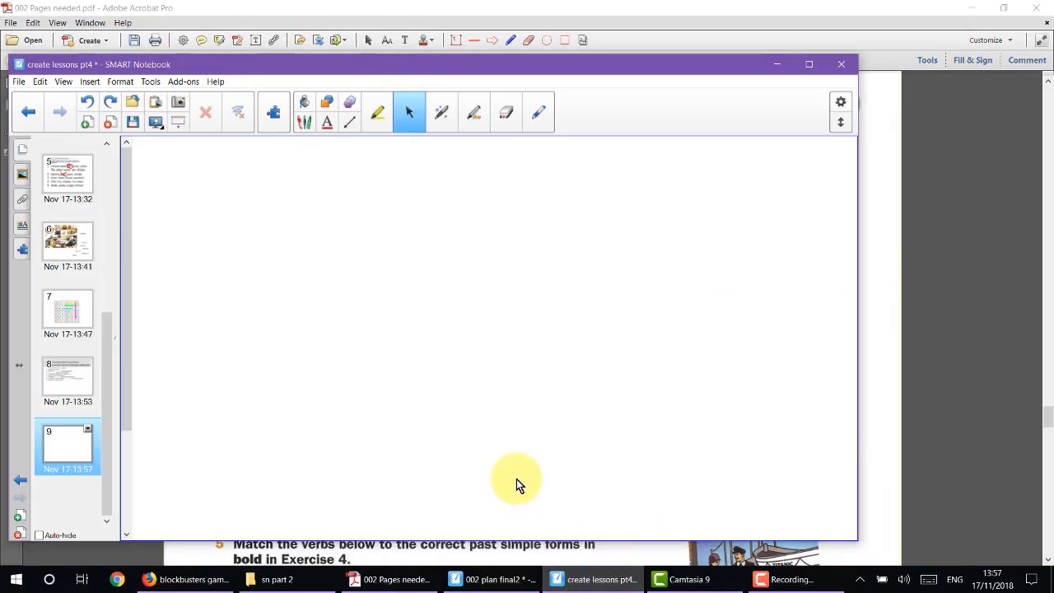
key("ctrl+v")
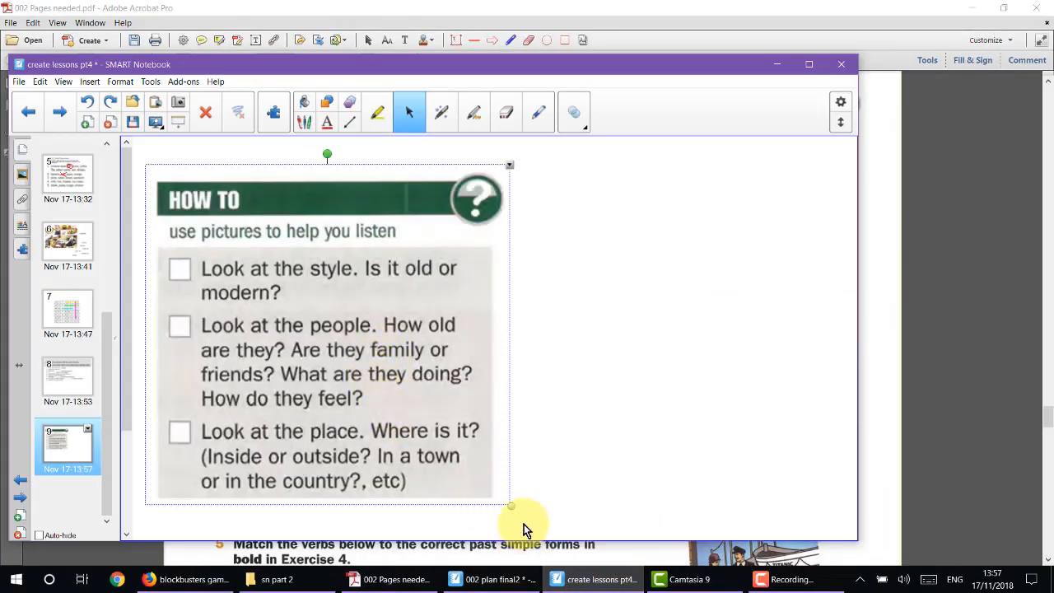
left_click_drag(510, 507, 348, 383)
left_click_drag(275, 266, 275, 259)
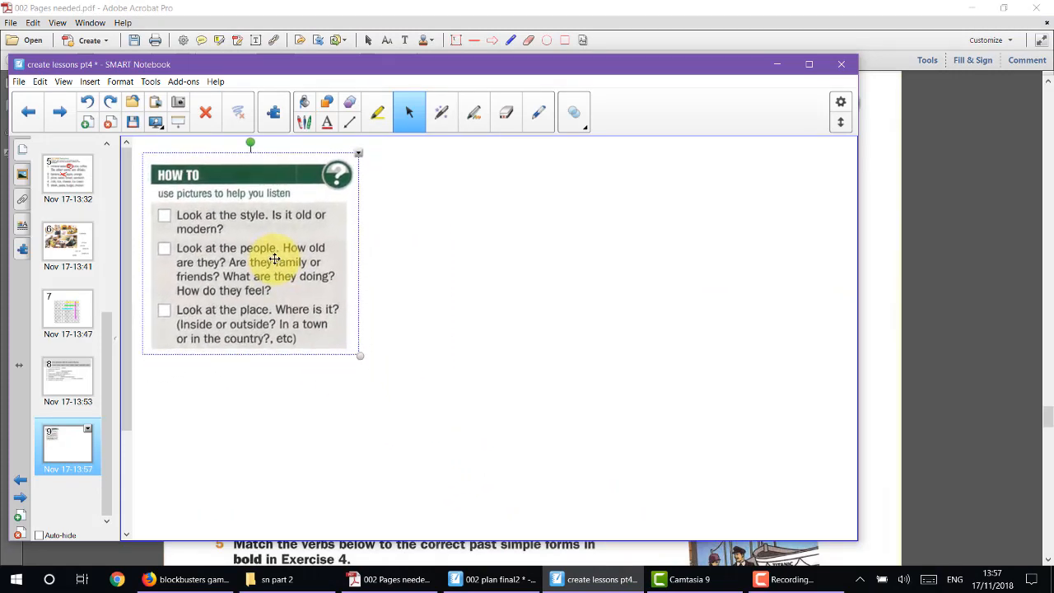
left_click(274, 259)
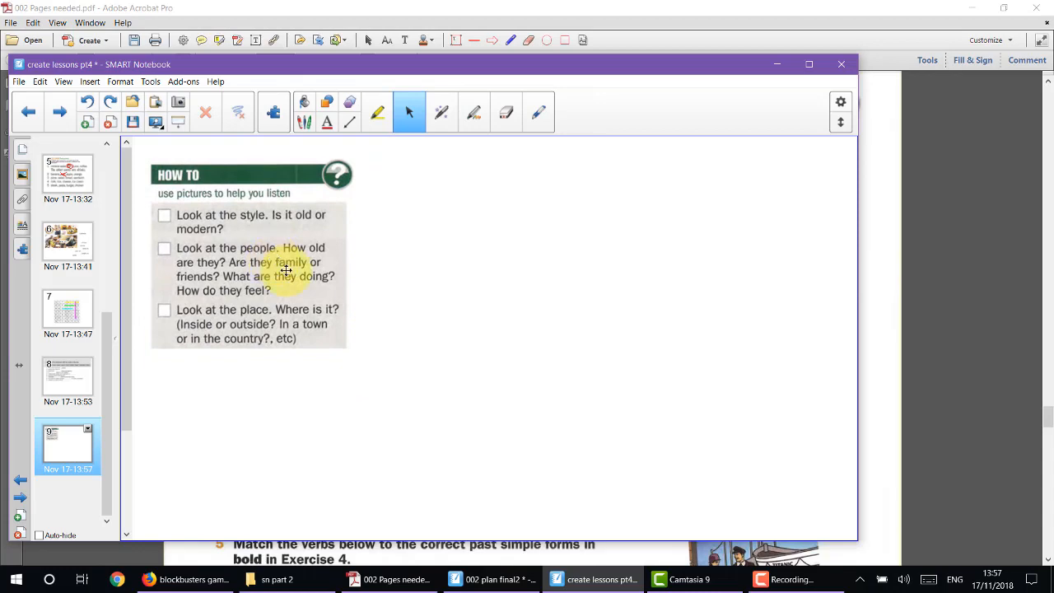
Step: Return to Acrobat and capture the Amelia's Story book cover with a rectangular screen snip
left_click(582, 581)
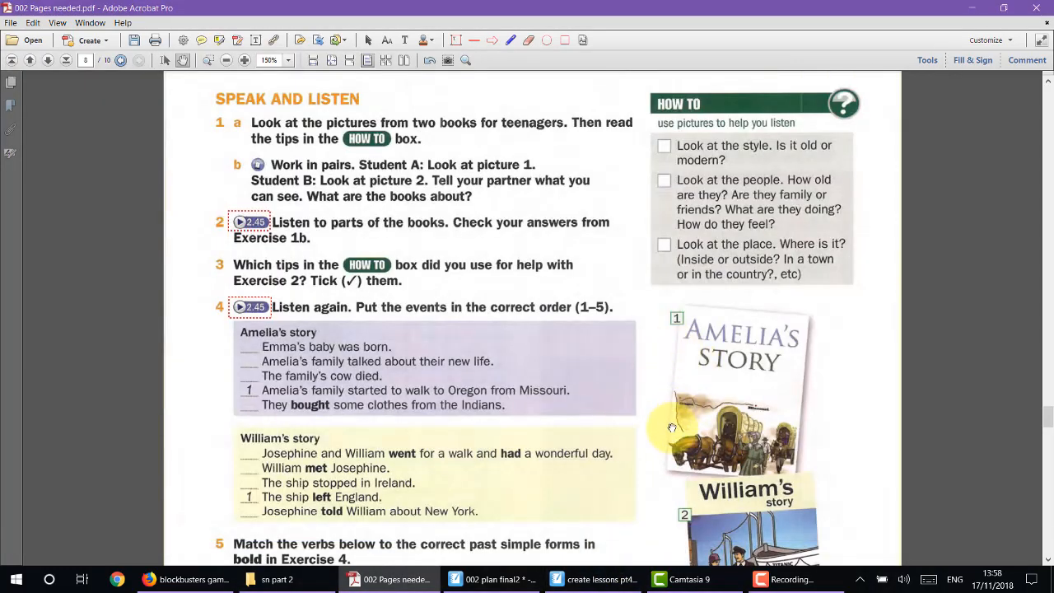
left_click_drag(672, 427, 674, 330)
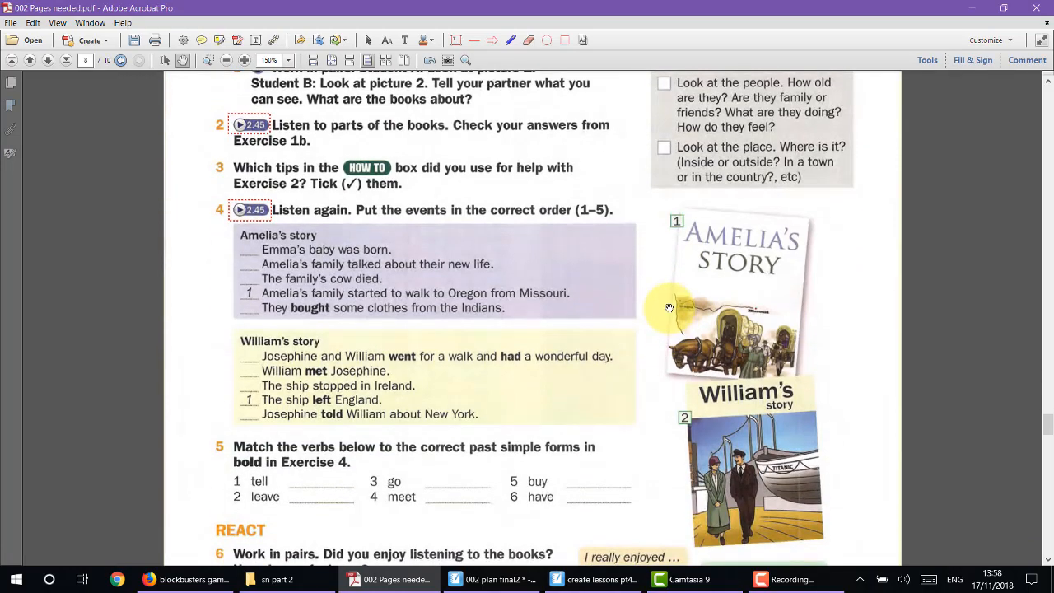
key("super+shift+s")
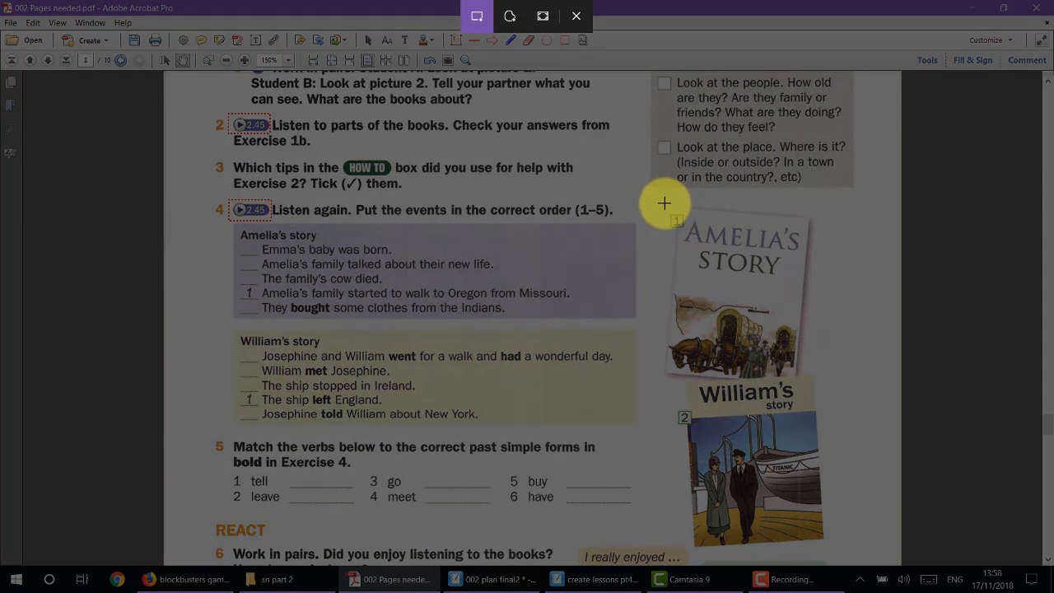
left_click_drag(658, 200, 807, 380)
Step: Paste the Amelia's Story cover onto page 9 of create lessons pt4, shrink it and move it to the right side of the page
left_click(604, 587)
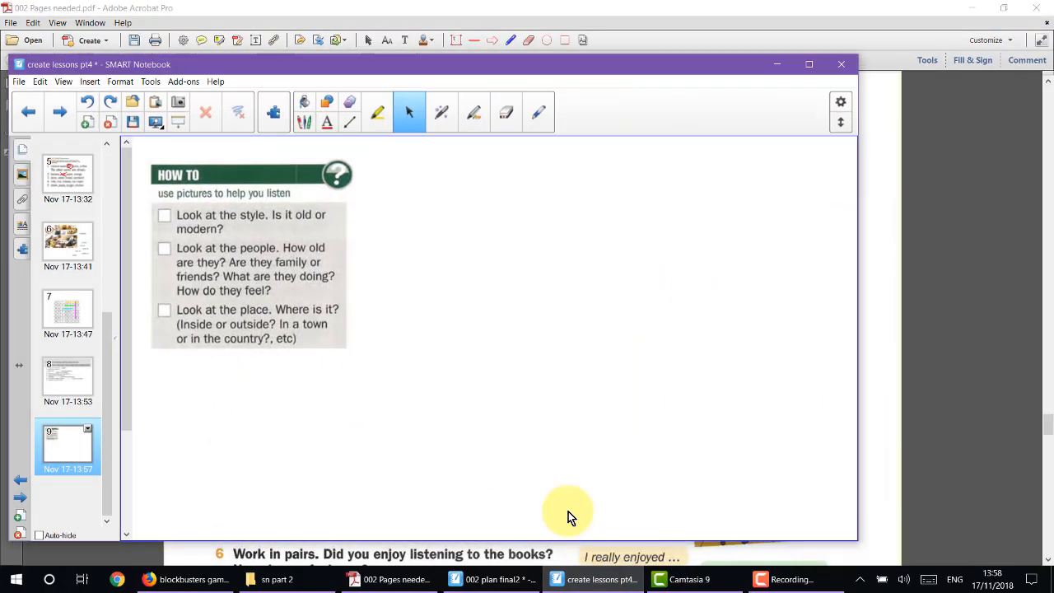
key("ctrl+v")
left_click_drag(325, 365, 494, 399)
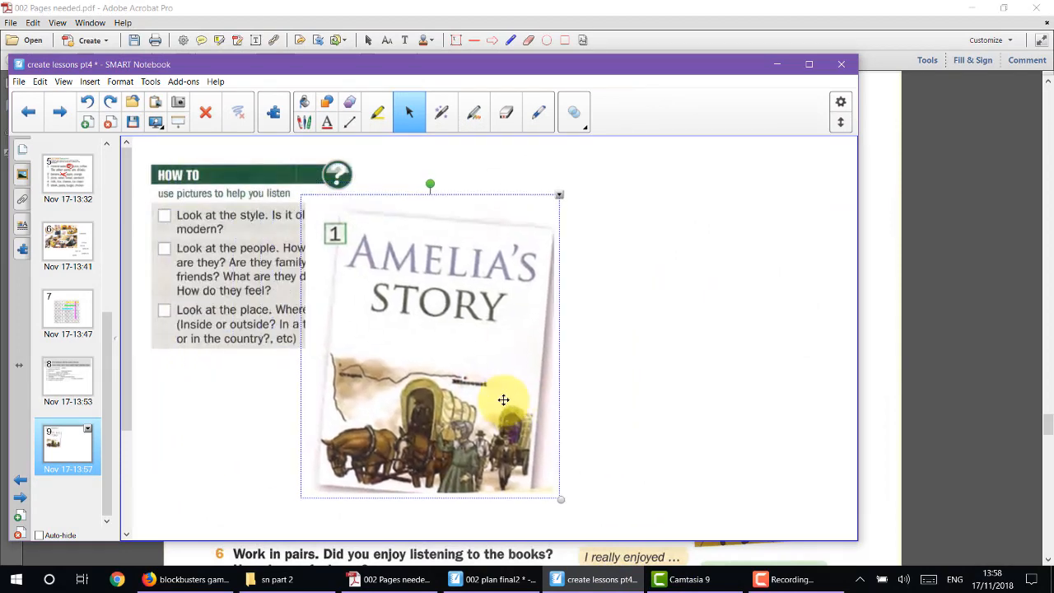
left_click_drag(568, 501, 481, 404)
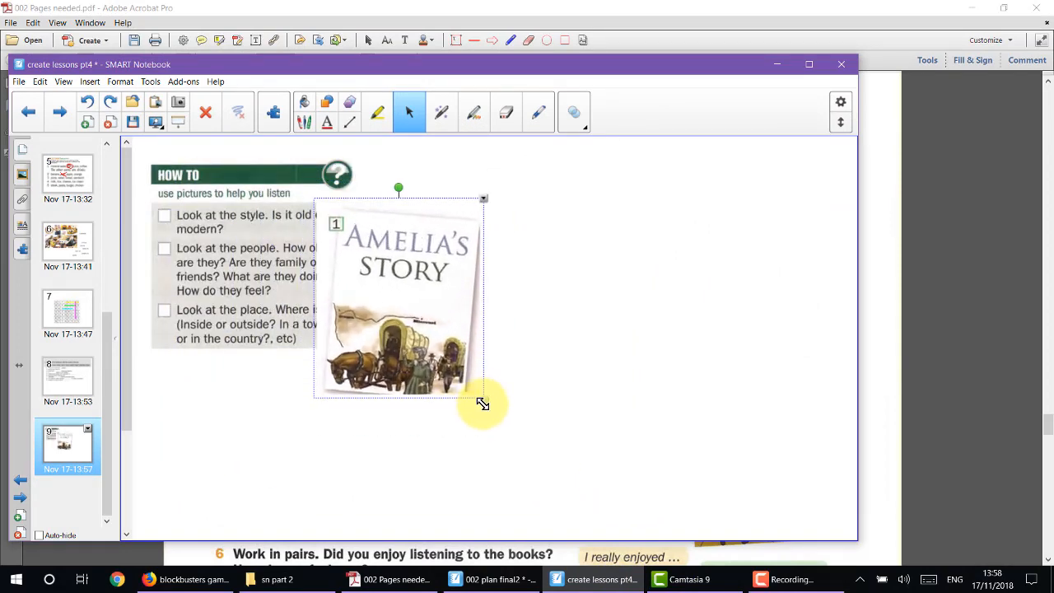
left_click_drag(410, 288, 674, 251)
left_click(613, 489)
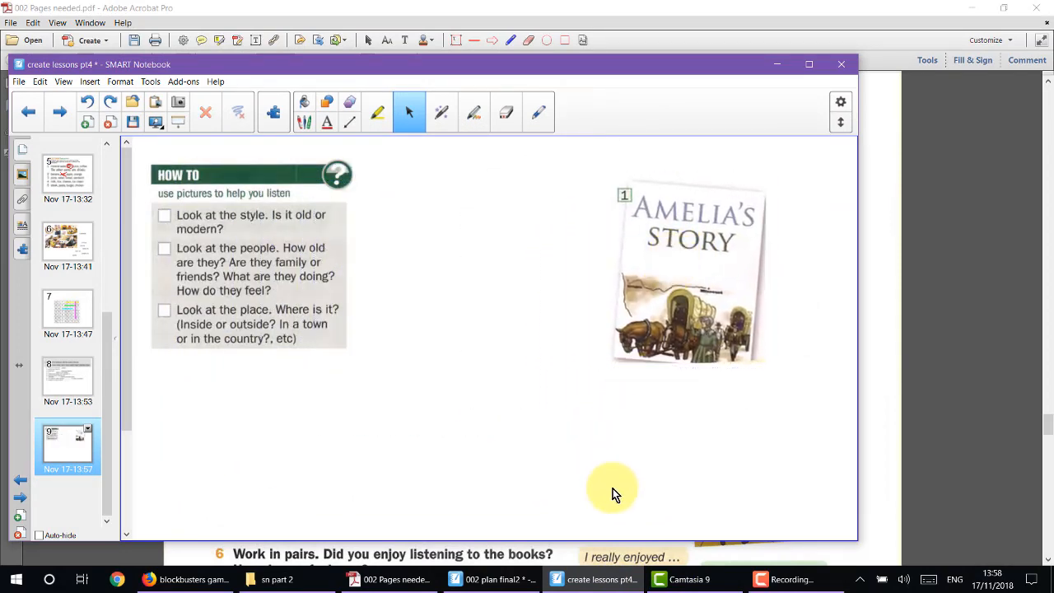
Step: Return to Acrobat and capture the William's Story book cover with a rectangular screen snip
left_click(616, 579)
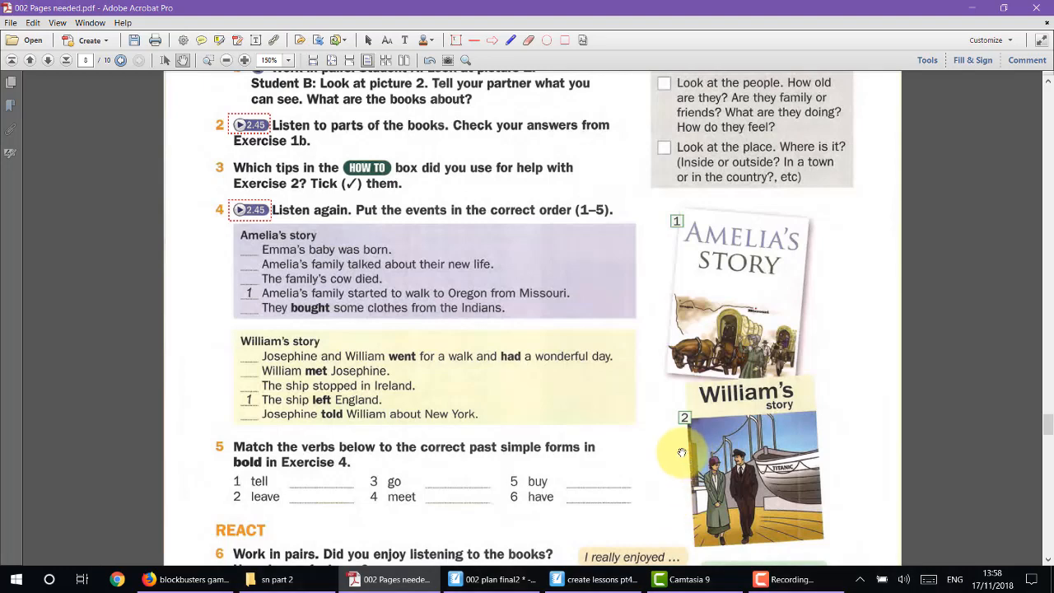
key("ctrl+super+s")
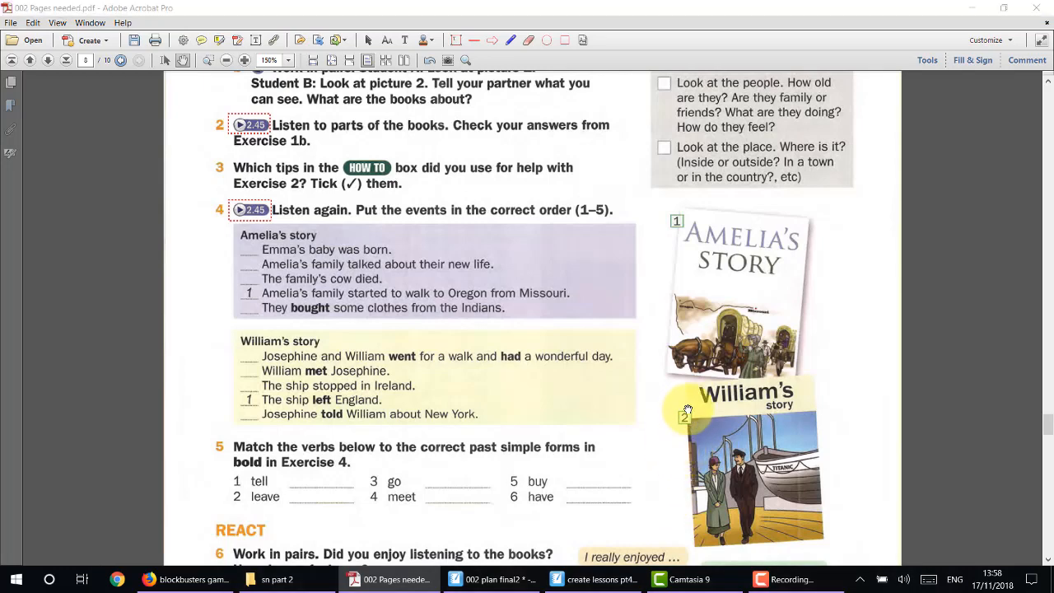
left_click(698, 458)
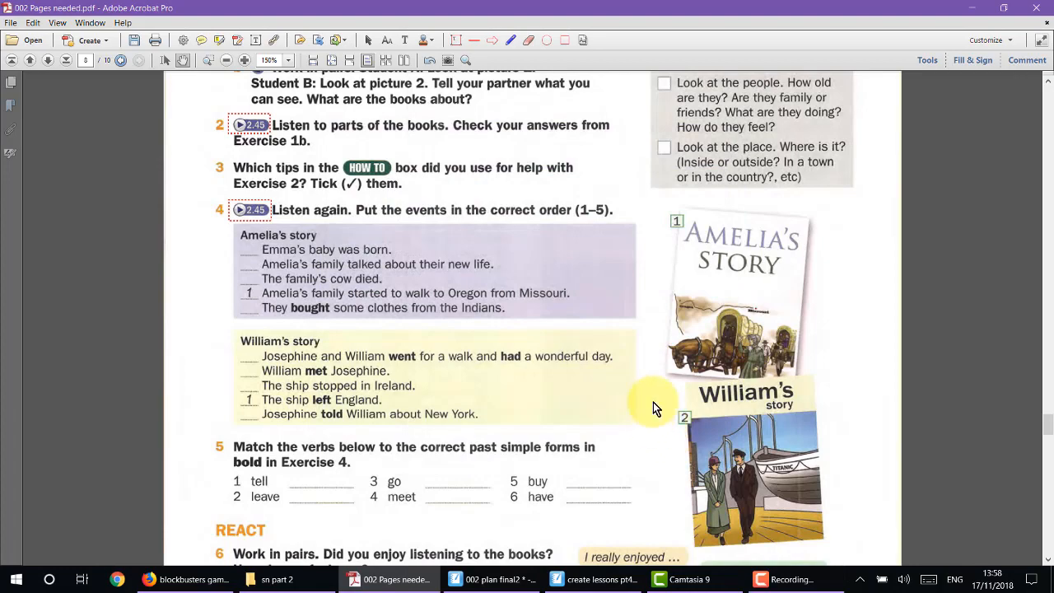
key("super+shift+s")
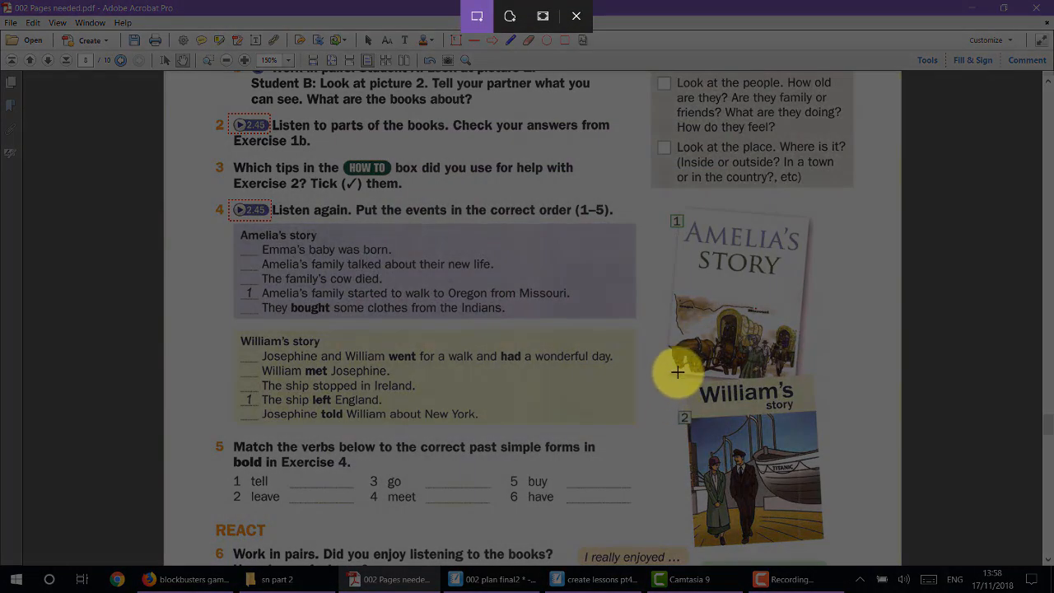
mouse_move(678, 373)
left_mouse_down()
mouse_move(829, 532)
mouse_move(820, 546)
left_mouse_up()
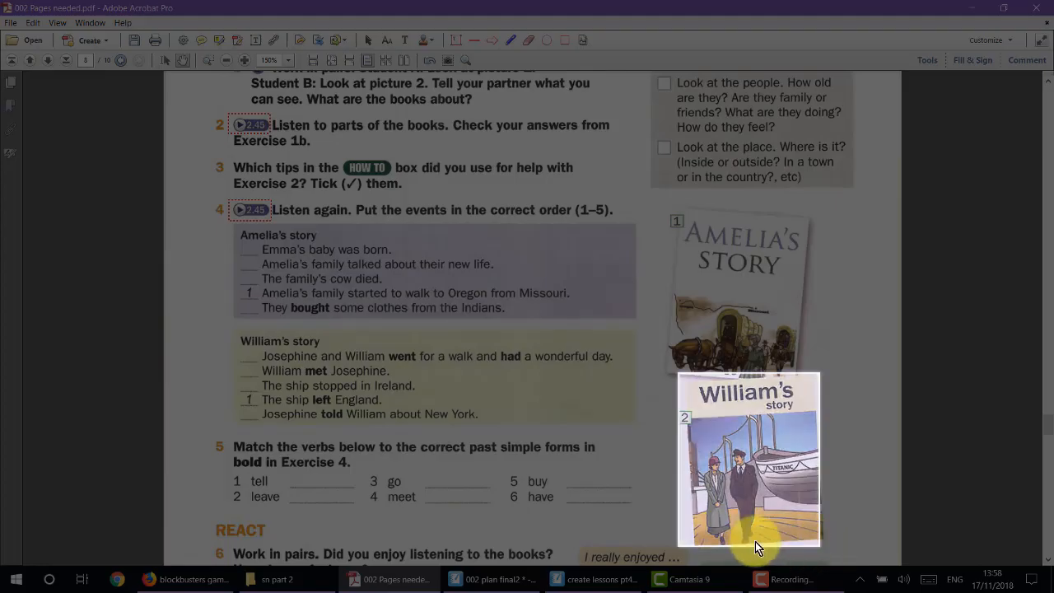
Step: Paste the William's Story cover onto page 9 of create lessons pt4, shrink it and place it below the Amelia's Story cover
left_click(595, 579)
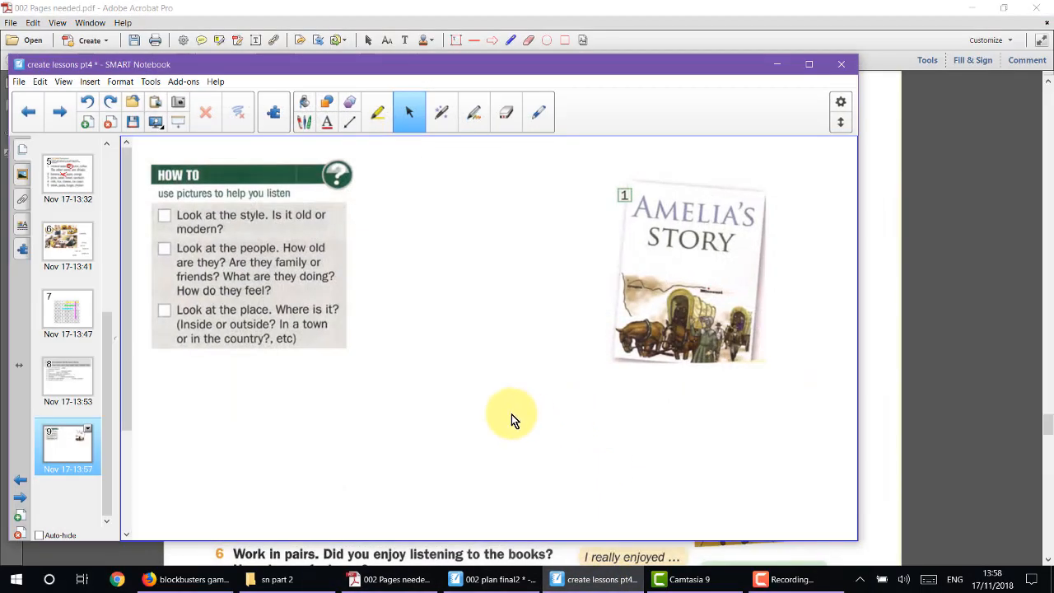
key("ctrl+v")
left_click_drag(385, 460, 266, 312)
left_click_drag(196, 226, 563, 423)
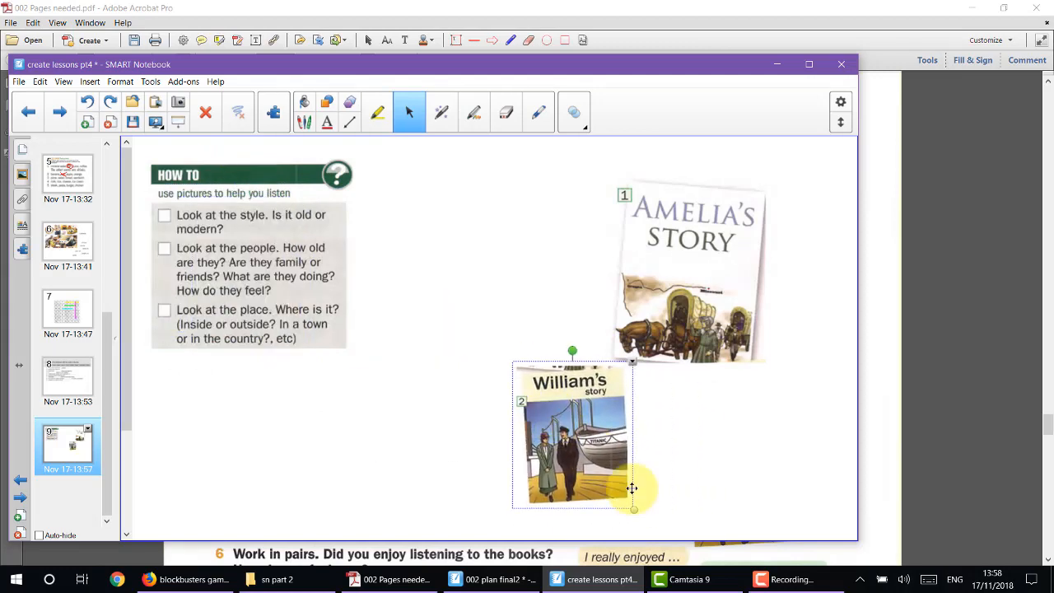
left_click_drag(692, 289, 689, 262)
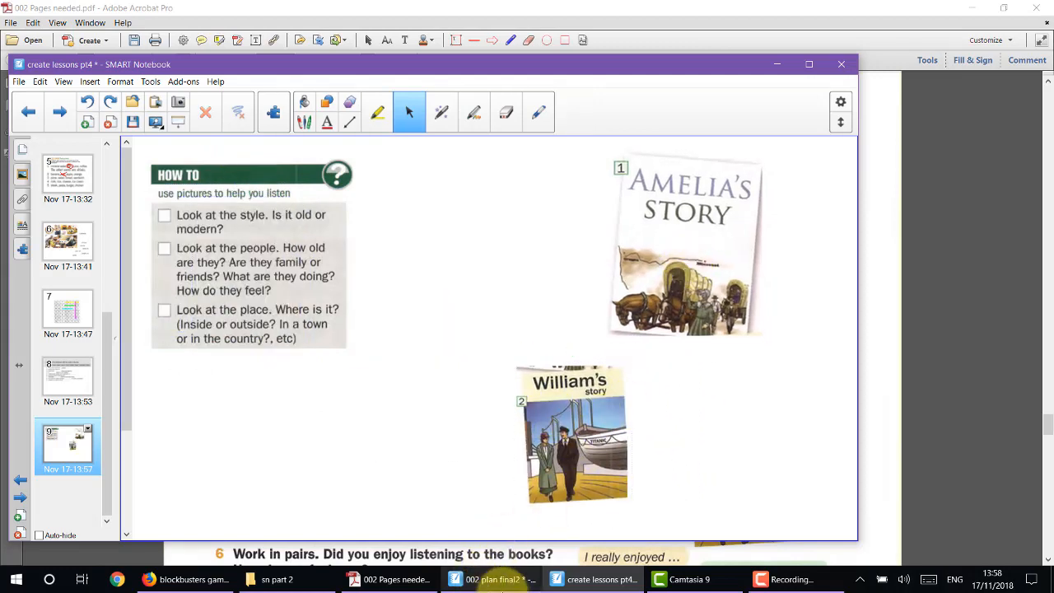
Step: Enlarge both story covers and arrange them side by side in the lower part of page 9, with Amelia's Story before William's Story
left_click(493, 580)
left_click(595, 579)
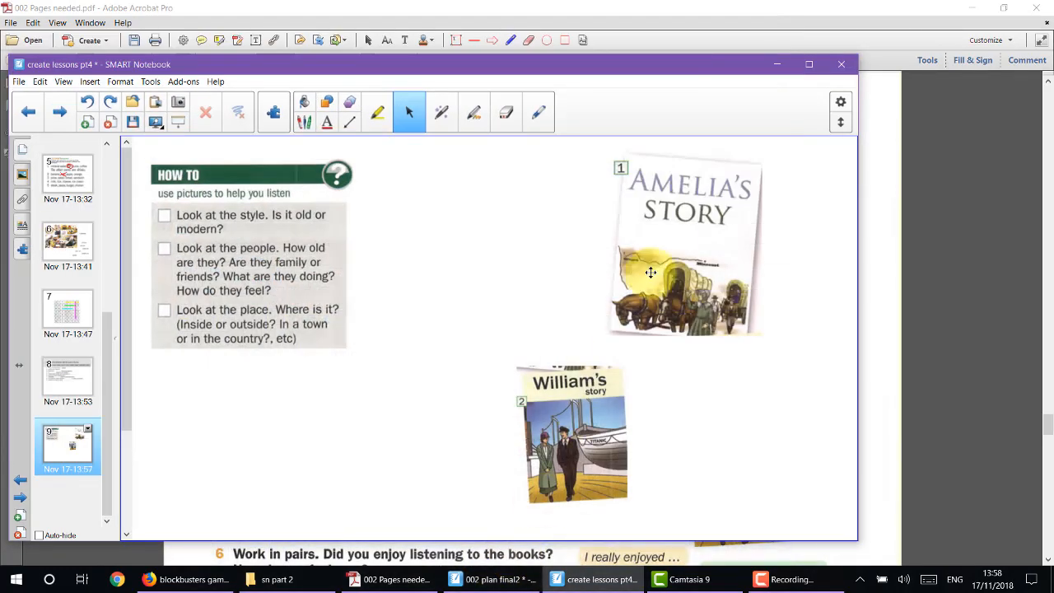
left_click_drag(650, 273, 390, 386)
left_click_drag(576, 420, 659, 318)
left_click_drag(702, 405, 745, 433)
left_click(448, 402)
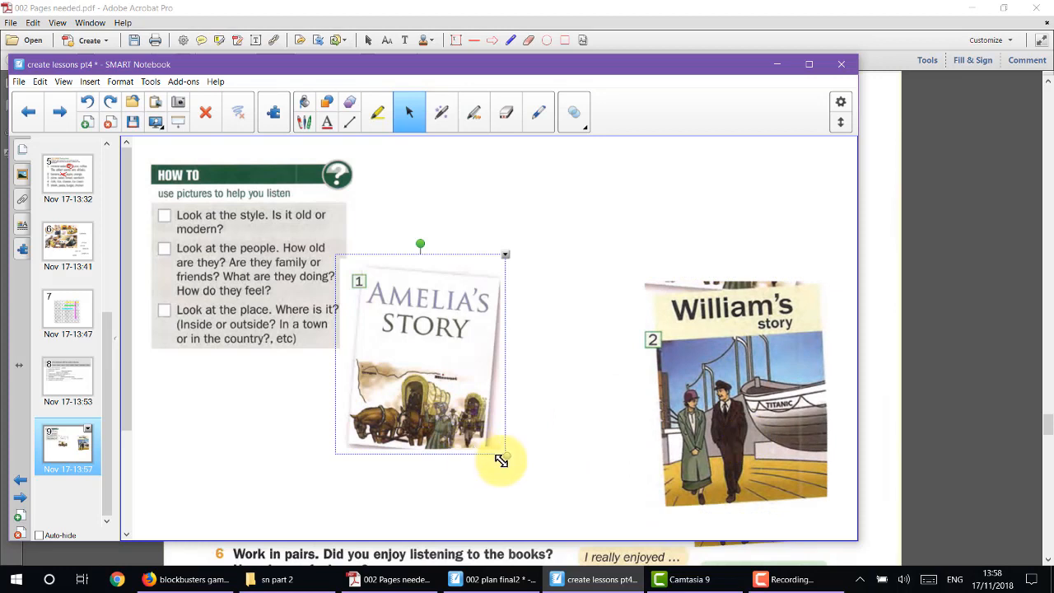
left_click_drag(501, 456, 571, 501)
left_click_drag(486, 438, 552, 447)
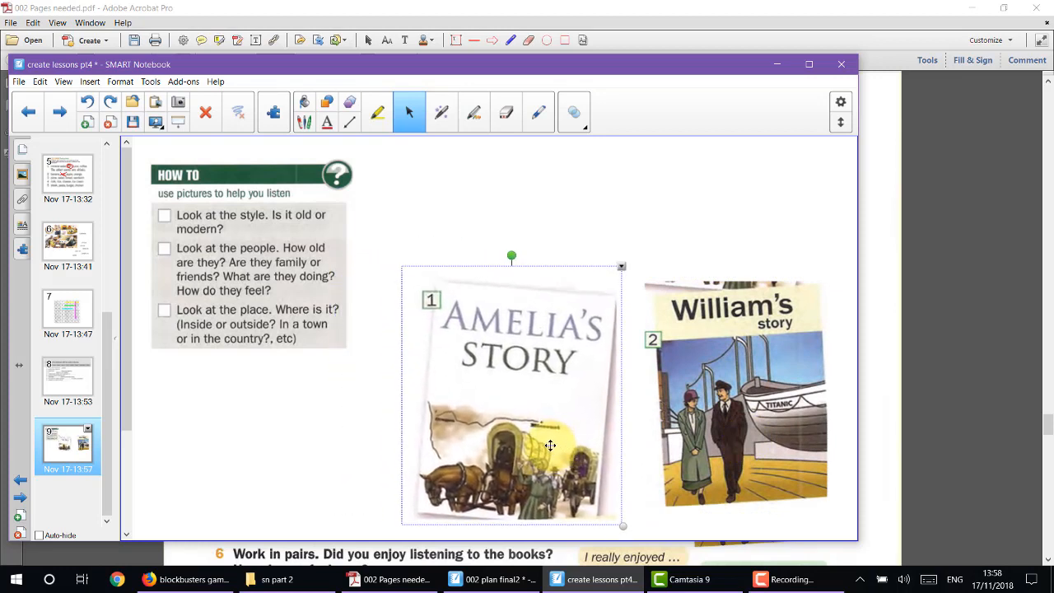
left_click(428, 218)
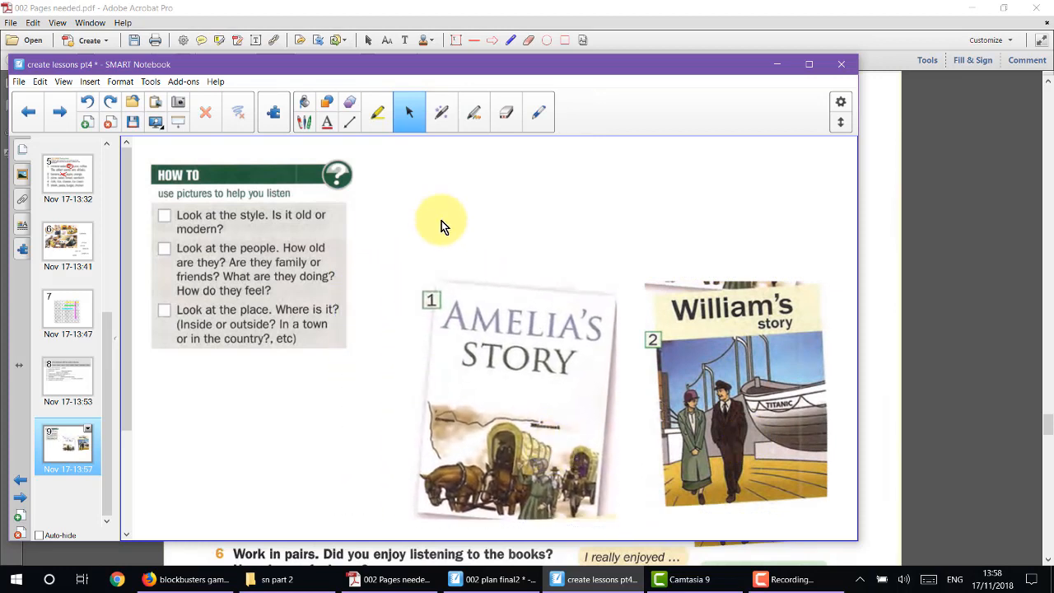
left_click(485, 332)
left_click_drag(456, 208, 817, 452)
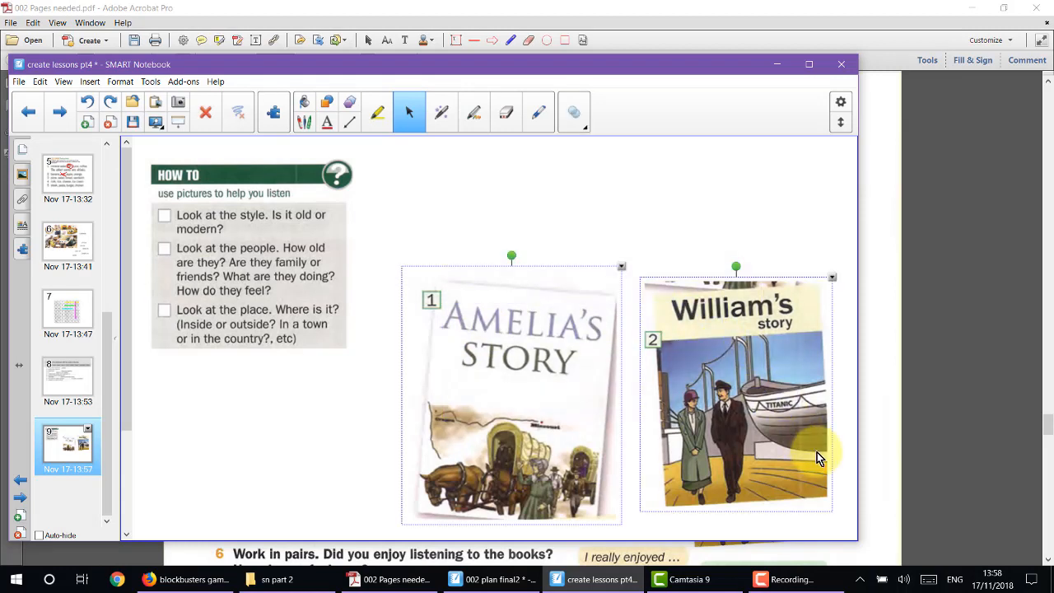
left_click(817, 452)
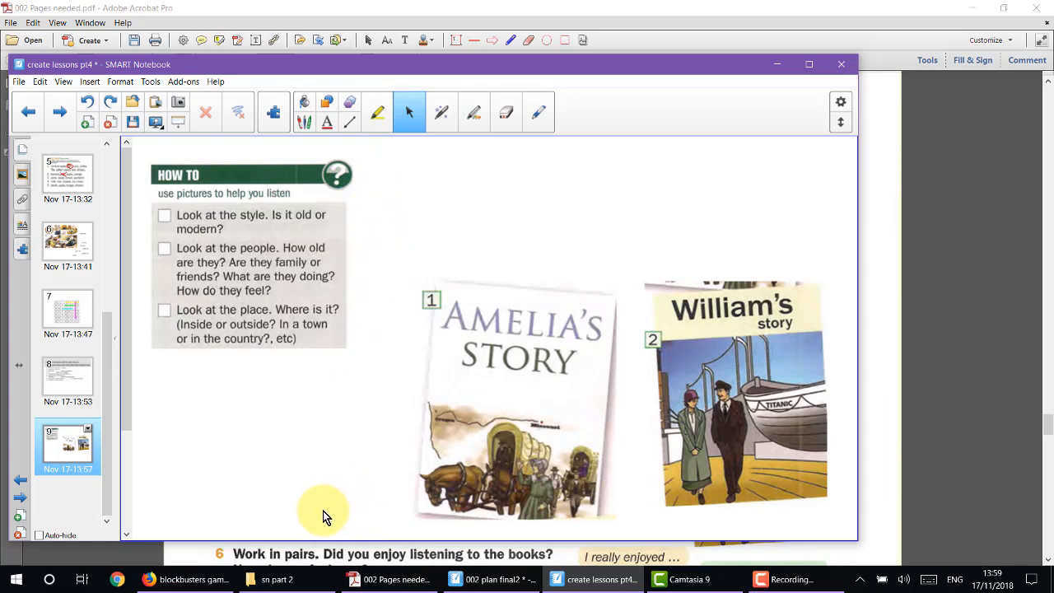
Step: Switch to Firefox and run a Google image search for "audio icon" in a new tab
left_click(183, 580)
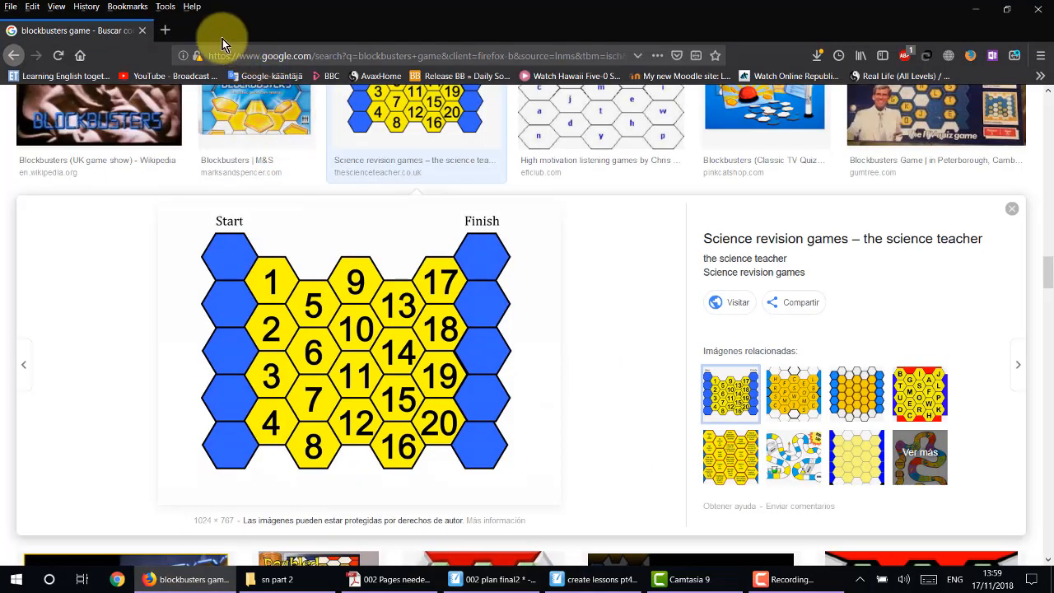
left_click(169, 31)
left_click(370, 145)
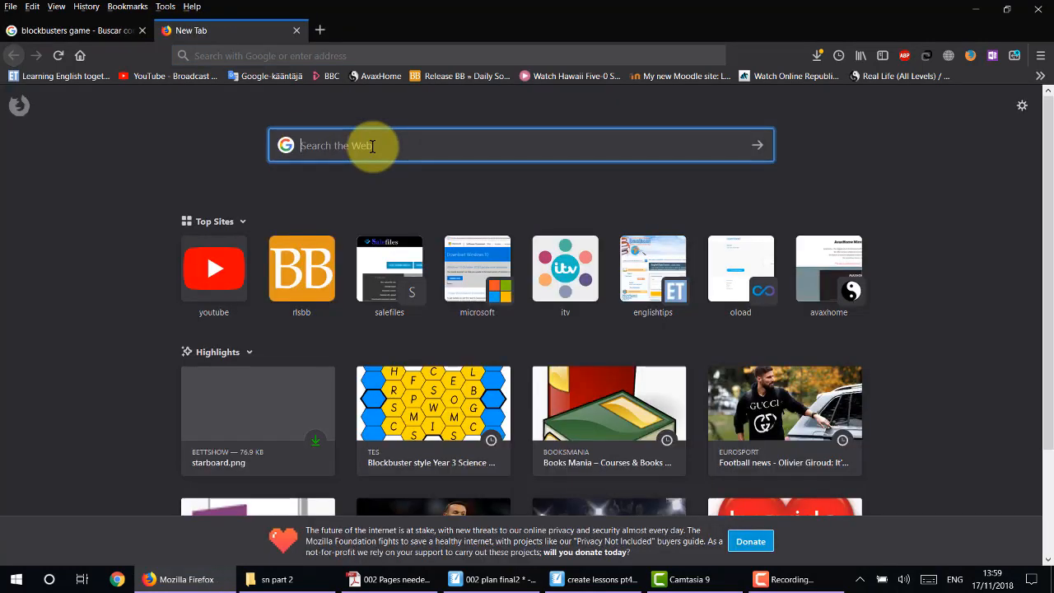
type("audio icon")
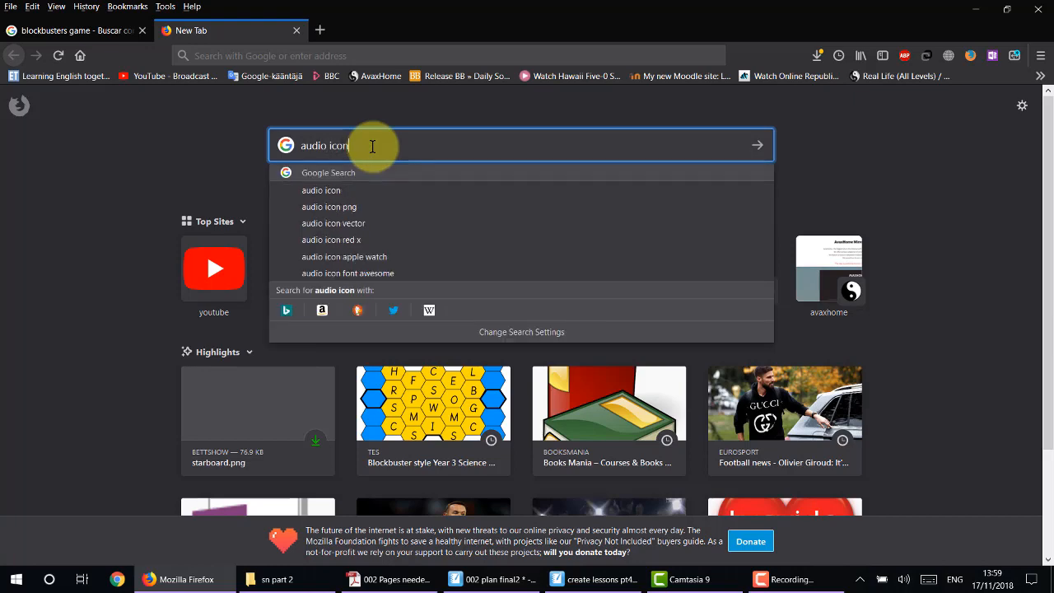
key("Return")
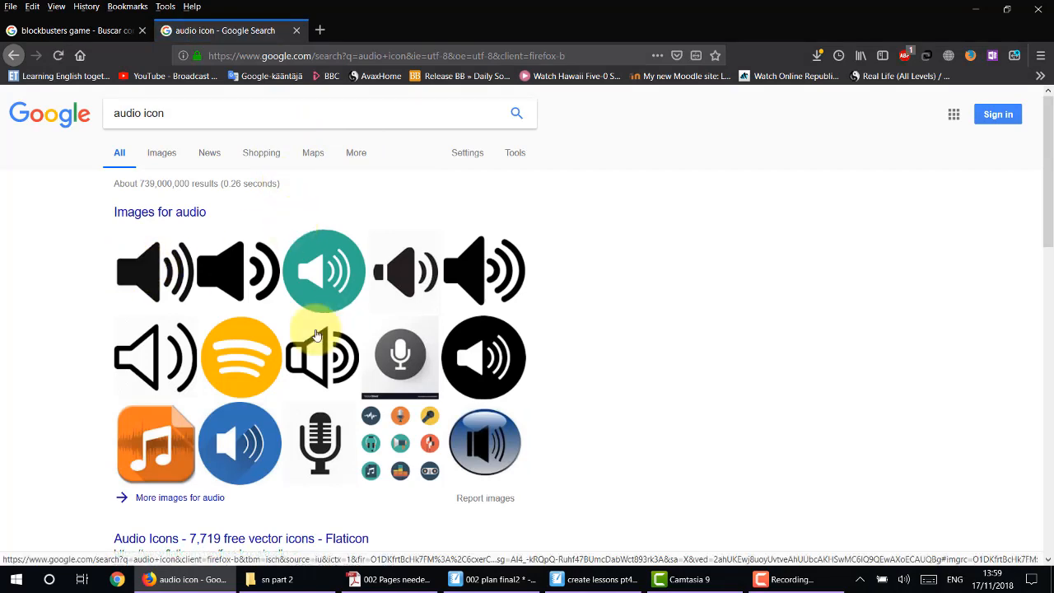
scroll(338, 445, "down", 4)
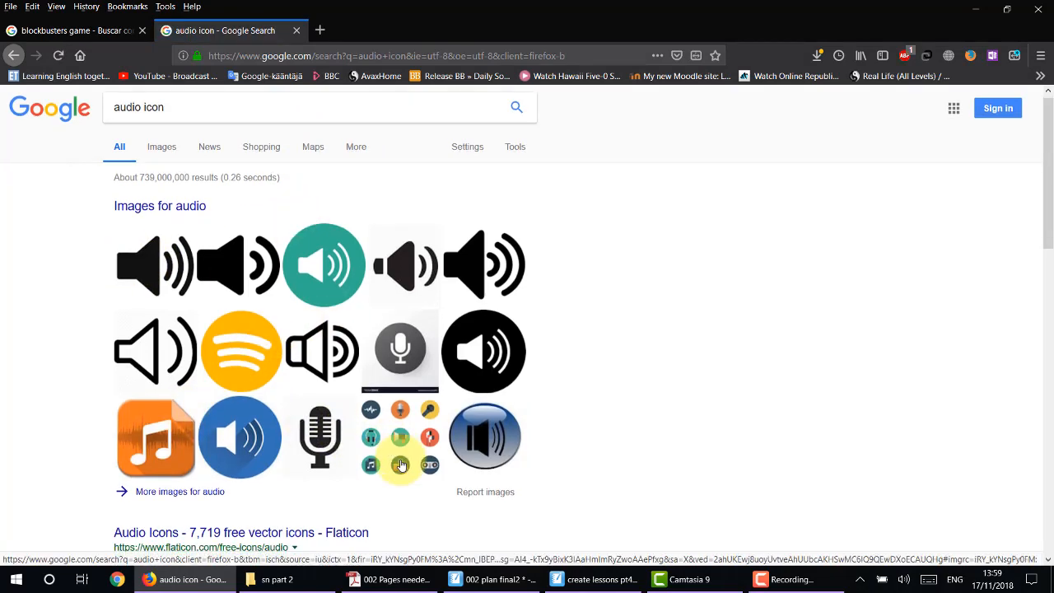
scroll(142, 119, "up", 4)
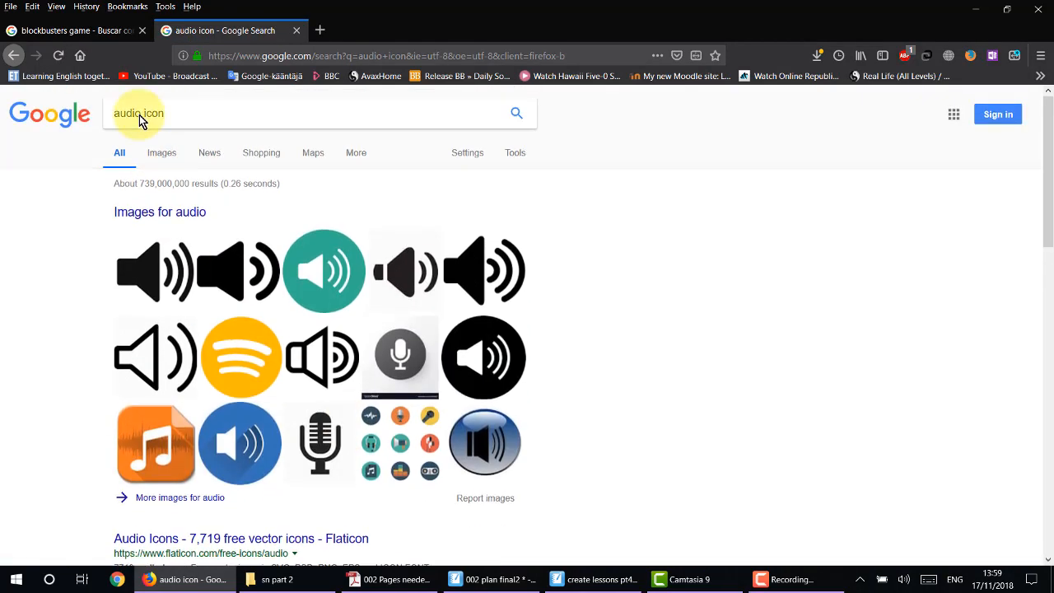
left_click(163, 154)
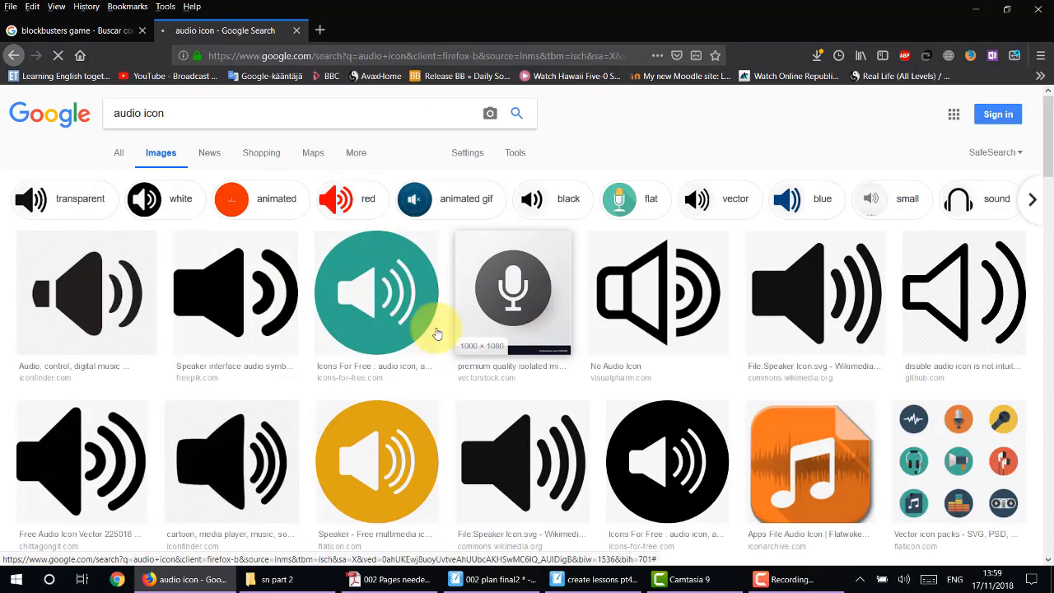
Step: Find the round blue speaker icon among the image results and capture it with a rectangular screen snip
scroll(396, 333, "down", 5)
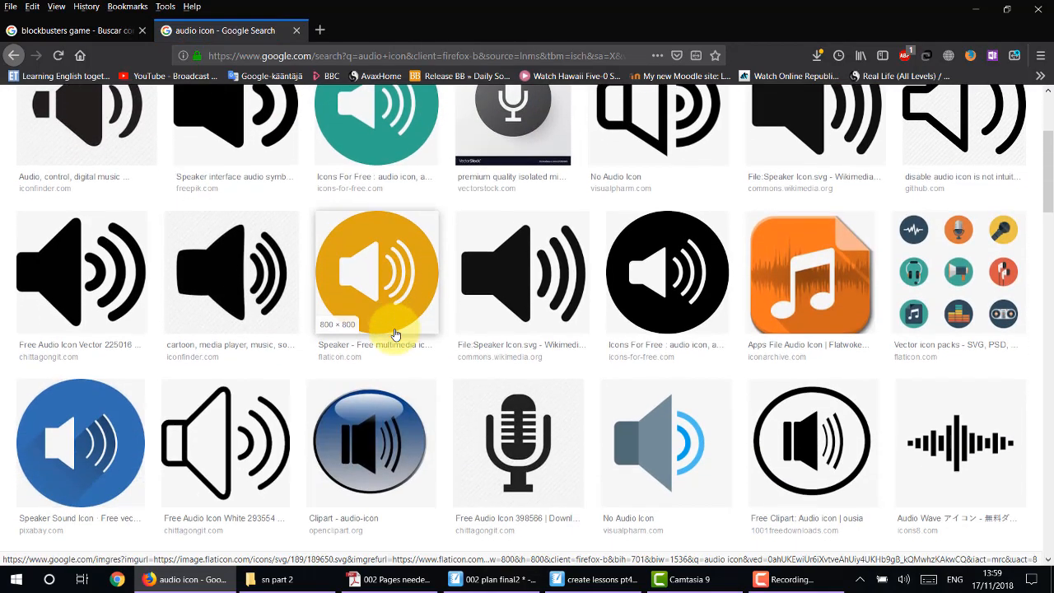
scroll(396, 332, "down", 2)
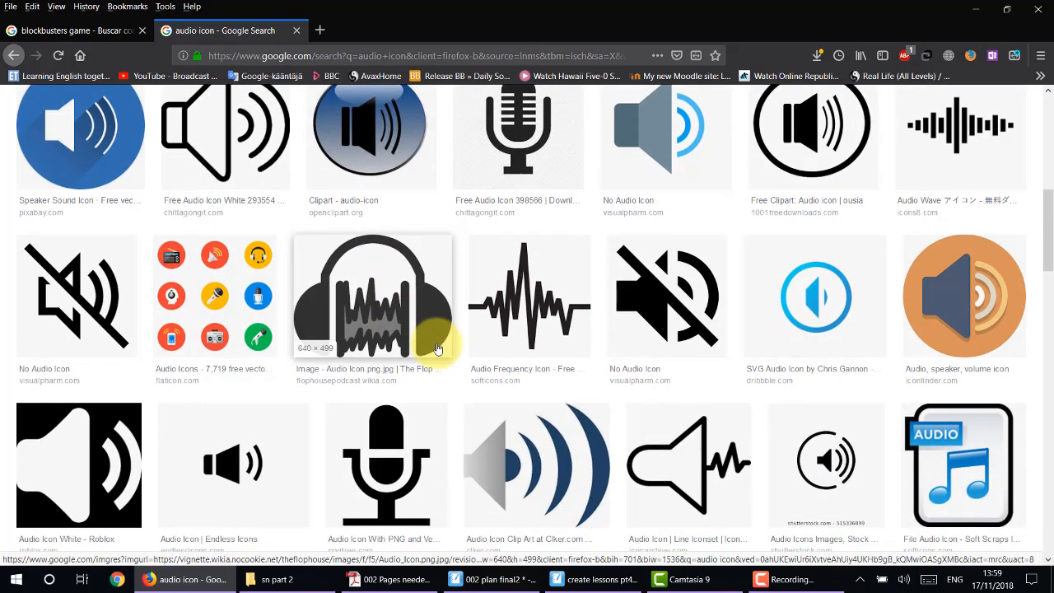
scroll(436, 349, "up", 3)
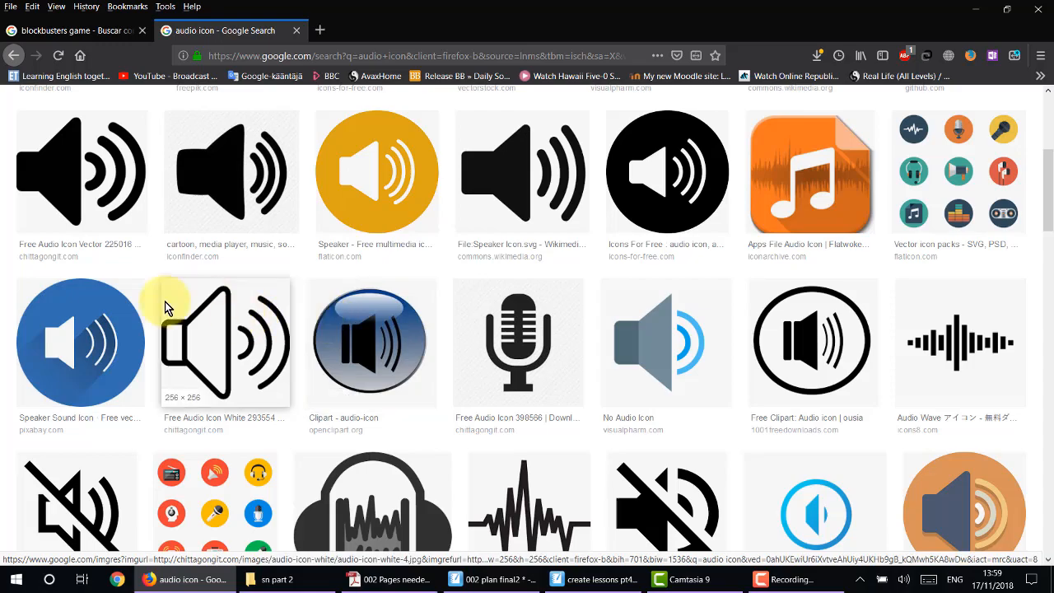
key("super+shift+s")
left_click_drag(12, 272, 153, 407)
Step: Paste the speaker icon onto page 9 of create lessons pt4, shrink it and move it beside the HOW TO box, above the Amelia's Story cover
left_click(611, 585)
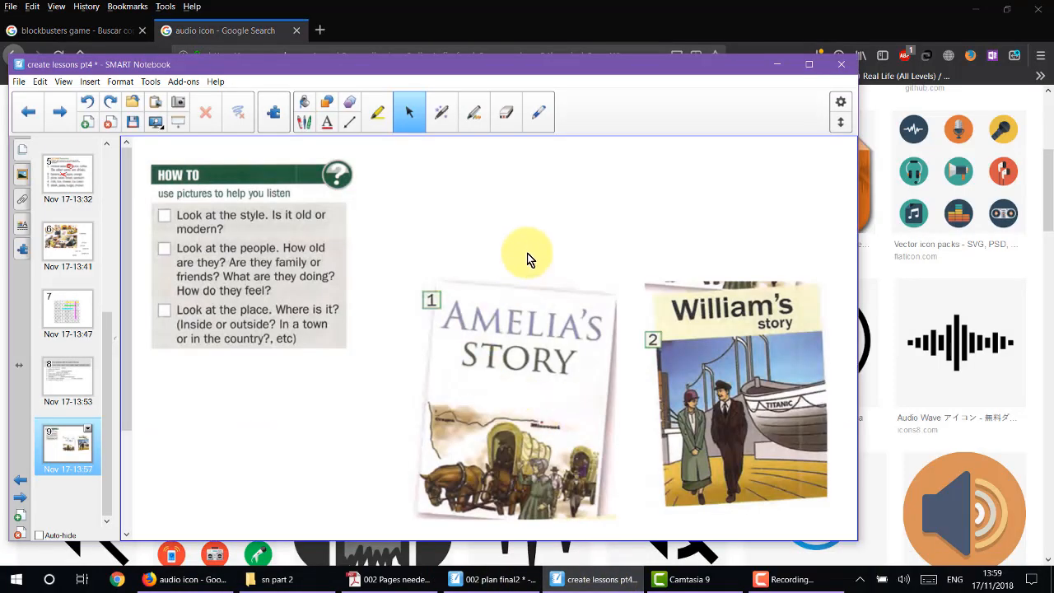
key("ctrl+v")
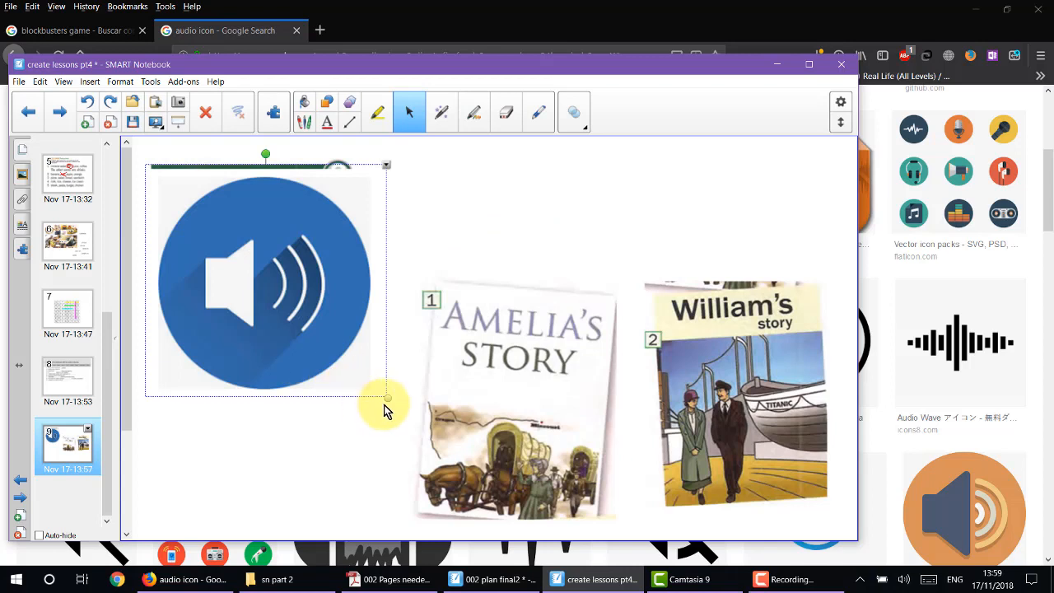
left_click_drag(357, 374, 216, 237)
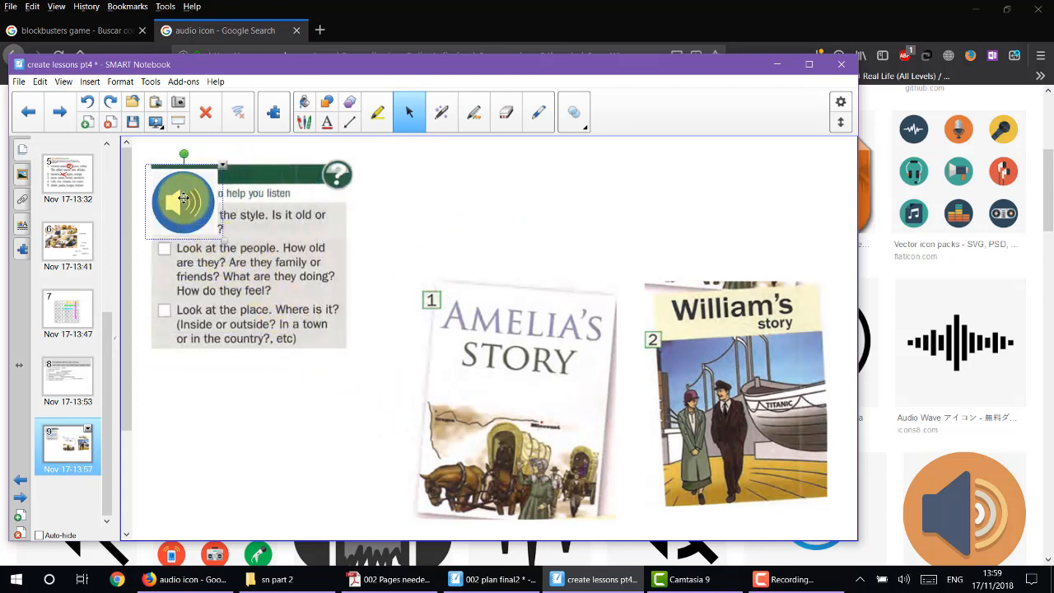
left_click_drag(193, 198, 422, 230)
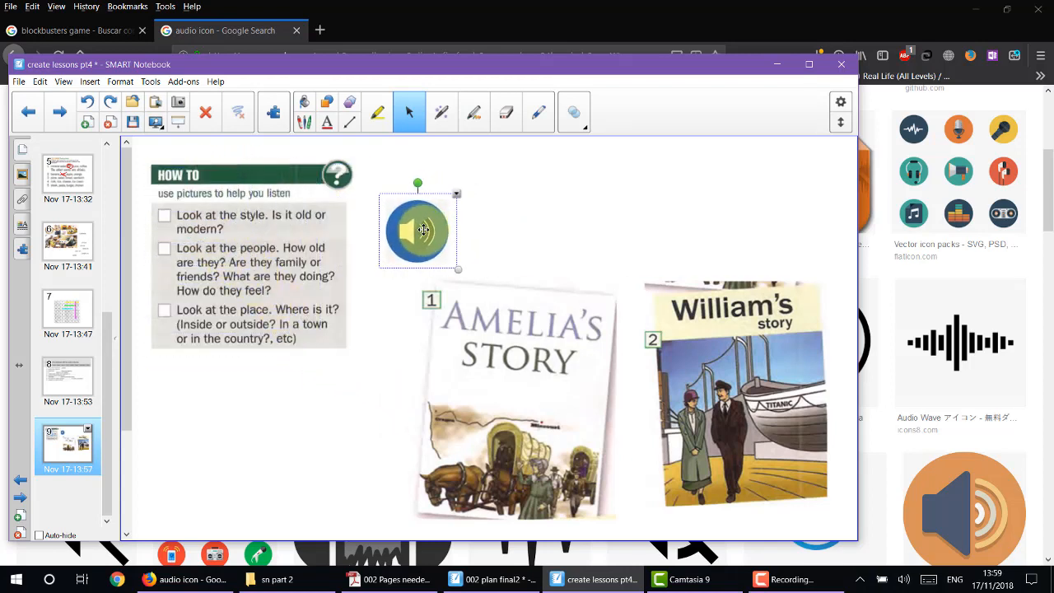
Step: Attach Track45.mp3 from the Beyond A2 sb cd2 folder to the speaker icon as a sound played from its corner icon
left_click(458, 195)
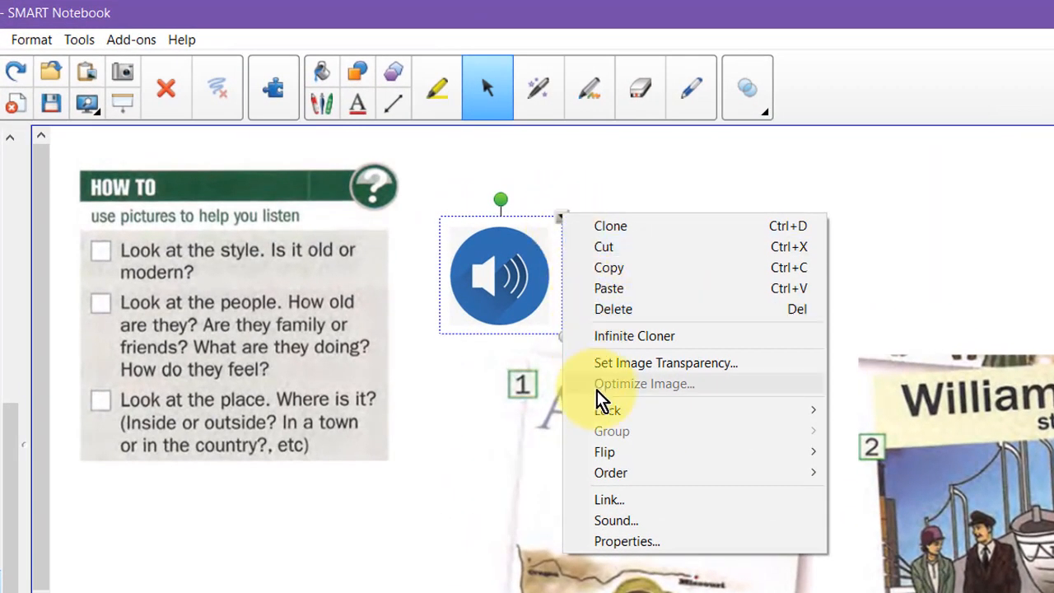
left_click(619, 520)
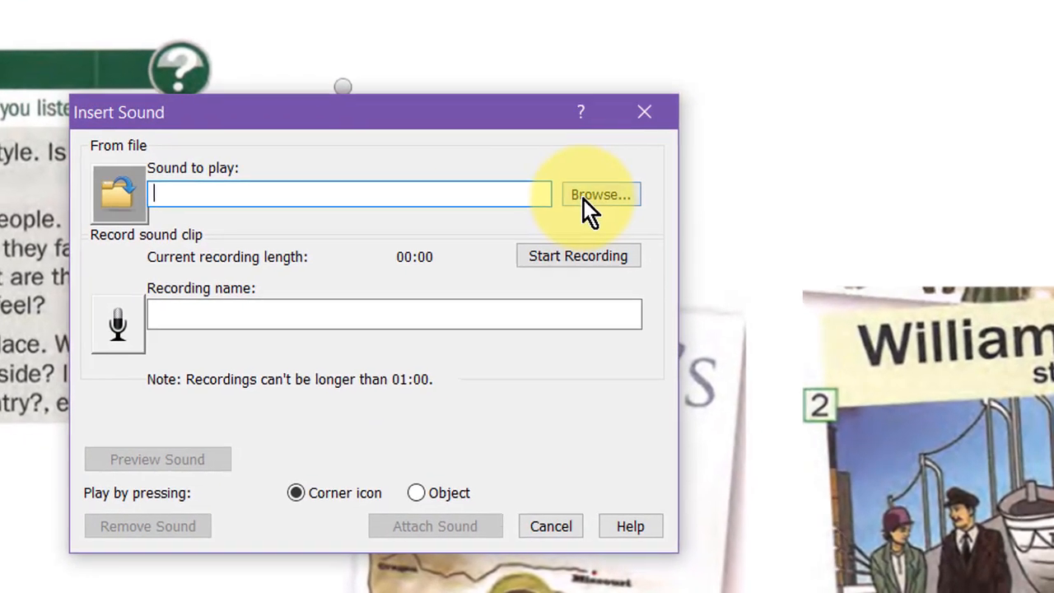
left_click(587, 193)
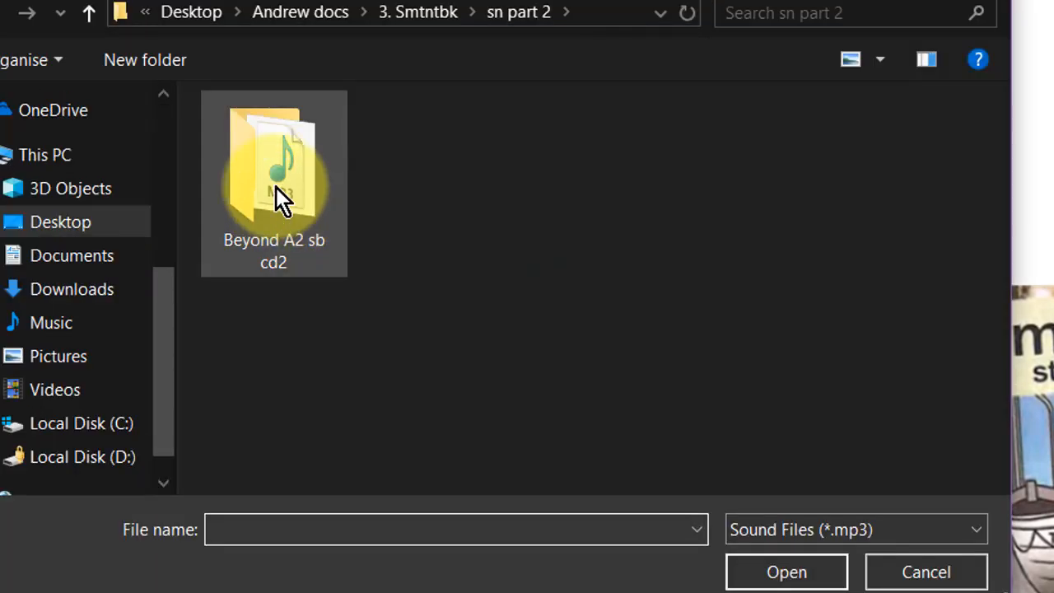
double_click(277, 186)
left_click(293, 145)
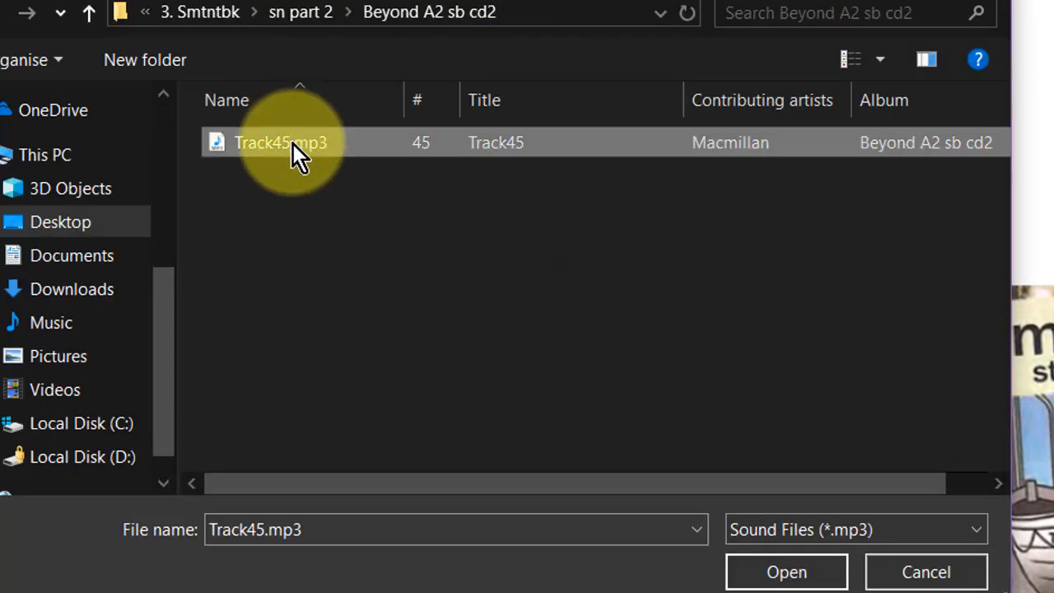
left_click(775, 570)
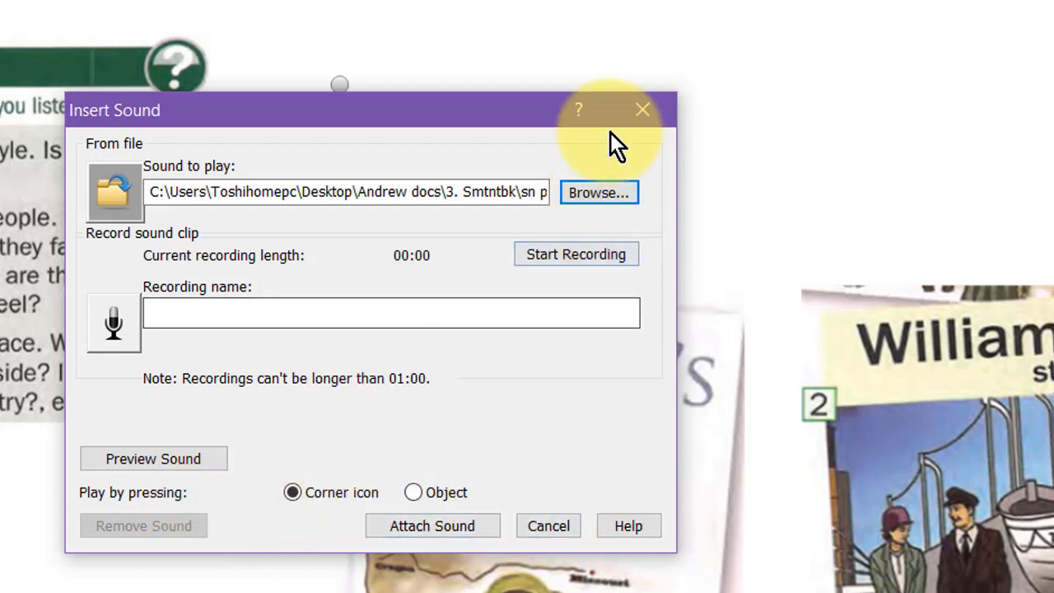
left_click(416, 494)
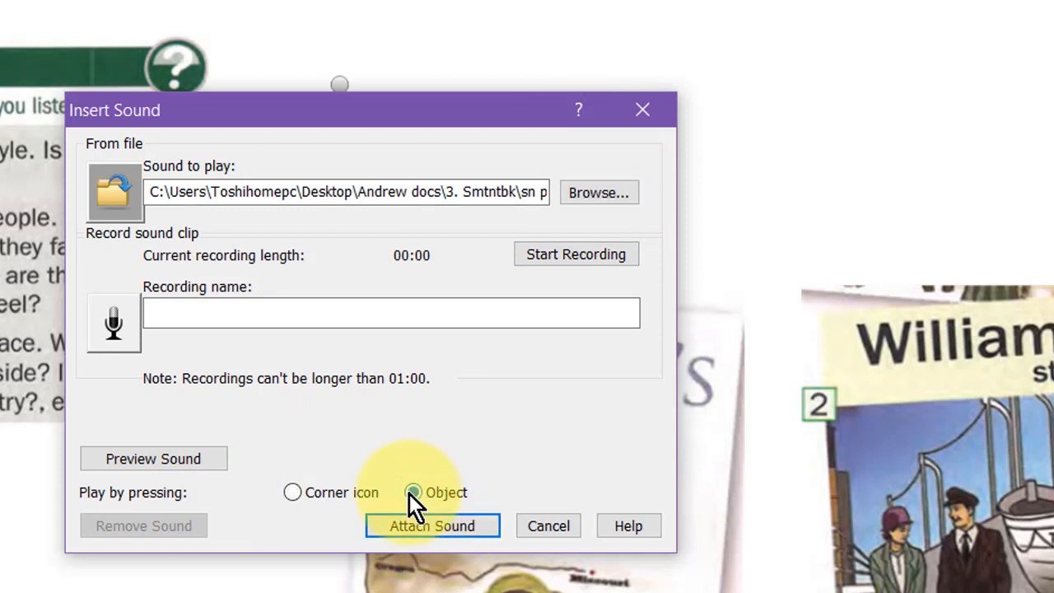
left_click(311, 496)
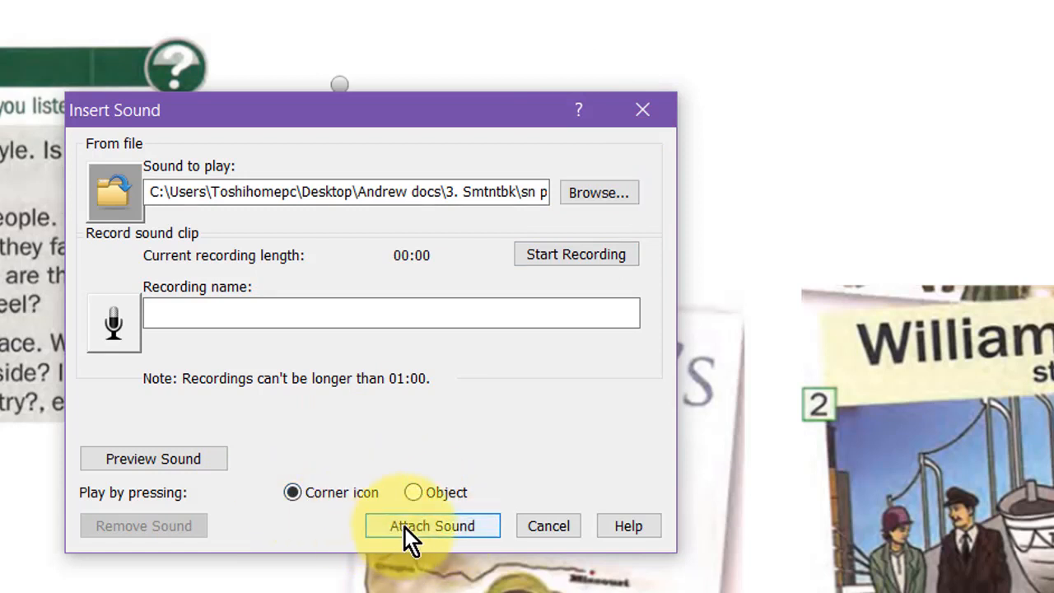
left_click(405, 527)
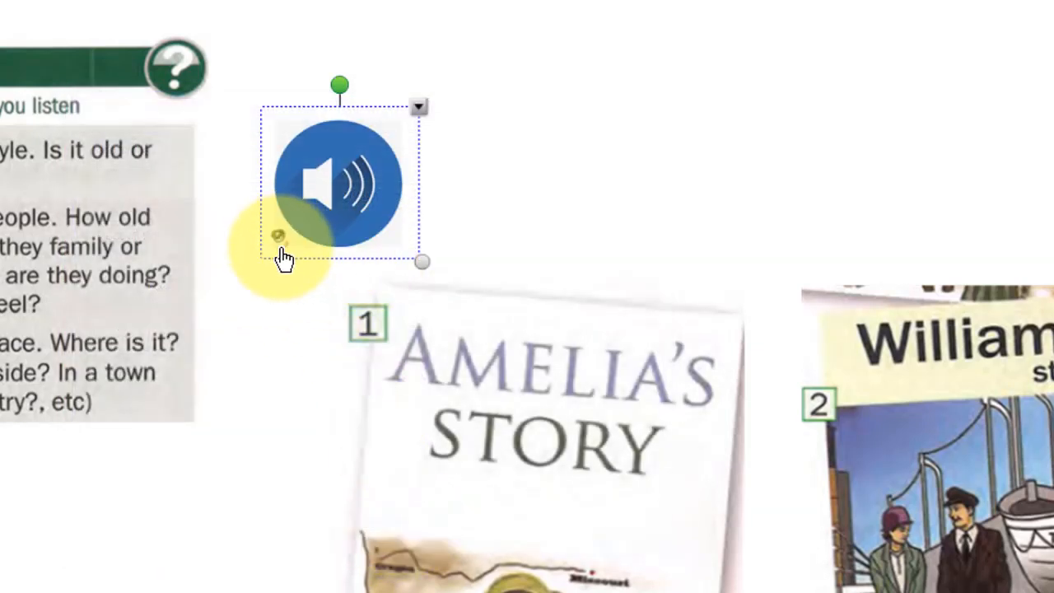
Step: Try locking the speaker icon in place and unlock it again
left_click(291, 318)
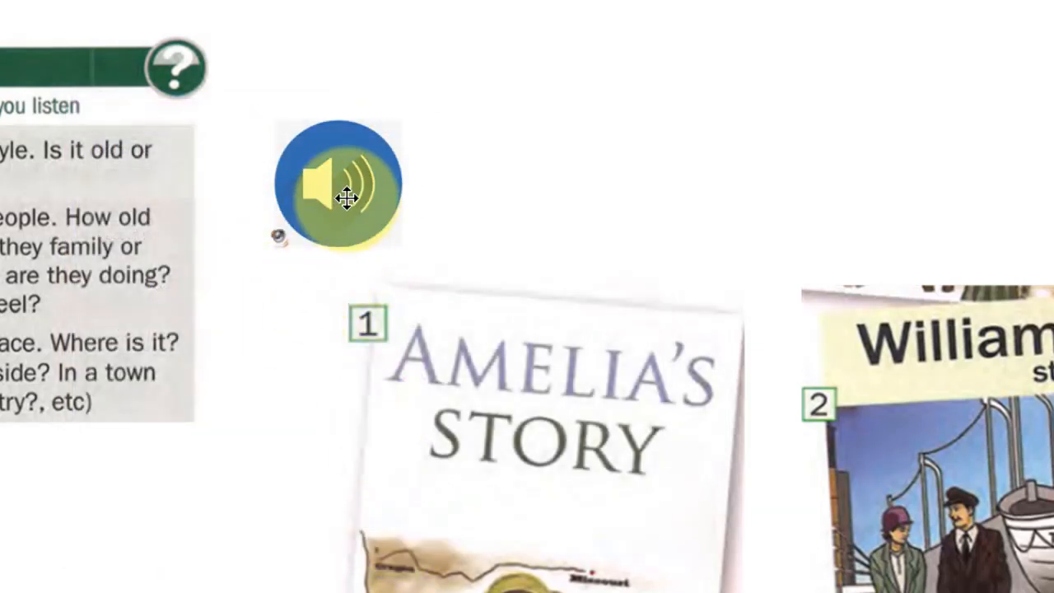
left_click(378, 198)
left_click(378, 198)
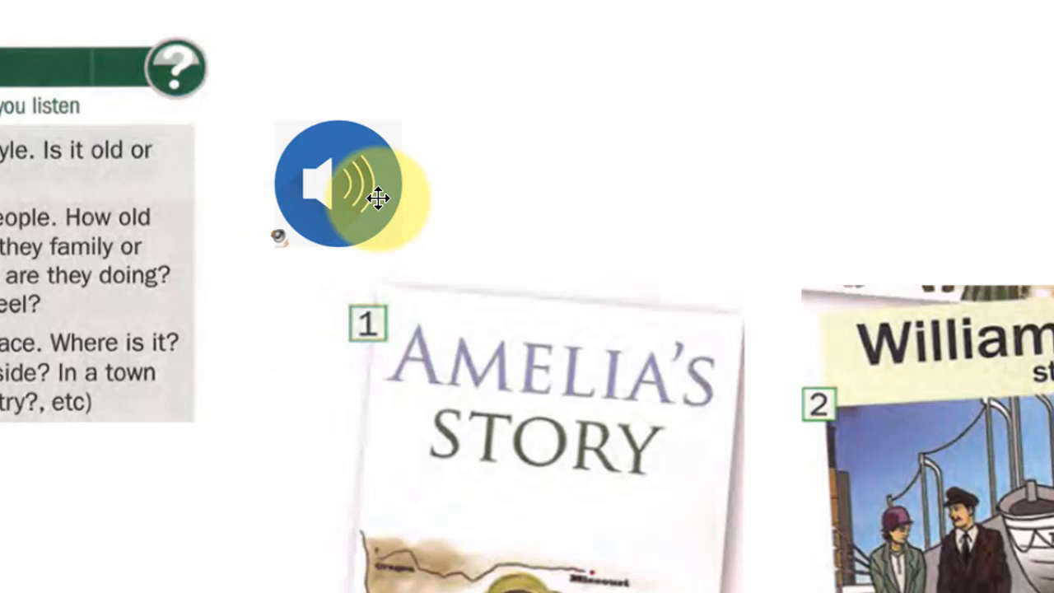
left_click(378, 198)
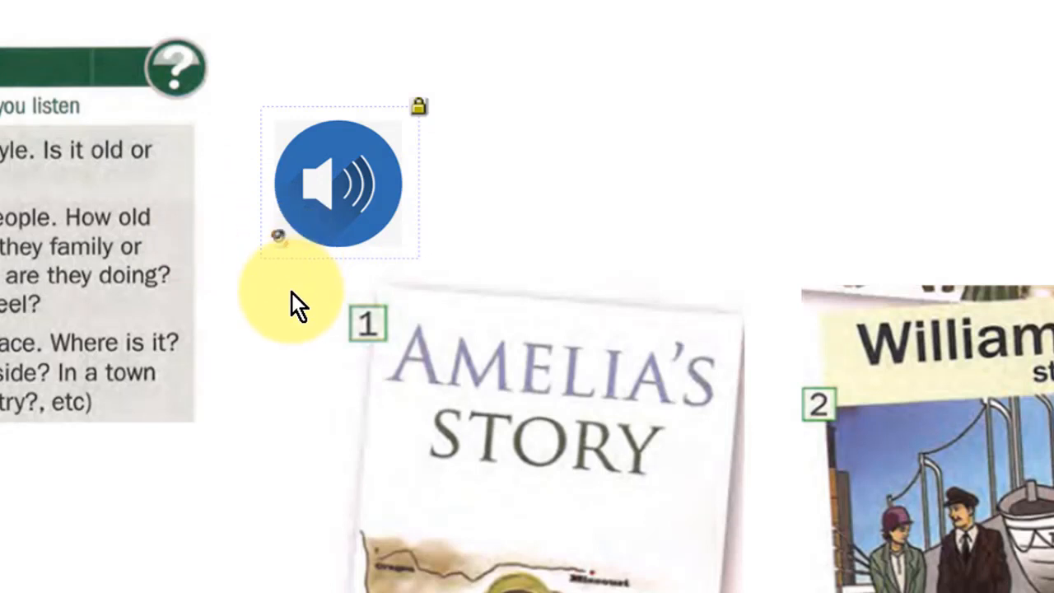
key("ctrl+j")
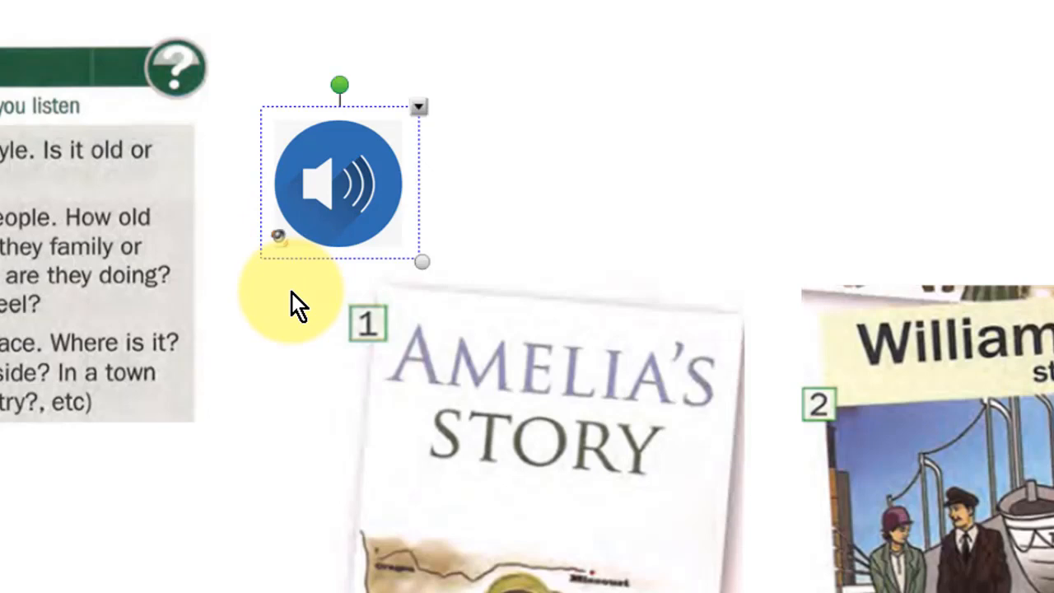
Step: Change the speaker icon's attached Track45 sound to play by pressing the object instead of the corner icon
left_click(418, 107)
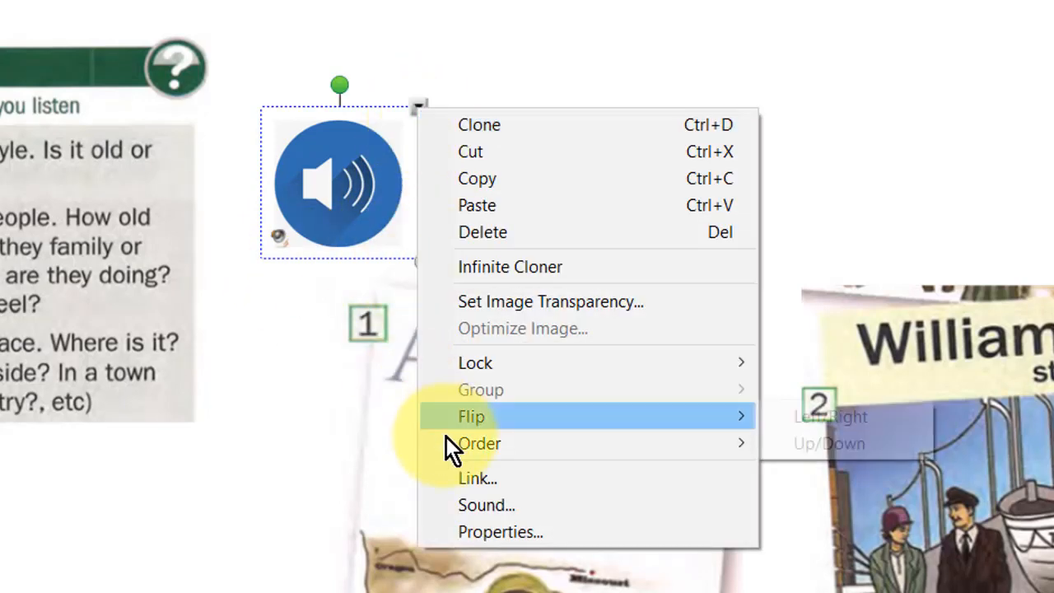
left_click(471, 504)
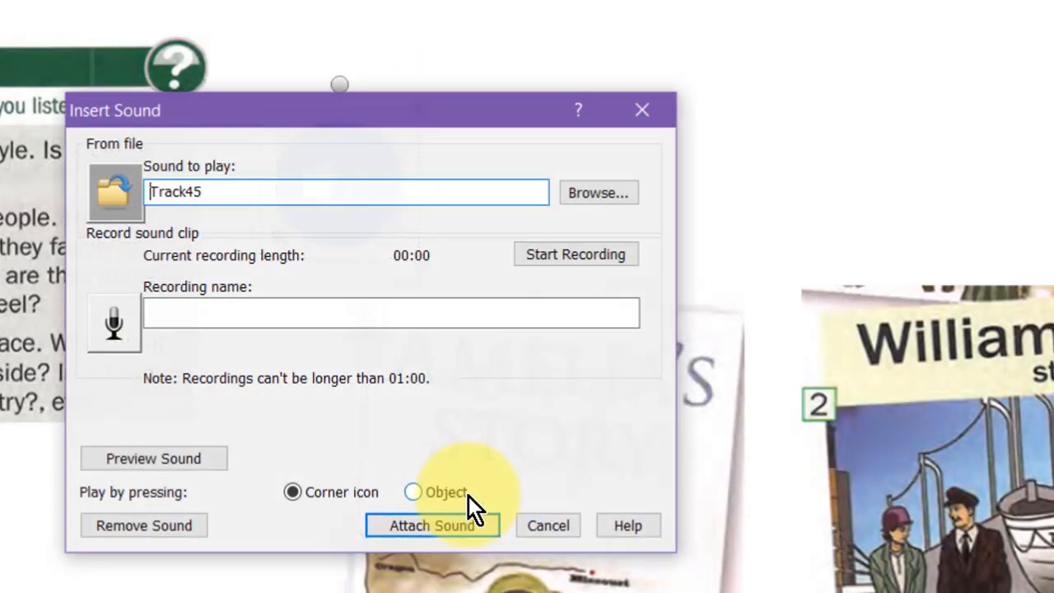
left_click(413, 492)
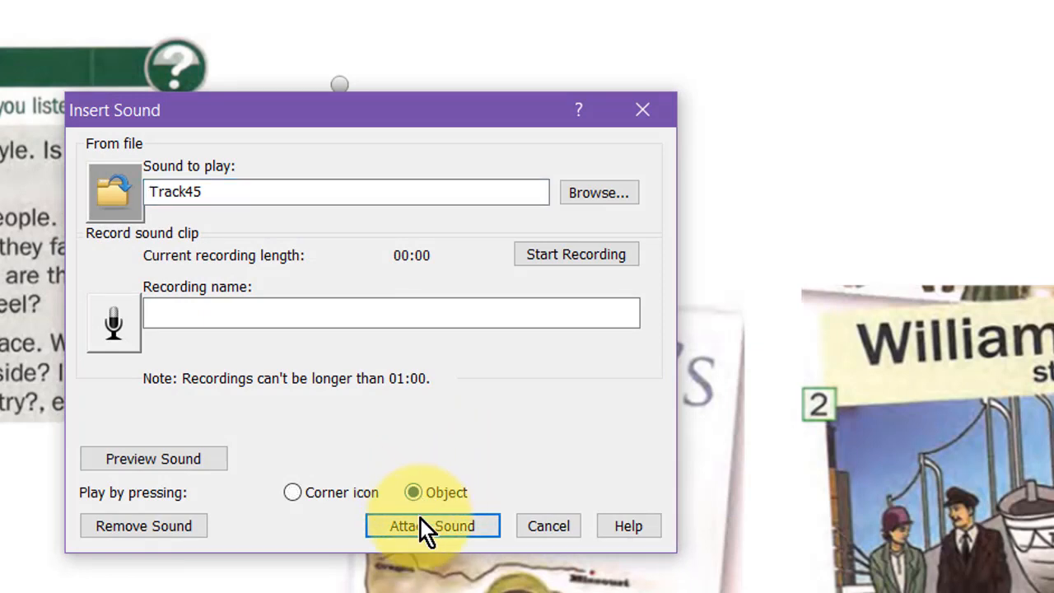
left_click(425, 530)
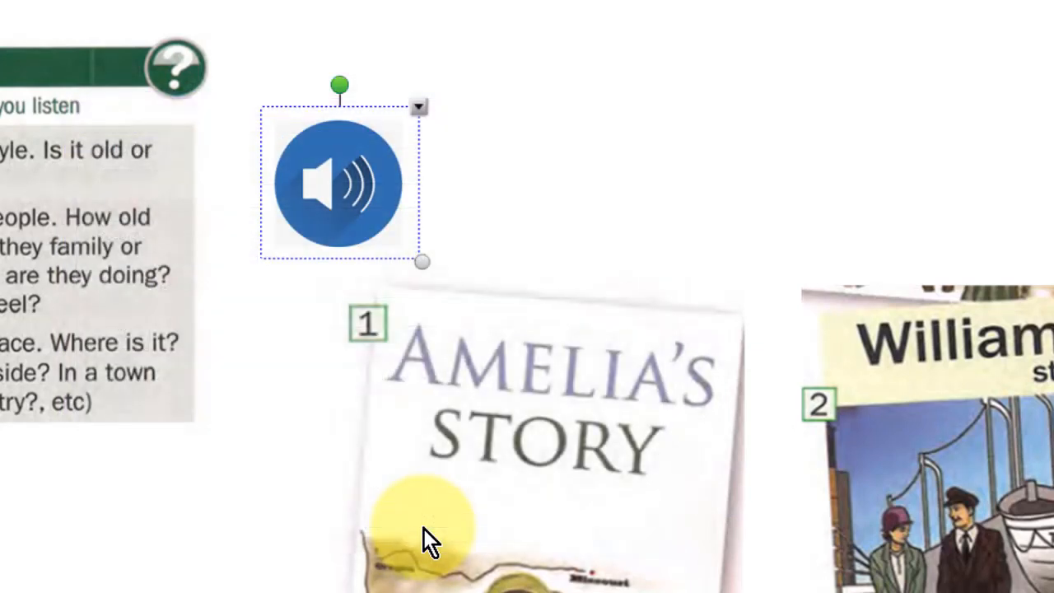
left_click(434, 161)
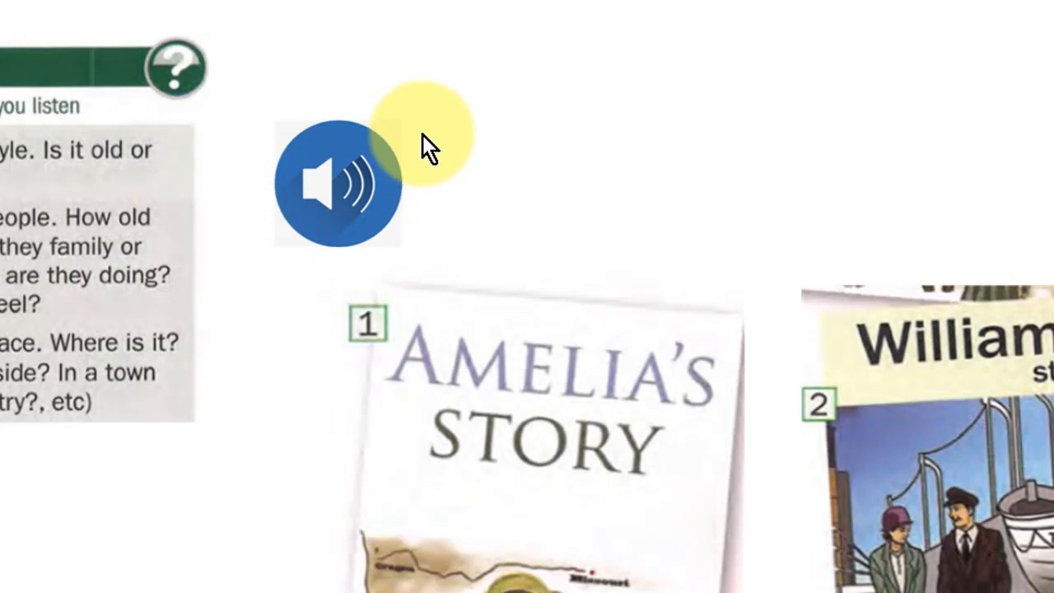
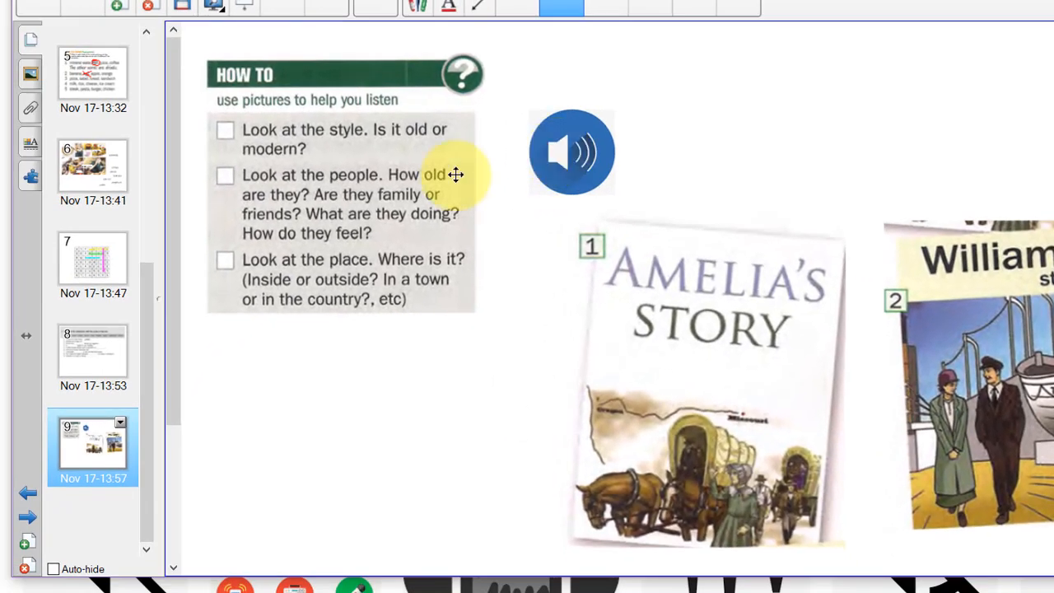
Step: Review page 8, return to the listening page 9 and save the lesson file
left_click(103, 365)
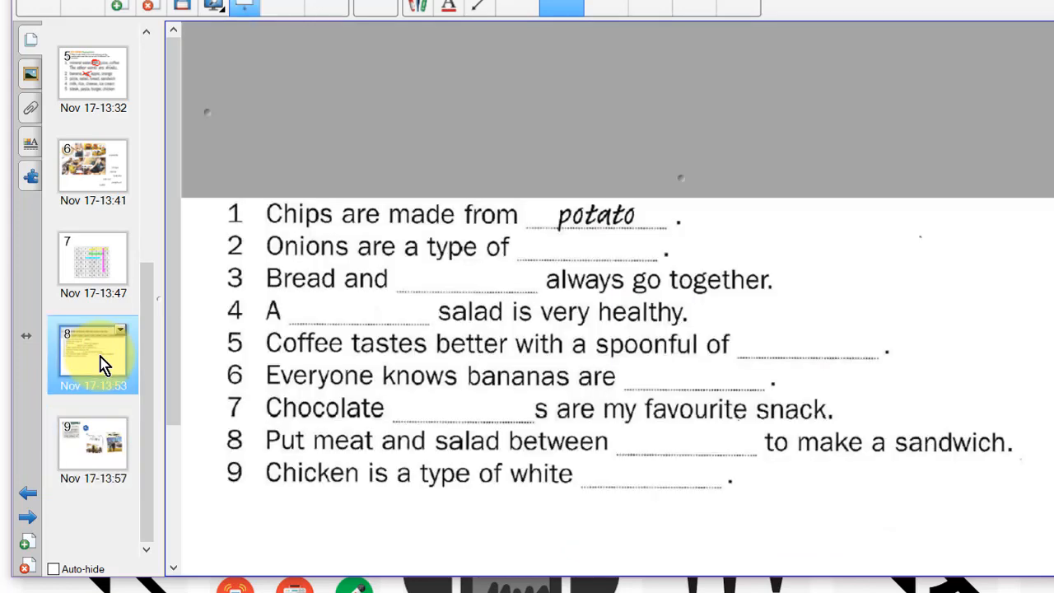
left_click(95, 439)
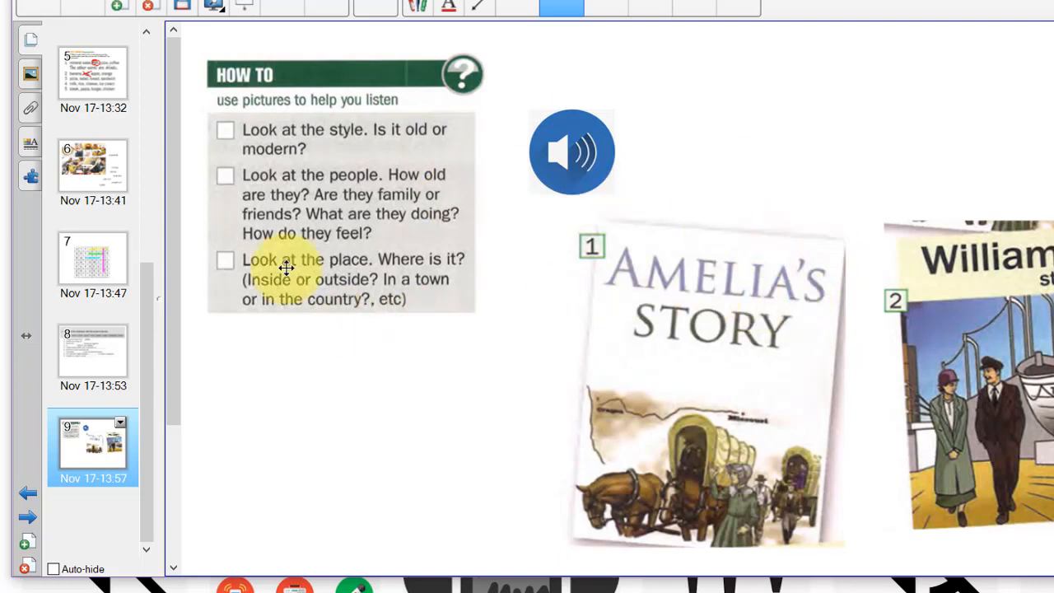
left_click(184, 5)
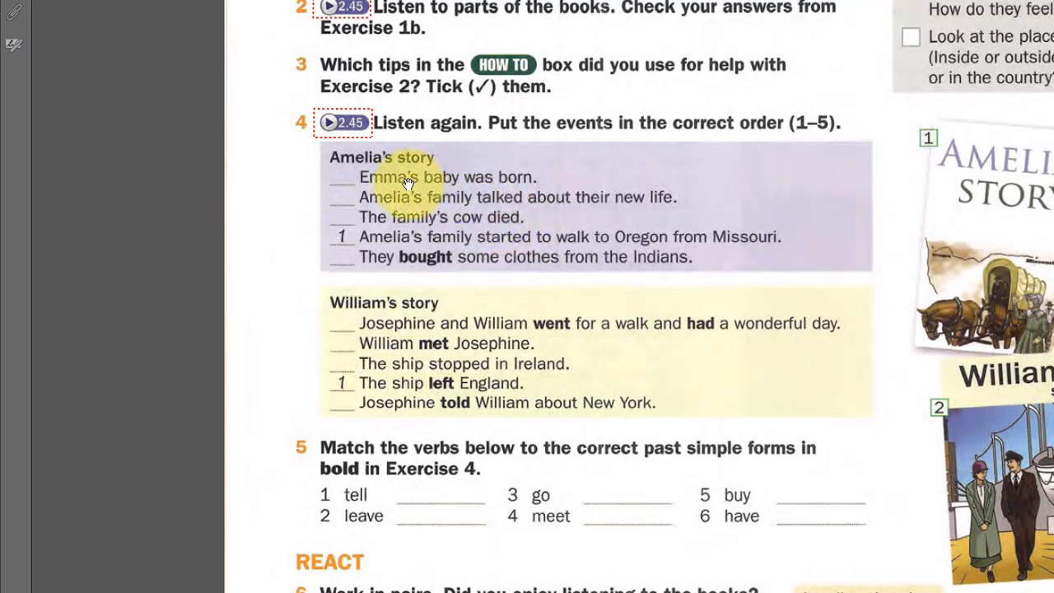
Step: Switch to 002 plan final2 and examine the separate event sentences on page 13, the Amelia's story ordering page
left_click(677, 592)
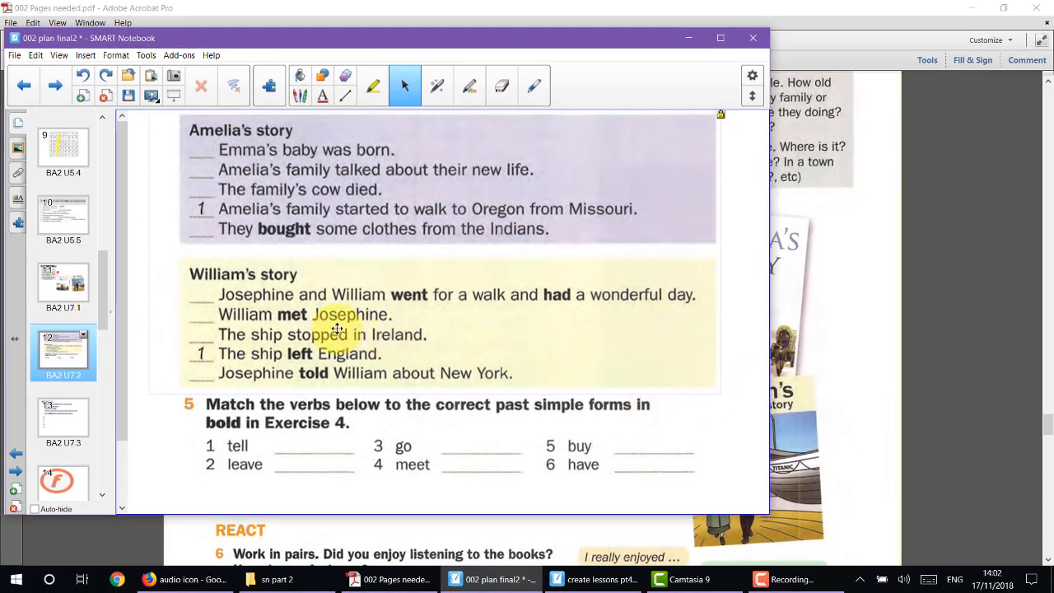
left_click(63, 420)
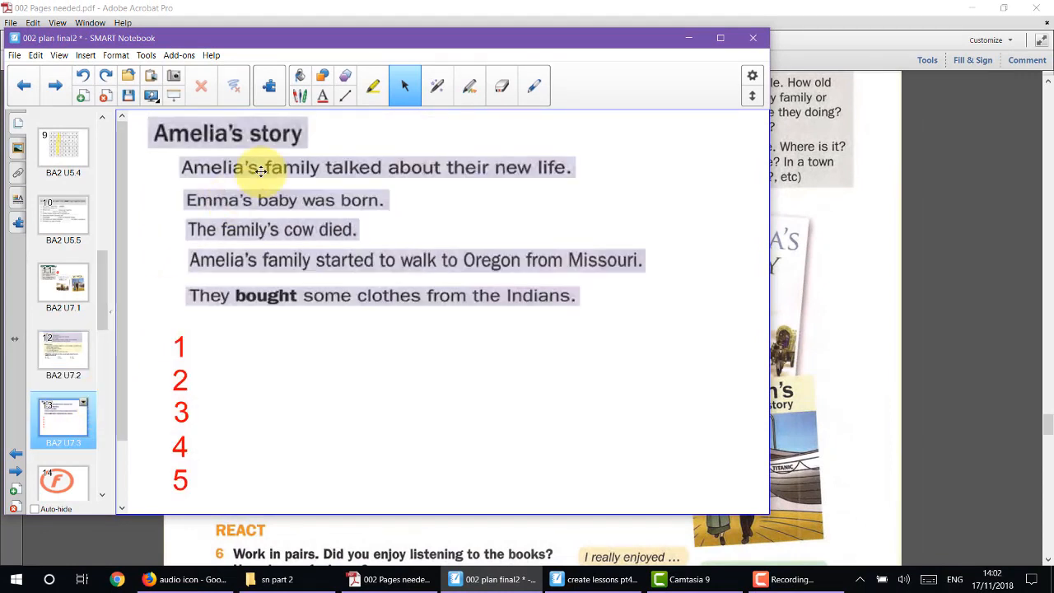
left_click(251, 137)
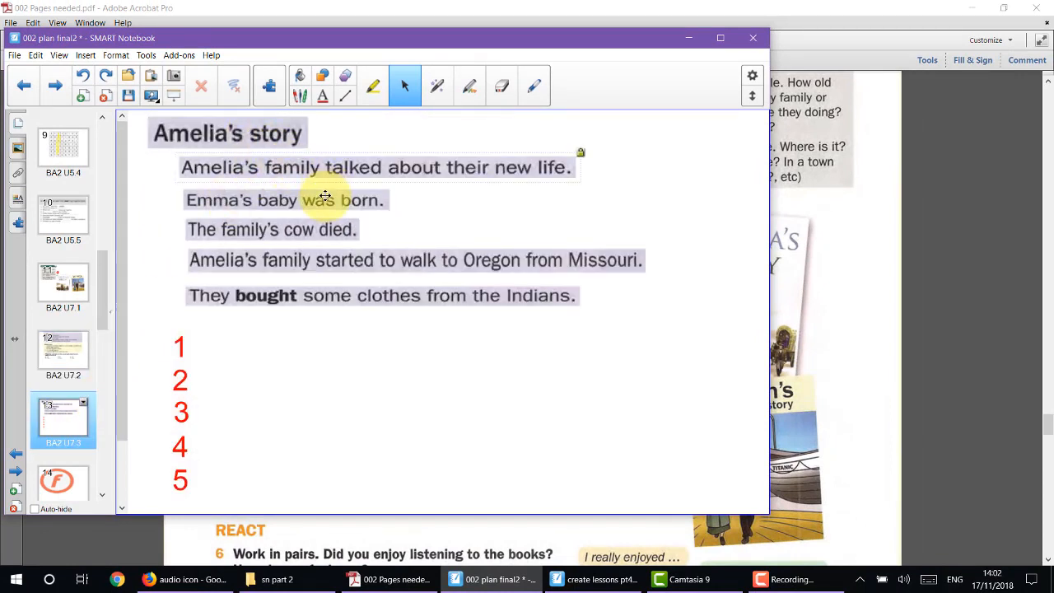
left_click(308, 230)
left_click(310, 268)
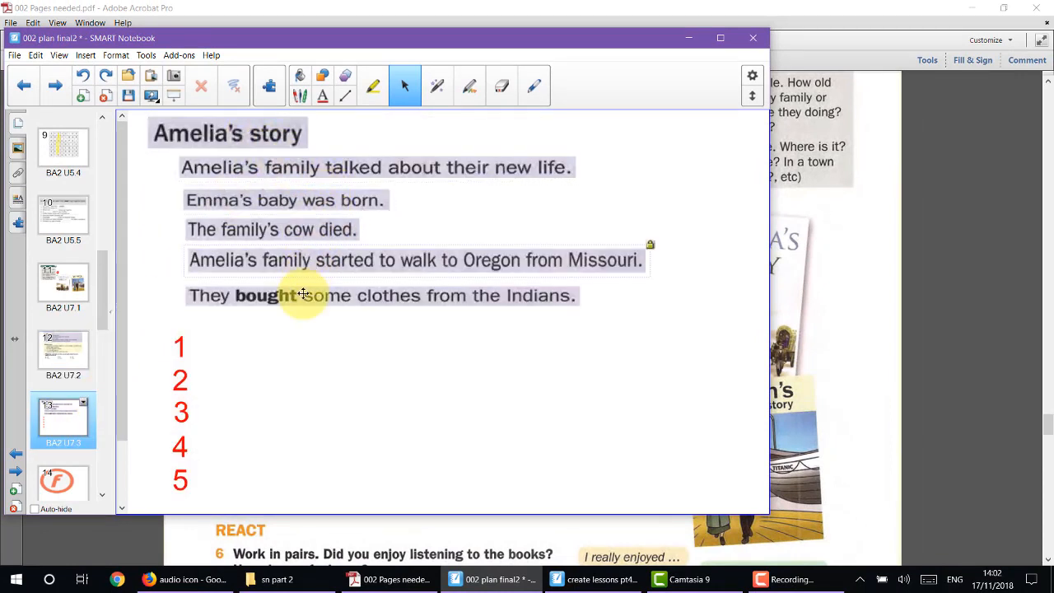
left_click(305, 292)
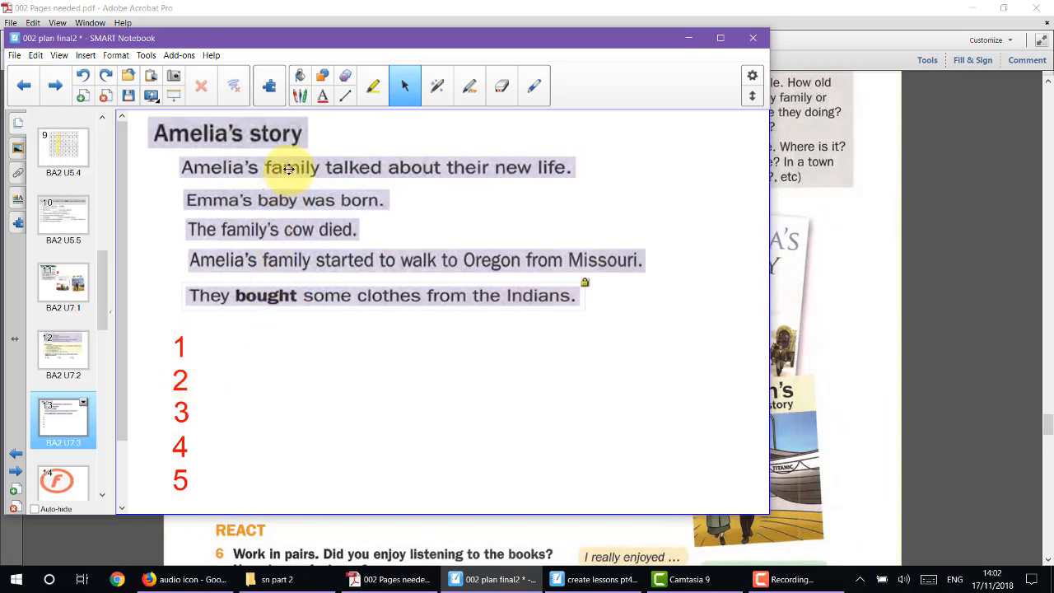
Step: Move "Amelia's family talked about their new life" beside number 1 and "Emma's baby was born" beside number 2, and return to page 12
left_click_drag(289, 169, 318, 360)
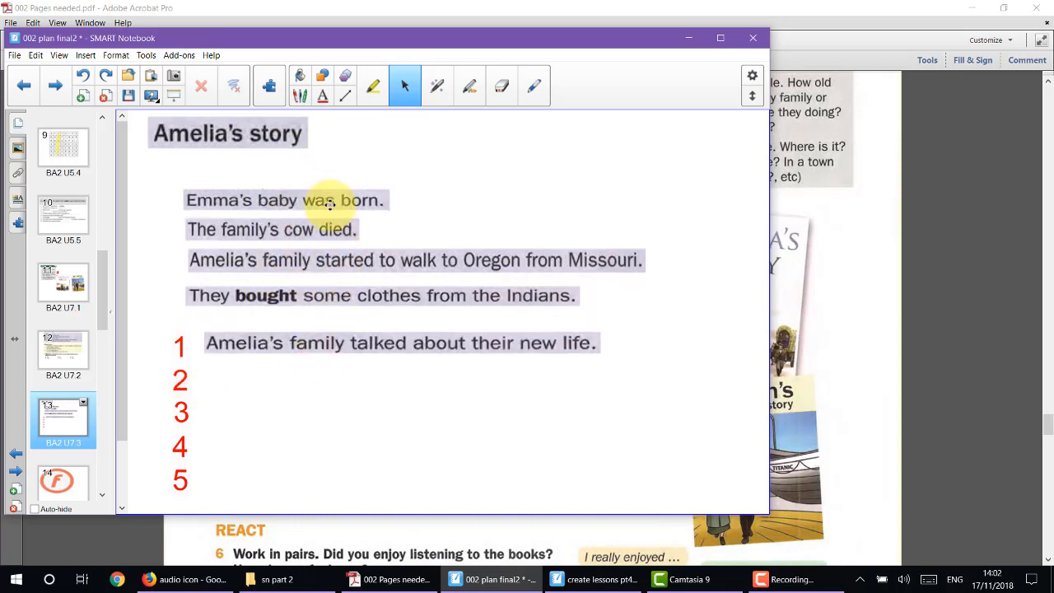
left_click_drag(329, 205, 351, 378)
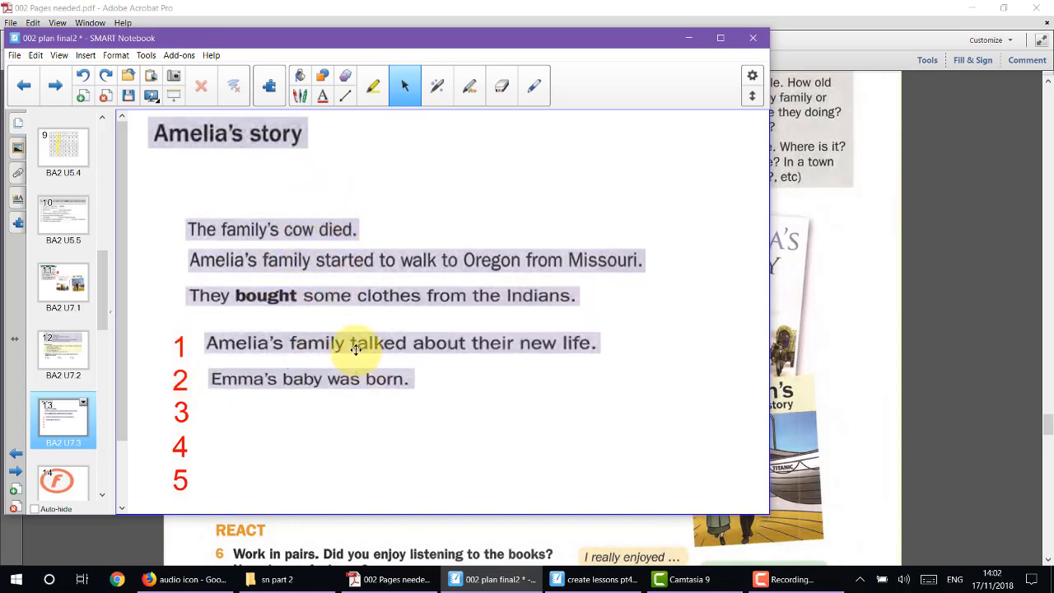
left_click(77, 355)
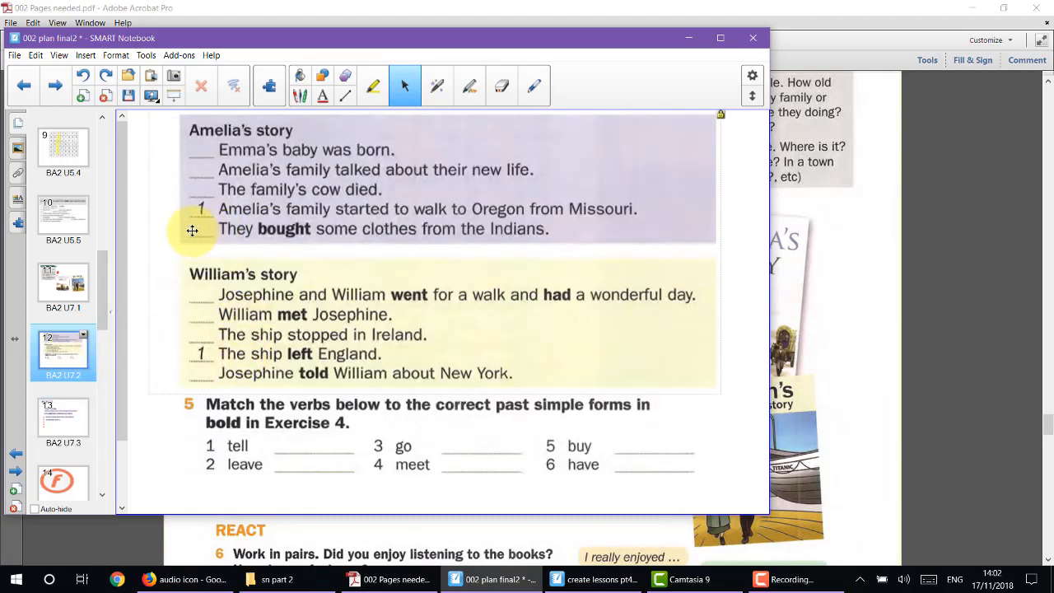
Step: Switch to the 002 Pages needed PDF and capture the Amelia's story and William's story boxes of Exercise 4 with a rectangular snip
left_click(827, 437)
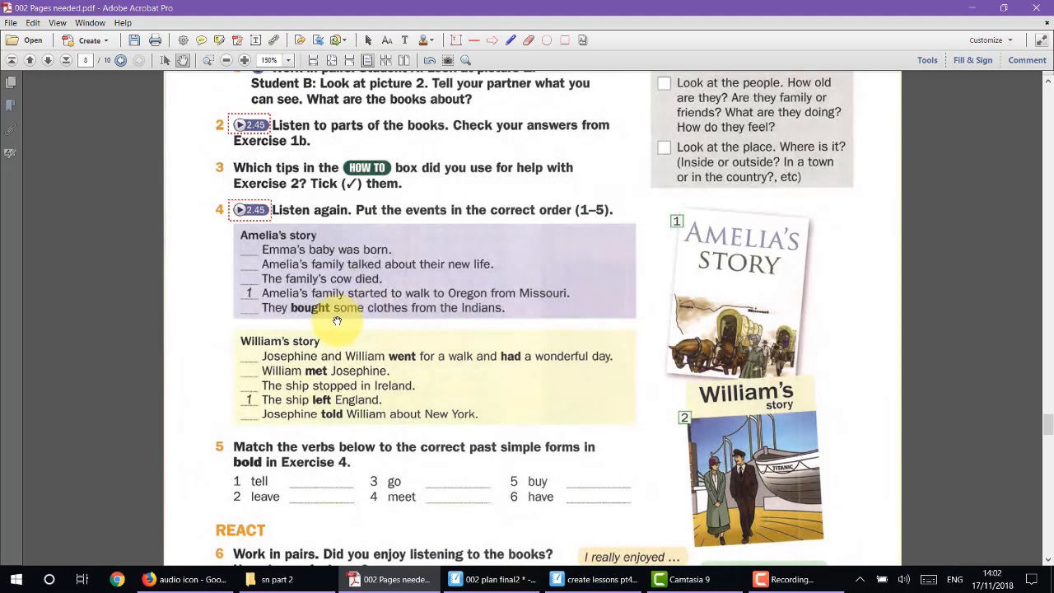
key("super+shift+s")
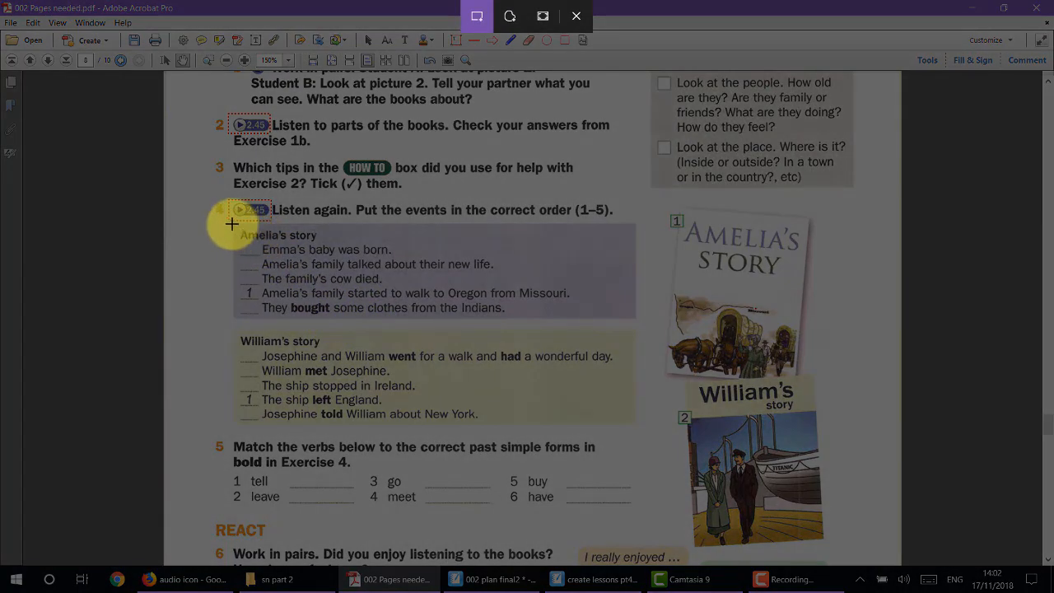
left_click_drag(231, 224, 631, 424)
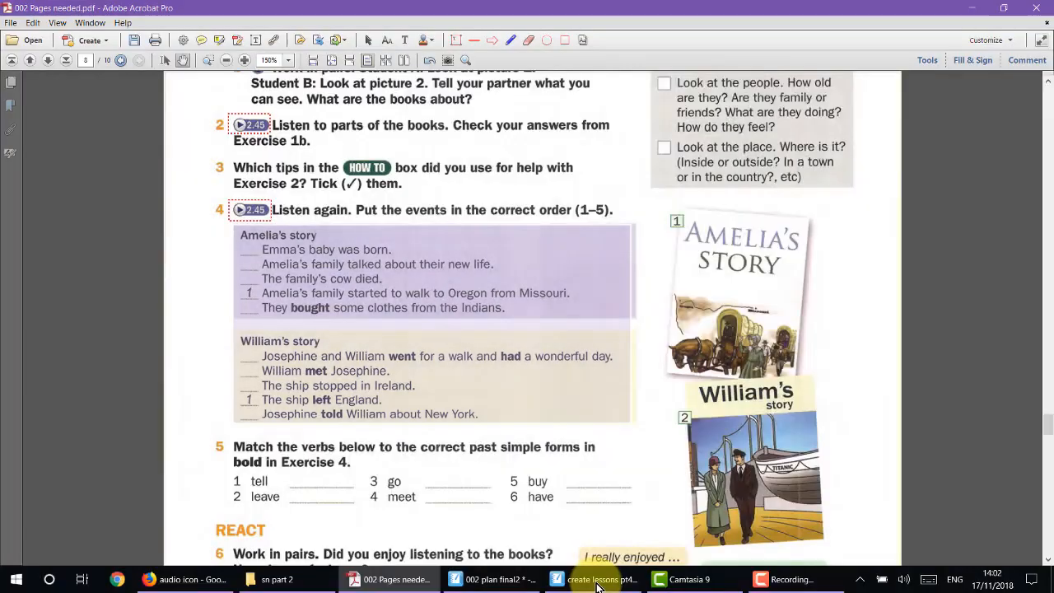
Step: Add a new page 10 to create lessons pt4, paste the two story boxes there, shrink them slightly and position them near the page top
key("alt+Tab")
left_click(89, 123)
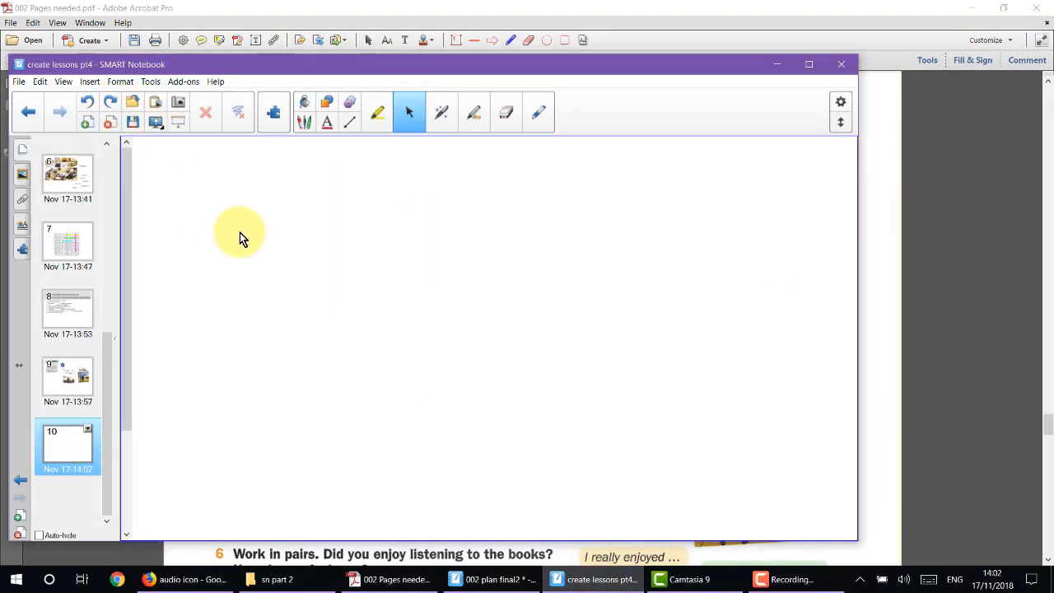
key("ctrl+v")
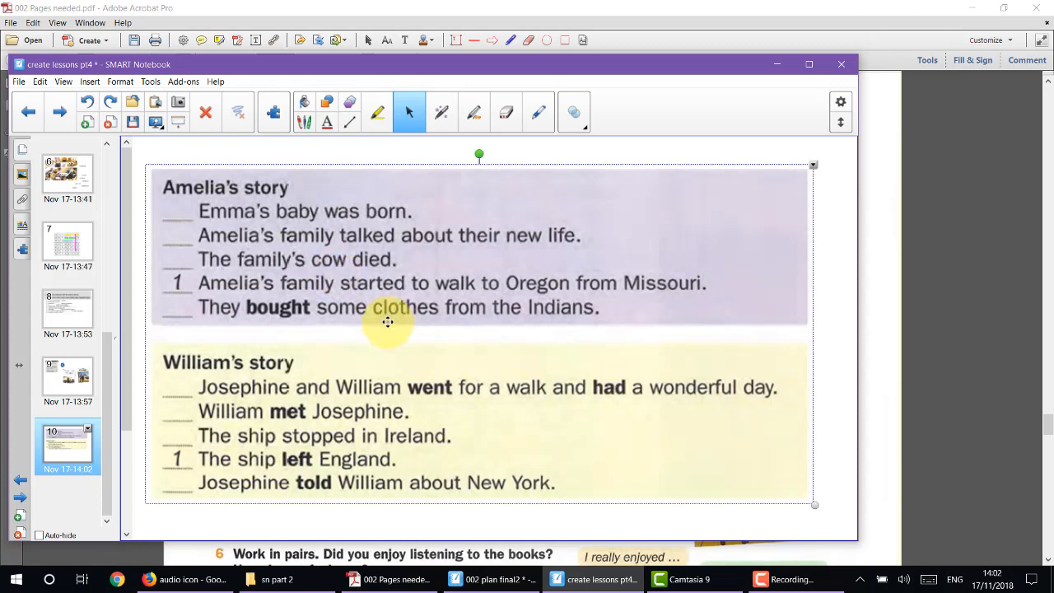
left_click_drag(383, 291, 382, 287)
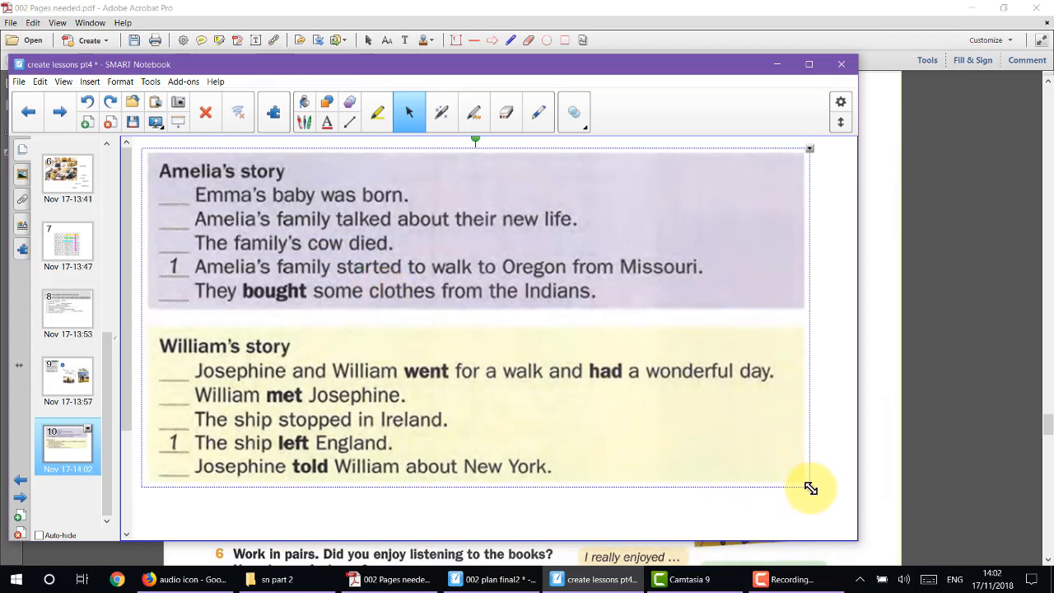
left_click_drag(811, 488, 755, 459)
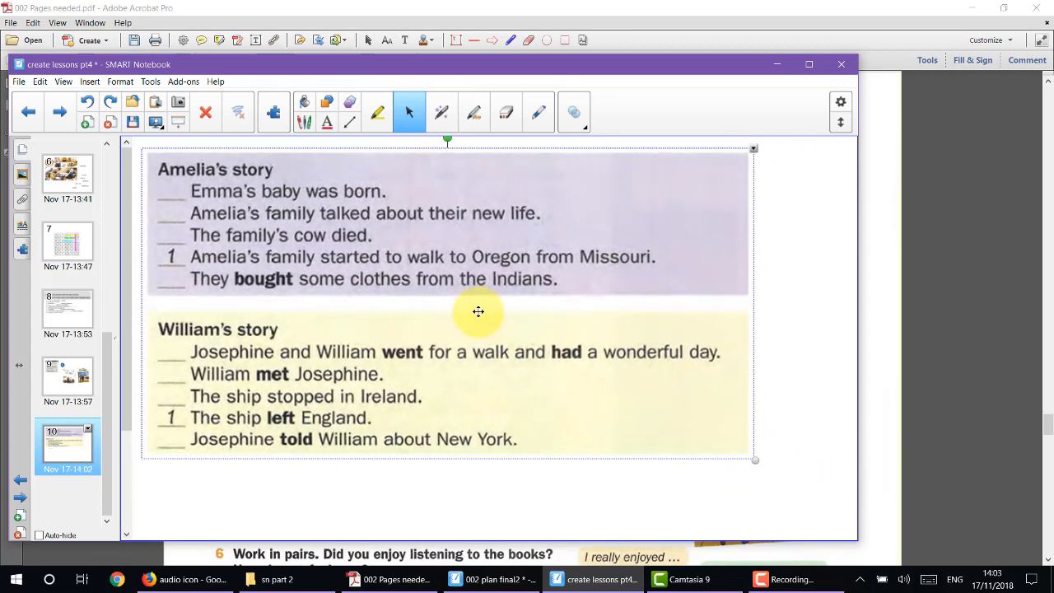
left_click_drag(384, 282, 430, 282)
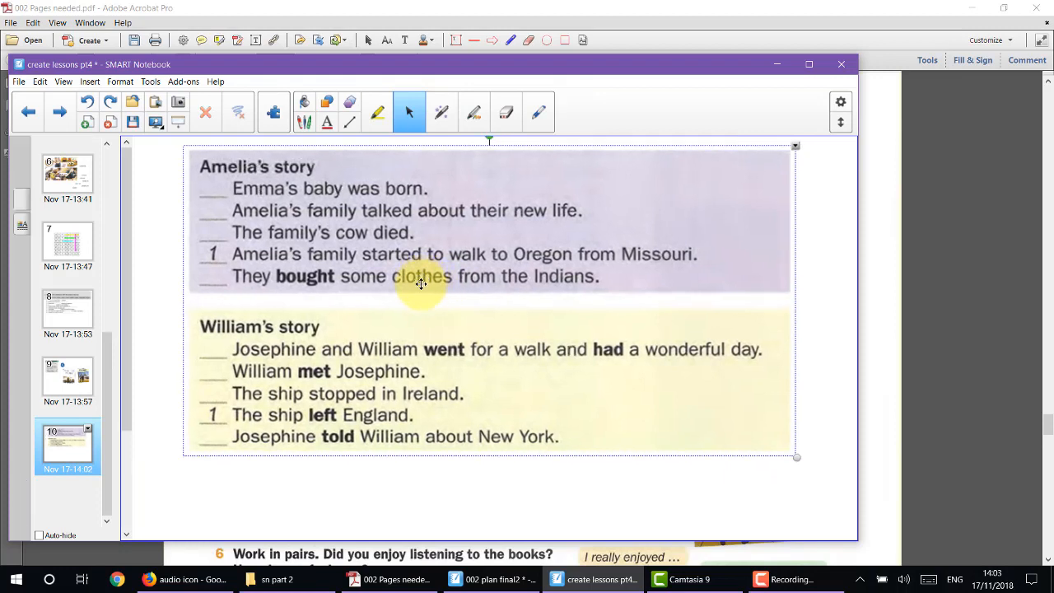
left_click(421, 283)
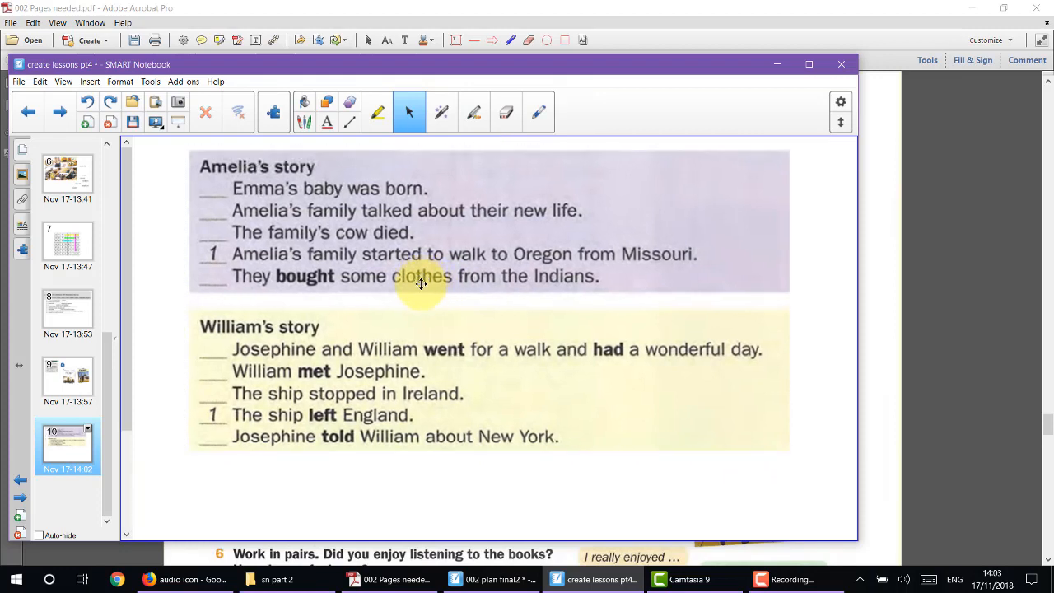
Step: Add a blank page 11, and on page 10 area-capture the sentence "Emma's baby was born." and move it below the William's story box
left_click(87, 123)
left_click(71, 376)
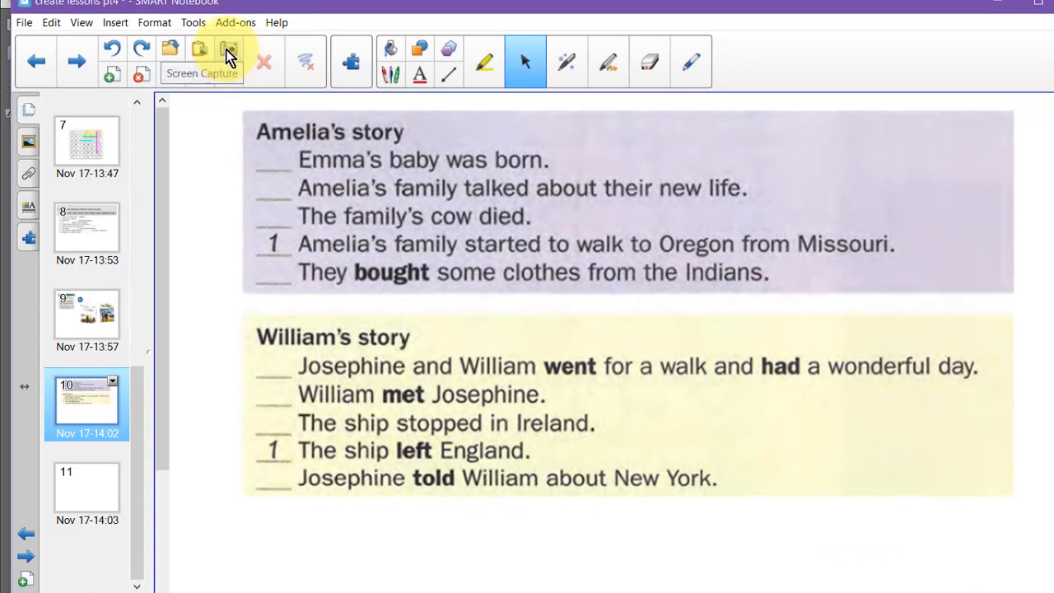
left_click(229, 56)
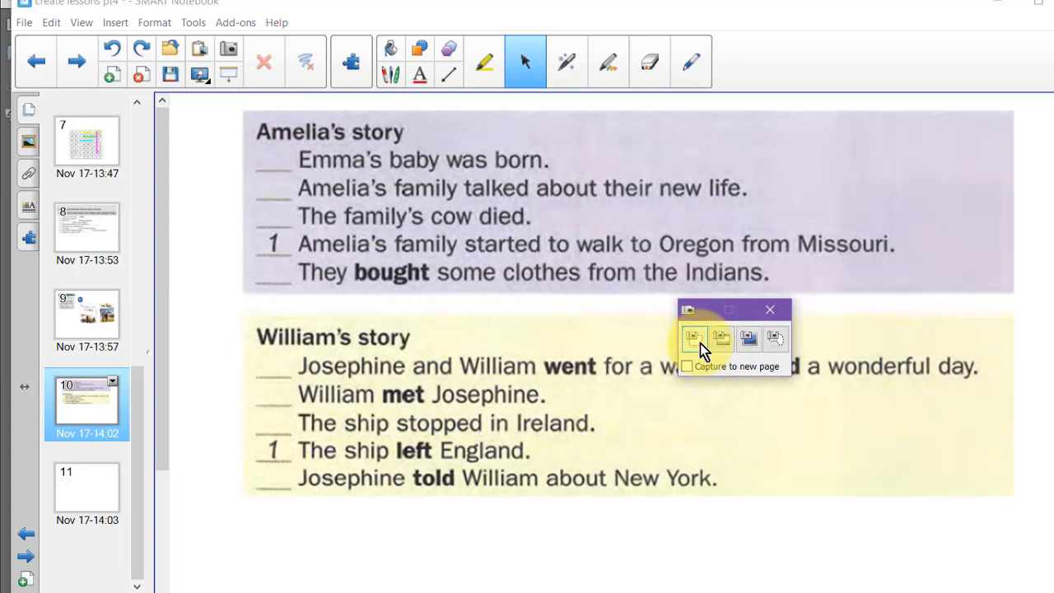
left_click(701, 344)
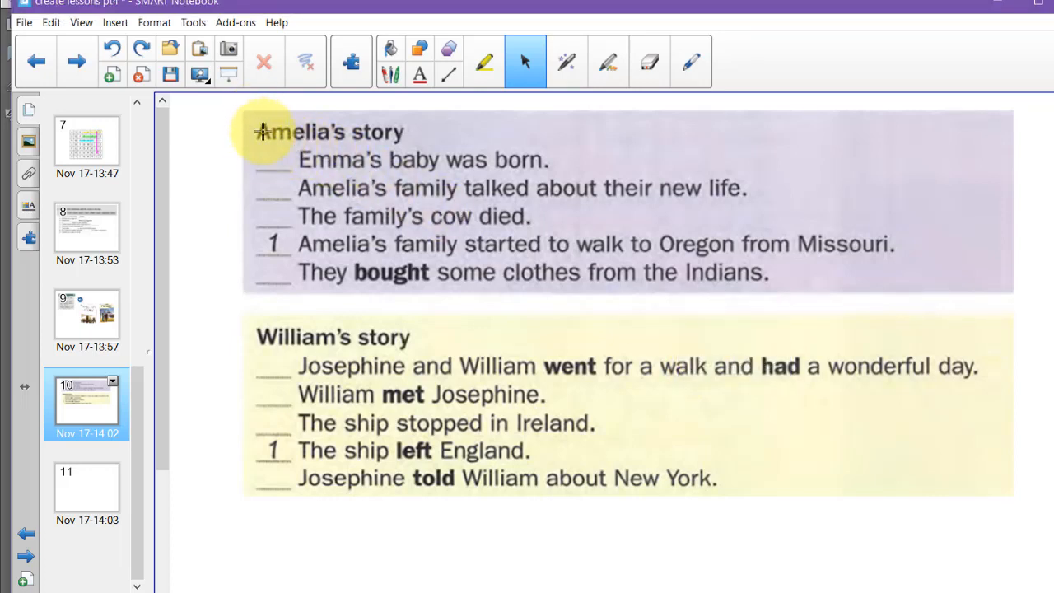
left_click_drag(293, 145, 561, 174)
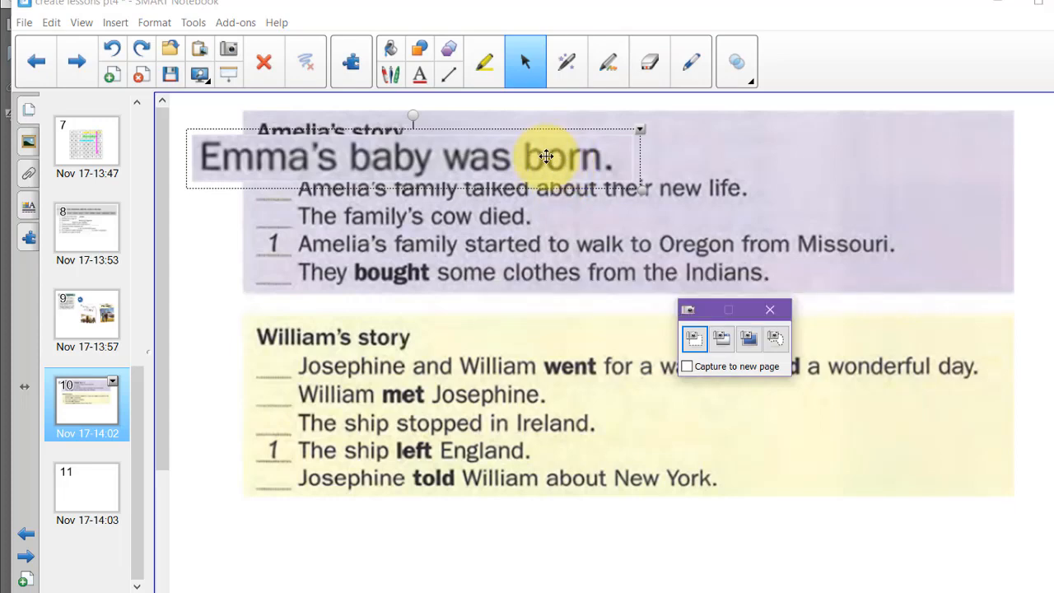
left_click_drag(546, 156, 542, 541)
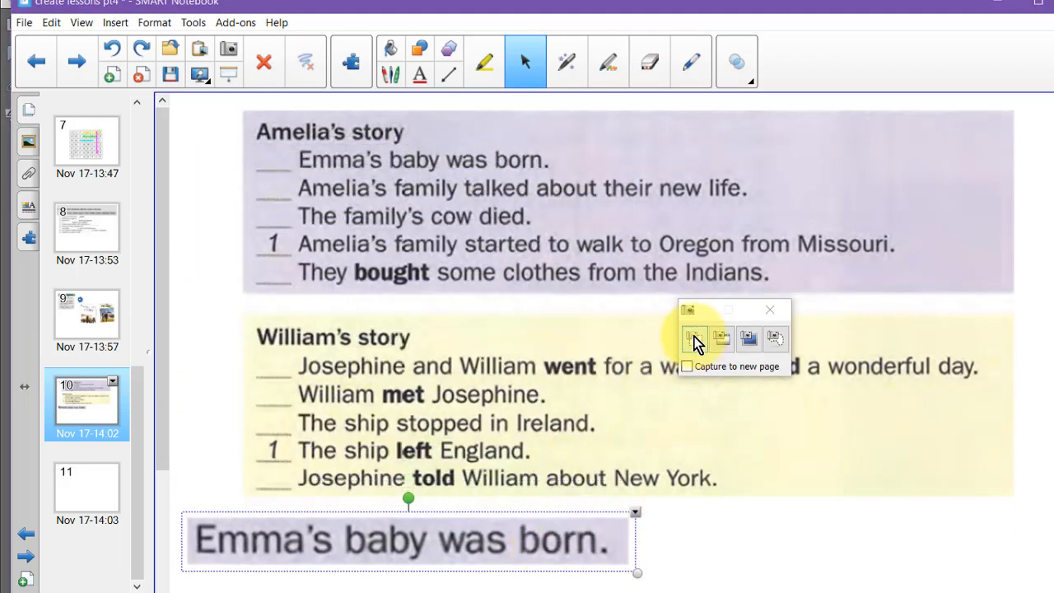
Step: Area-capture the other four Amelia's story sentences as separate images, spread them out above the Emma's baby sentence and close the capture tool
left_click(694, 343)
left_click_drag(295, 175, 765, 202)
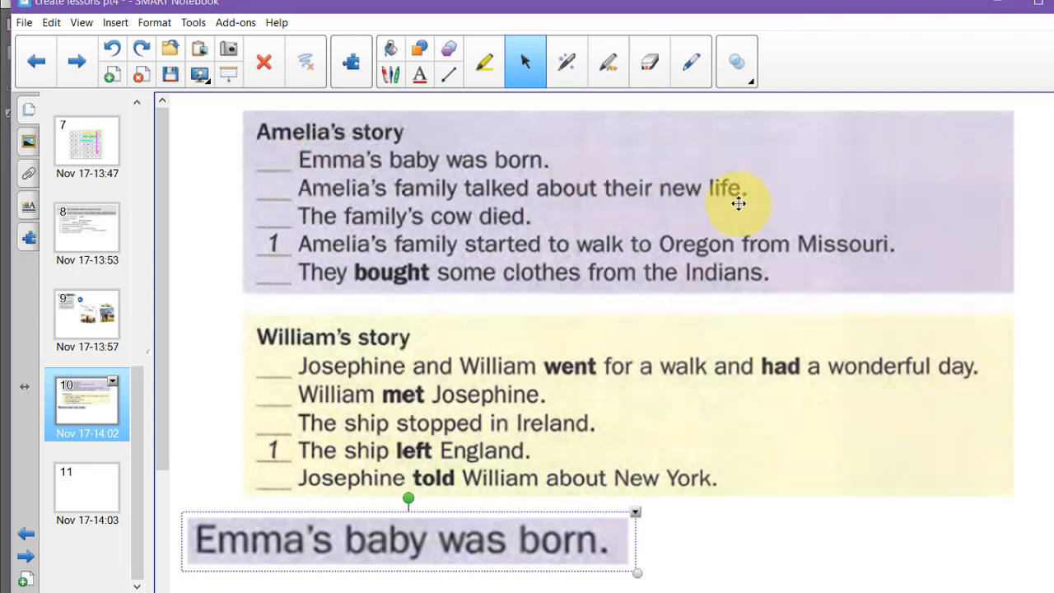
mouse_move(584, 154)
left_mouse_down()
mouse_move(600, 400)
mouse_move(591, 438)
left_mouse_up()
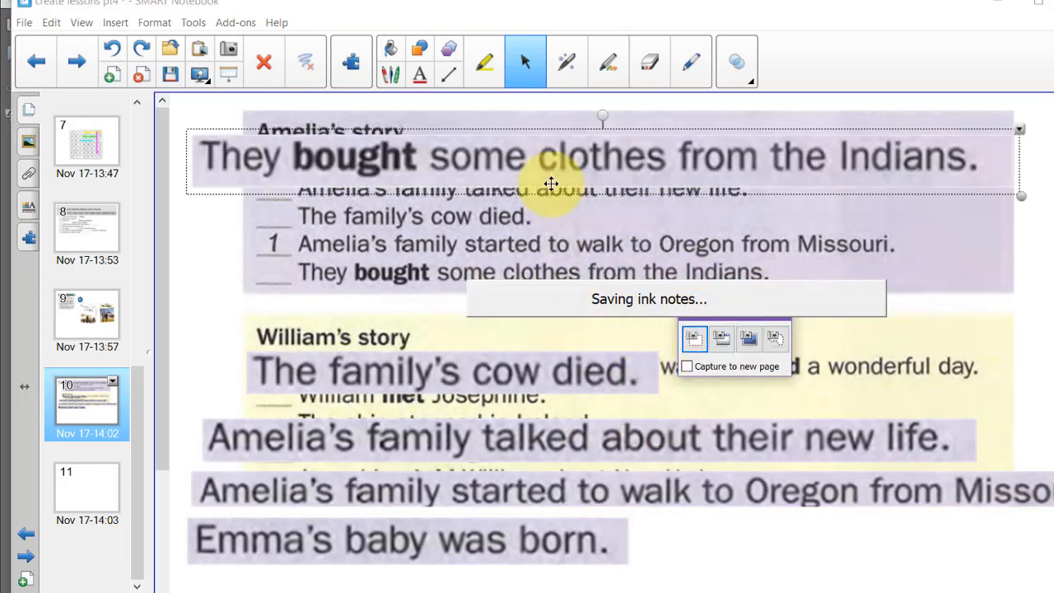
left_click_drag(550, 158, 549, 287)
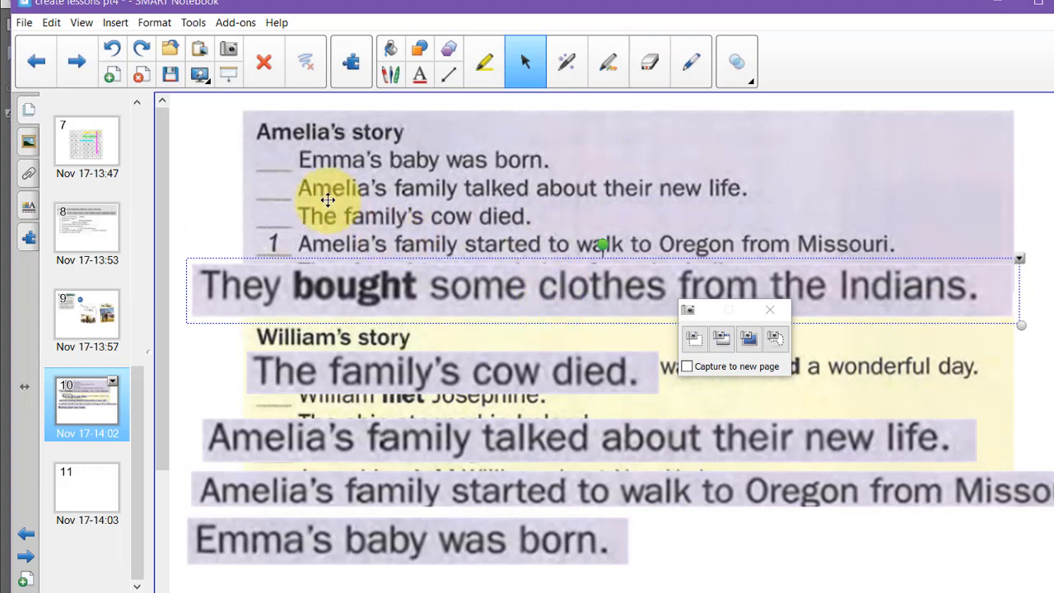
left_click(770, 310)
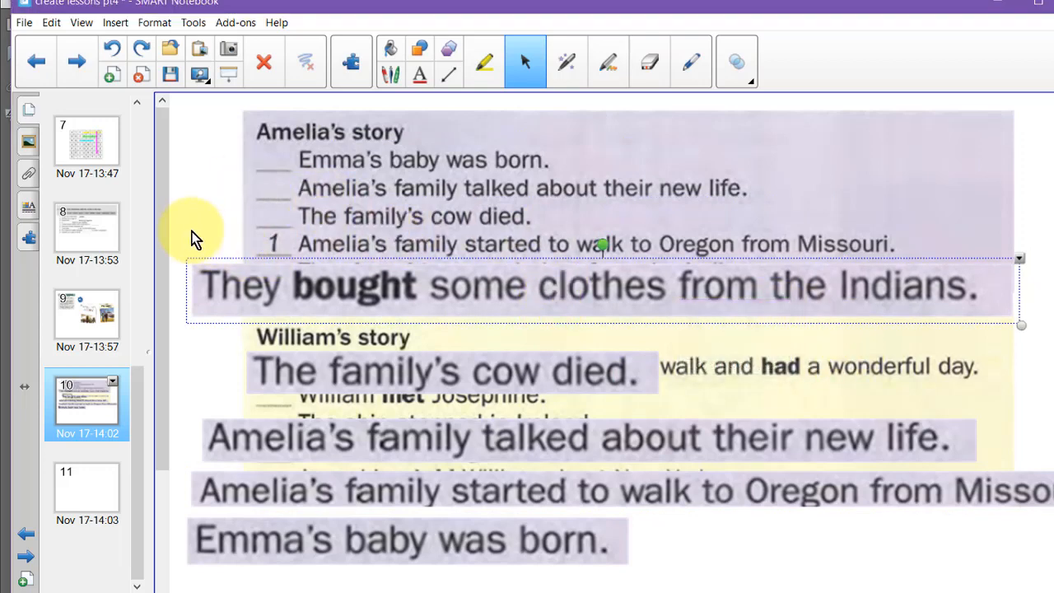
Step: Copy the five Amelia's story sentence images from page 10 onto page 11 and stack them closely near the page top
left_click_drag(188, 231, 1016, 576)
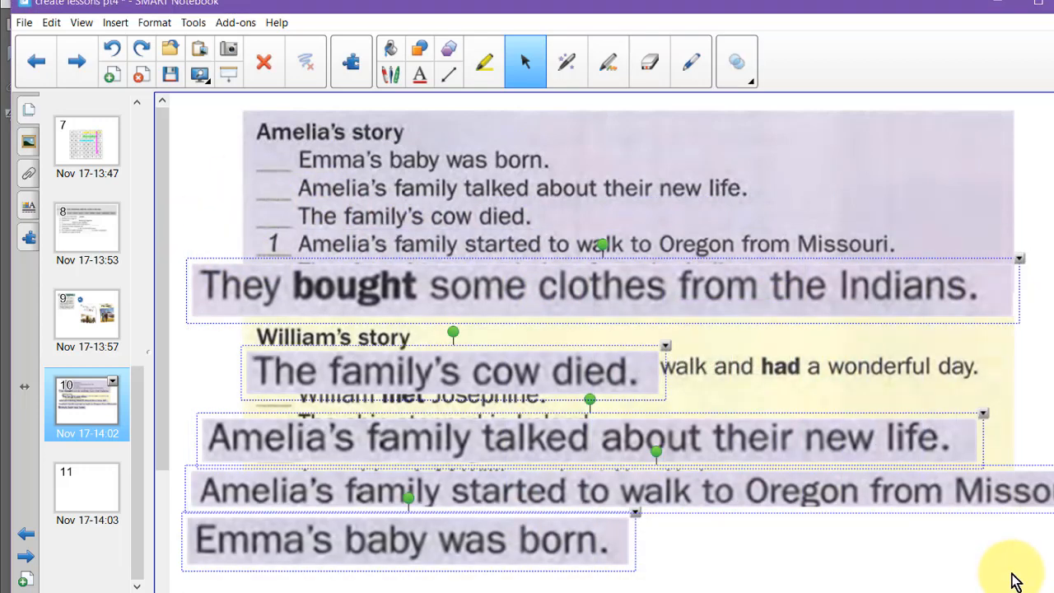
left_click(85, 486)
key("ctrl+v")
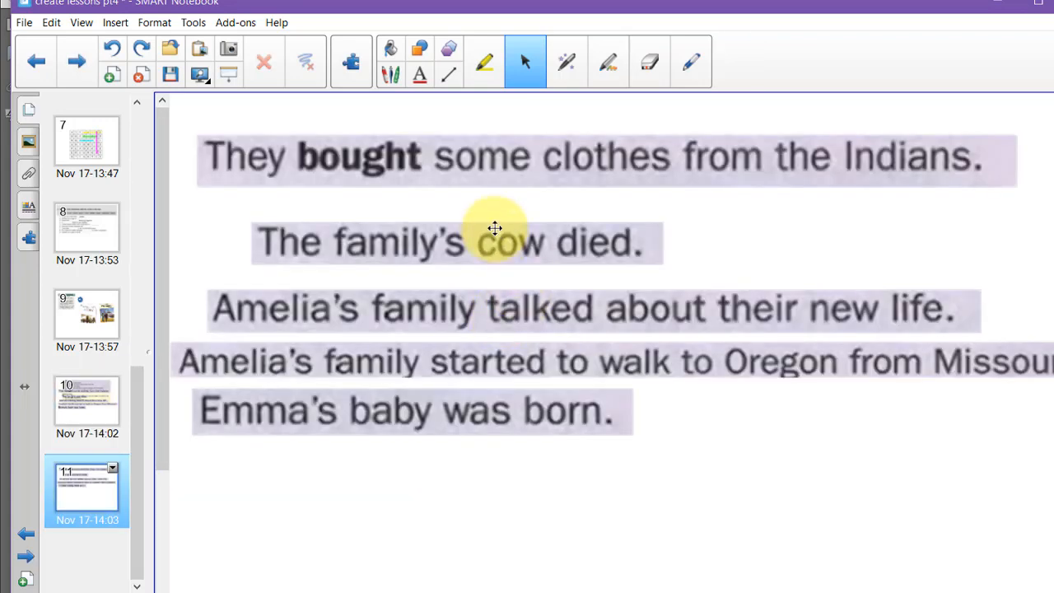
left_click_drag(481, 228, 442, 198)
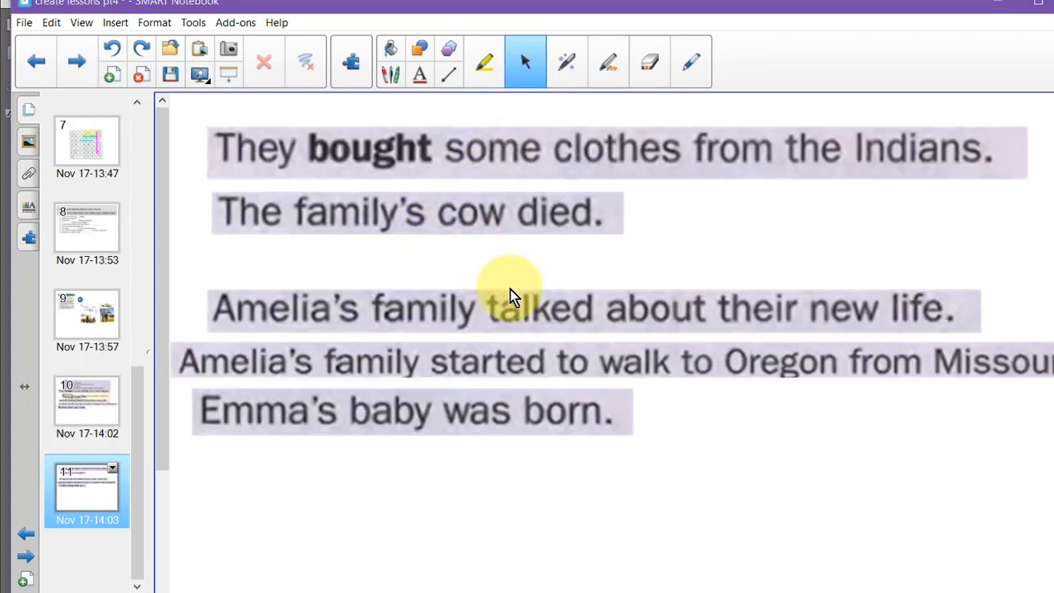
left_click_drag(508, 299, 534, 258)
left_click_drag(547, 360, 579, 309)
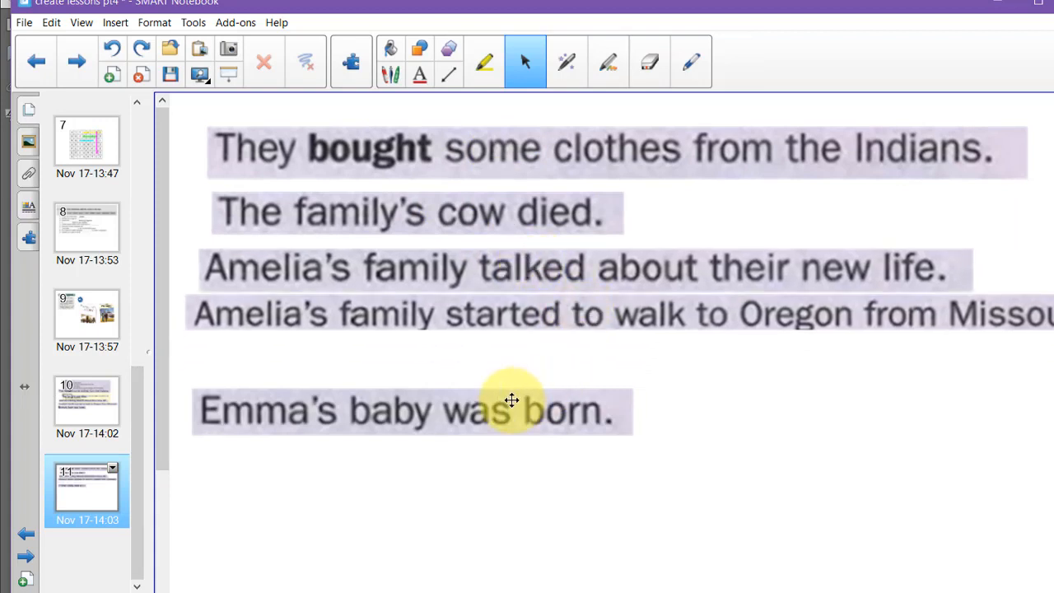
left_click_drag(510, 404, 564, 342)
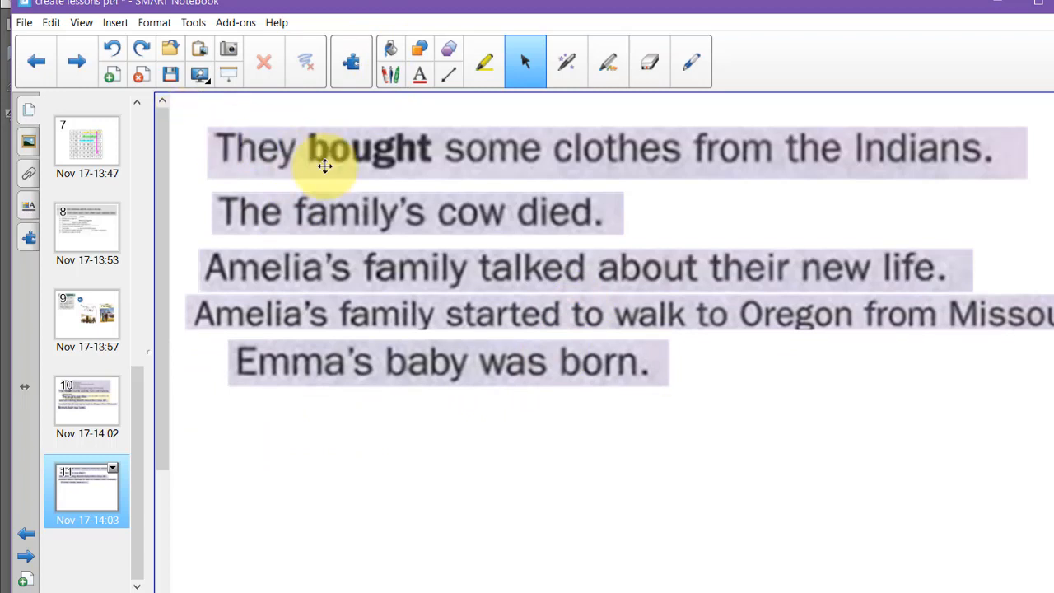
Step: Shrink each of the five sentence images on page 11 so they fit within the page width
left_click(664, 158)
left_click_drag(1036, 188, 869, 171)
left_click(546, 215)
left_click_drag(633, 239, 577, 233)
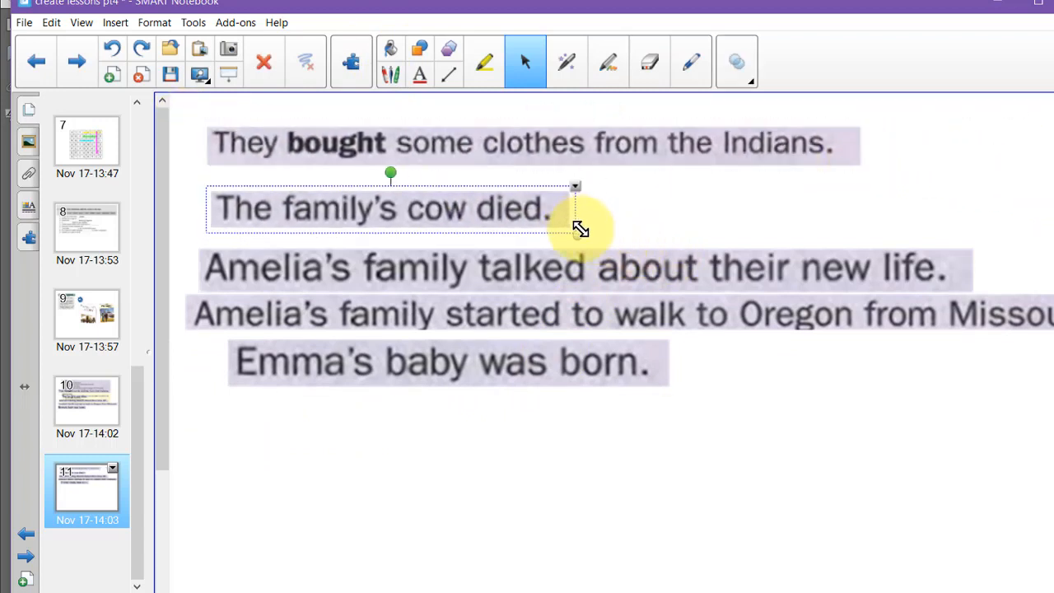
left_click(640, 264)
left_click(664, 390)
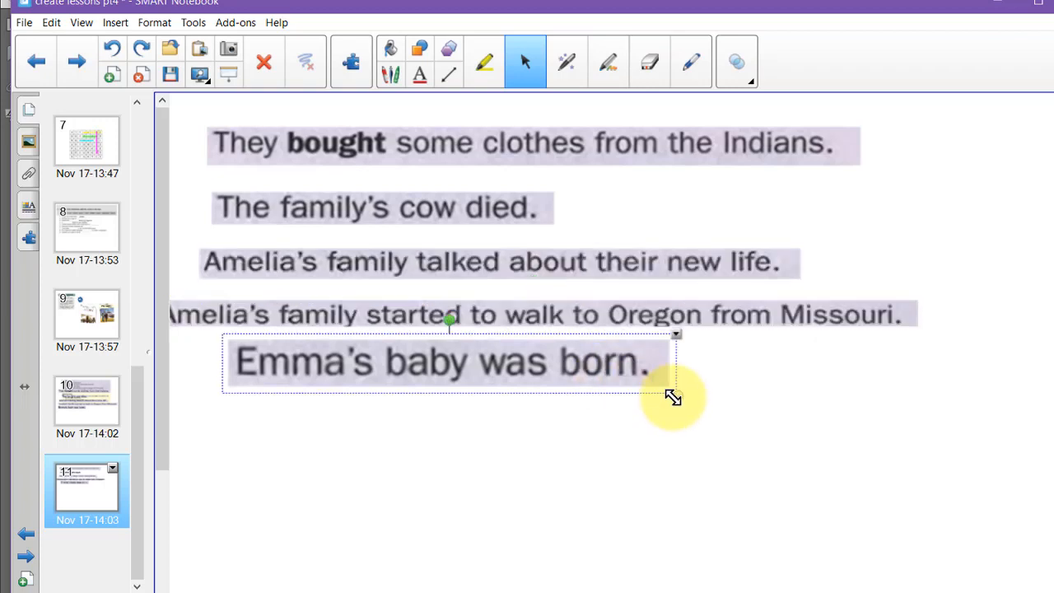
left_click_drag(674, 397, 584, 380)
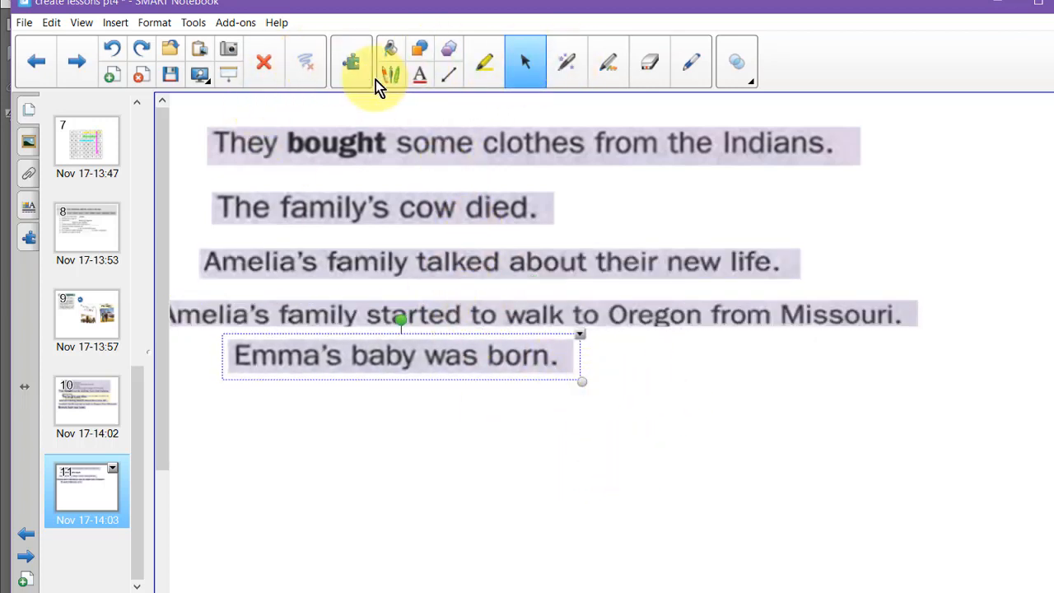
Step: Add the numbers 1, 2, 3, 4 and 5 as separate text objects below the sentences
left_click(419, 74)
left_click(234, 425)
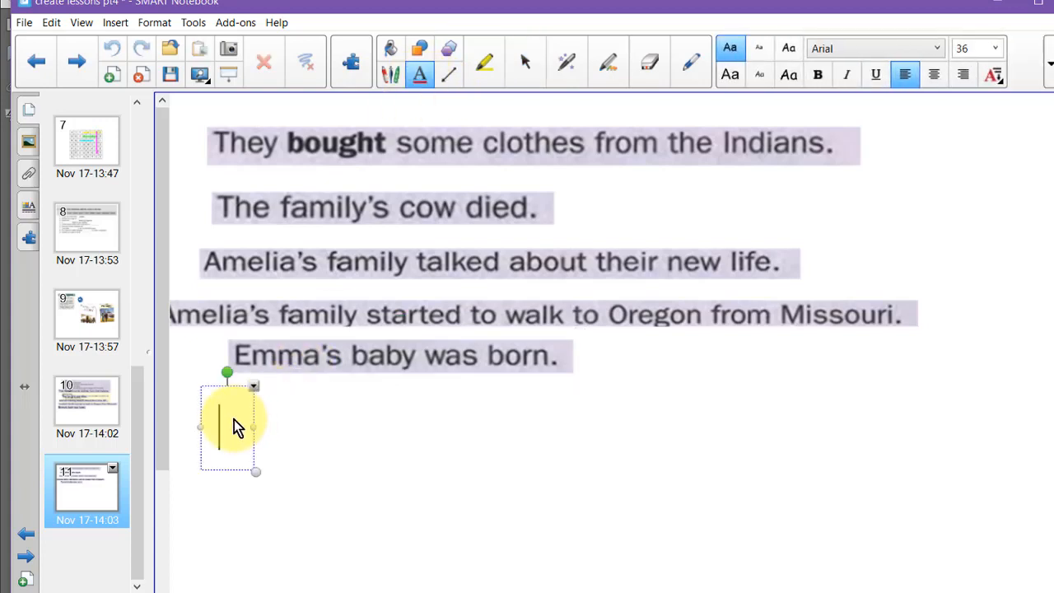
type("1")
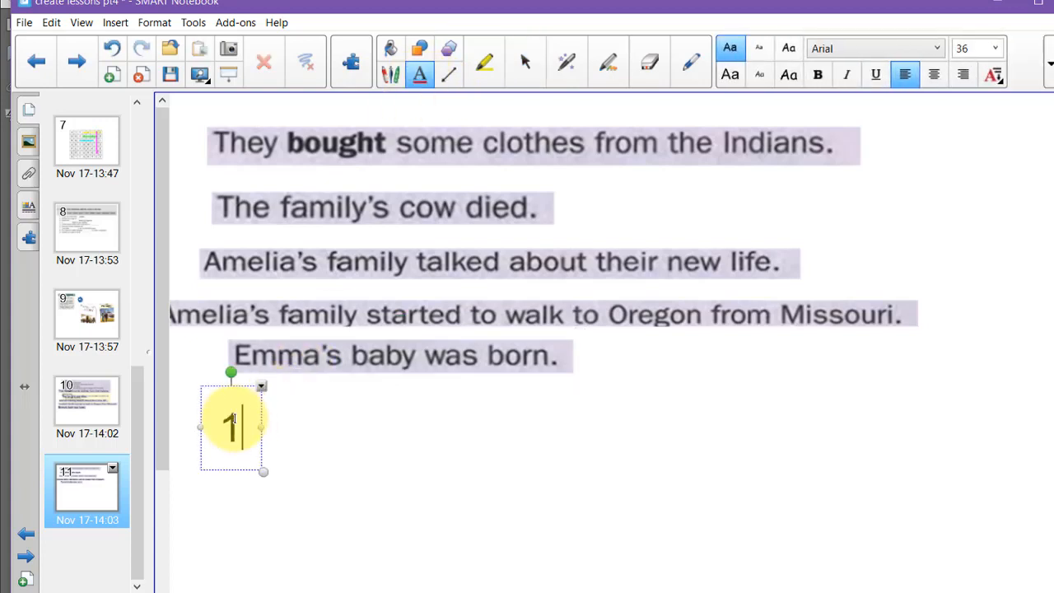
left_click(348, 483)
type("2")
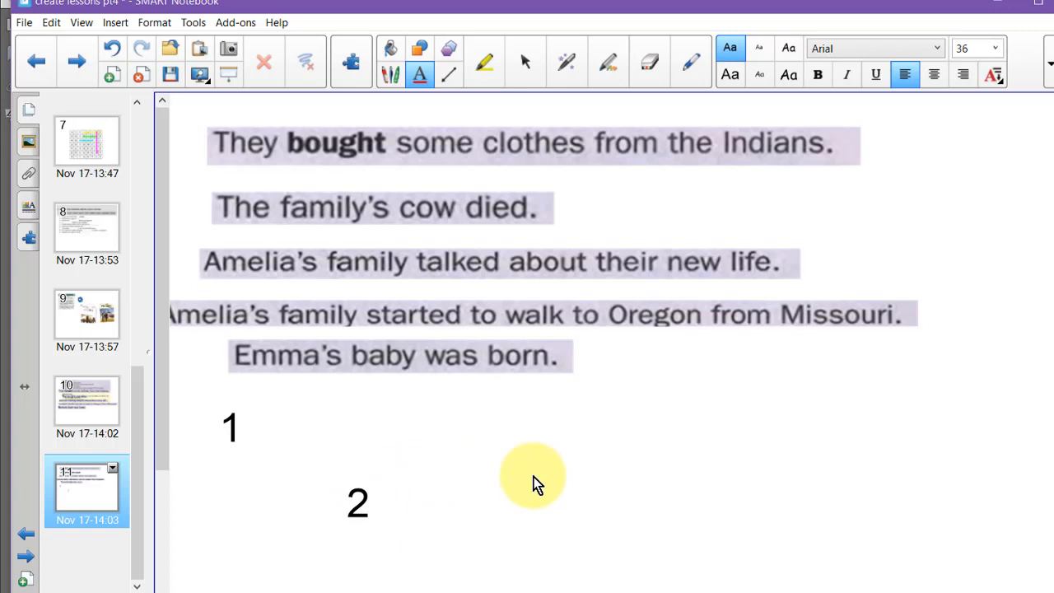
left_click(534, 482)
type("3")
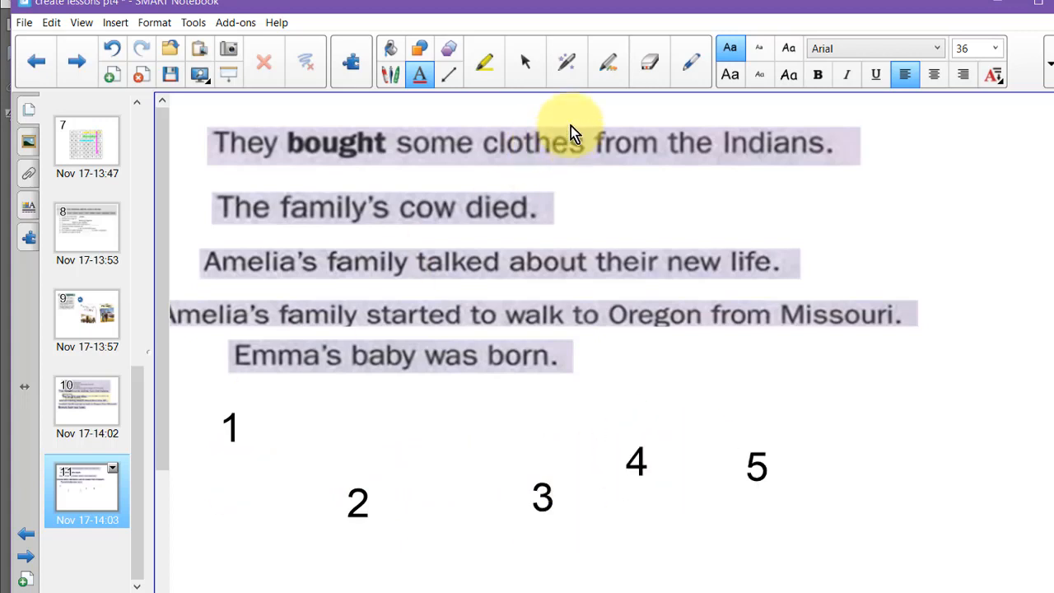
Step: Set the font size of all five number objects to 20
left_click(527, 57)
left_click_drag(198, 389, 849, 537)
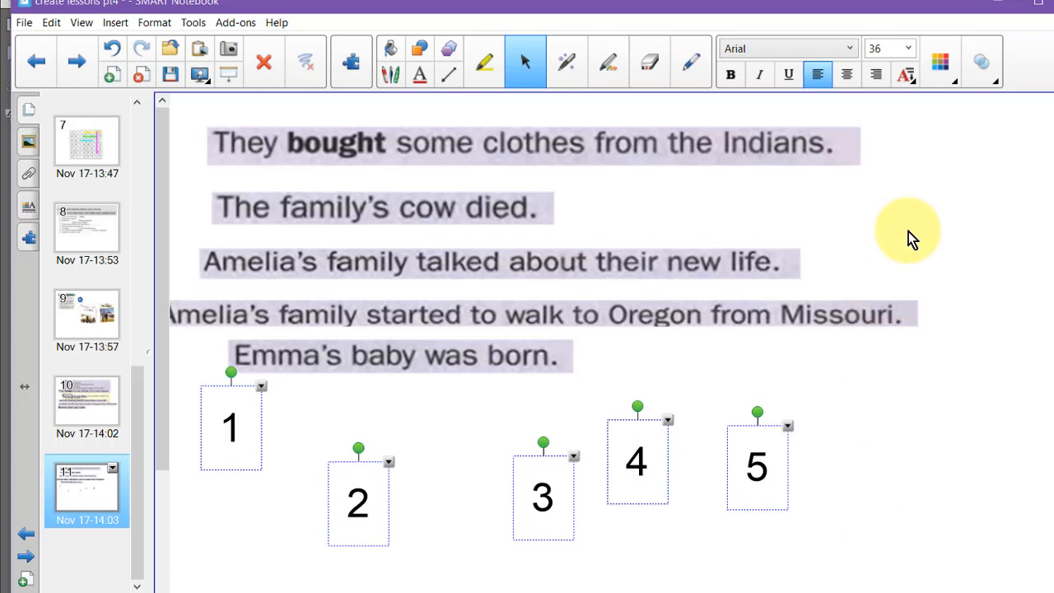
left_click(910, 51)
left_click(885, 185)
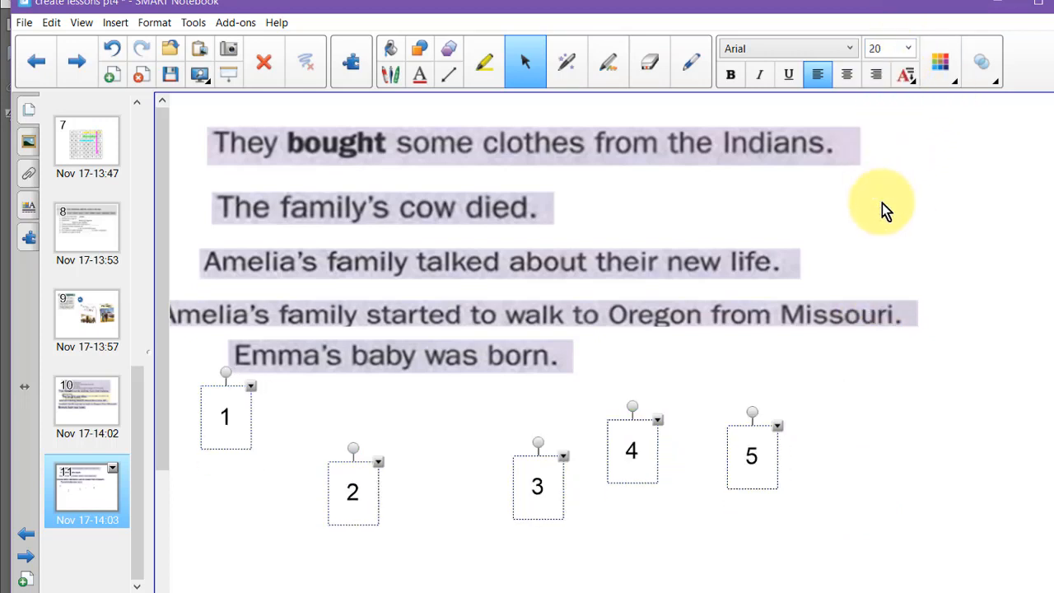
Step: Arrange the numbers 1 to 5 in a rough vertical column below the Emma's baby sentence
left_click_drag(359, 484, 298, 455)
left_click(471, 459)
left_click_drag(575, 486, 290, 501)
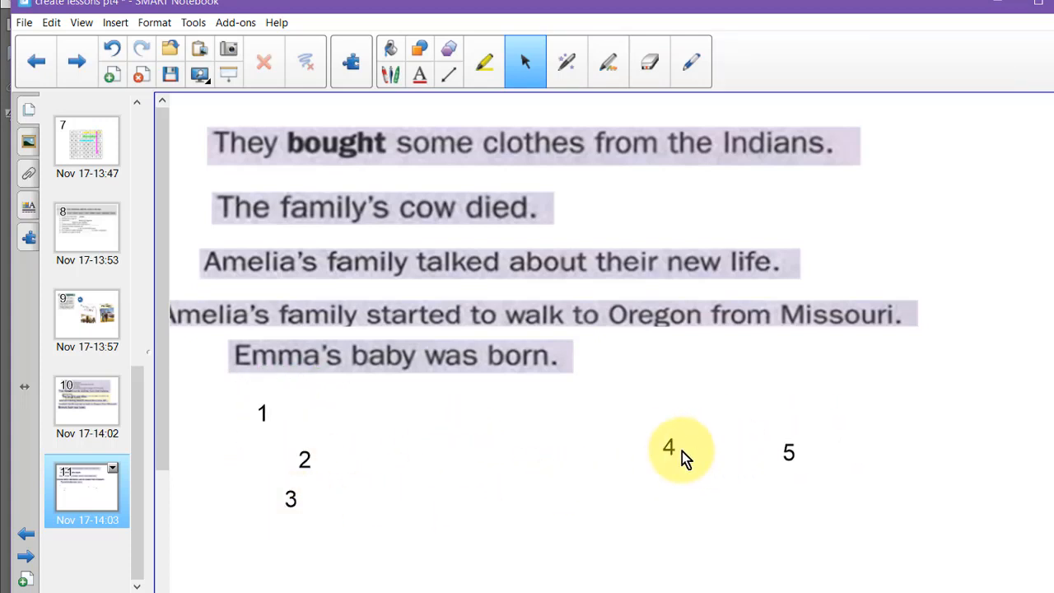
left_click_drag(682, 452, 261, 551)
left_click_drag(788, 464, 619, 541)
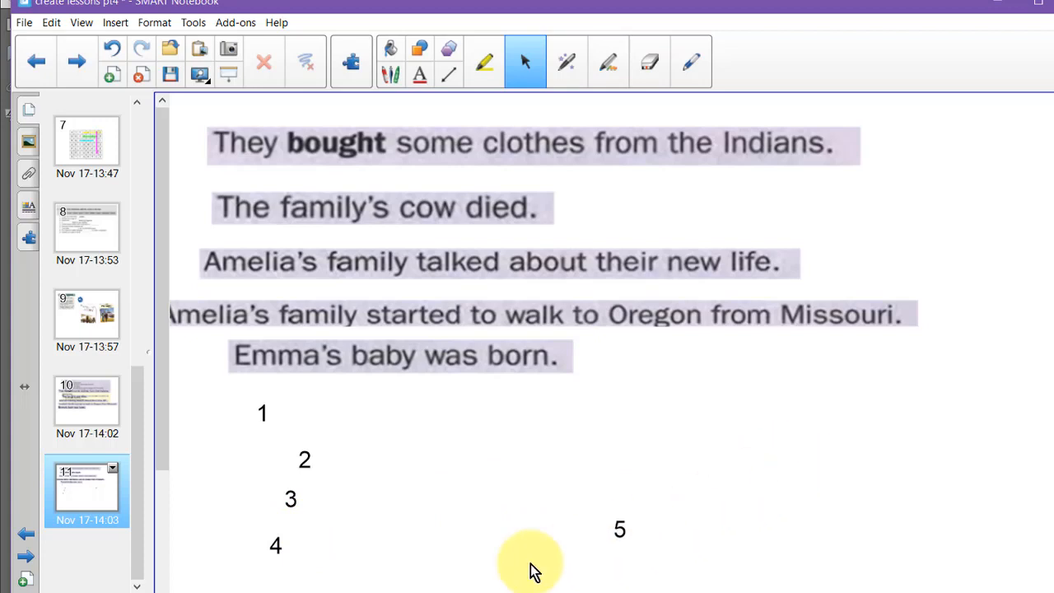
left_click_drag(531, 568, 251, 583)
Step: Left-align the five numbers and lock them in place
left_click_drag(229, 399, 328, 586)
left_click(350, 62)
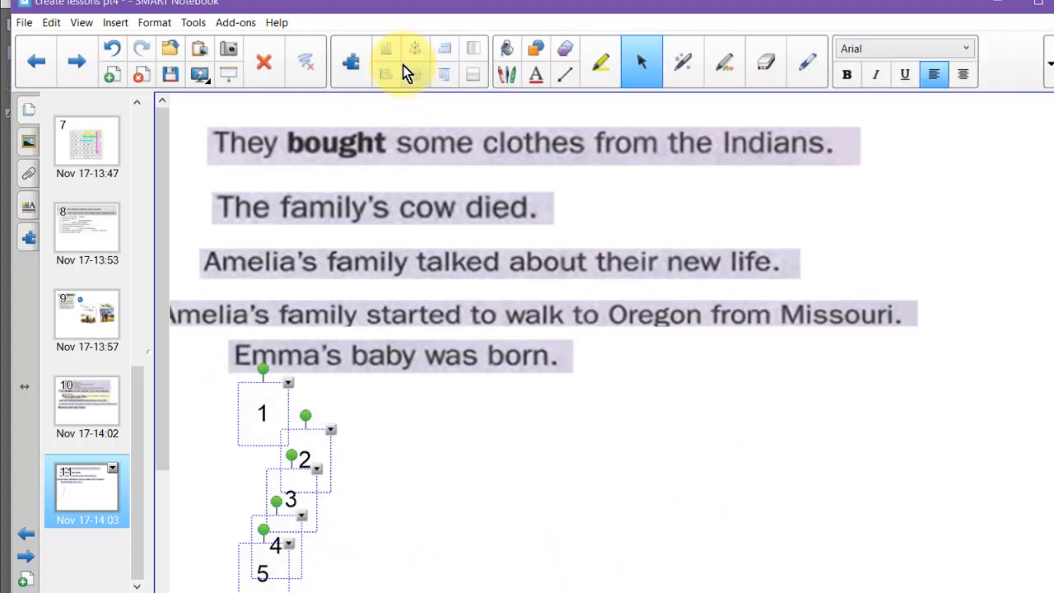
left_click(385, 77)
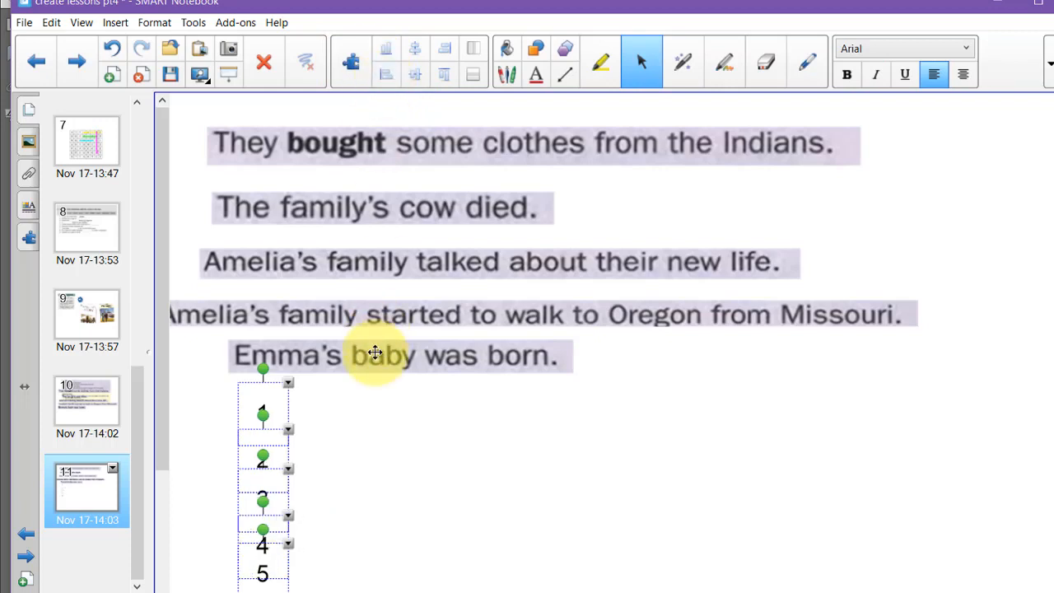
left_click(374, 427)
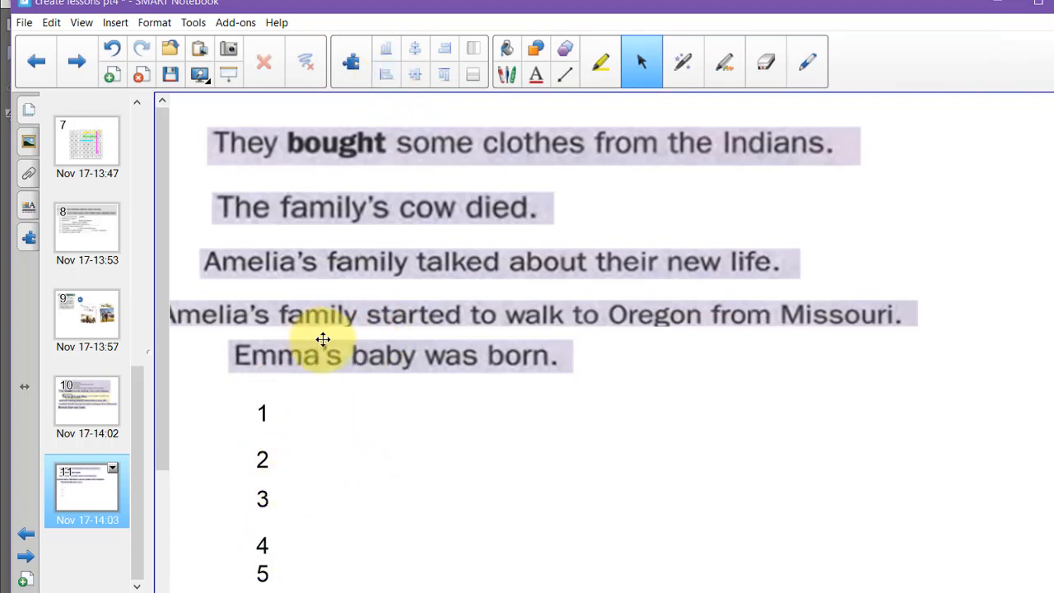
left_click_drag(224, 431, 304, 580)
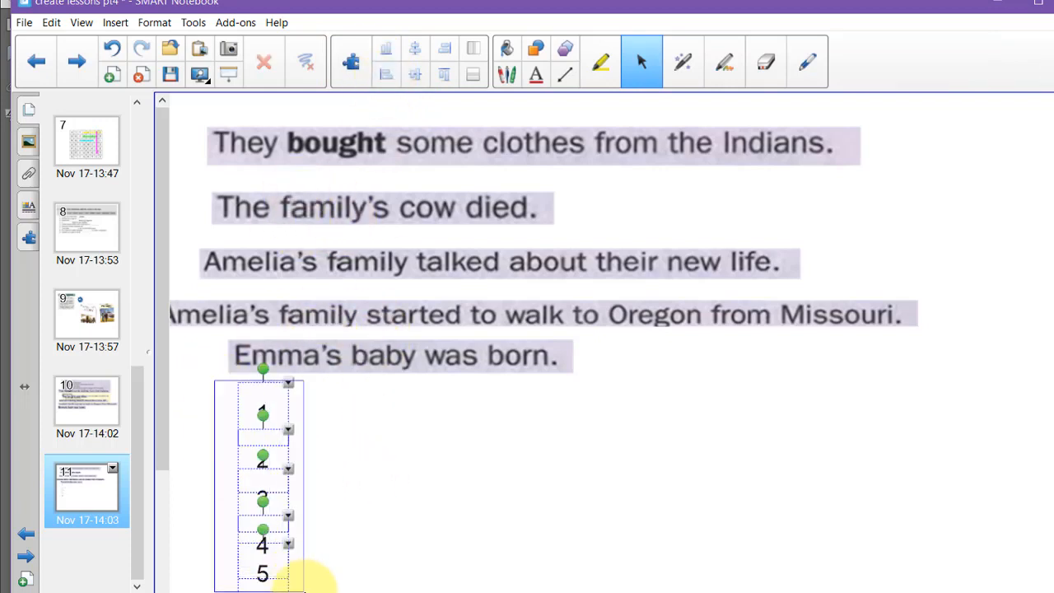
left_click(305, 590)
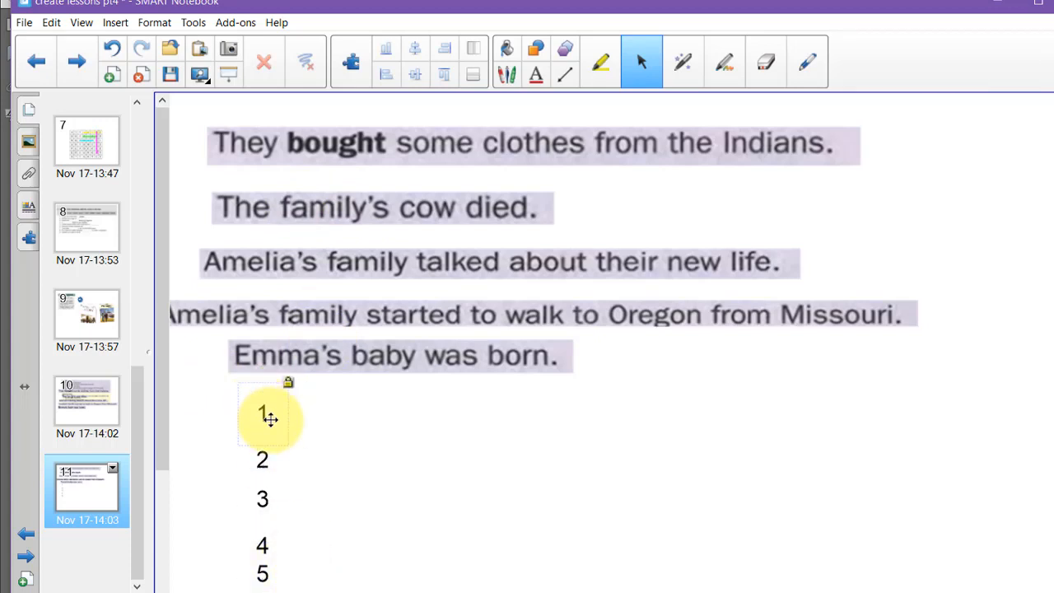
Step: Place the sentences beside numbers 1 to 5 in this order: bought clothes, Emma's baby, started to walk, talked about new life, cow died
left_click_drag(334, 149, 424, 442)
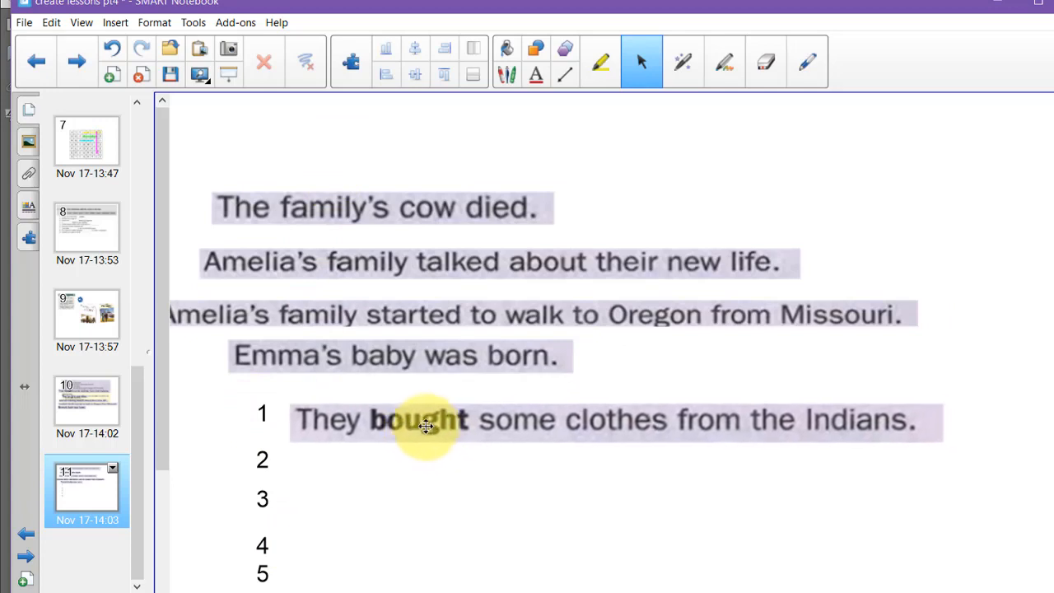
left_click_drag(424, 365, 491, 472)
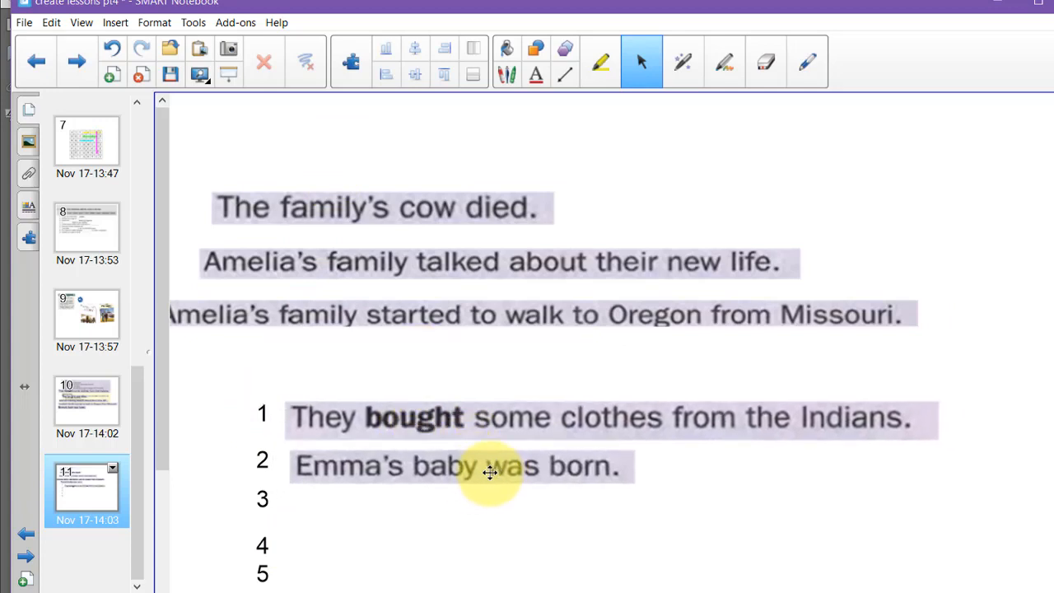
left_click_drag(472, 323, 617, 523)
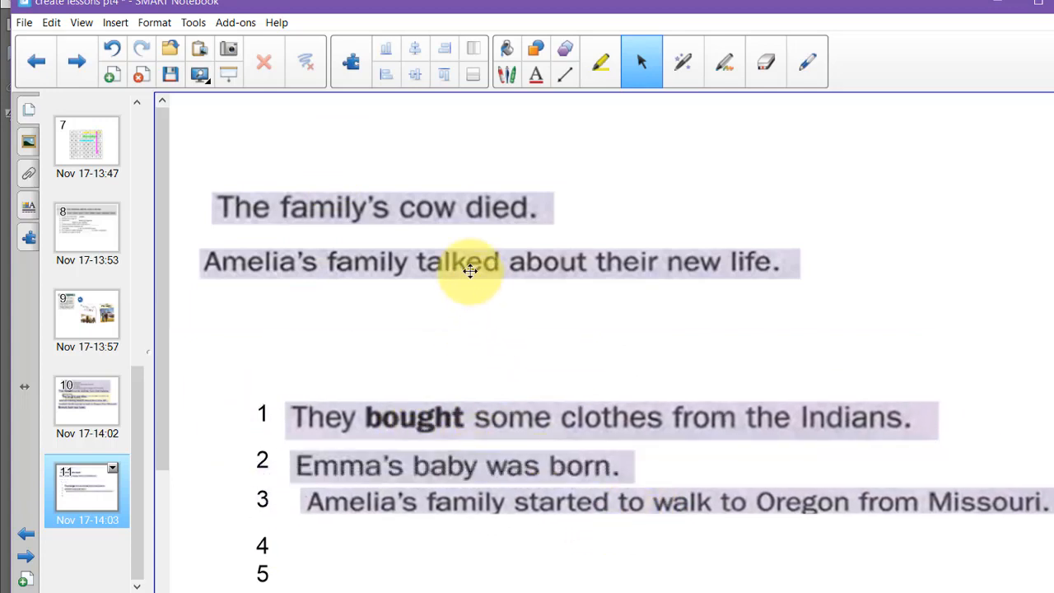
left_click_drag(470, 275, 576, 532)
left_click_drag(424, 205, 493, 568)
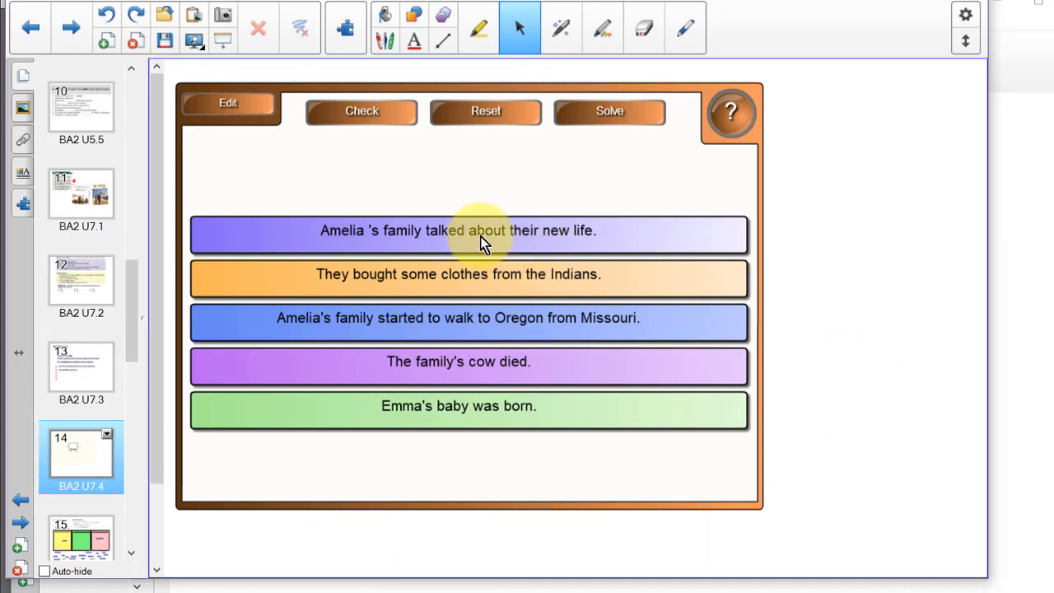
Step: In the finished lesson's page 14 ordering activity, move the "talked" and "started to walk" sentences to fourth place in turn, check, solve and reset
left_click_drag(478, 226, 466, 344)
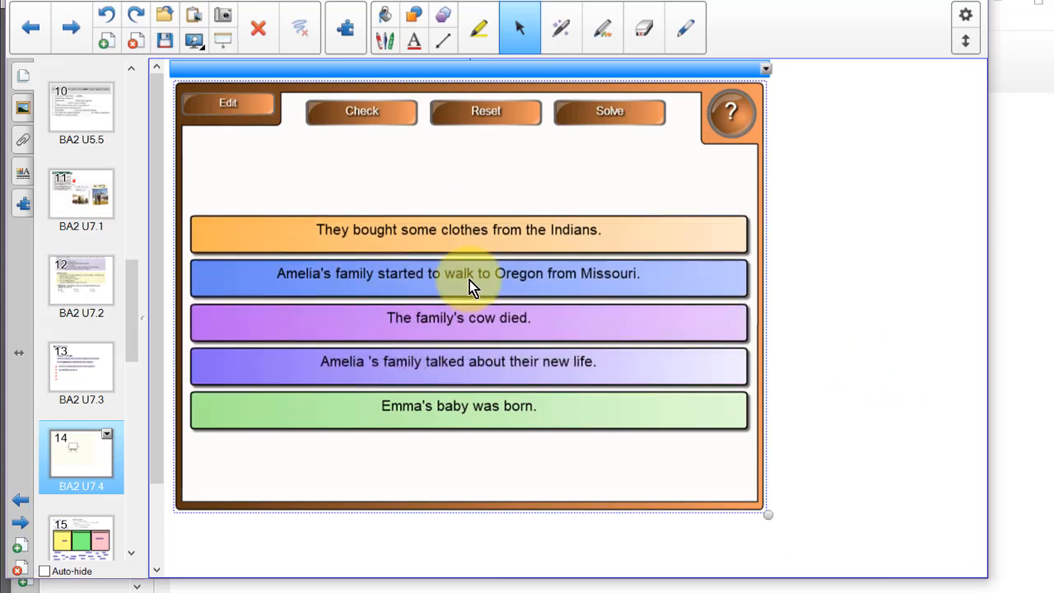
left_click_drag(470, 280, 482, 363)
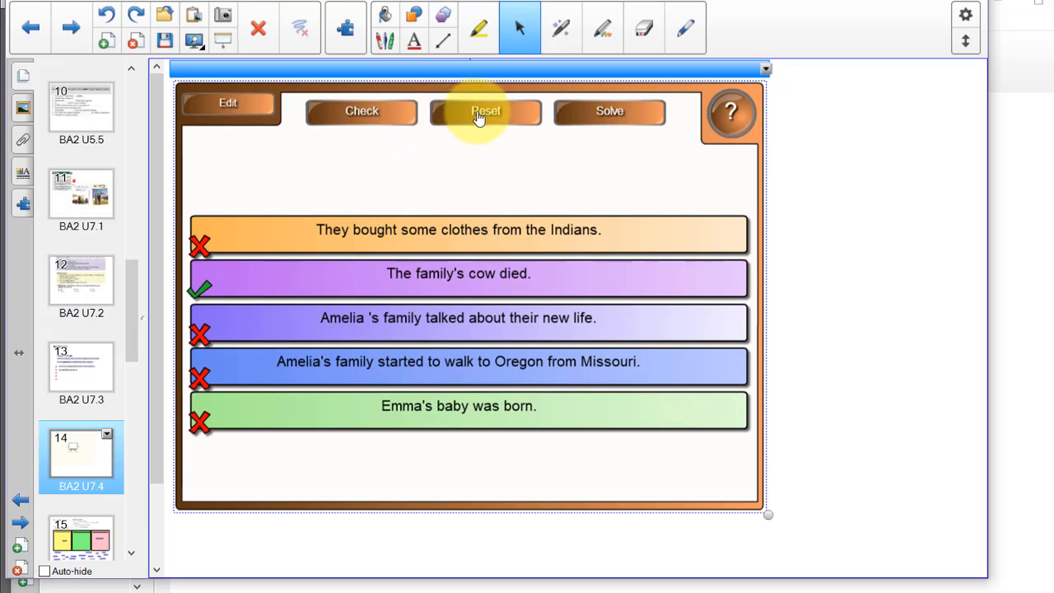
left_click(605, 113)
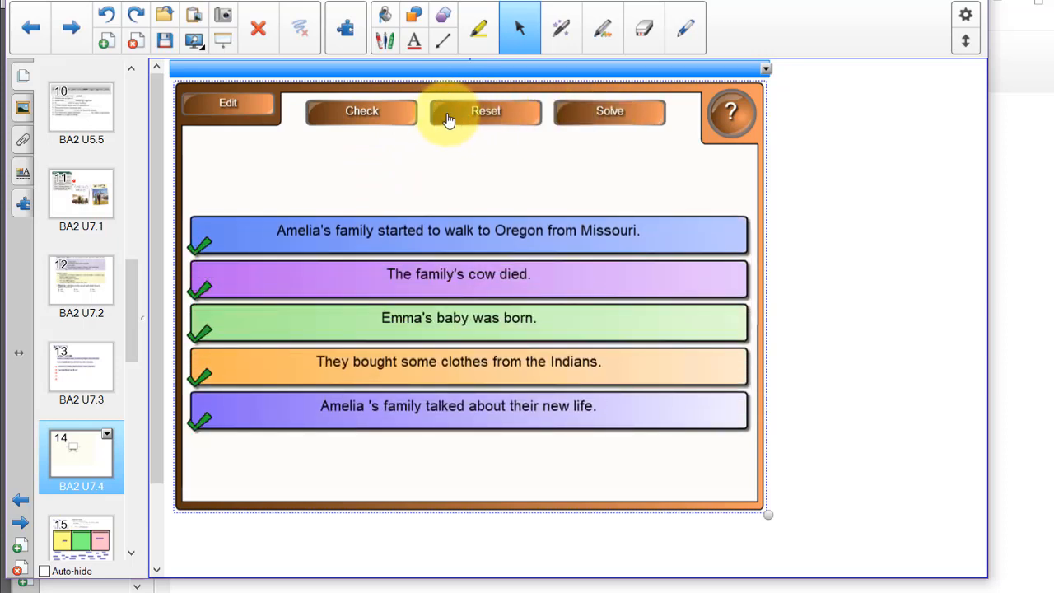
left_click(453, 123)
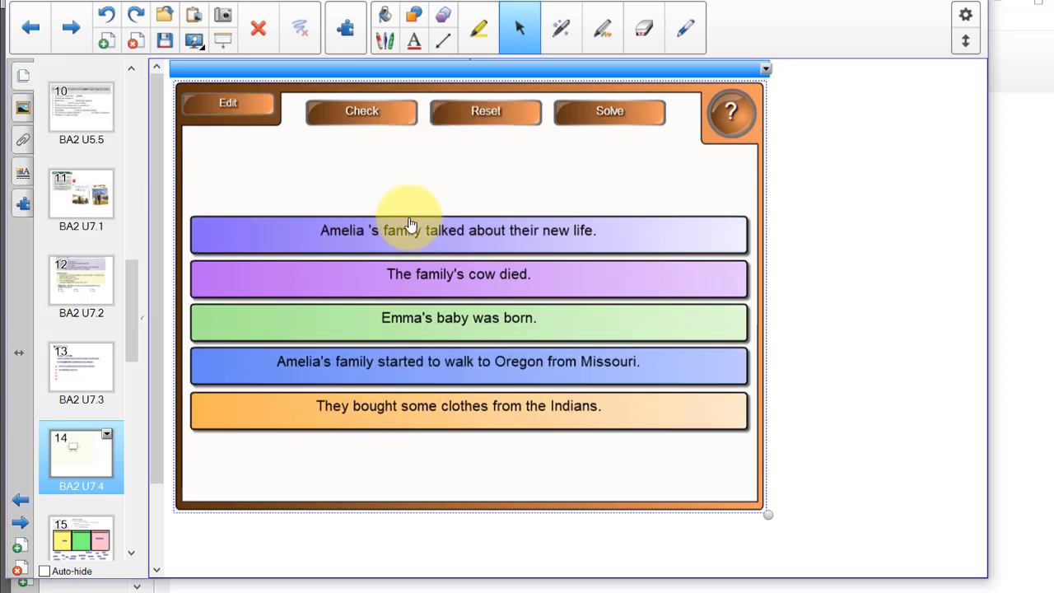
Step: Check the reset ordering activity, move "Amelia's family started to walk" to first place and reorder the "talked" and "Emma's baby" sentences
left_click(353, 110)
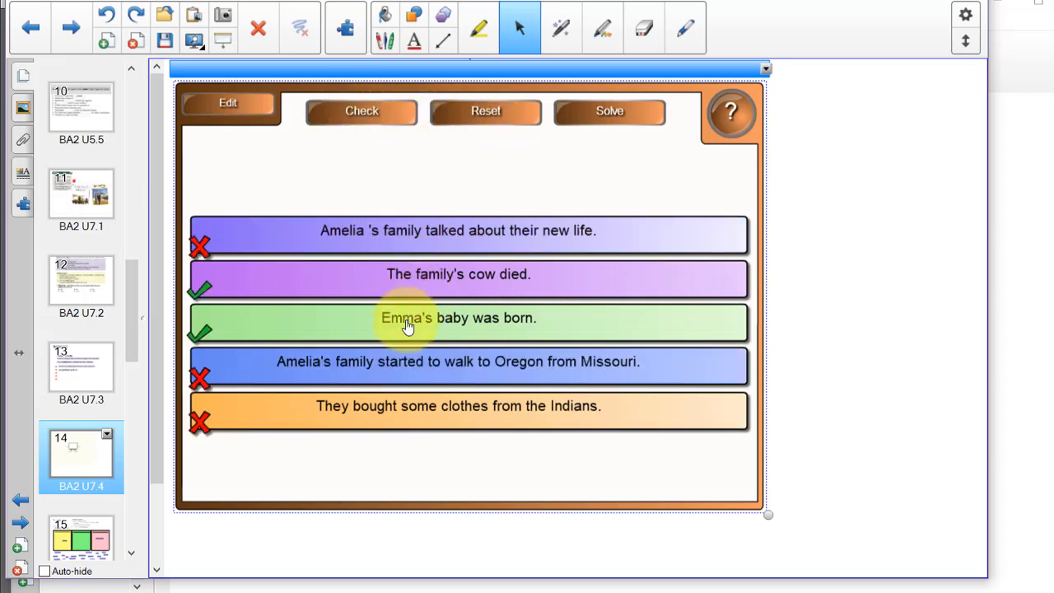
left_click_drag(416, 383, 415, 233)
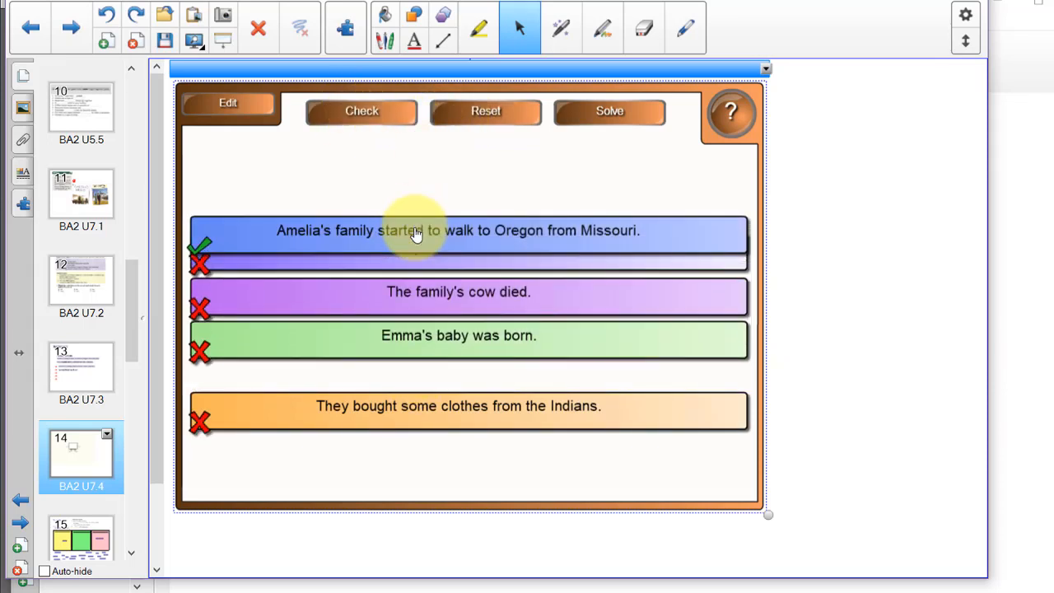
left_click_drag(403, 276, 422, 321)
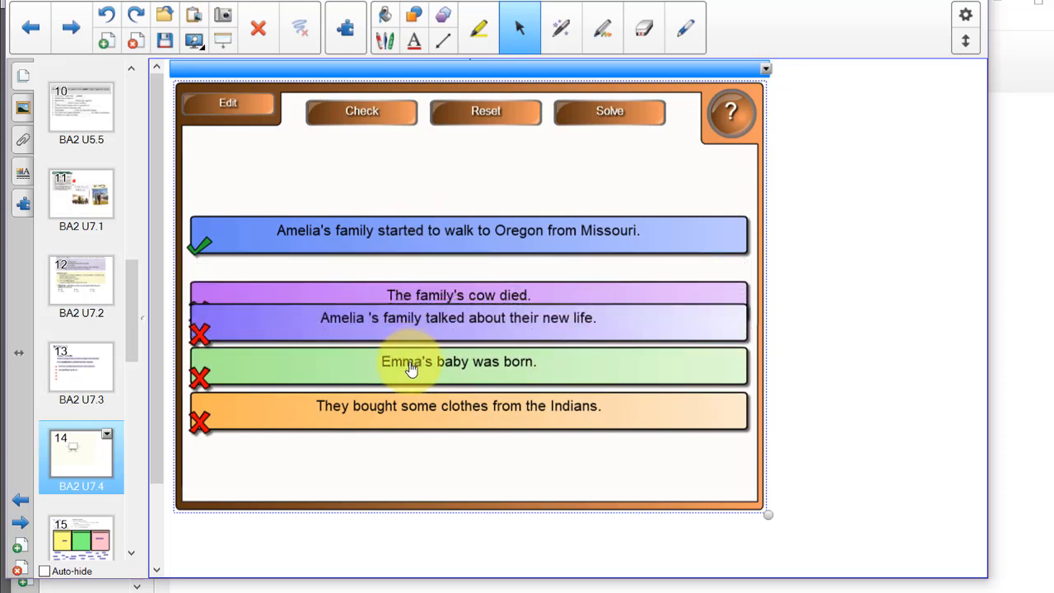
left_click_drag(403, 372, 399, 339)
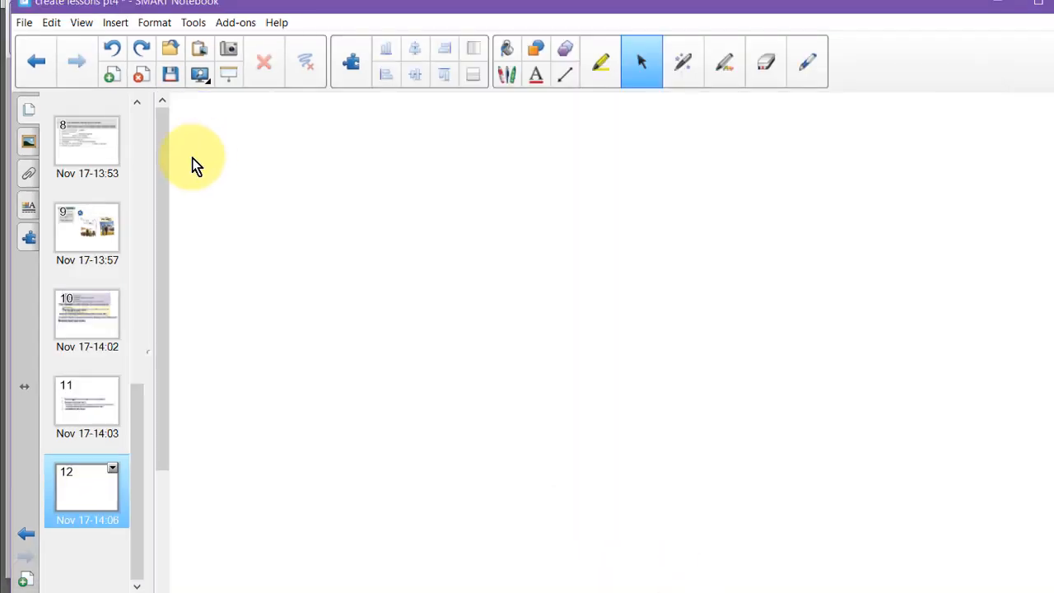
Step: Add the blue Sentence arrange activity from Lesson Activity Toolkit 2.0 to blank page 12 and open it for editing
left_click(25, 147)
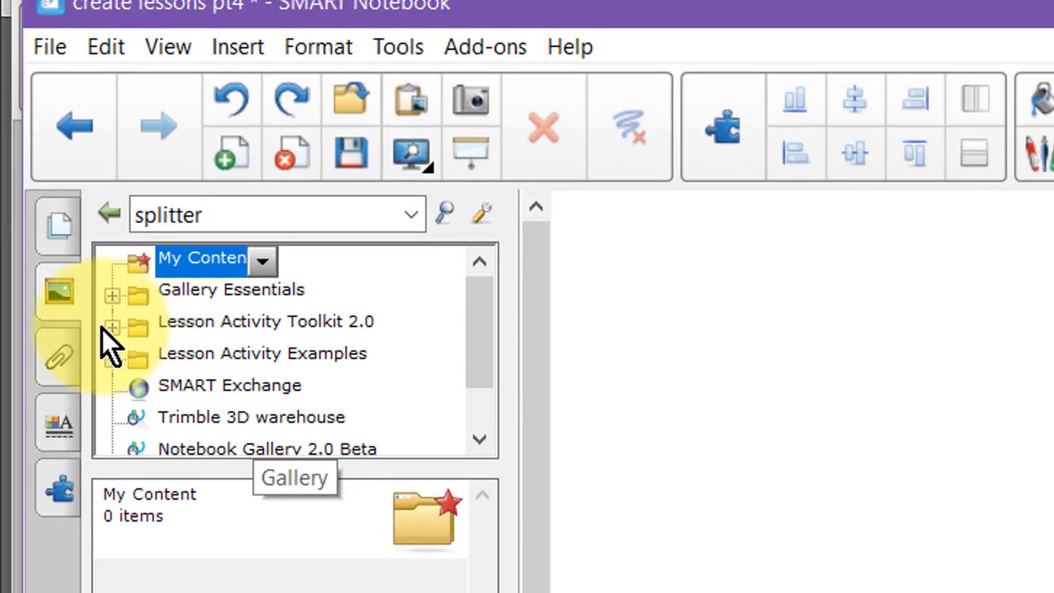
left_click(102, 328)
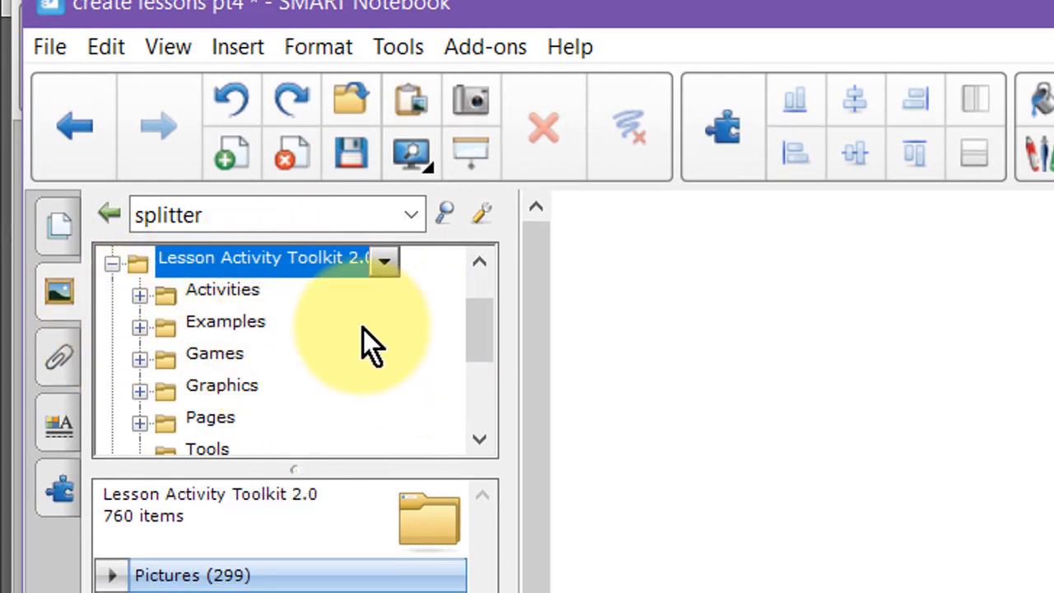
left_click(140, 300)
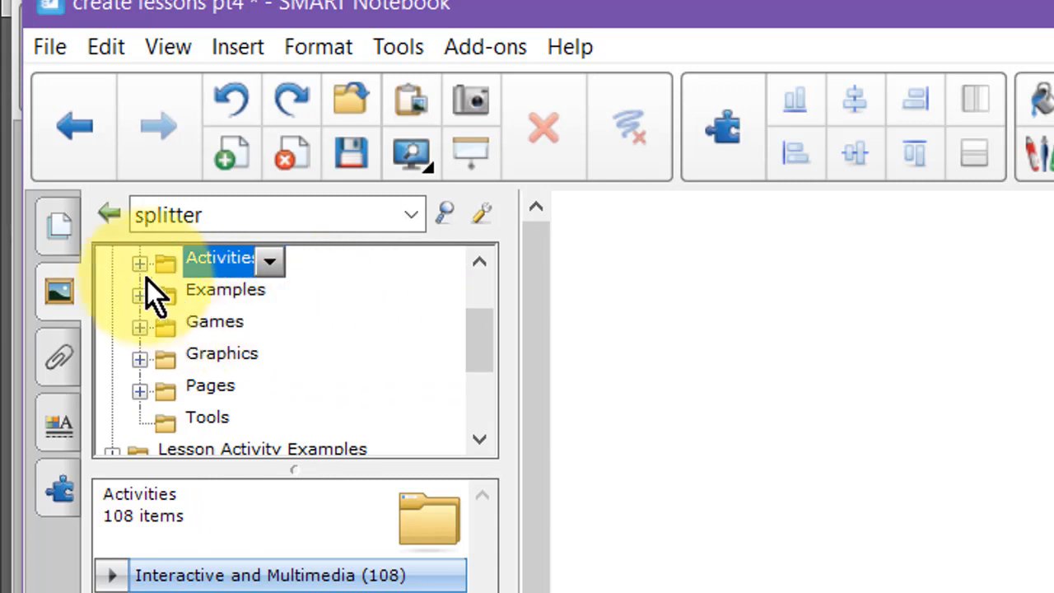
left_click(138, 265)
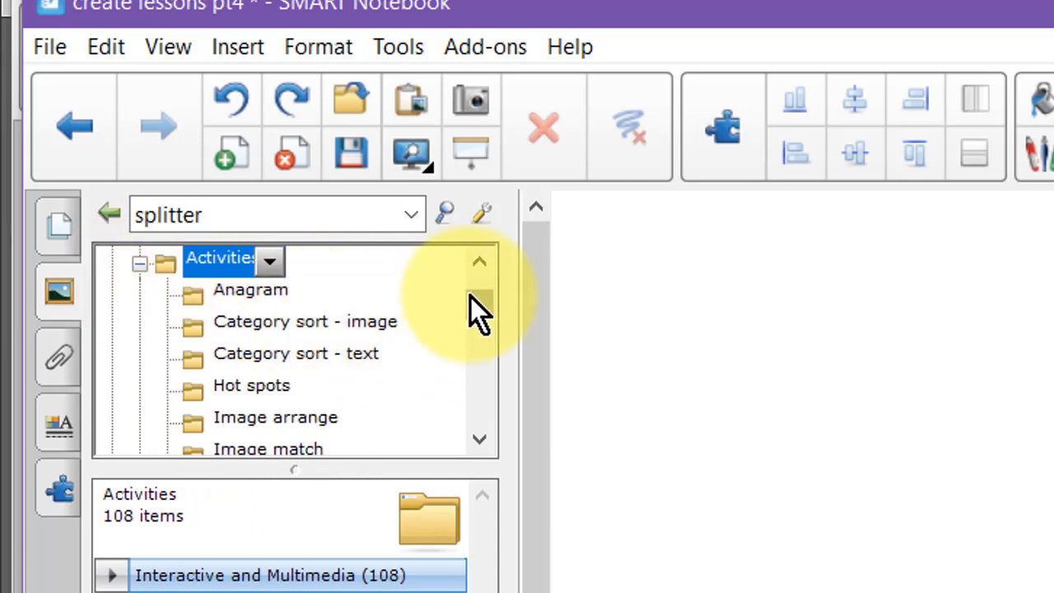
scroll(476, 323, "down", 1)
scroll(476, 323, "down", 2)
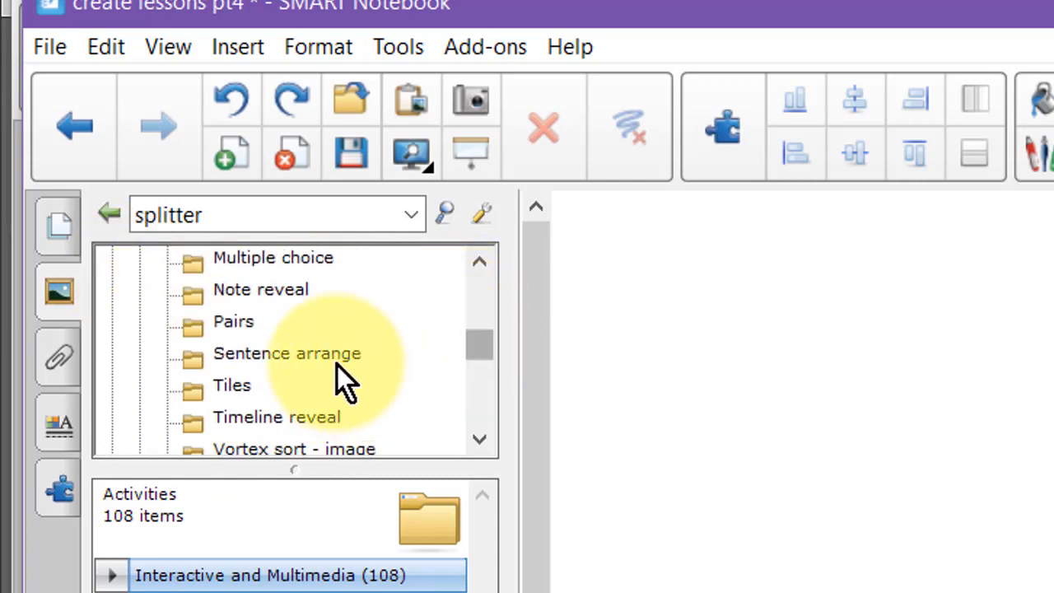
left_click(333, 356)
left_click_drag(163, 586, 711, 366)
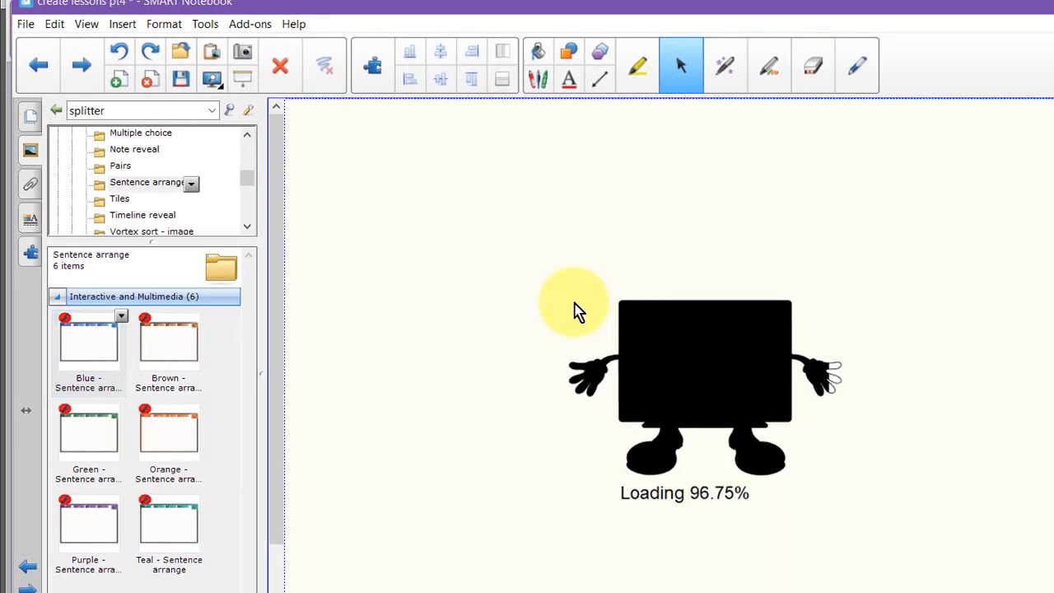
left_click(365, 134)
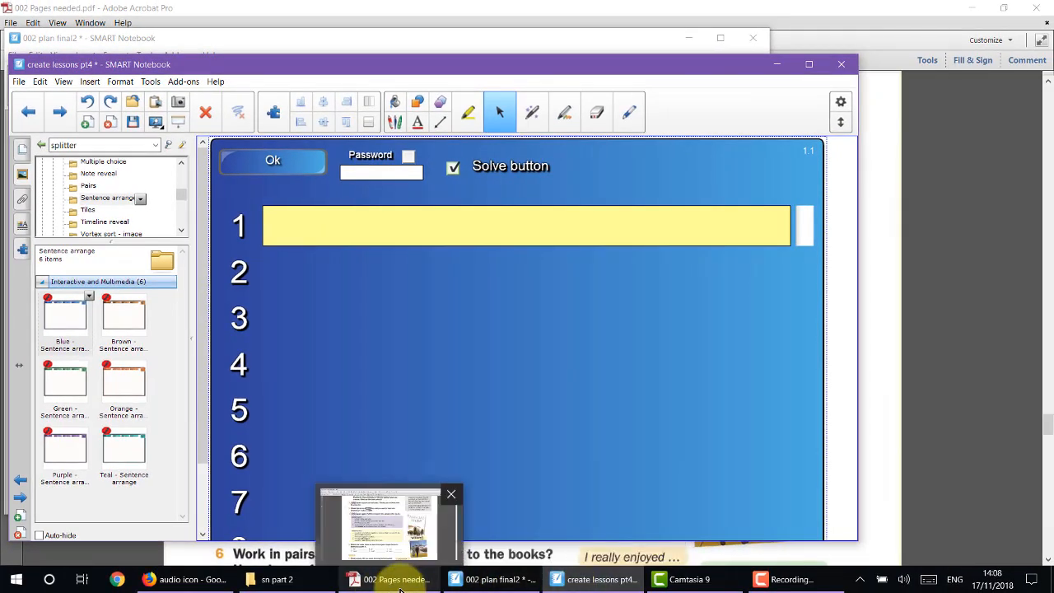
Step: Switch to the textbook PDF and copy "Emma's baby was born." from Amelia's story in exercise 4
left_click(405, 582)
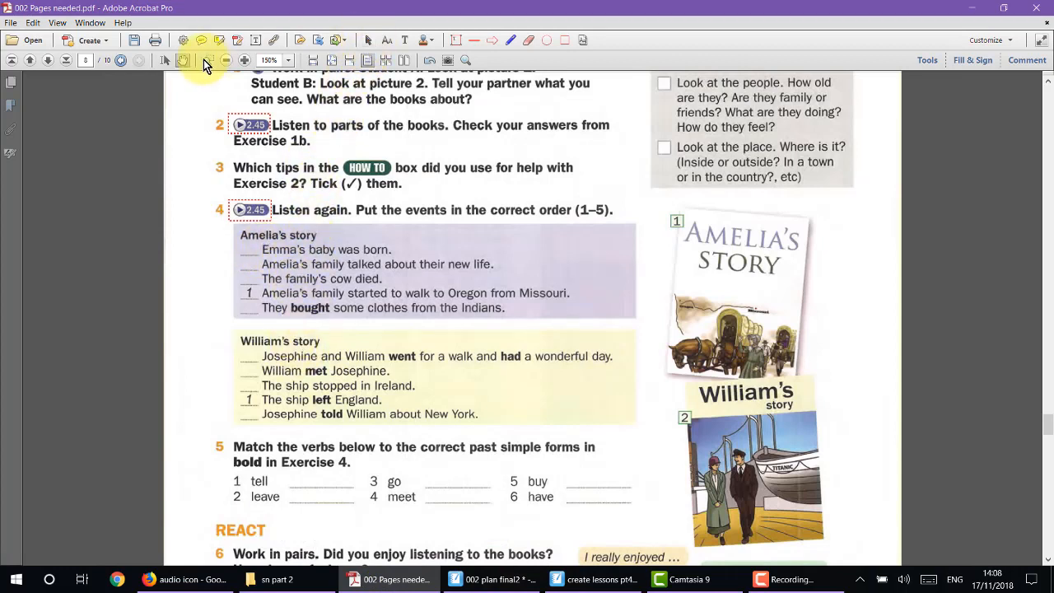
left_click(161, 60)
left_click_drag(261, 248, 392, 250)
key("ctrl+c")
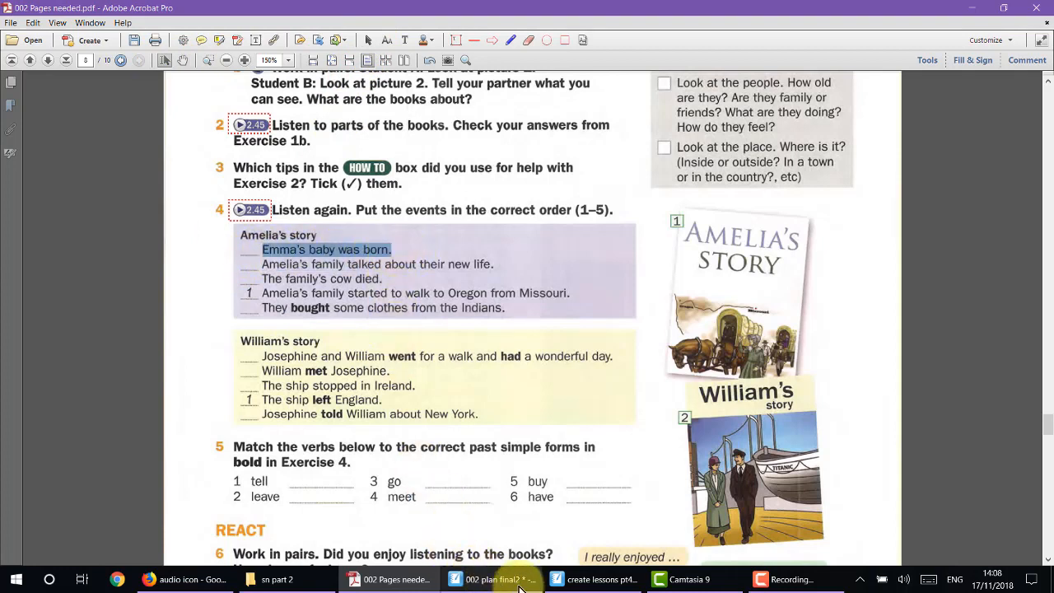
Step: Return to the create lessons pt4 notebook, paste the copied sentence onto the page and place it in row 1 of the activity
left_click(597, 579)
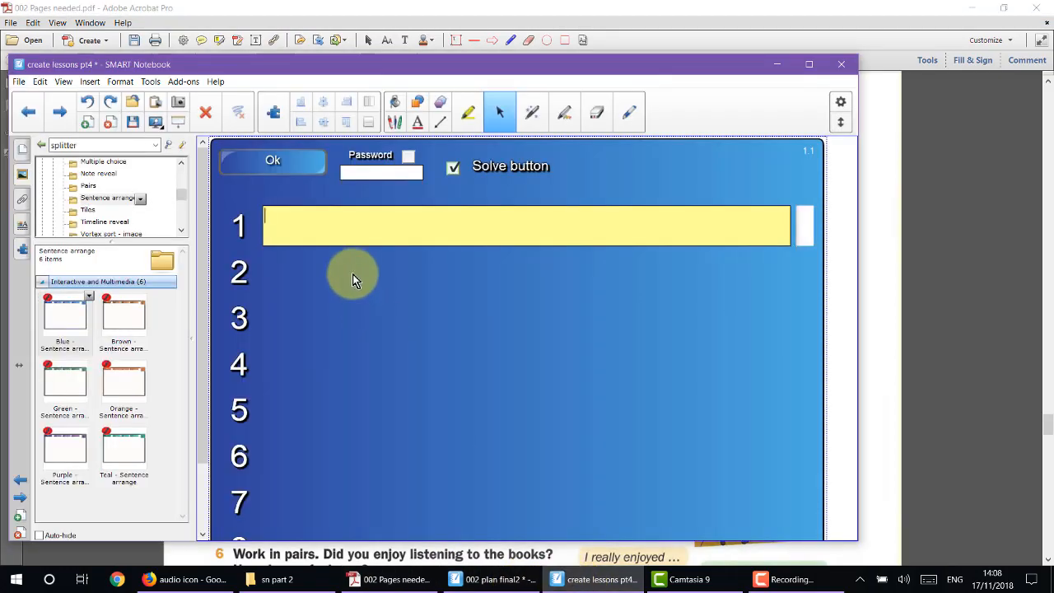
key("ctrl+v")
left_click(307, 234)
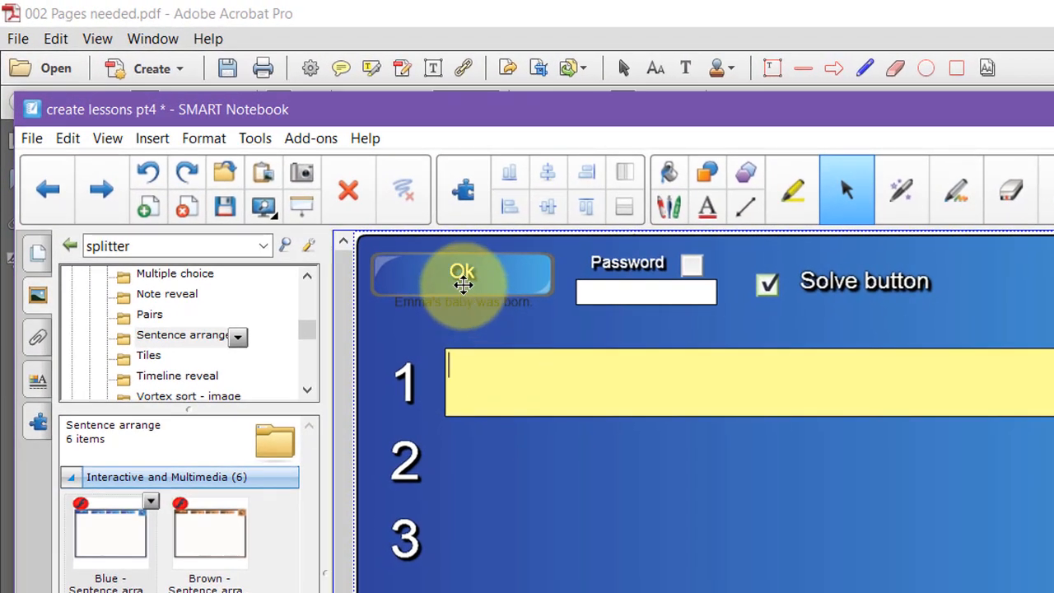
left_click_drag(463, 284, 600, 387)
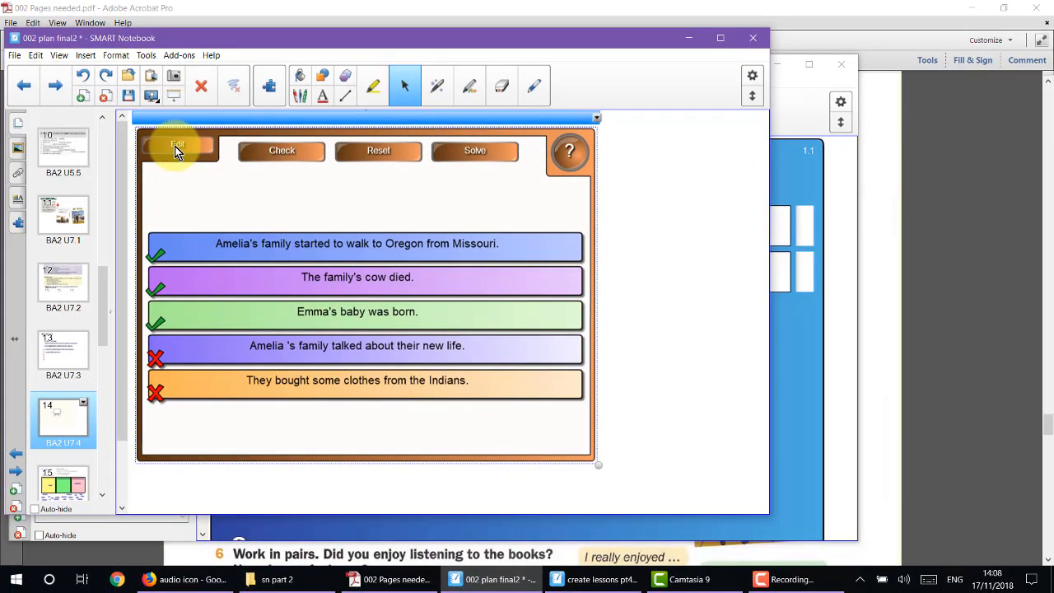
Step: In the finished plan's page 14 ordering activity, examine the sentence order in its editor, return to the activity and reset it repeatedly
left_click(175, 153)
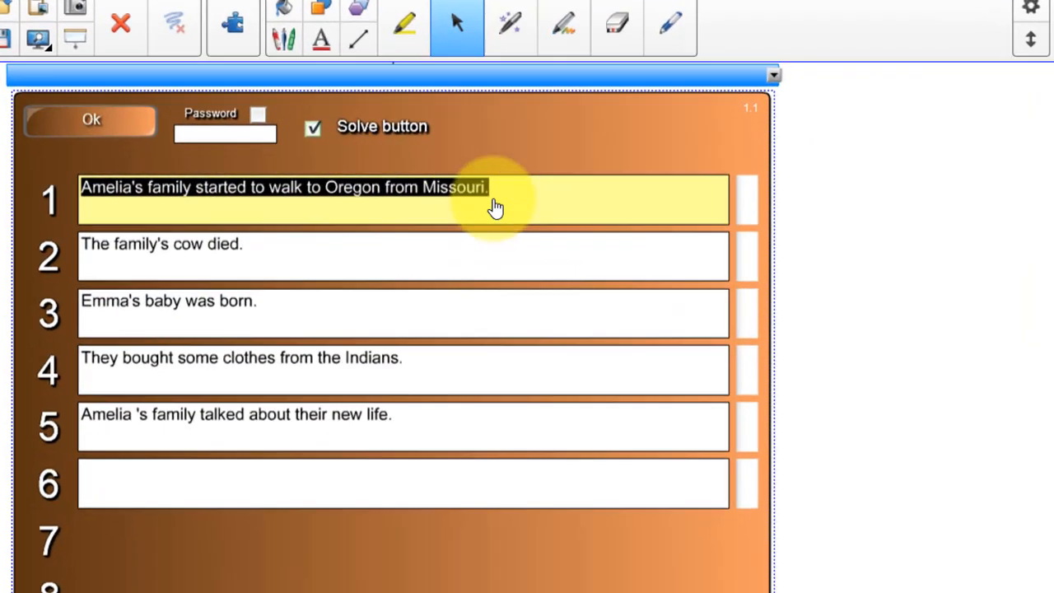
left_click(443, 186)
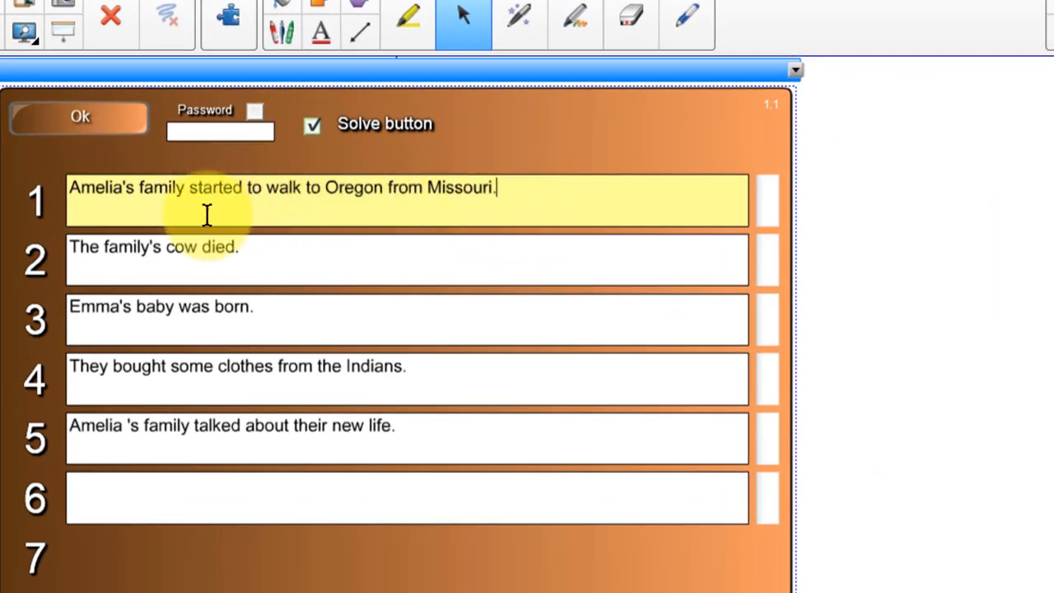
left_click(74, 120)
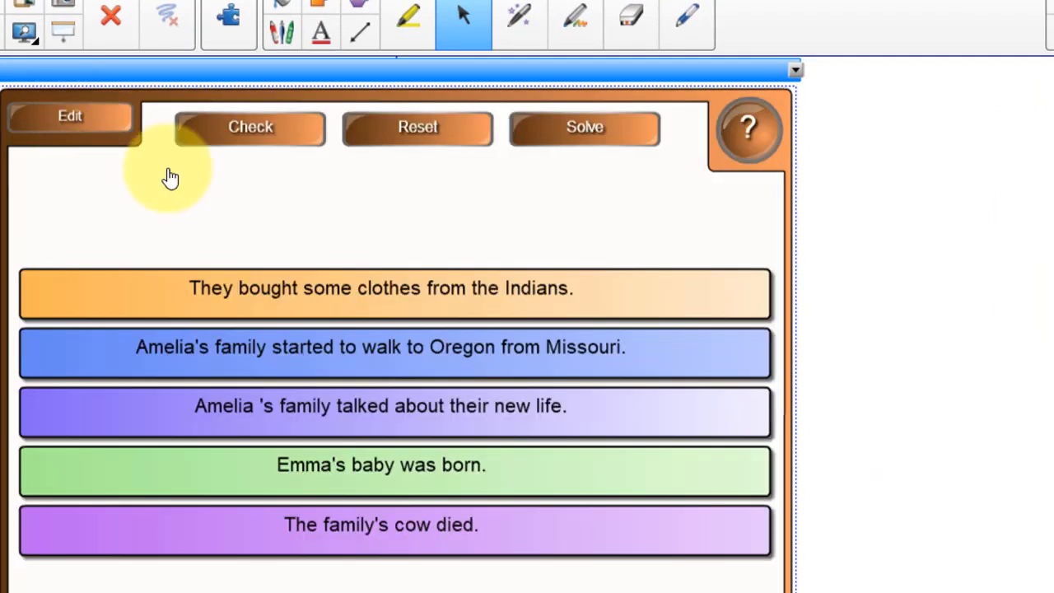
left_click(424, 138)
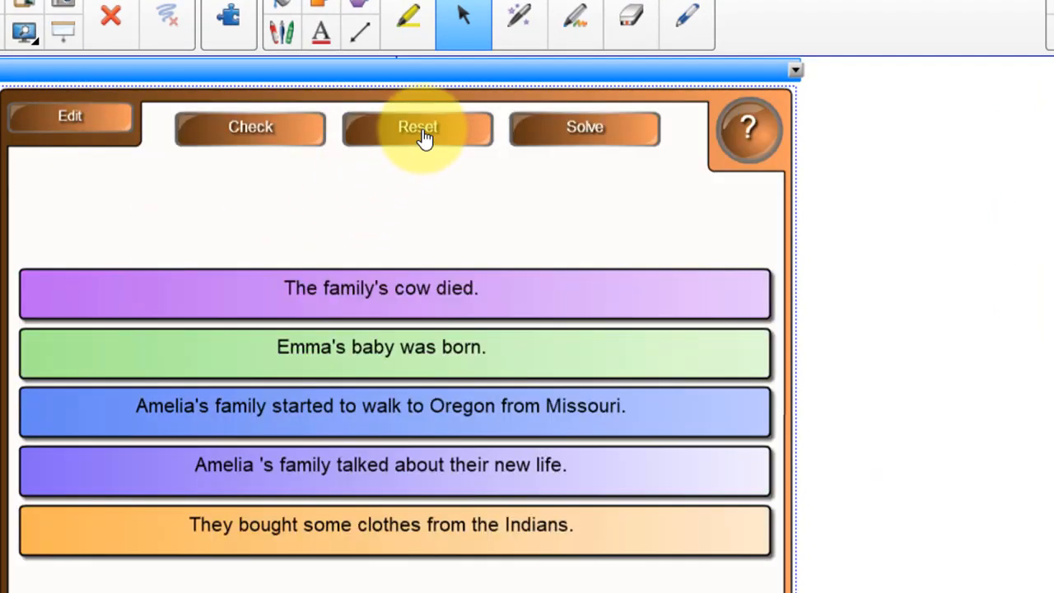
left_click(424, 138)
left_click(423, 139)
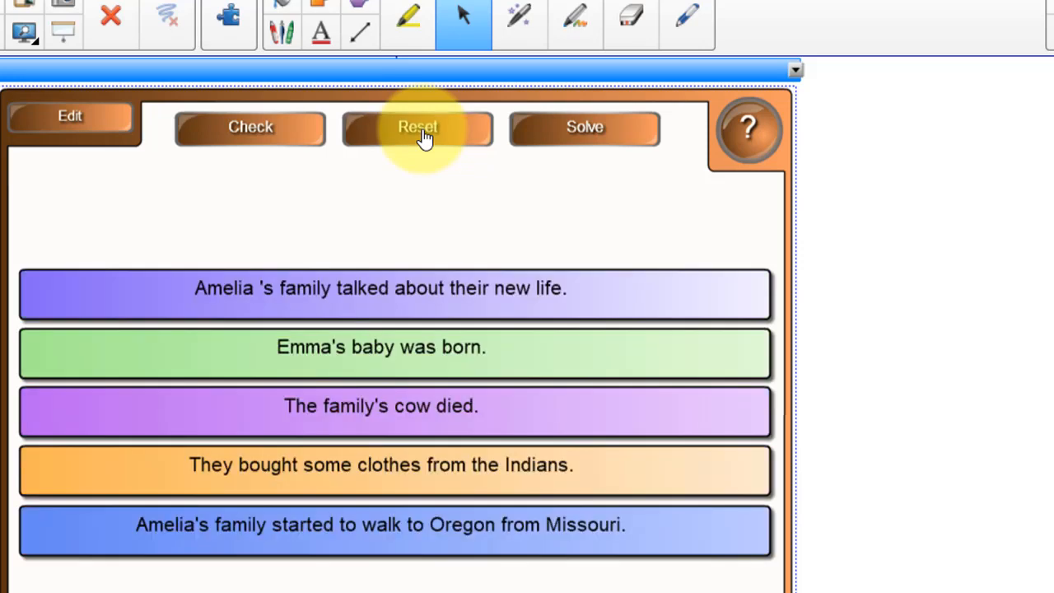